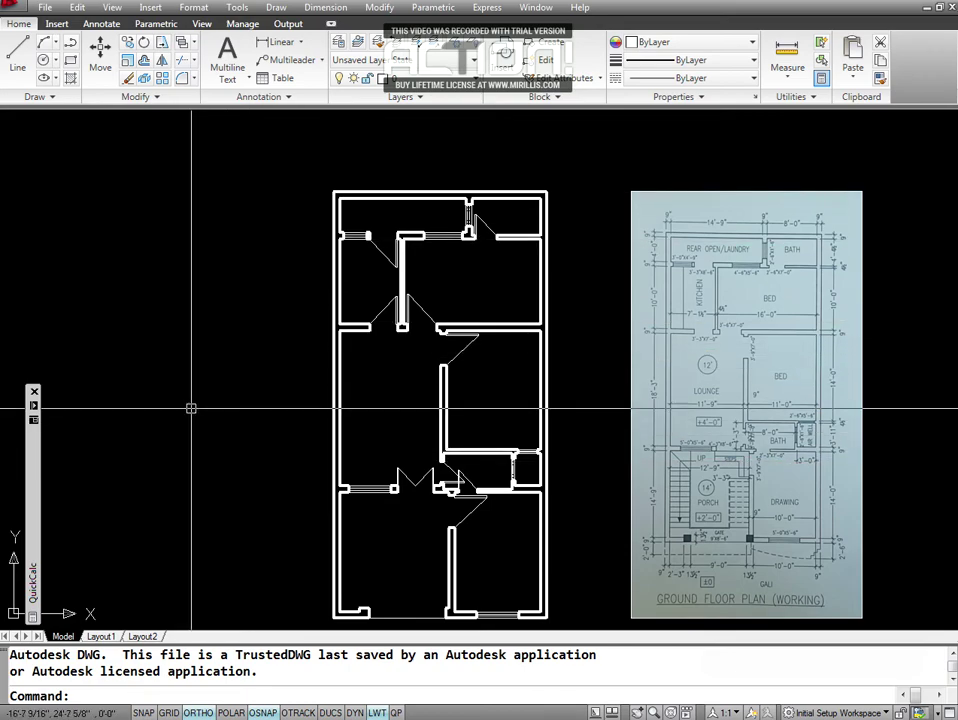
Draw a 12-foot vertical line with LINE in the empty space left of the plan.
type("l")
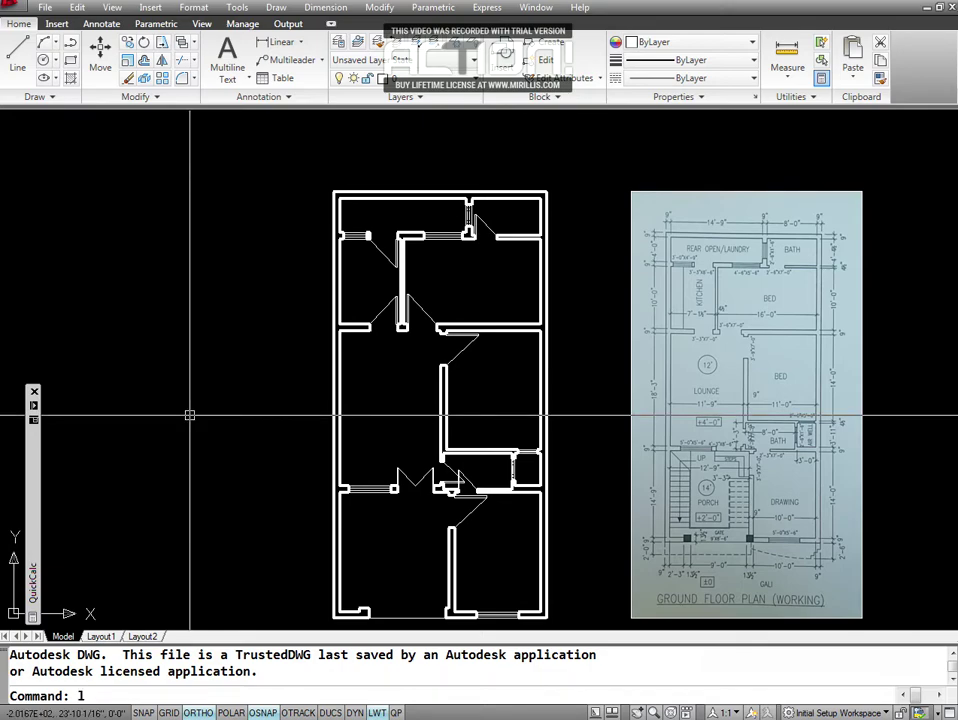
key("Escape")
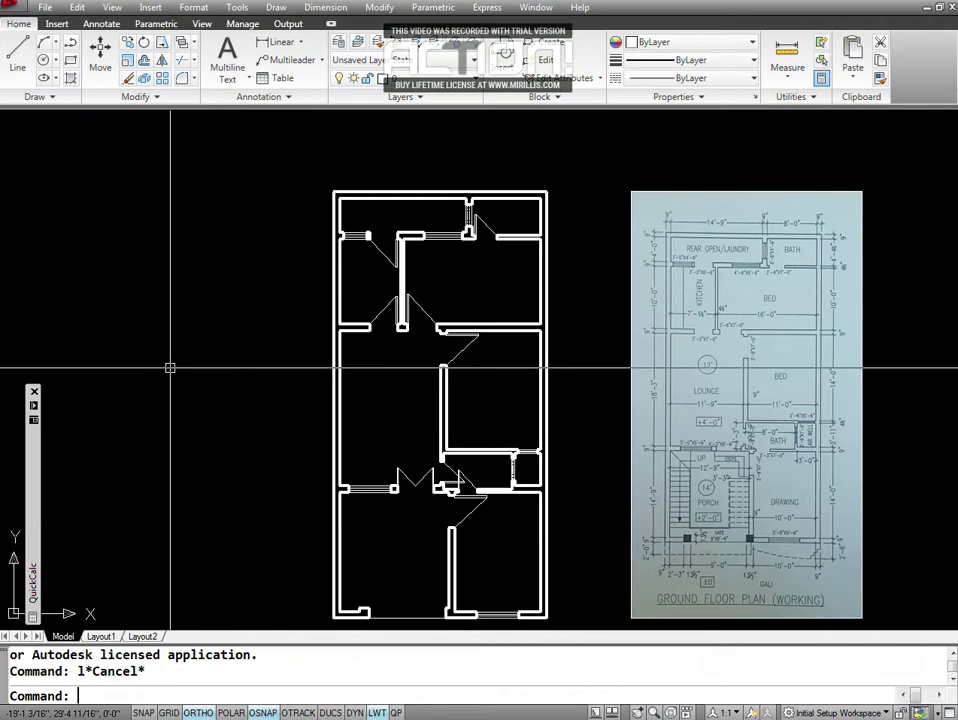
type("L")
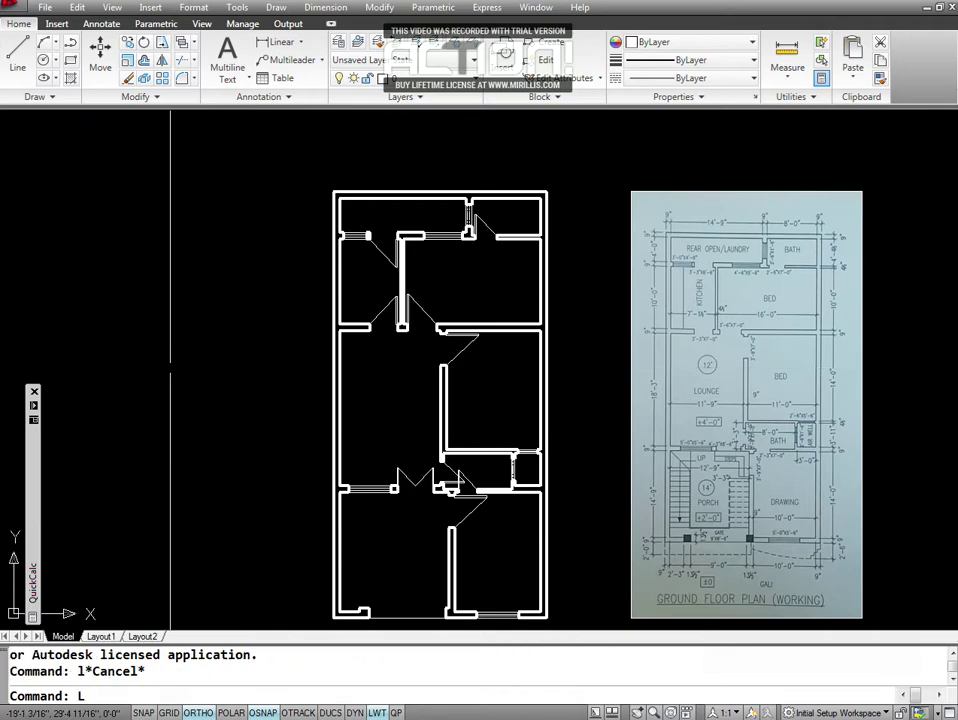
key("Return")
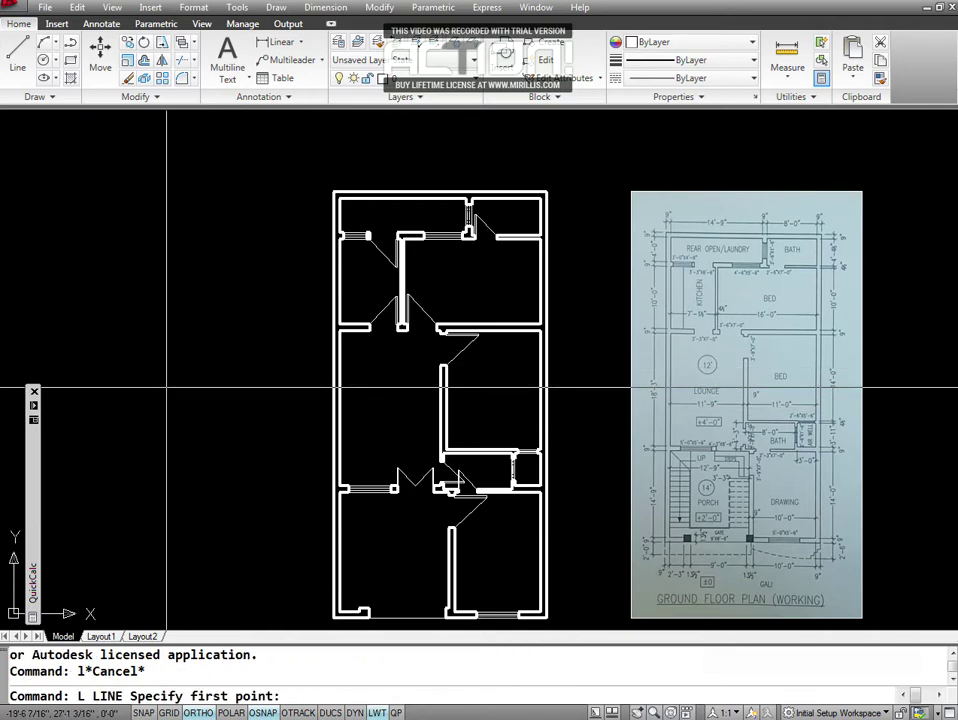
left_click(166, 387)
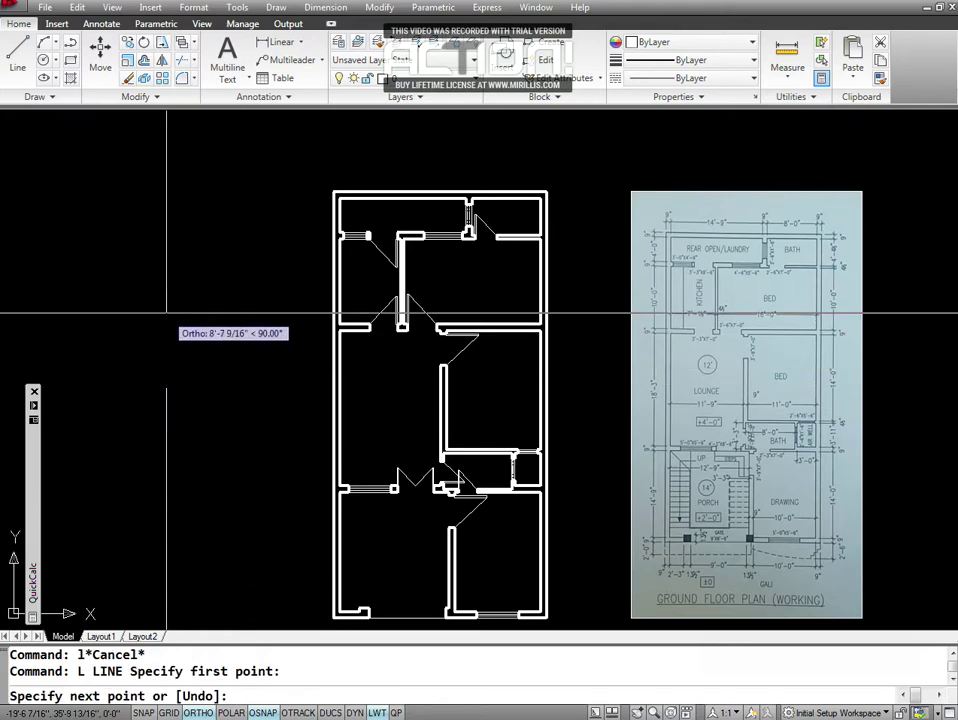
type("12")
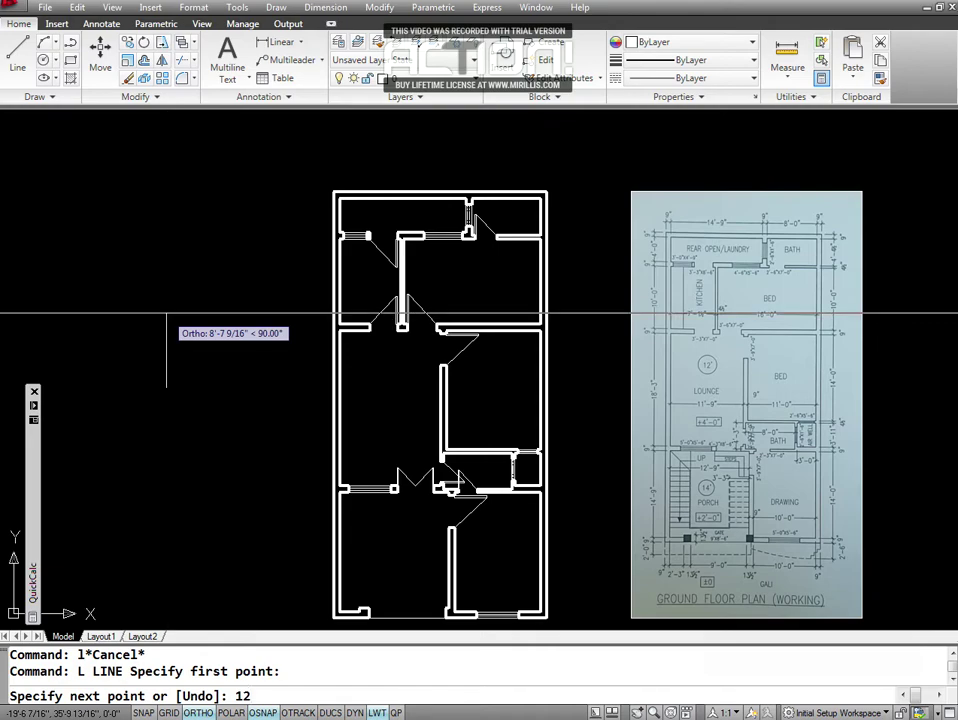
key("Return")
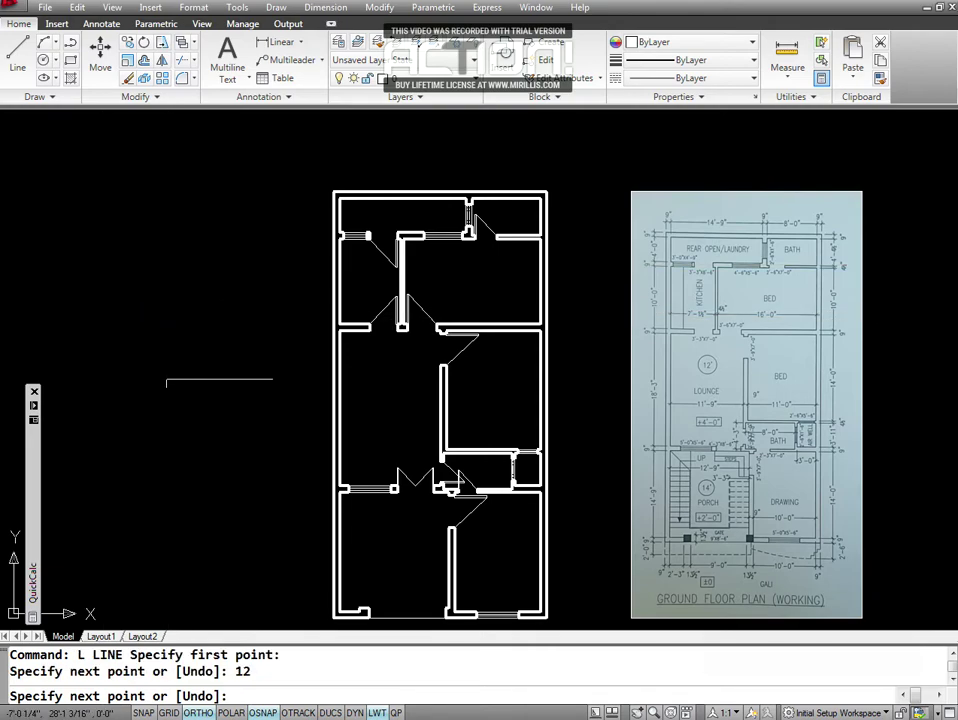
key("Return")
Zoom a window tightly onto the 12-foot line, then zoom out slightly so it all shows.
type("Z")
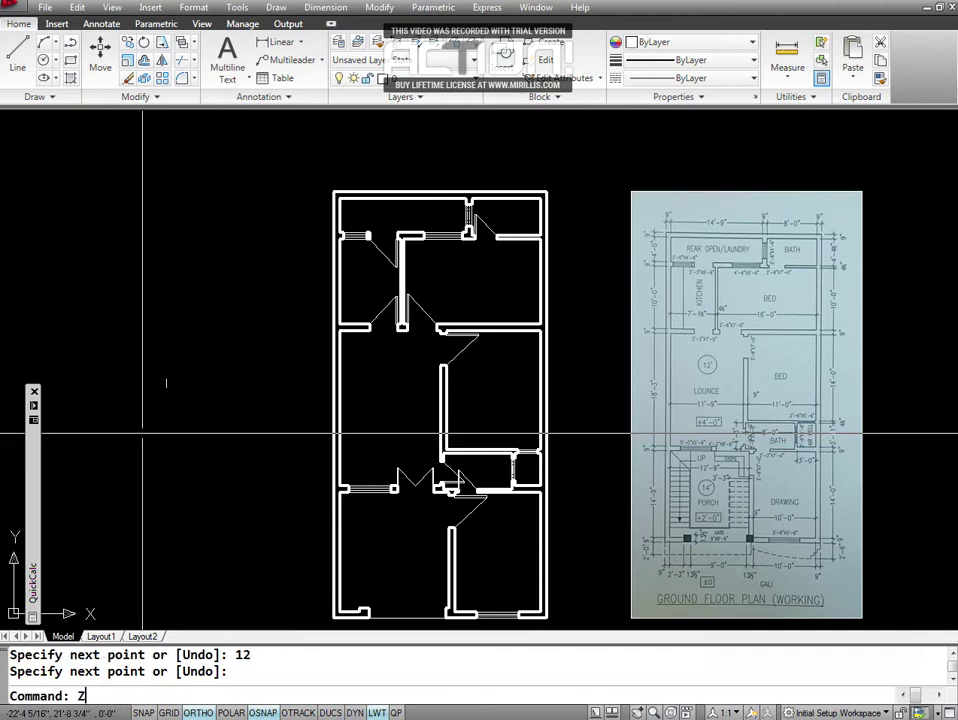
key("Return")
type("W")
key("Return")
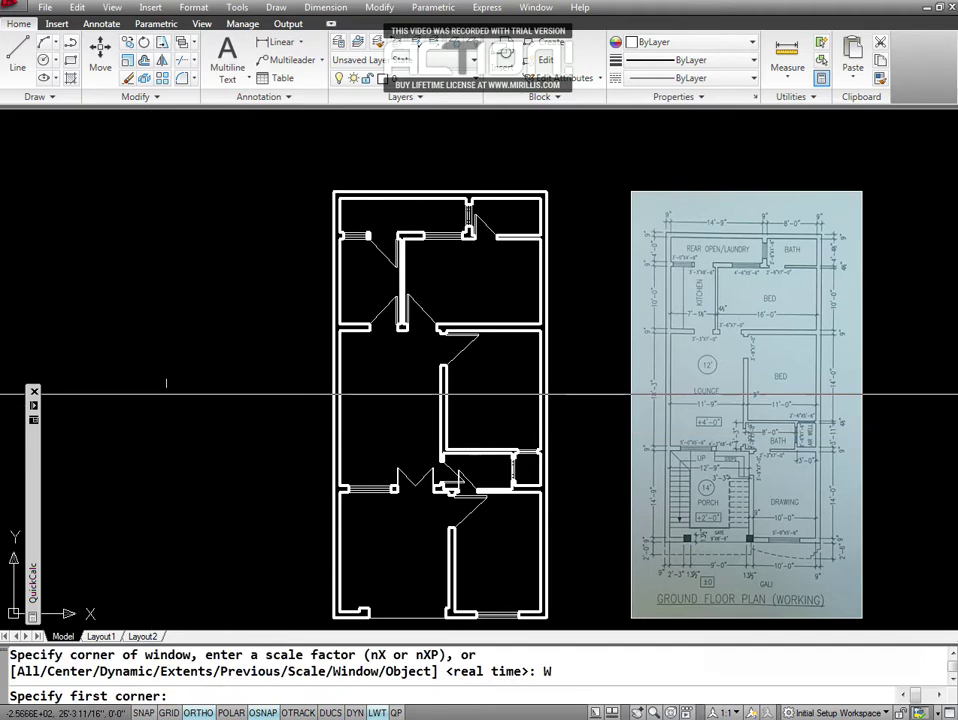
left_click(166, 382)
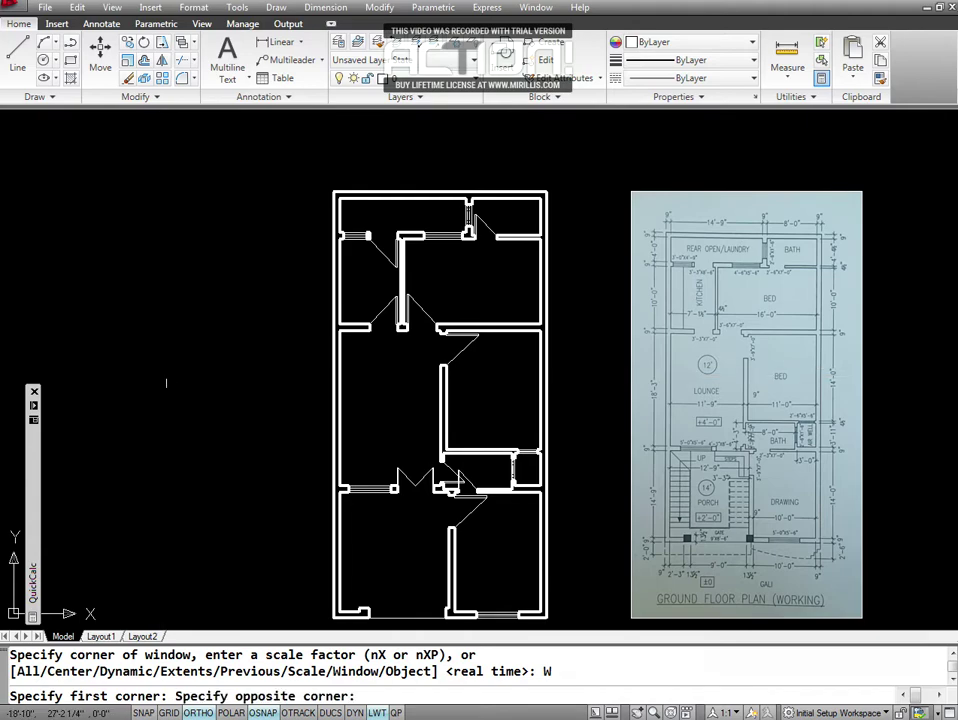
left_click(172, 388)
type("Z")
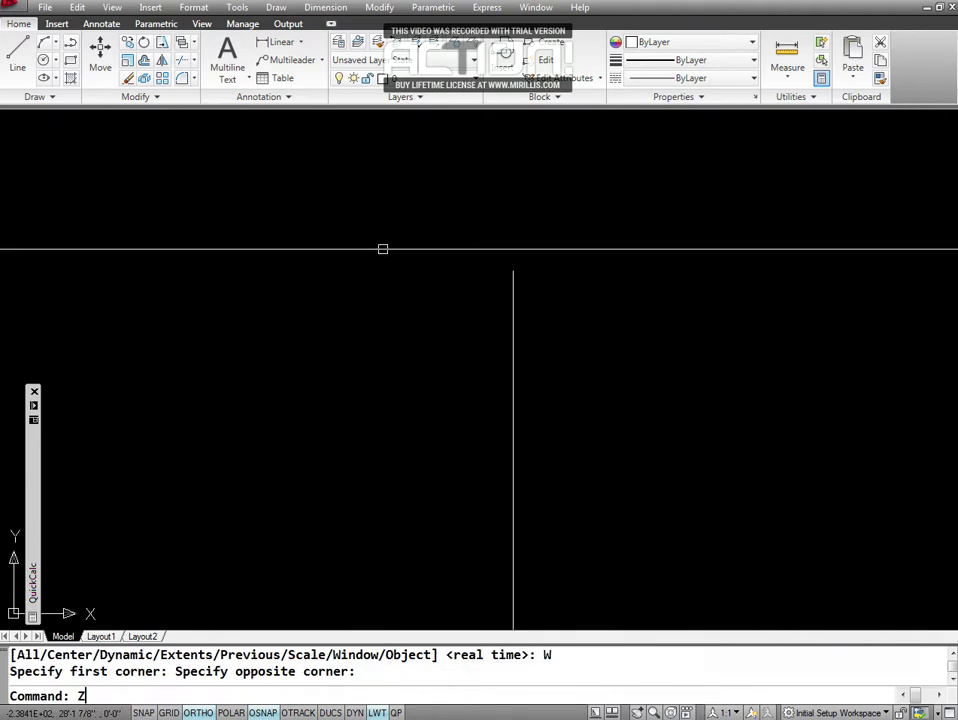
key("Return")
key("Return")
left_click_drag(430, 162, 391, 368)
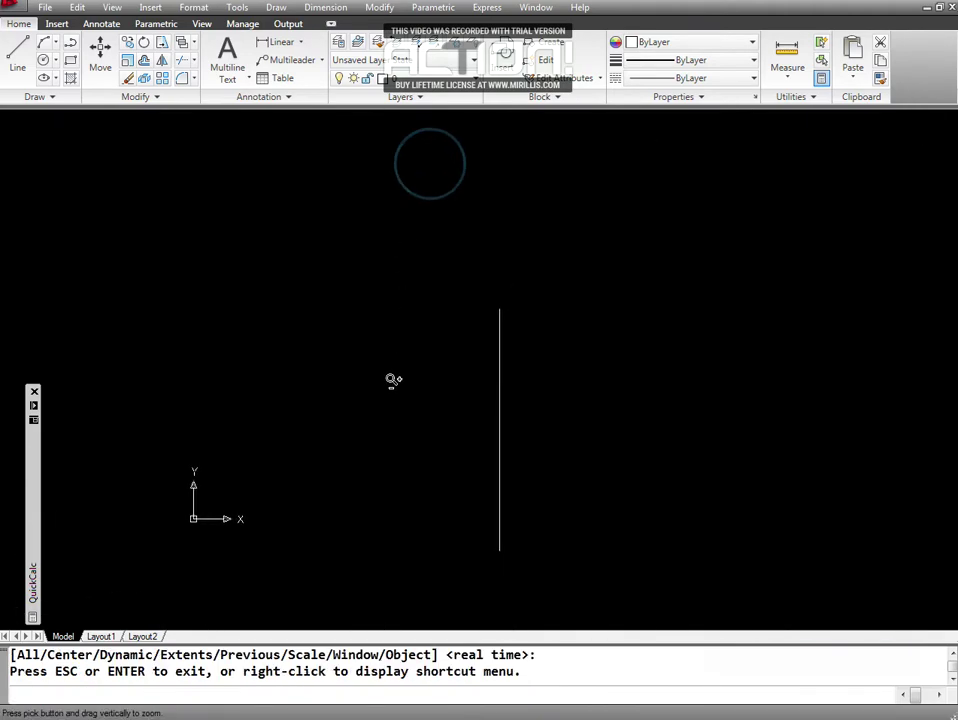
key("Escape")
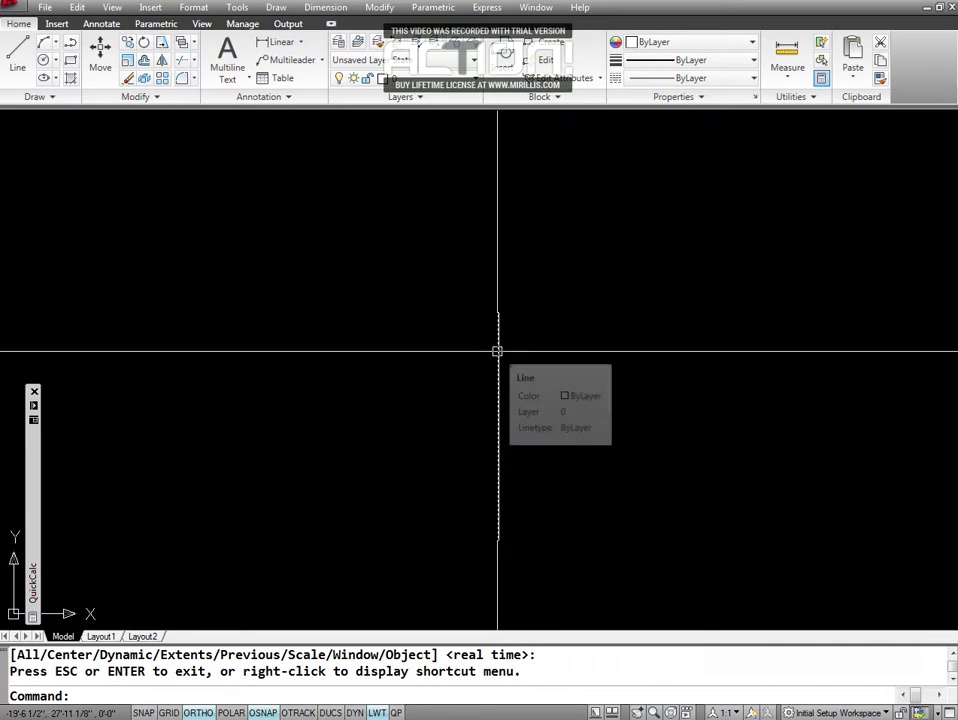
Give the vertical line a 0.60 mm lineweight, then change it to 1.40 mm.
left_click(497, 351)
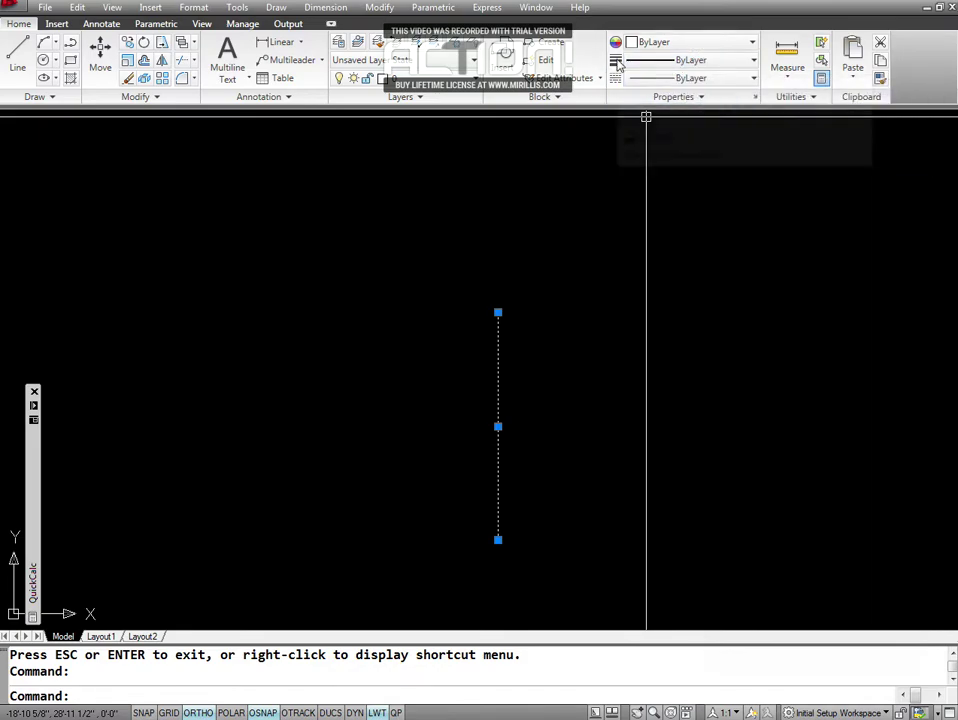
left_click(729, 66)
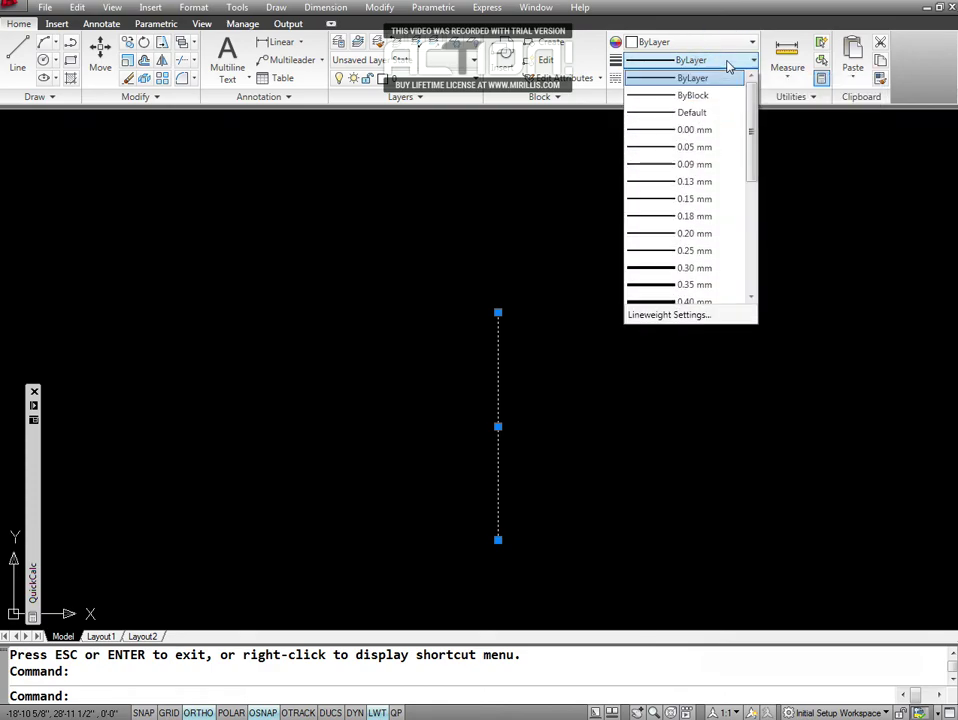
left_click_drag(753, 145, 744, 203)
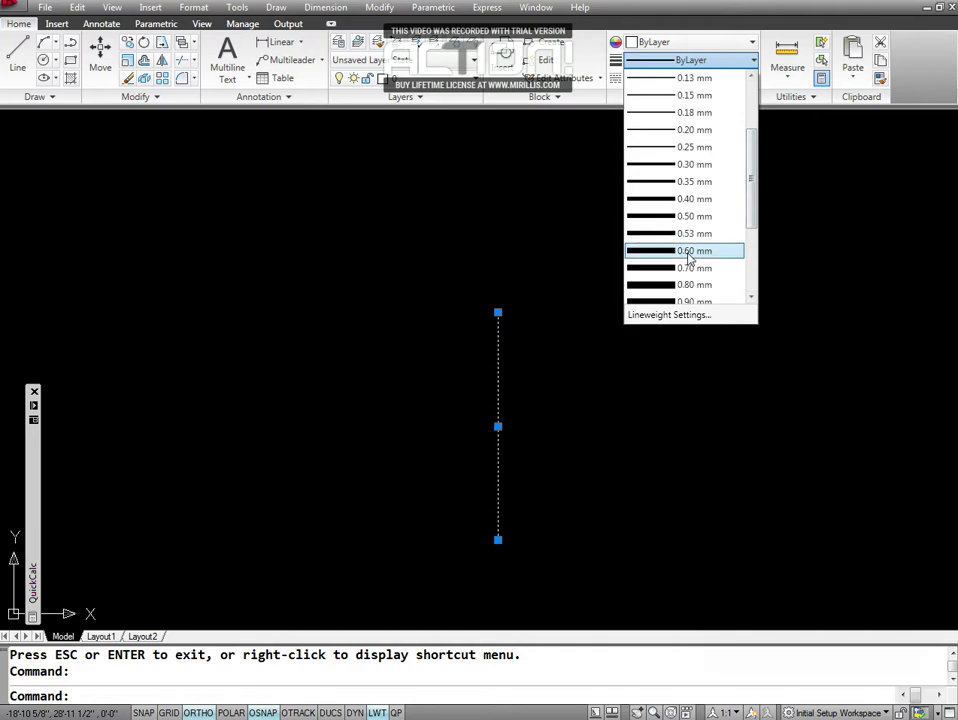
left_click(688, 251)
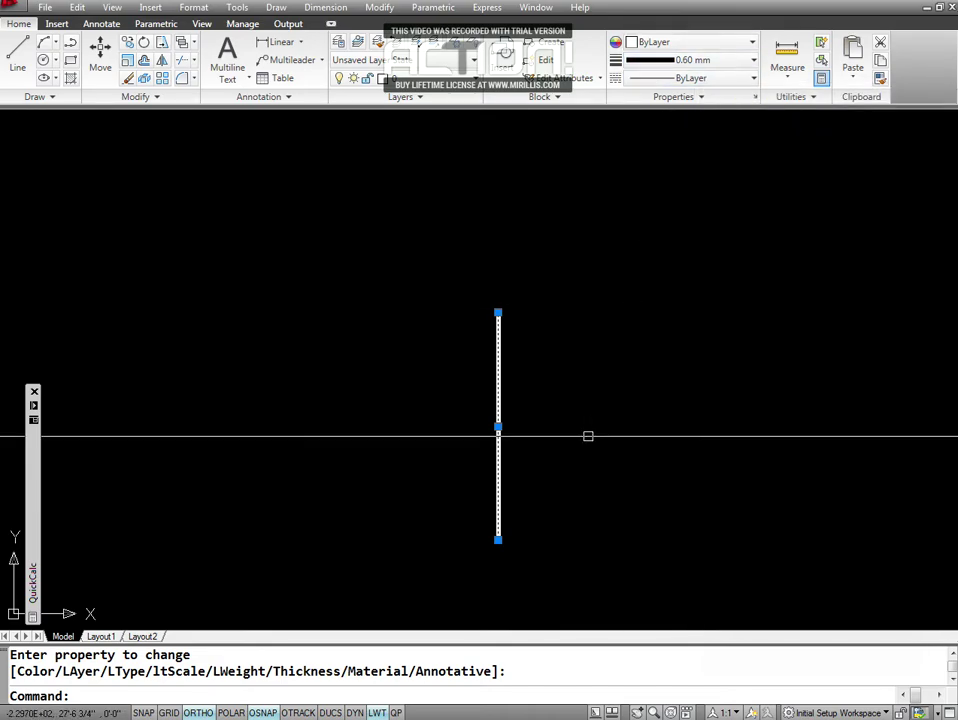
key("Escape")
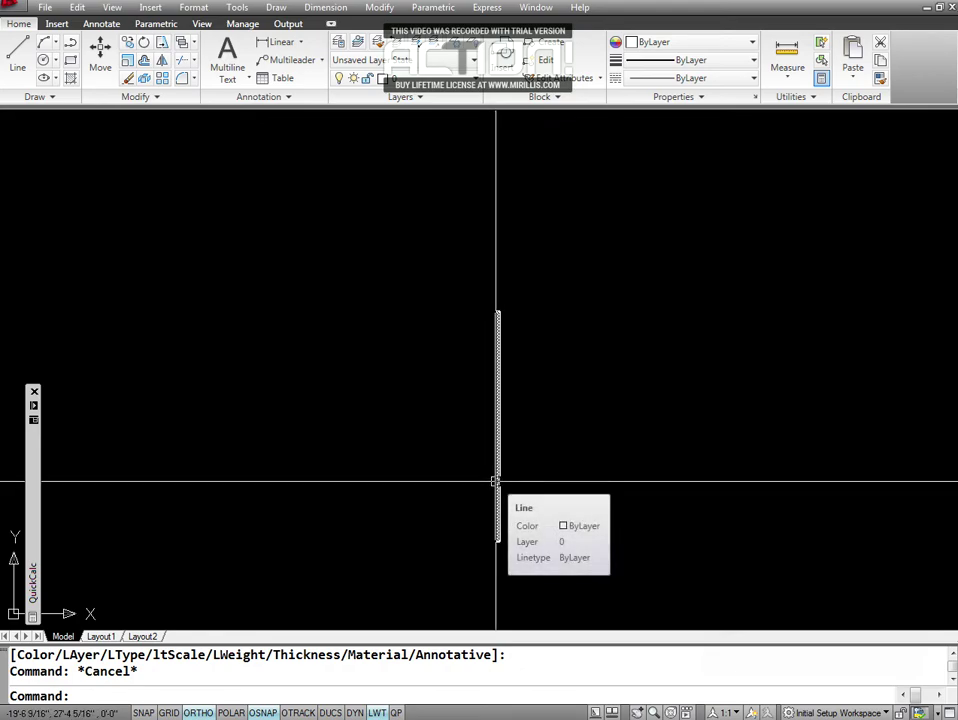
left_click(494, 329)
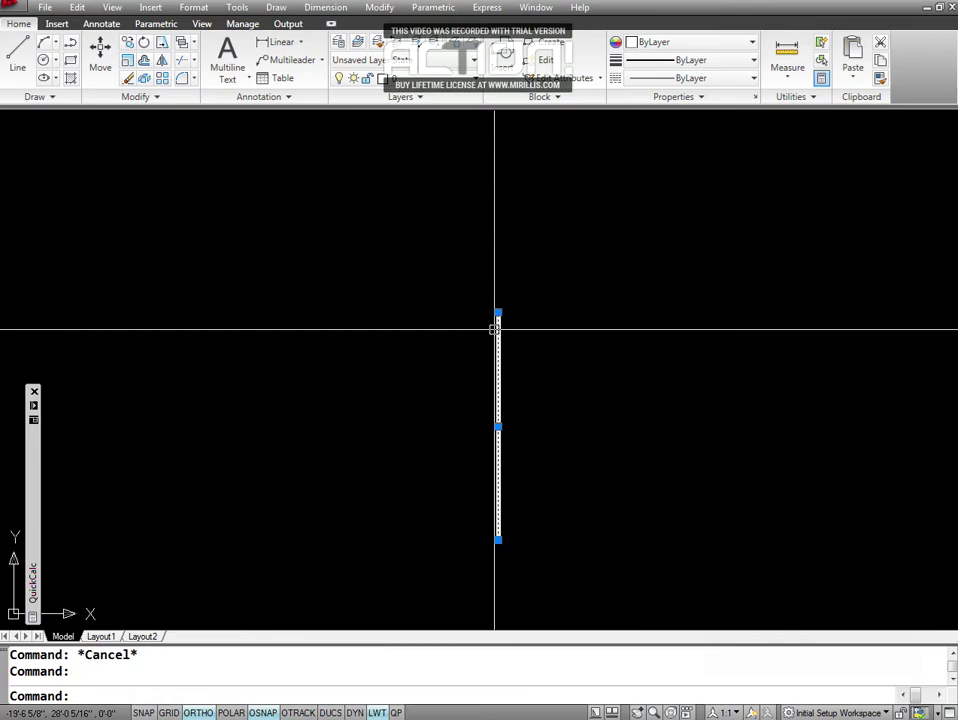
left_click(753, 61)
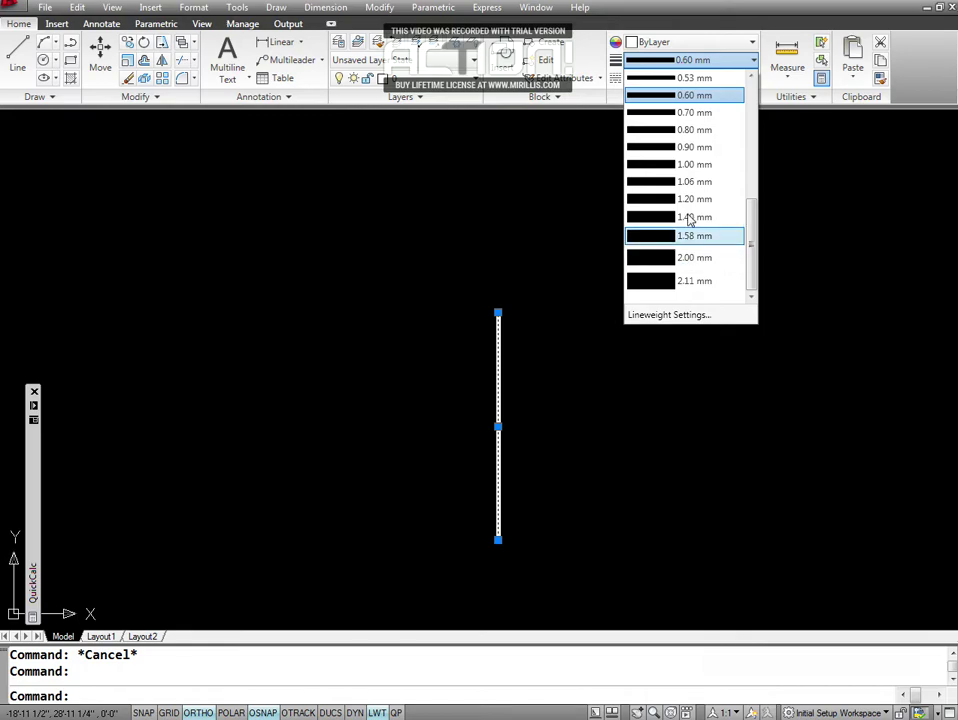
left_click(688, 218)
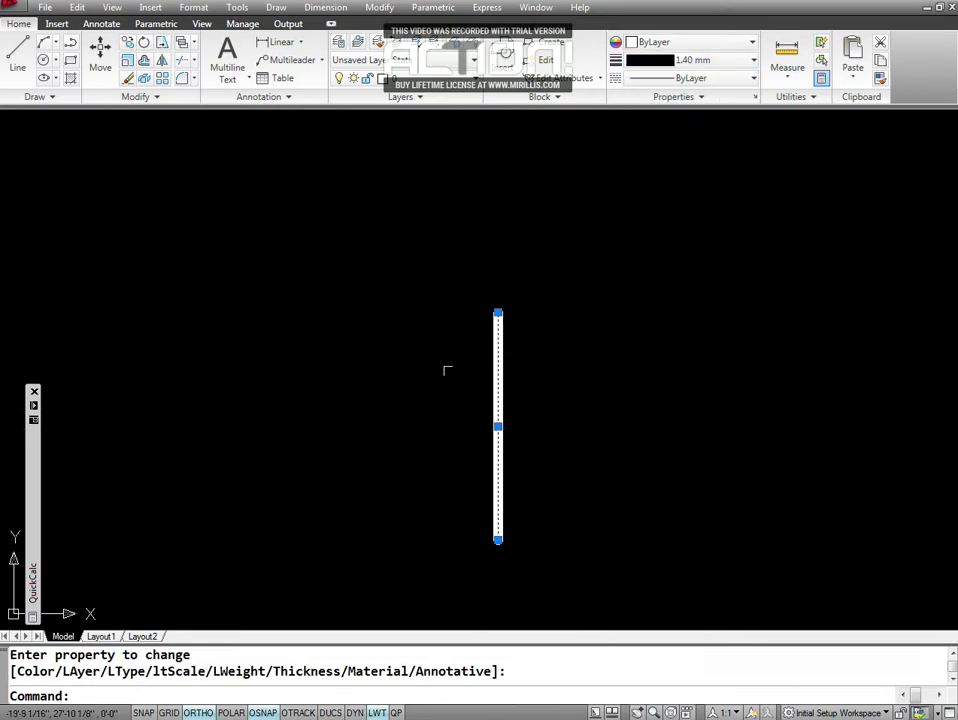
key("Escape")
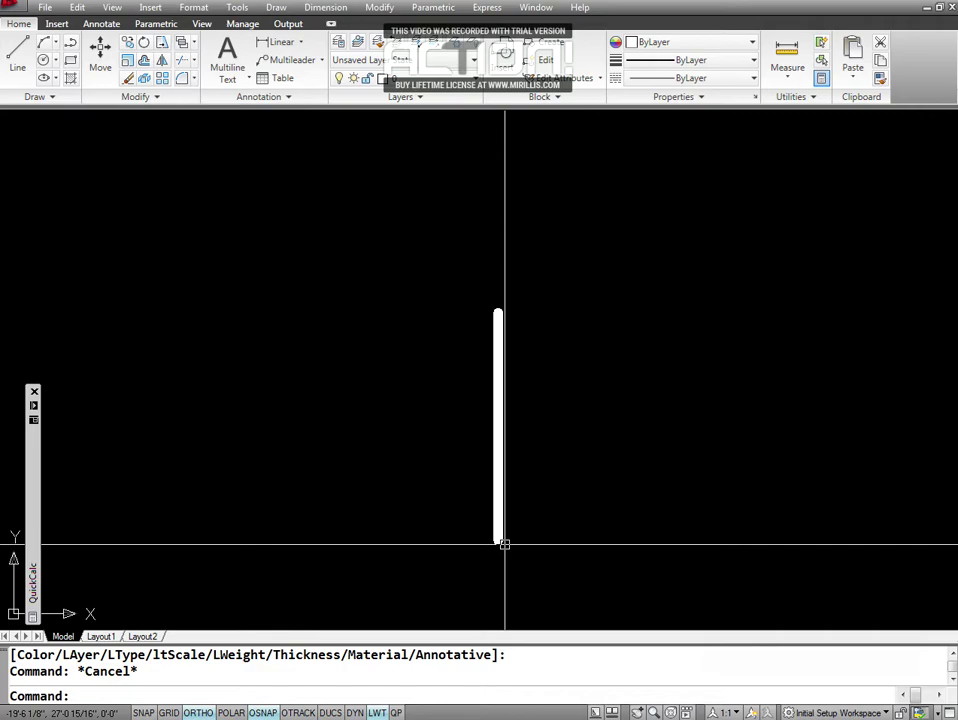
Look through the Draw menu and the Draw panel's circle options, then dismiss them.
left_click(277, 8)
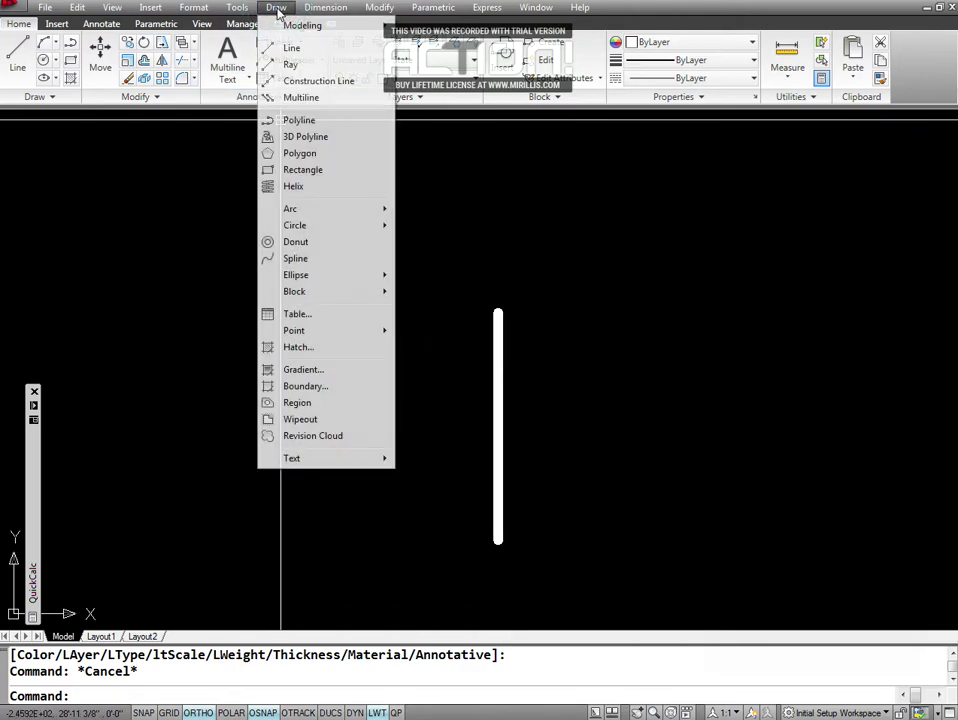
mouse_move(300, 208)
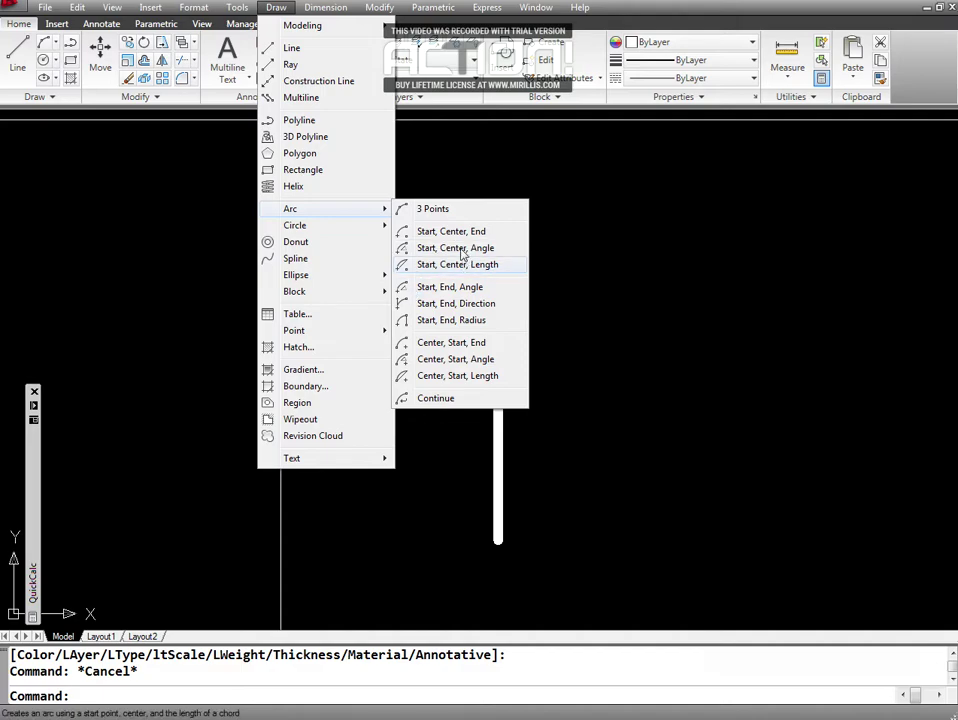
left_click(575, 238)
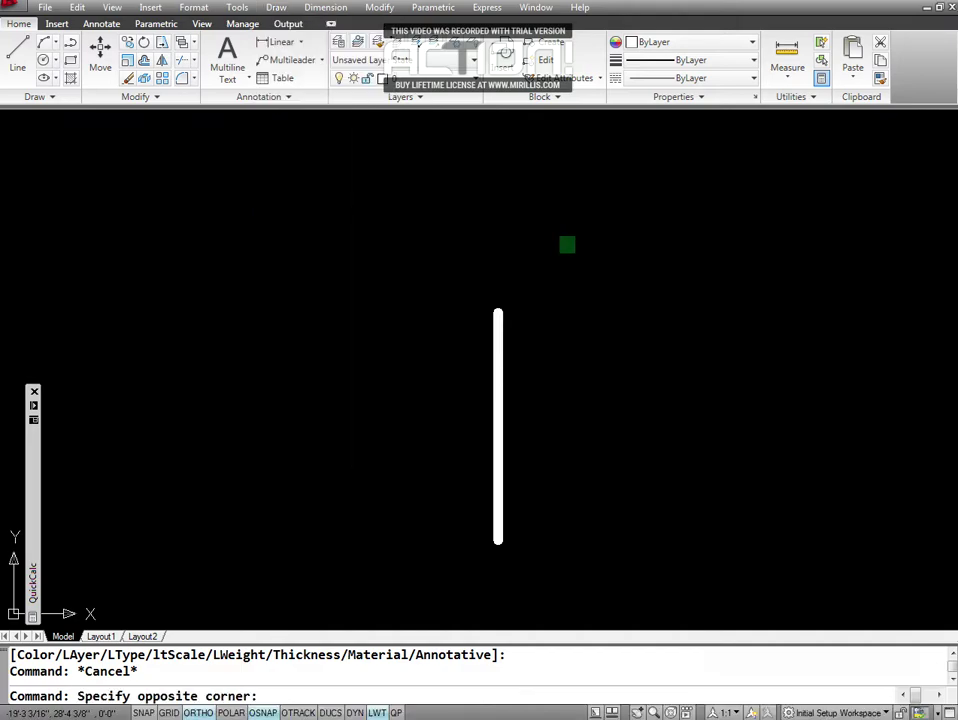
left_click(560, 246)
key("Escape")
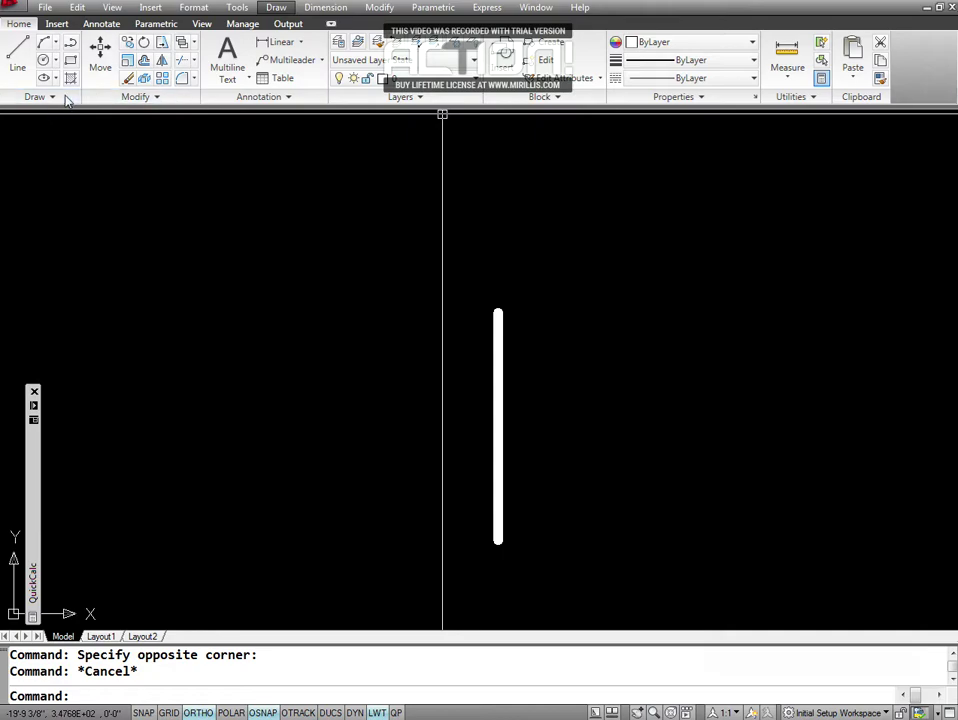
left_click(50, 99)
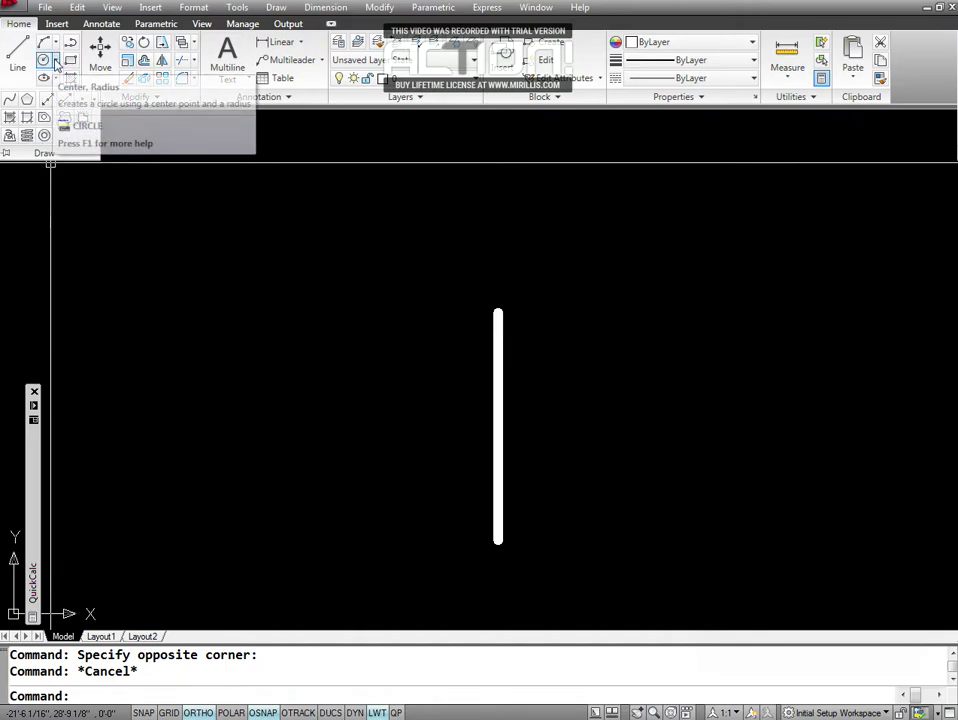
left_click(56, 62)
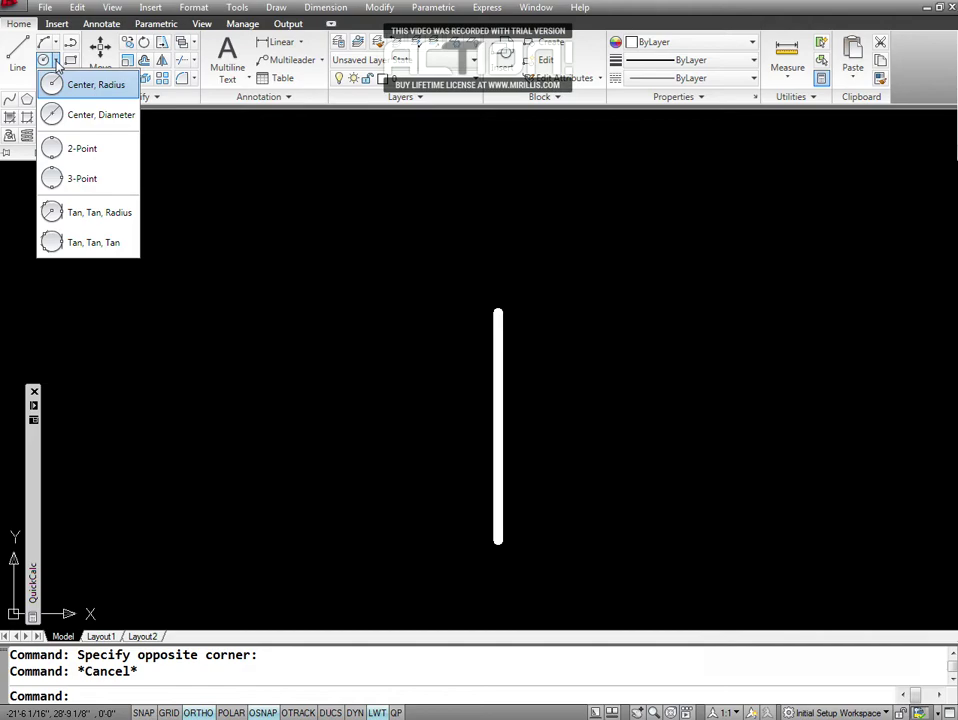
left_click(56, 62)
Open the Draw panel's Arc drop-down to show the arc-drawing methods.
left_click(56, 60)
left_click(57, 43)
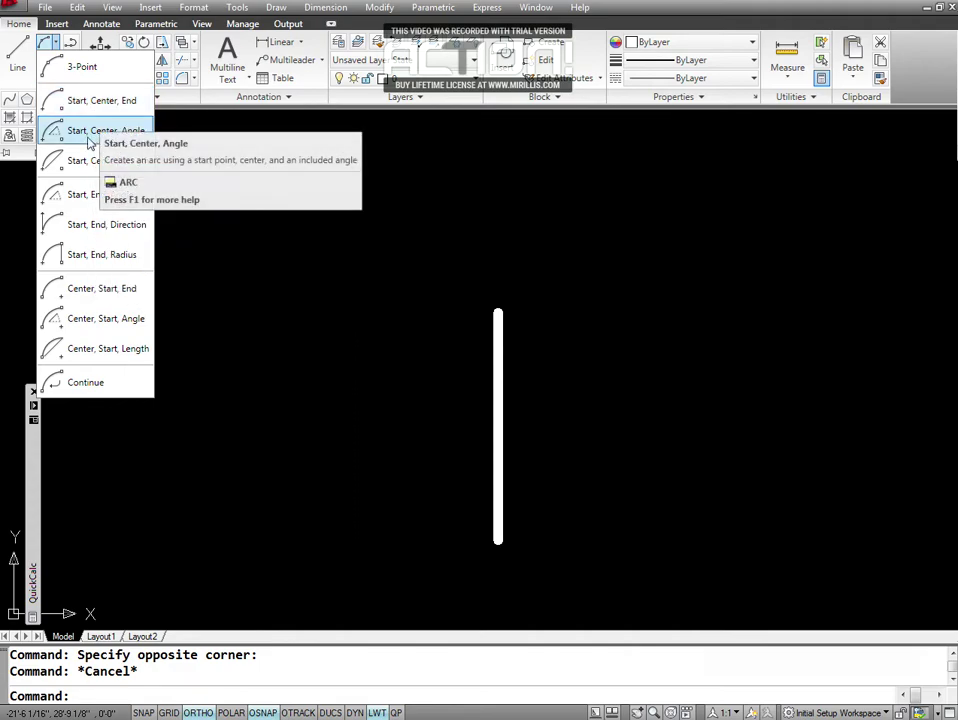
mouse_move(100, 131)
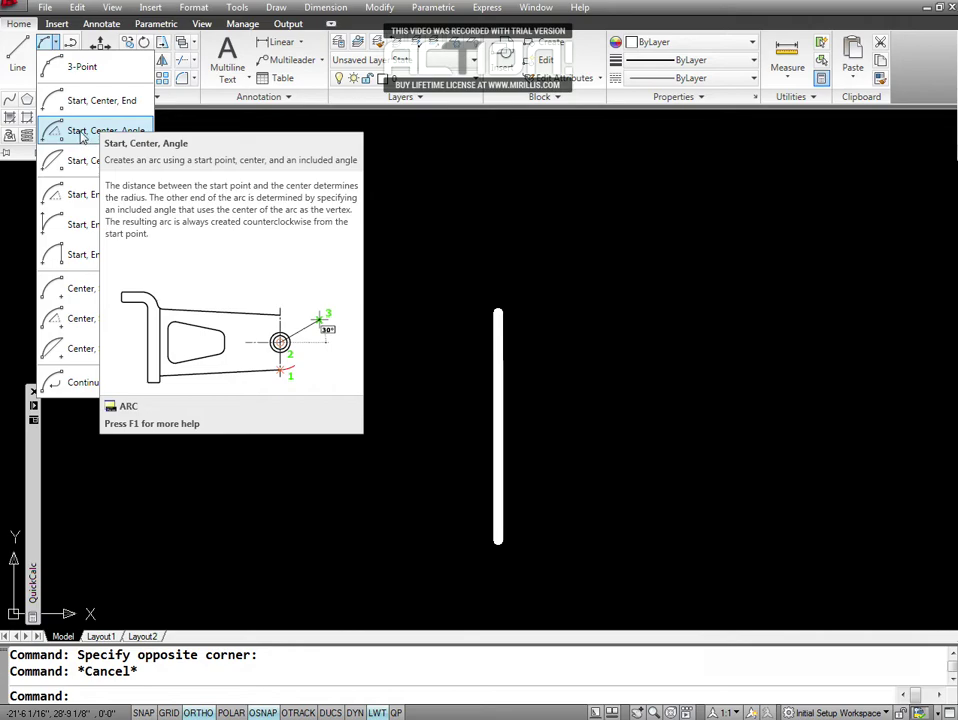
key("Escape")
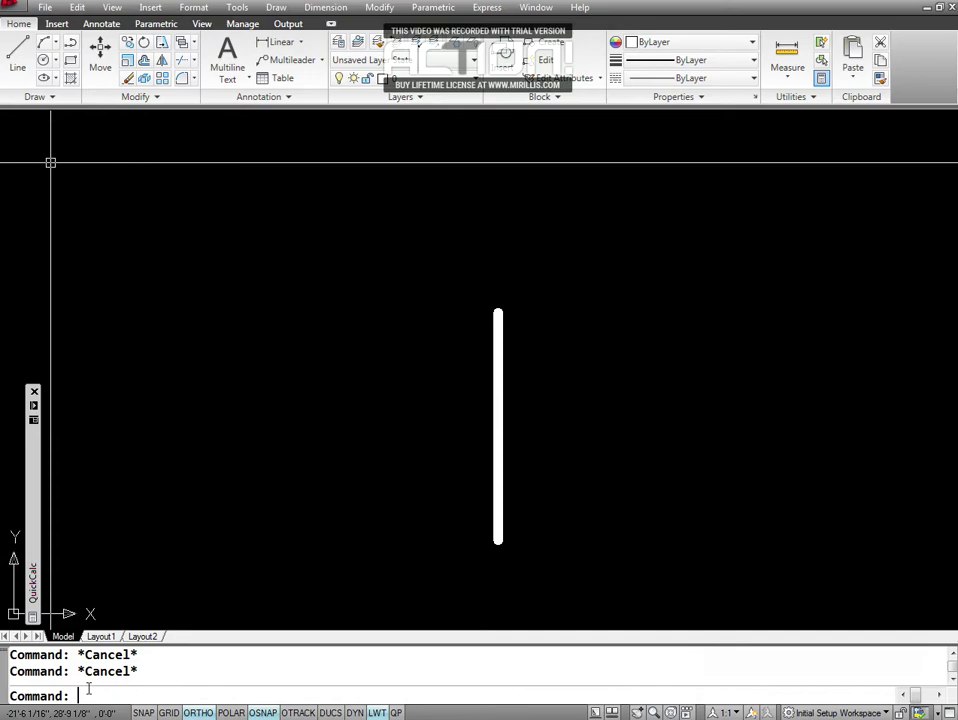
type("A")
key("Return")
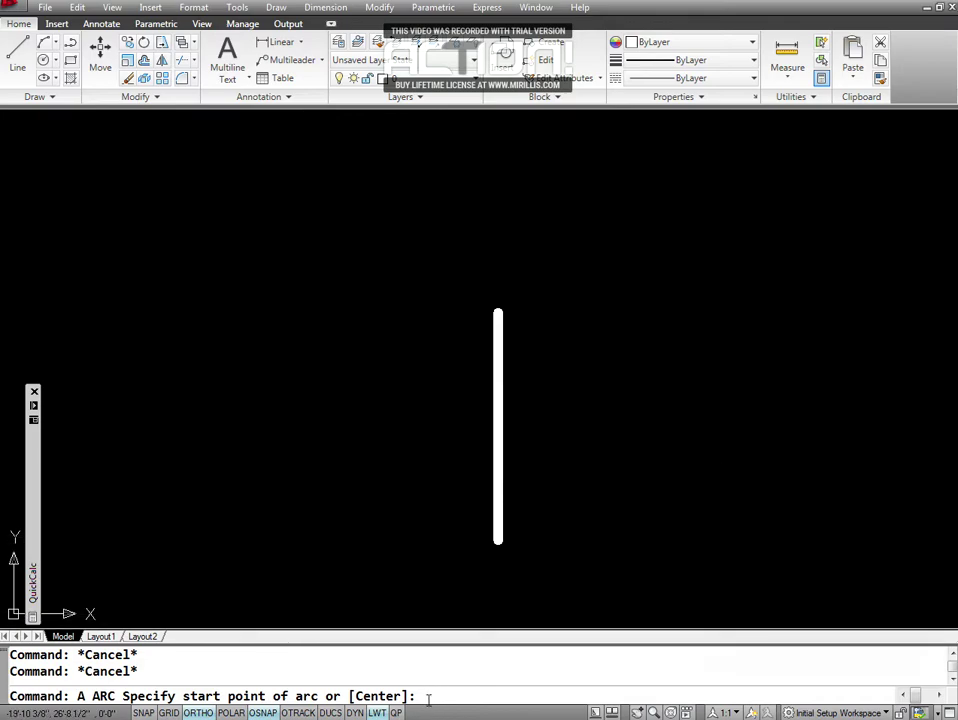
key("Escape")
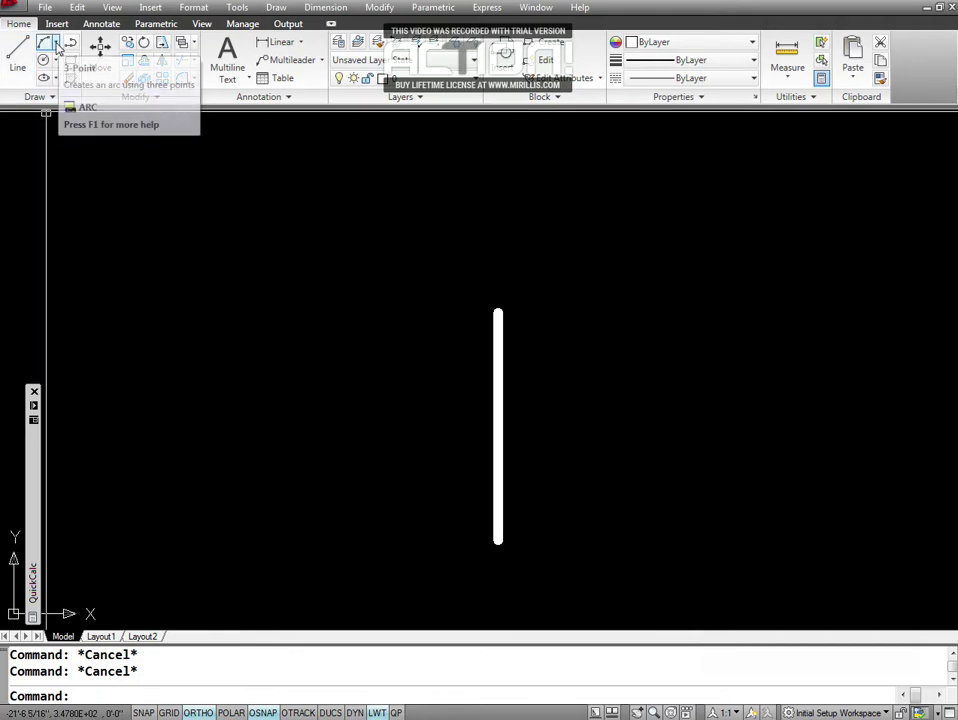
left_click(56, 46)
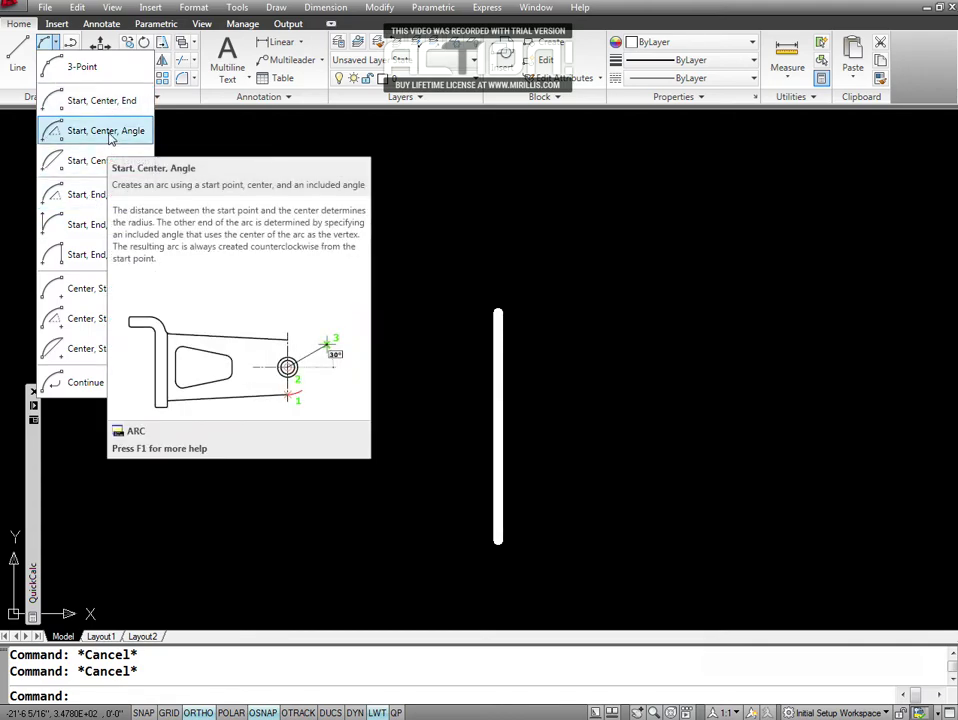
Draw a Start-Center-Angle arc from the leaf's top endpoint, centred on its bottom, sweeping -90°.
left_click(110, 131)
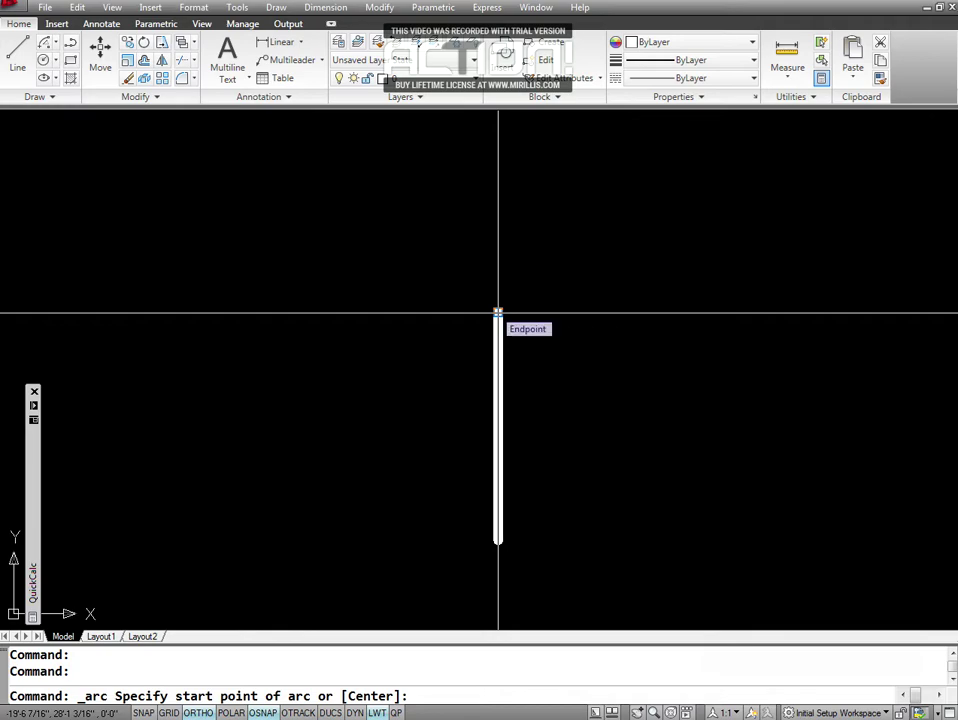
left_click(498, 313)
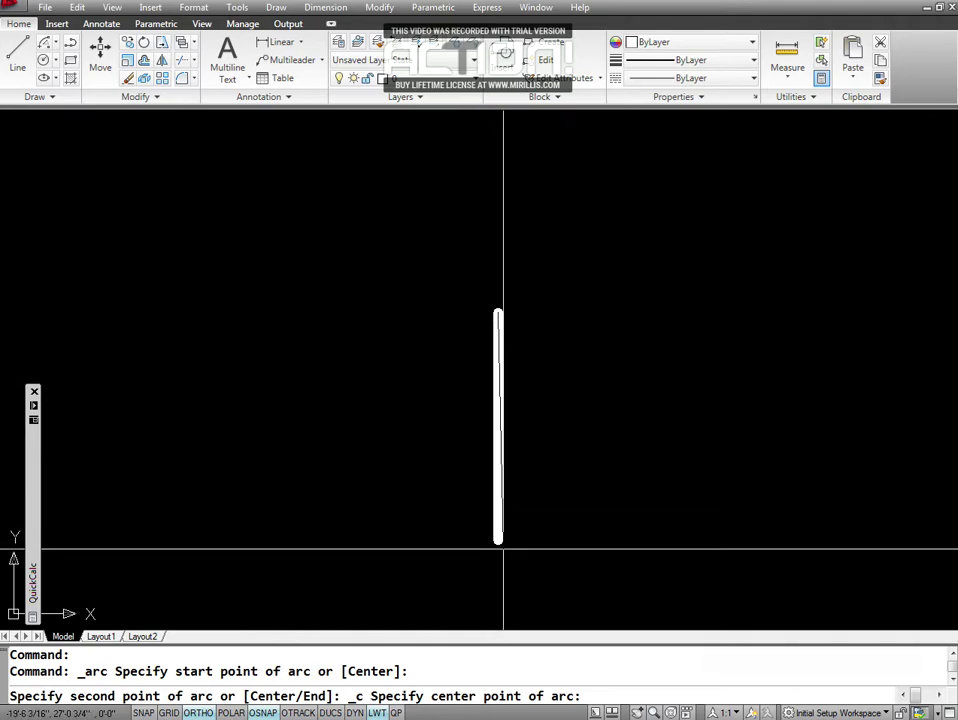
left_click(498, 540)
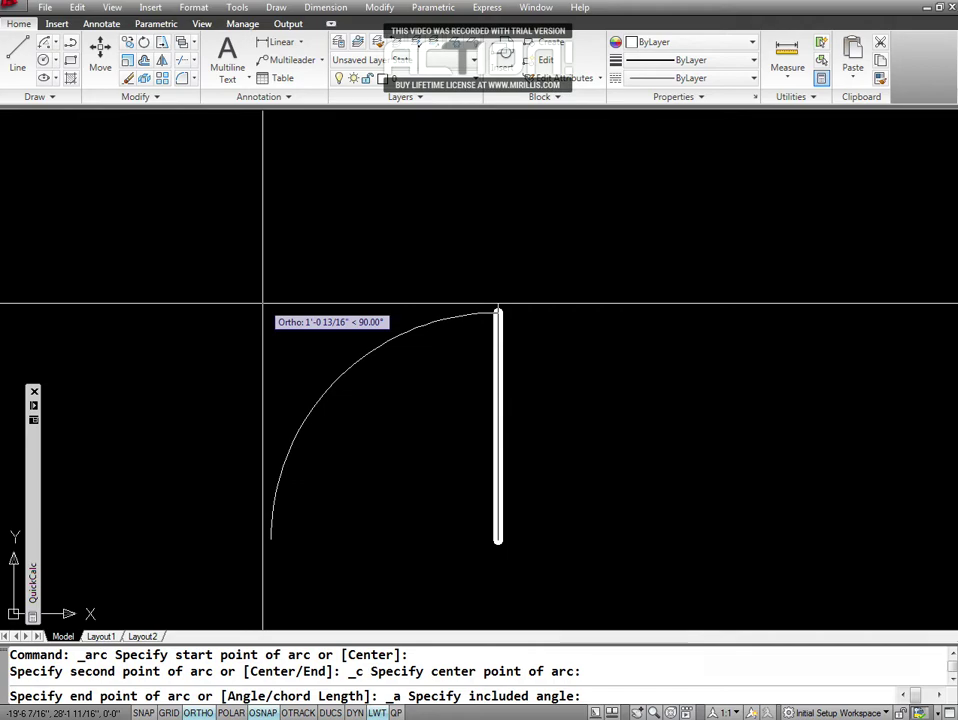
type("-90")
key("Return")
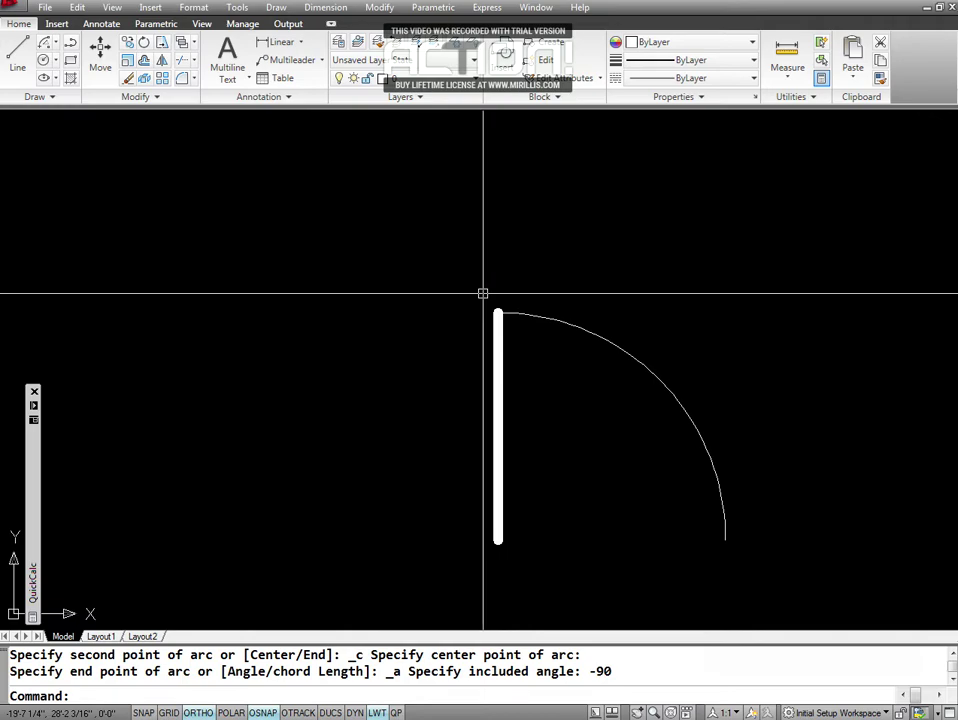
Clear leftover commands and start the ERASE command.
key("Escape")
type("Z")
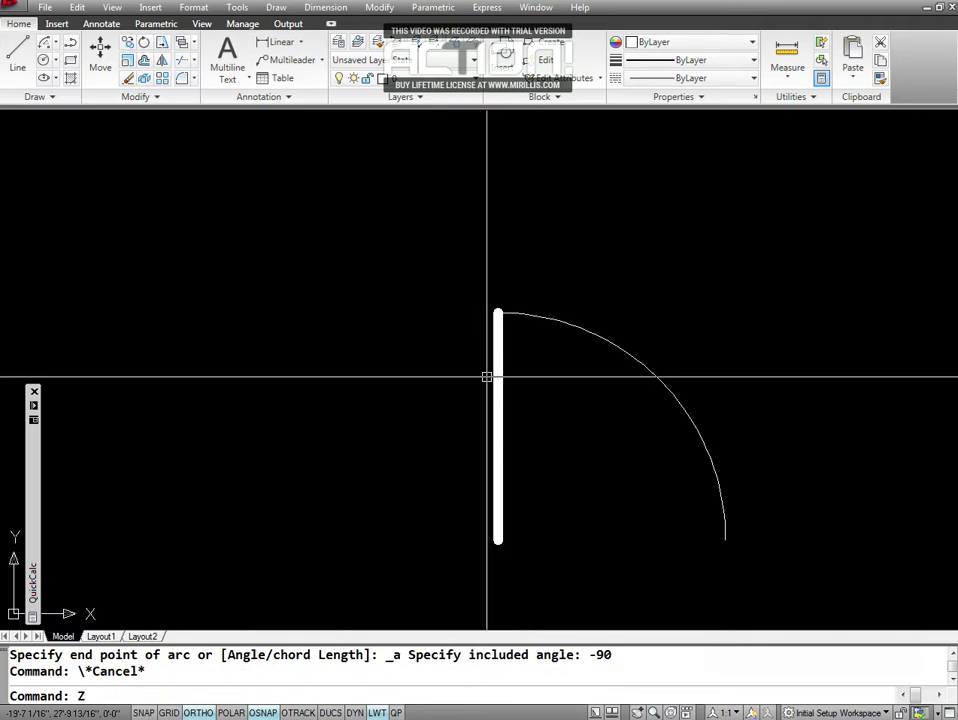
key("Escape")
type("E")
key("Return")
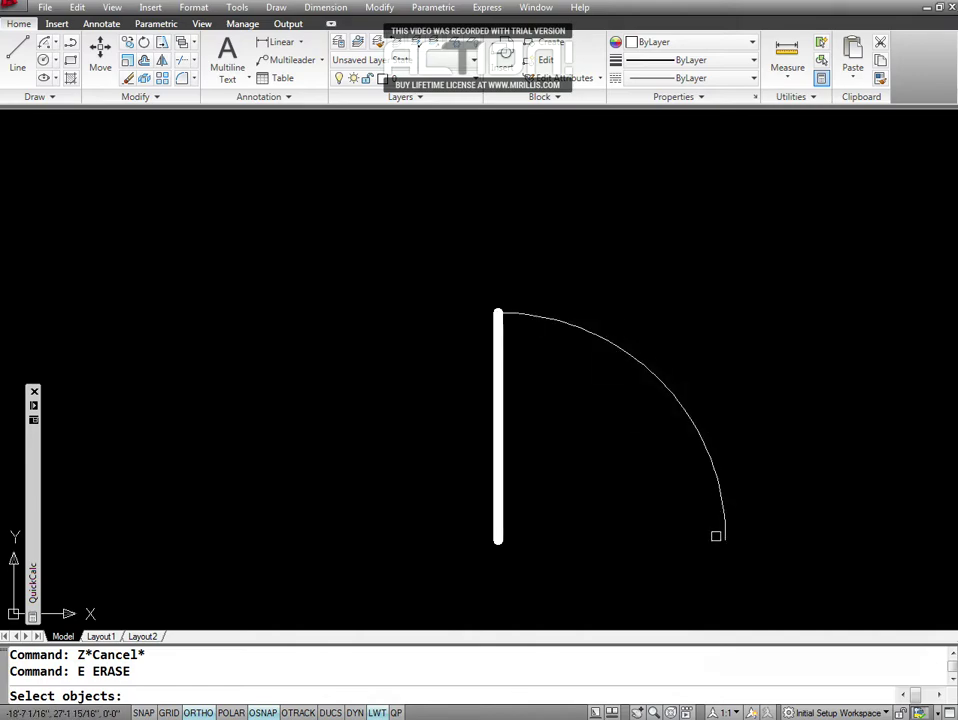
Abandon the ERASE attempts and close the Arc methods list without drawing anything.
key("Escape")
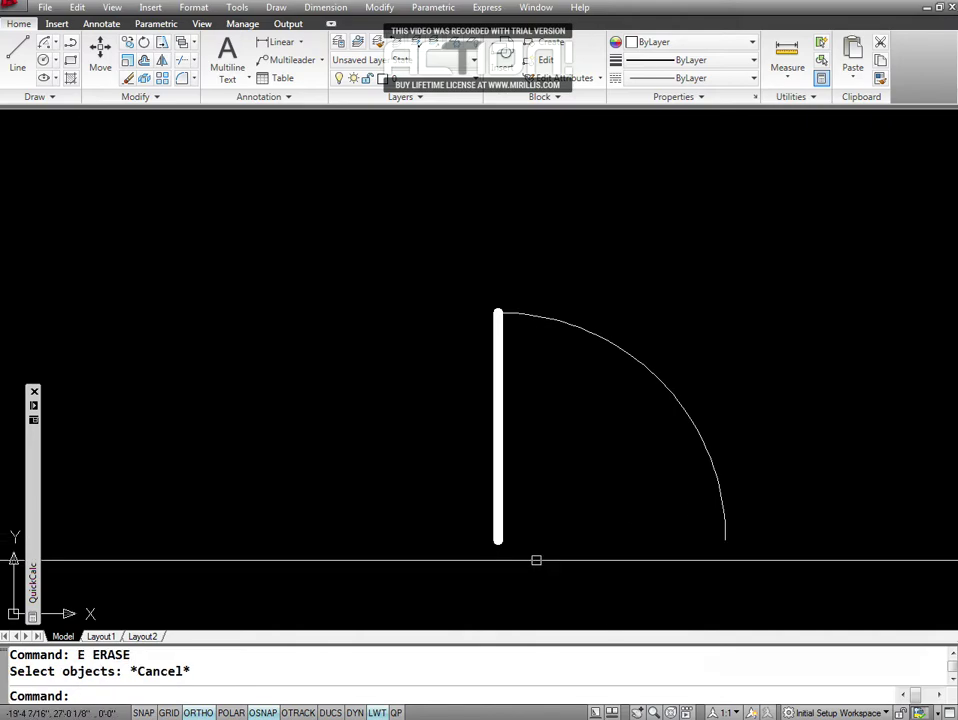
type("E")
key("Return")
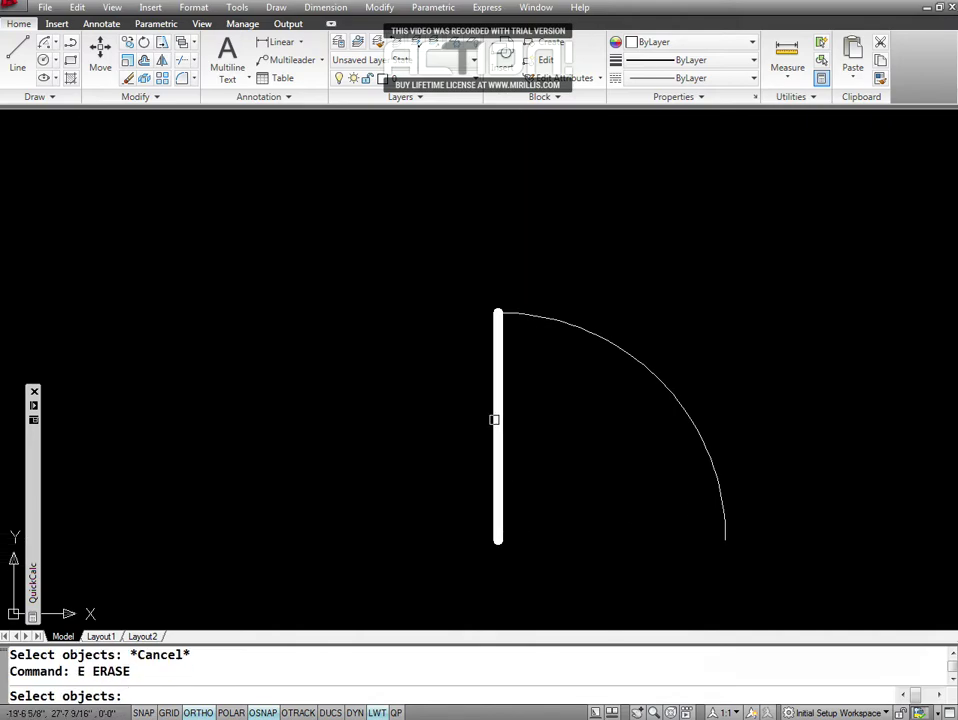
key("Escape")
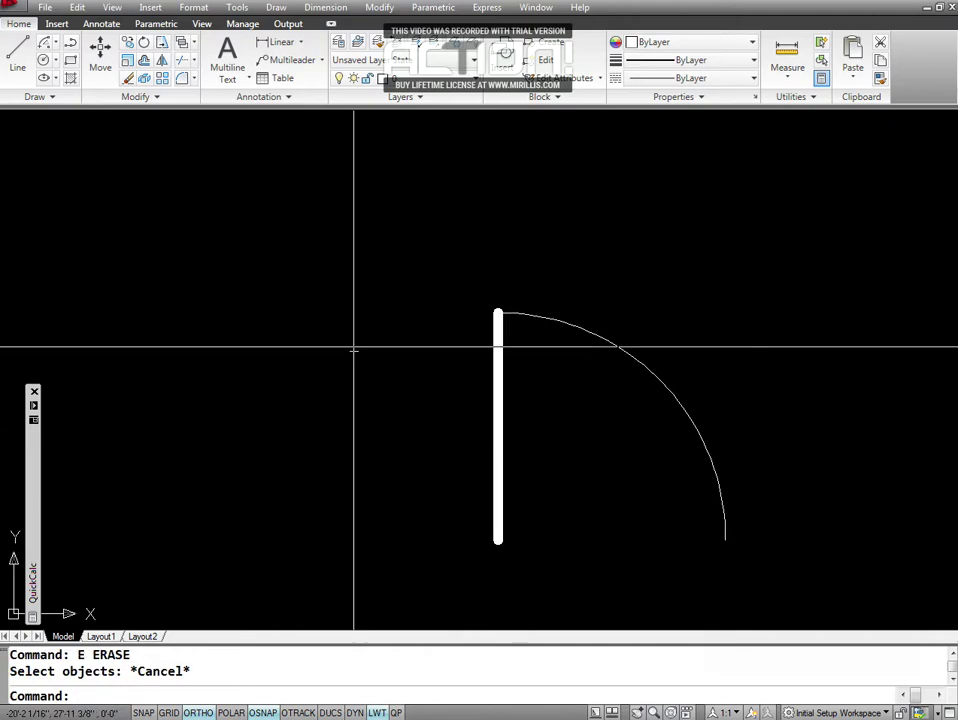
left_click(56, 46)
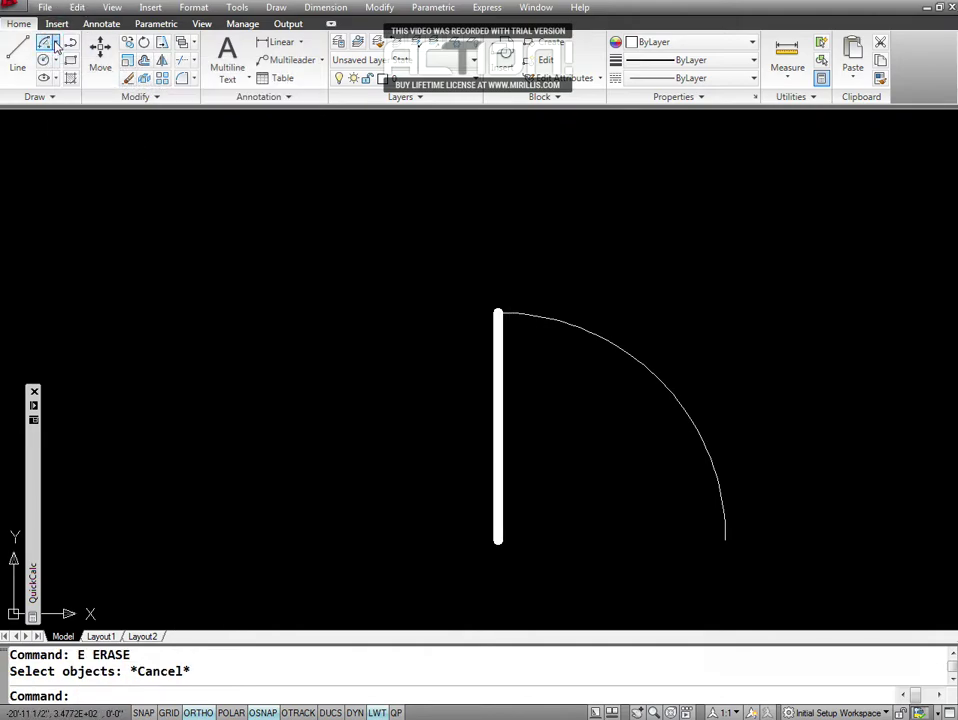
left_click(56, 46)
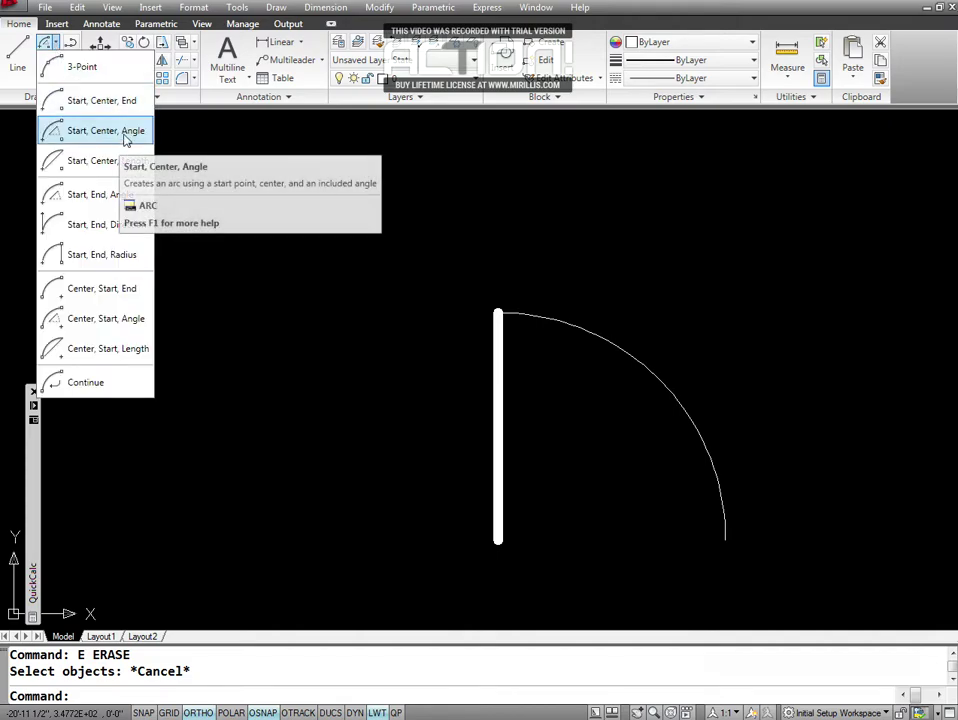
key("Escape")
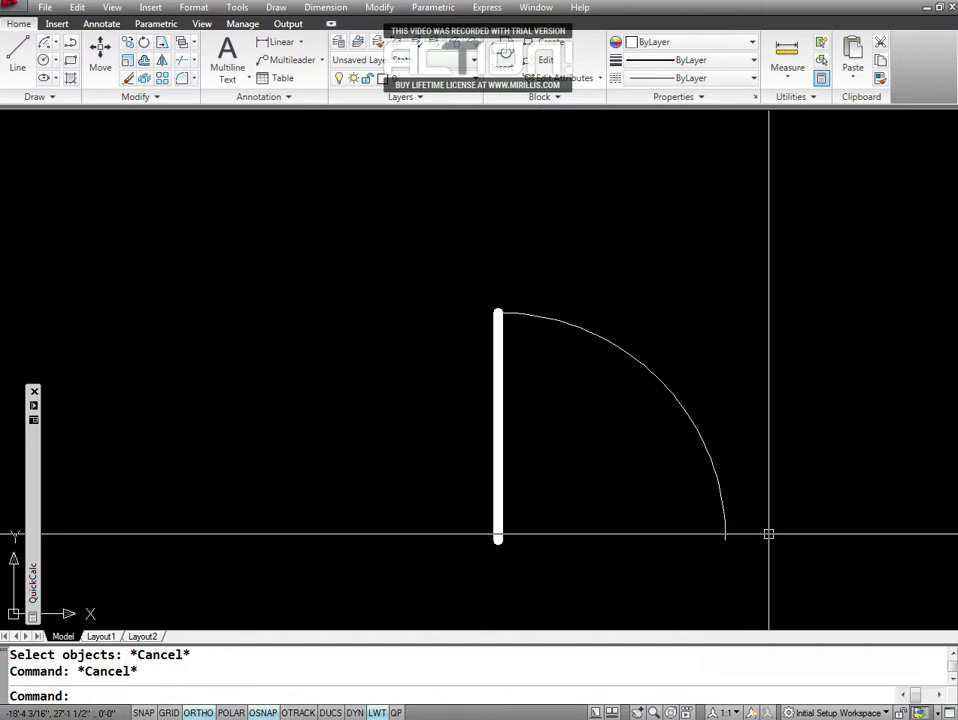
key("Escape")
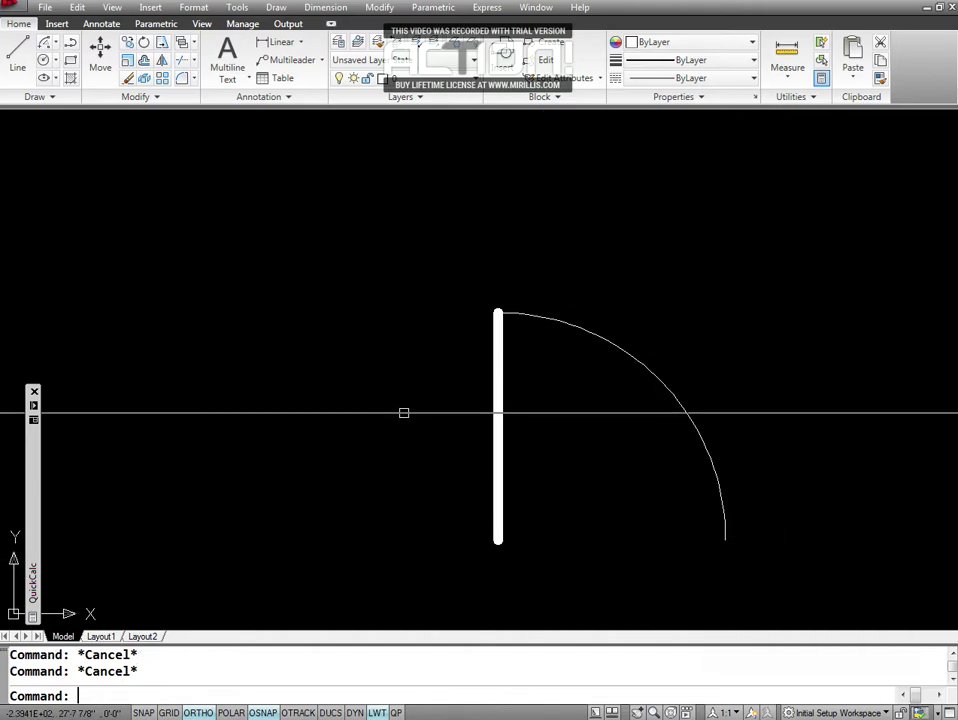
Zoom to extents to show the whole ground-floor plan and its reference image.
type("z")
key("Return")
key("Return")
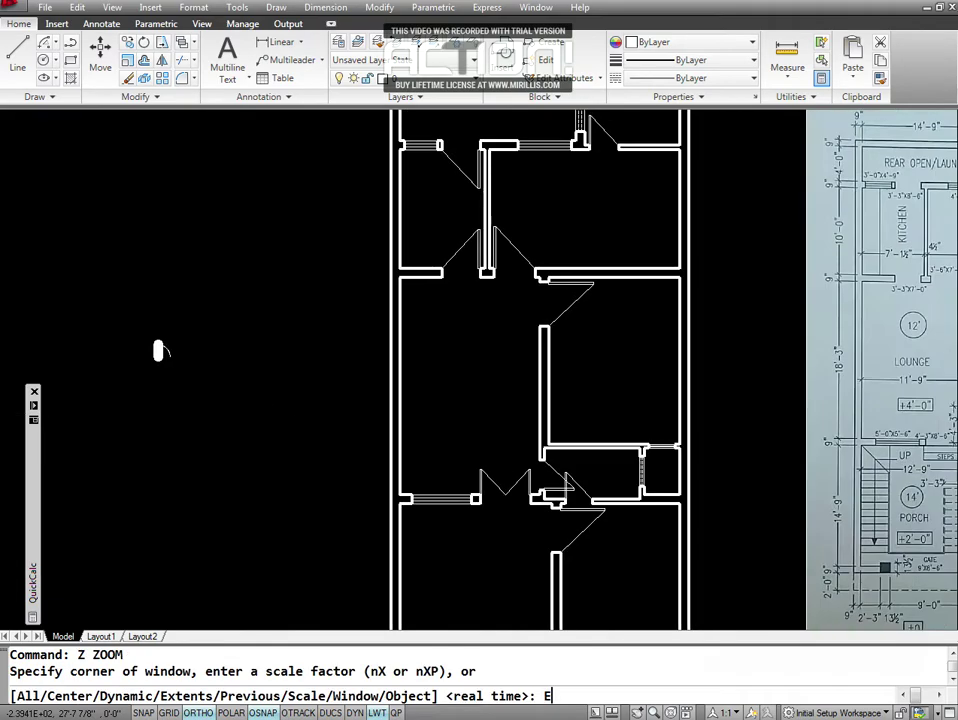
type("e")
key("Return")
left_click(47, 321)
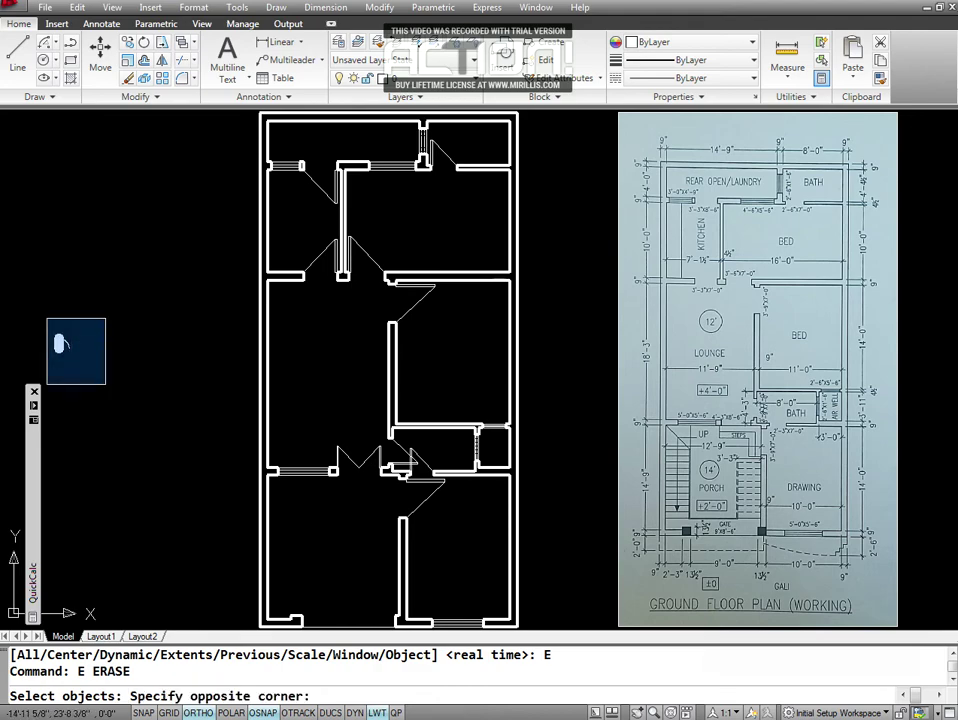
Erase the practice door and arc, then zoom a window onto the porch and stairs.
left_click(105, 383)
key("Return")
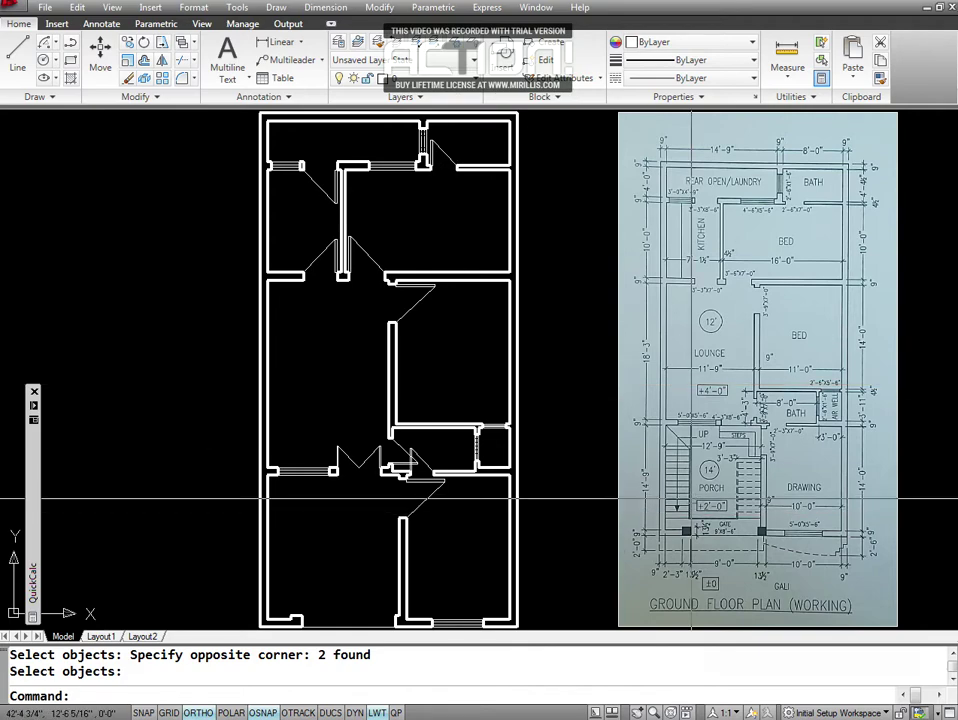
type("z")
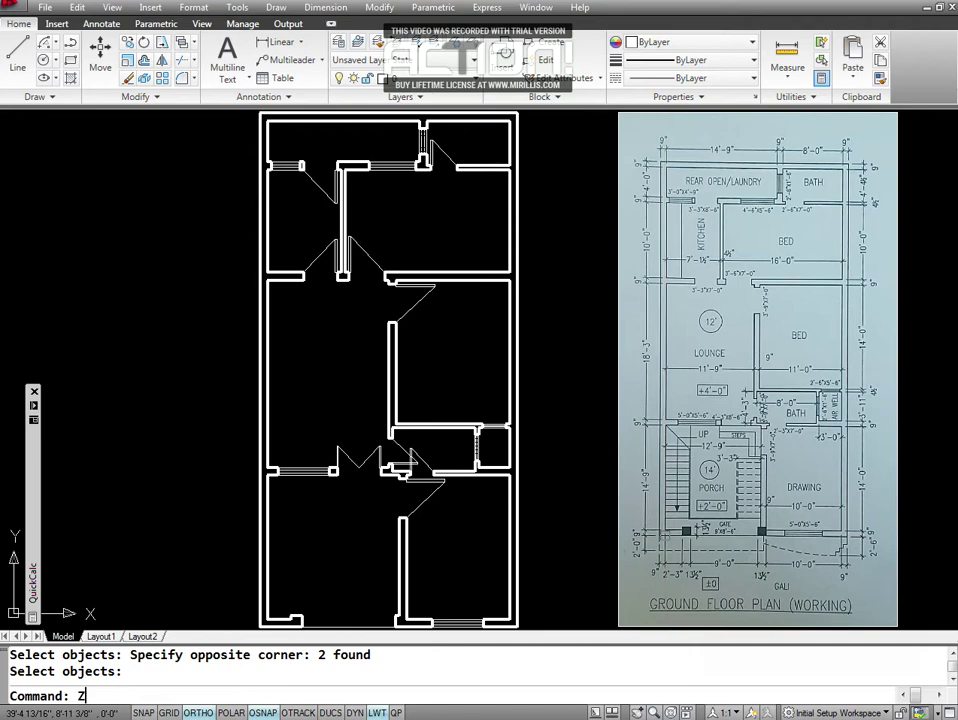
key("Return")
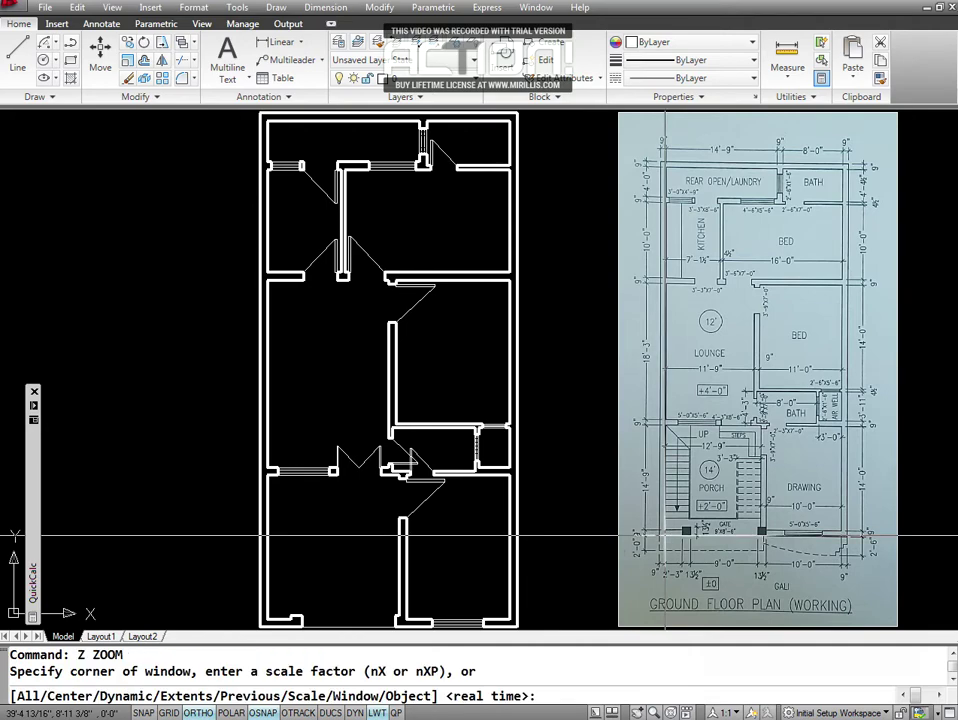
type("w")
key("Return")
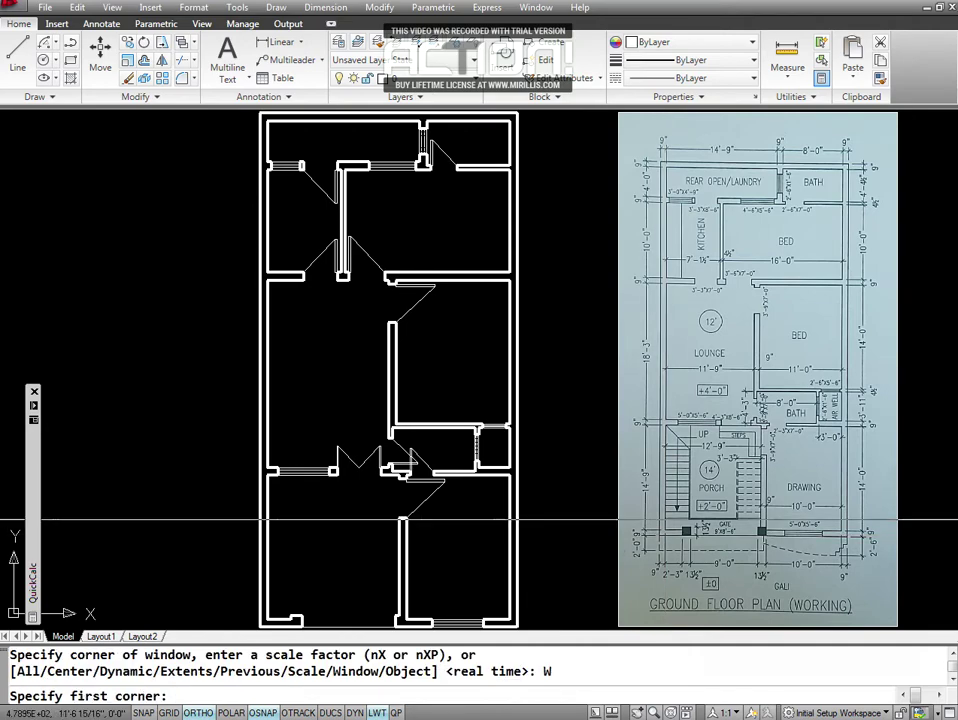
left_click(652, 411)
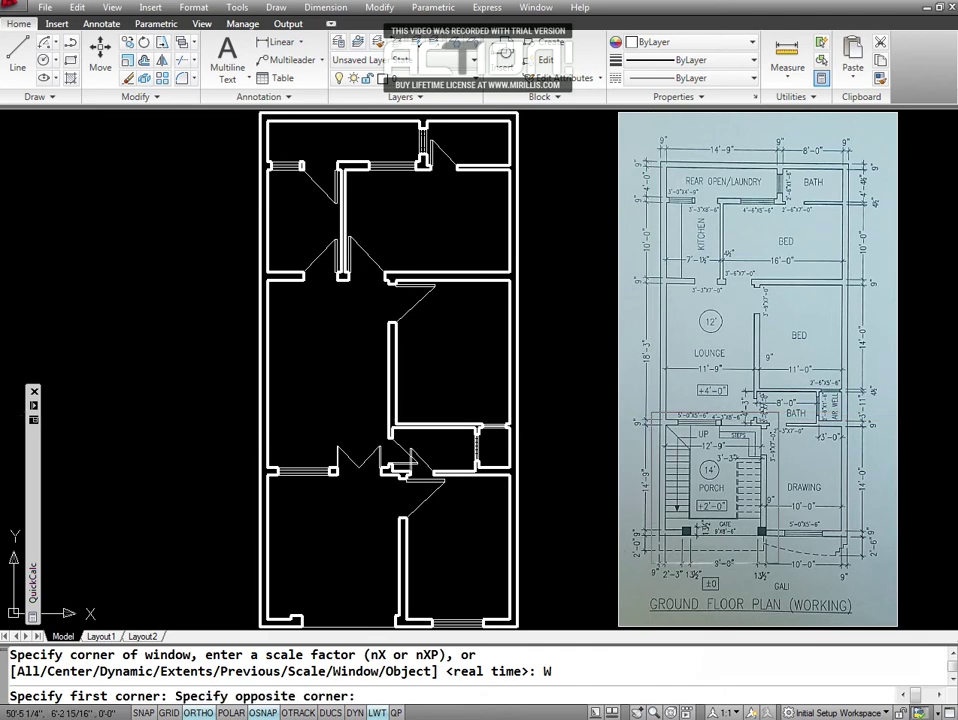
left_click(778, 573)
type("P")
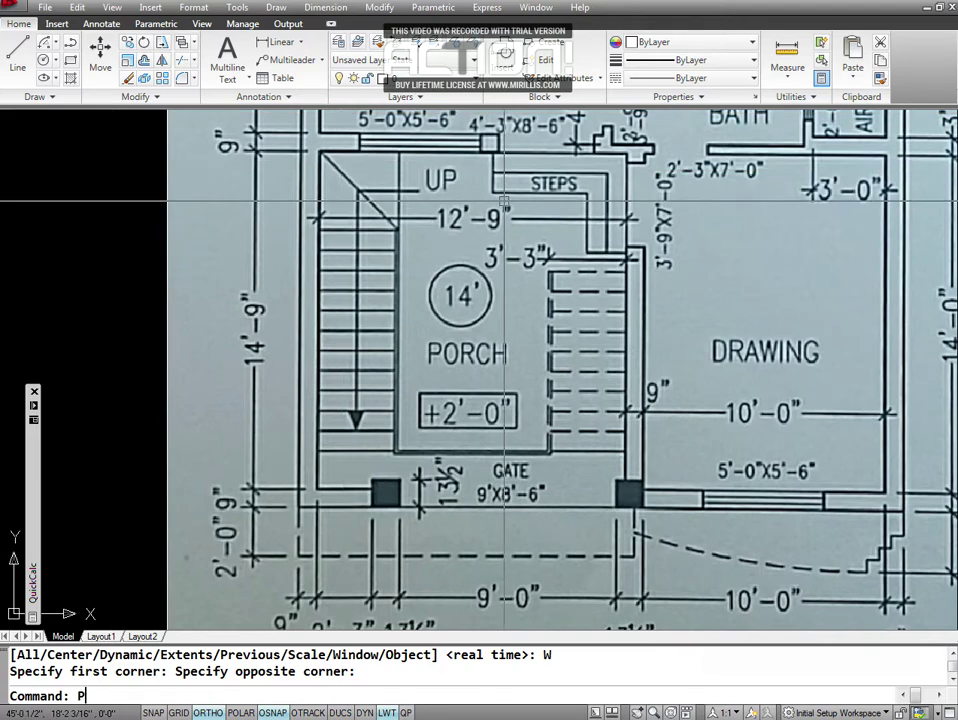
key("Return")
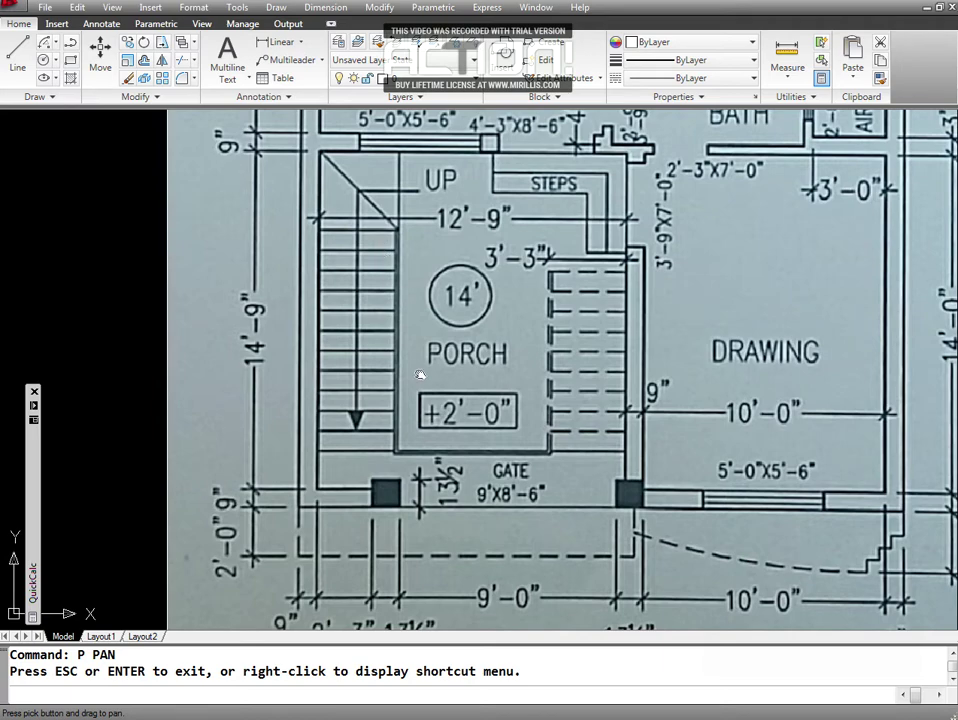
Zoom to extents and pan the drawn plan toward the centre of the view.
key("Escape")
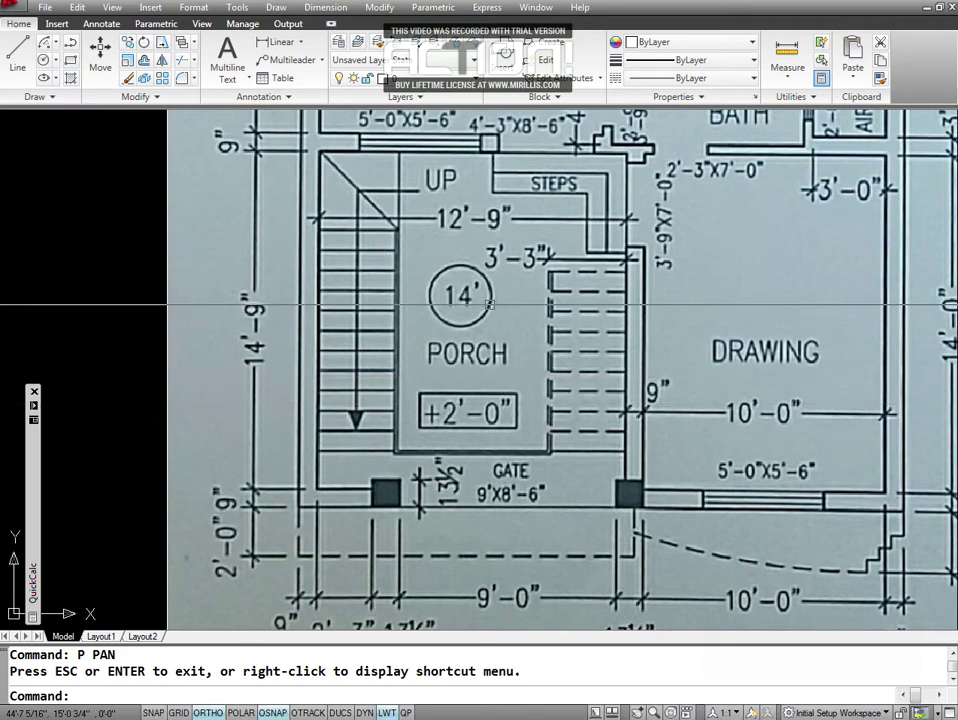
type("Z")
key("Return")
type("E")
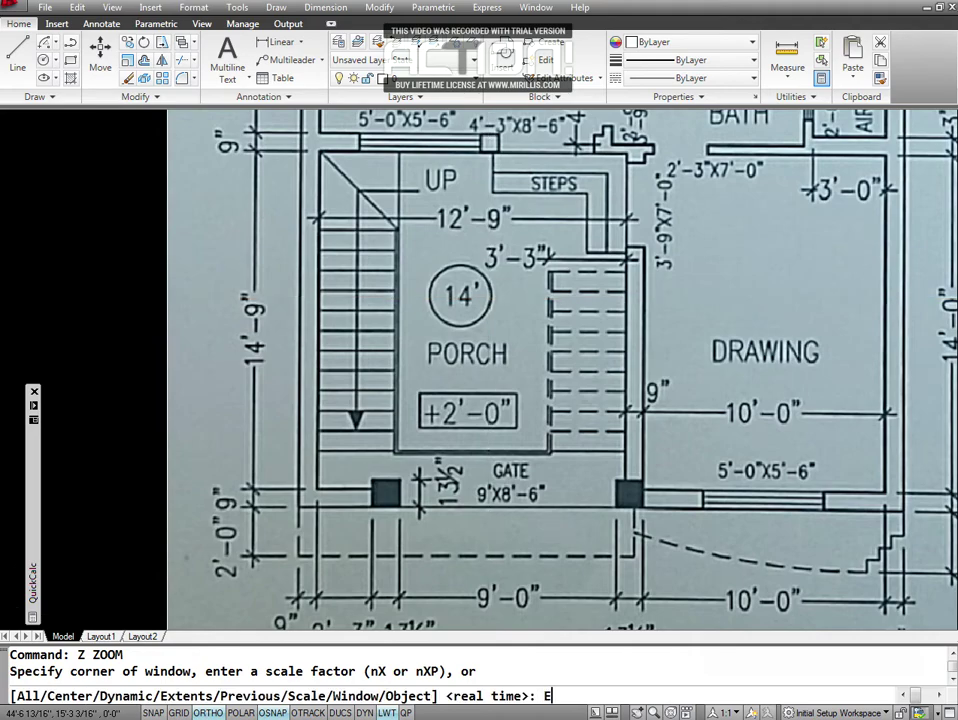
key("Return")
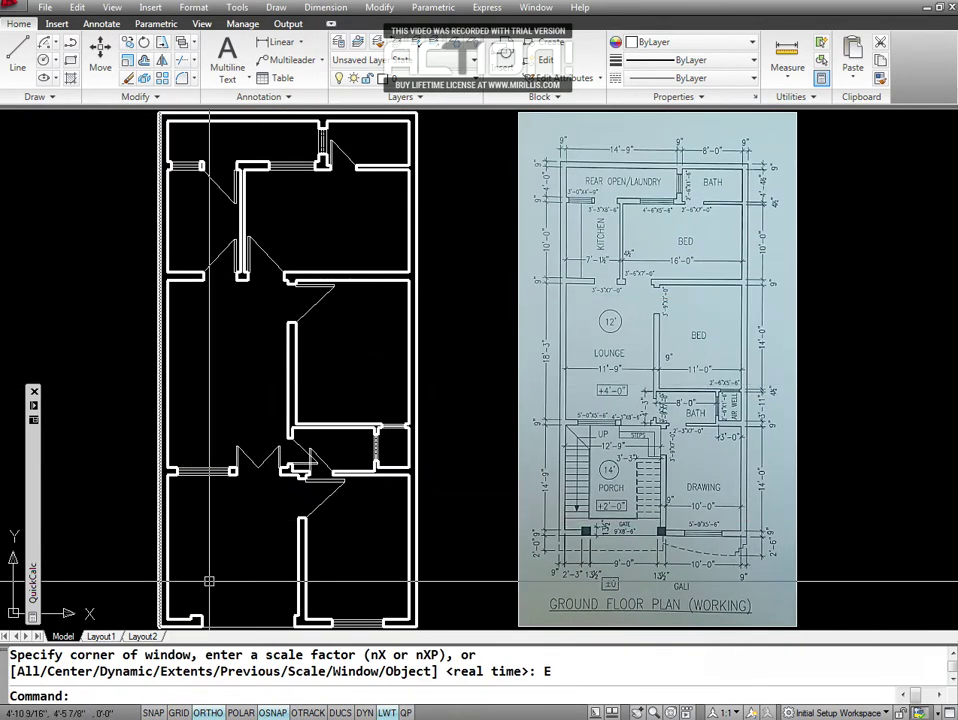
key("Escape")
type("P")
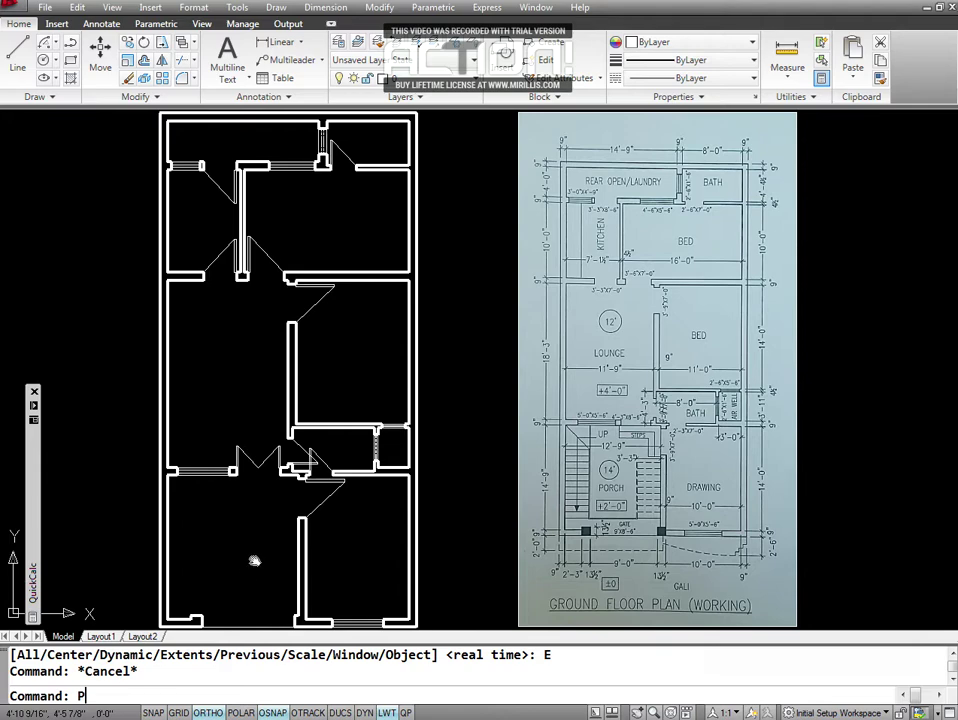
key("Return")
left_click_drag(252, 560, 558, 410)
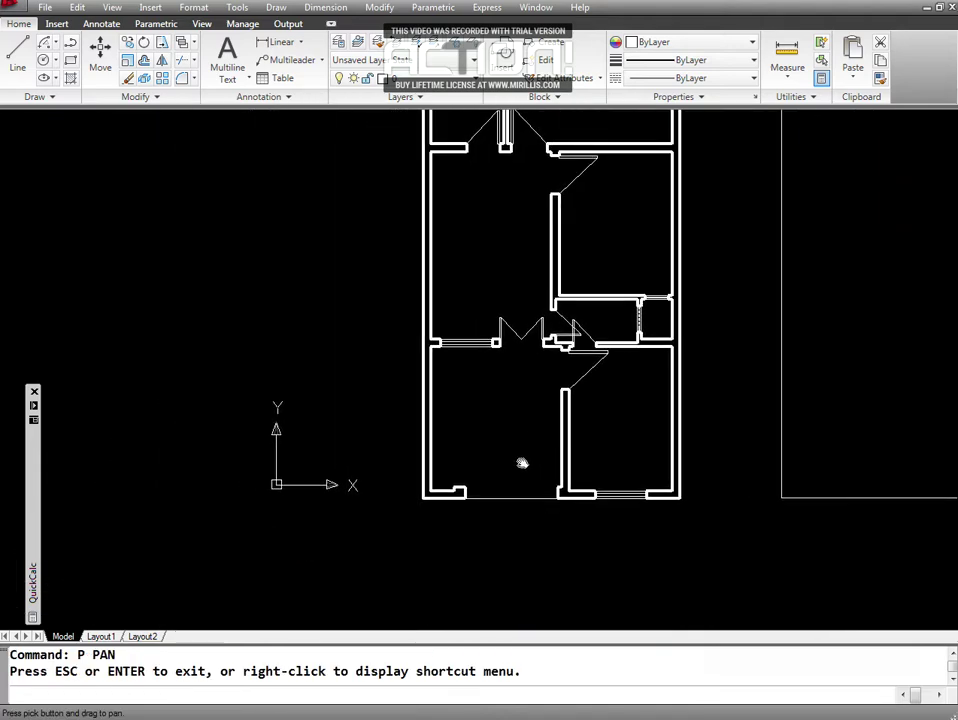
key("Escape")
Zoom a window onto the plan's lower-left front room.
type("Z")
key("Return")
type("W")
key("Return")
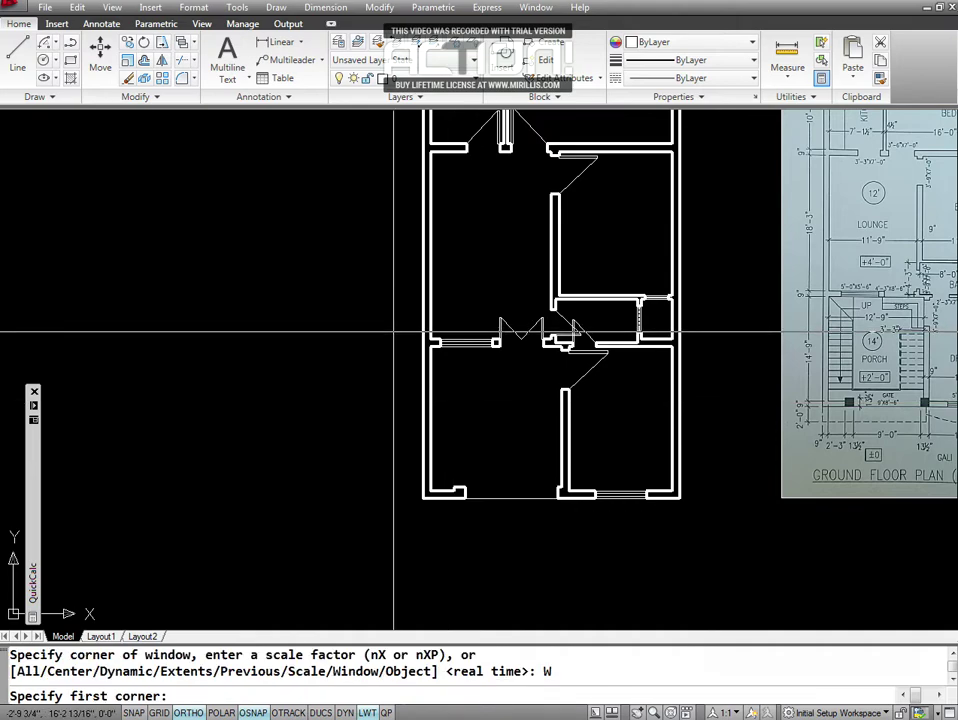
left_click(393, 332)
left_click(545, 420)
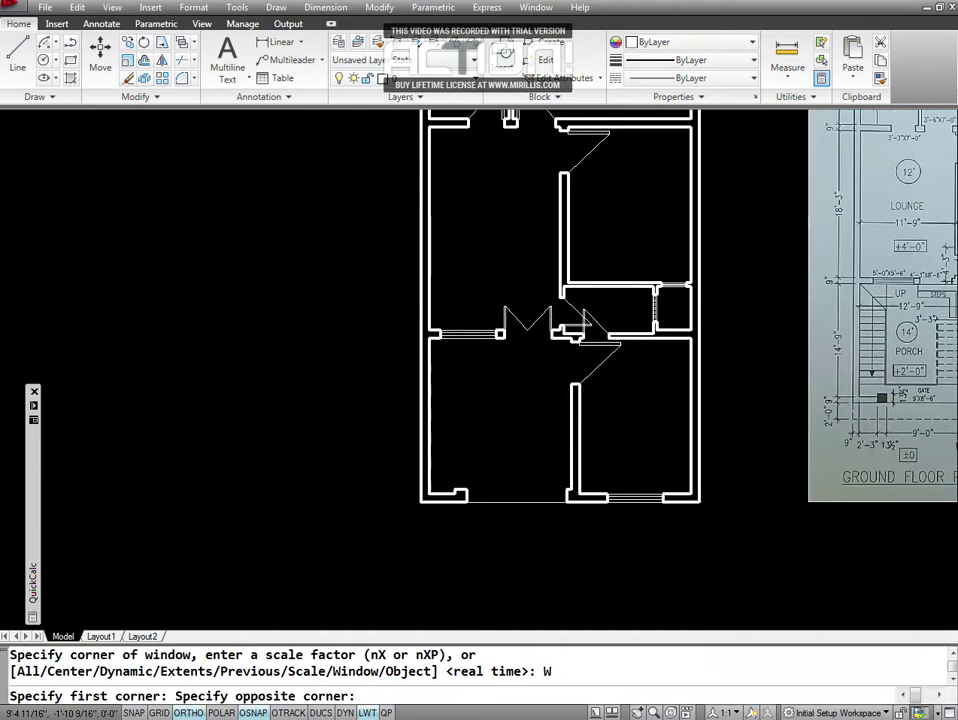
key("Escape")
key("Escape")
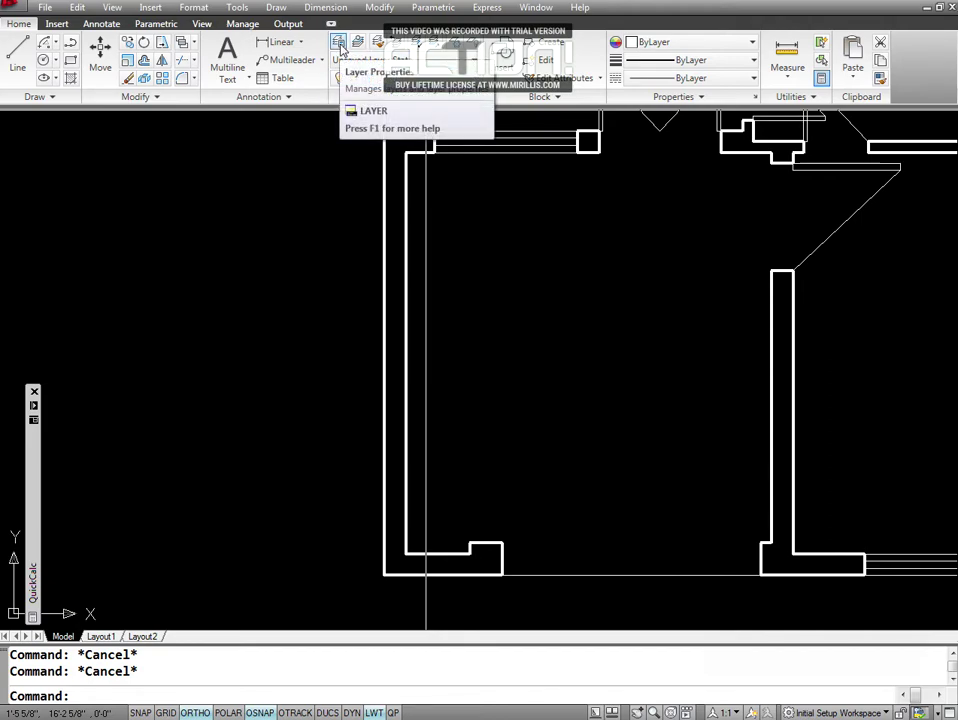
Create a new layer named STAIR in the Layer Properties Manager.
left_click(195, 8)
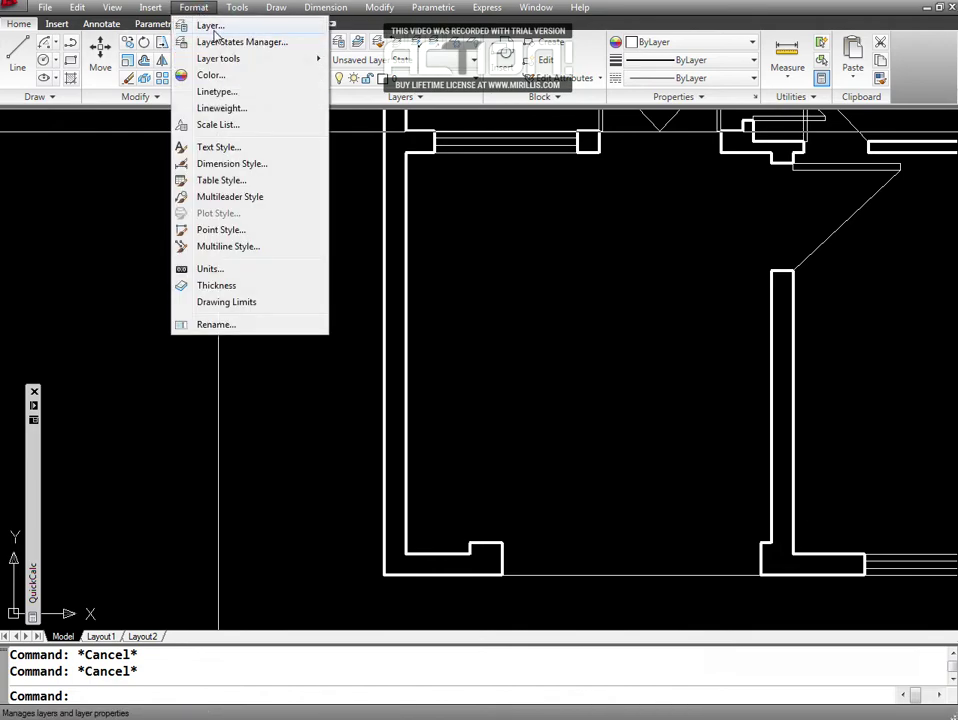
left_click(192, 9)
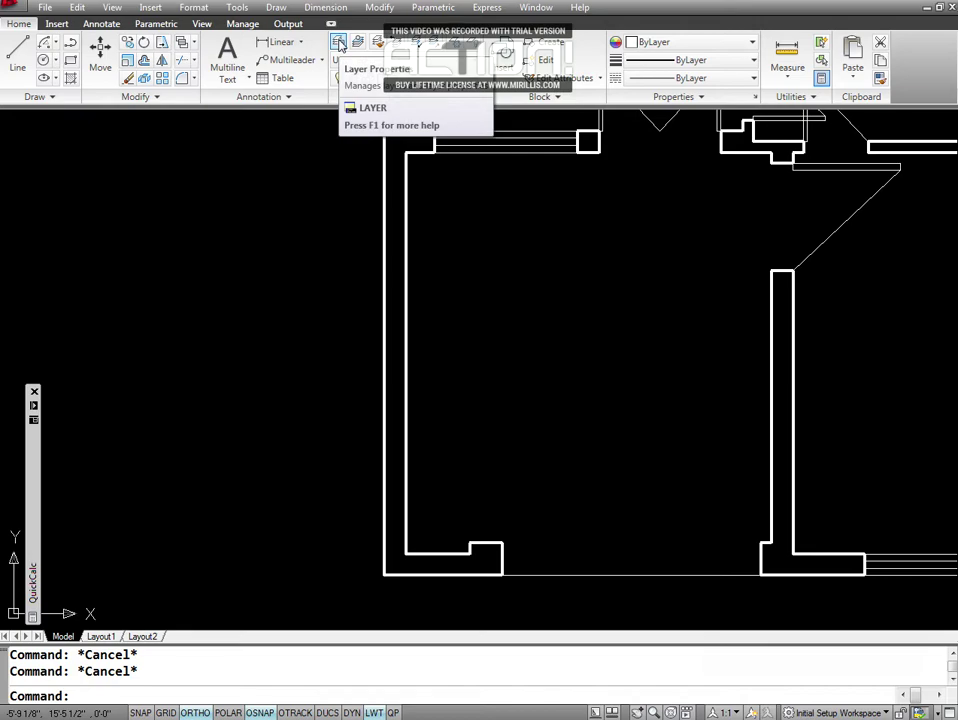
left_click(339, 43)
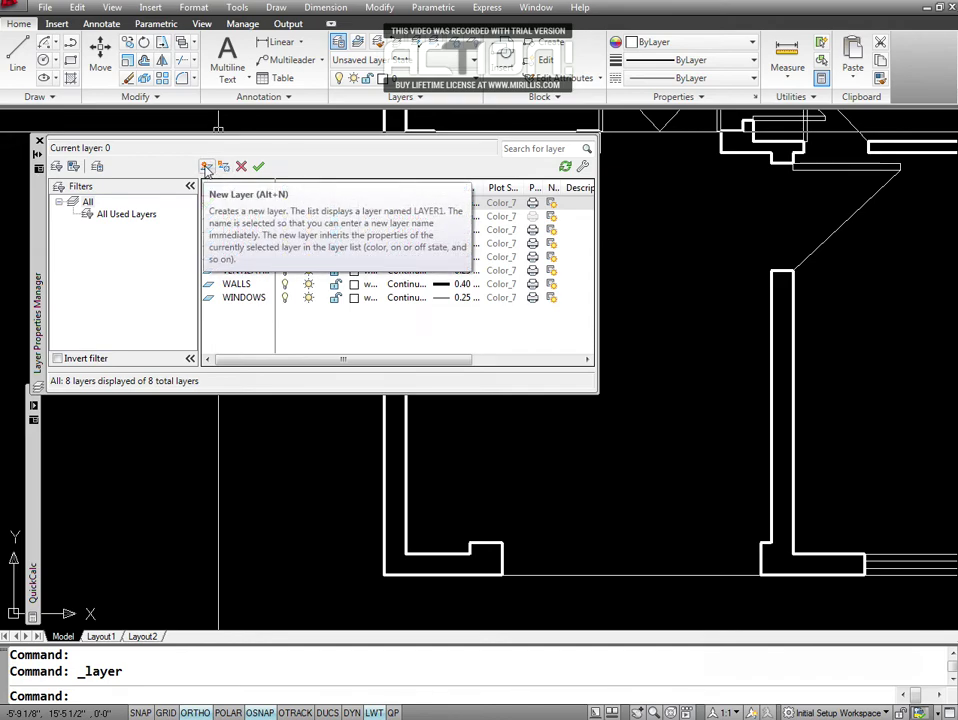
left_click(206, 167)
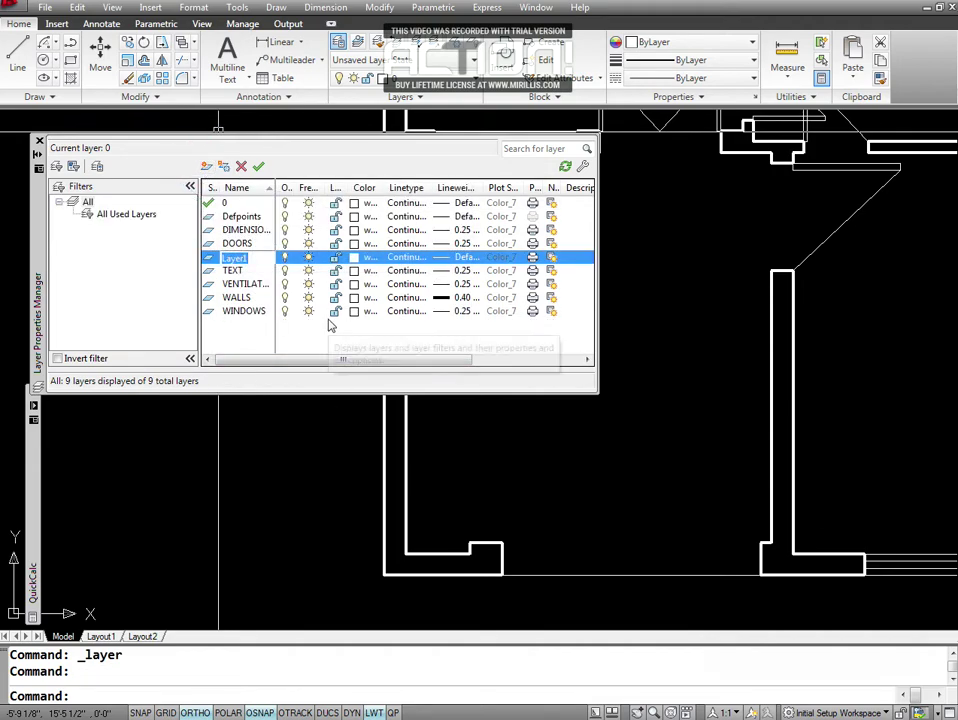
type("STAIR")
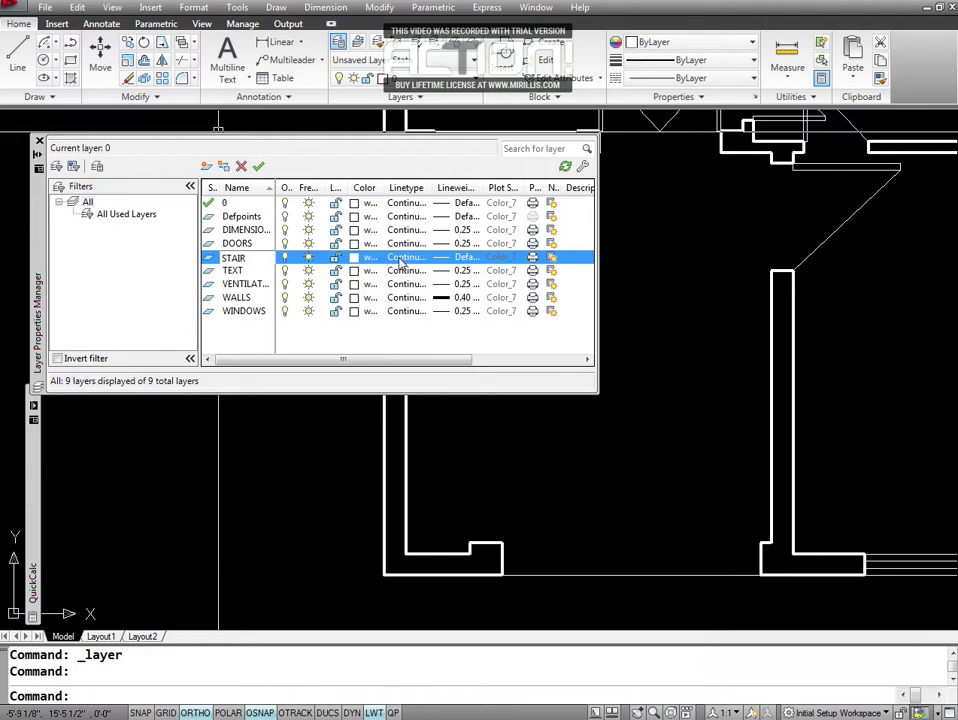
key("Return")
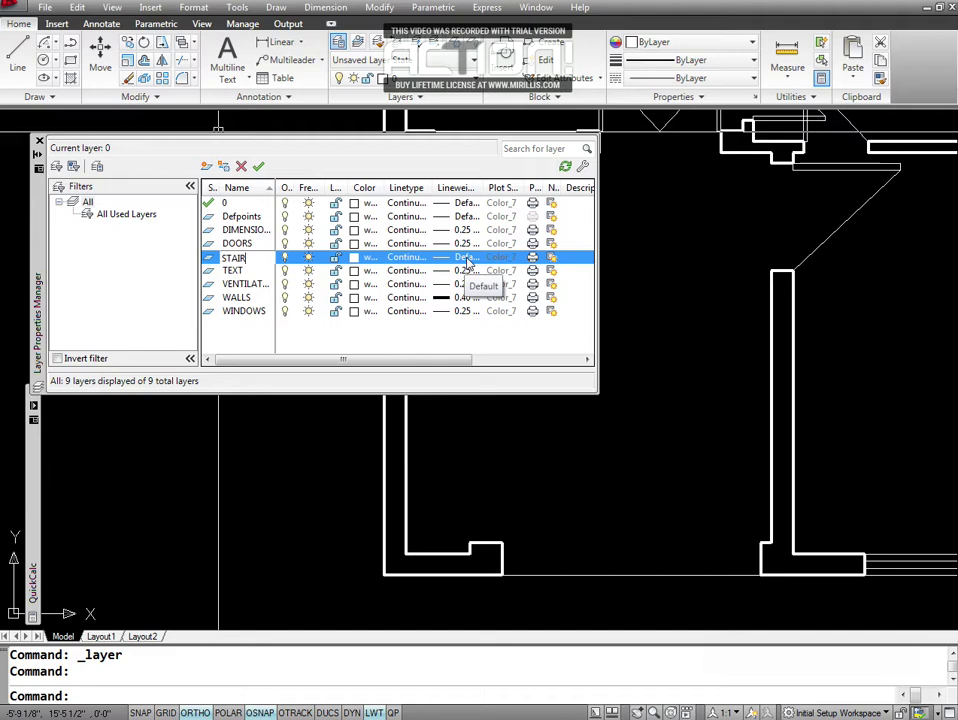
key("F2")
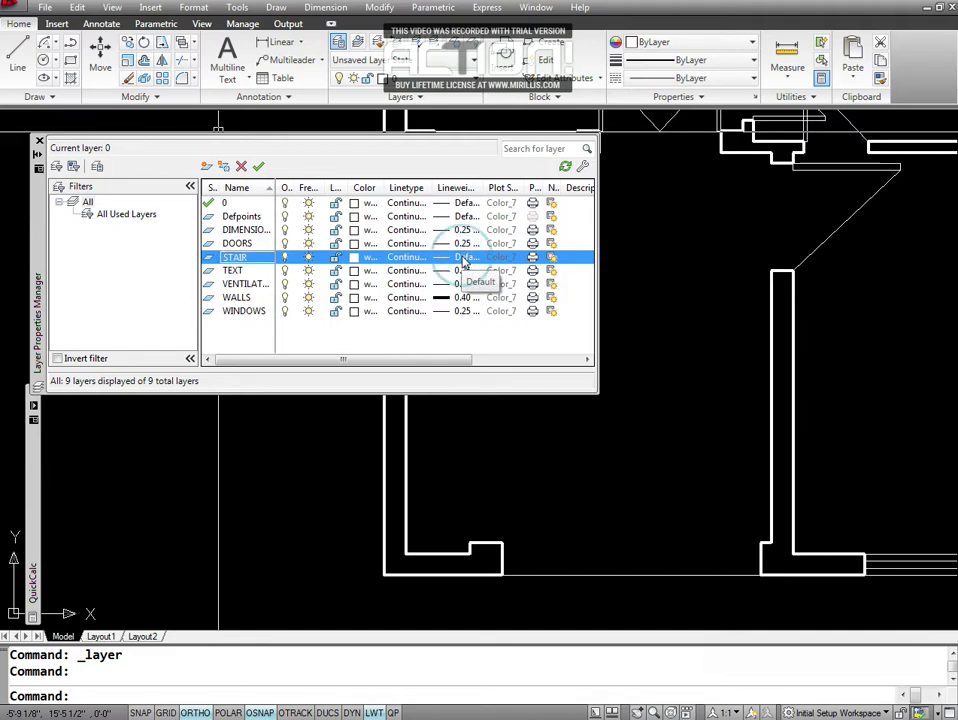
Give the STAIR layer a 0.25 mm lineweight and make it current.
left_click(465, 262)
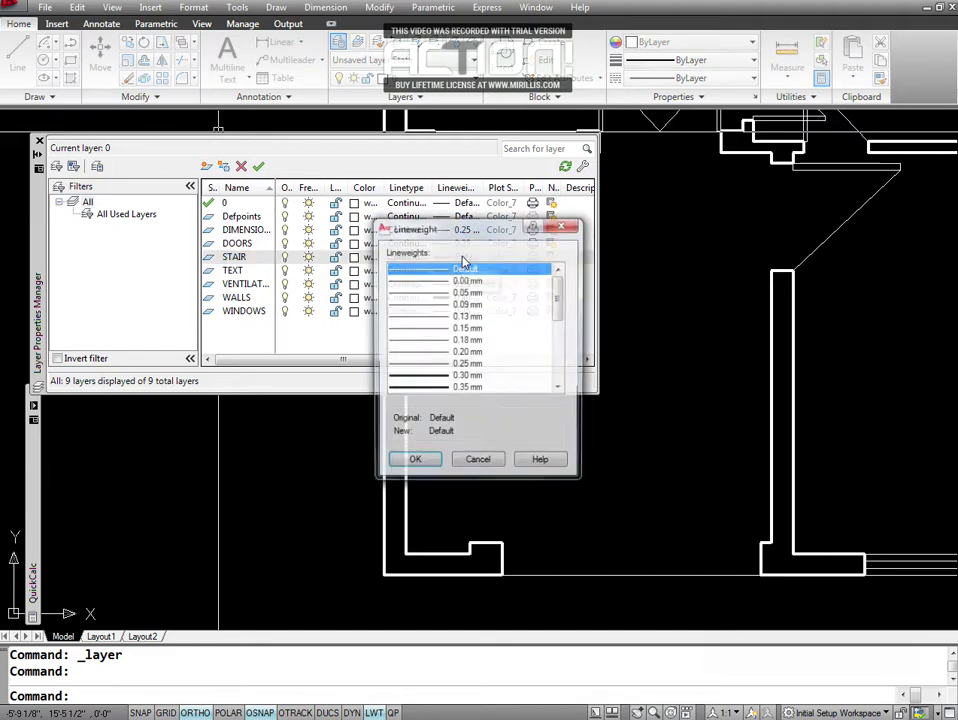
left_click(466, 365)
left_click(413, 463)
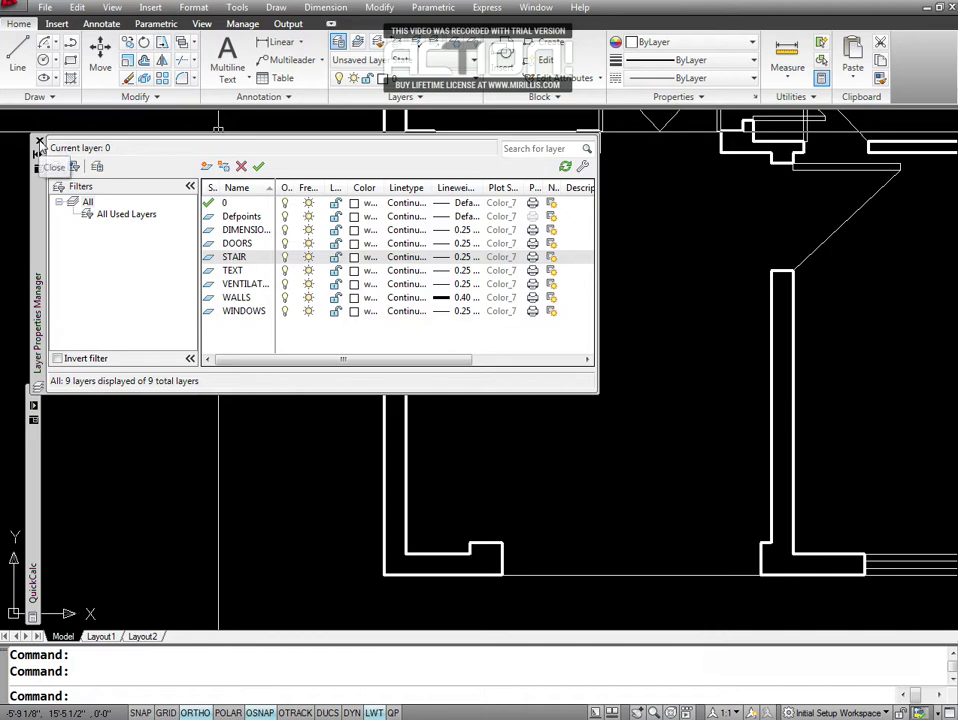
left_click(233, 258)
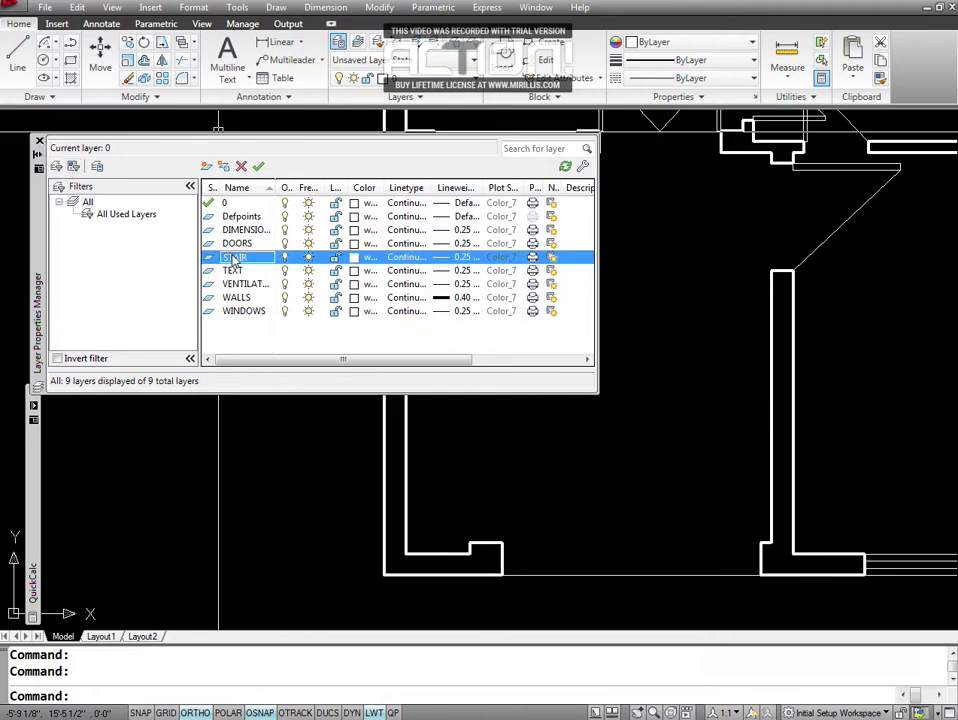
left_click(258, 167)
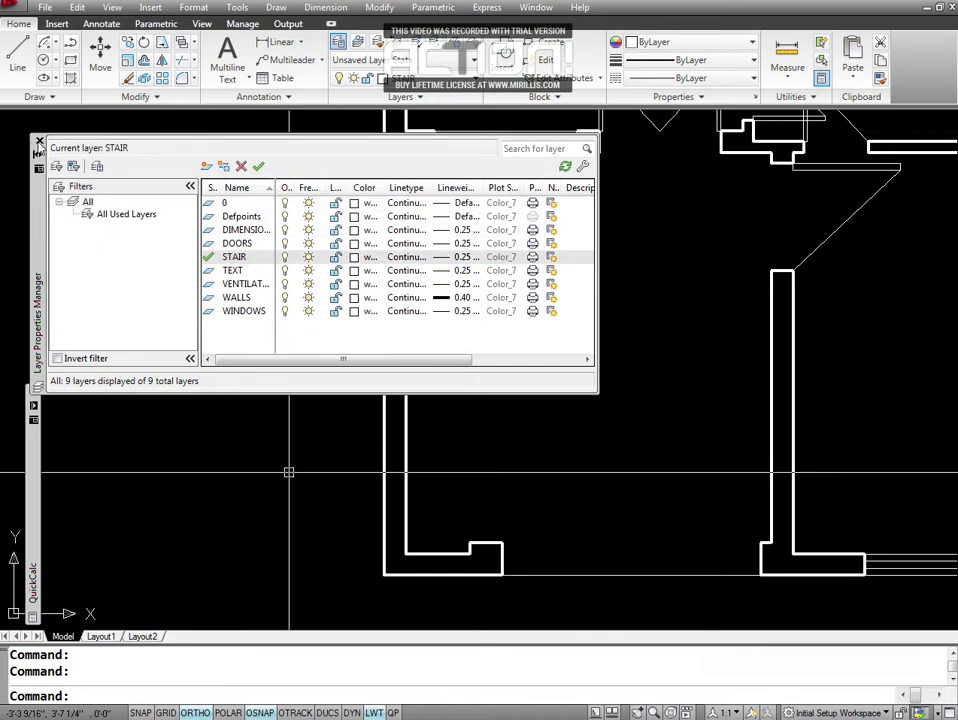
left_click(38, 141)
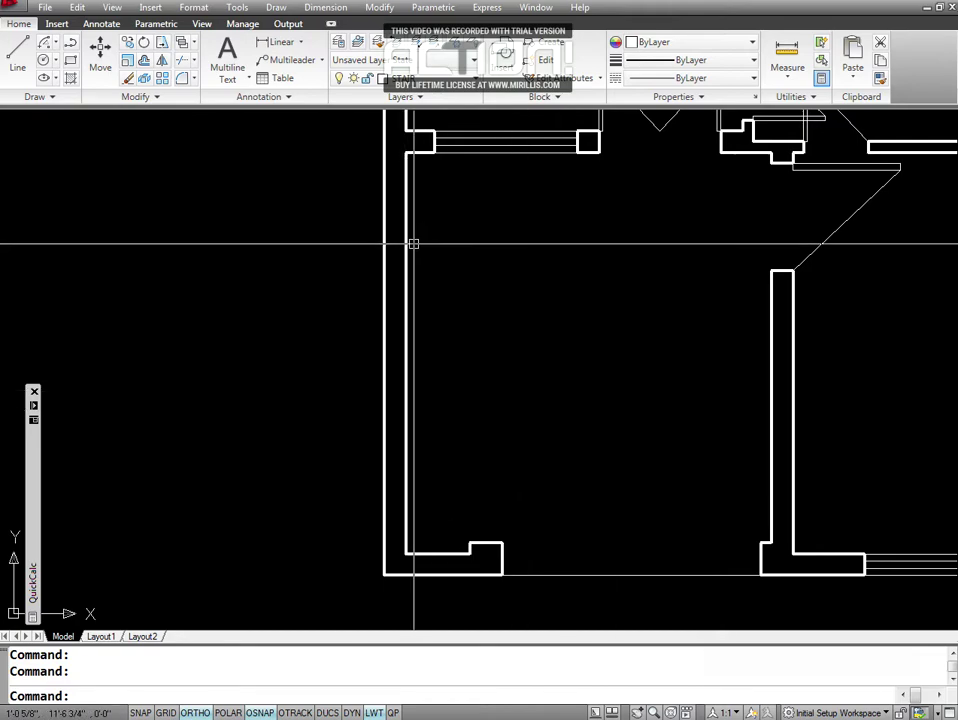
mouse_move(405, 259)
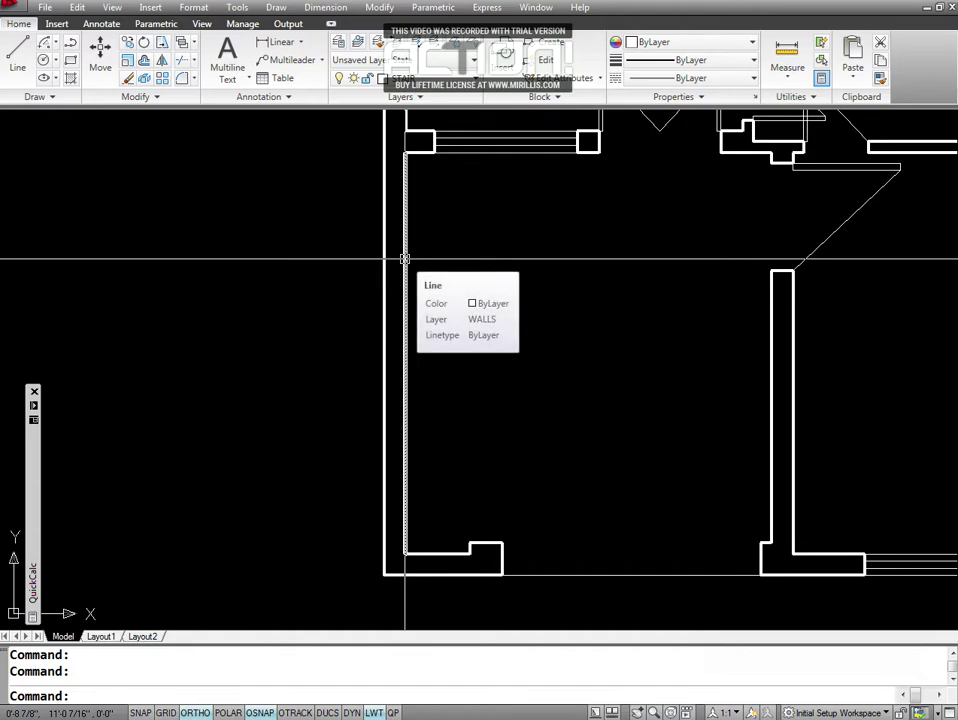
Offset the left inner wall line 3'3 to the right into the front room.
key("Escape")
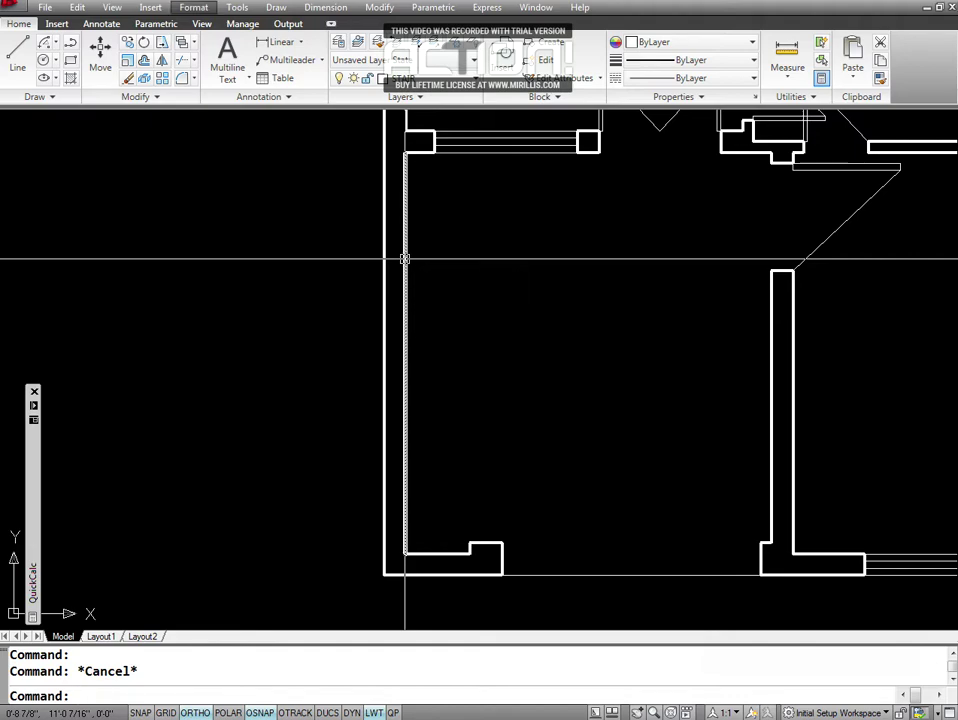
left_click(594, 451)
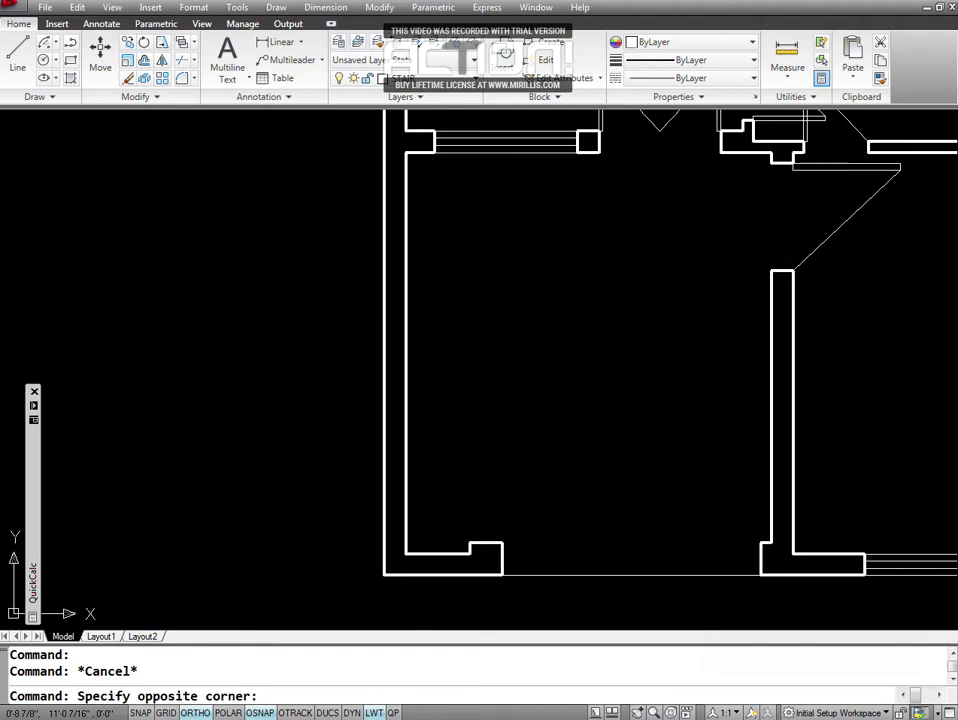
key("Escape")
key("Escape")
type("O")
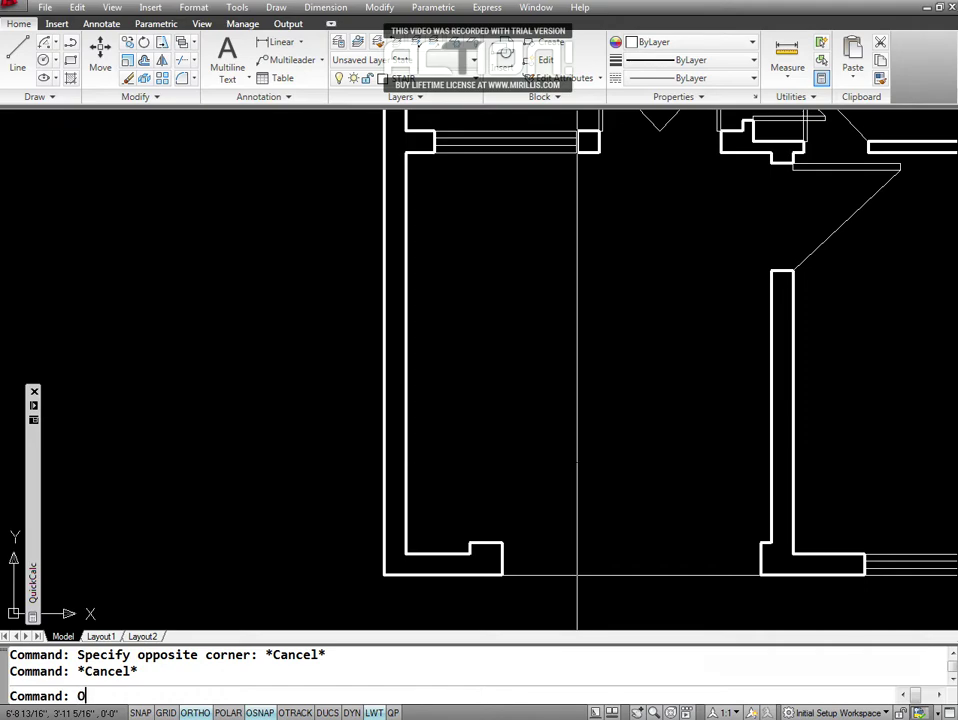
key("Return")
type("3'")
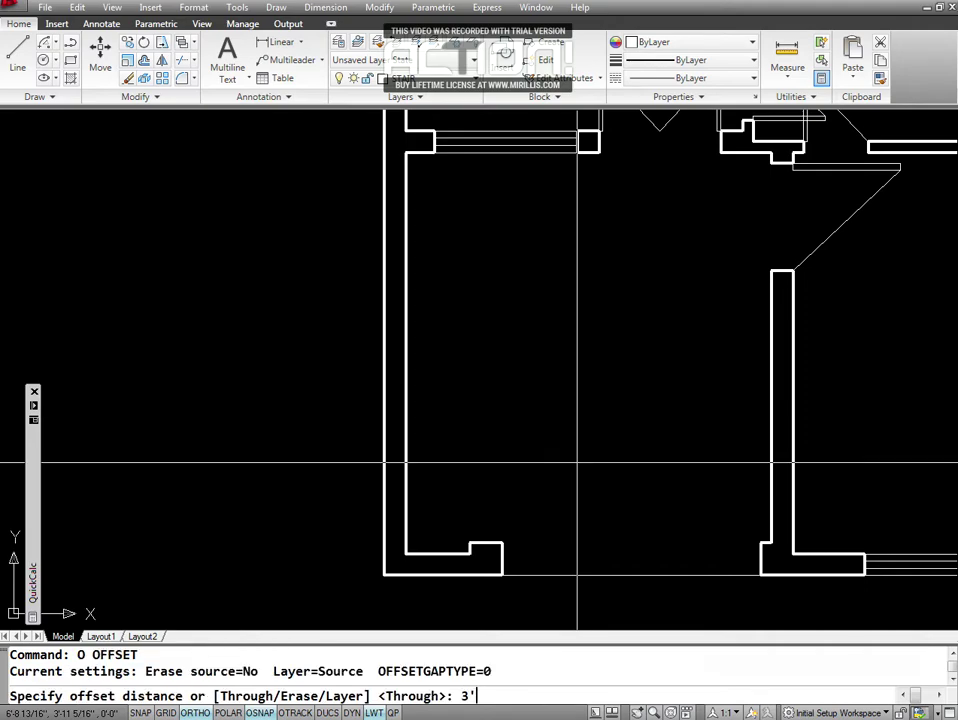
type("3")
key("Return")
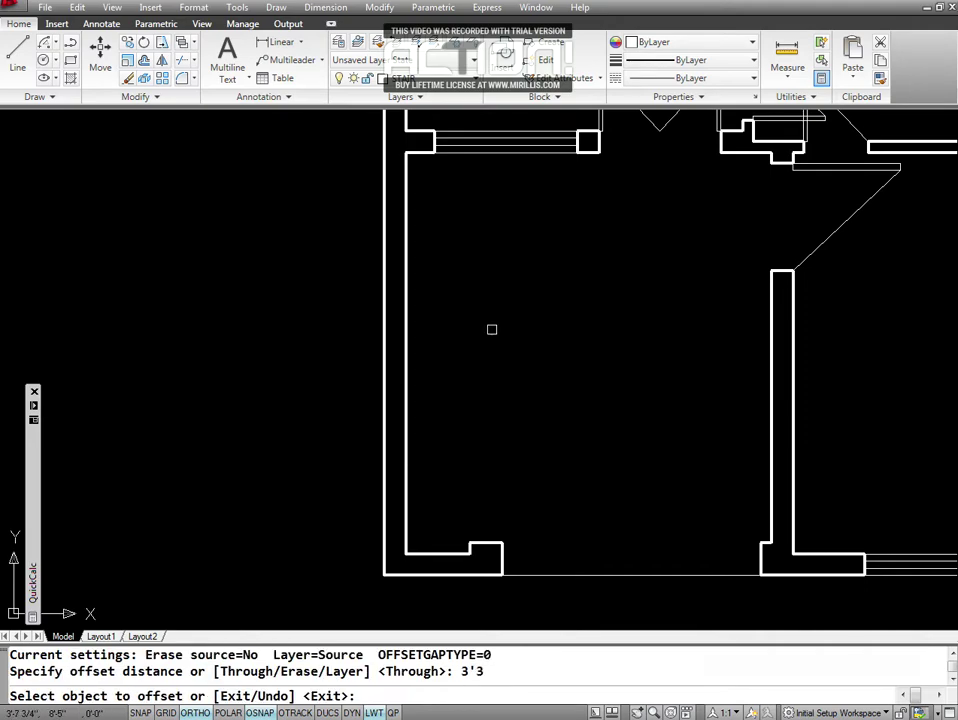
left_click(405, 208)
left_click(480, 270)
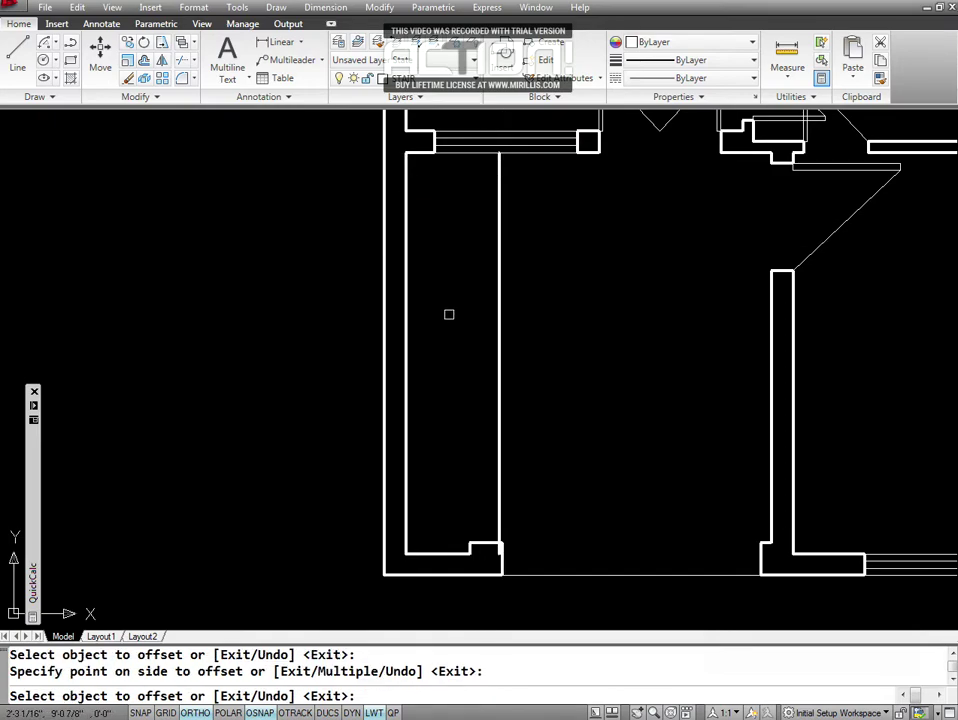
key("Escape")
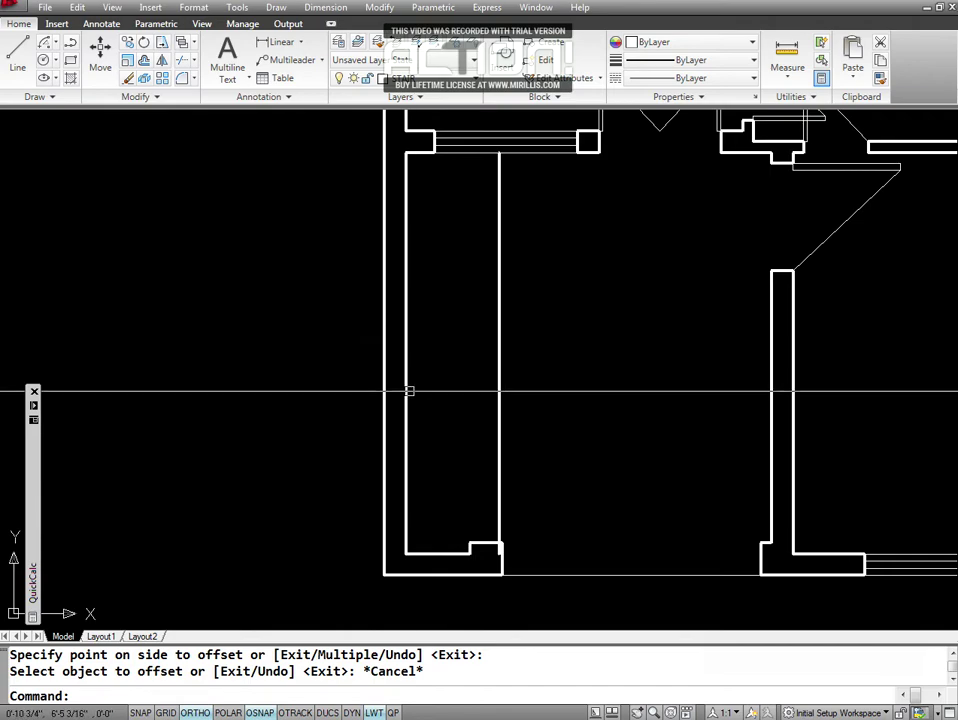
type("TR")
Trim the new stair line so it stops at the porch step's top edge.
key("Return")
left_click(489, 544)
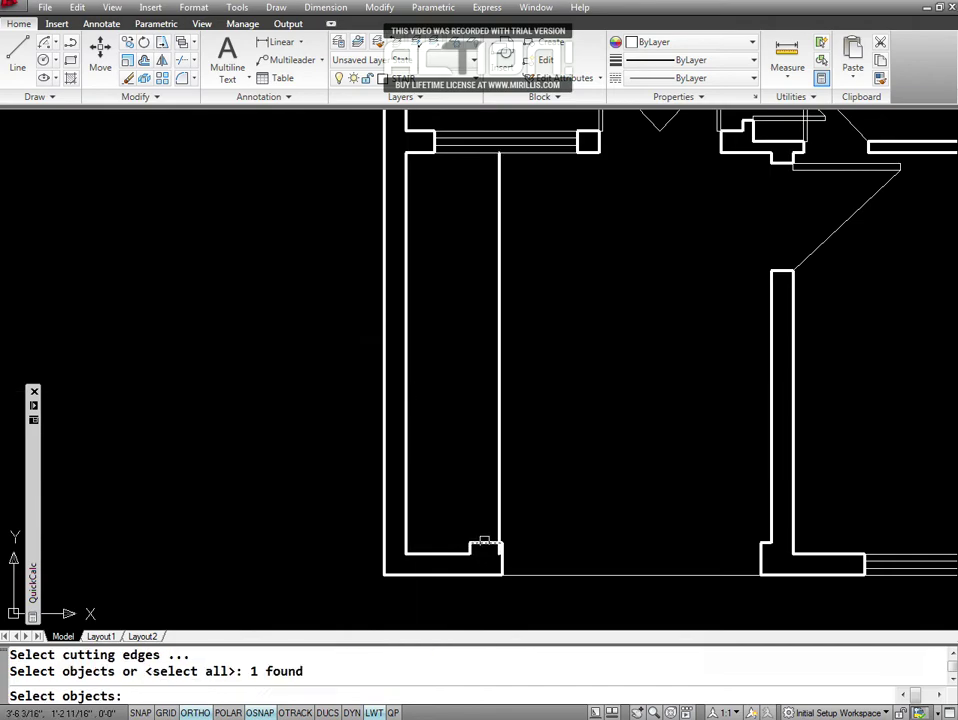
key("Return")
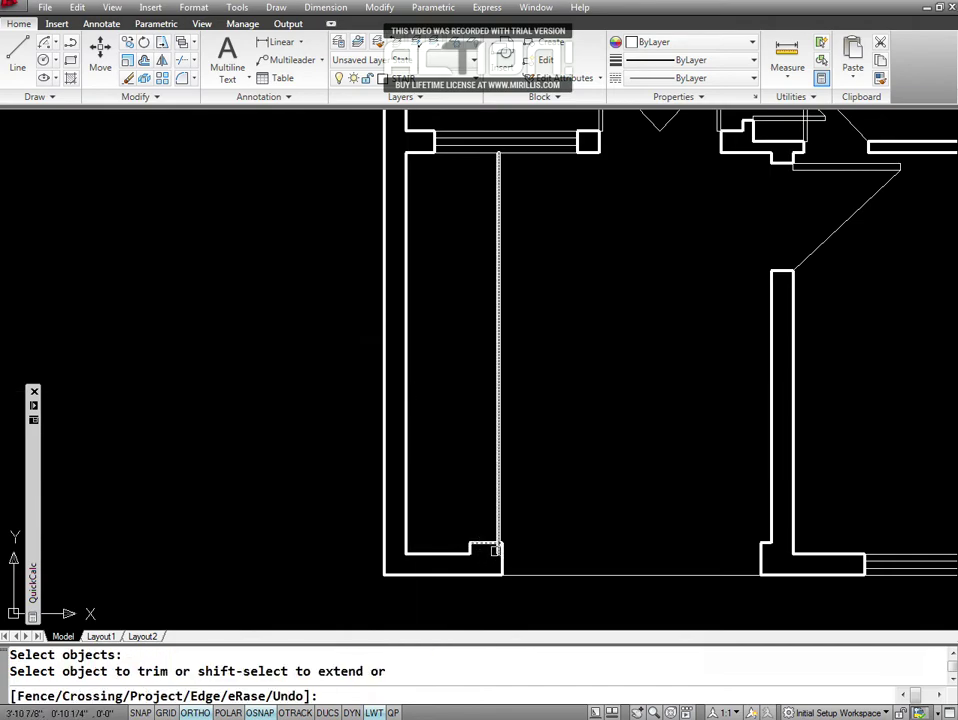
left_click(496, 550)
key("Return")
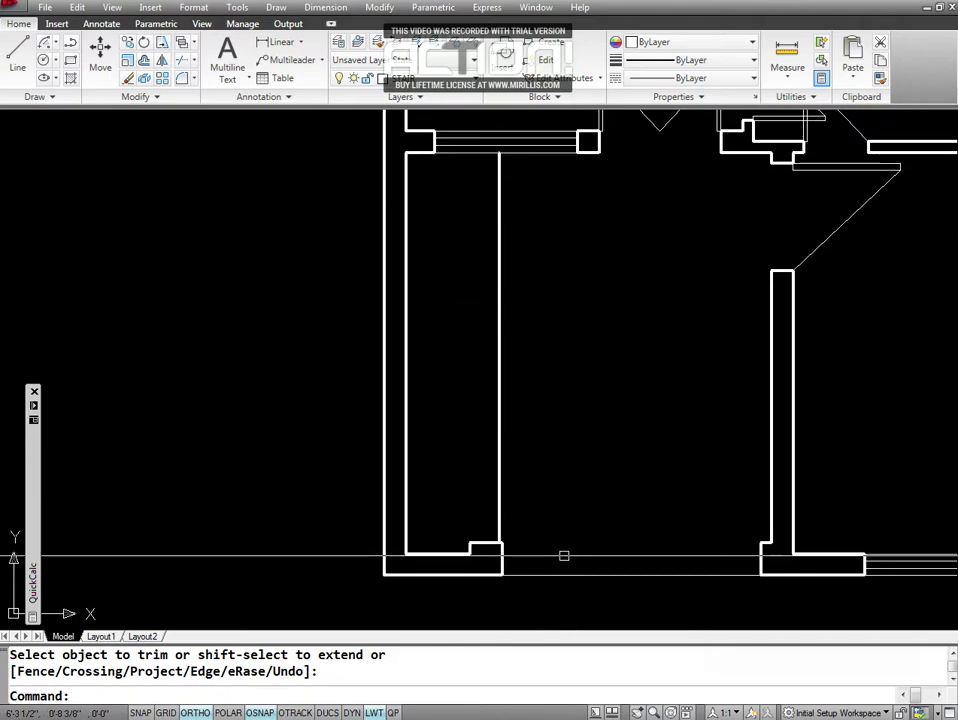
left_click(499, 203)
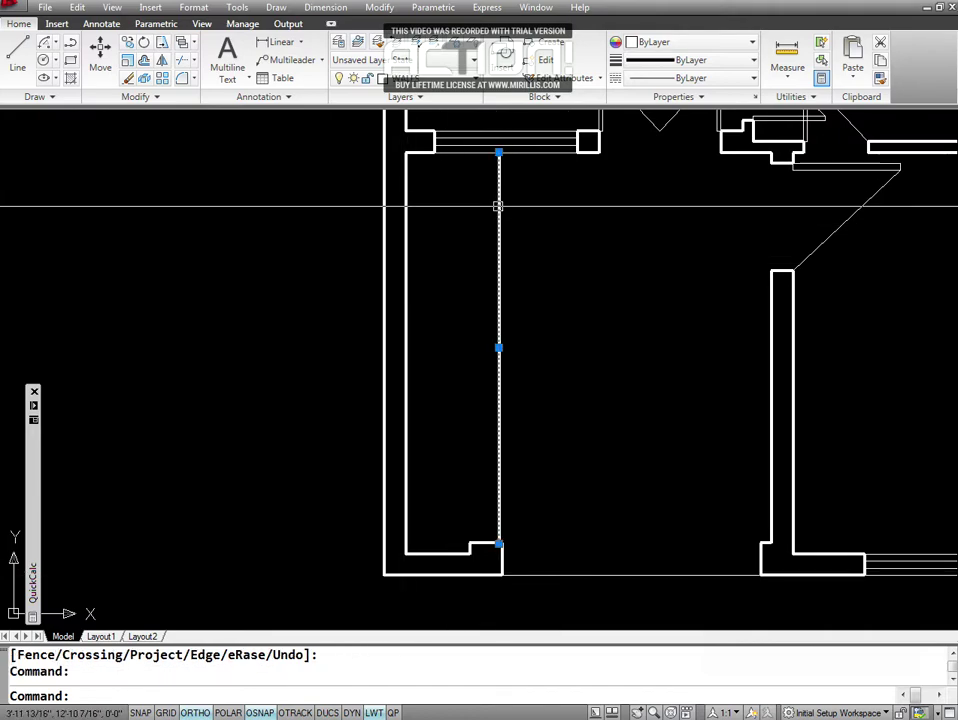
left_click(752, 60)
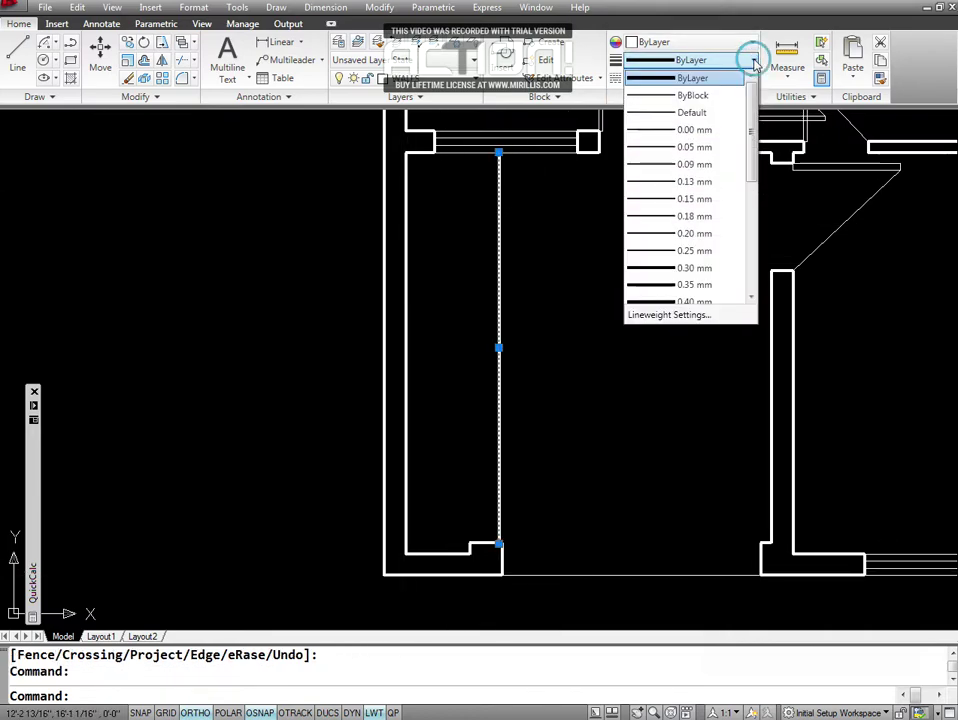
left_click(694, 250)
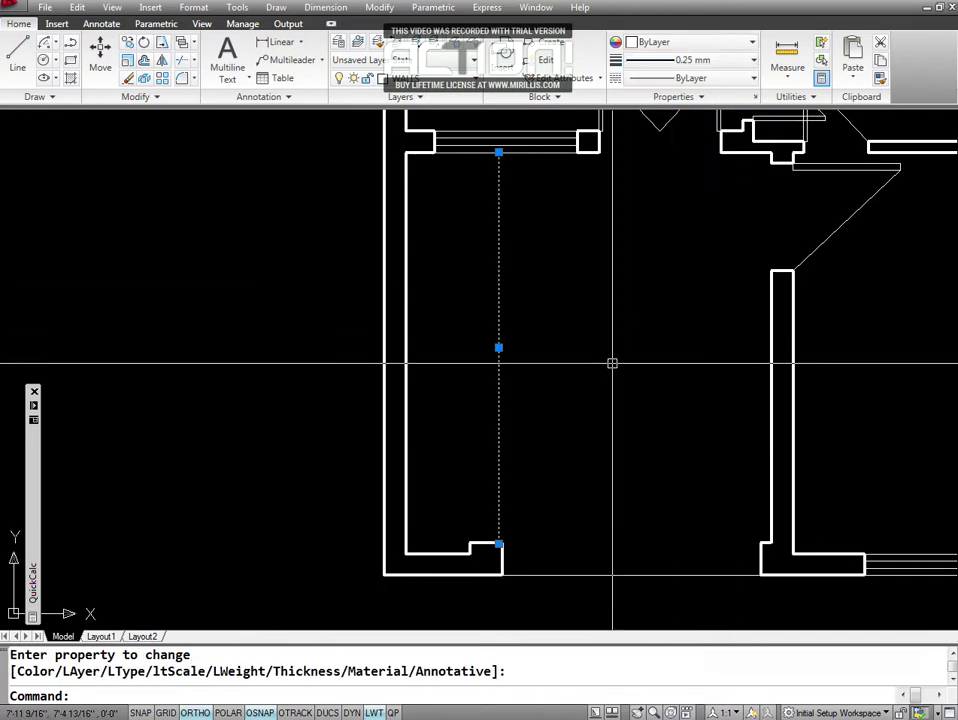
key("Escape")
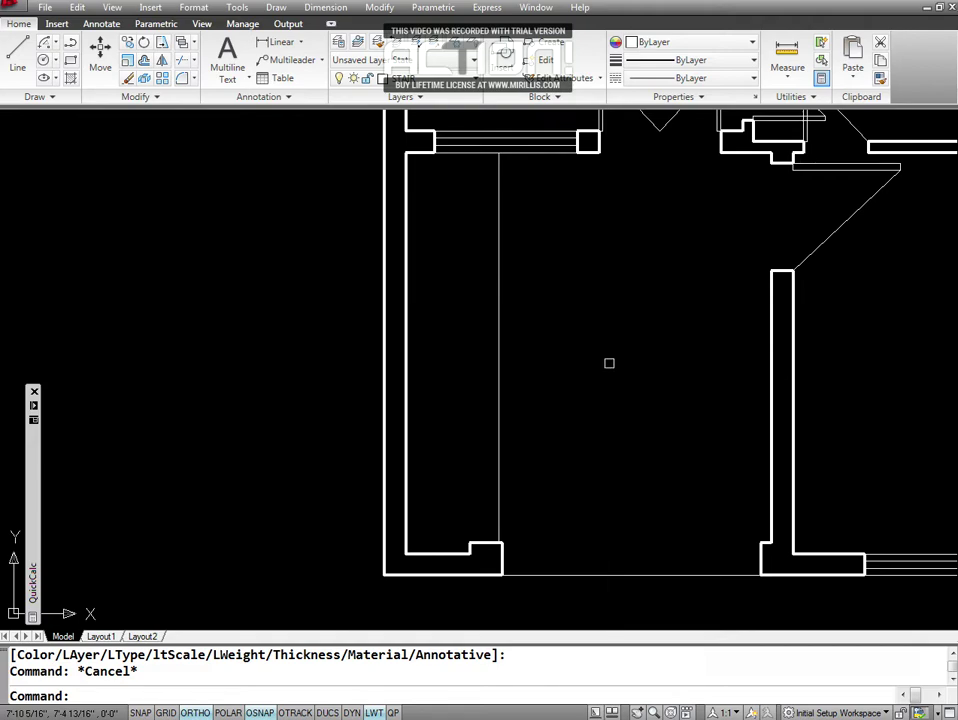
key("ctrl+z")
type("MA")
key("Escape")
key("Escape")
key("Escape")
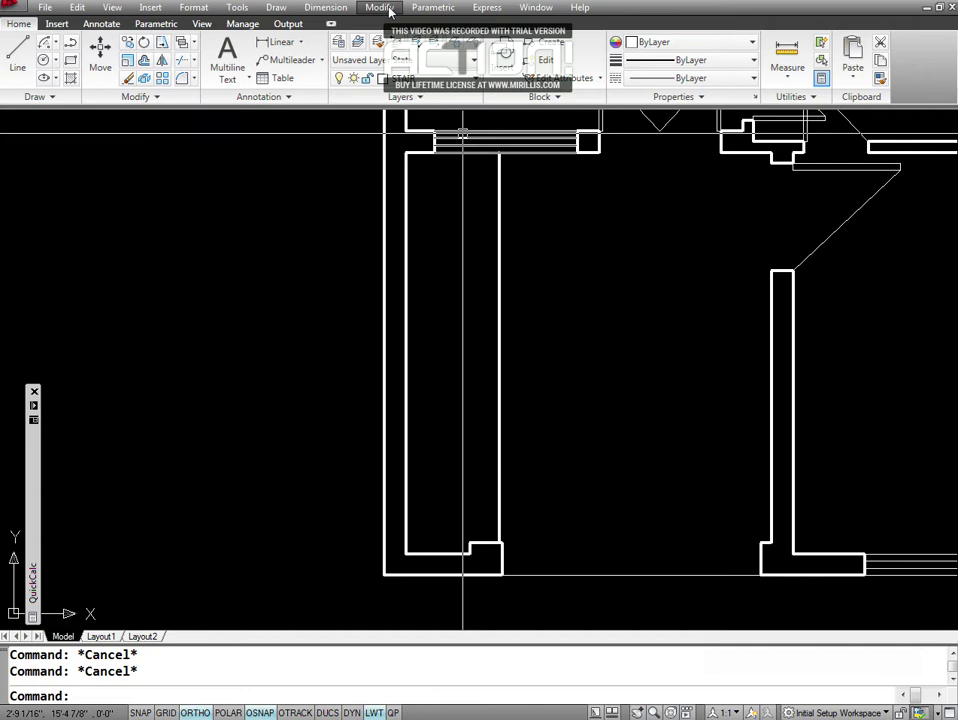
left_click(389, 8)
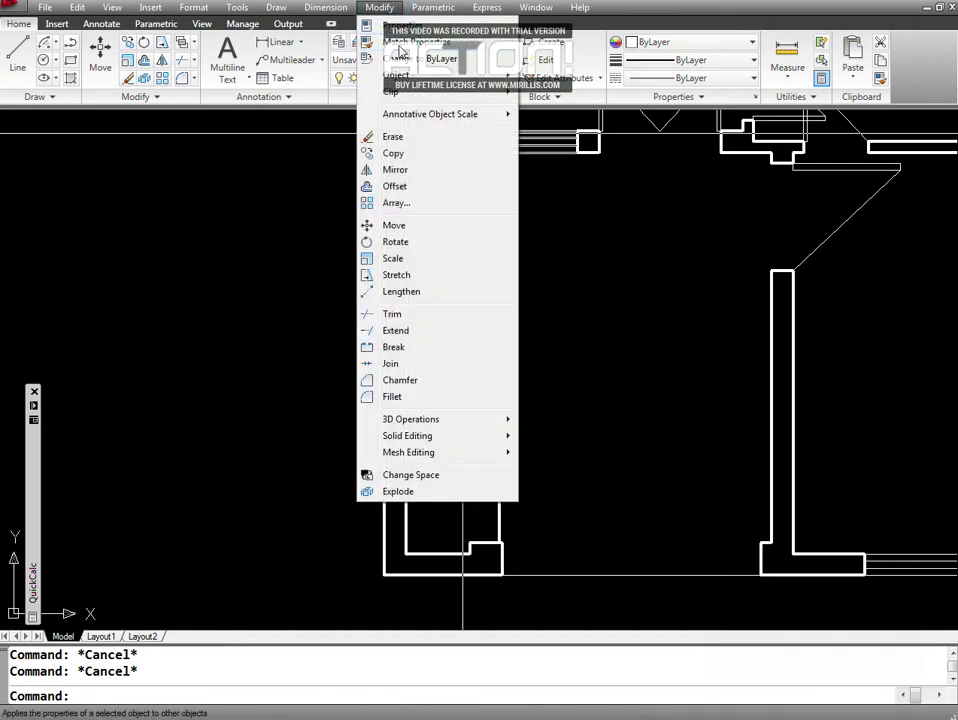
key("Escape")
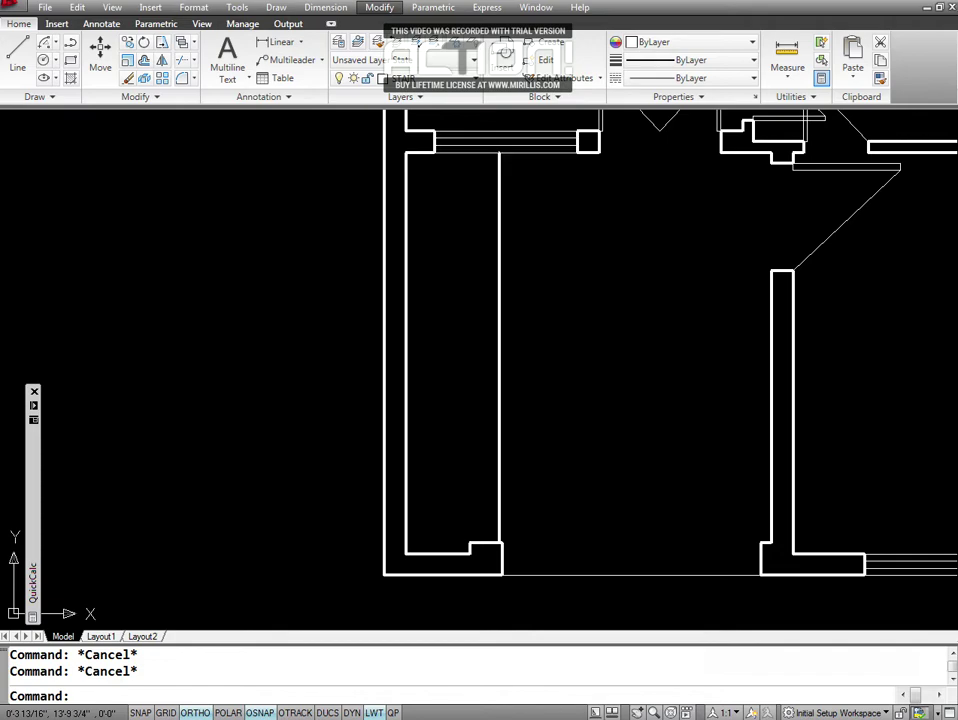
left_click(126, 403)
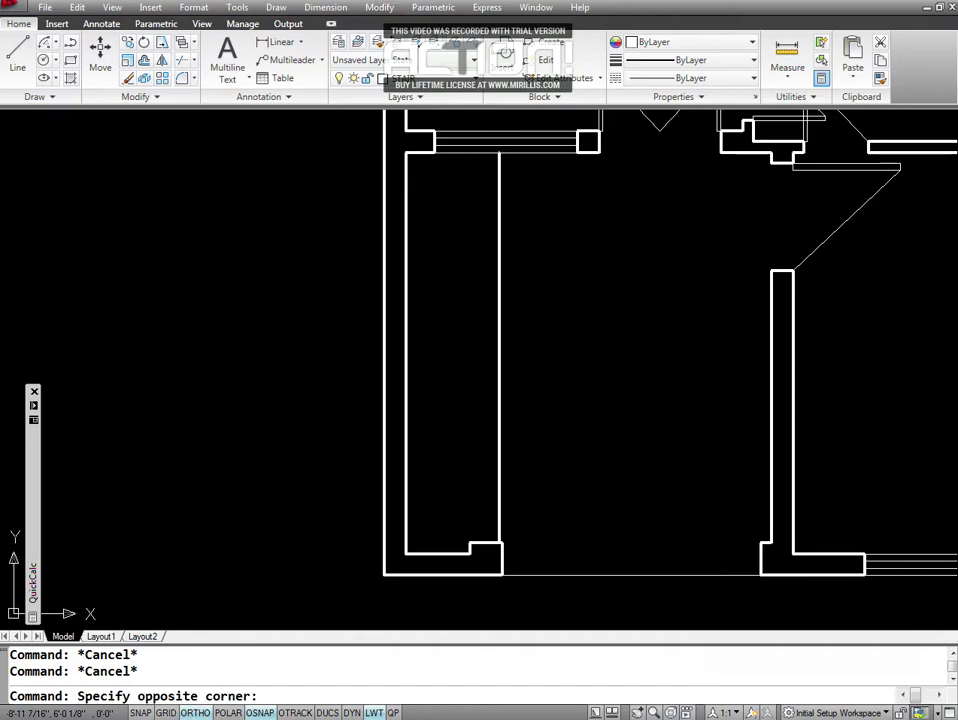
left_click(298, 432)
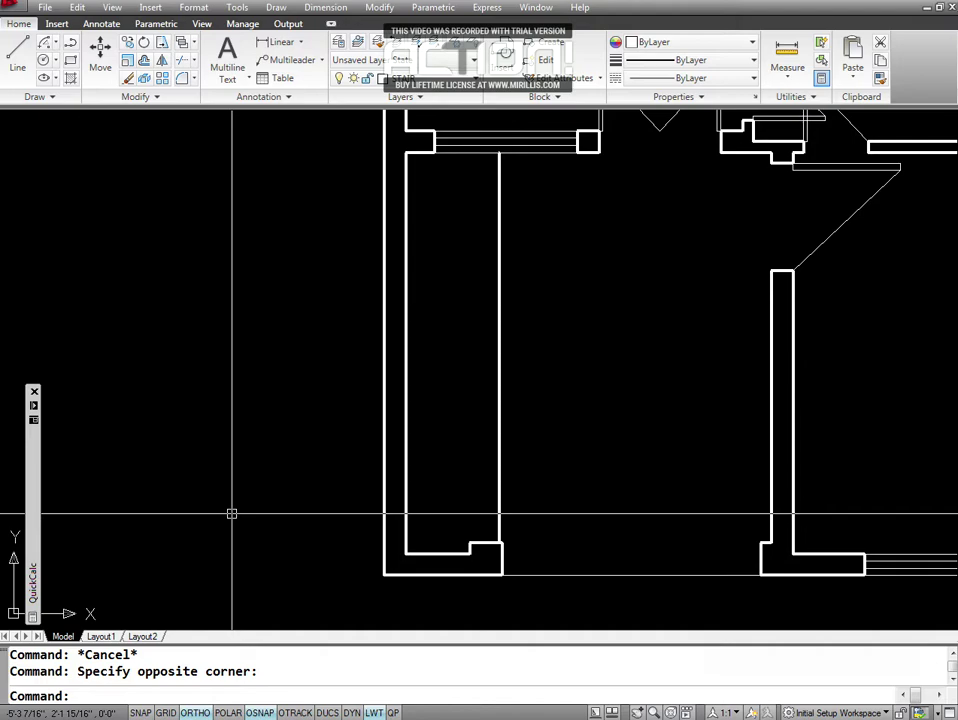
Use MATCHPROP to copy the porch's thin bottom line onto the inner vertical stair line.
type("MA")
key("Return")
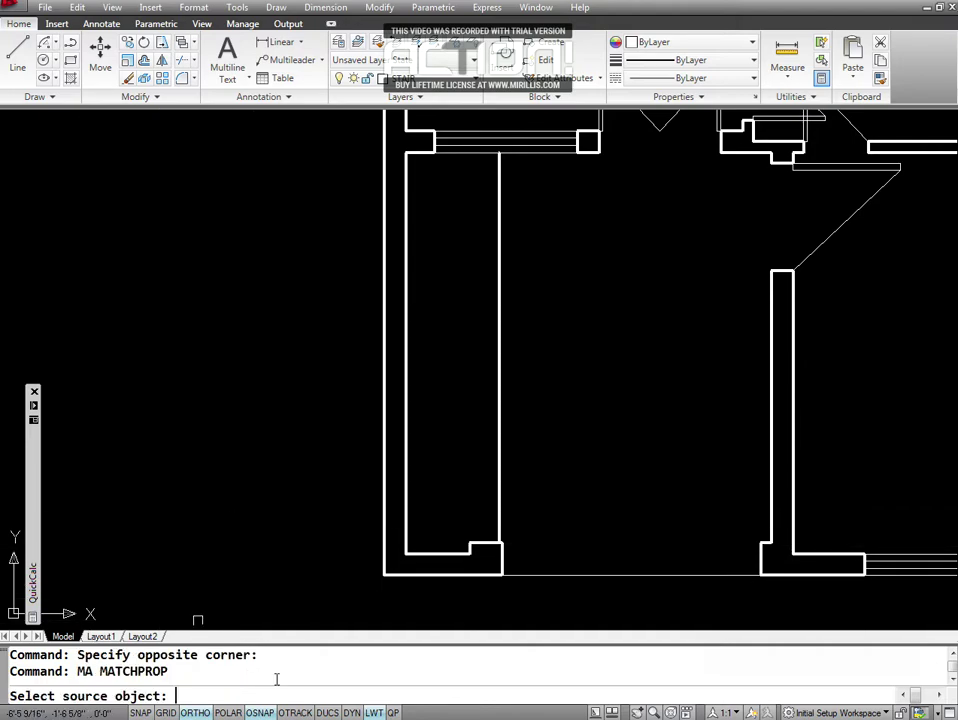
key("Escape")
key("Escape")
type("MA")
key("Return")
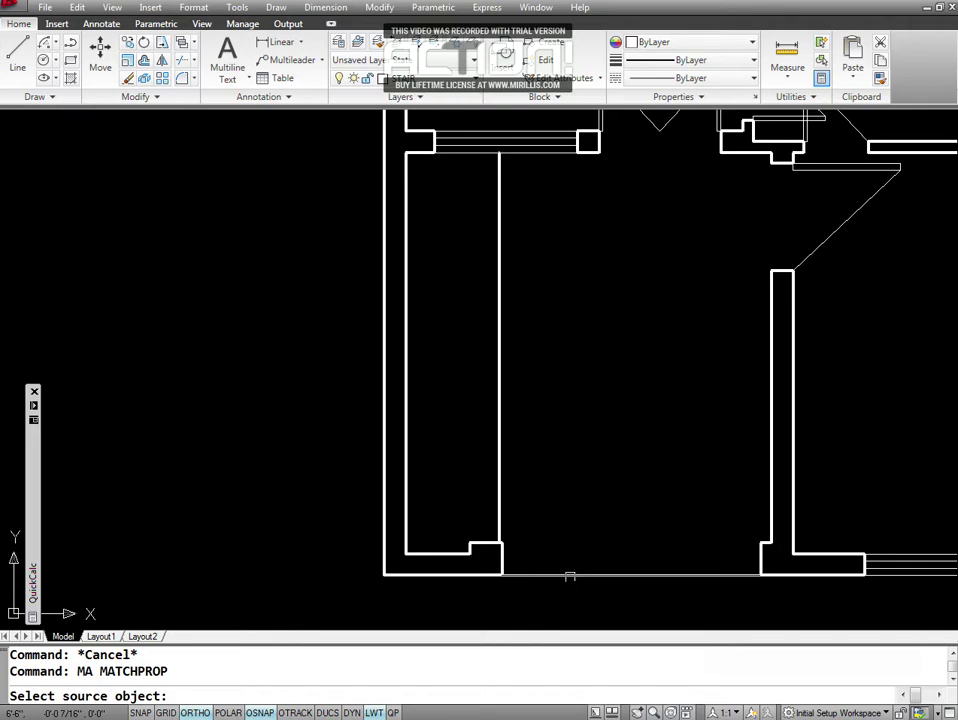
left_click(570, 573)
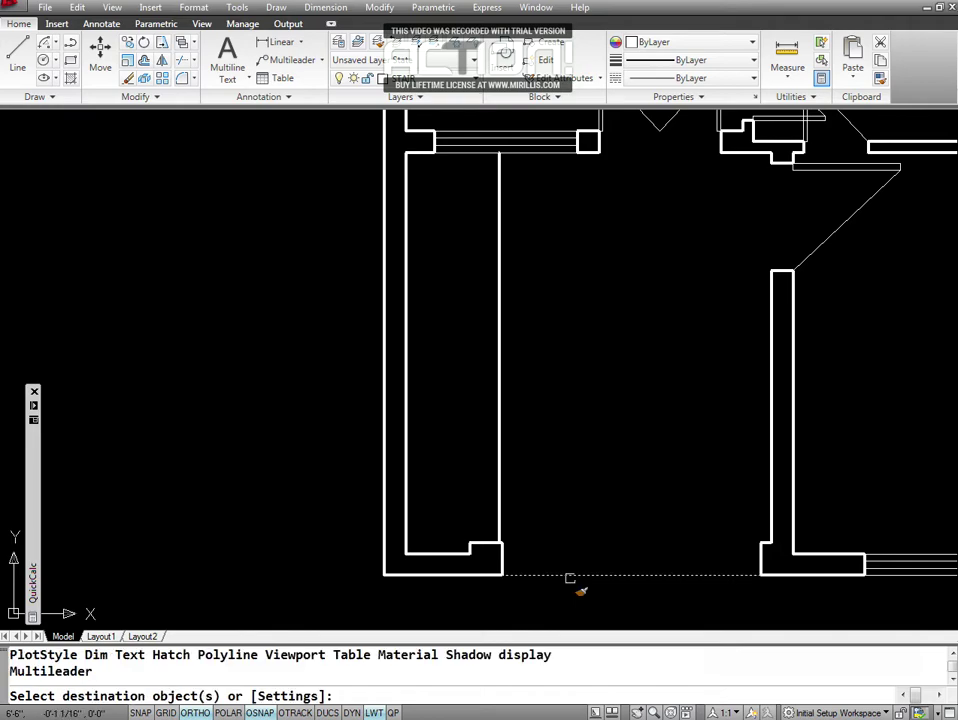
left_click(497, 458)
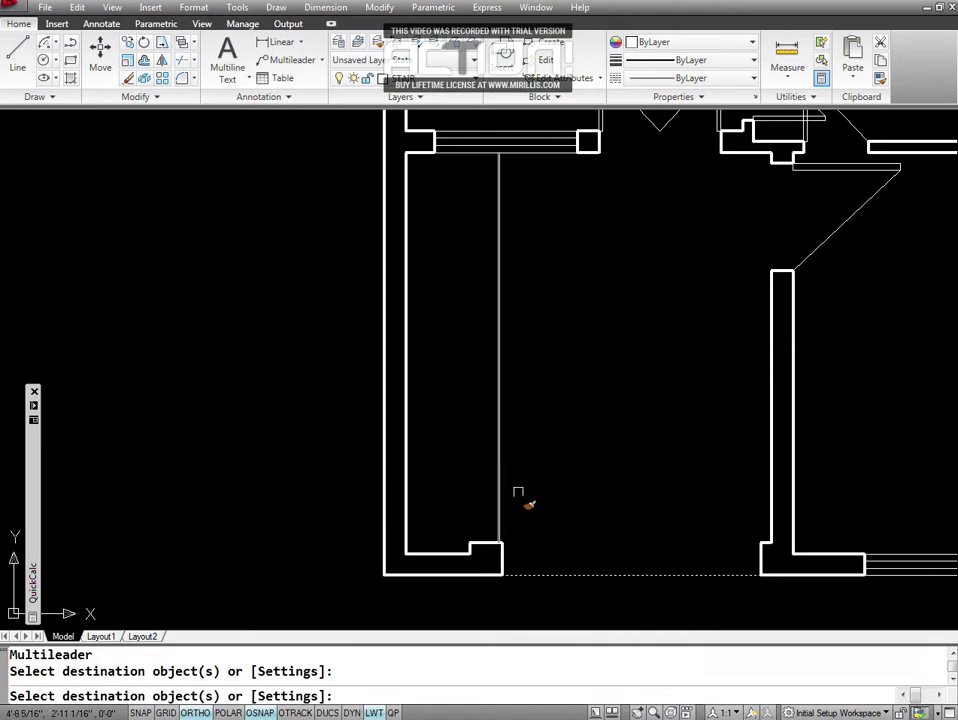
key("Return")
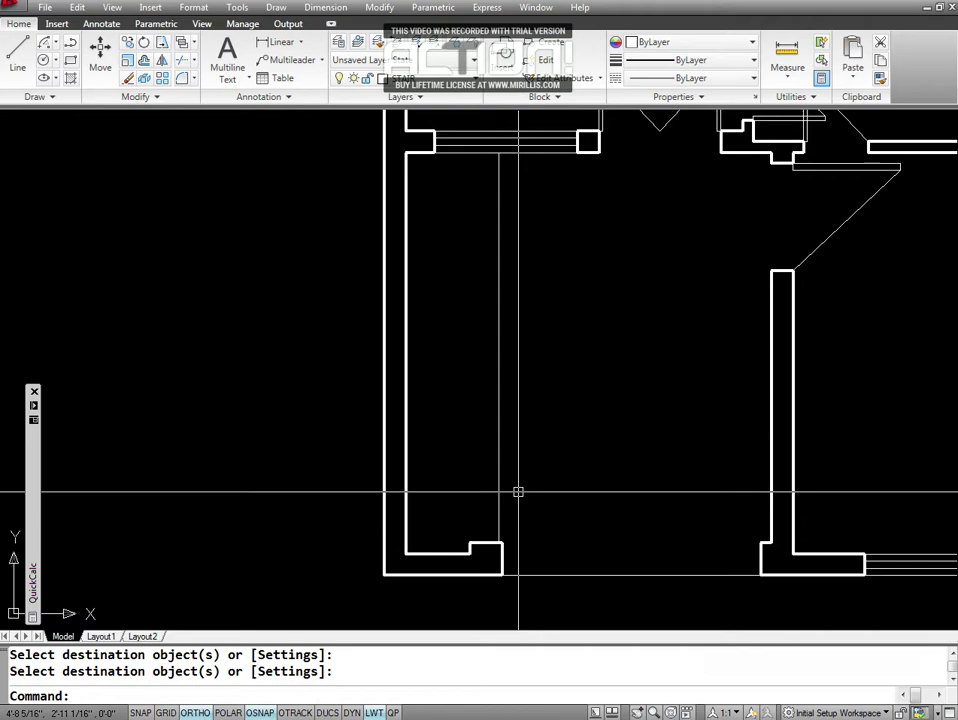
key("Escape")
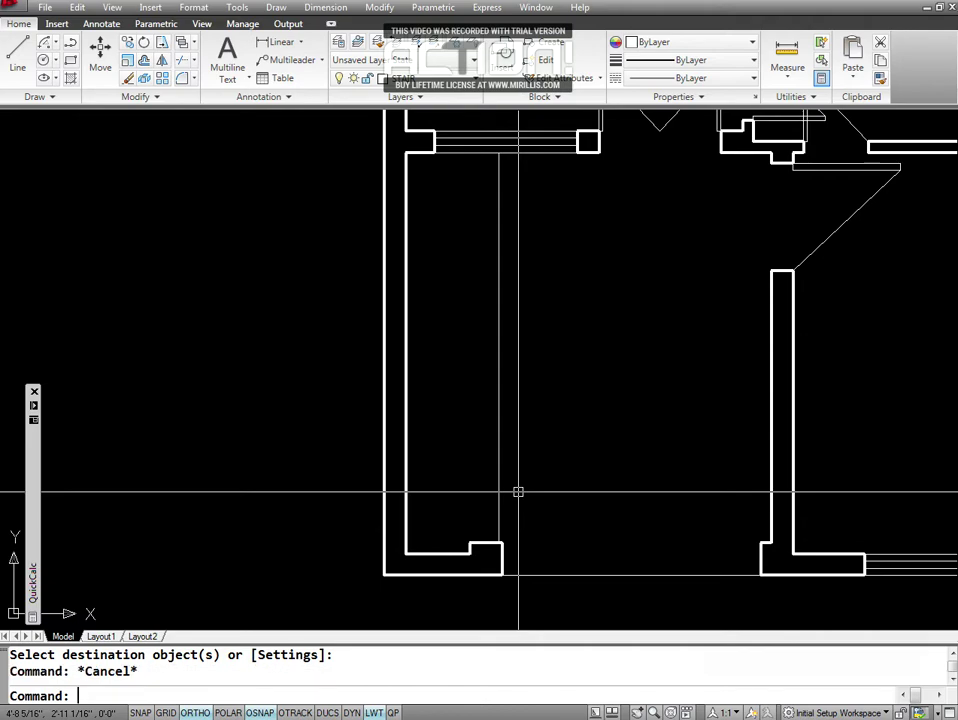
Offset the short top stair line 3'3" downward to form the landing line.
type("O")
key("Return")
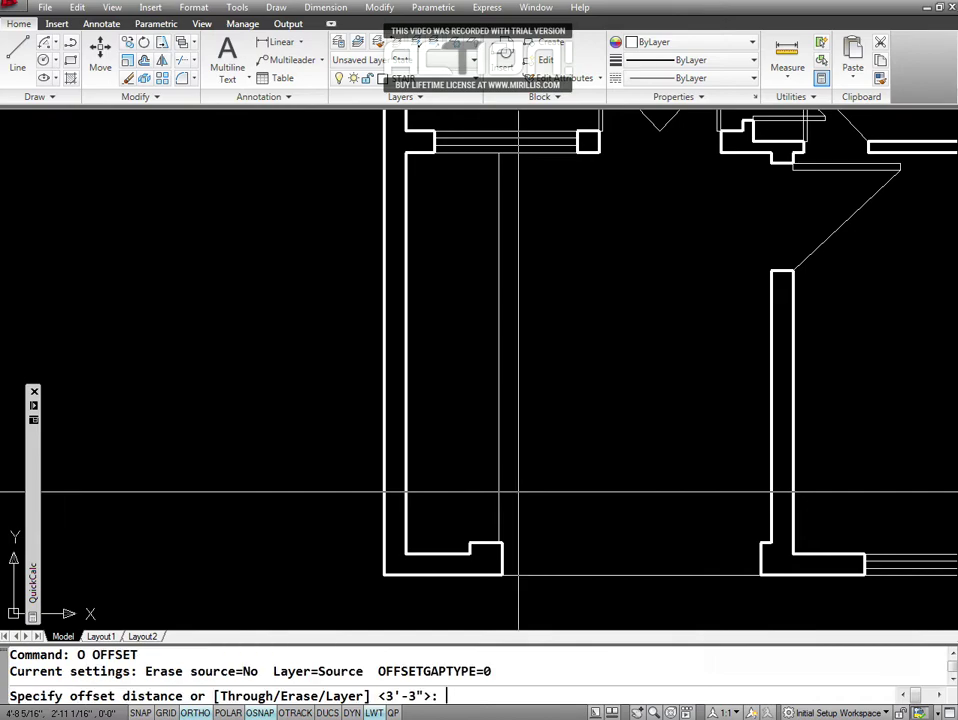
type("3'")
type("3")
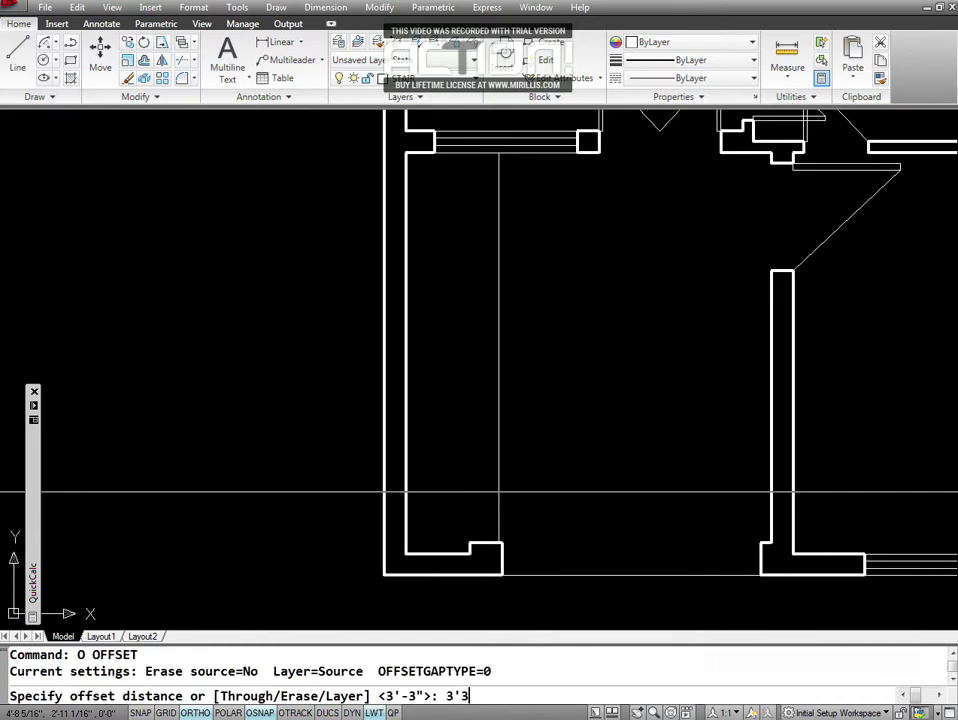
key("Return")
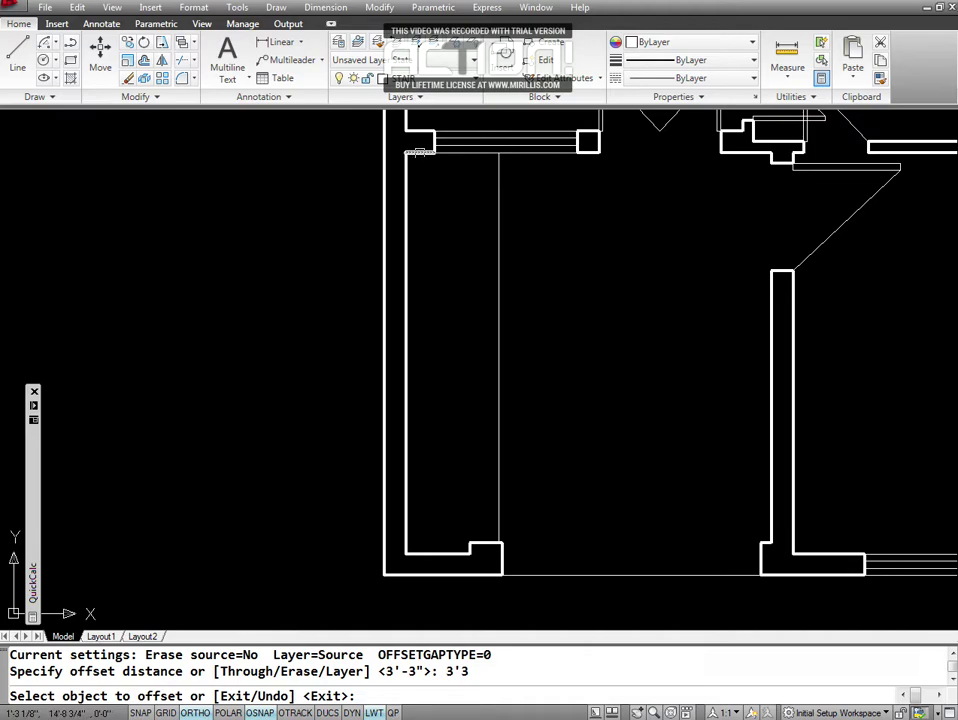
left_click(425, 153)
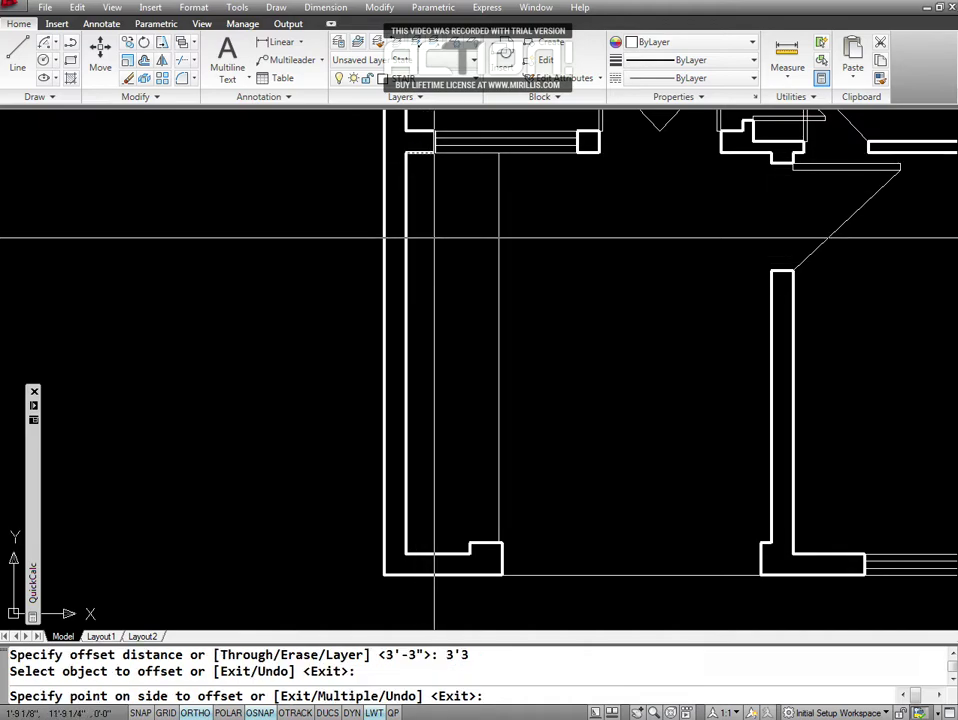
left_click(424, 262)
key("Escape")
Extend the new landing line to the inner stair line, with all objects as boundaries.
type("EX")
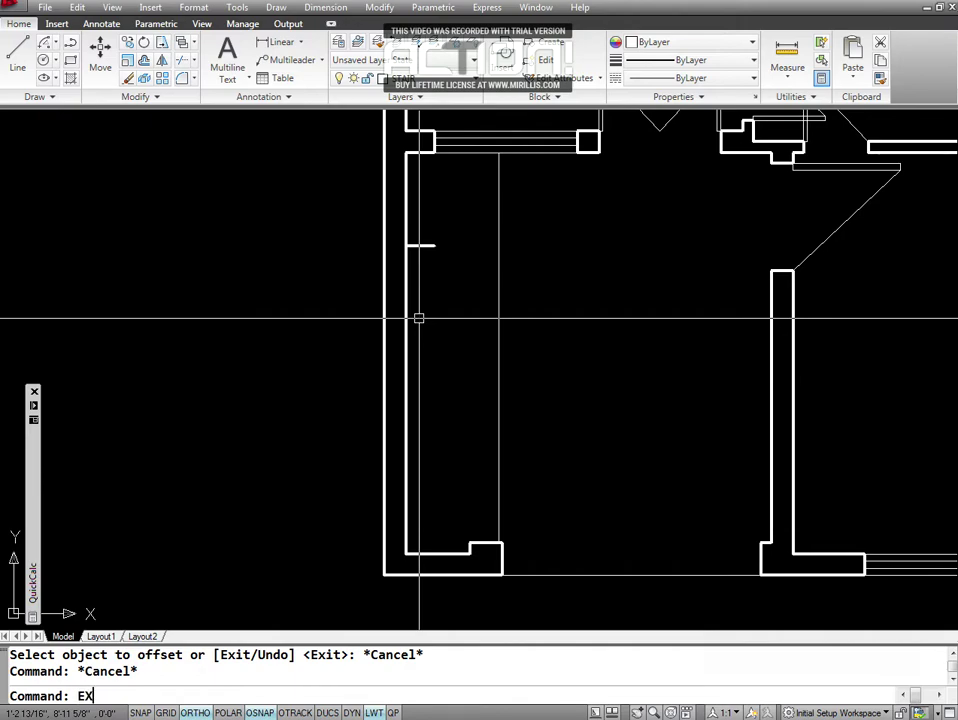
key("Return")
key("Escape")
key("Escape")
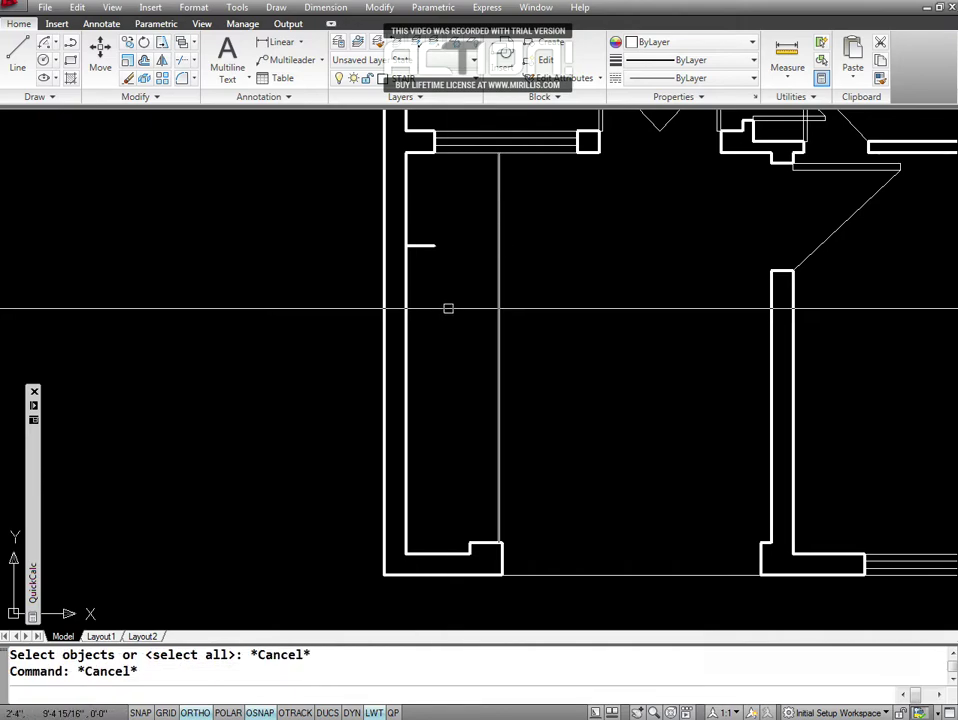
left_click(379, 7)
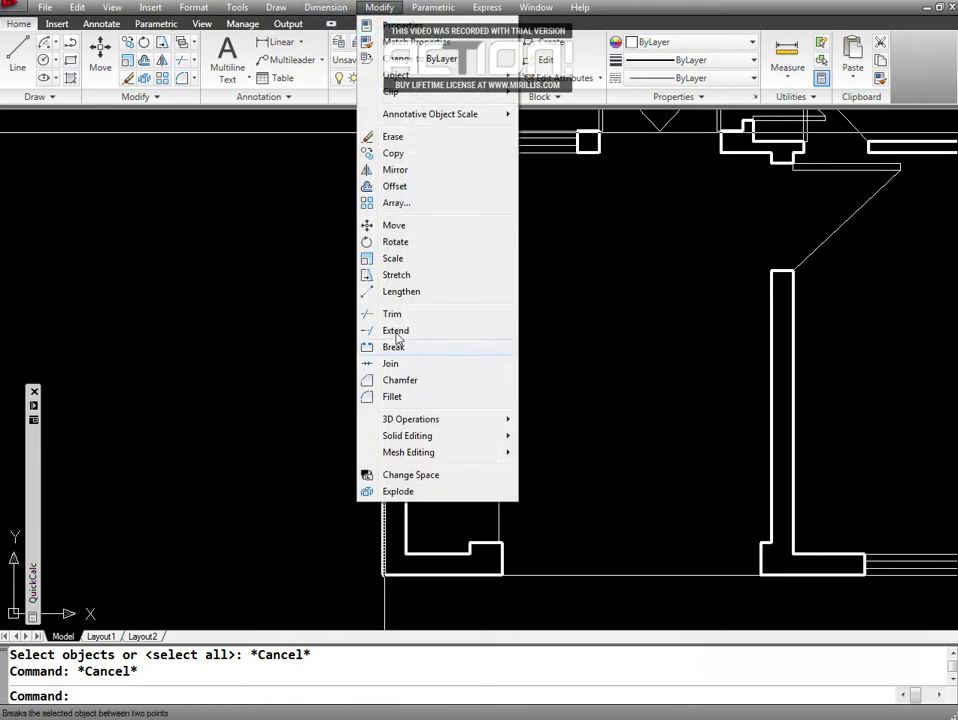
key("Escape")
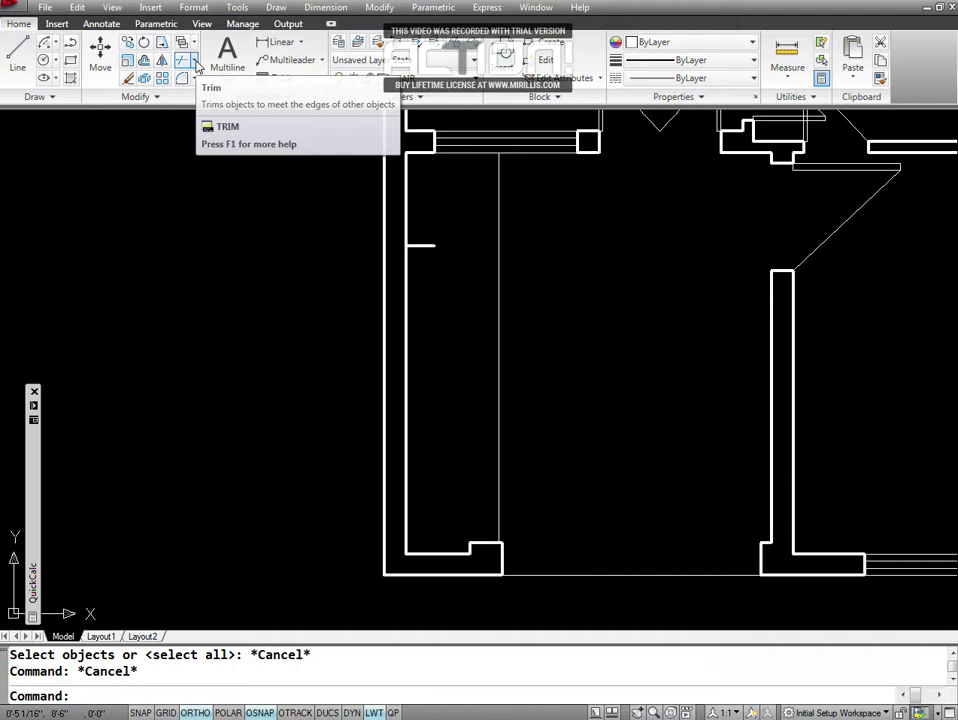
left_click(195, 62)
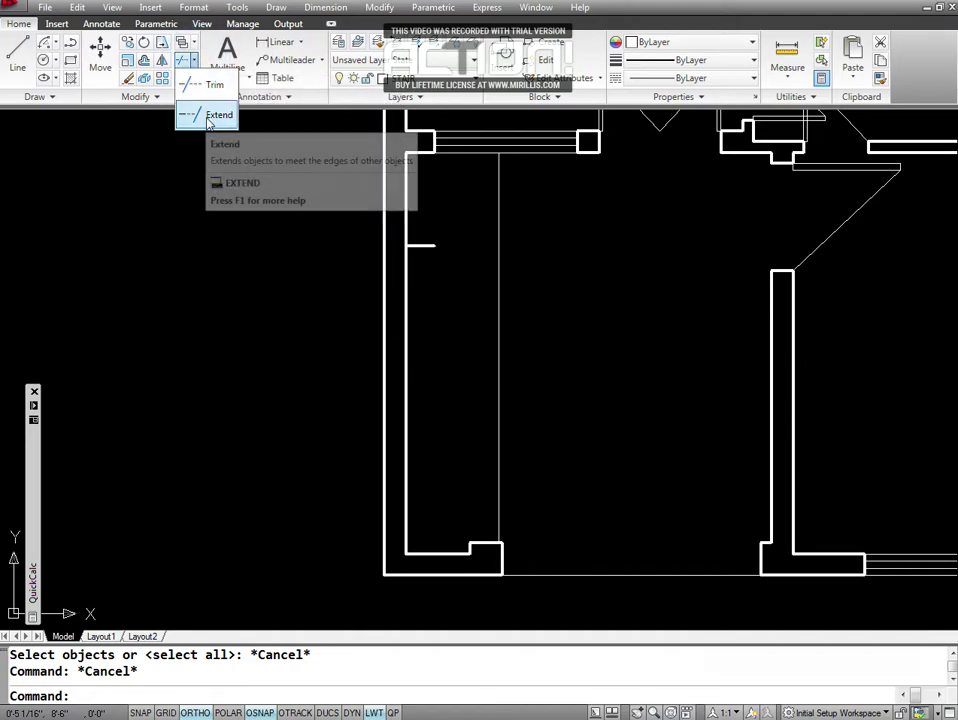
left_click(197, 300)
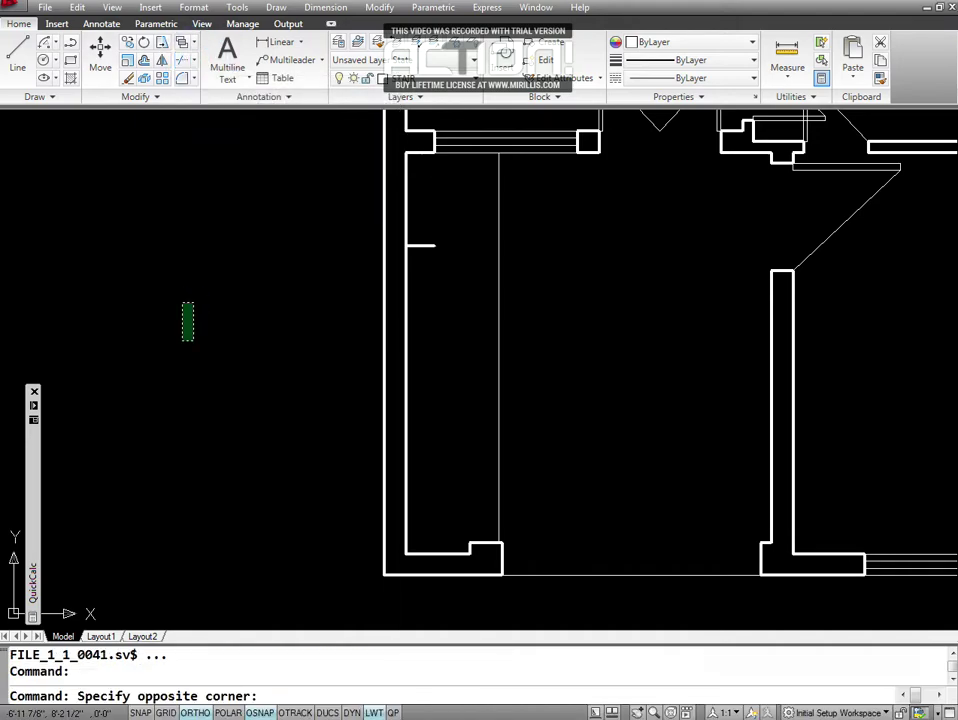
left_click(204, 362)
type("EX")
key("Return")
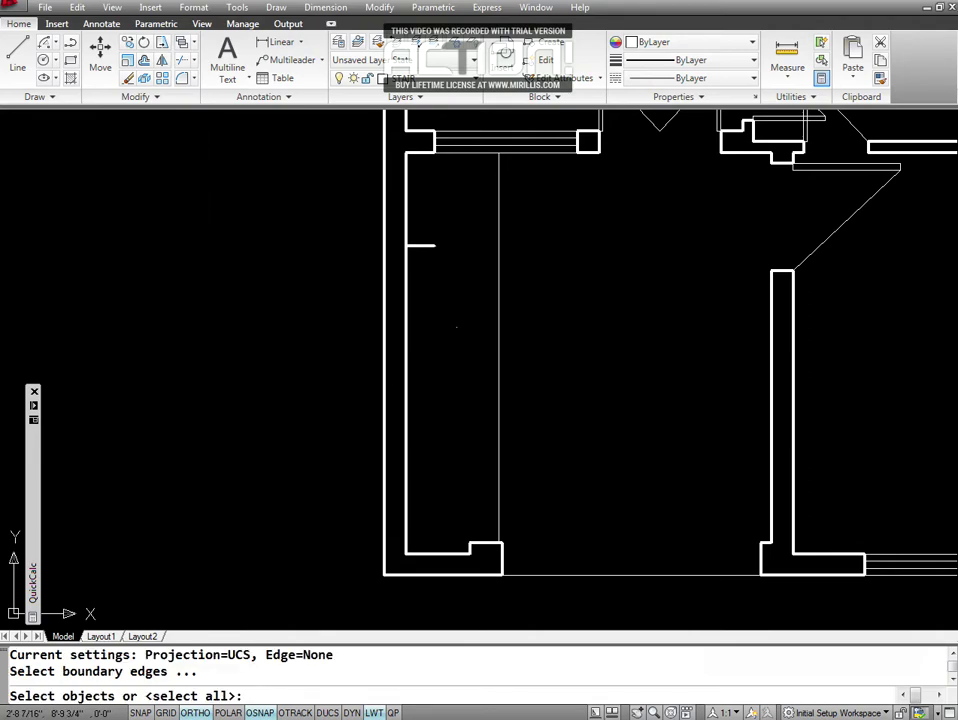
key("Return")
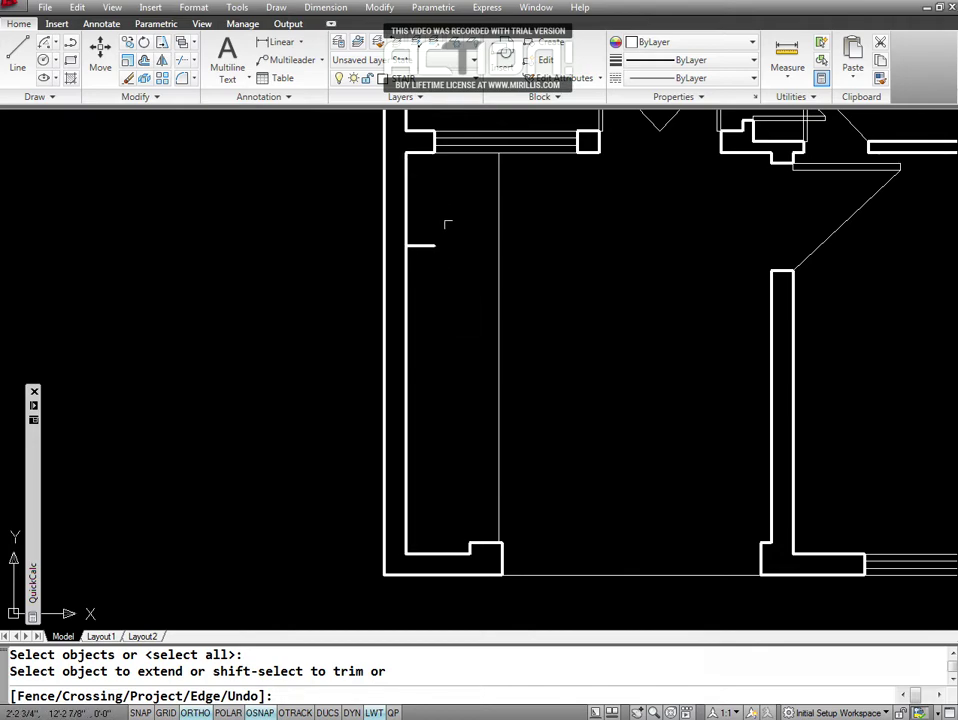
left_click(450, 226)
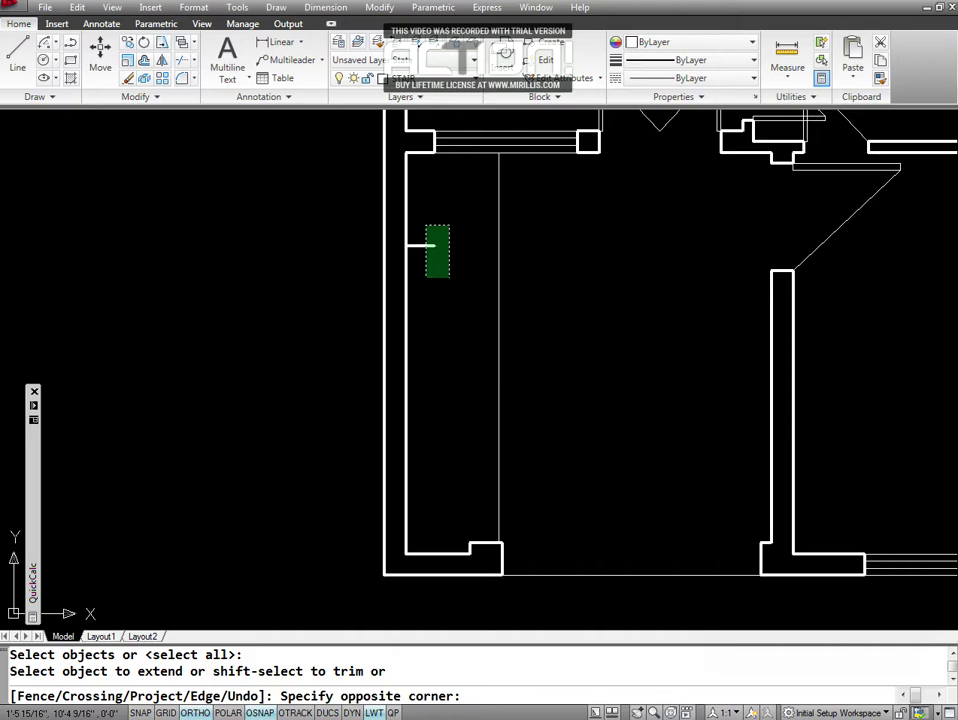
left_click(426, 277)
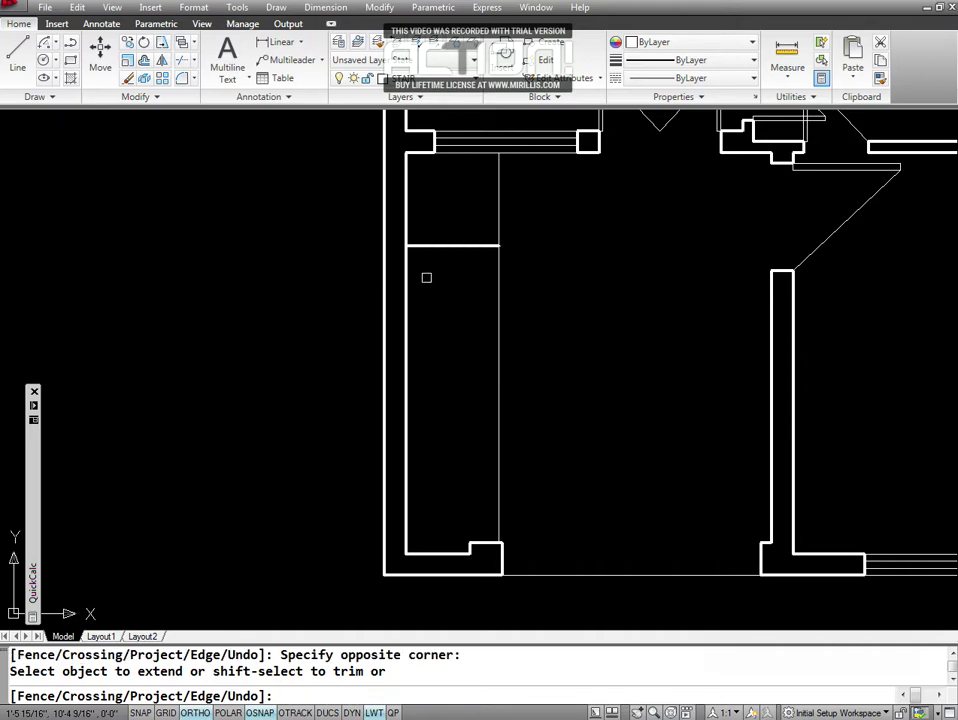
key("Return")
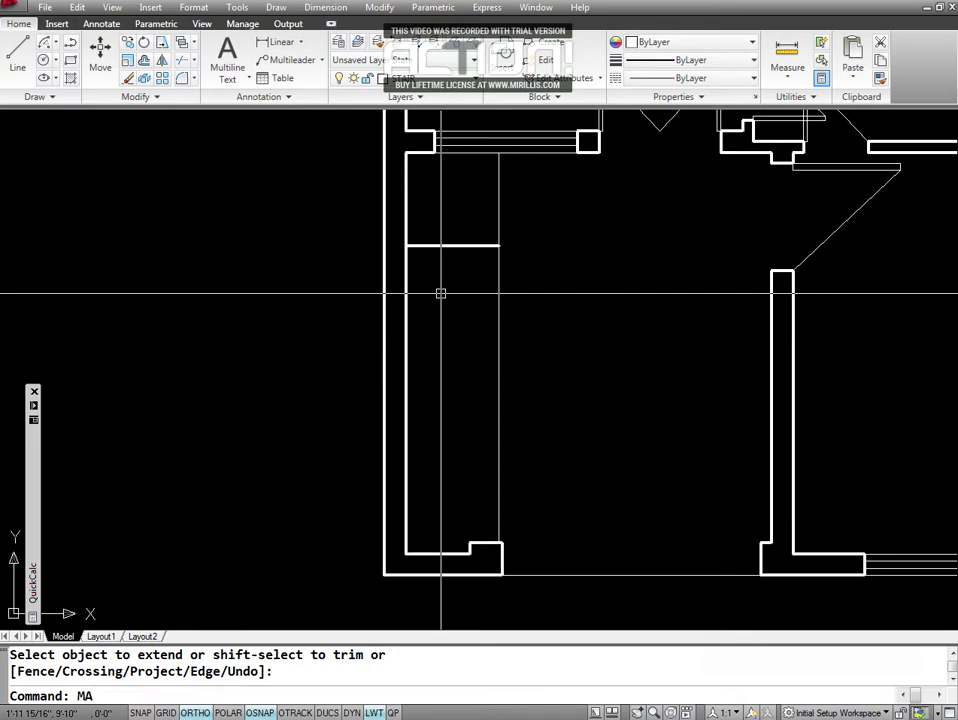
Make the landing line thin by matching it to the thin inner stair line.
key("Return")
left_click(498, 257)
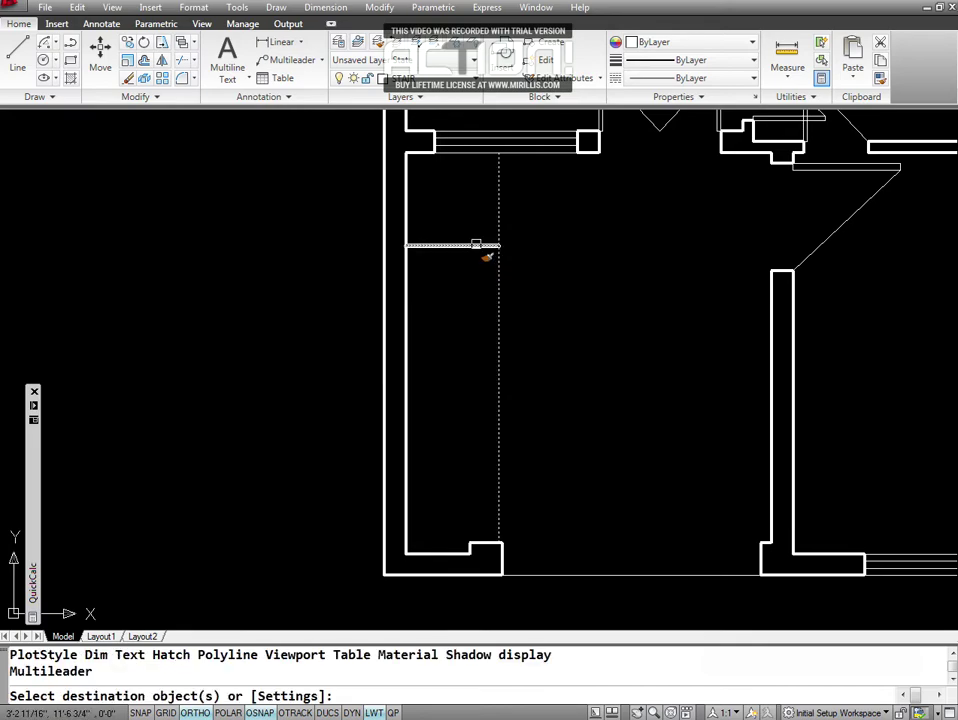
left_click(478, 245)
key("Return")
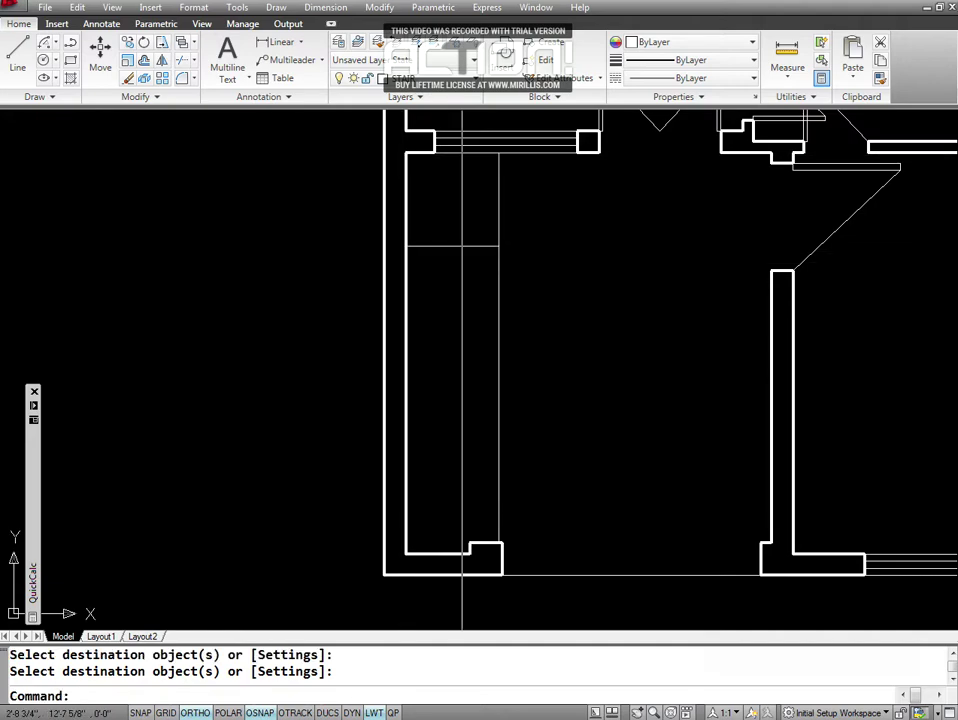
key("Escape")
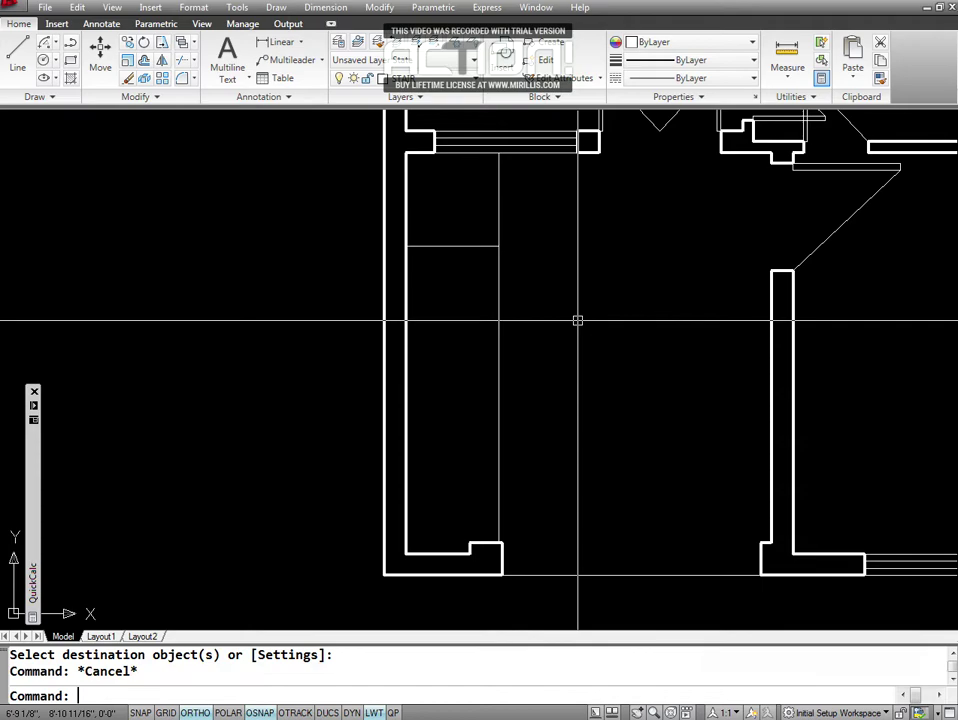
key("Escape")
Draw a diagonal line from the landing's inner corner to the stair's top-left corner.
key("Return")
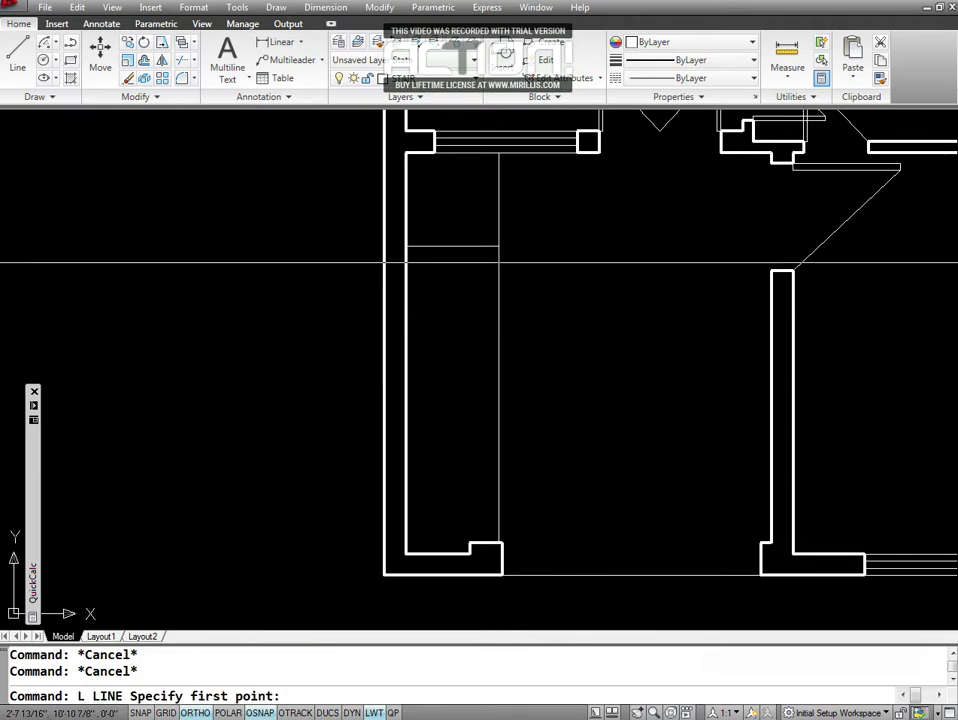
left_click(500, 244)
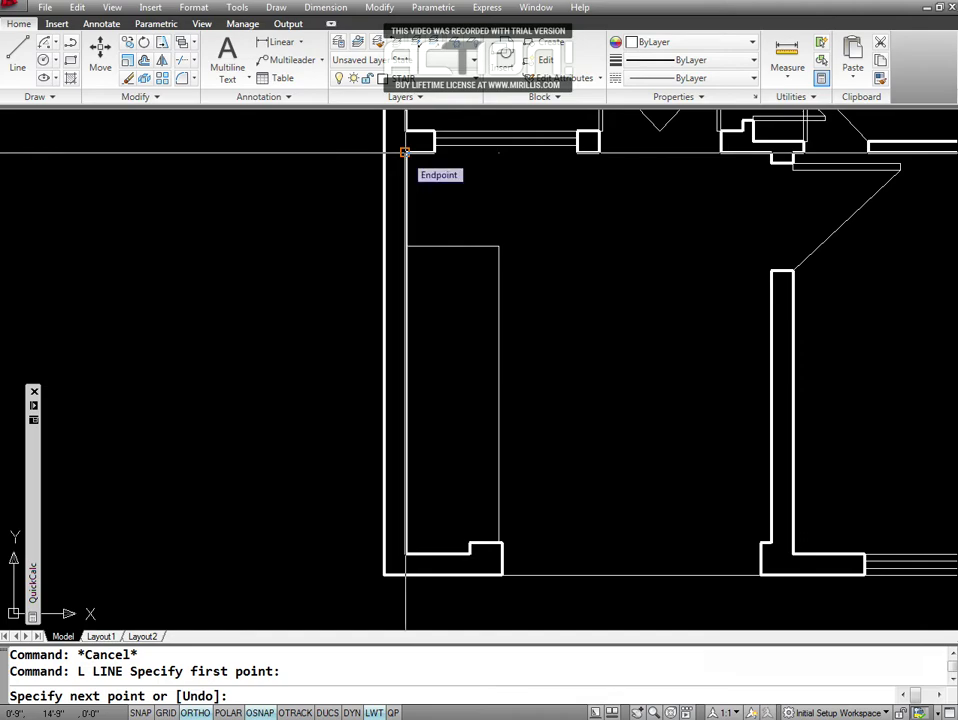
left_click(405, 152)
key("Escape")
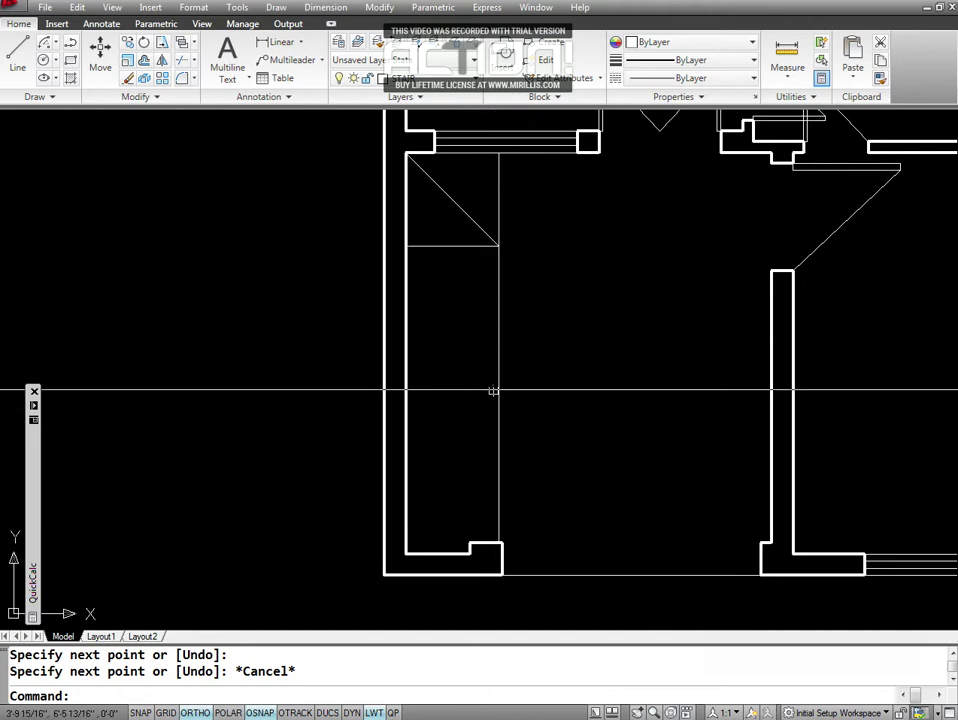
key("Escape")
key("Escape")
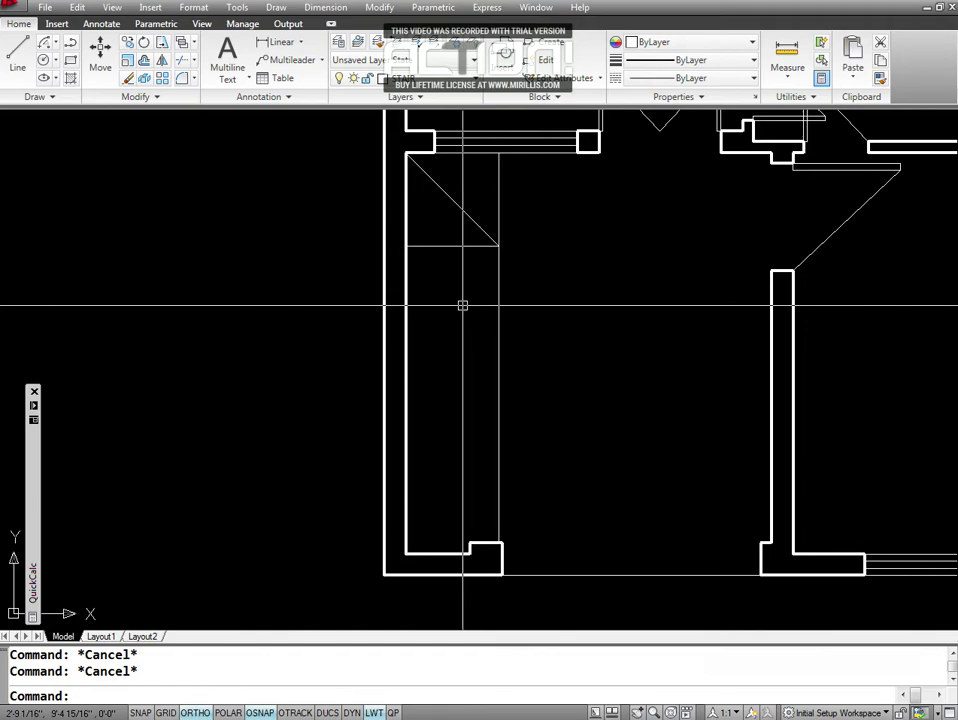
type("O")
key("Return")
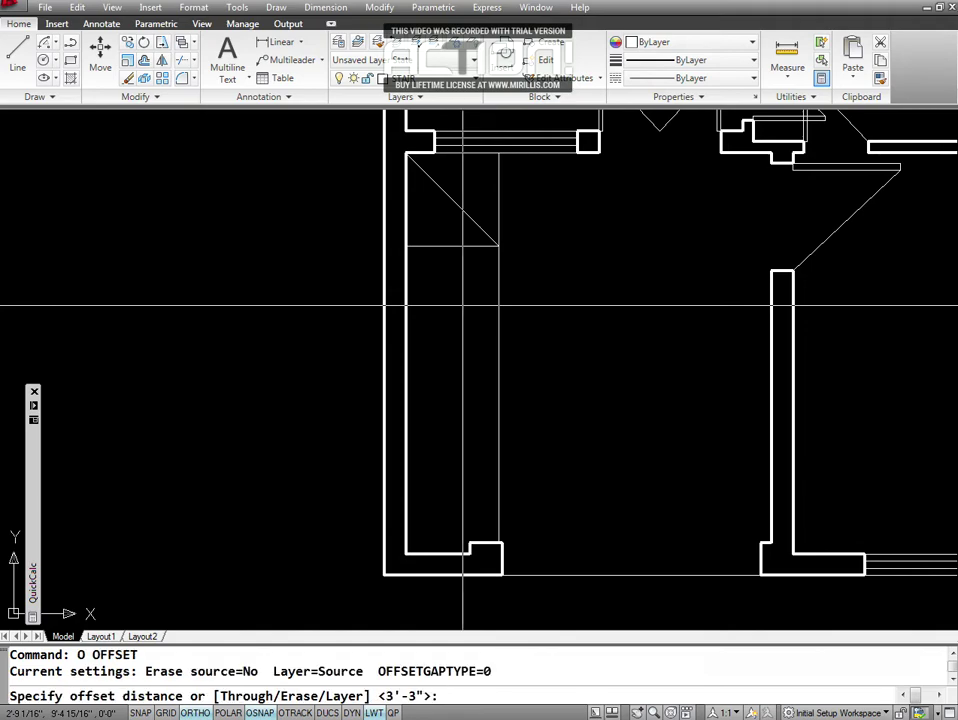
Offset the inner vertical stair line 1.5 to the left to create the inner rail line.
type("1.5")
key("Return")
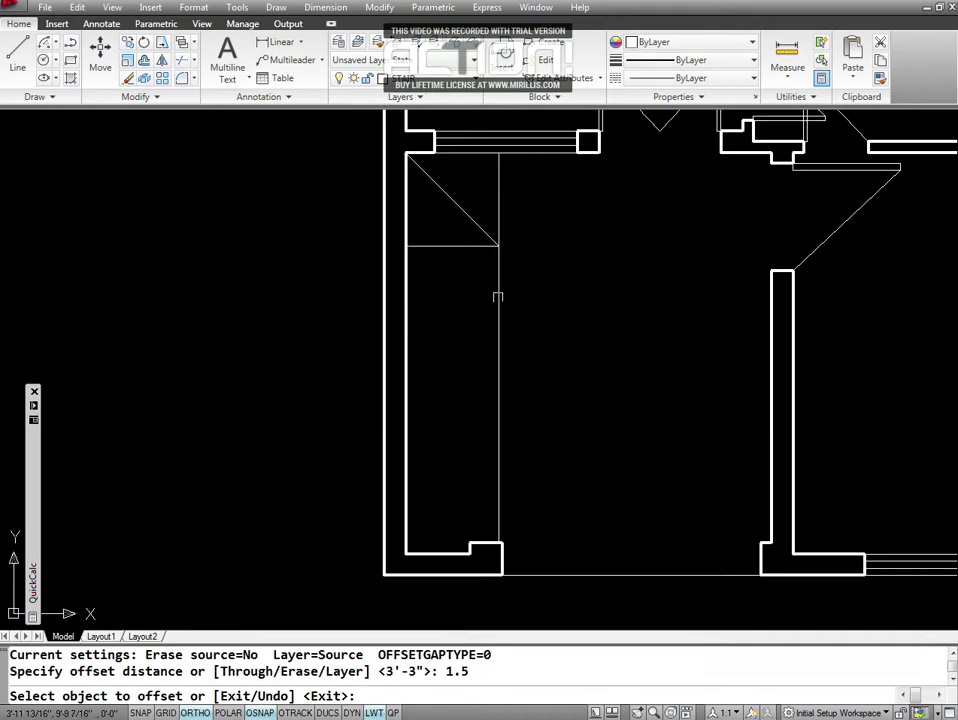
left_click(497, 295)
left_click(451, 317)
key("Return")
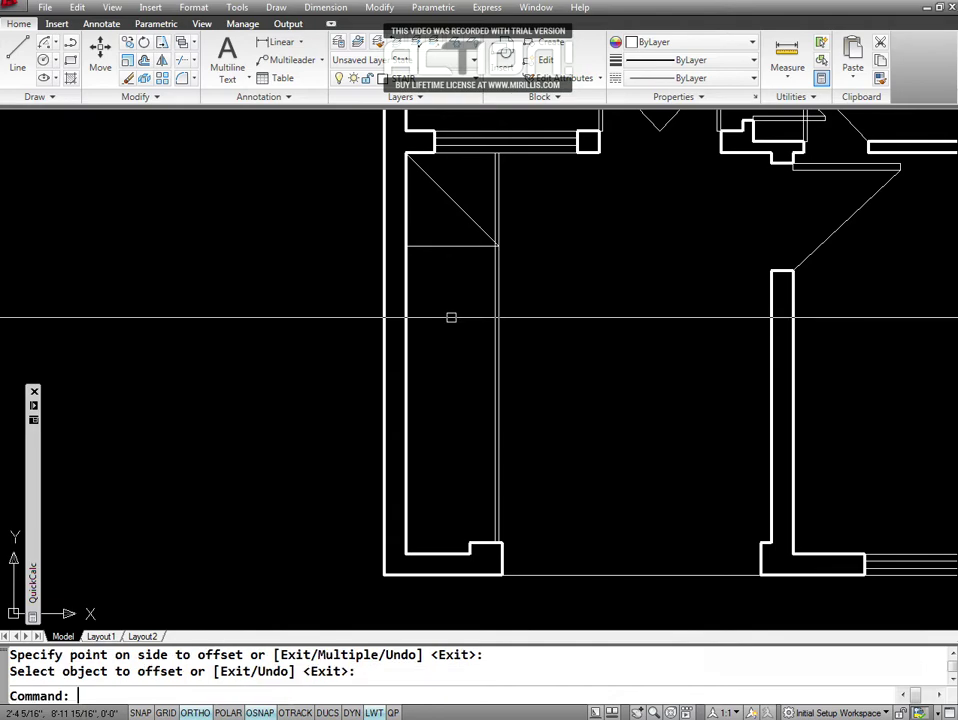
key("Escape")
key("Escape")
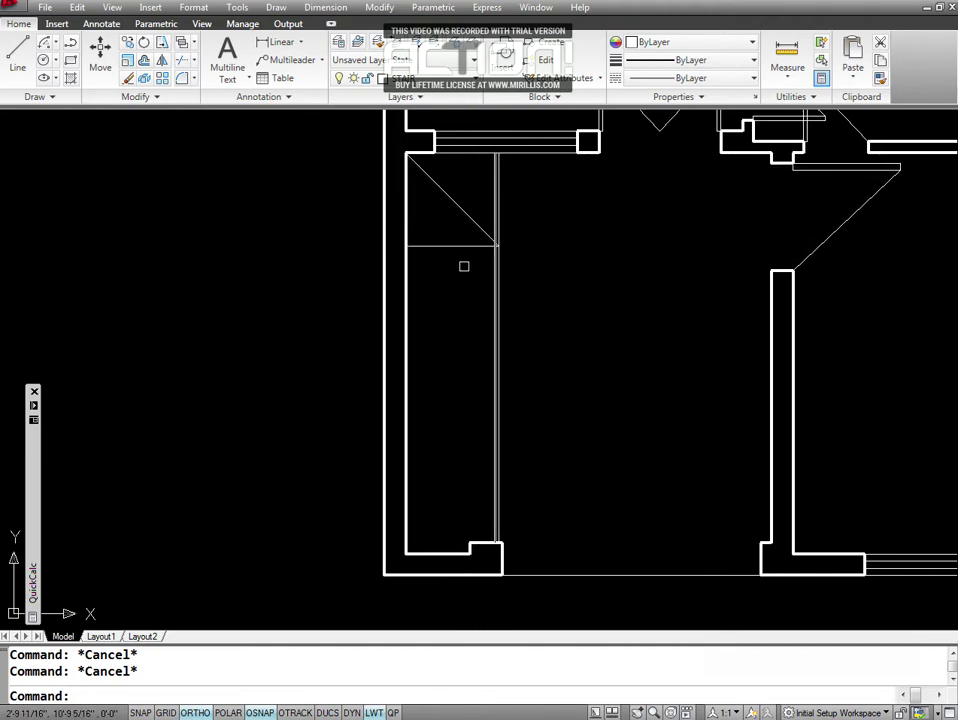
Trim the inner rail line above the landing, using the landing line as cutting edge.
type("TR")
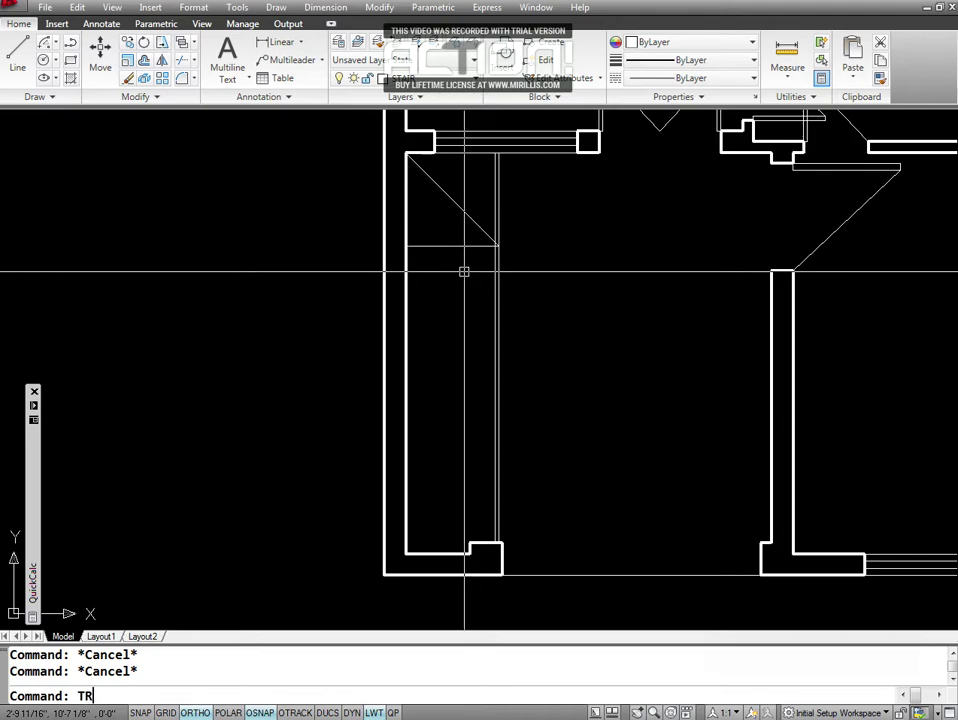
key("Return")
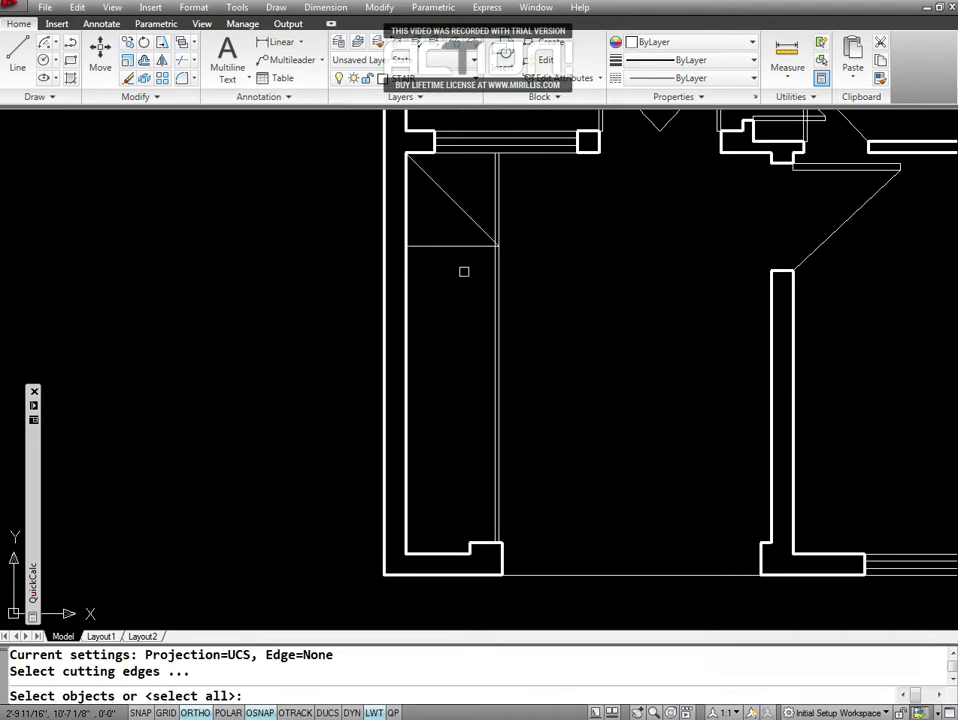
key("Return")
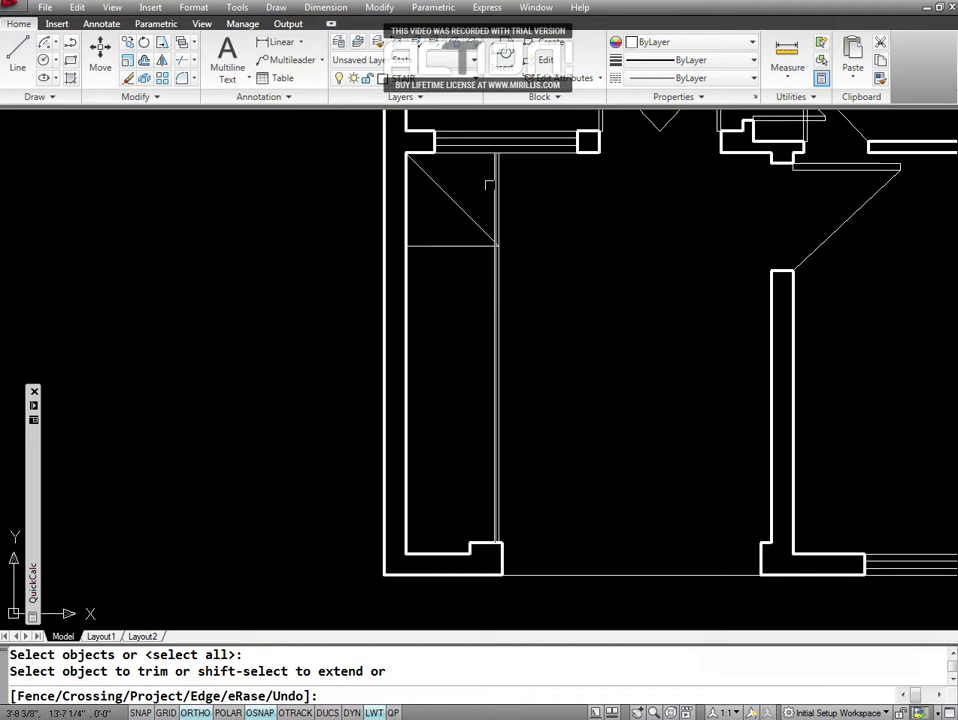
key("Escape")
key("Escape")
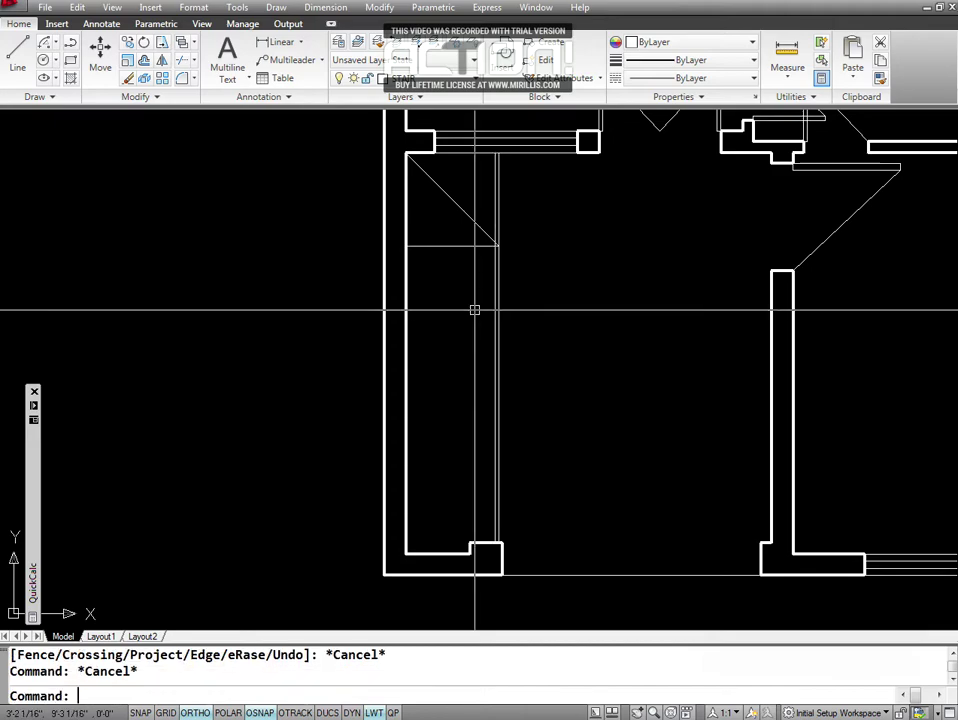
key("Return")
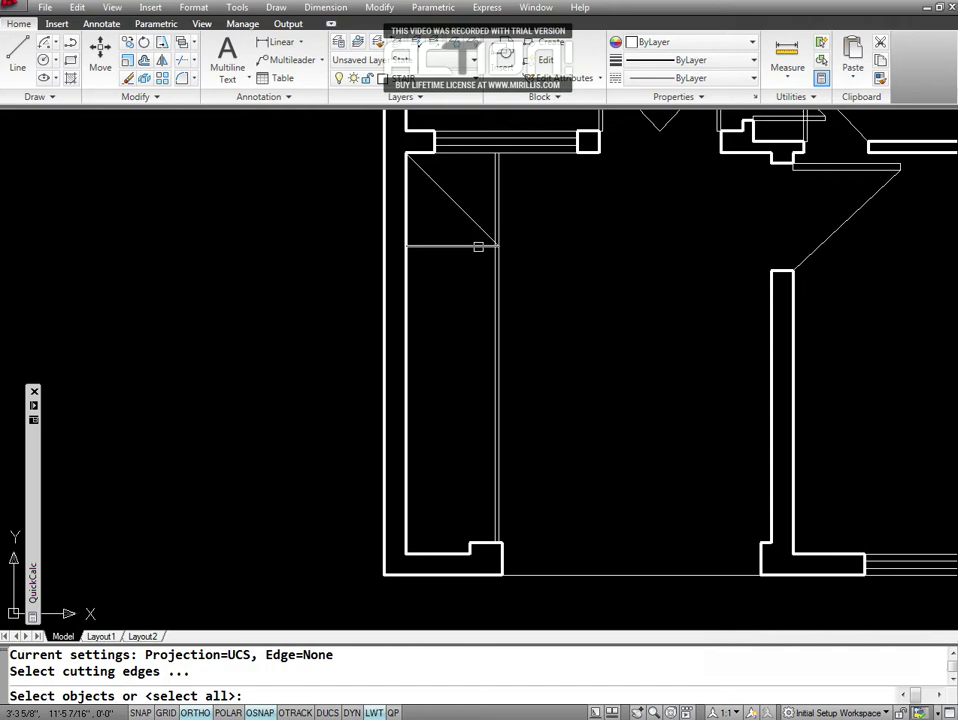
left_click(478, 246)
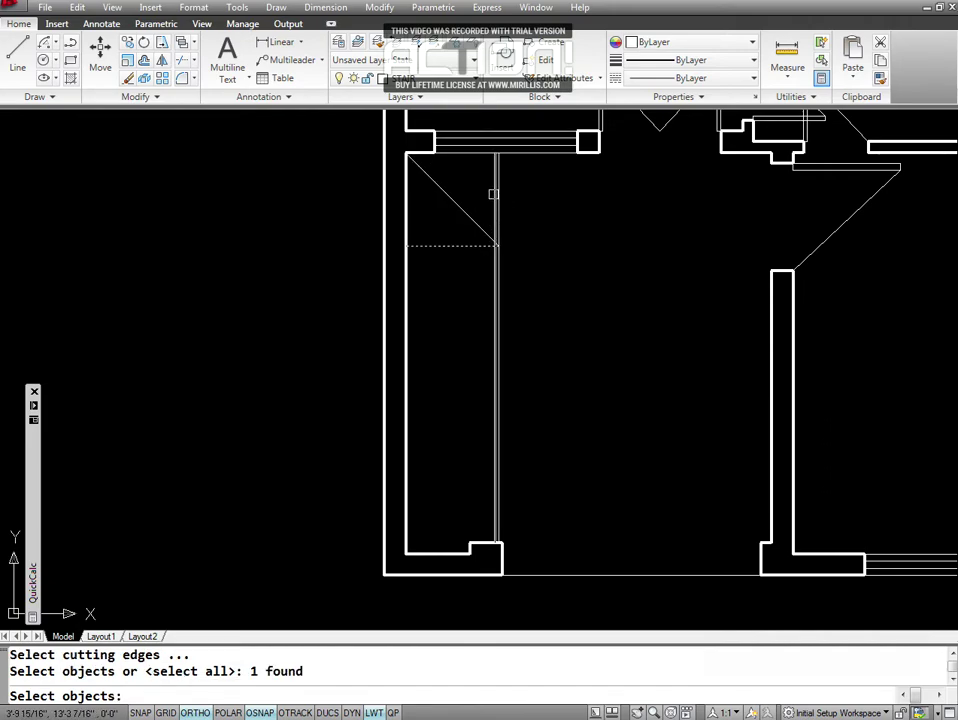
key("Escape")
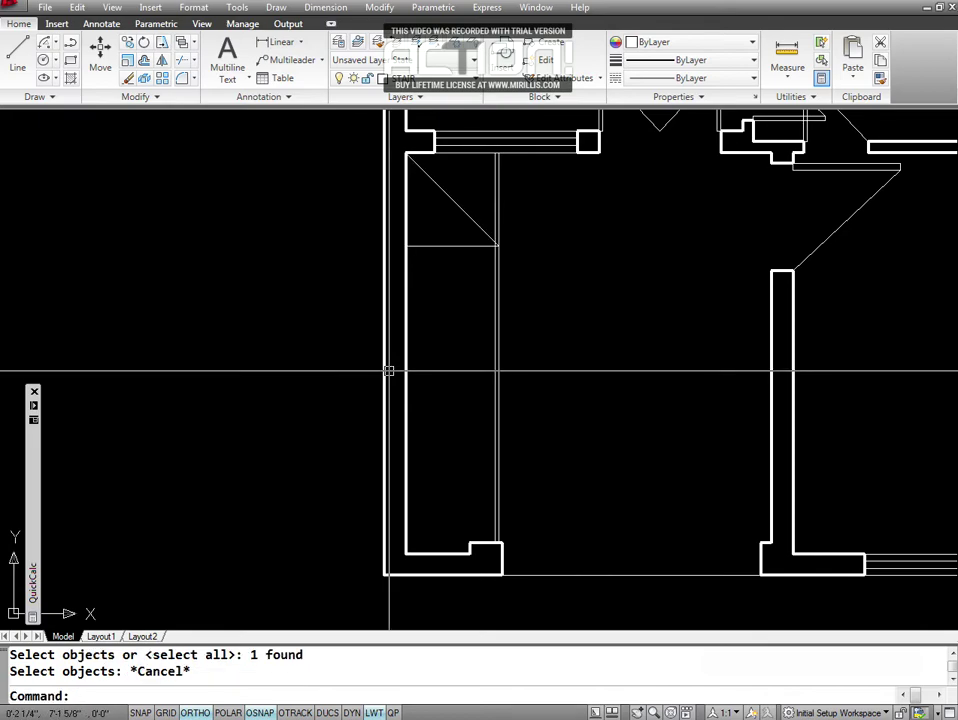
key("Escape")
type("T")
key("Return")
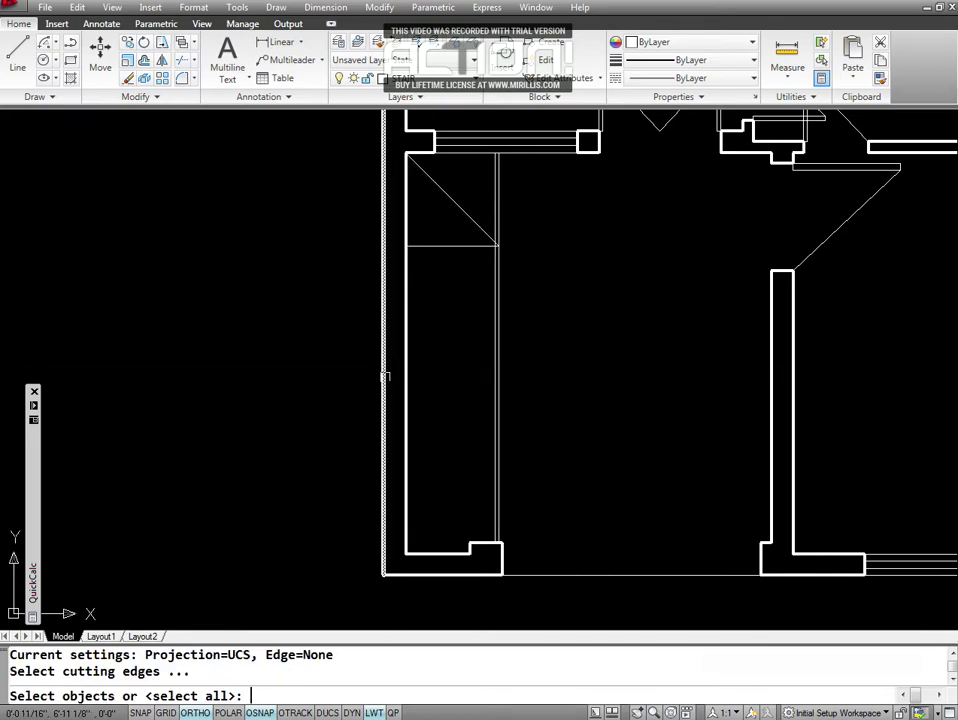
left_click(446, 245)
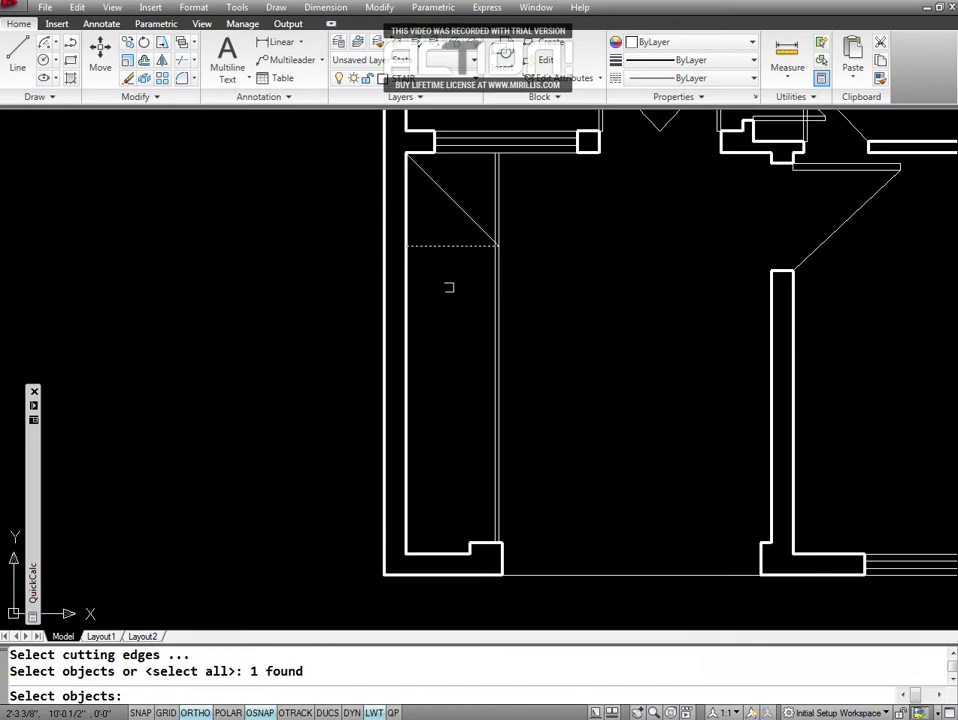
key("Return")
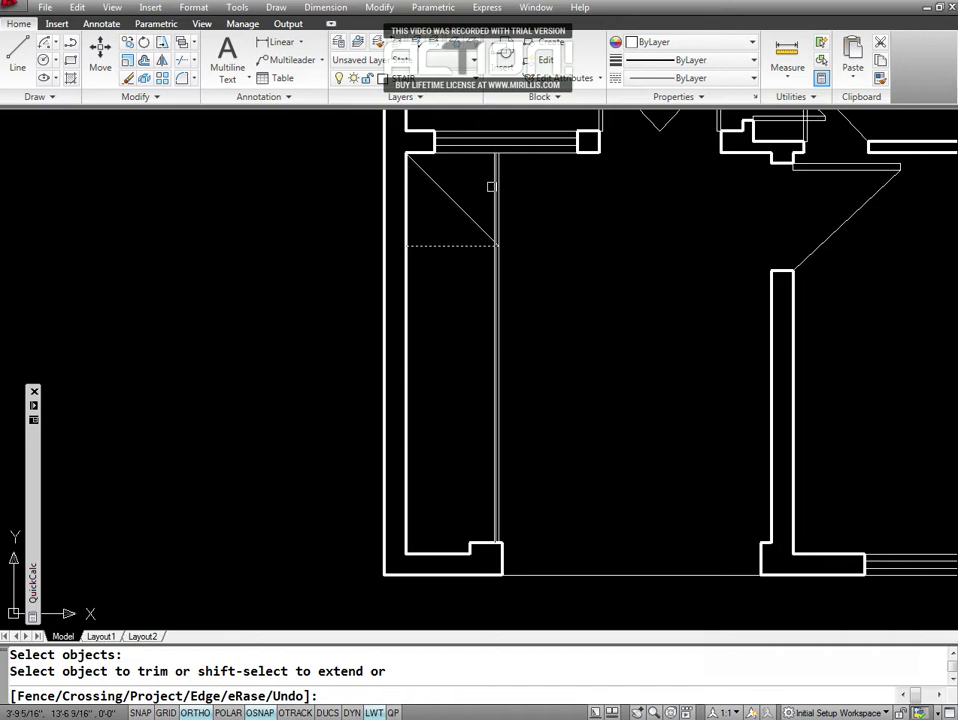
left_click(491, 186)
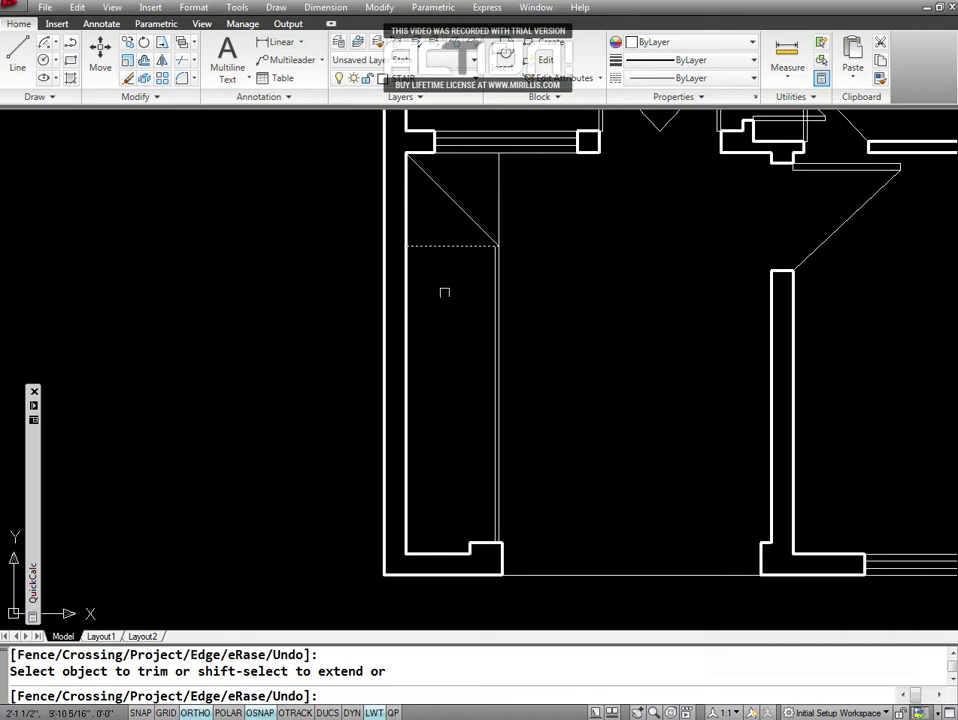
key("Return")
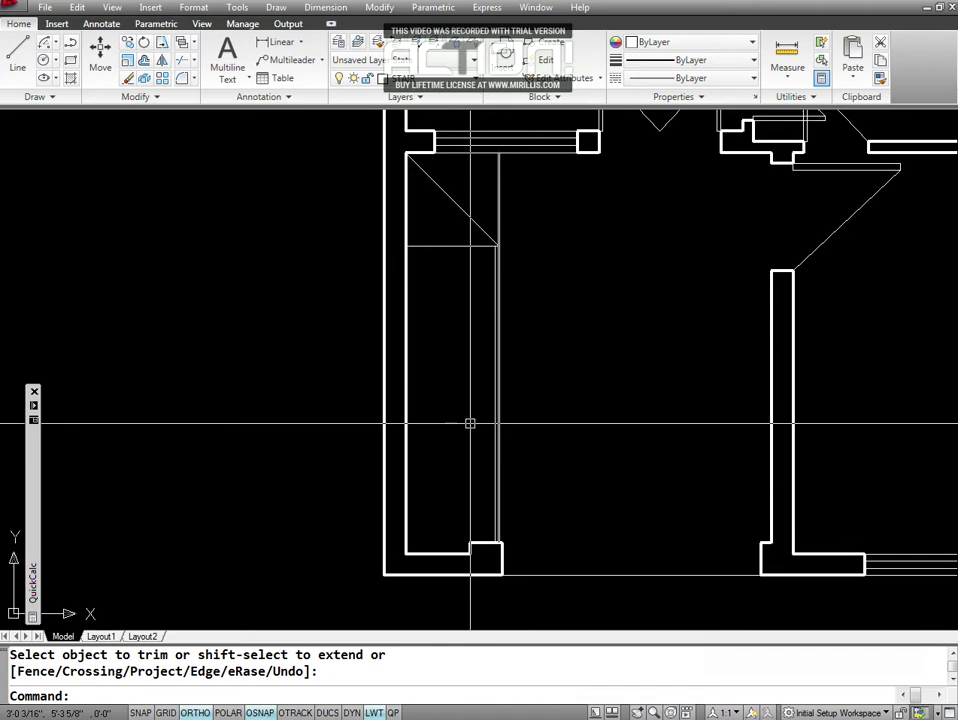
key("Escape")
key("Escape")
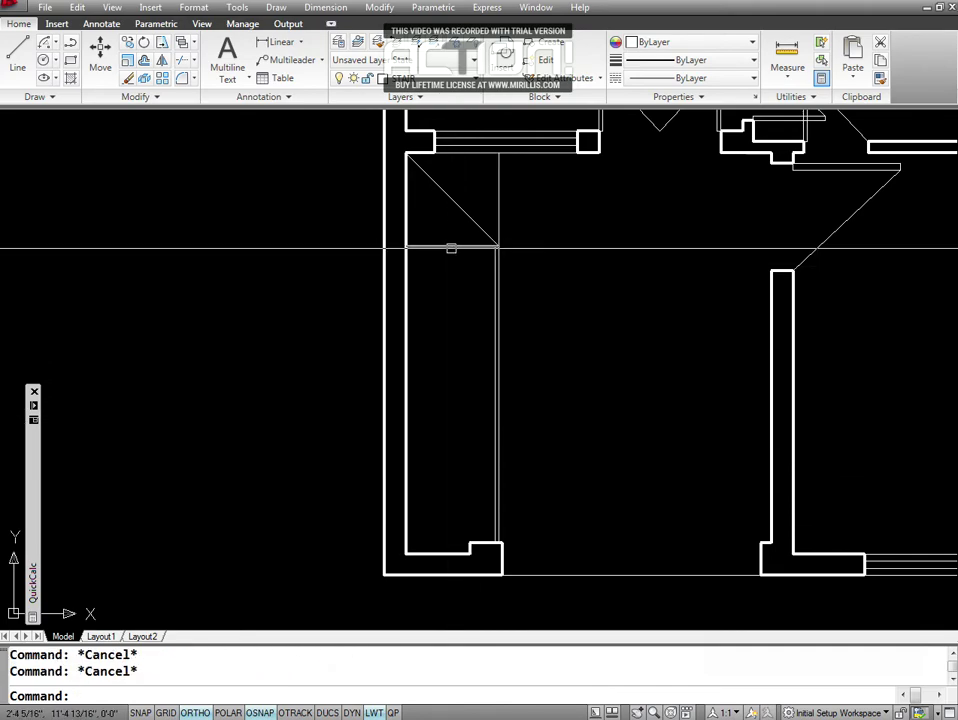
type("P")
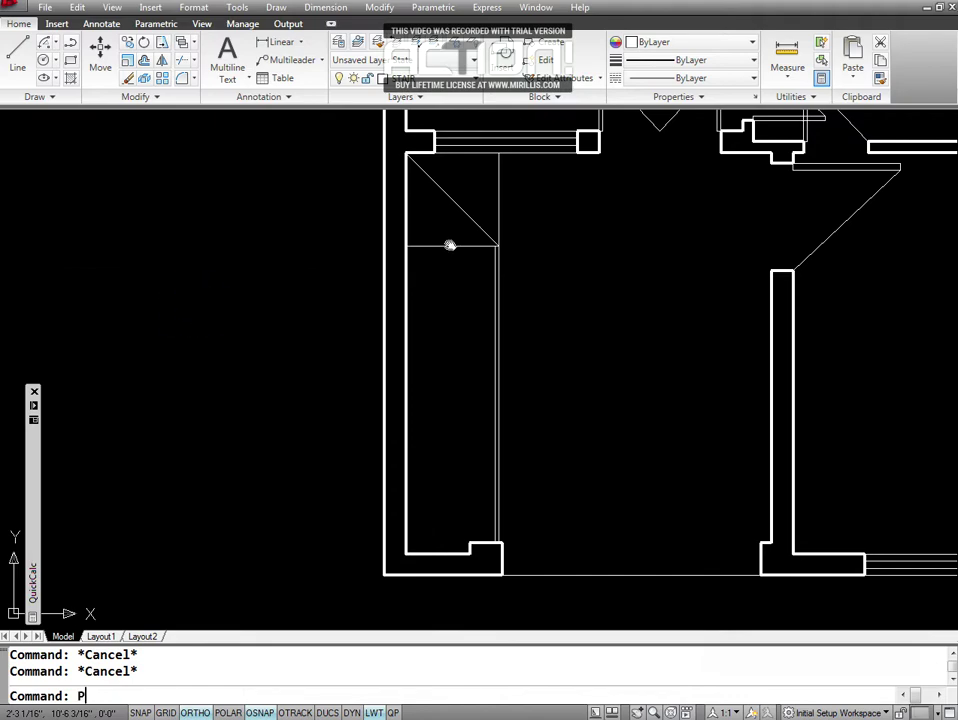
key("Return")
key("Escape")
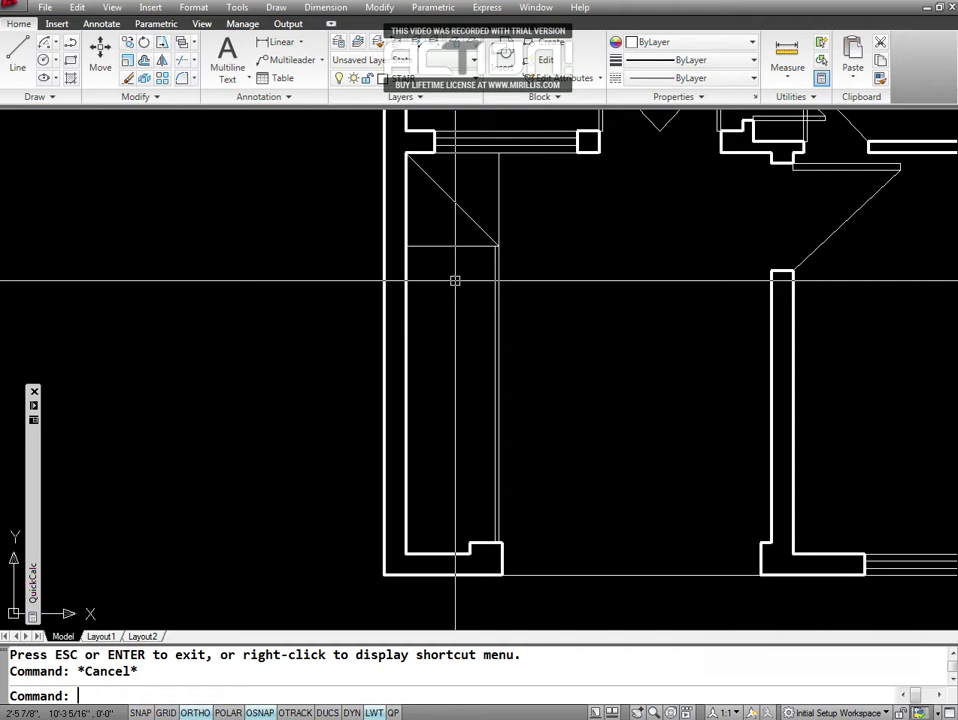
key("Escape")
type("o")
key("Return")
Offset the landing line downward at distance 10 three times, using Multiple, for tread lines.
type("10")
key("Return")
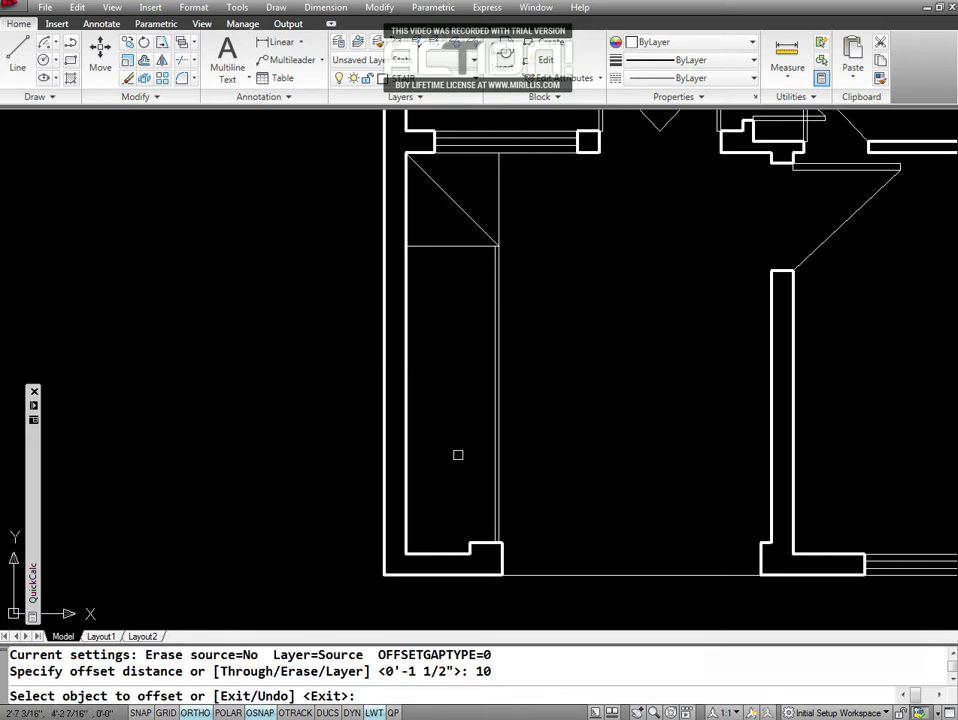
left_click(440, 245)
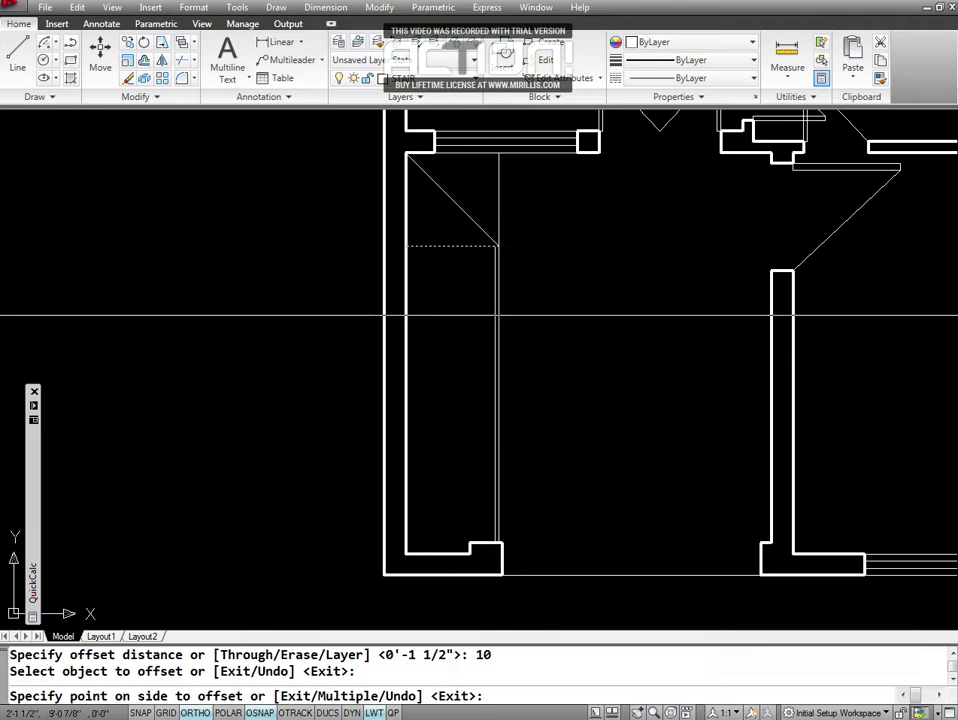
type("M")
key("Return")
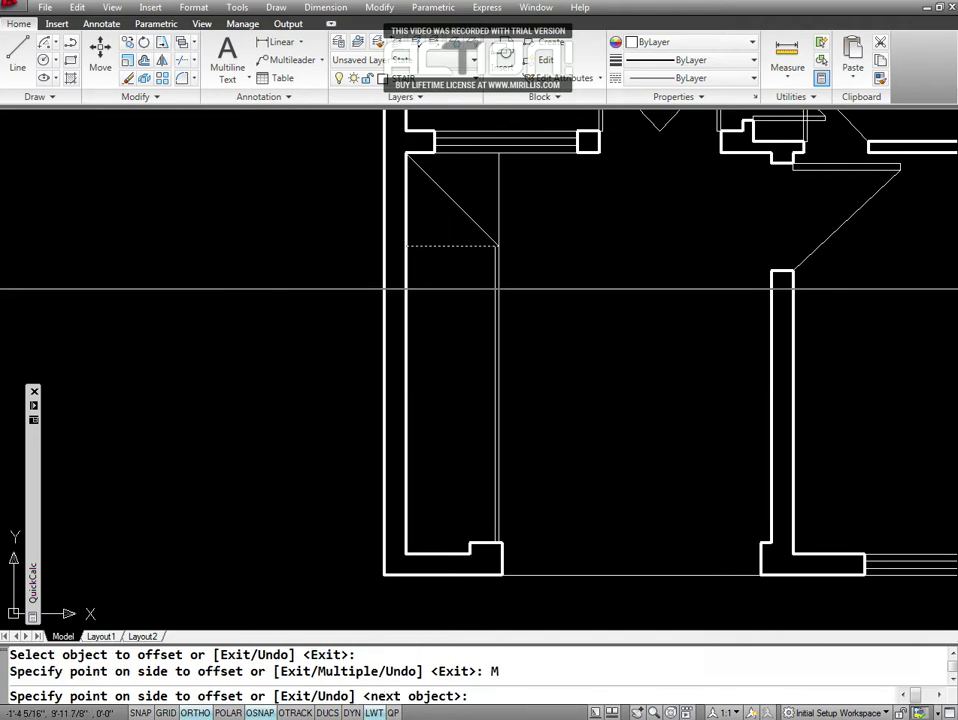
left_click(351, 305)
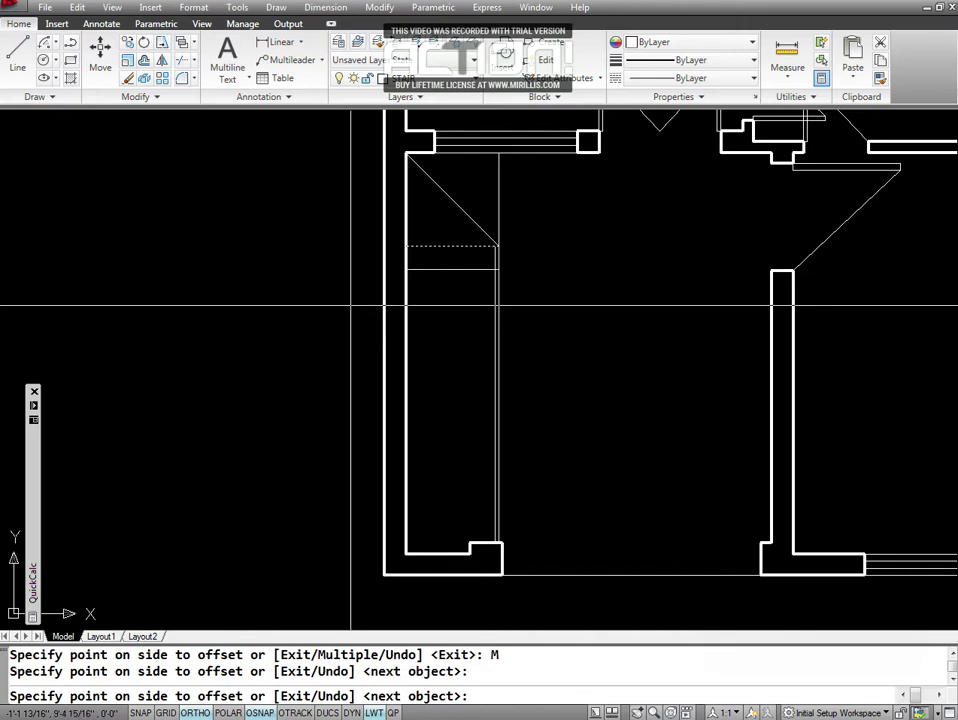
left_click(352, 310)
left_click(356, 340)
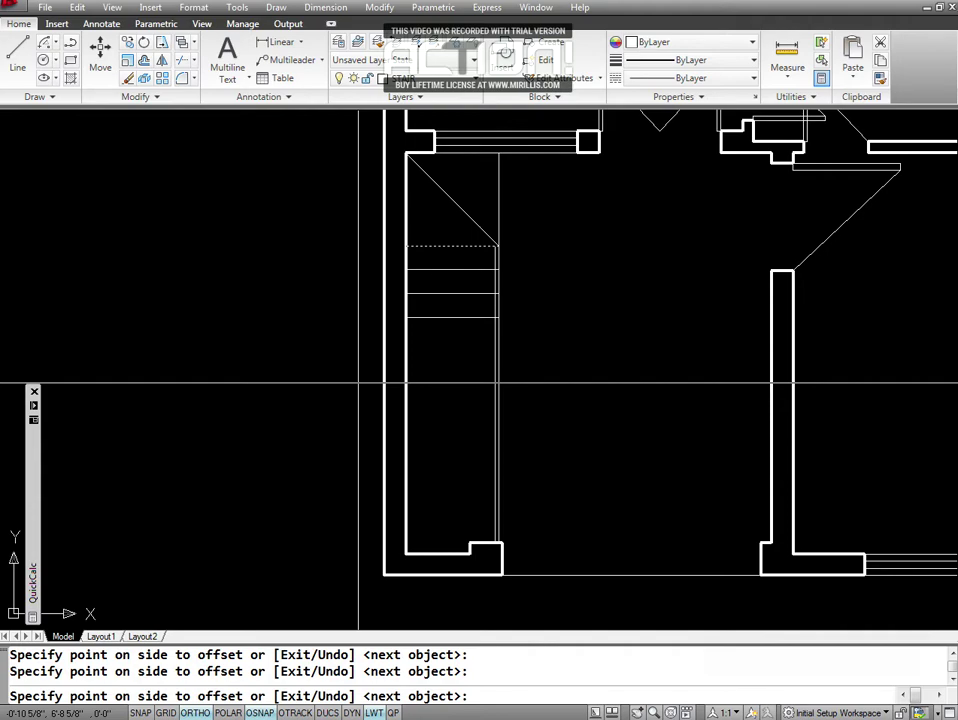
key("Escape")
key("Escape")
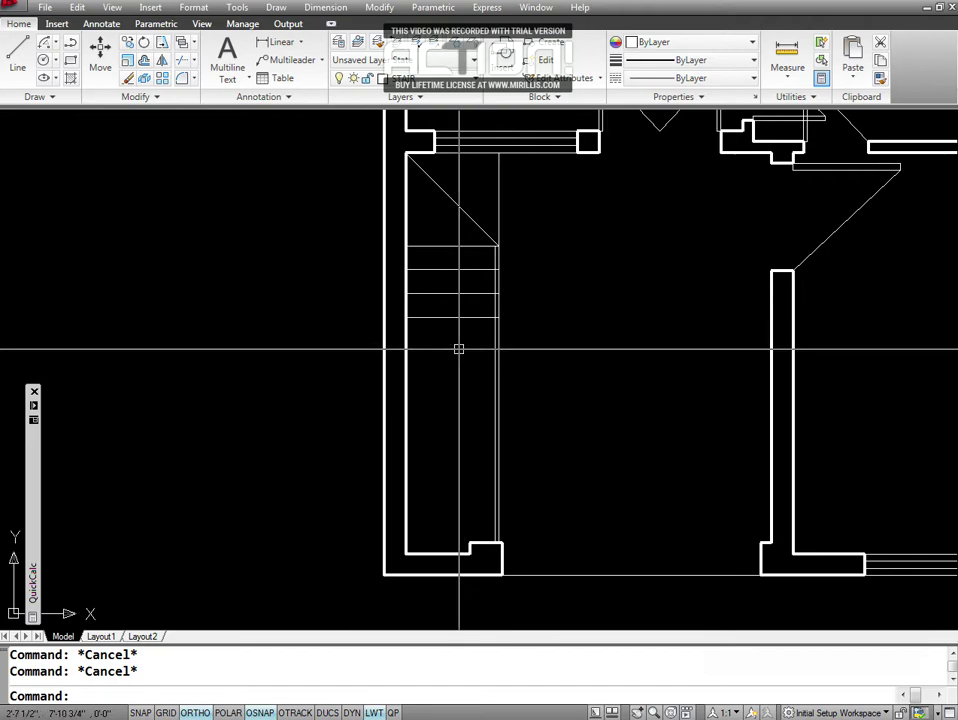
Erase the two lower tread lines, keeping only the first one below the landing.
type("e")
key("Return")
left_click(455, 317)
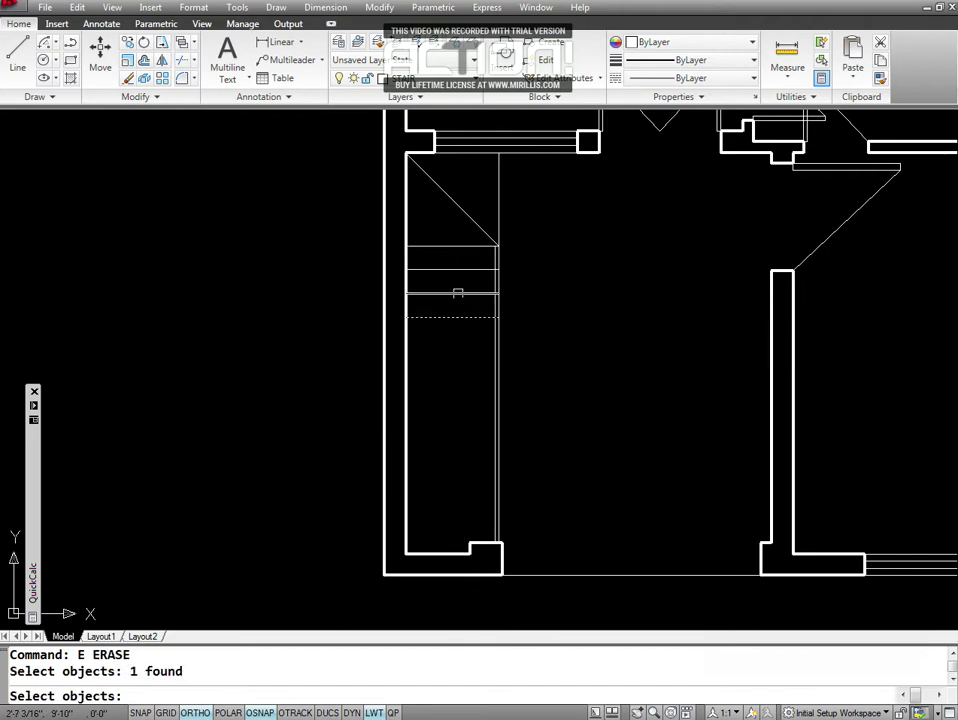
left_click(455, 292)
key("Return")
Trim the remaining tread line's end back to the inner rail line.
type("z")
key("Return")
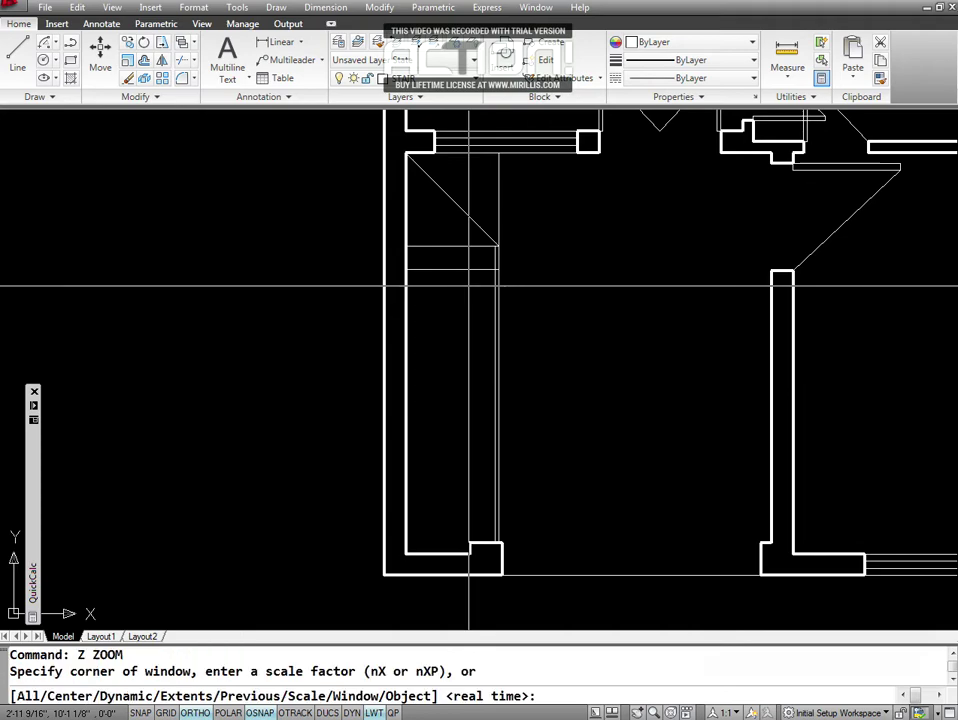
type("w")
key("Return")
left_click(477, 258)
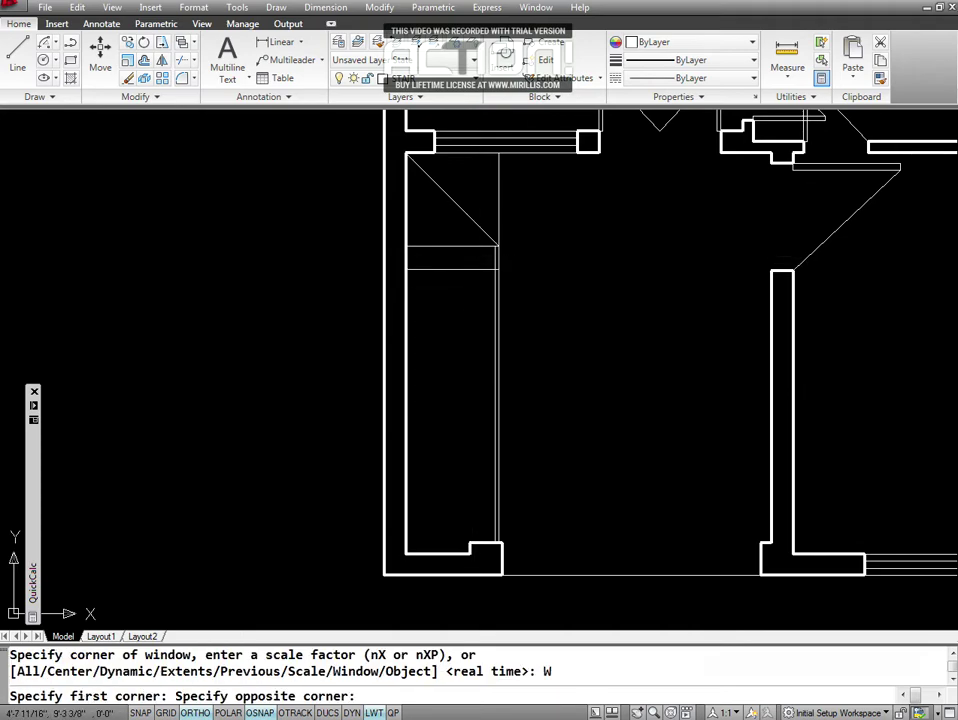
left_click(517, 310)
key("Escape")
key("Escape")
type("TR")
key("Return")
key("Return")
key("Escape")
type("TR")
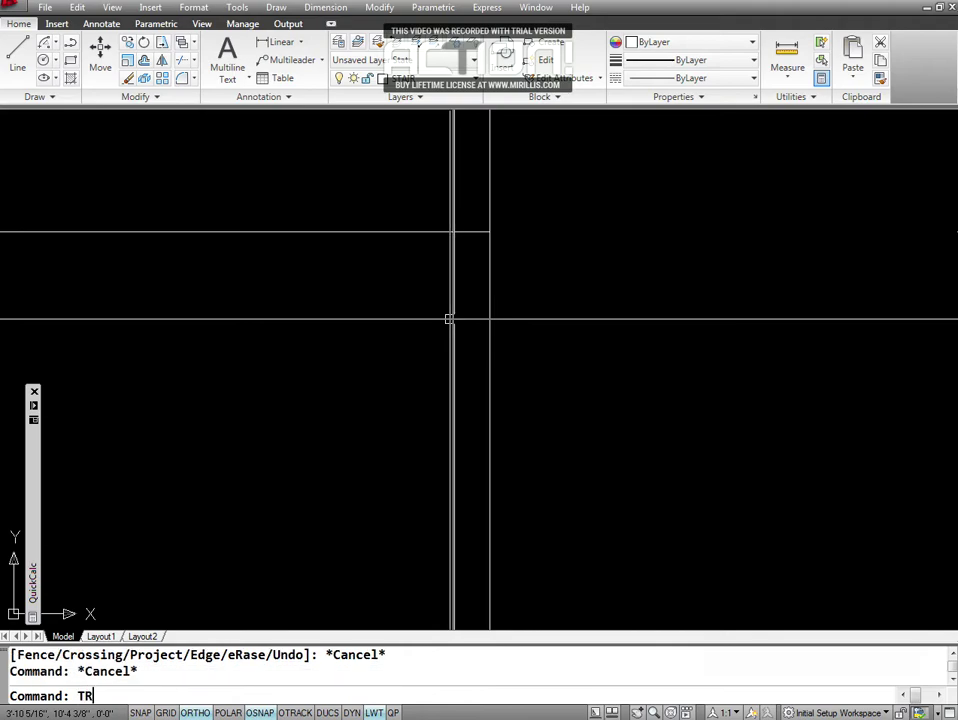
key("Return")
key("Return")
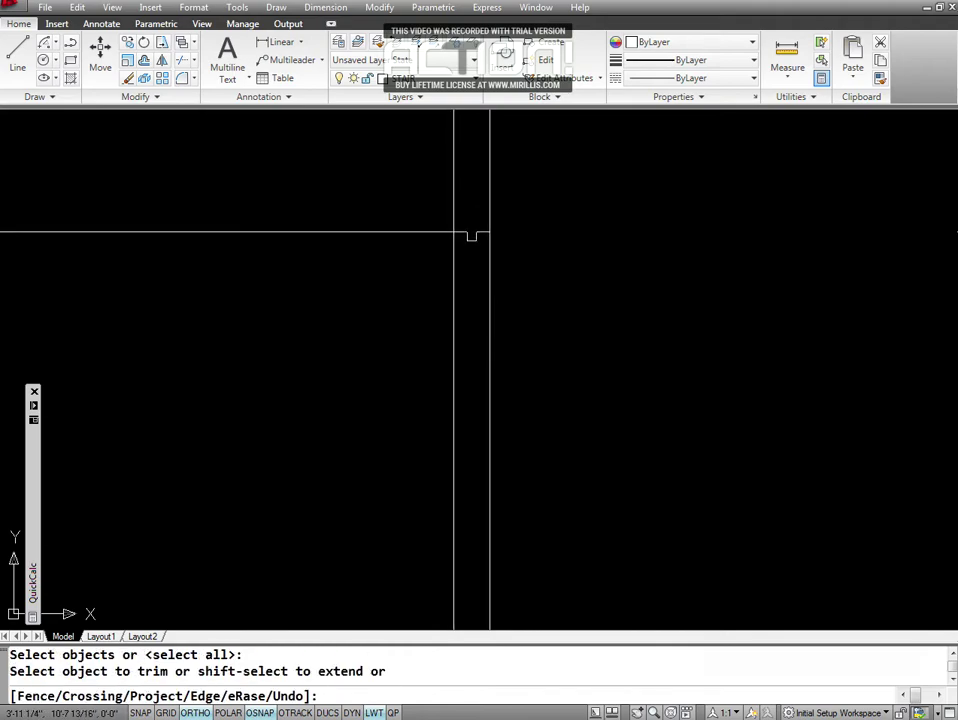
left_click(470, 231)
key("Return")
Zoom back out to see the left stair's landing and tread on the floor plan.
type("Z")
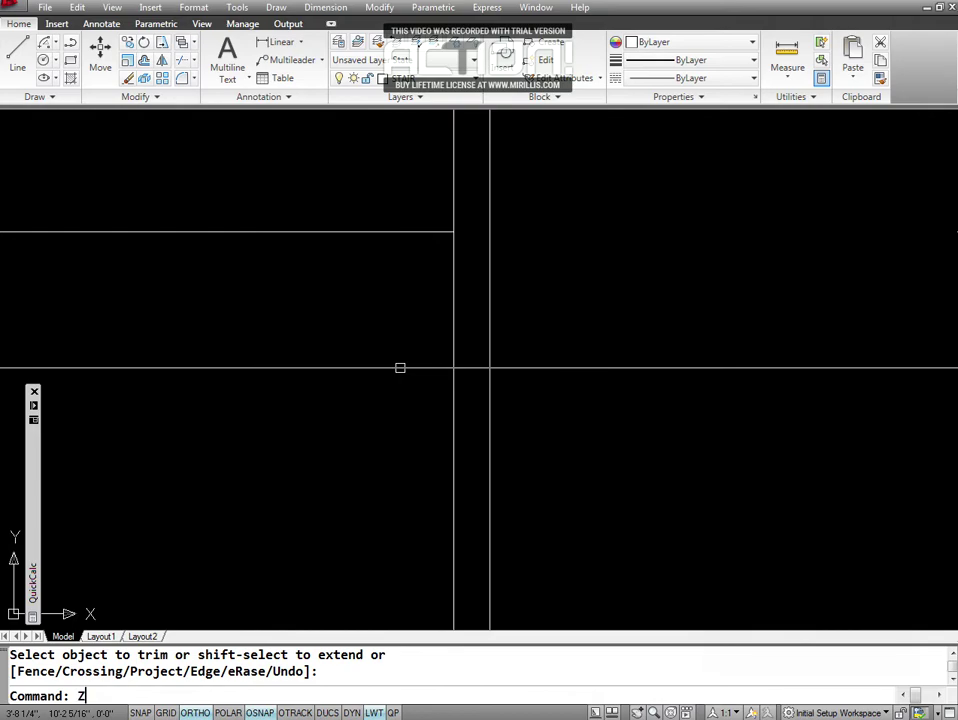
key("Return")
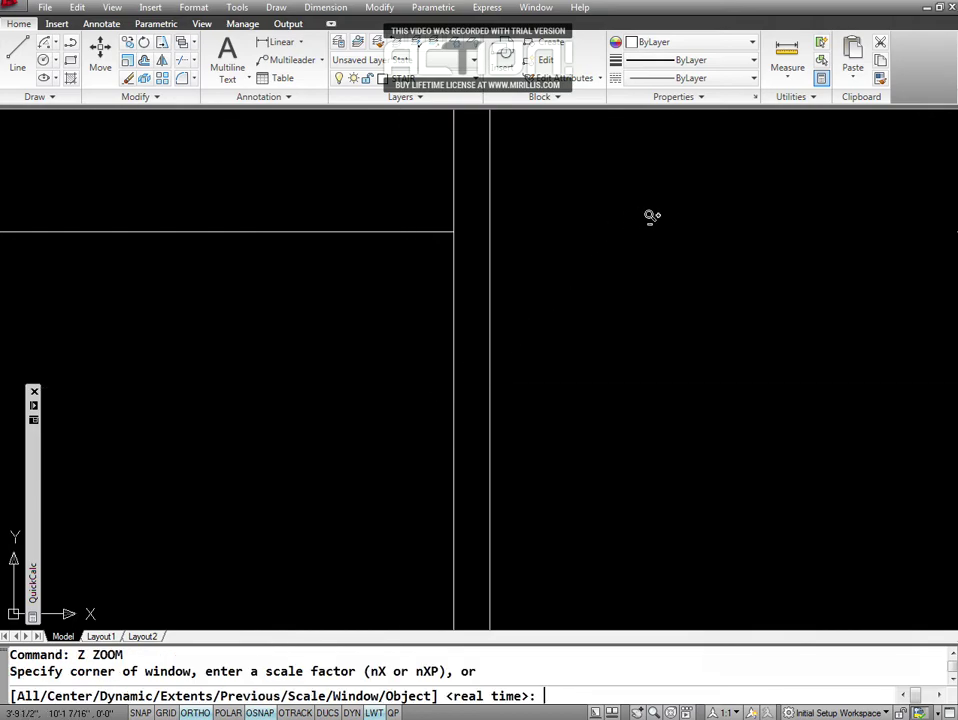
key("Return")
left_click_drag(676, 244, 661, 344)
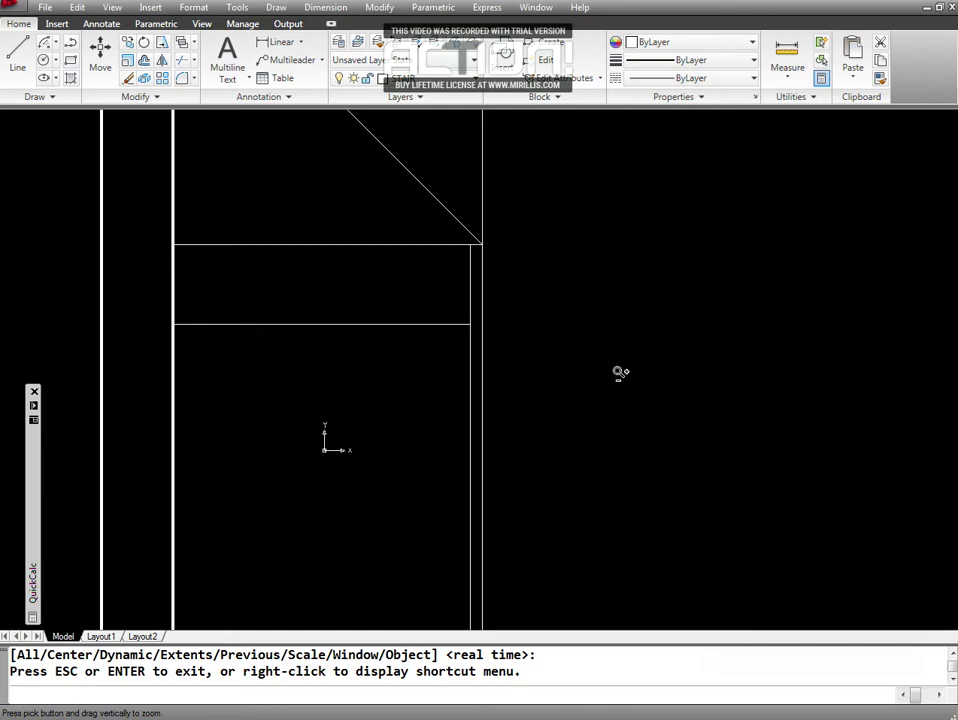
left_click_drag(575, 282, 590, 401)
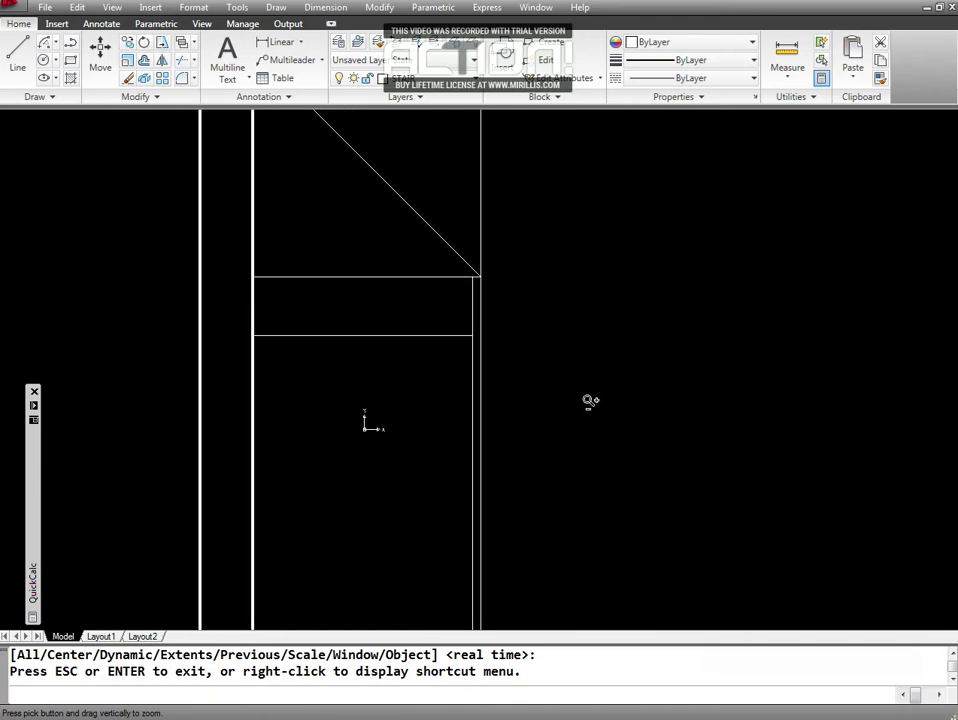
mouse_move(609, 214)
left_mouse_down()
mouse_move(609, 391)
mouse_move(609, 336)
mouse_move(570, 475)
mouse_move(566, 391)
left_mouse_up()
key("Escape")
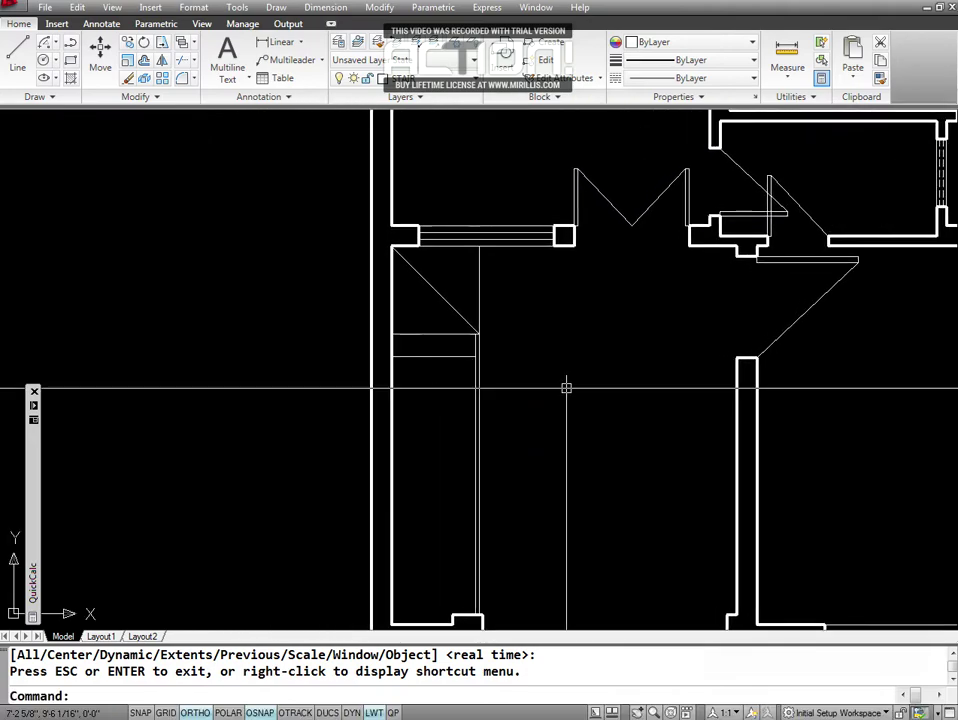
type("O")
Repeatedly offset the tread line downward at 10 spacing, adding treads to the stair's foot.
key("Return")
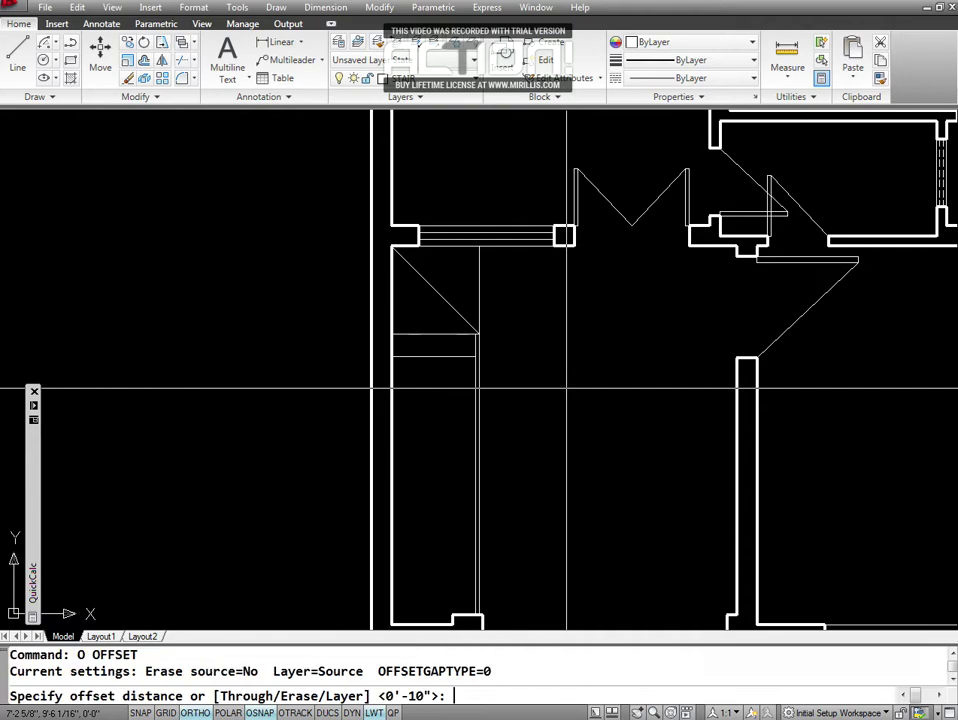
type("10")
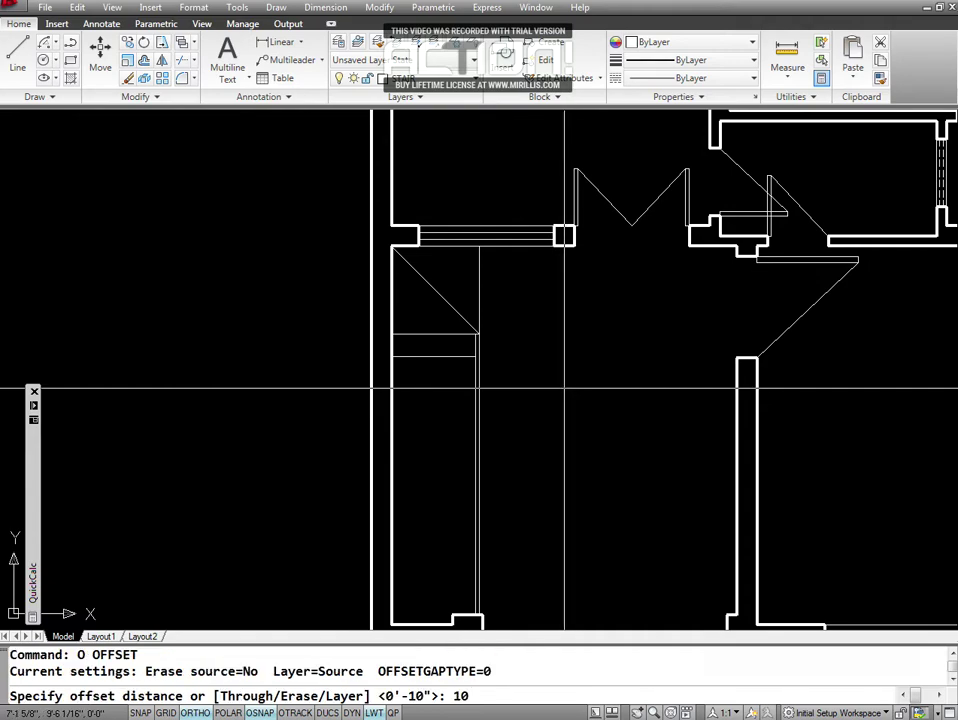
key("Return")
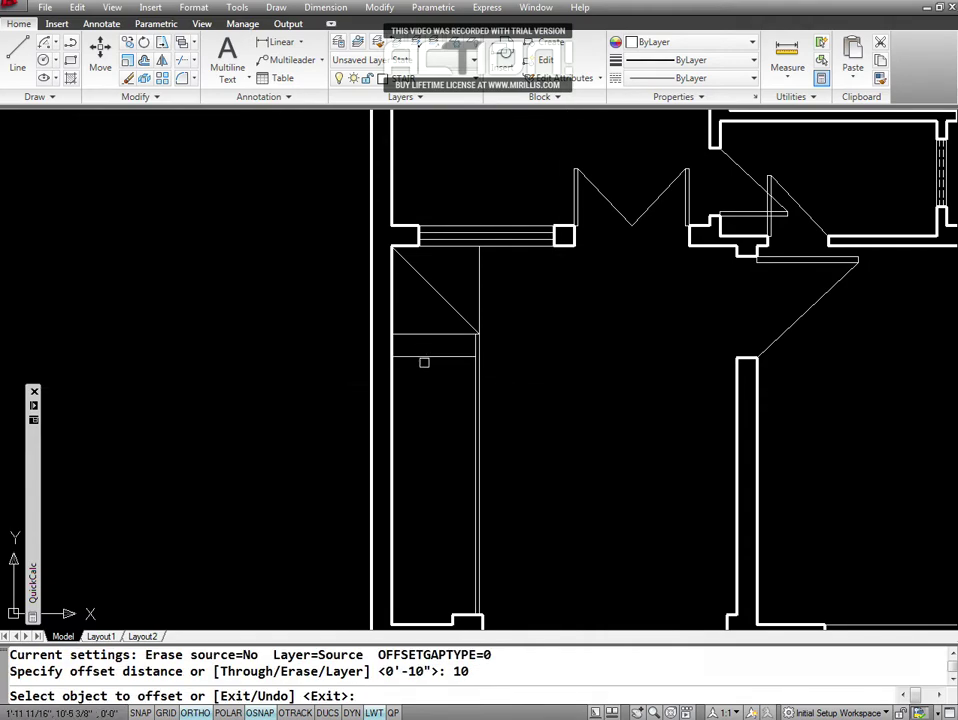
left_click(424, 357)
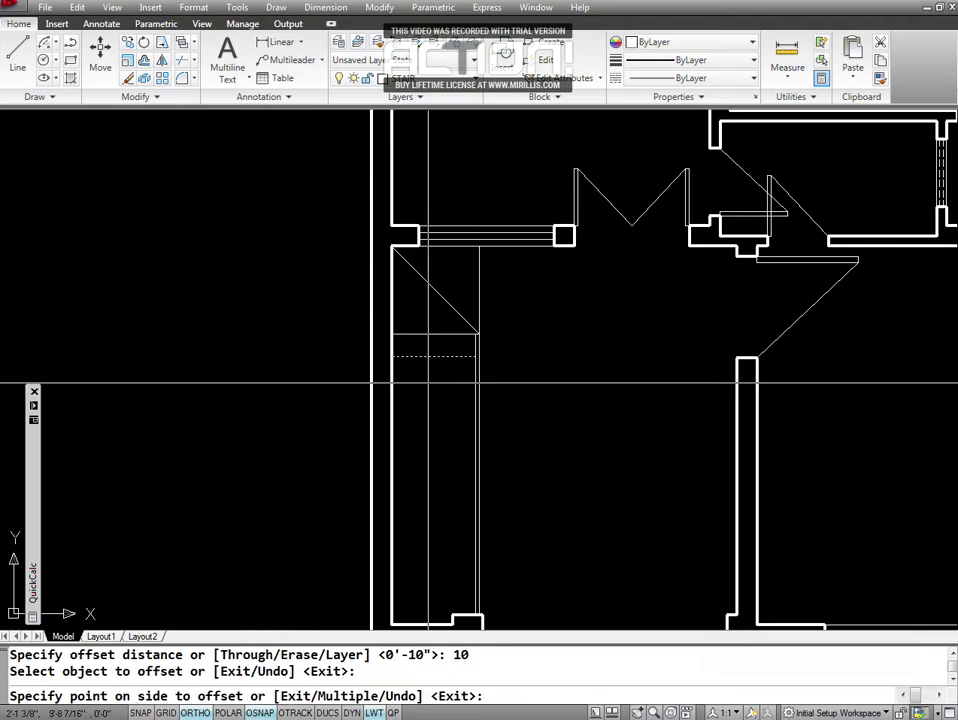
type("M")
key("Return")
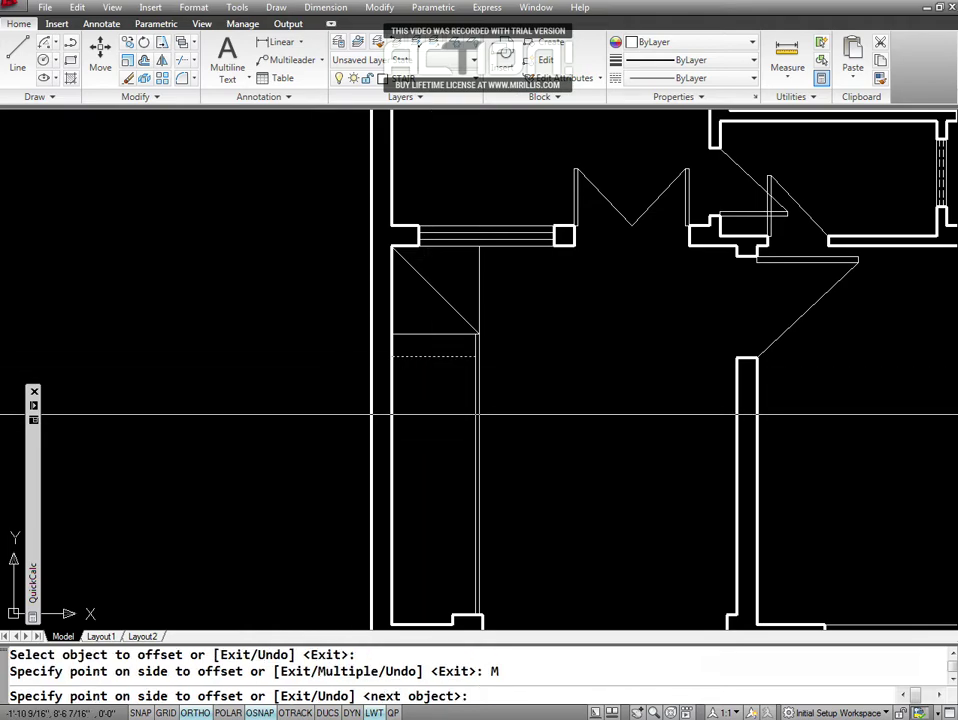
left_click(330, 437)
left_click(316, 437)
left_click(310, 445)
left_click(300, 460)
left_click(296, 520)
left_click(295, 540)
left_click(295, 565)
left_click(308, 585)
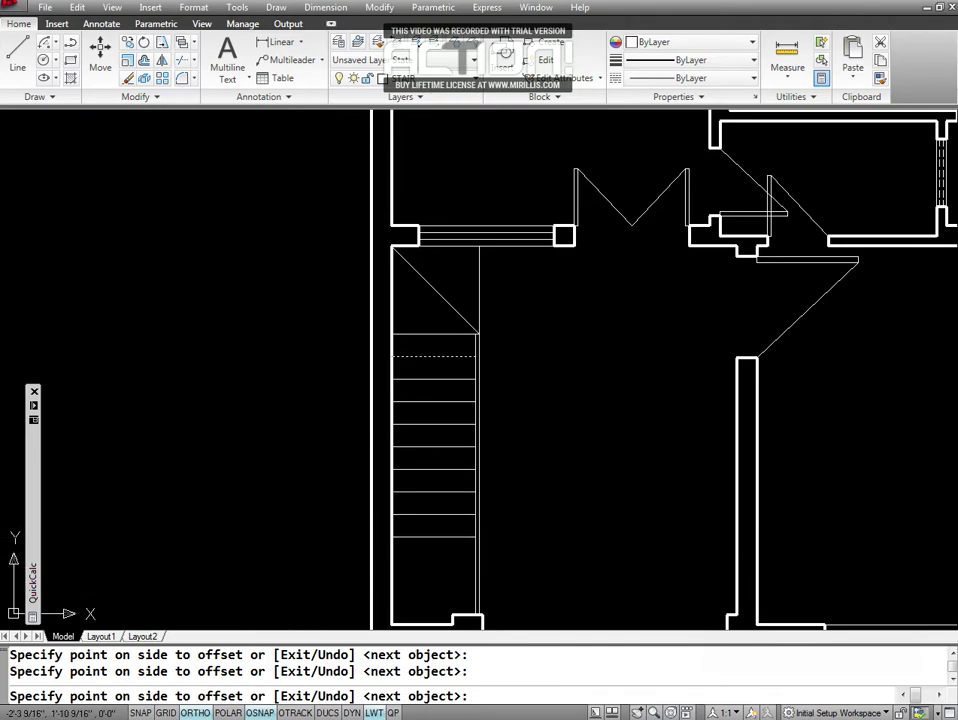
left_click(477, 592)
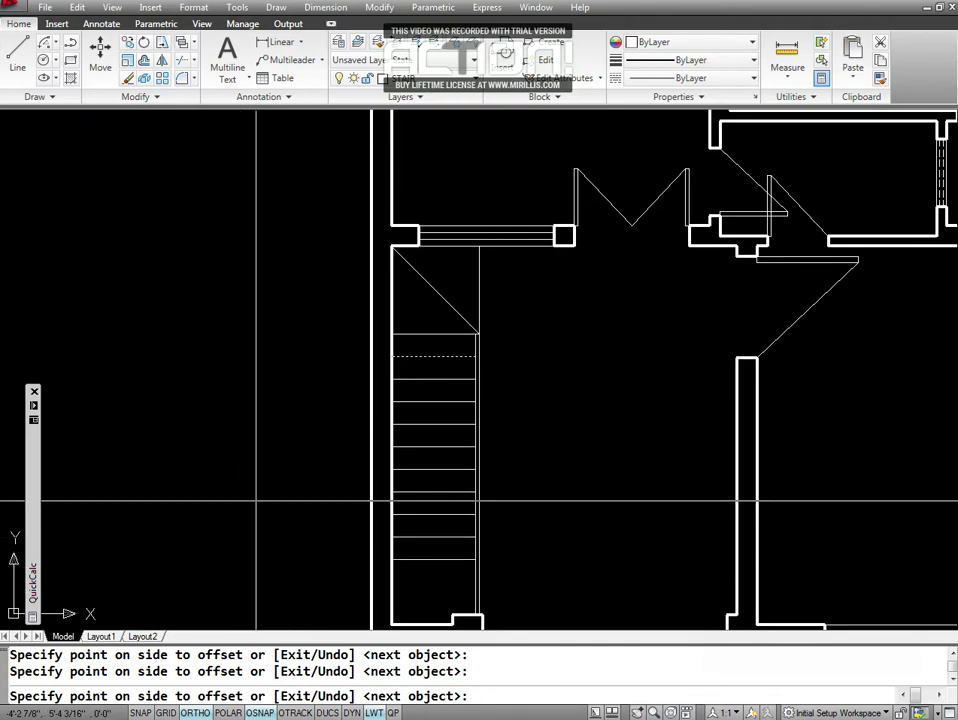
key("Escape")
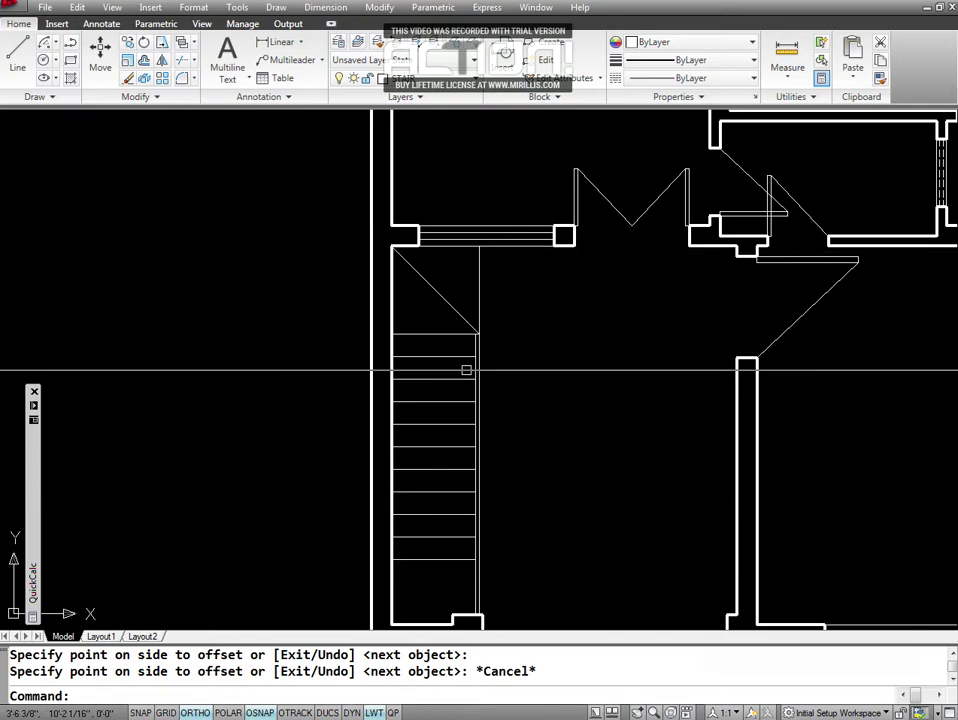
type("p")
key("Return")
Pan the drawing until the bottom of the left stair's treads and the porch-step wall are visible.
mouse_move(760, 468)
left_mouse_down()
mouse_move(244, 401)
mouse_move(50, 340)
left_mouse_up()
mouse_move(587, 403)
left_mouse_down()
mouse_move(513, 462)
mouse_move(453, 535)
left_mouse_up()
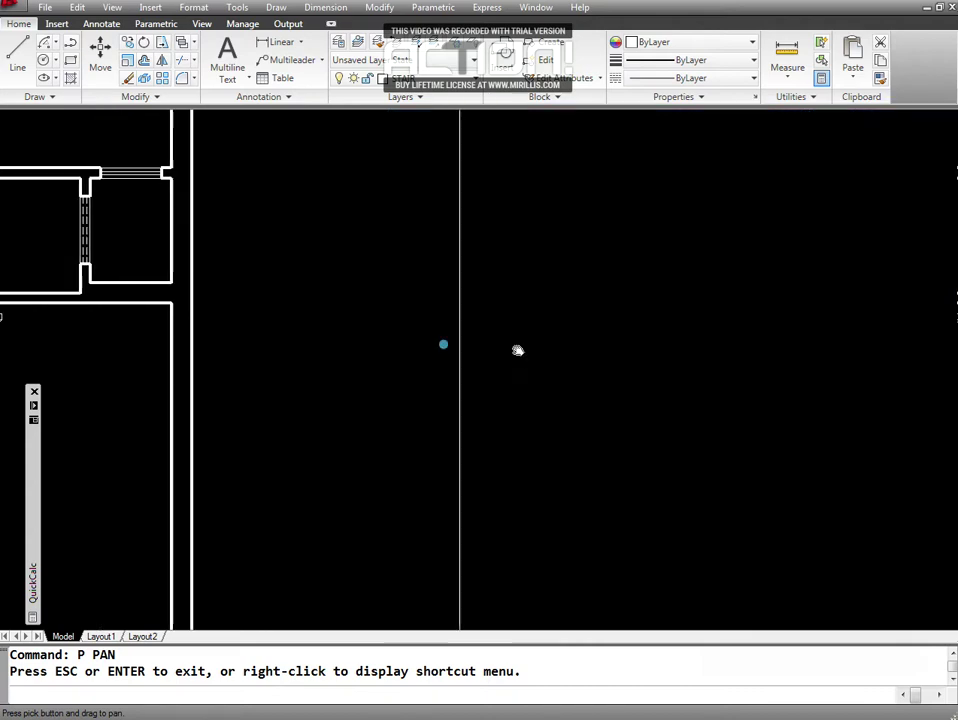
scroll(517, 350, "up", 3)
left_click_drag(600, 297, 731, 295)
left_click_drag(110, 322, 224, 297)
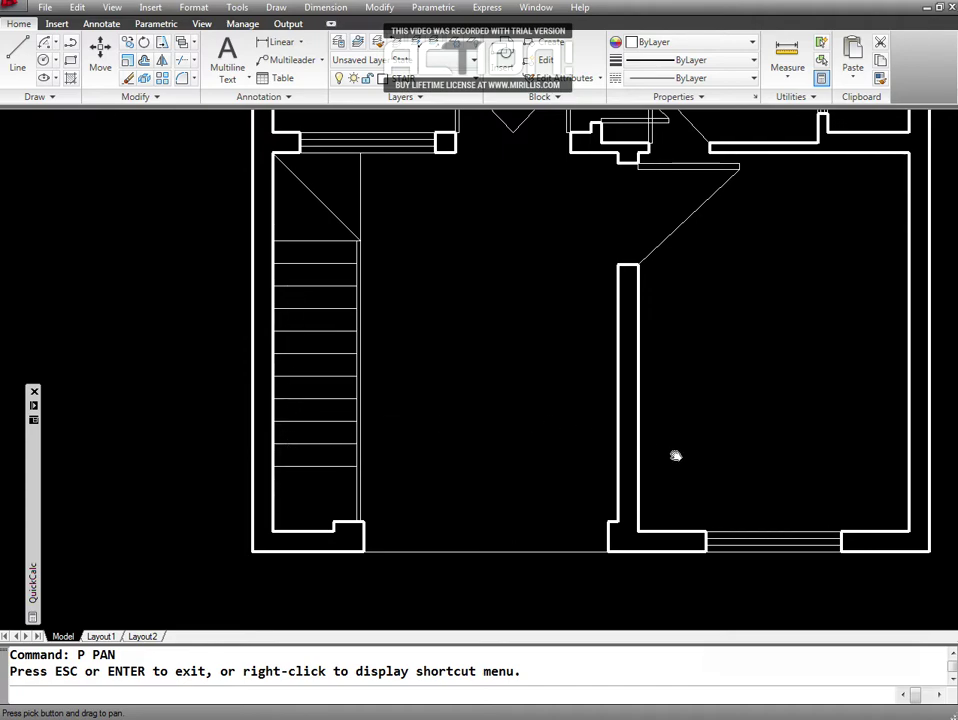
mouse_move(646, 455)
left_mouse_down()
mouse_move(533, 337)
mouse_move(370, 438)
left_mouse_up()
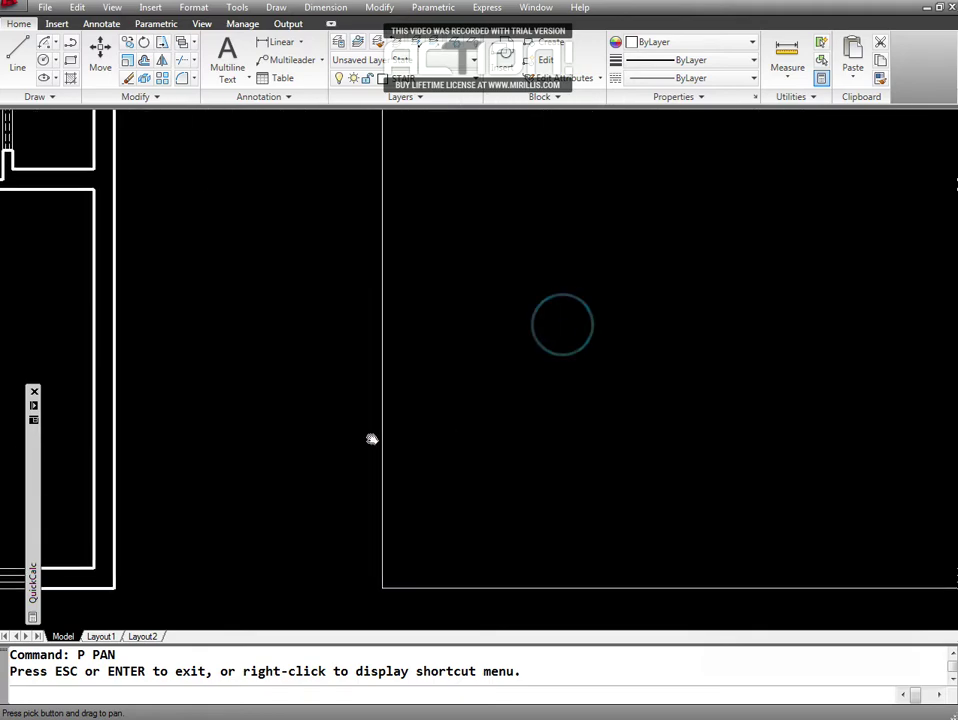
left_click_drag(226, 376, 603, 418)
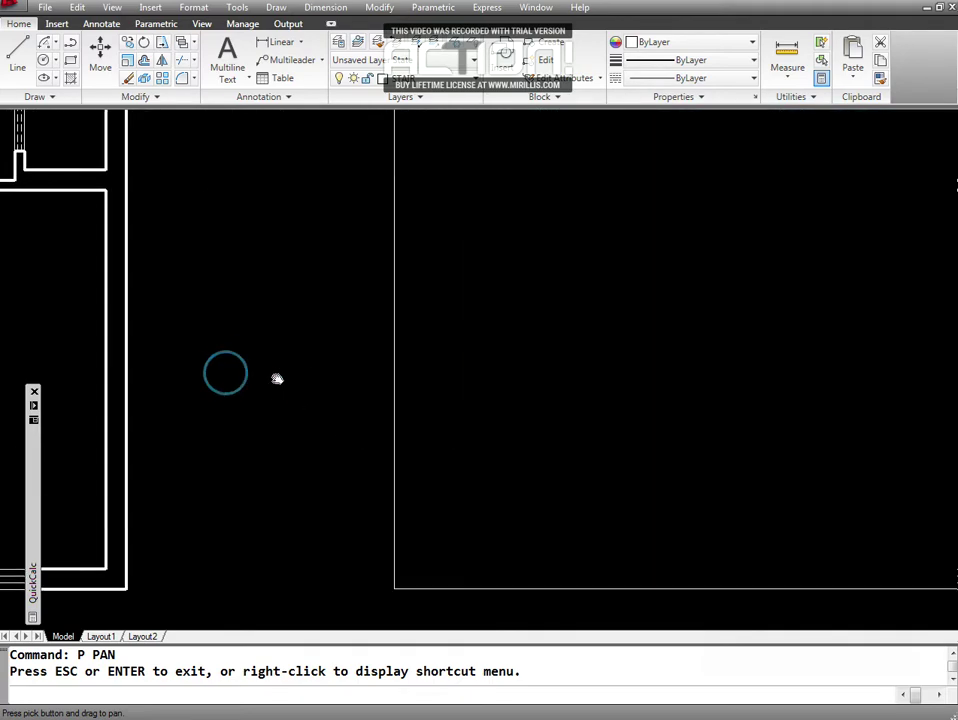
key("Escape")
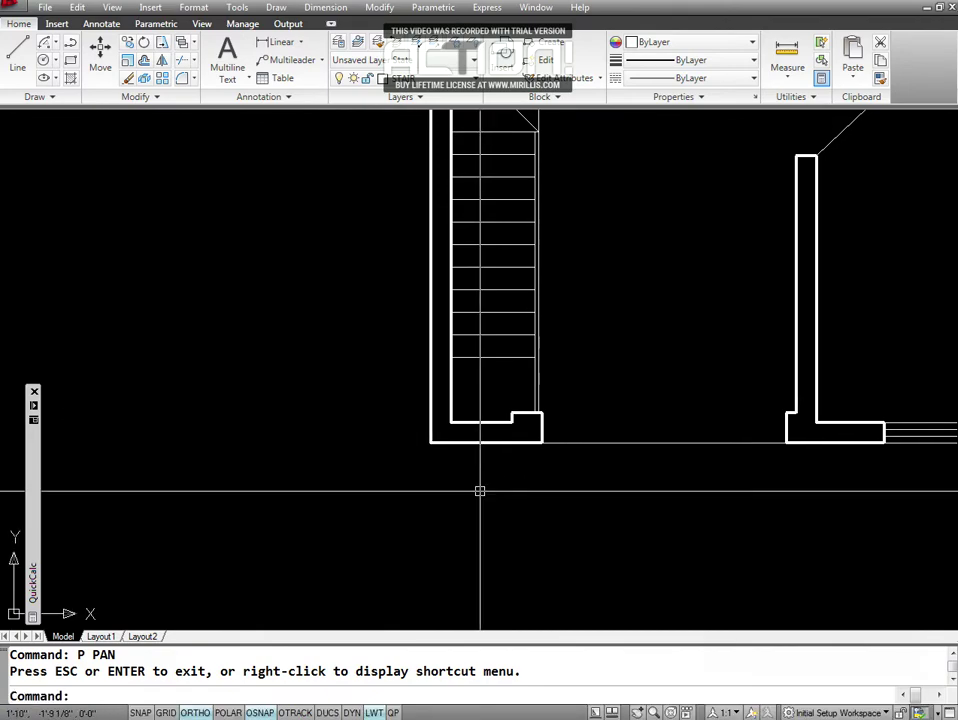
Offset the lowest tread 10 units downward to add one more tread at the stair's foot.
type("o")
key("Return")
type("10")
key("Return")
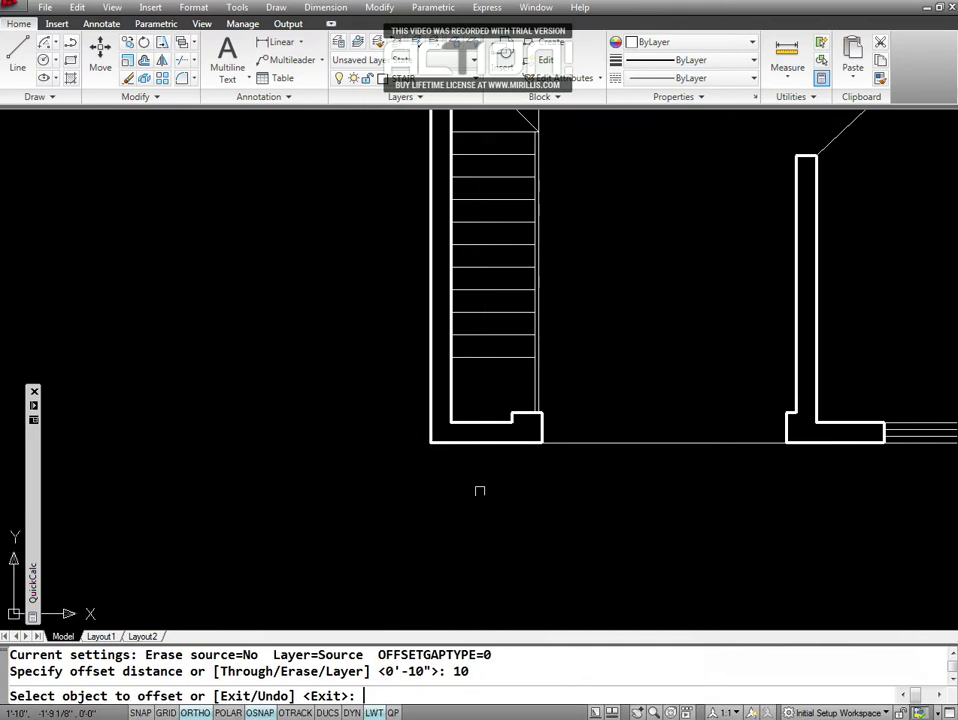
left_click(495, 357)
left_click(478, 388)
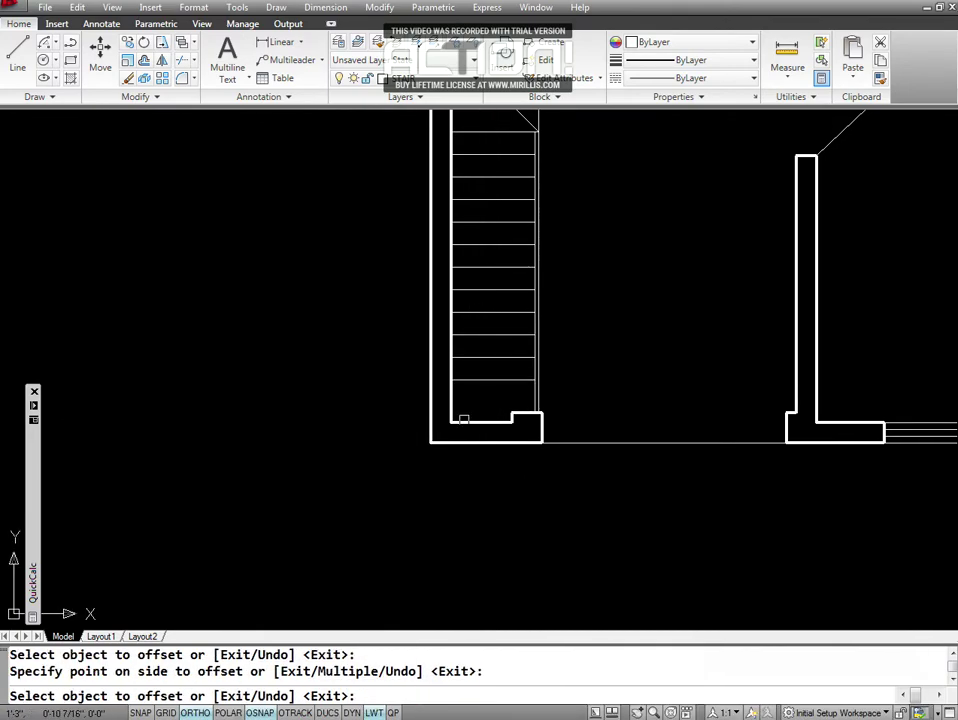
key("Return")
key("Escape")
key("Escape")
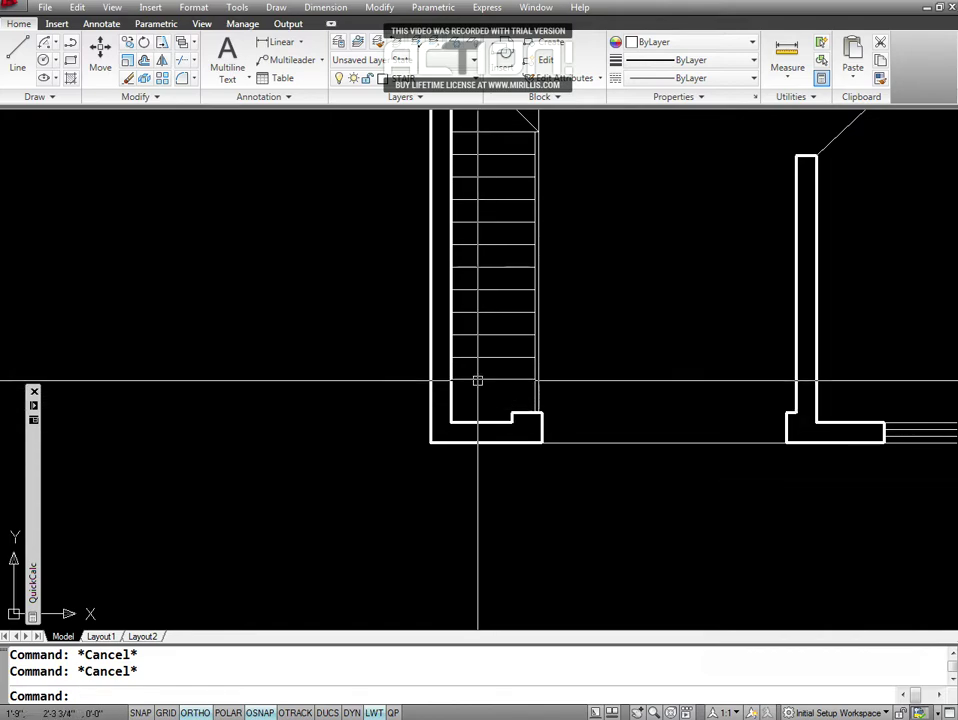
mouse_move(470, 440)
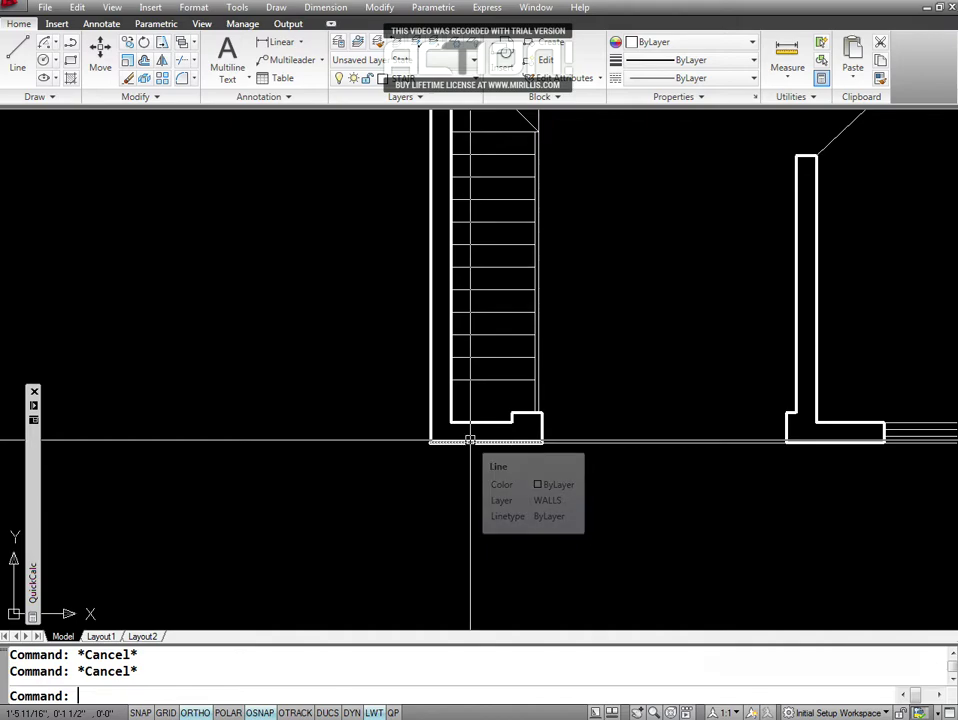
Copy the bottom line below the stair 2' further down.
type("o")
key("Return")
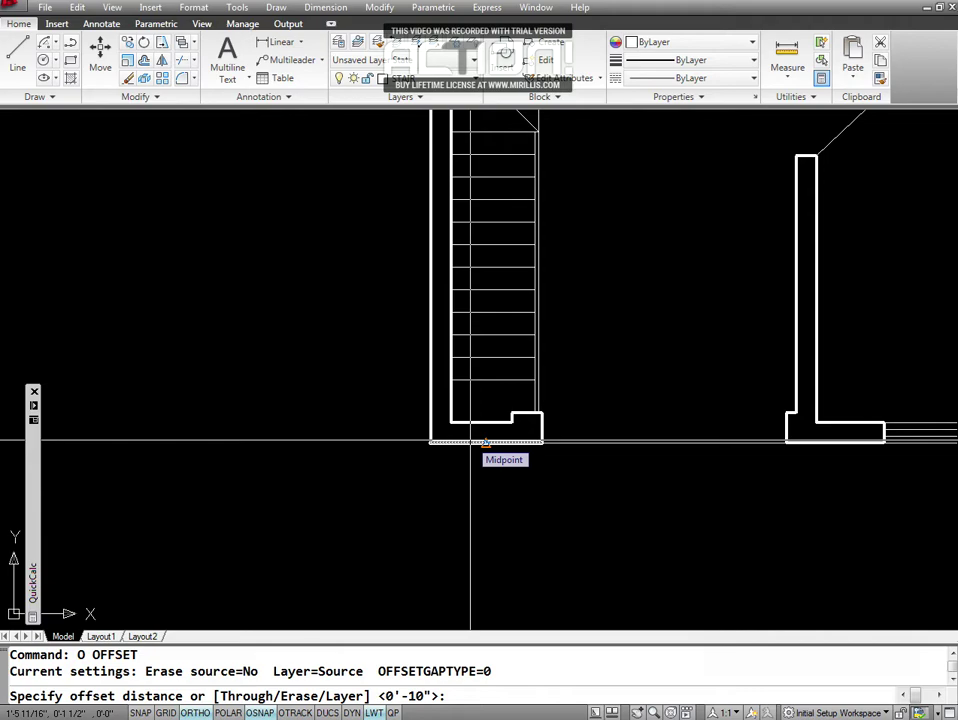
type("2")
type("'")
key("Return")
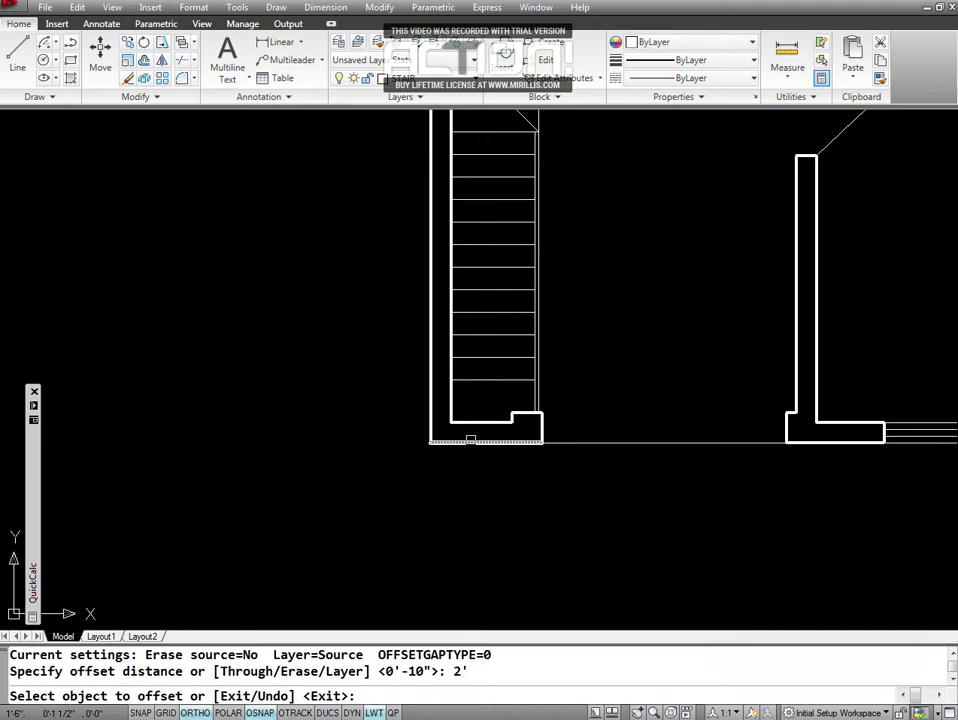
left_click(483, 445)
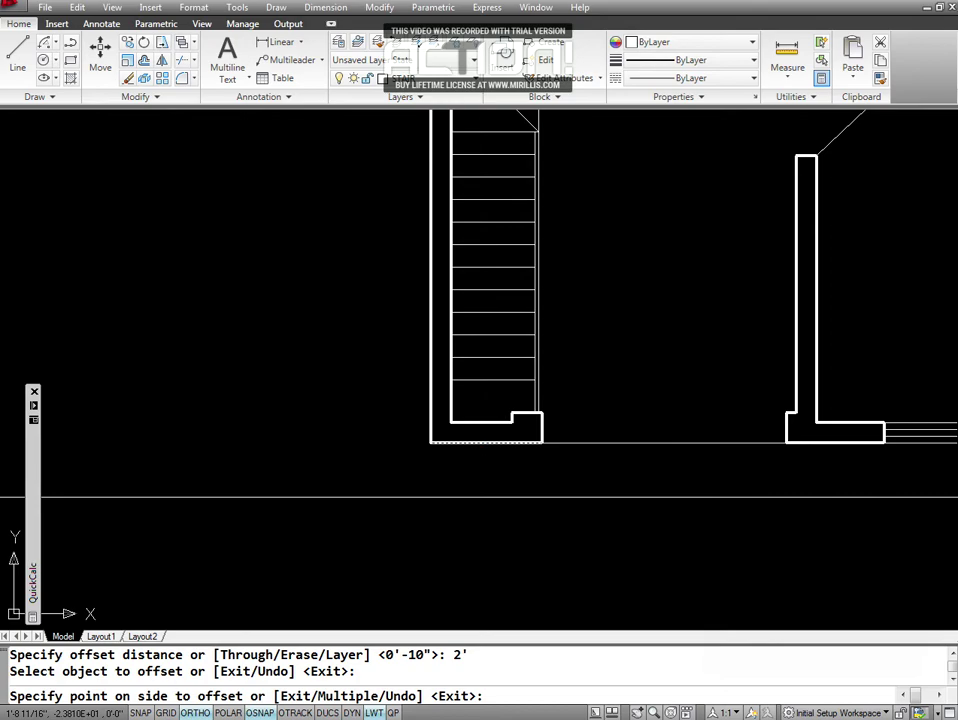
left_click(460, 528)
key("Escape")
key("Escape")
type("DI")
key("Return")
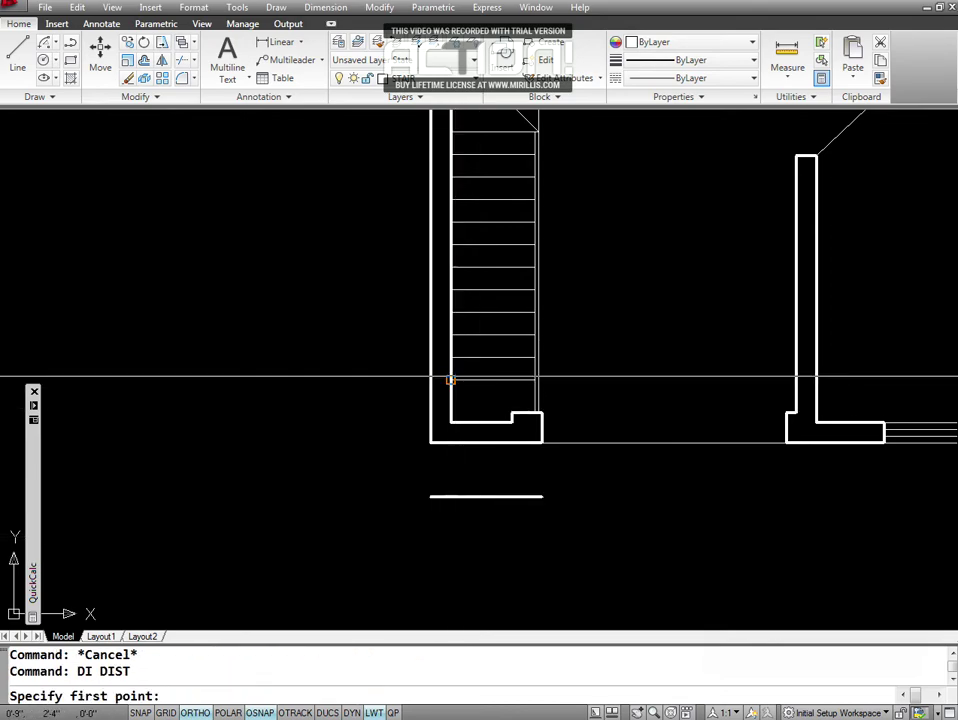
Measure the distance from the stair corner down to the line below.
left_click(449, 421)
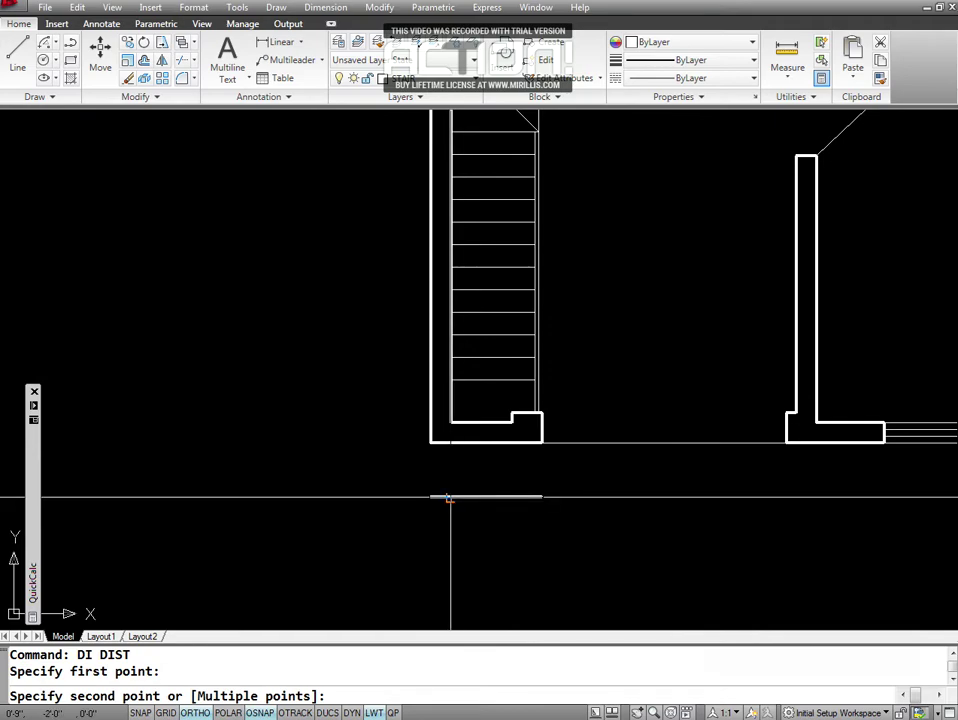
left_click(449, 497)
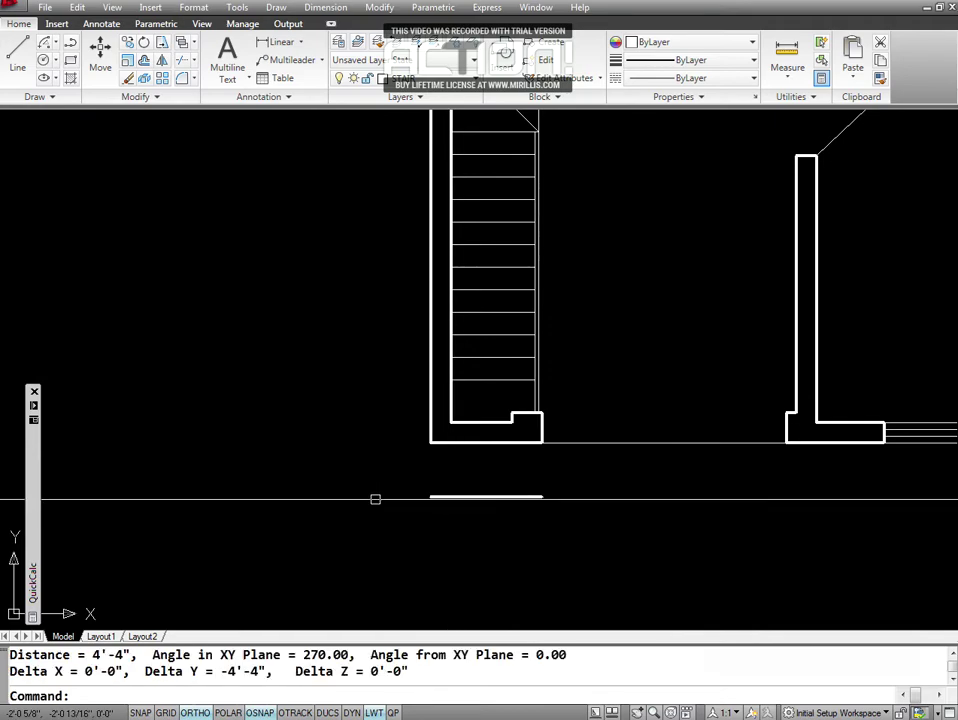
key("Escape")
key("Escape")
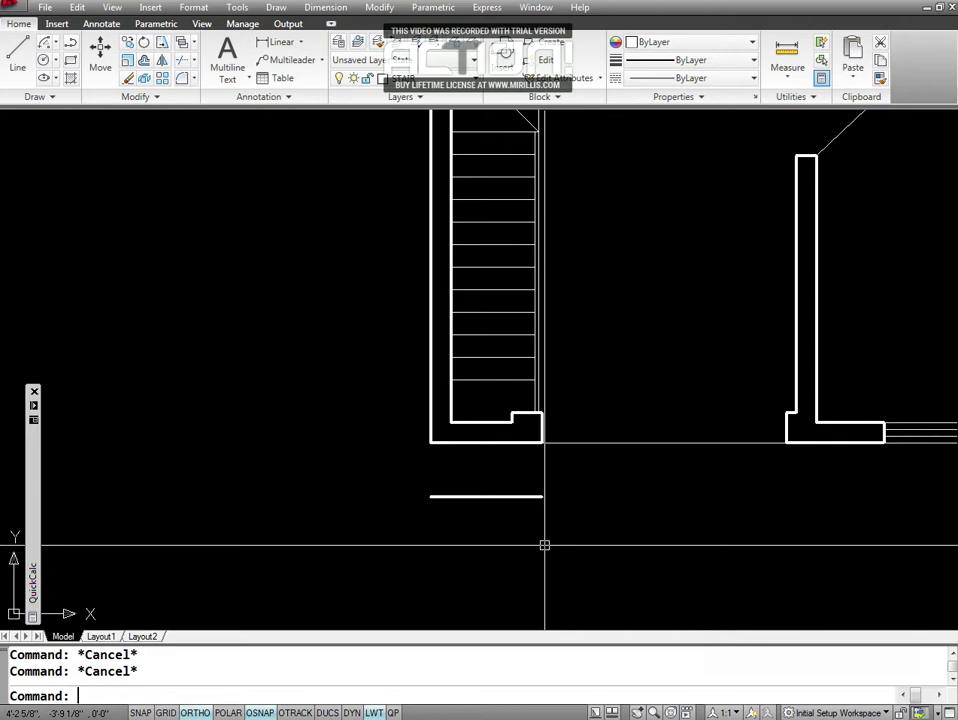
Move the short horizontal line down 1.5 units.
type("m")
key("Return")
left_click(527, 483)
left_click(505, 516)
key("Return")
left_click(493, 526)
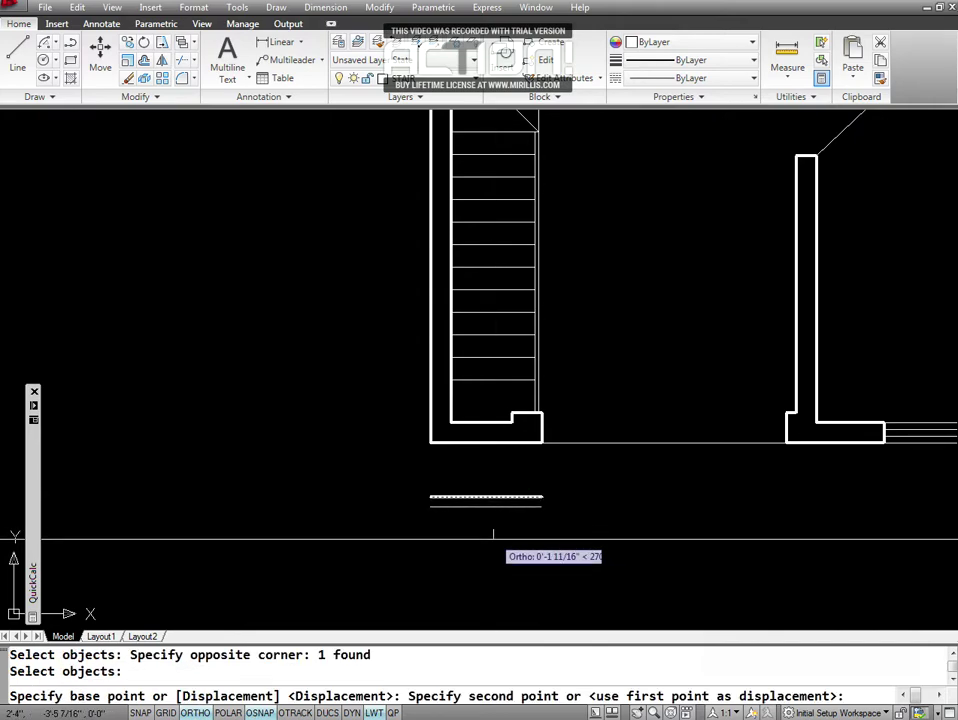
type("1.5")
key("Escape")
key("Escape")
type("m")
key("Return")
left_click(465, 488)
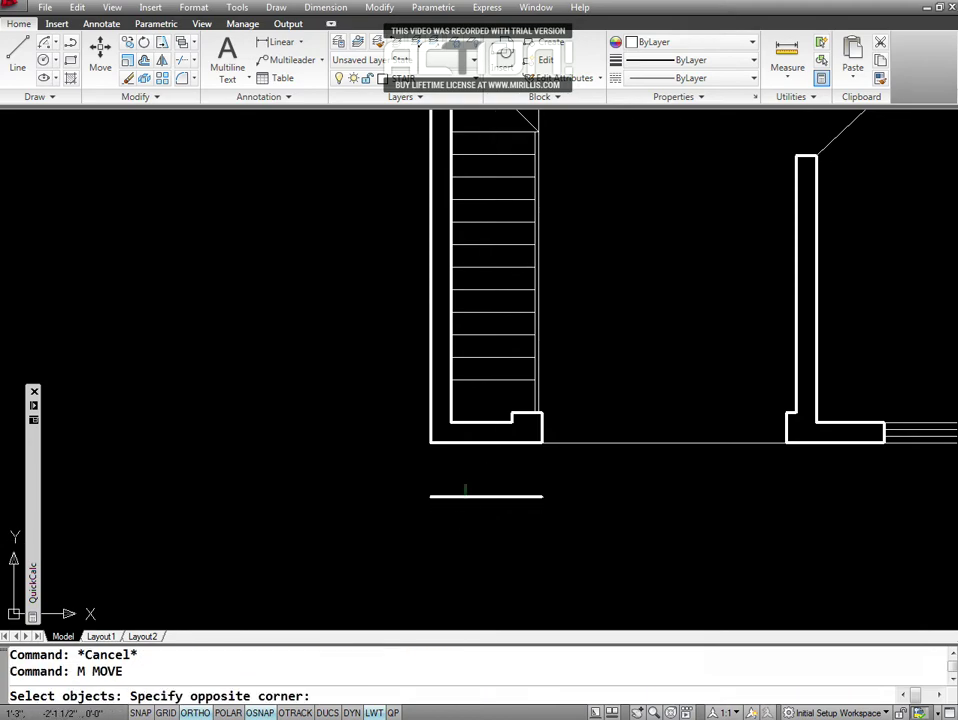
left_click(462, 507)
key("Return")
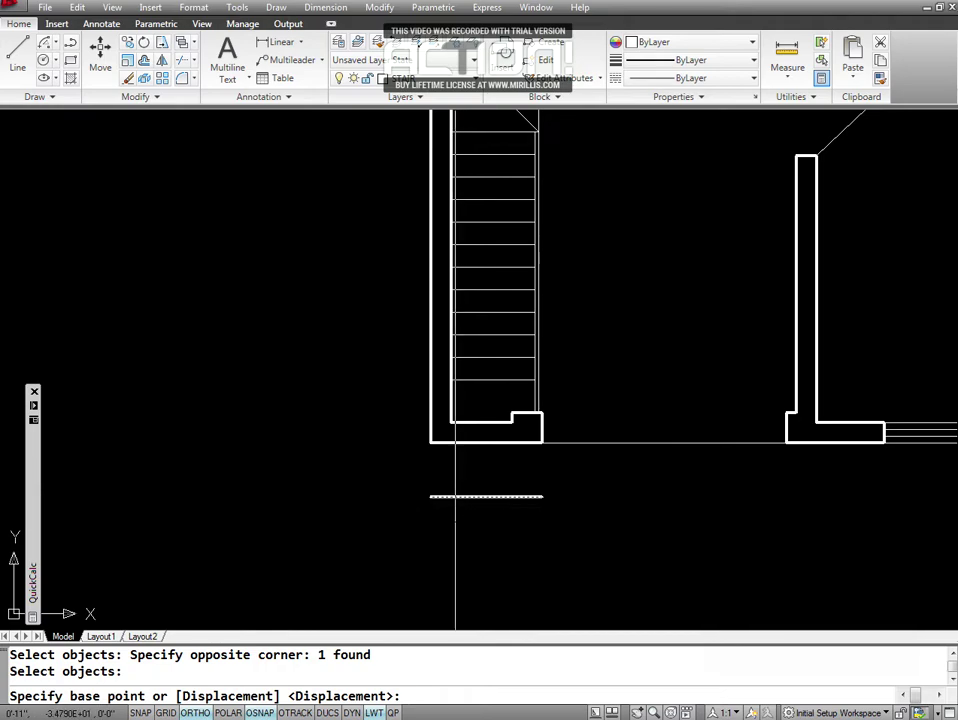
left_click(455, 522)
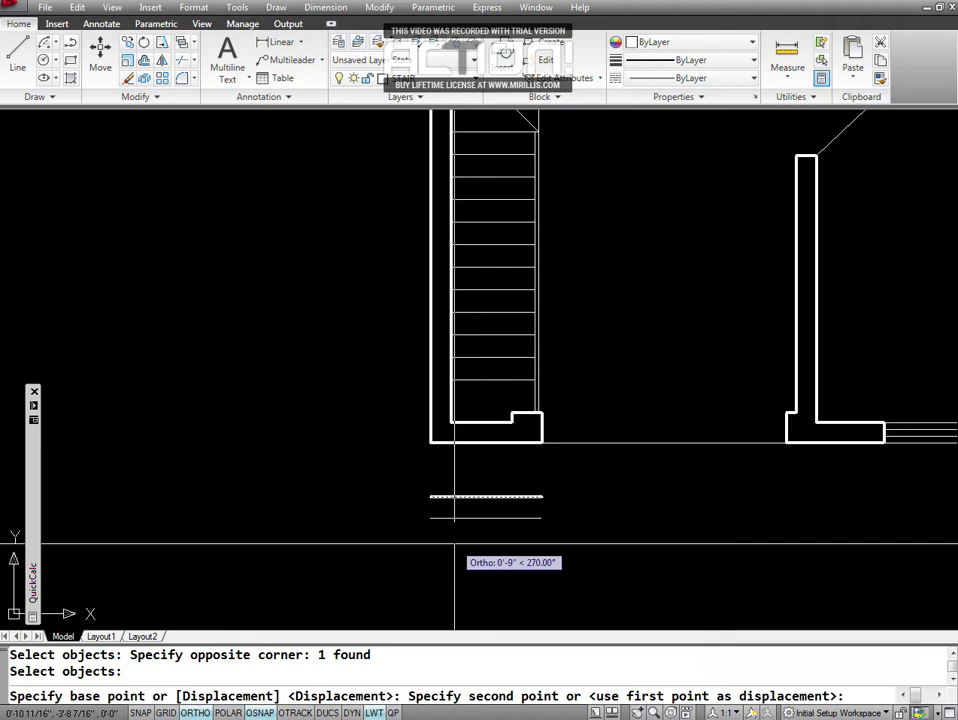
type("1.5")
key("Return")
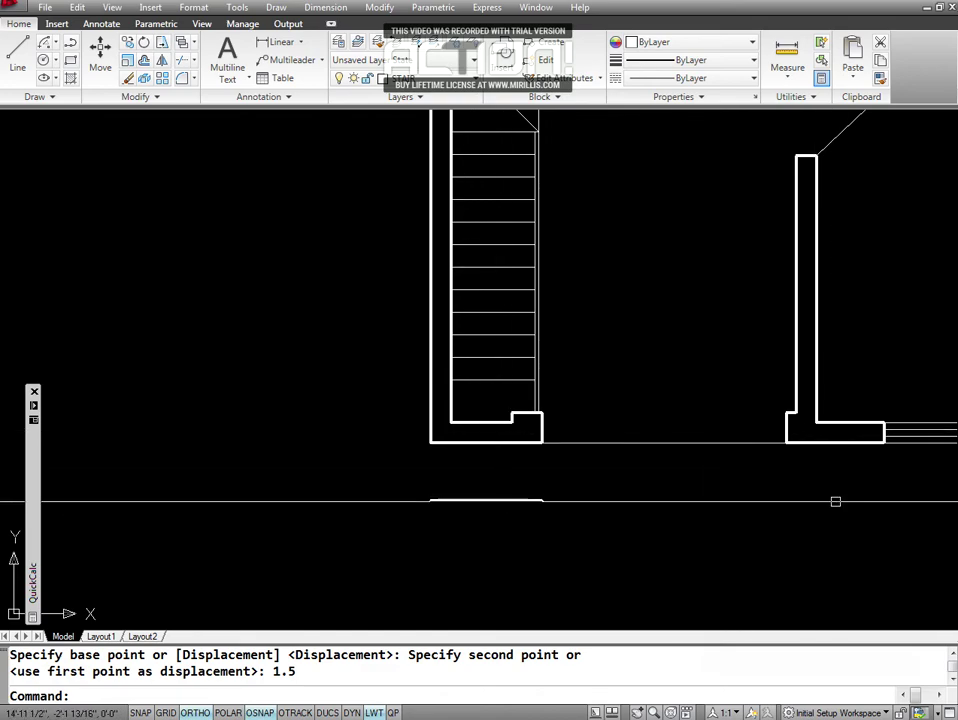
key("Escape")
key("Escape")
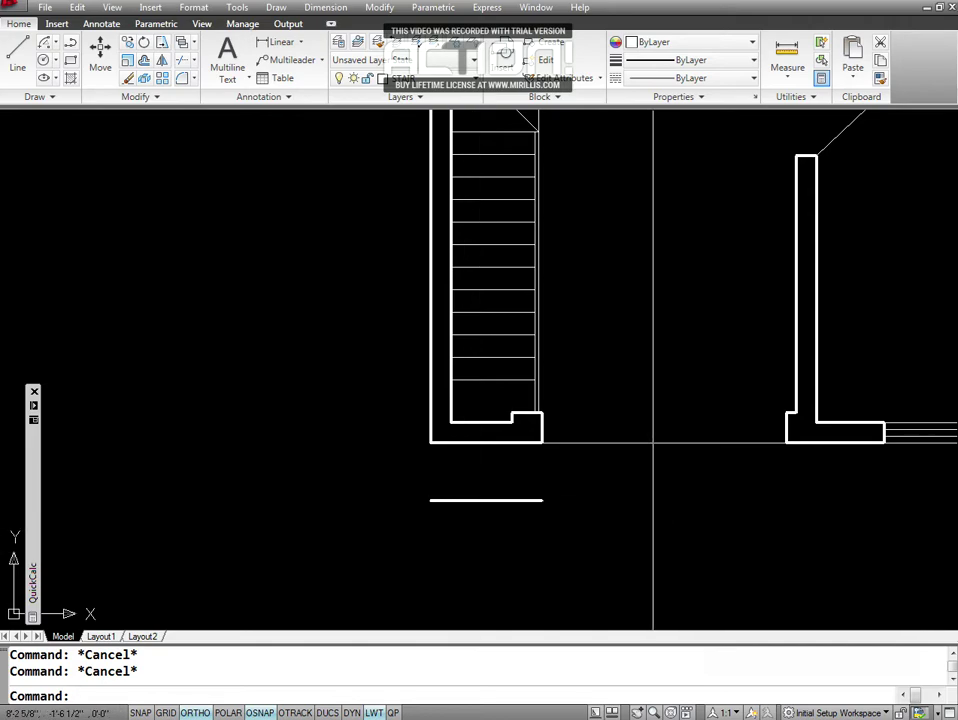
Extend the stair's bottom line across to the right wall's inner edge.
type("EX")
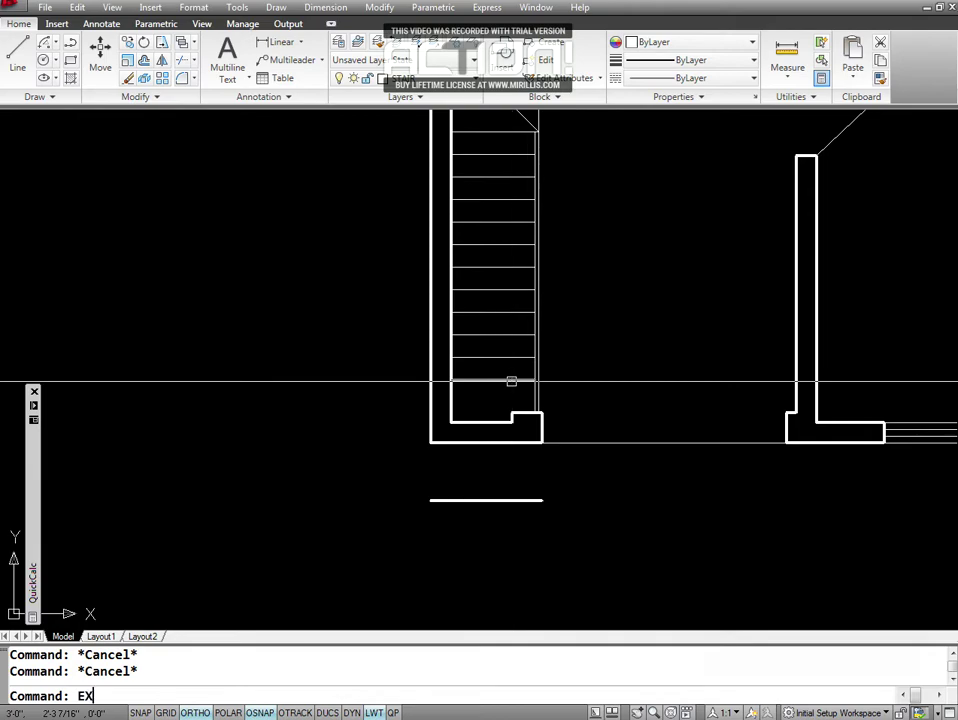
key("Return")
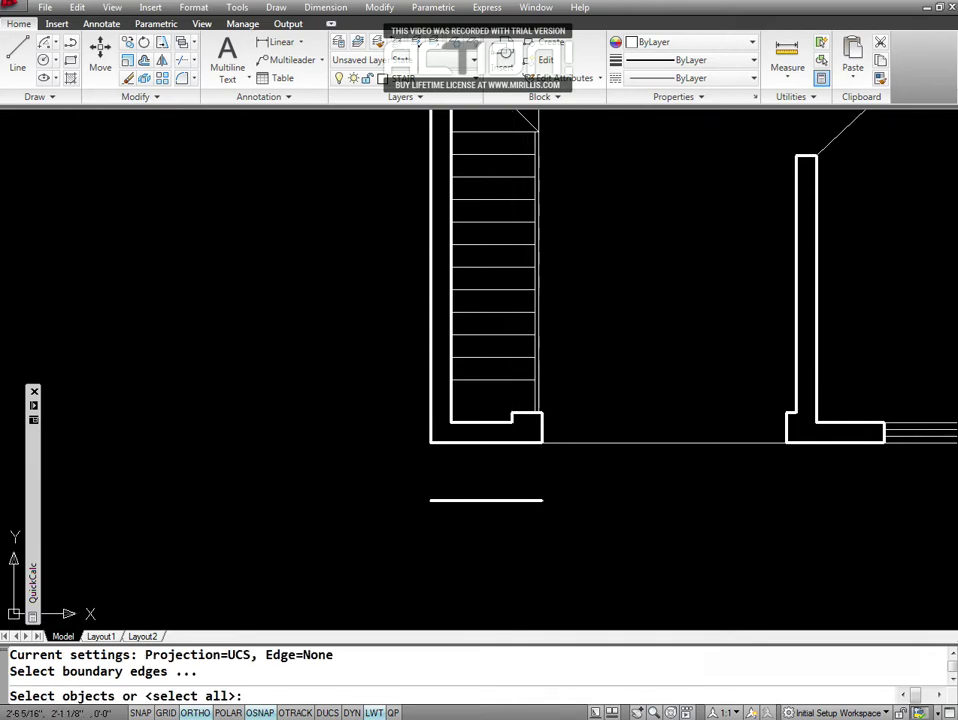
key("Escape")
key("Escape")
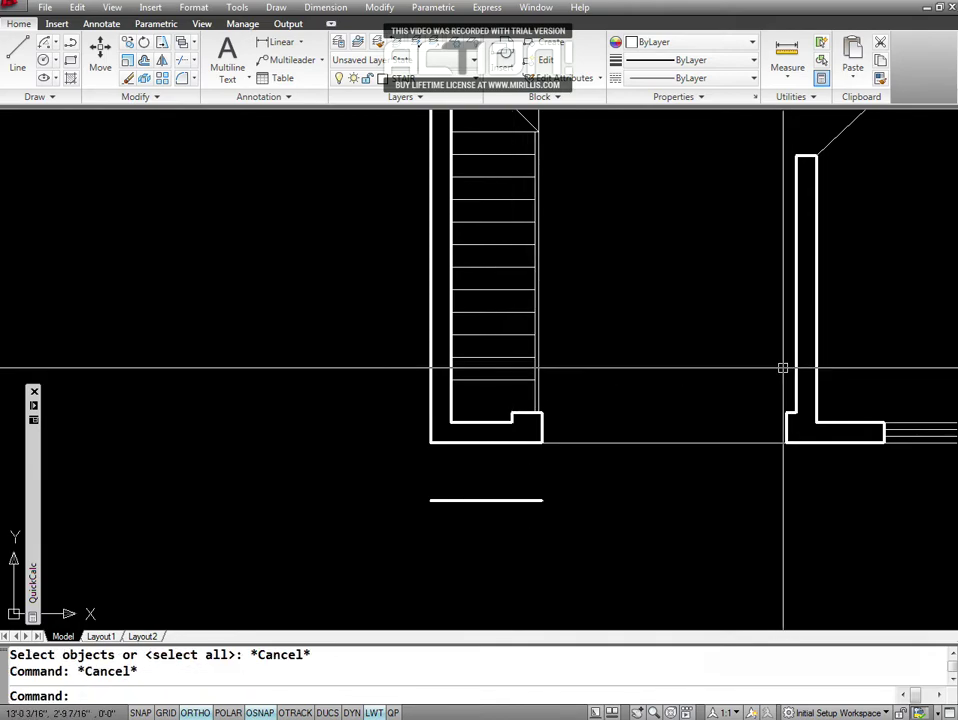
key("Escape")
type("EX")
key("Return")
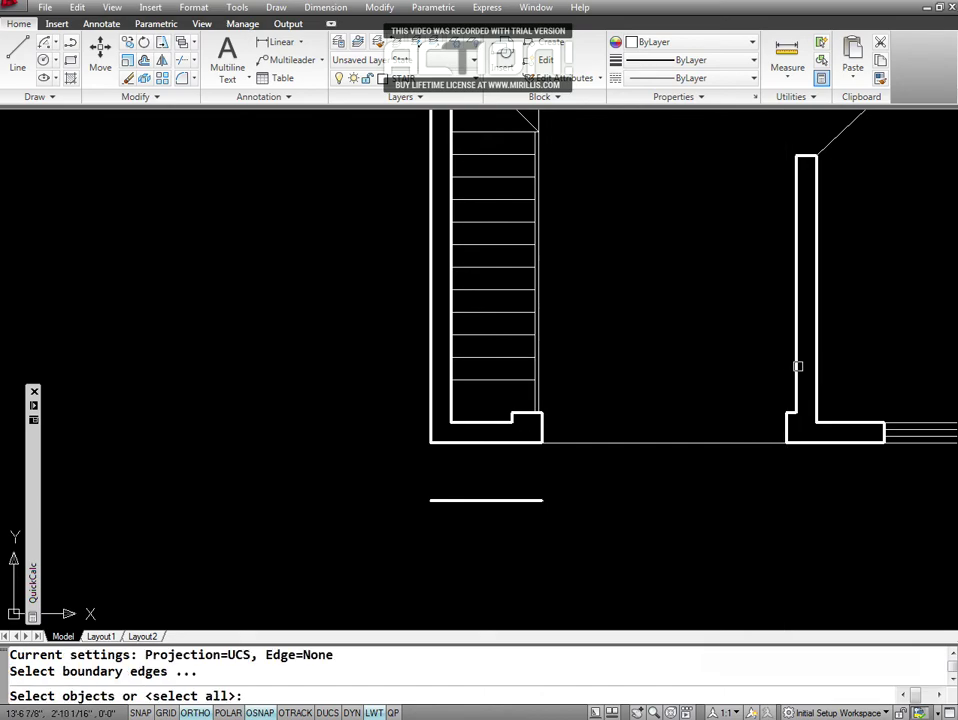
left_click(797, 366)
key("Return")
left_click(512, 381)
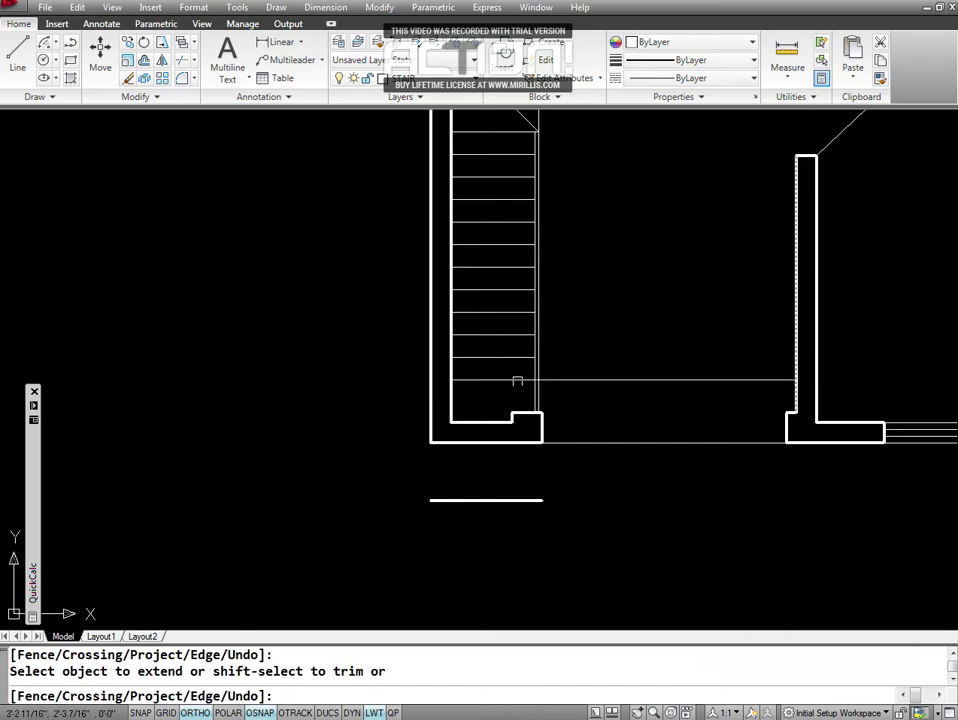
key("Return")
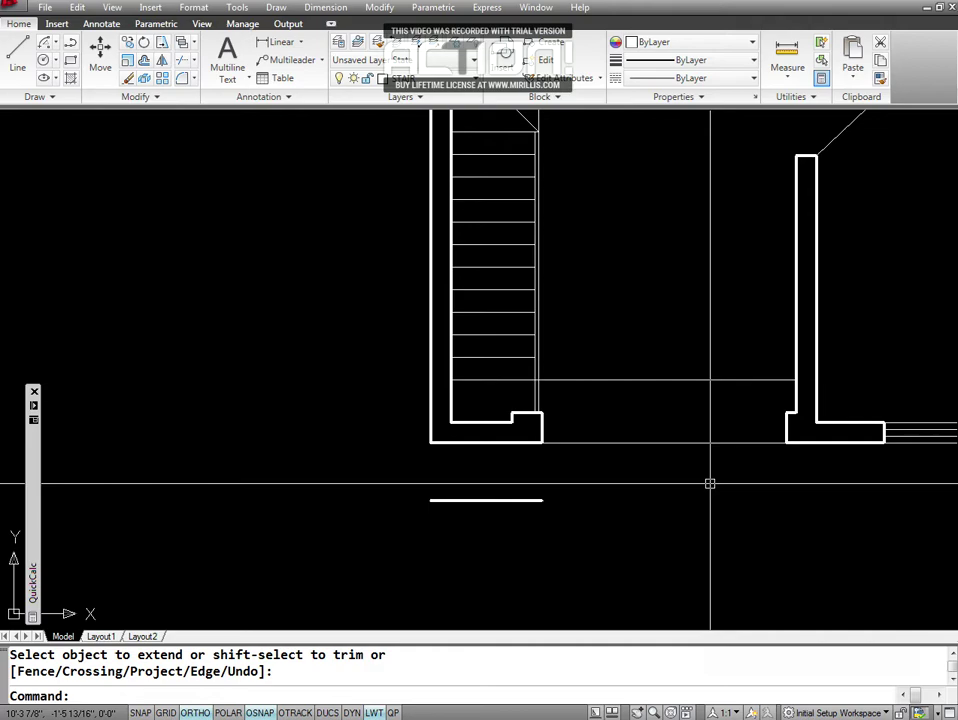
key("Escape")
key("Escape")
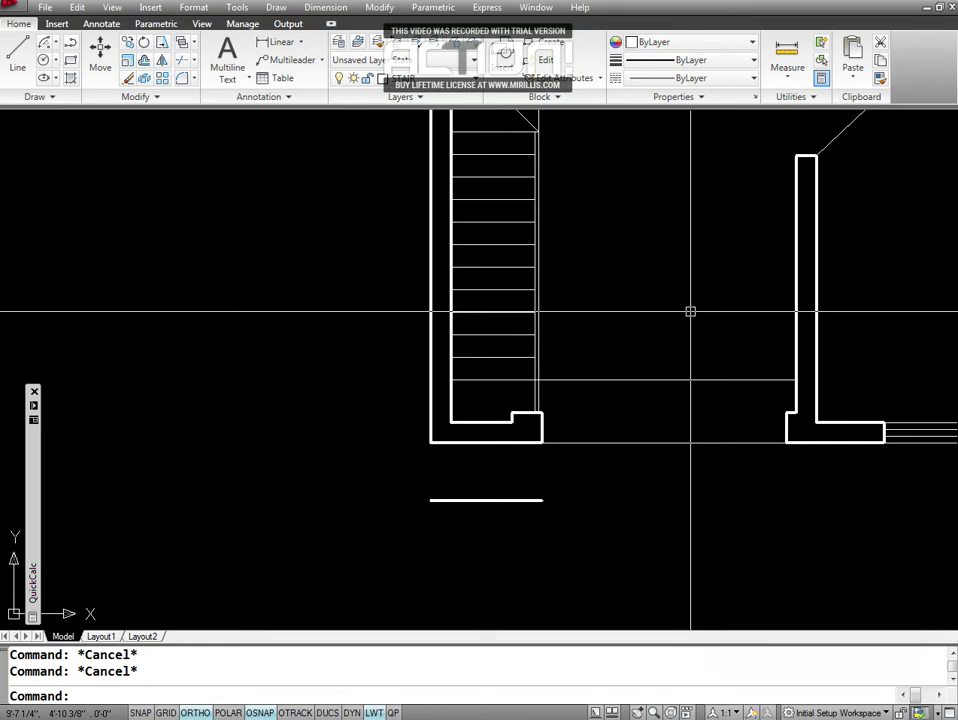
Offset the right-hand wall 3'3" toward the porch.
type("O")
key("Return")
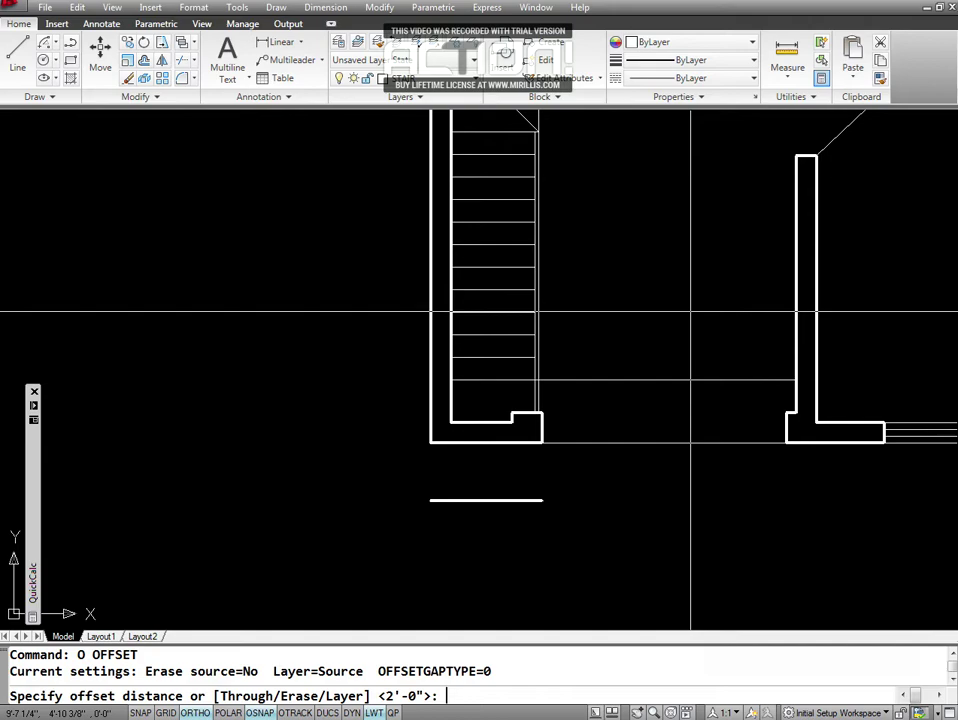
type("3'3")
key("Return")
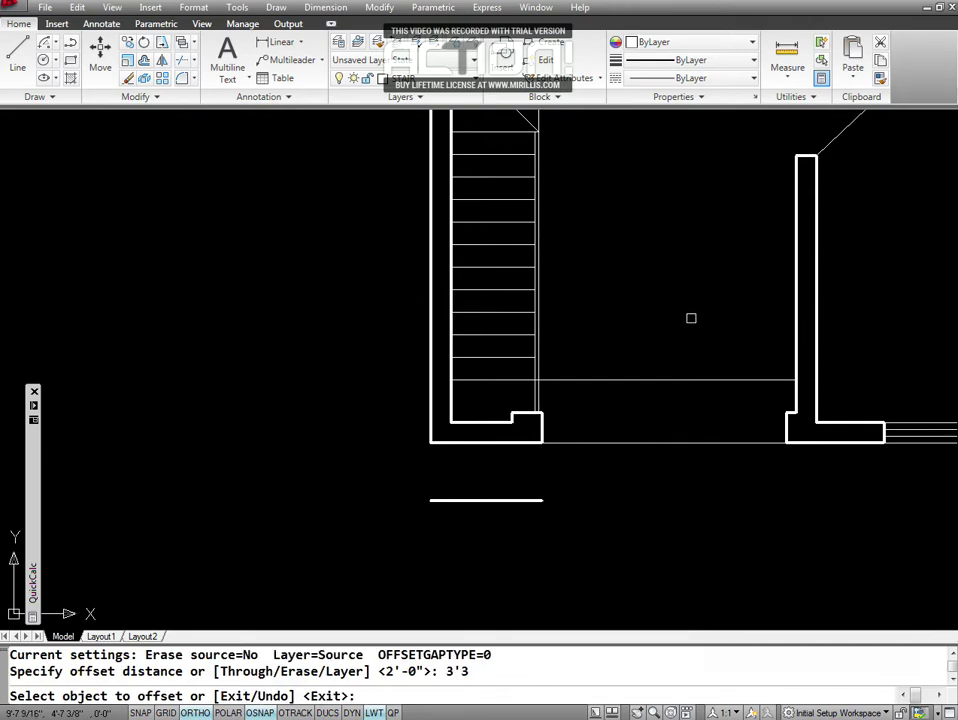
left_click(795, 237)
left_click(703, 259)
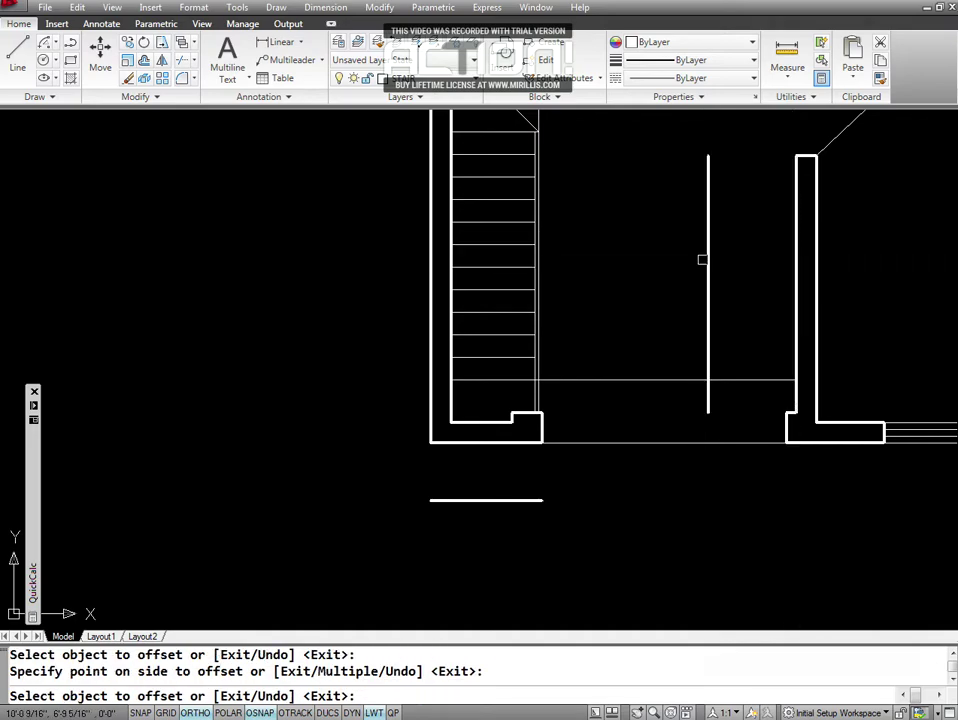
key("Escape")
key("Escape")
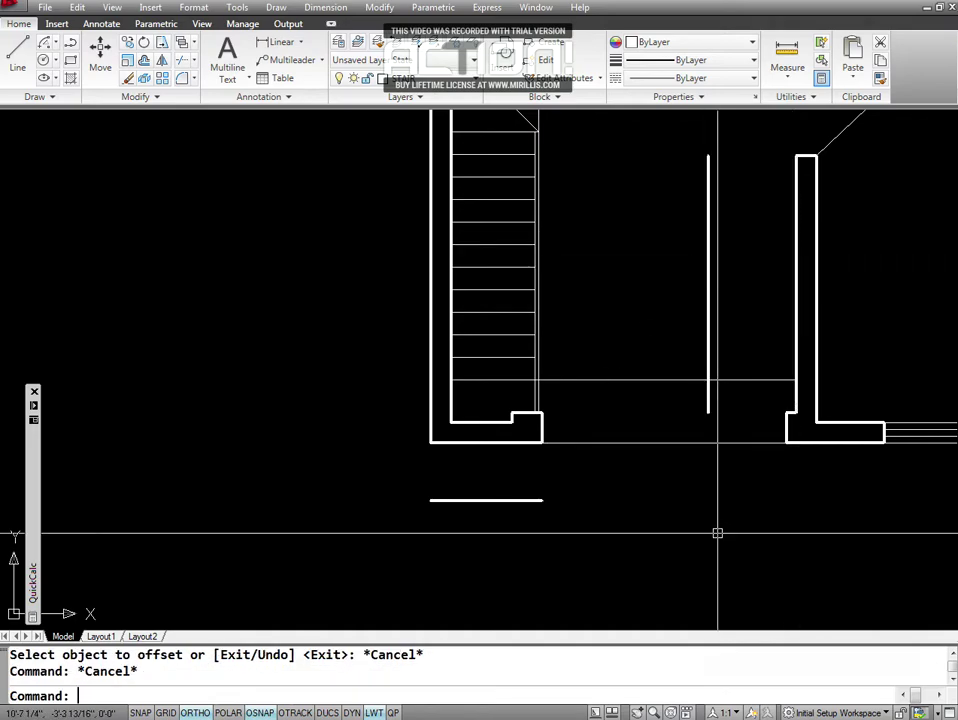
Give the new vertical line and the bottom line the landing line's thin style with MATCHPROP.
type("MA")
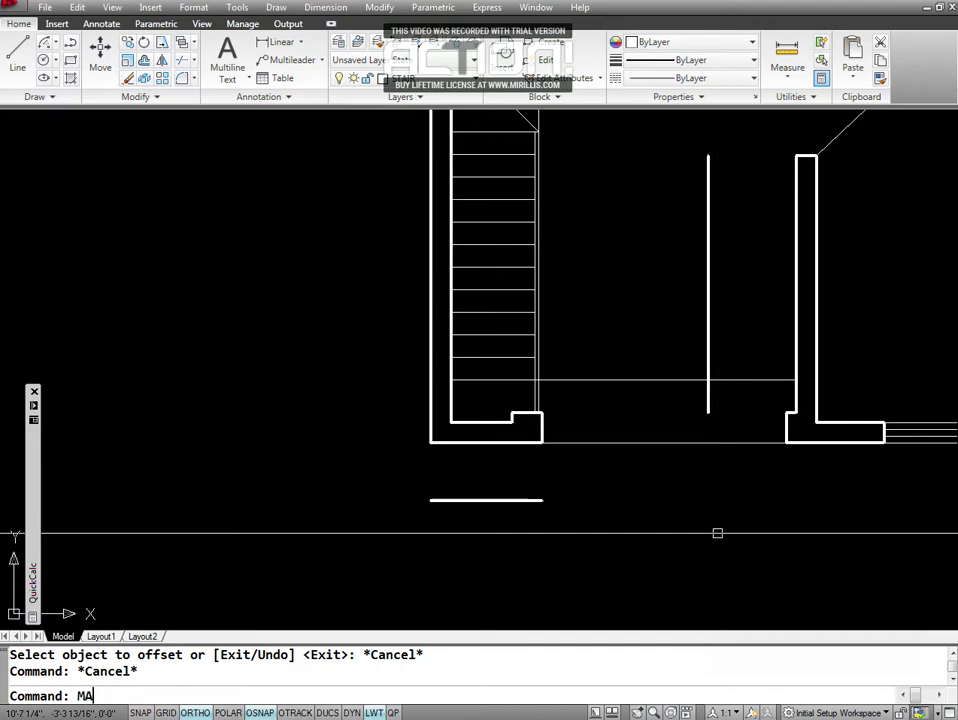
key("Return")
left_click(695, 379)
left_click(723, 325)
left_click(509, 530)
left_click(490, 470)
left_click(455, 534)
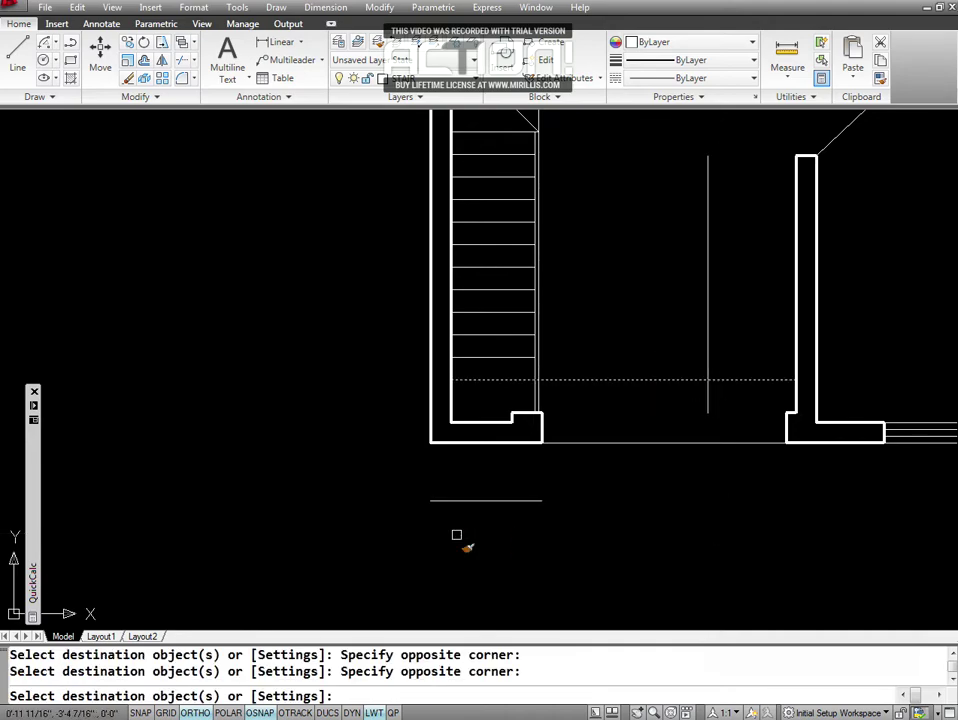
key("Return")
key("Escape")
key("Escape")
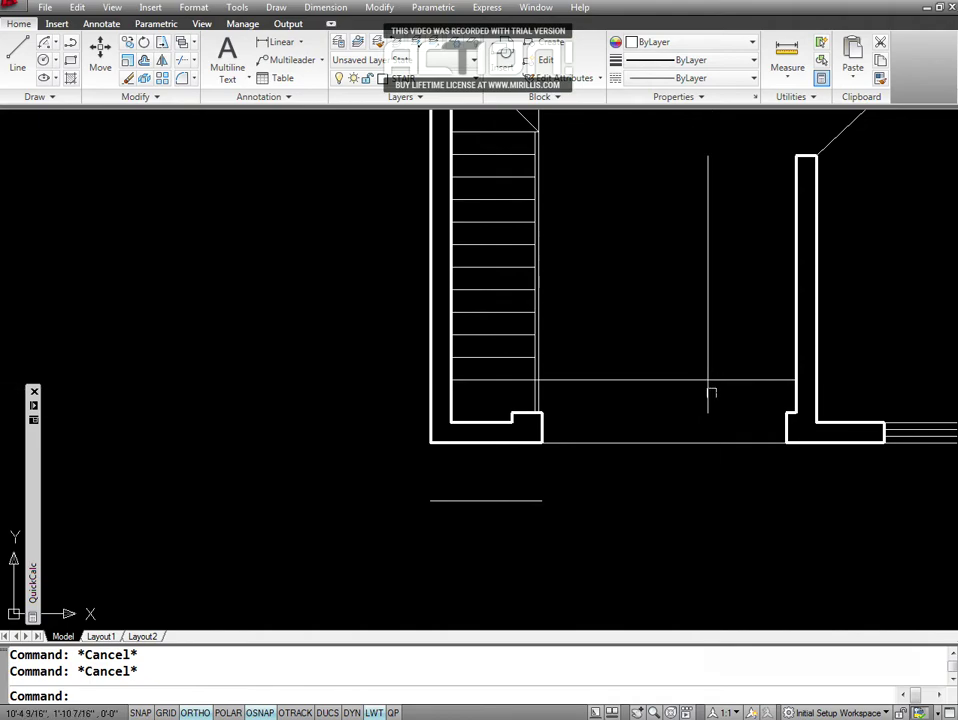
Trim the new vertical line so it stops at the landing line.
type("TR")
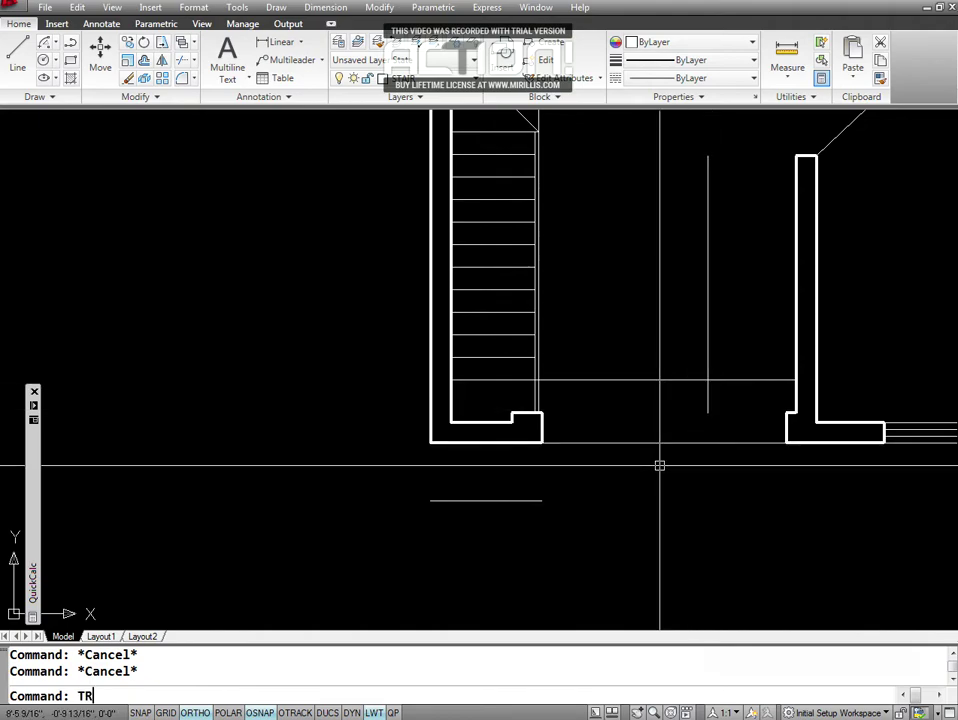
key("Return")
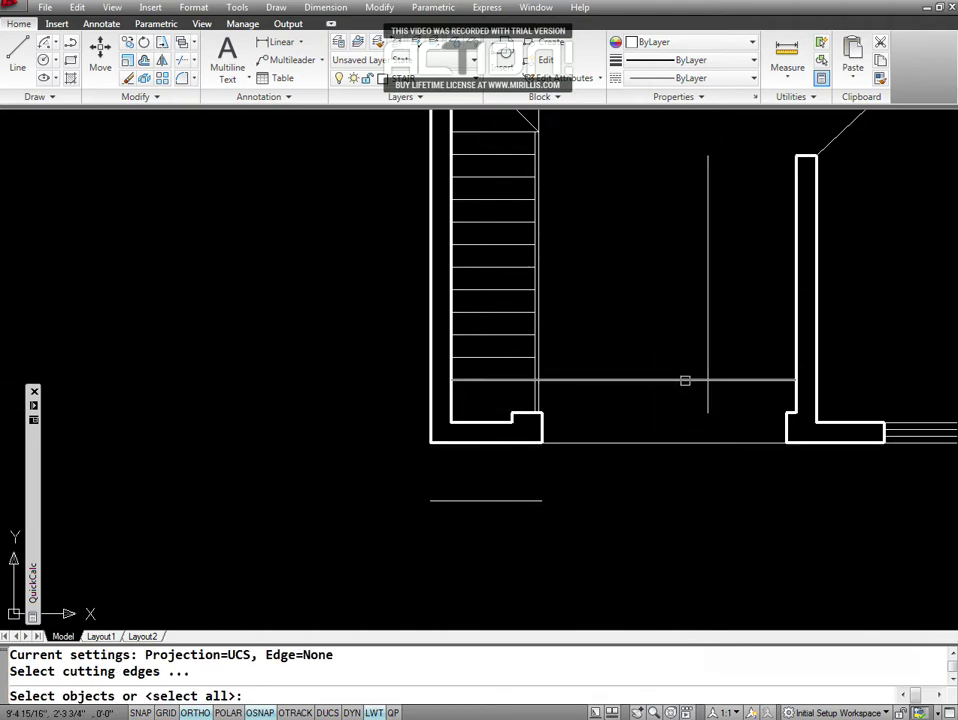
left_click(692, 380)
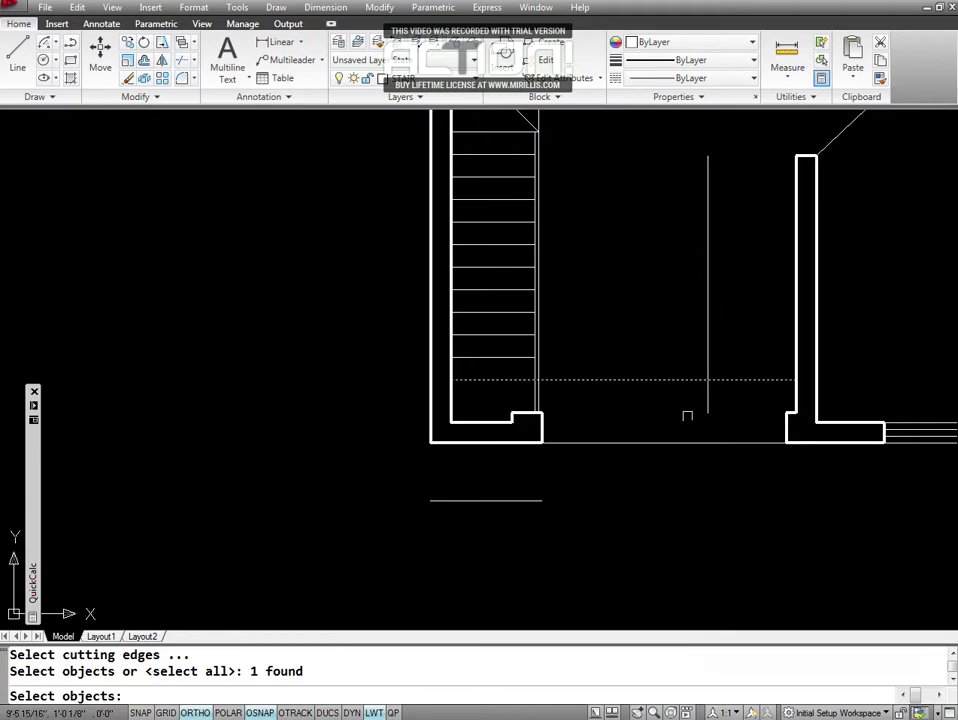
key("Return")
key("Escape")
key("Escape")
type("TR")
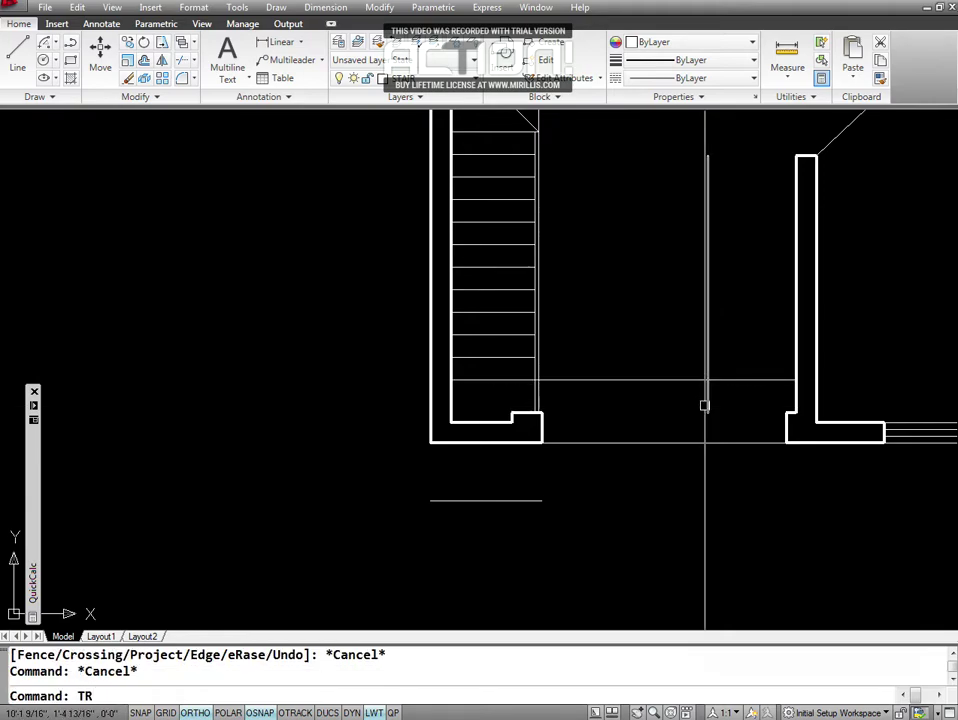
key("Return")
key("Return")
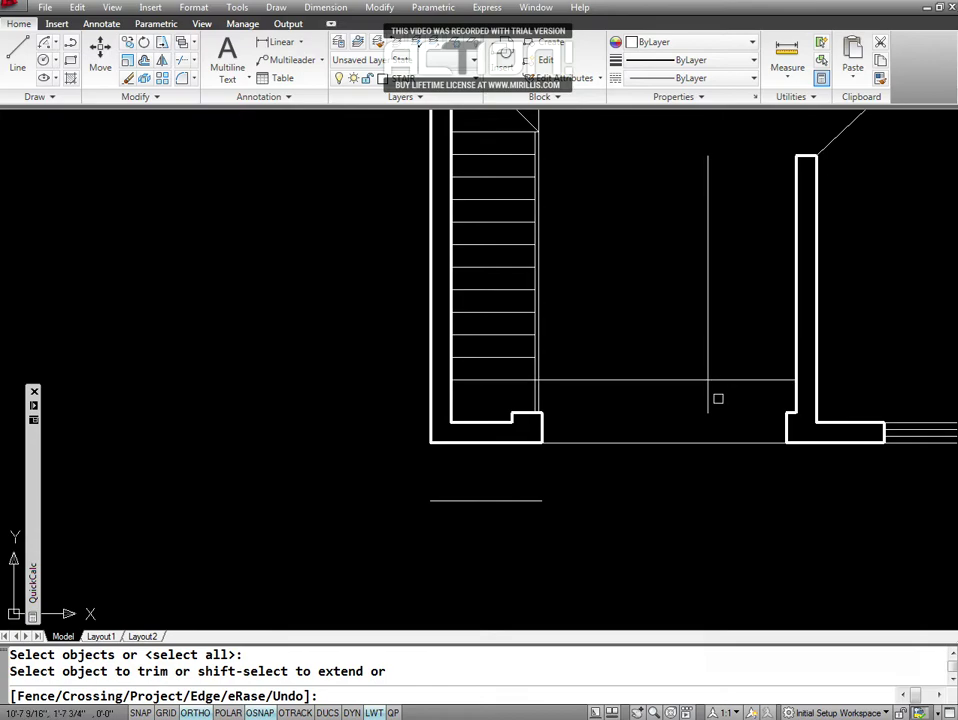
left_click(708, 403)
key("Escape")
key("Escape")
key("Escape")
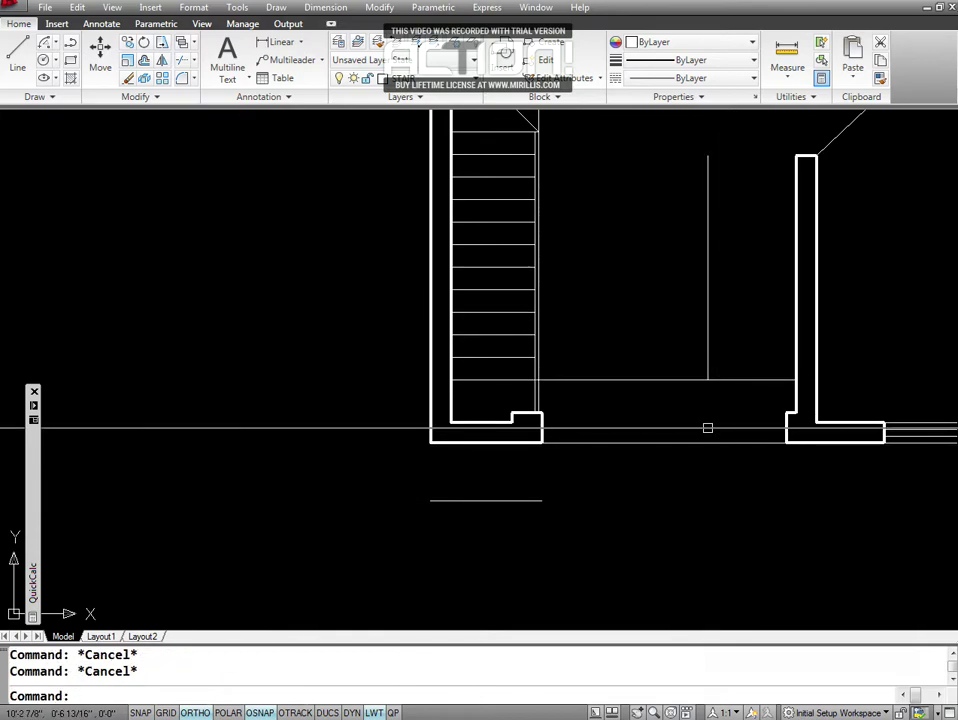
type("P")
key("Return")
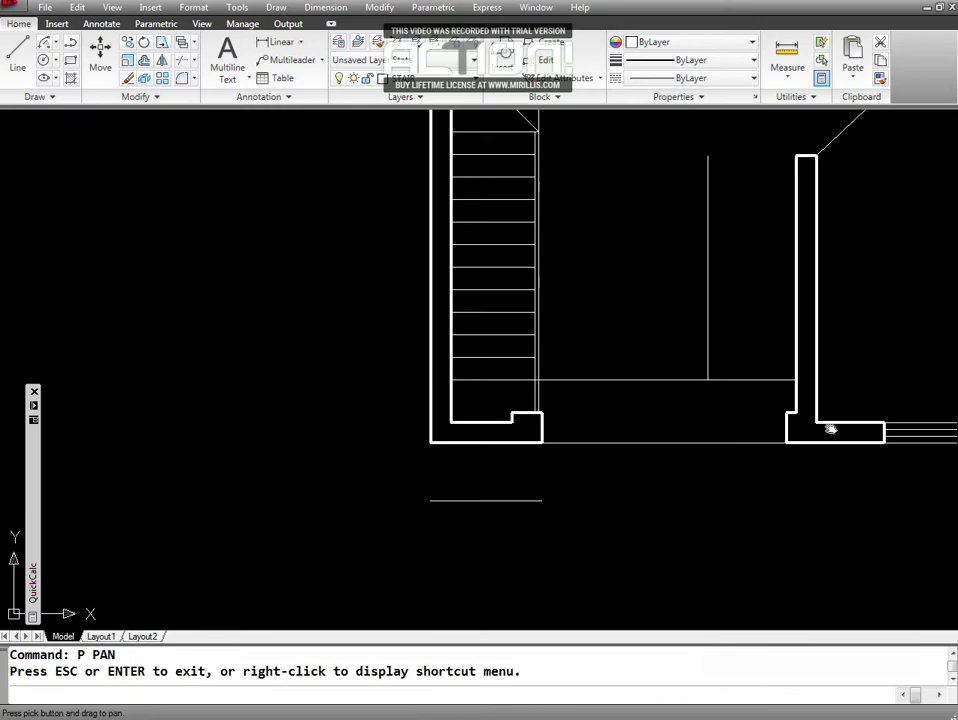
Pan across the plan to bring the porch and stair walls back into view.
left_click_drag(825, 430, 640, 441)
left_click_drag(834, 391, 413, 448)
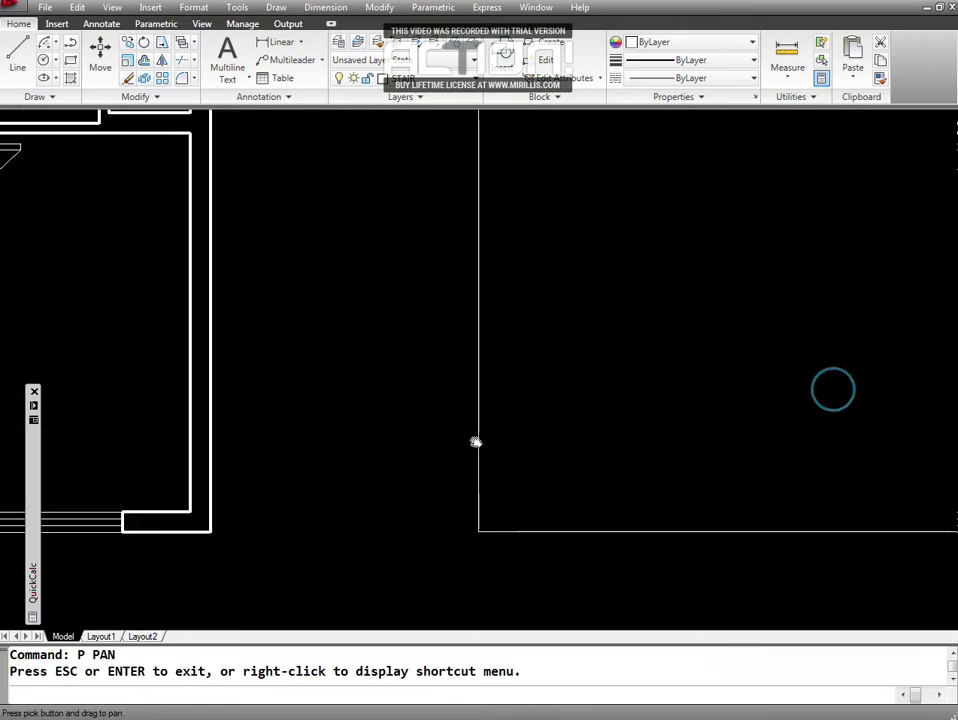
left_click_drag(702, 437, 620, 512)
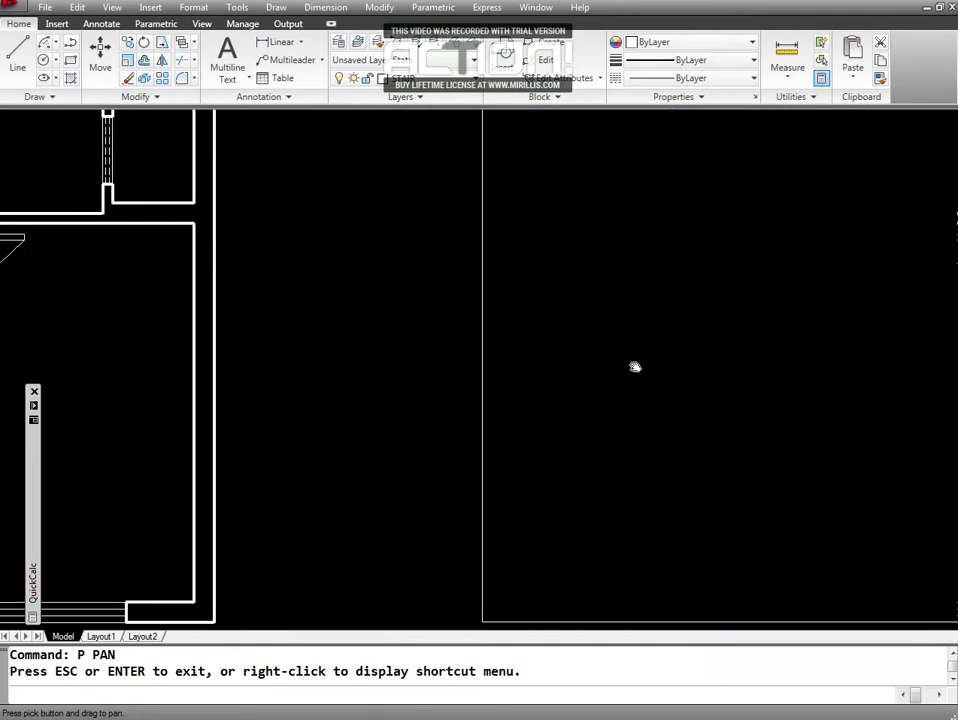
mouse_move(635, 368)
left_mouse_down()
mouse_move(697, 389)
mouse_move(504, 461)
mouse_move(520, 490)
left_mouse_up()
key("Escape")
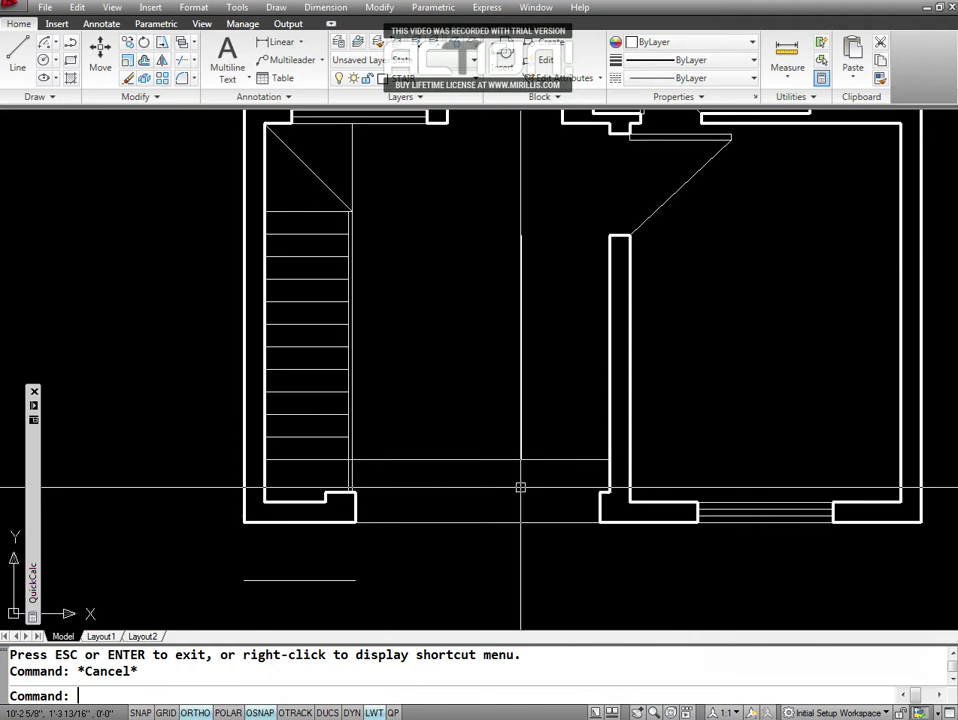
key("Escape")
Offset the middle vertical line 1.5 units to the right.
type("o")
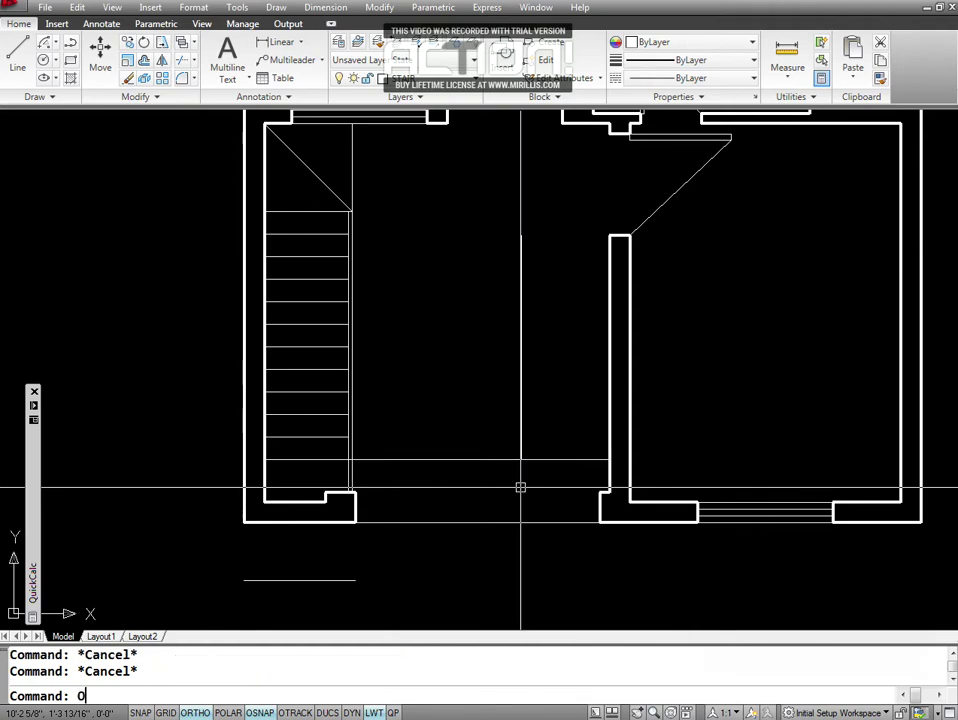
key("Return")
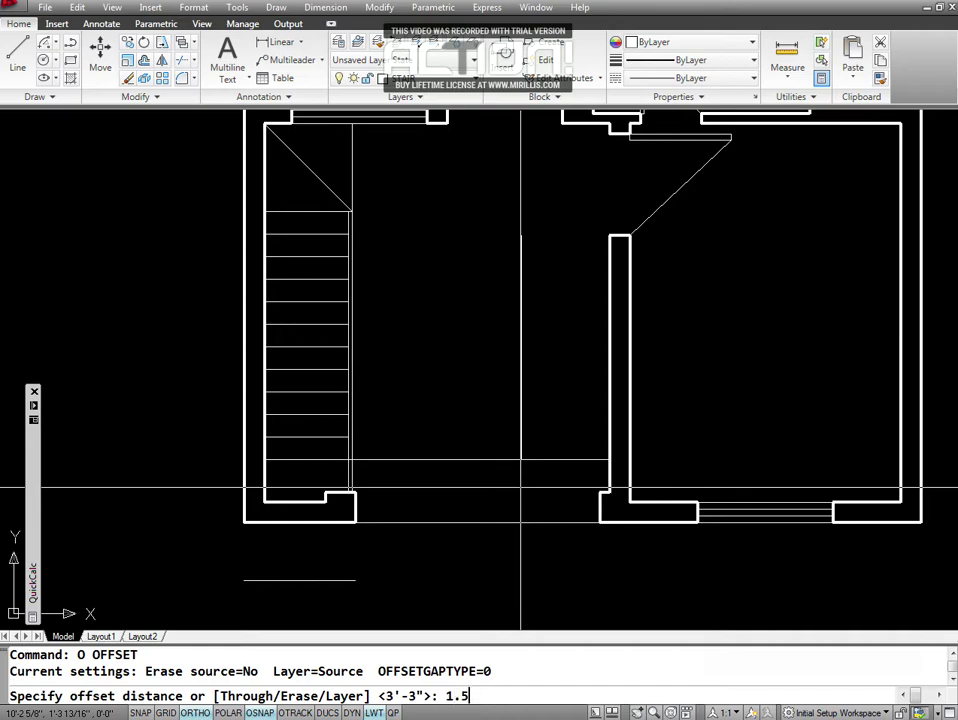
key("Return")
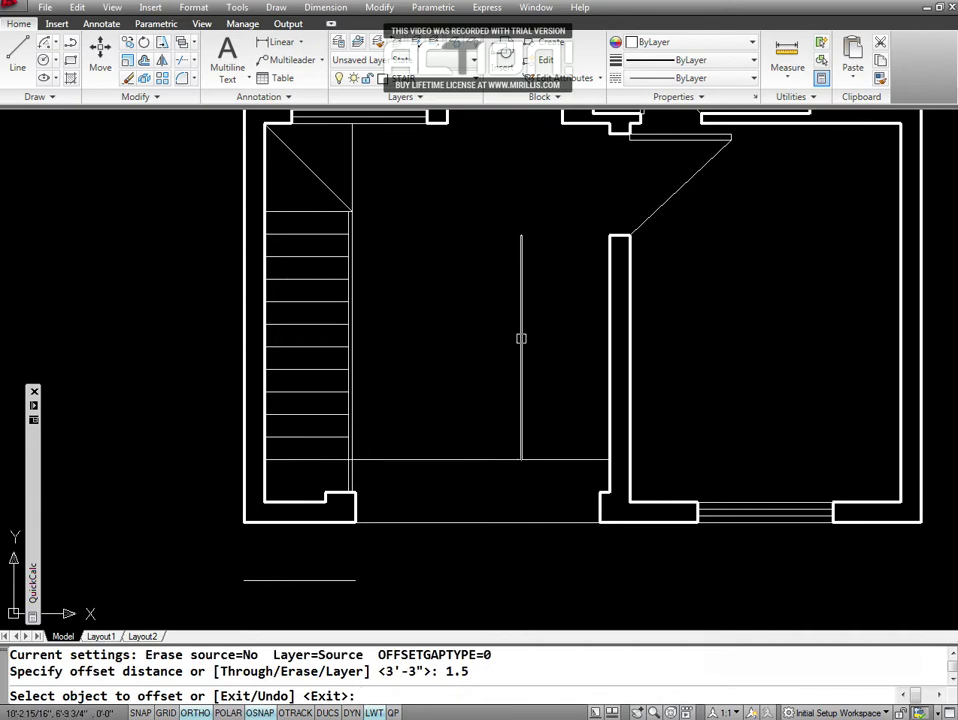
left_click(520, 338)
left_click(556, 352)
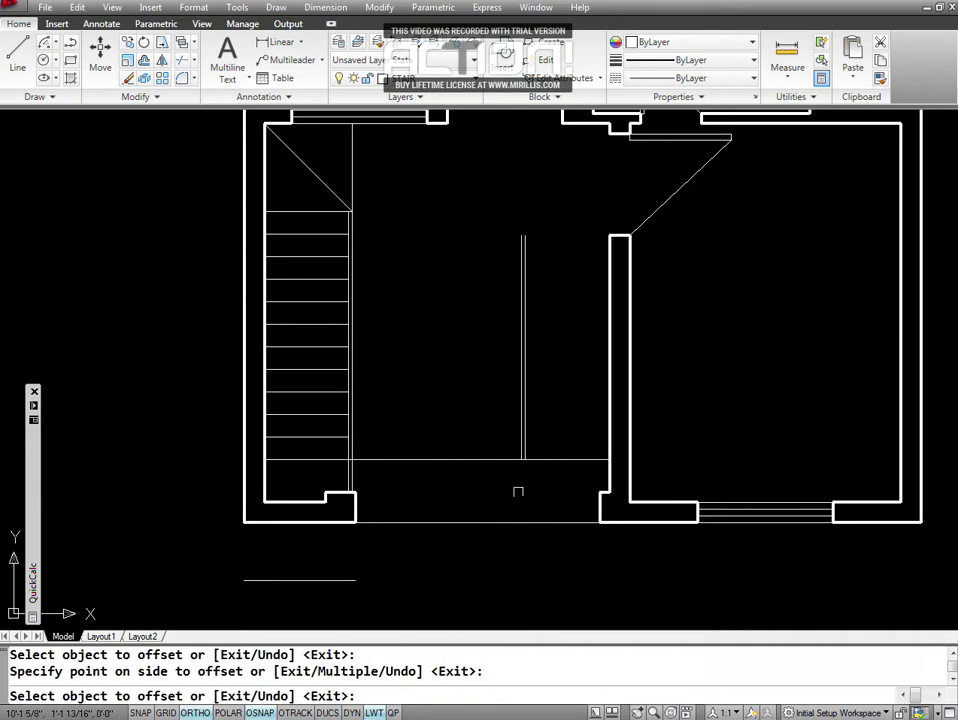
key("Escape")
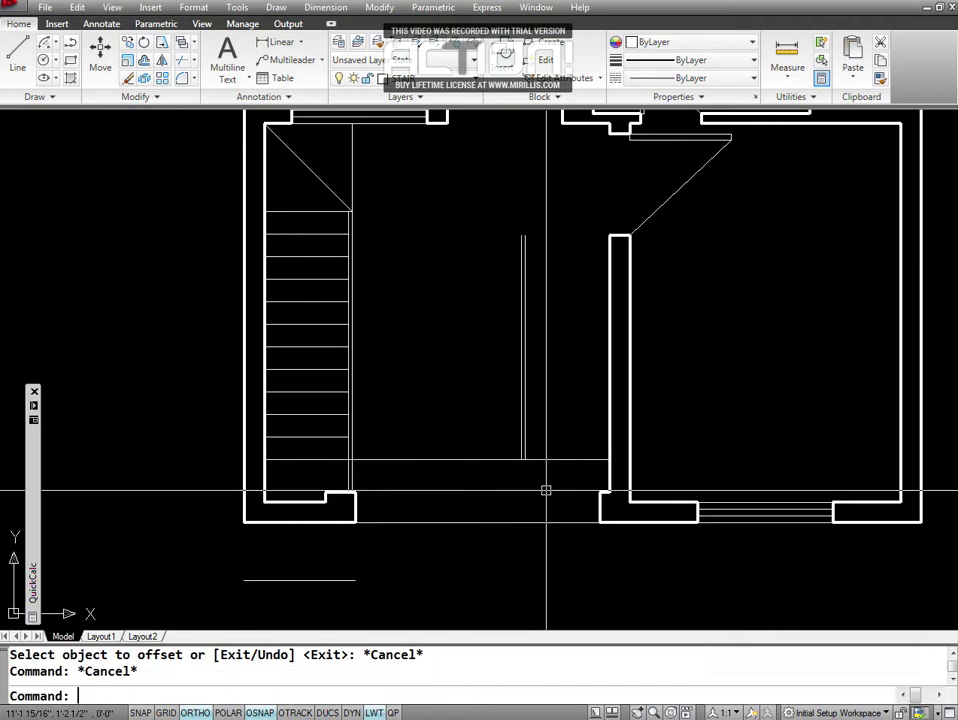
Offset the landing line 10 units upward.
type("O")
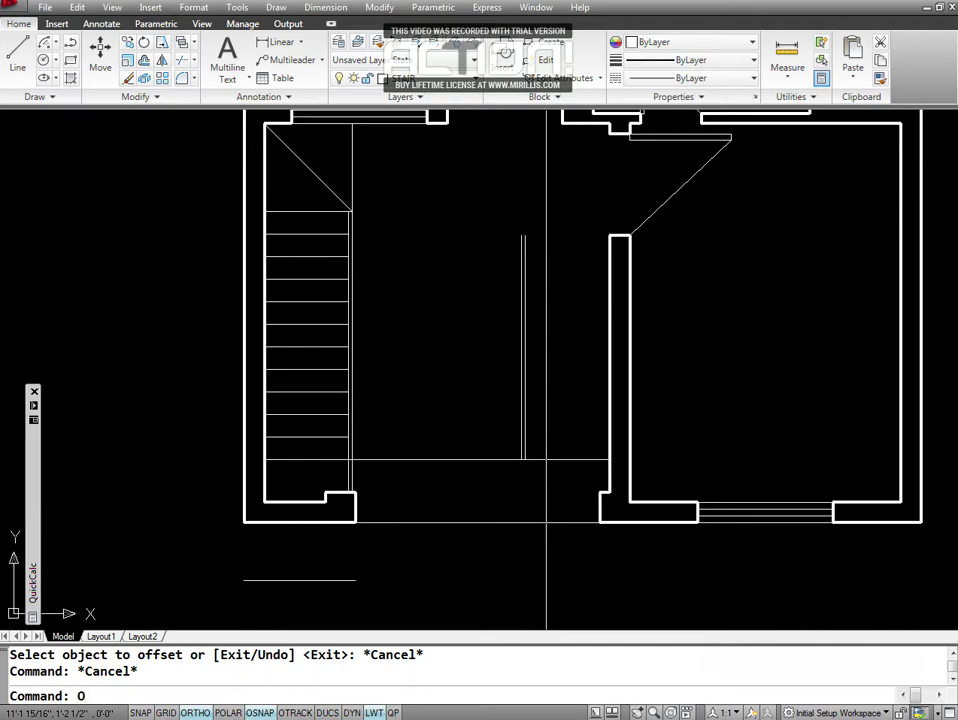
key("Return")
type("10")
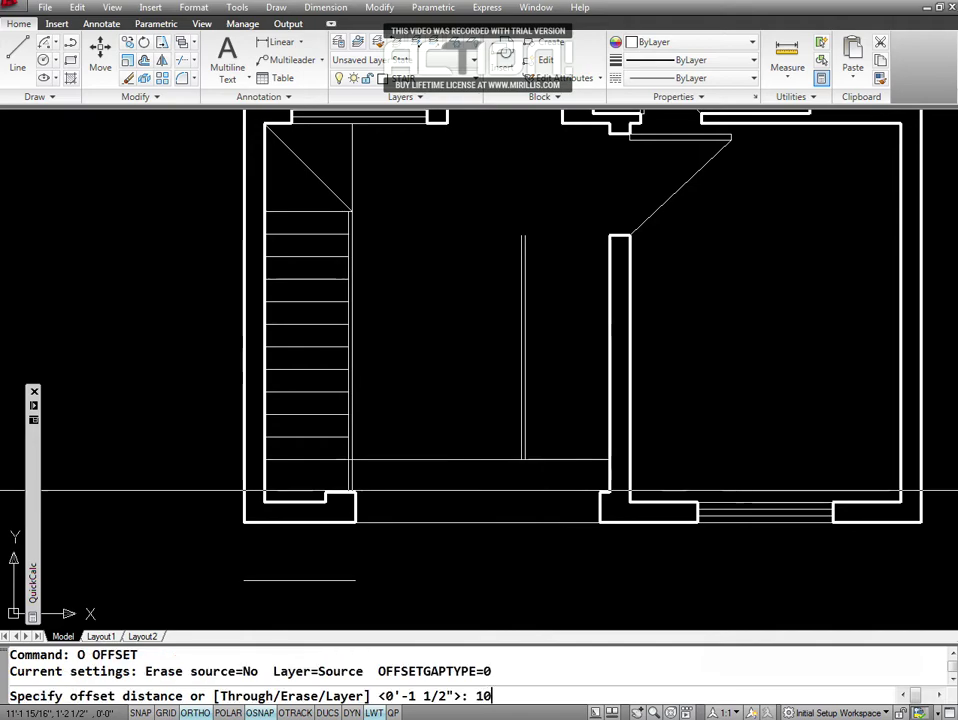
key("Return")
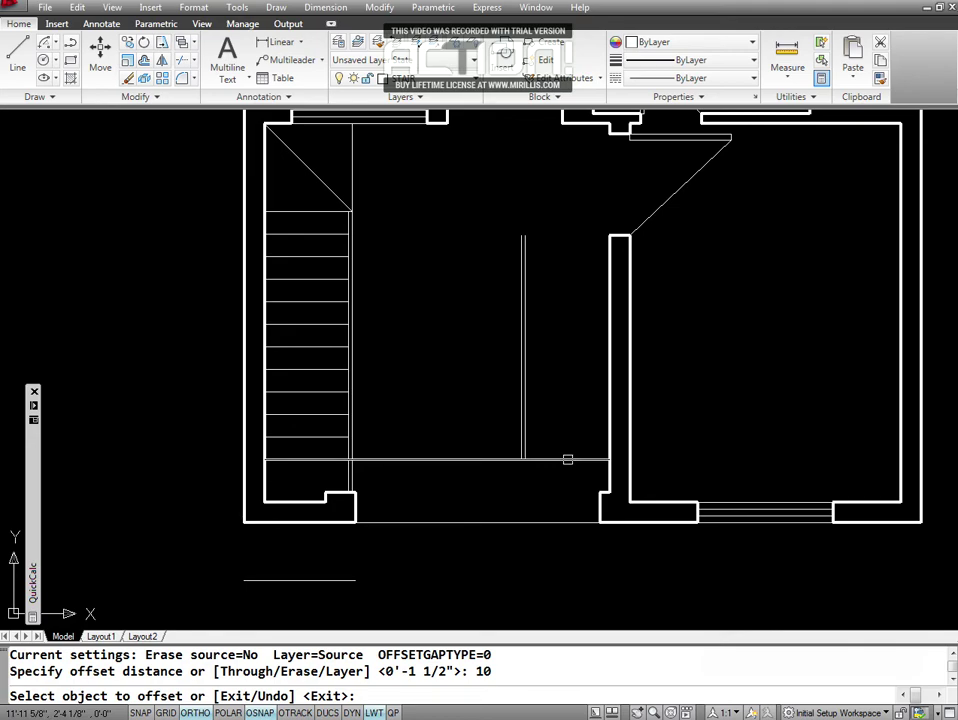
left_click(567, 459)
left_click(540, 406)
key("Escape")
key("Escape")
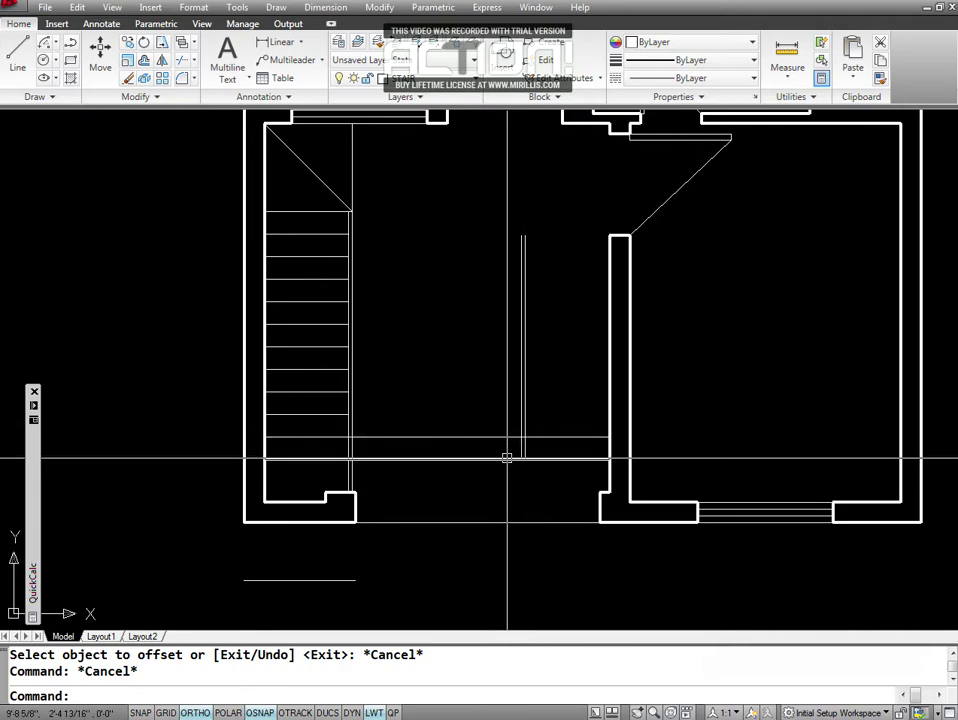
Trim the line segment between the two close vertical lines.
type("Z")
key("Return")
type("W")
key("Return")
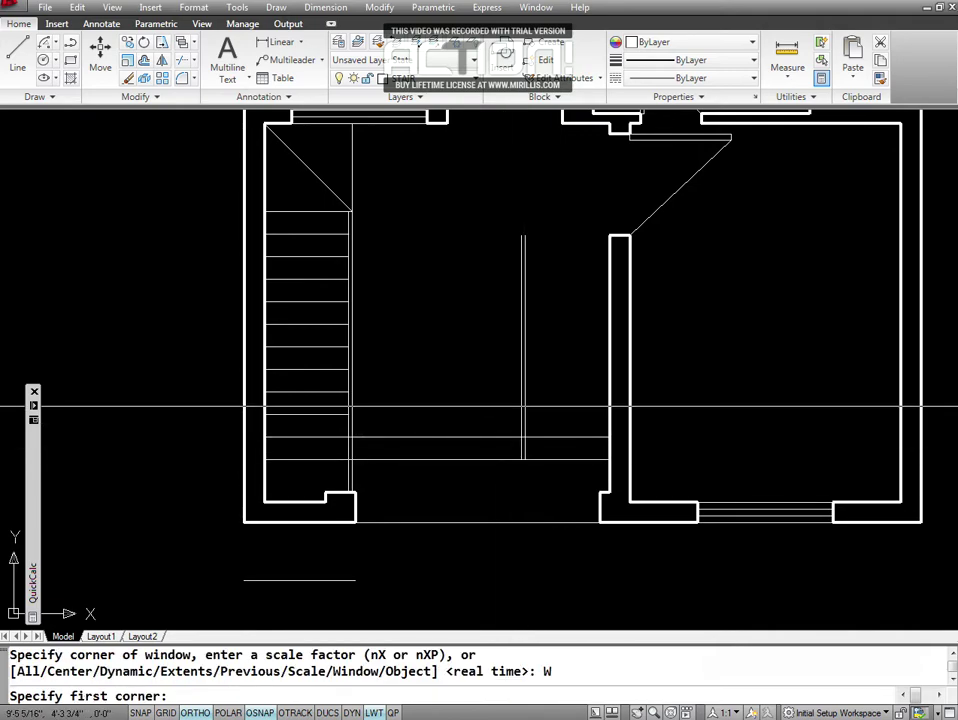
left_click(492, 403)
left_click(544, 478)
key("Escape")
key("Escape")
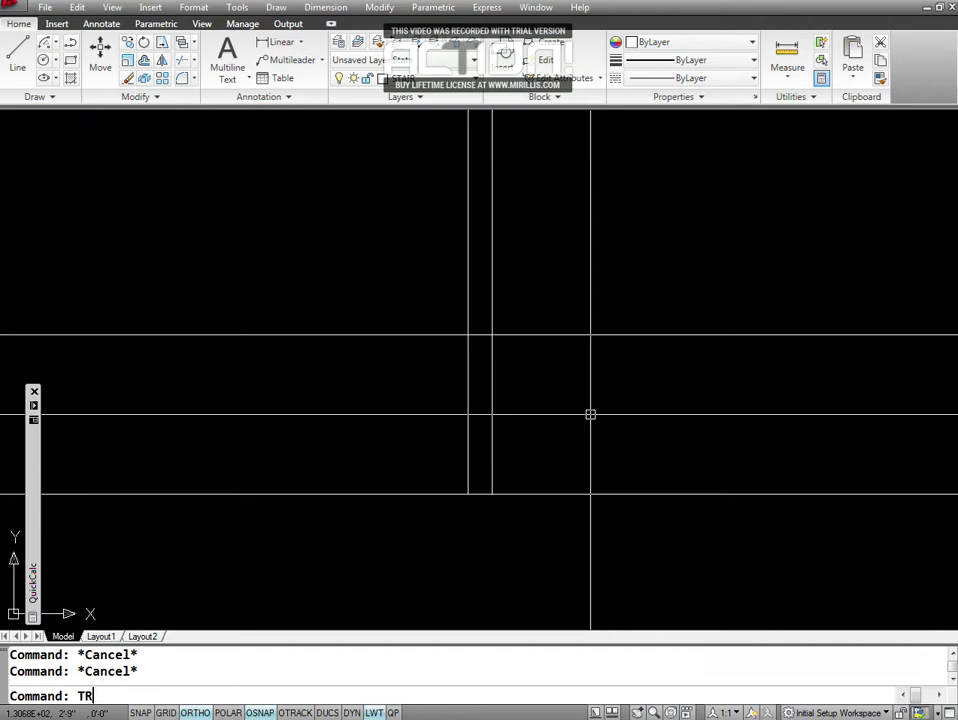
key("Return")
key("Return")
left_click(482, 334)
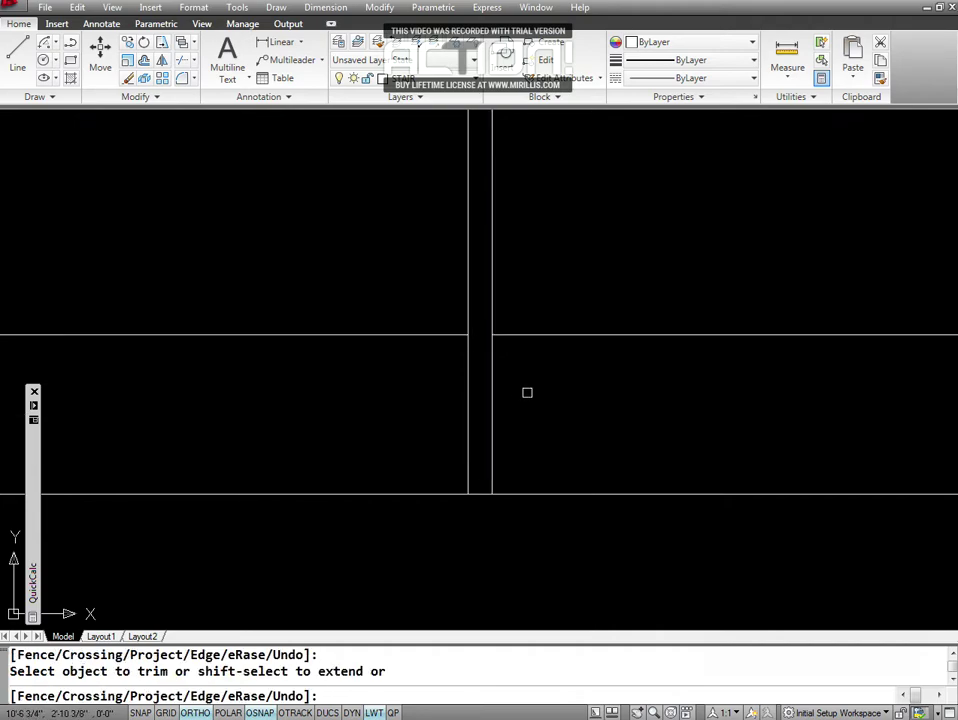
key("Return")
key("Escape")
key("Escape")
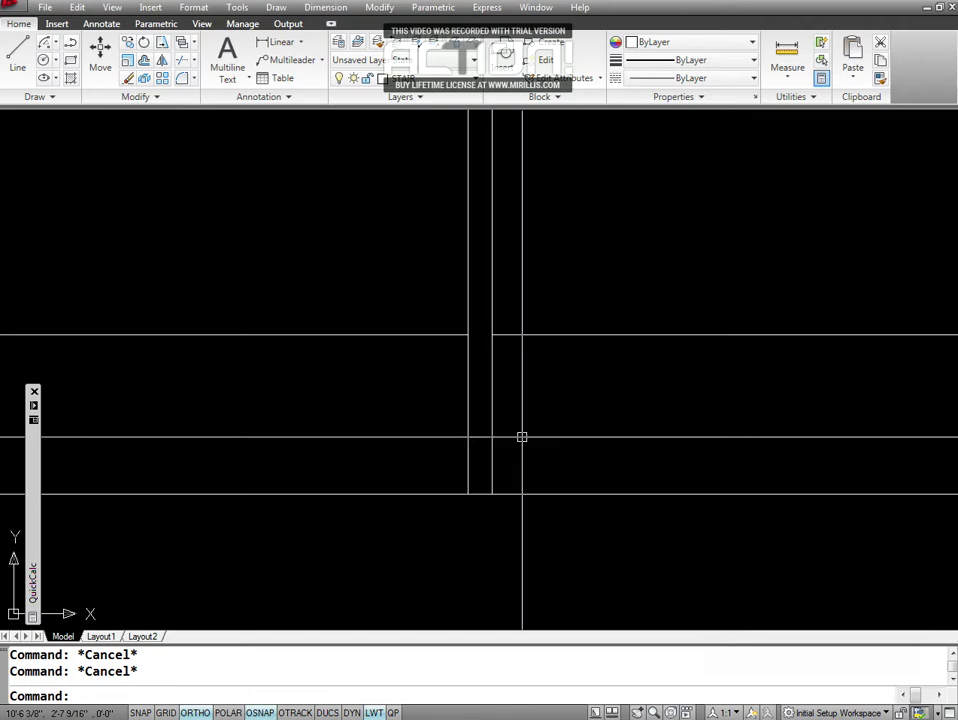
type("Z")
Trim the leftover horizontal line segment back to the vertical line.
key("Return")
key("Return")
left_click_drag(691, 284, 704, 402)
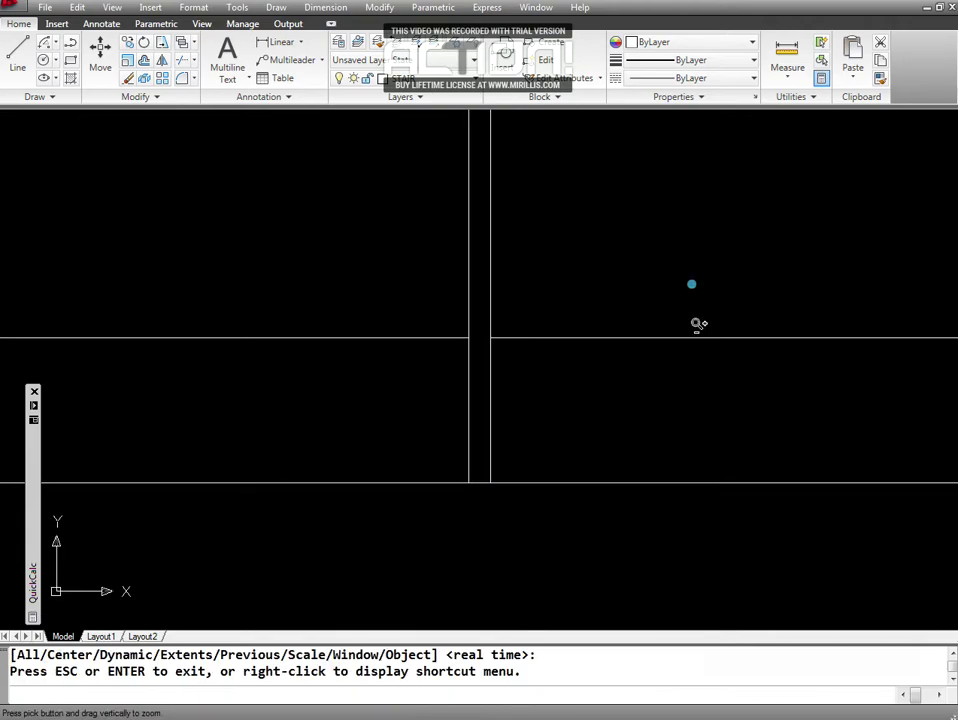
mouse_move(650, 306)
left_mouse_down()
mouse_move(665, 404)
mouse_move(476, 443)
left_mouse_up()
key("Escape")
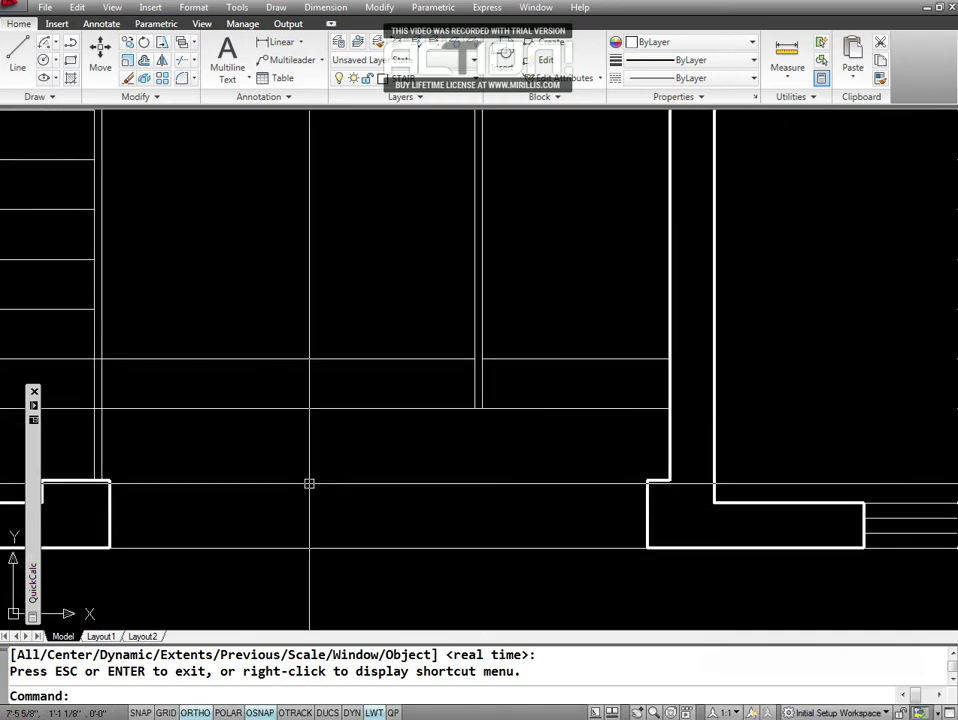
key("Escape")
key("Escape")
key("Return")
key("Escape")
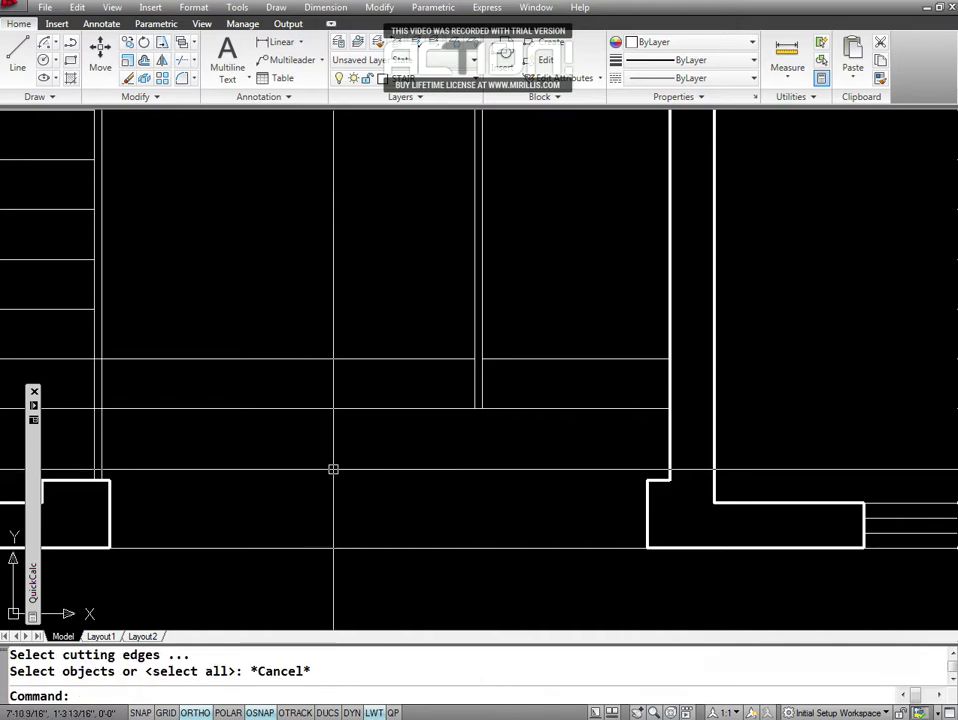
key("Escape")
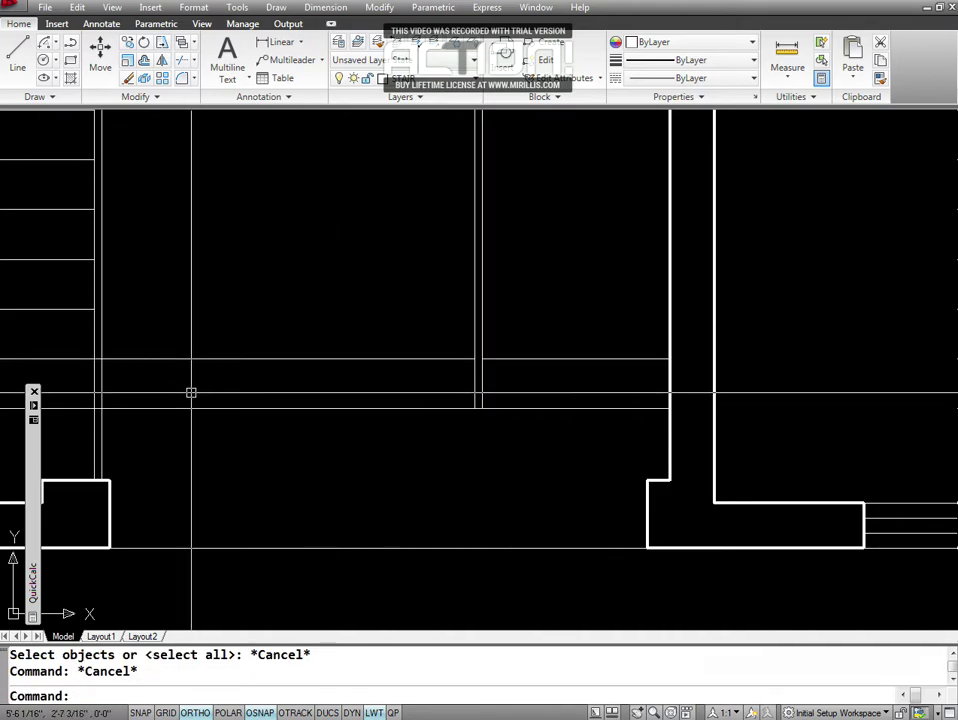
type("TR")
key("Return")
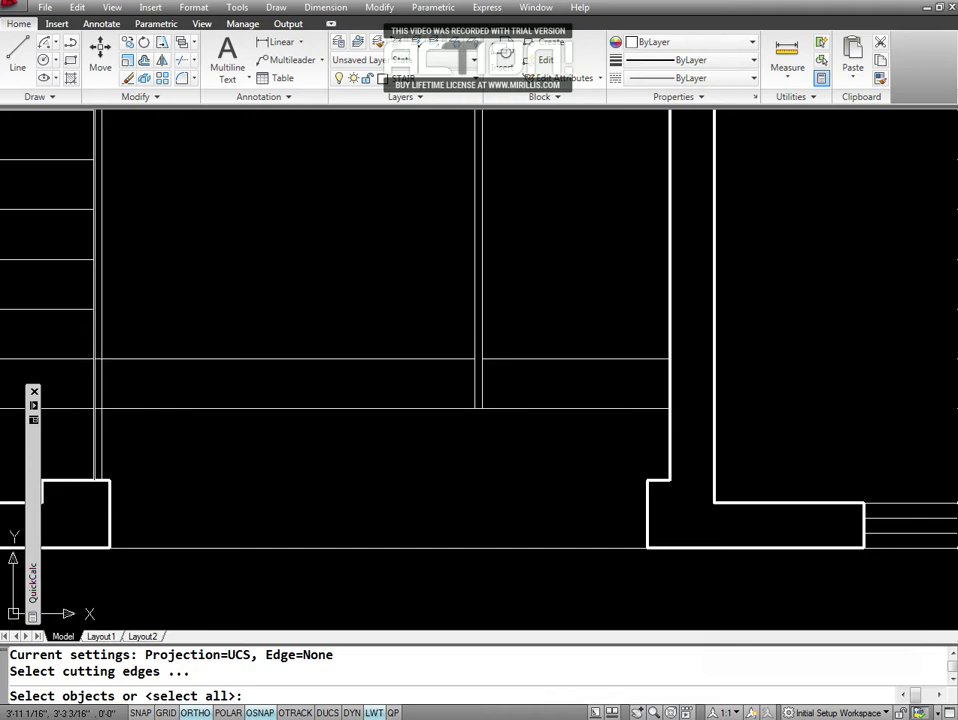
left_click(92, 381)
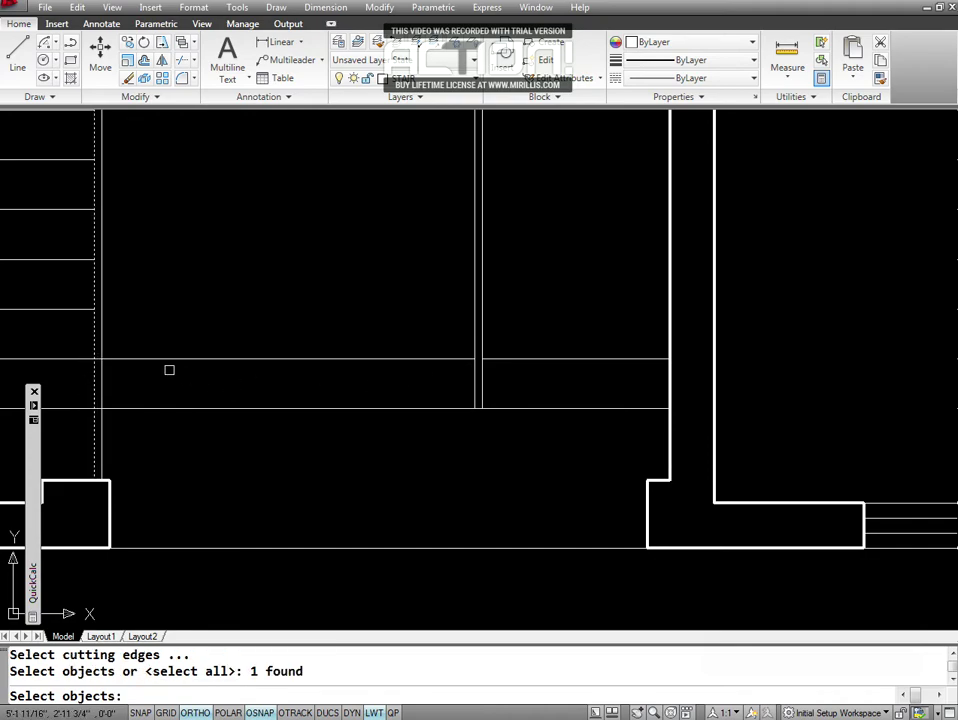
key("Return")
left_click(185, 358)
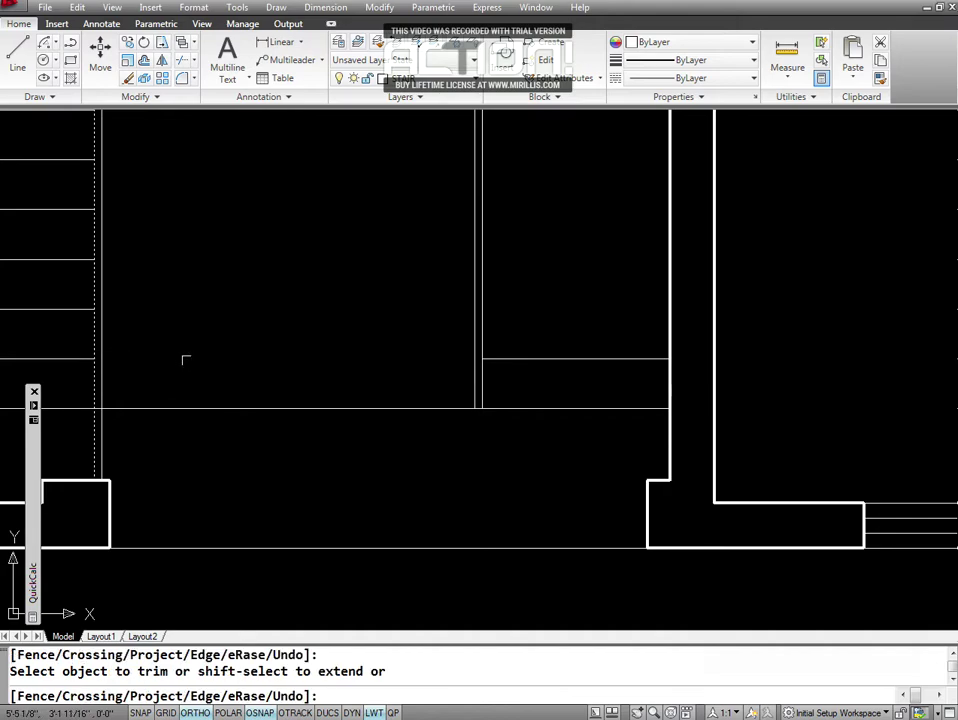
key("Return")
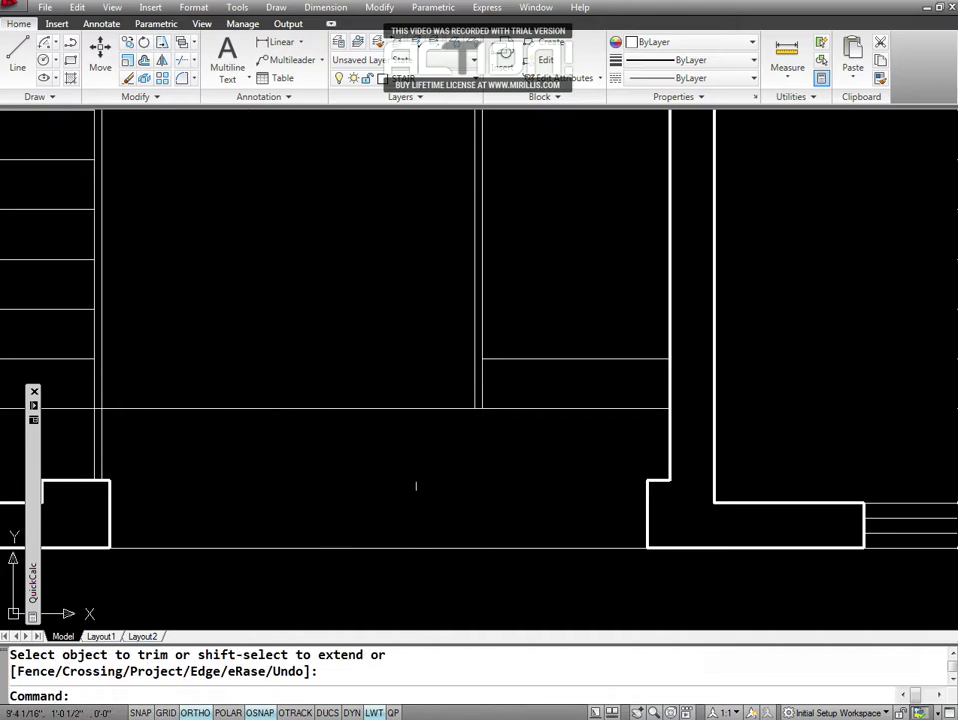
key("Escape")
key("Escape")
Offset the landing line 1.5 units downward.
type("z")
key("Return")
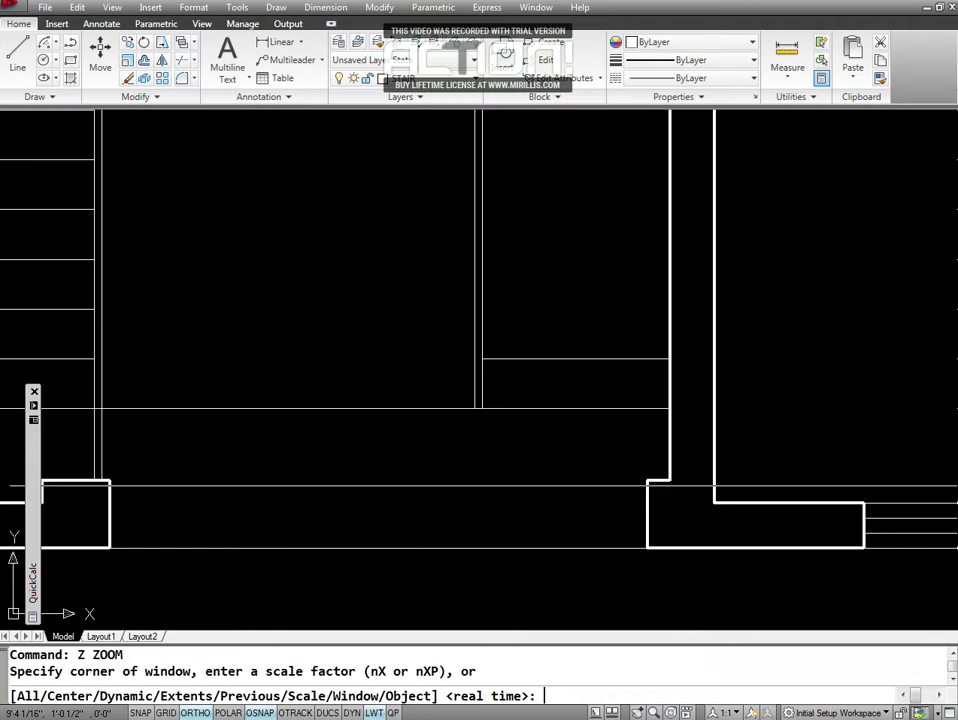
key("Return")
left_click_drag(594, 312, 528, 500)
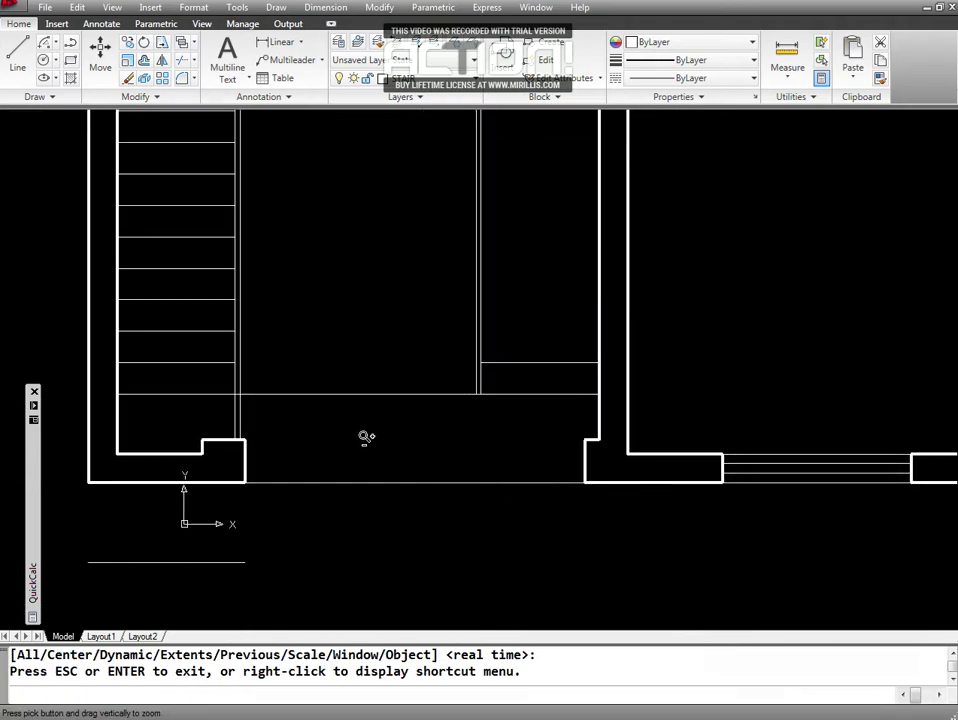
key("Return")
key("Escape")
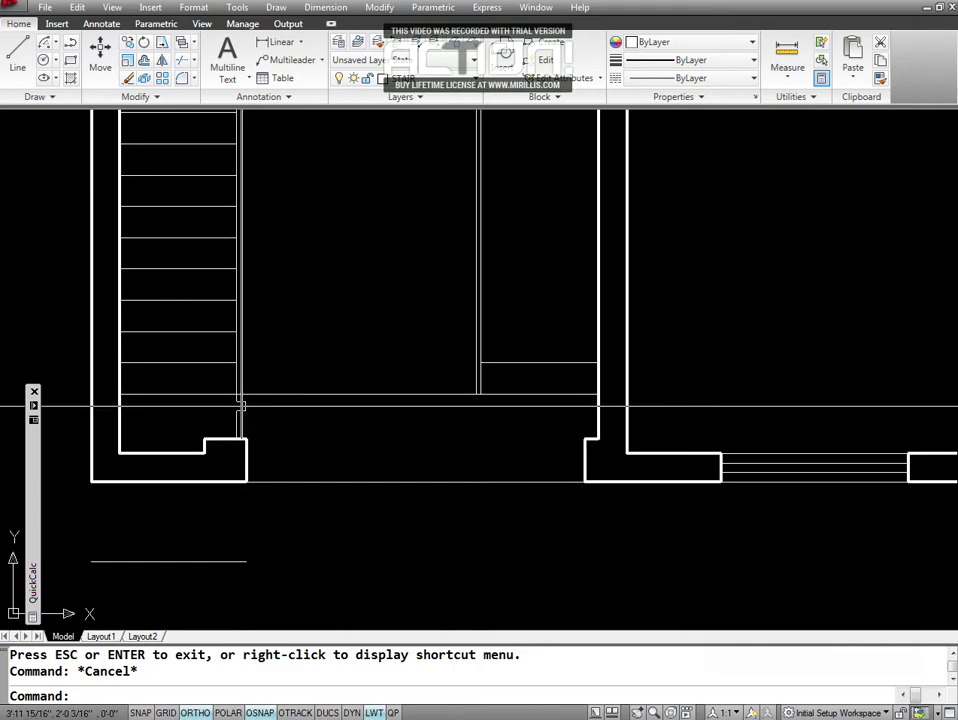
key("Escape")
type("O")
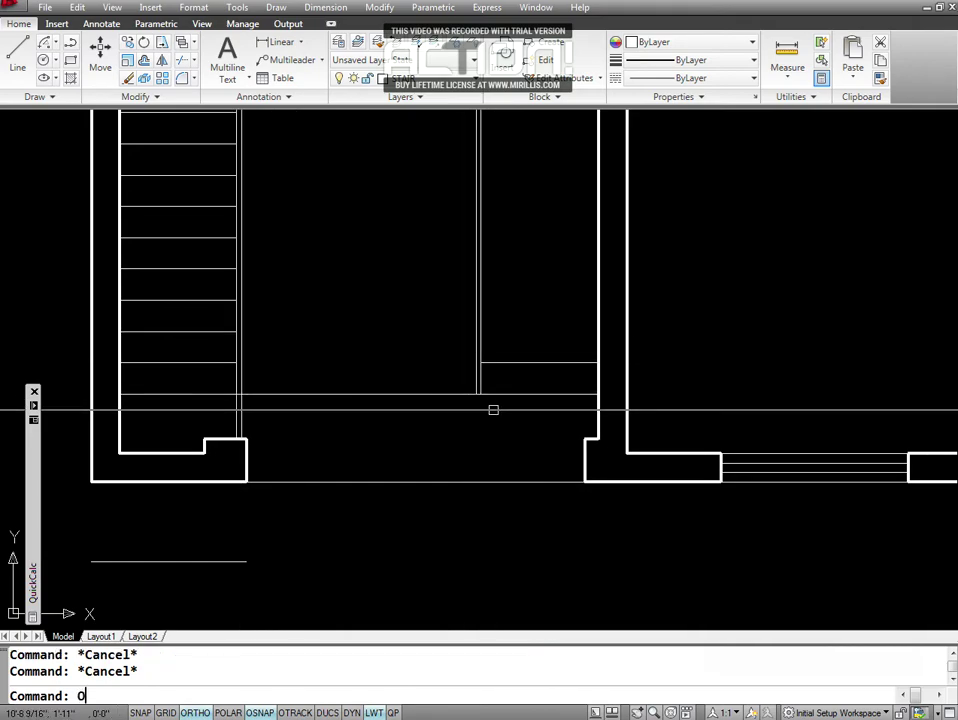
key("Return")
key("Return")
left_click(360, 390)
left_click(357, 394)
left_click(357, 413)
key("Escape")
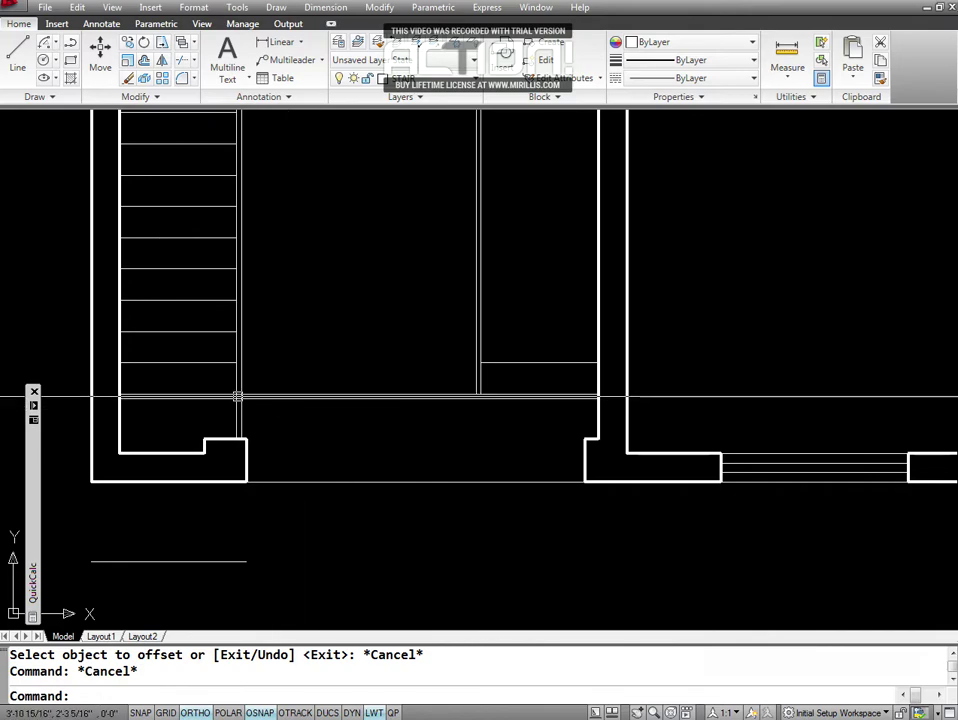
Start FILLET in Trim mode with a 0 radius, ready to pick the first line.
key("Escape")
type("F")
key("Escape")
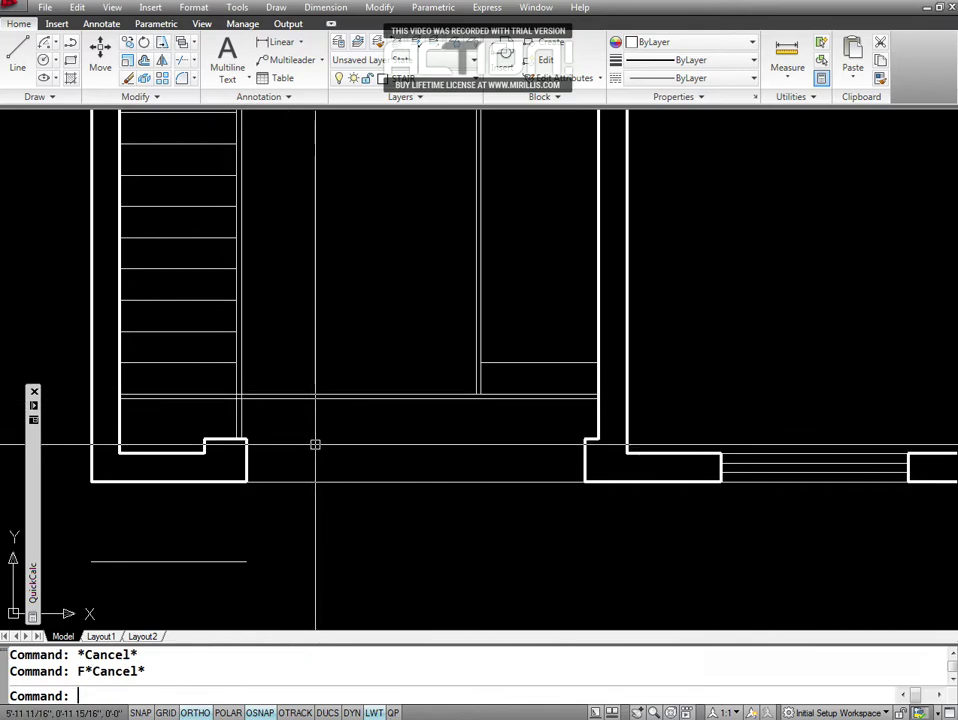
left_click(378, 8)
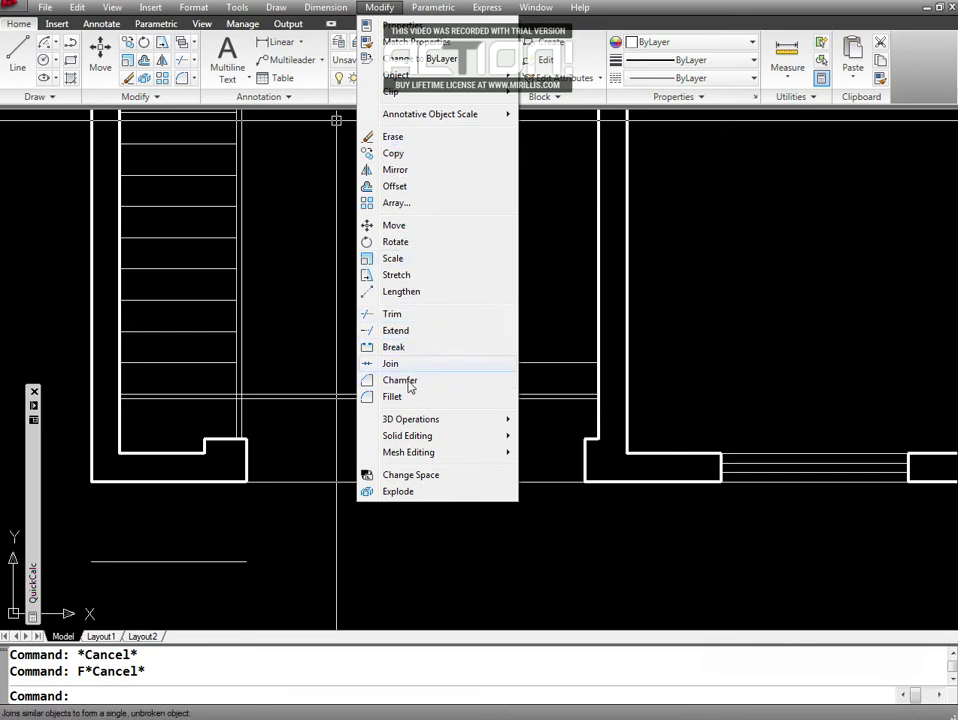
key("Escape")
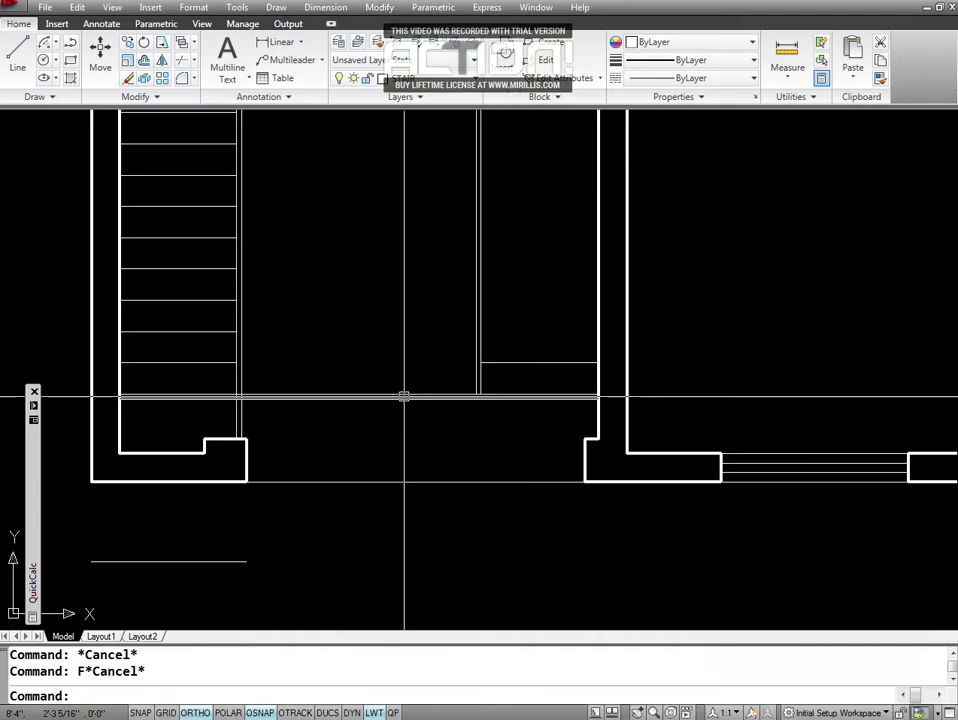
left_click(336, 305)
left_click(340, 318)
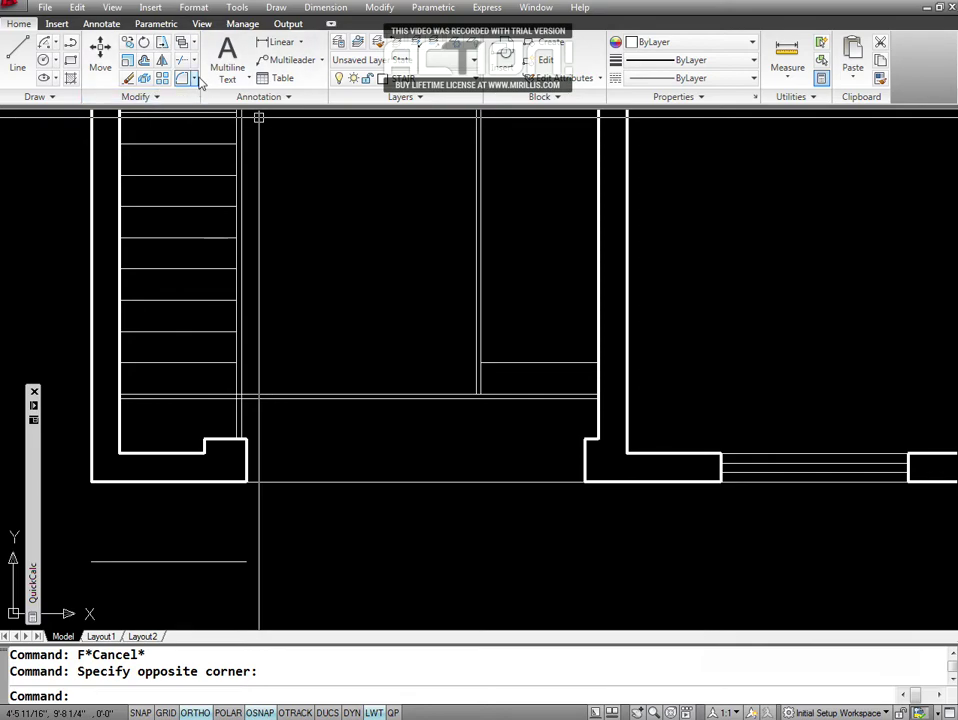
mouse_move(182, 78)
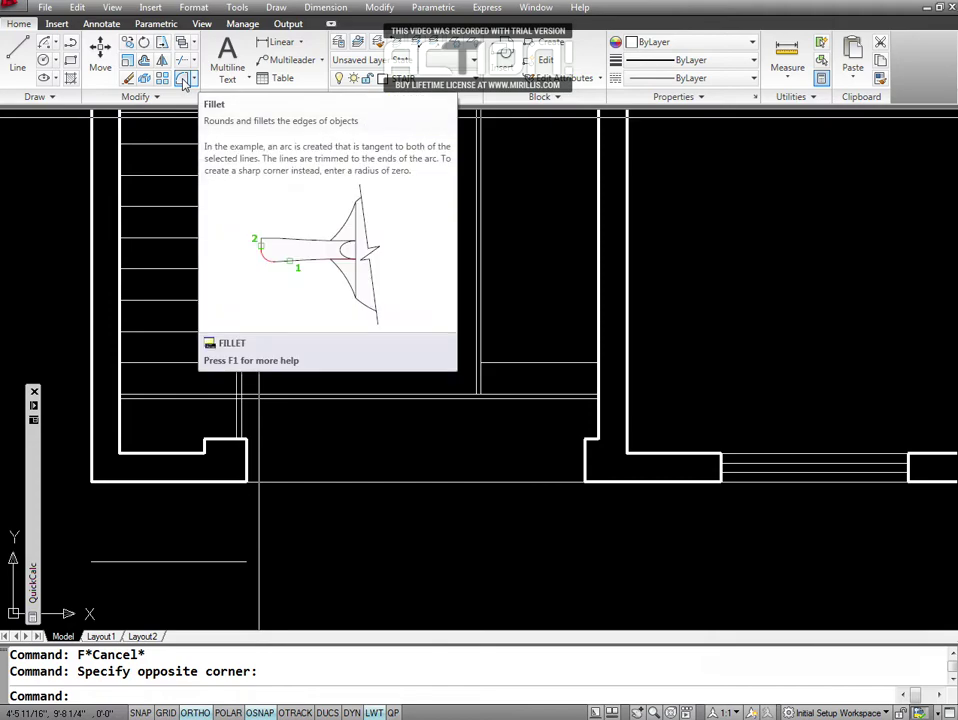
key("Escape")
type("F")
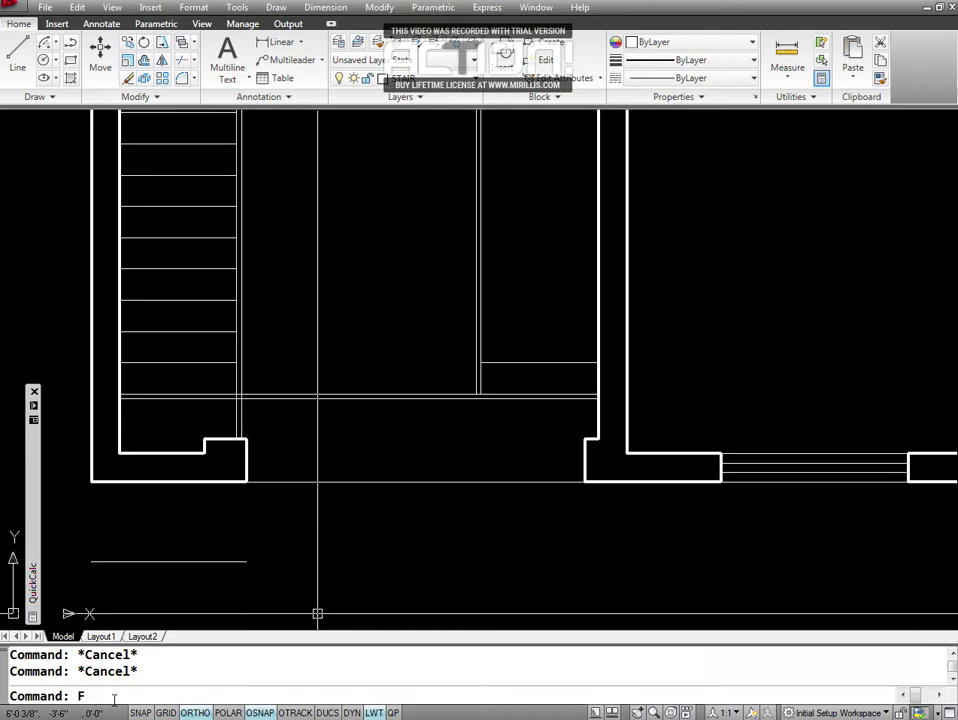
key("Return")
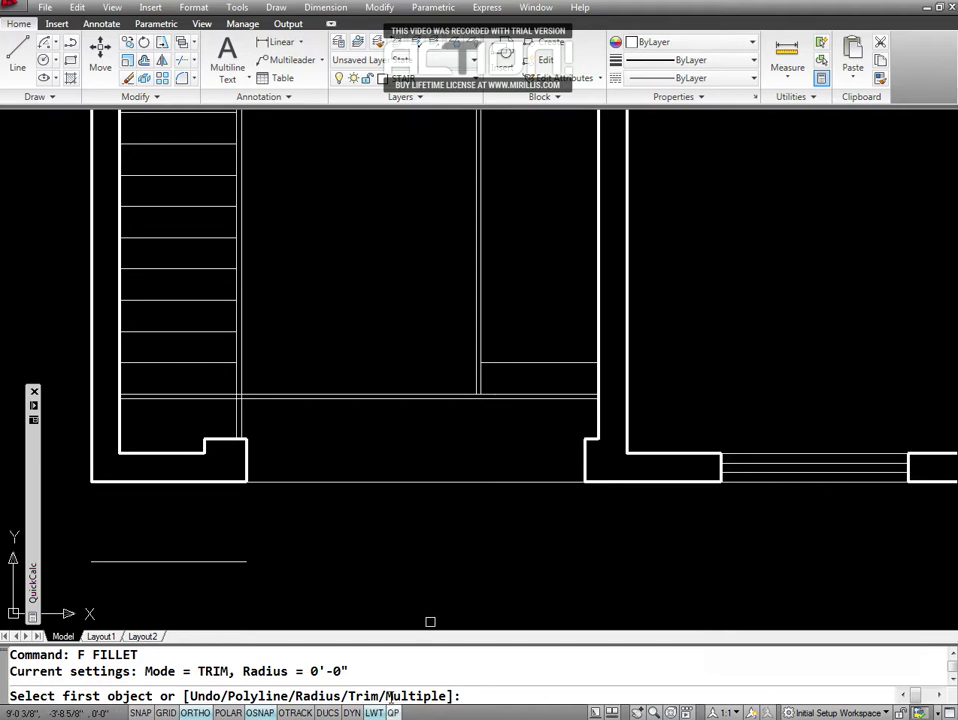
type("M")
Fillet the new landing line to the right and left vertical lines with sharp corners.
key("Return")
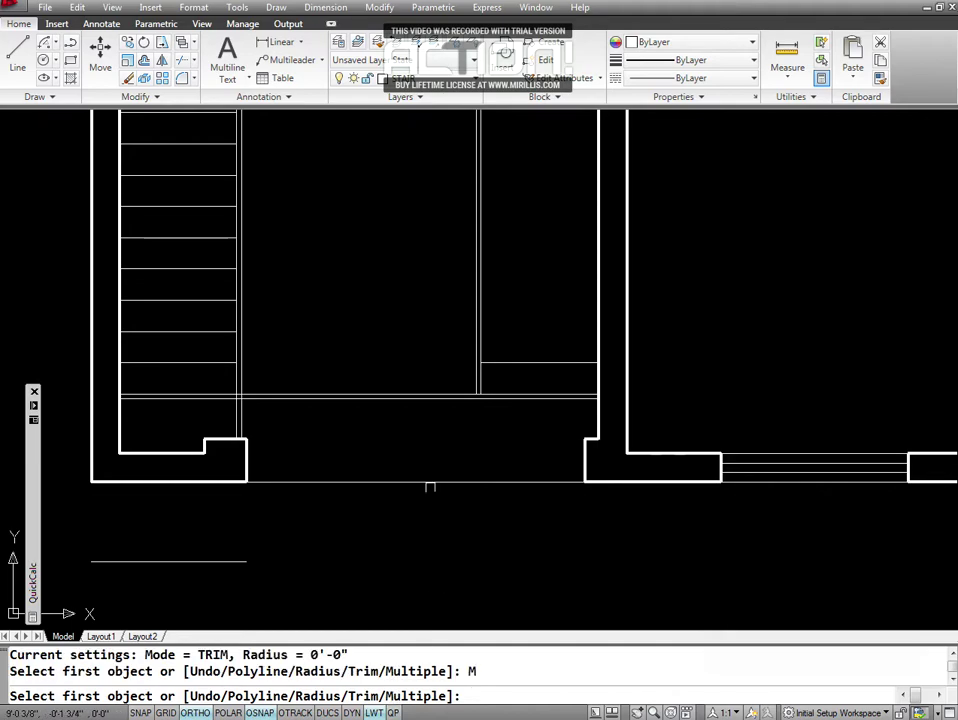
left_click(461, 399)
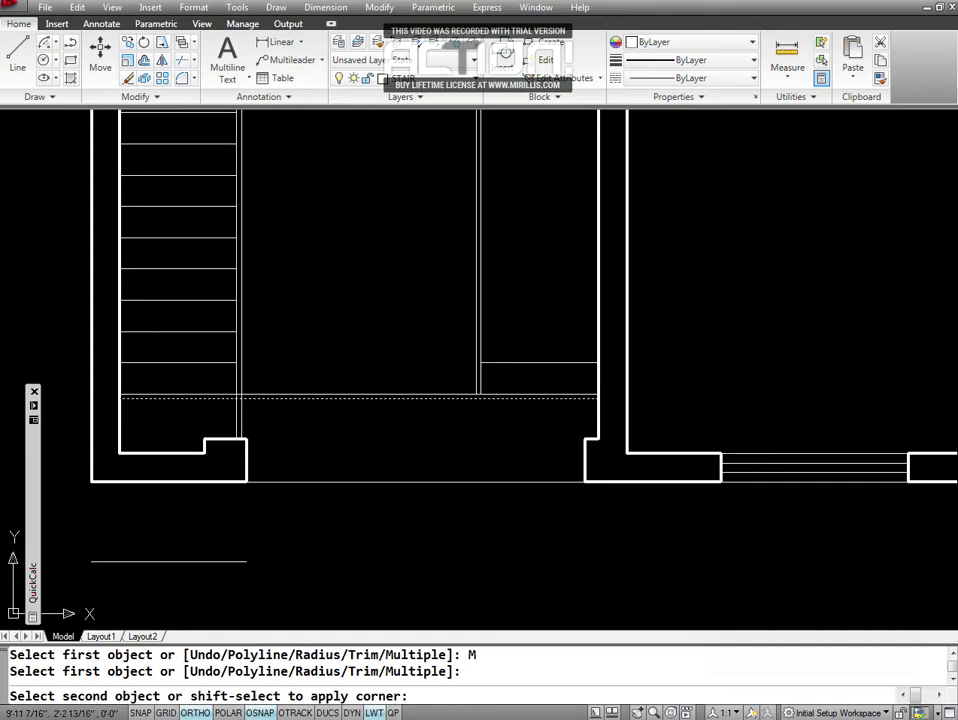
left_click(483, 379)
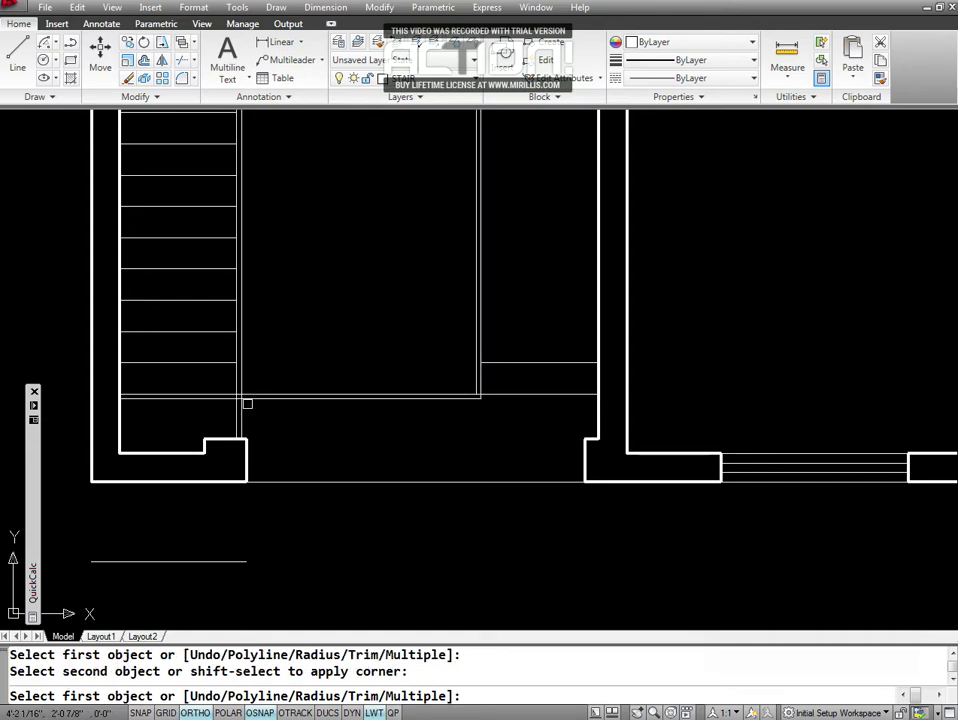
left_click(238, 382)
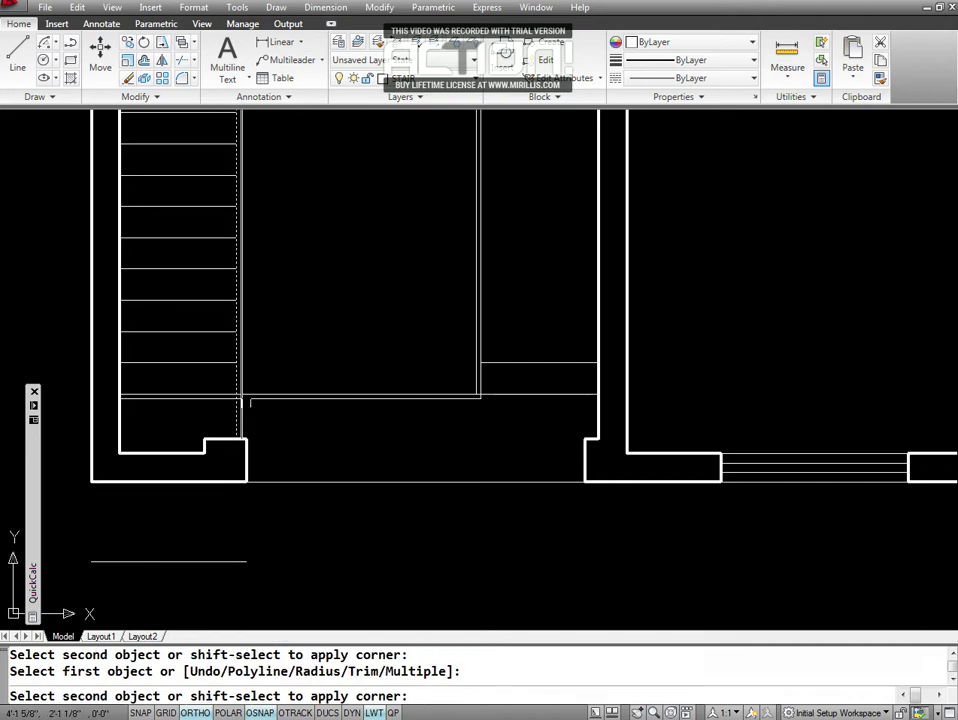
left_click(256, 399)
key("Escape")
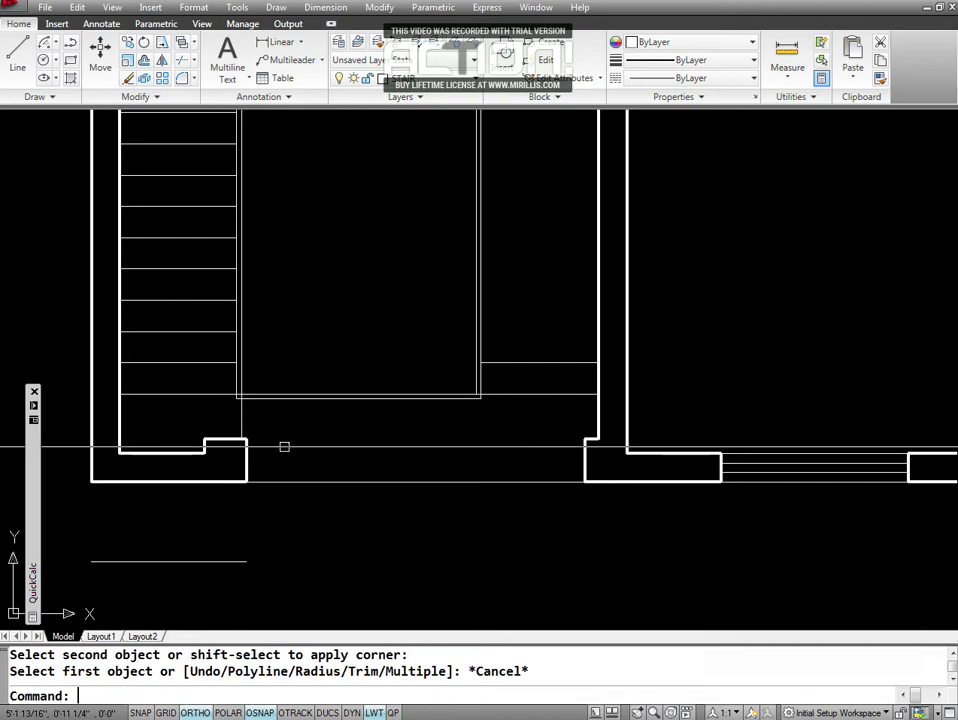
key("Escape")
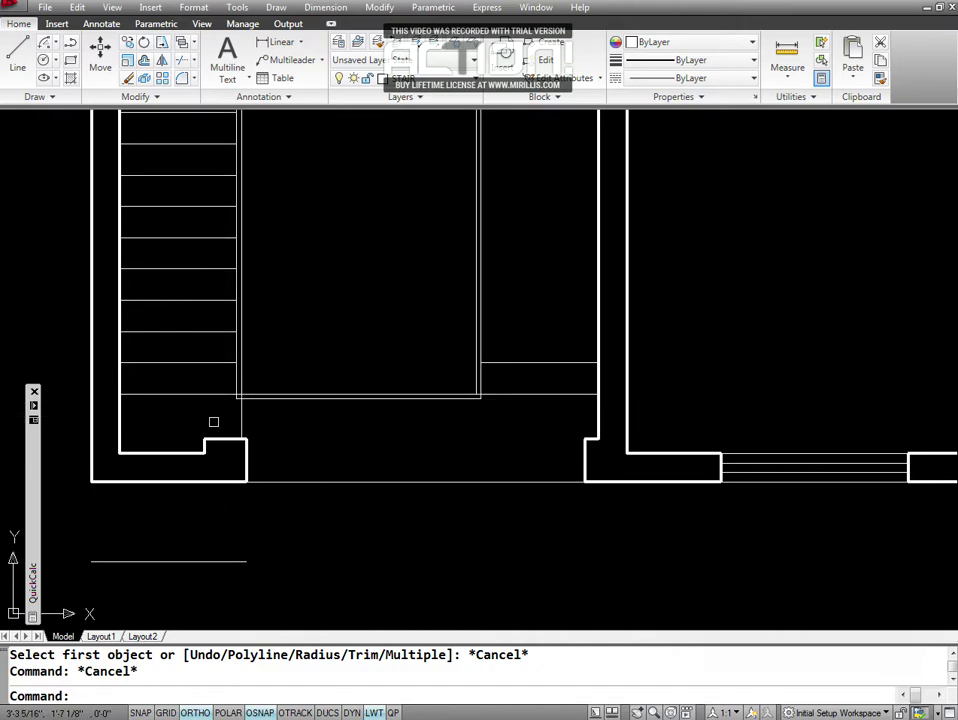
Retry filleting the vertical line beside the left stair, then cancel it.
type("f")
key("Return")
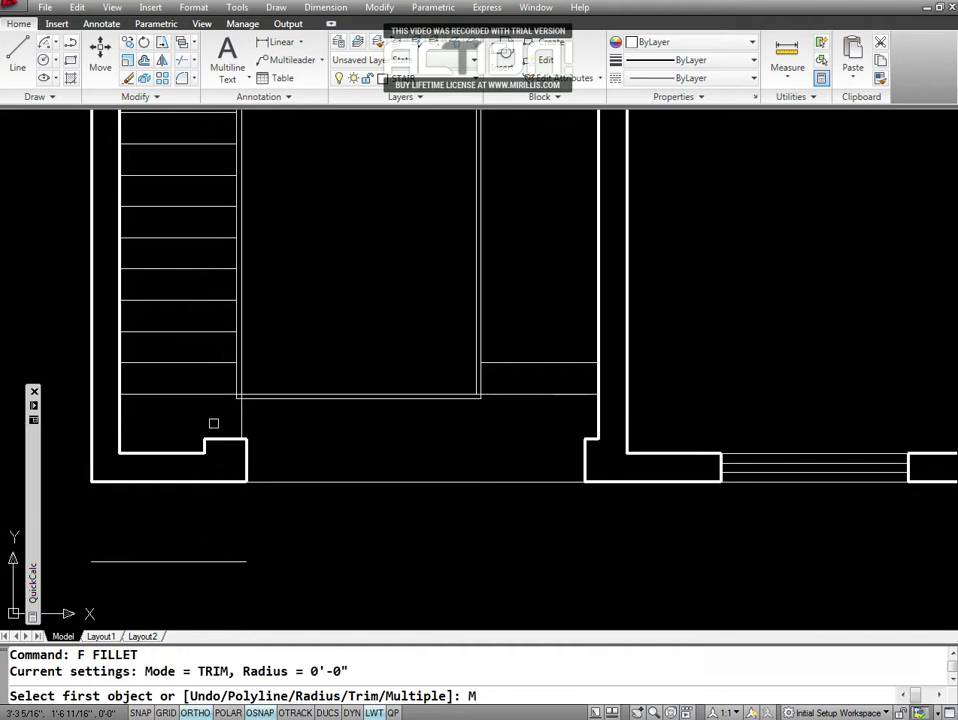
key("Return")
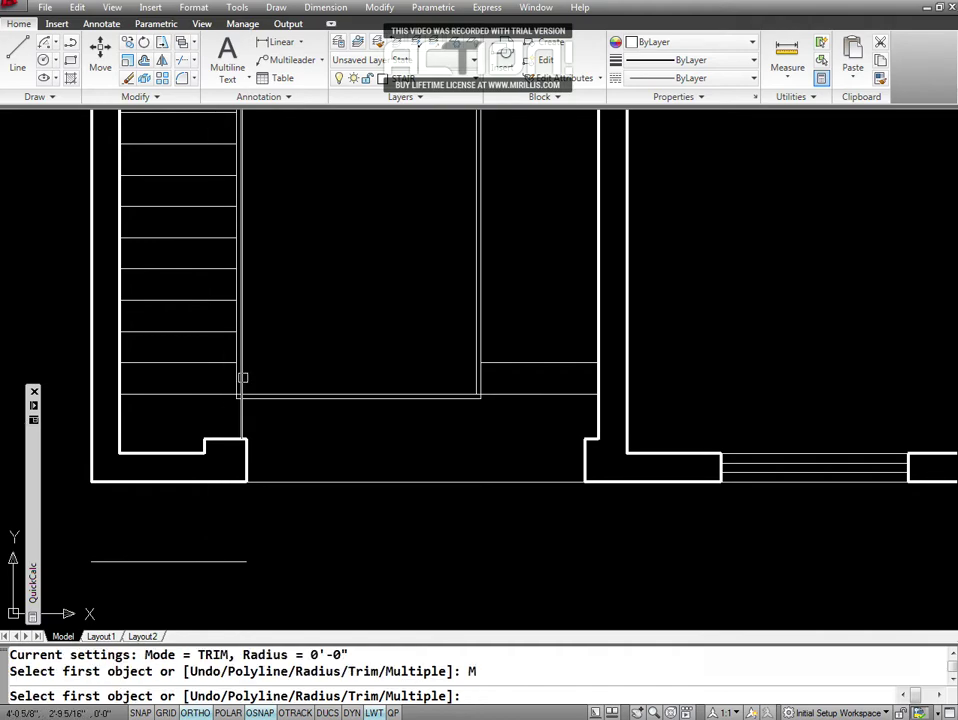
left_click(242, 378)
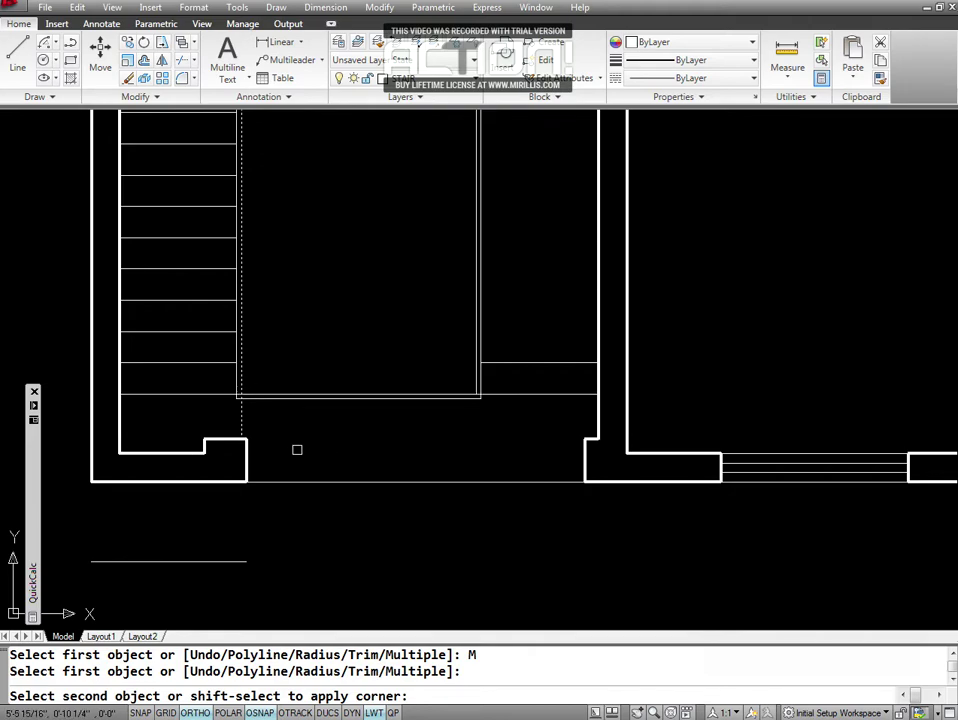
key("Escape")
key("Escape")
type("Z")
key("Return")
type("W")
key("Return")
left_click(194, 348)
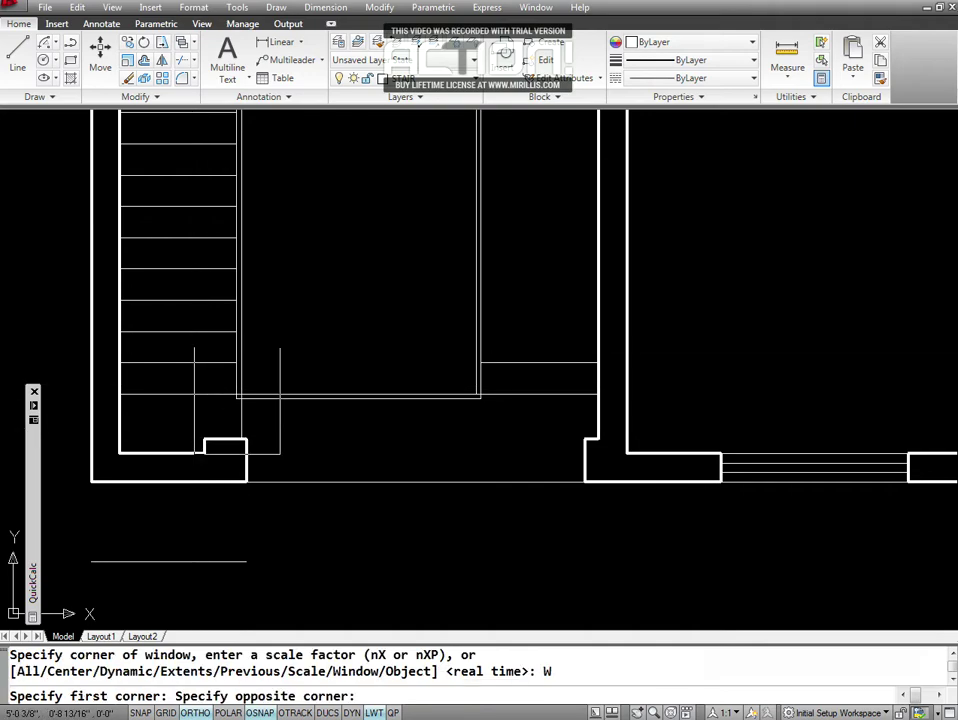
Trim the line overshooting the corner beside the left porch step.
left_click(280, 453)
key("Escape")
key("Escape")
type("TR")
key("Return")
key("Return")
key("Escape")
type("T")
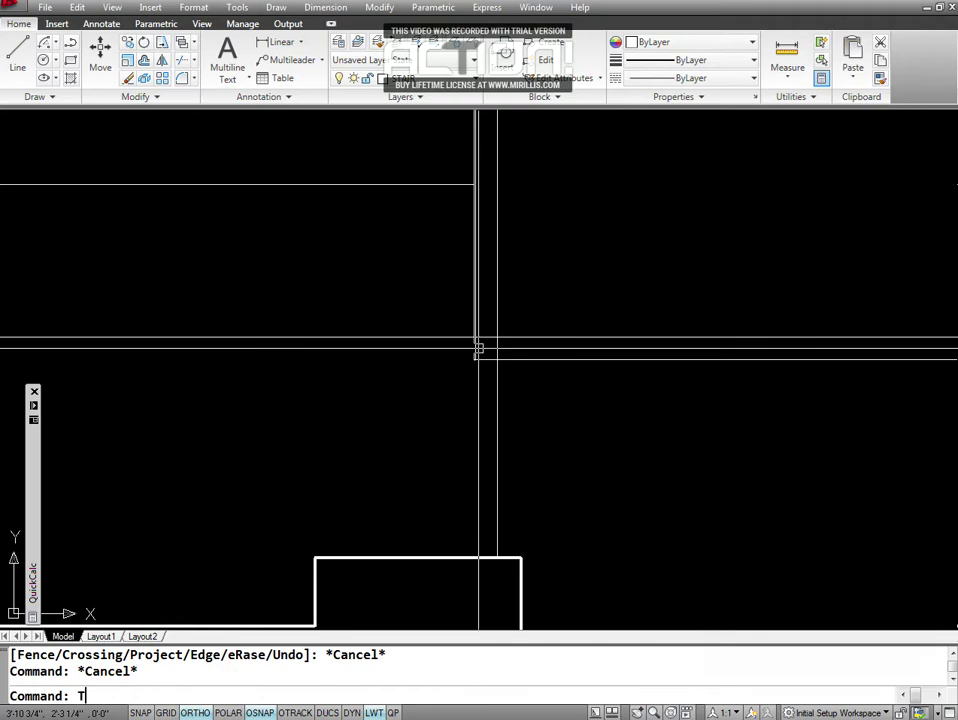
key("Return")
key("Return")
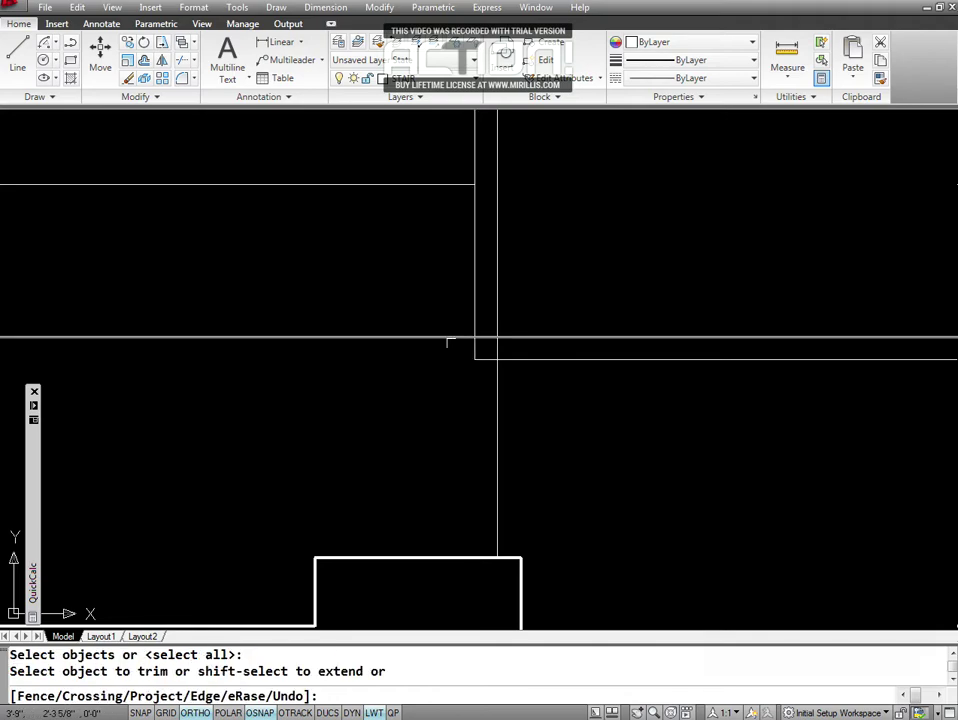
left_click(489, 338)
key("Return")
type("E")
Try erasing the stray vertical line near the porch, then abandon the erase.
key("Return")
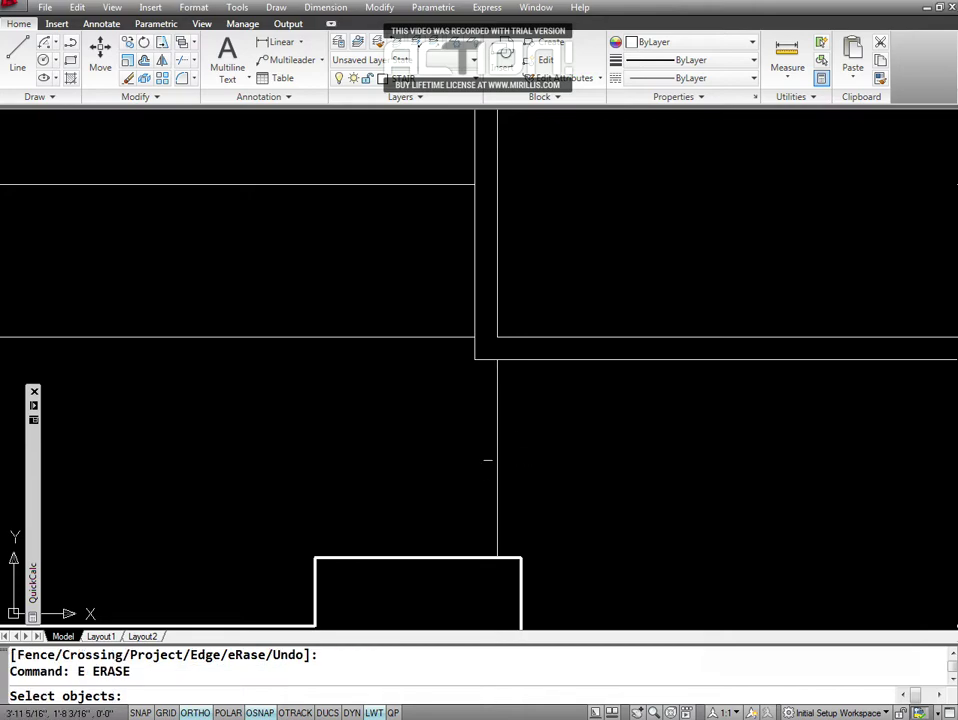
left_click(496, 445)
key("Return")
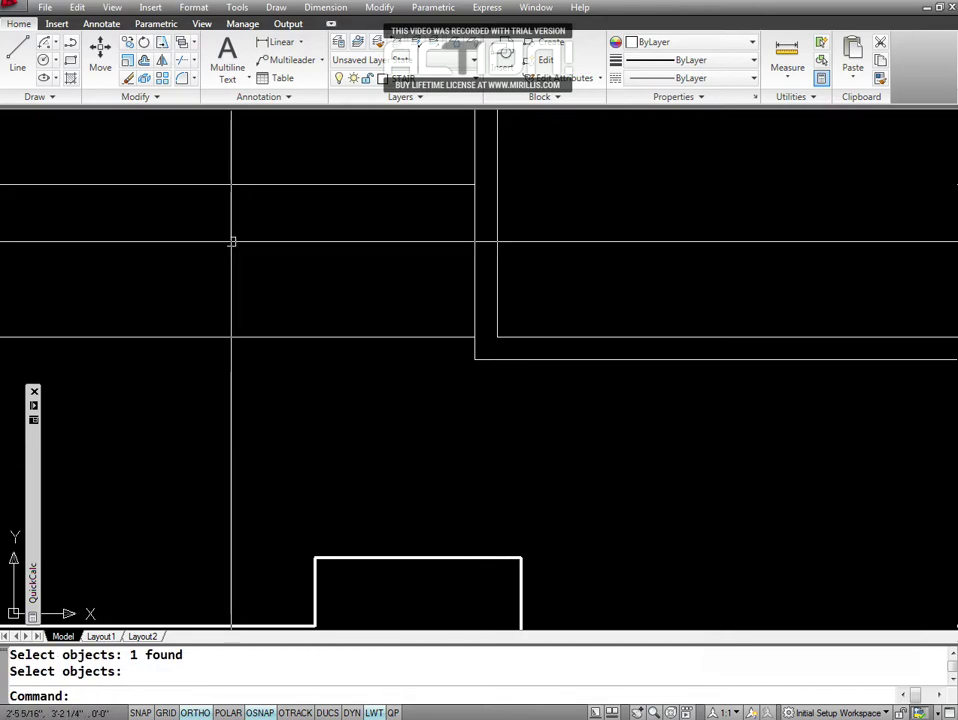
left_click(372, 8)
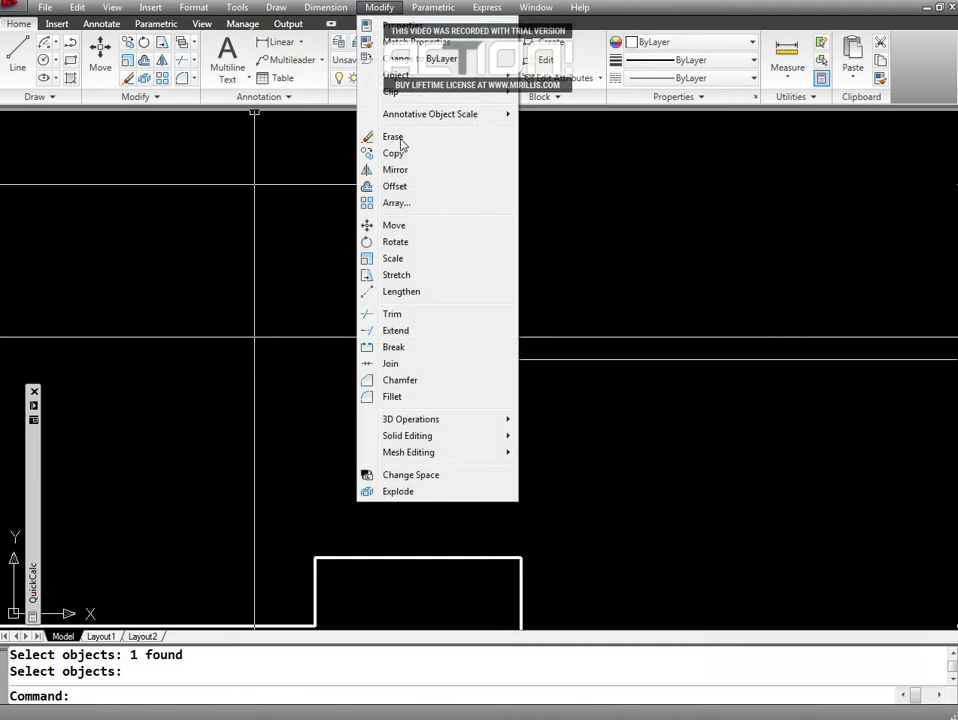
key("Escape")
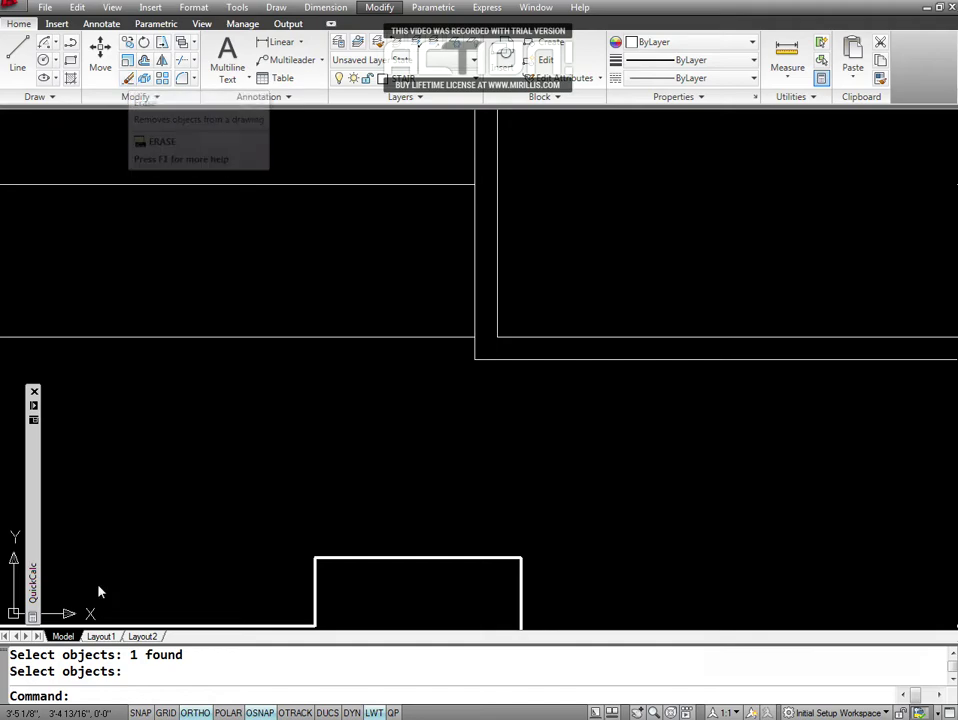
key("Escape")
type("e")
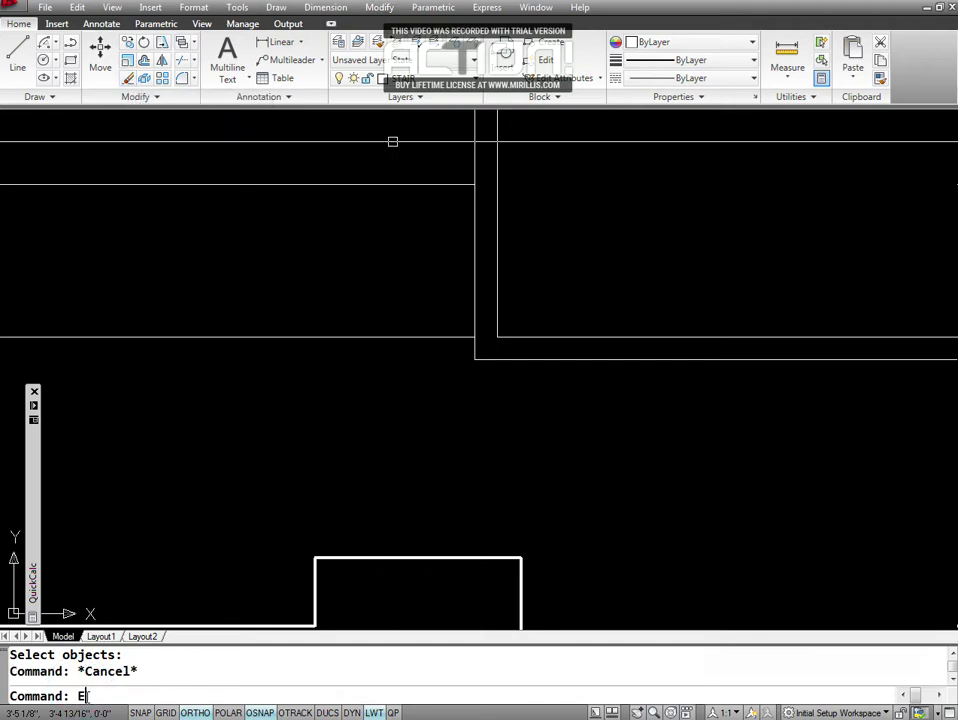
key("Return")
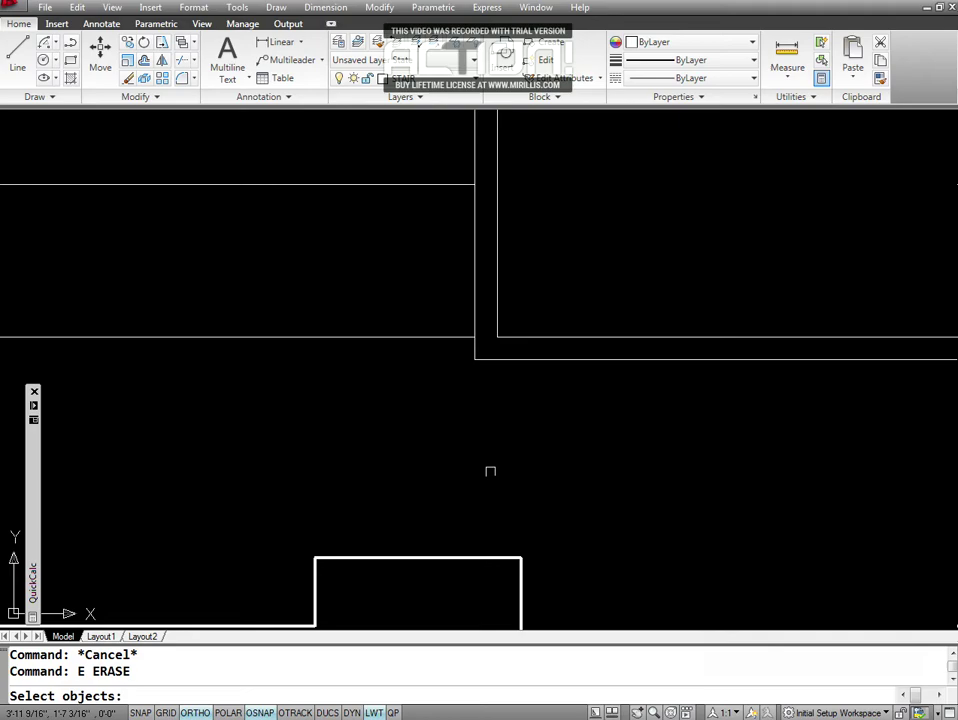
key("Escape")
Zoom out to show the treaded left flight and the empty right bay.
type("z")
key("Return")
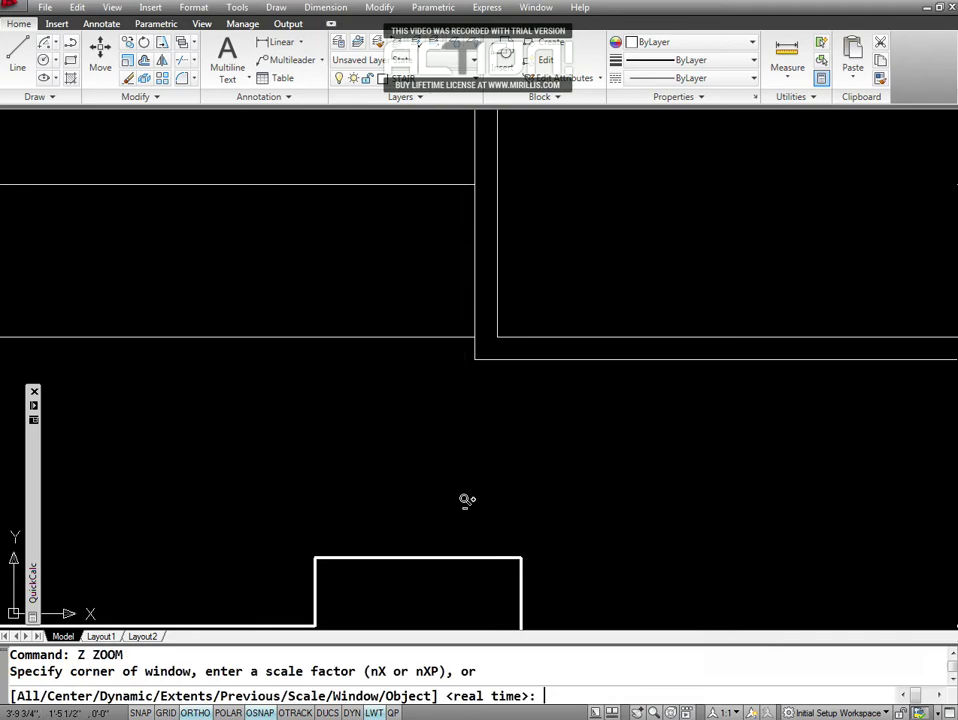
key("Return")
left_click_drag(347, 322, 313, 527)
left_click_drag(269, 402, 250, 524)
left_click_drag(272, 402, 330, 535)
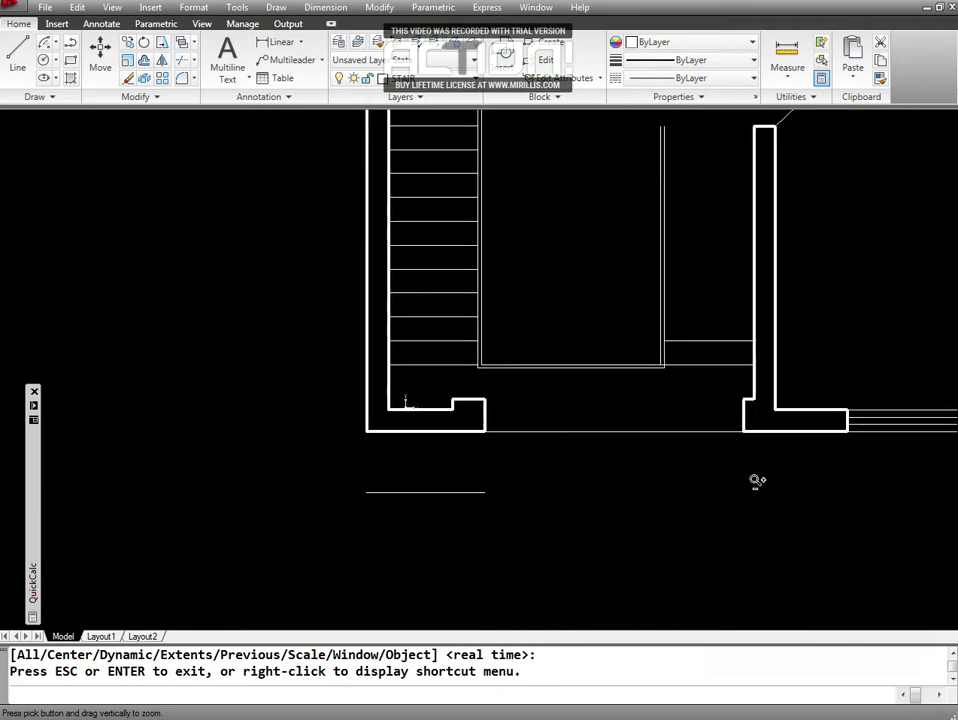
key("Escape")
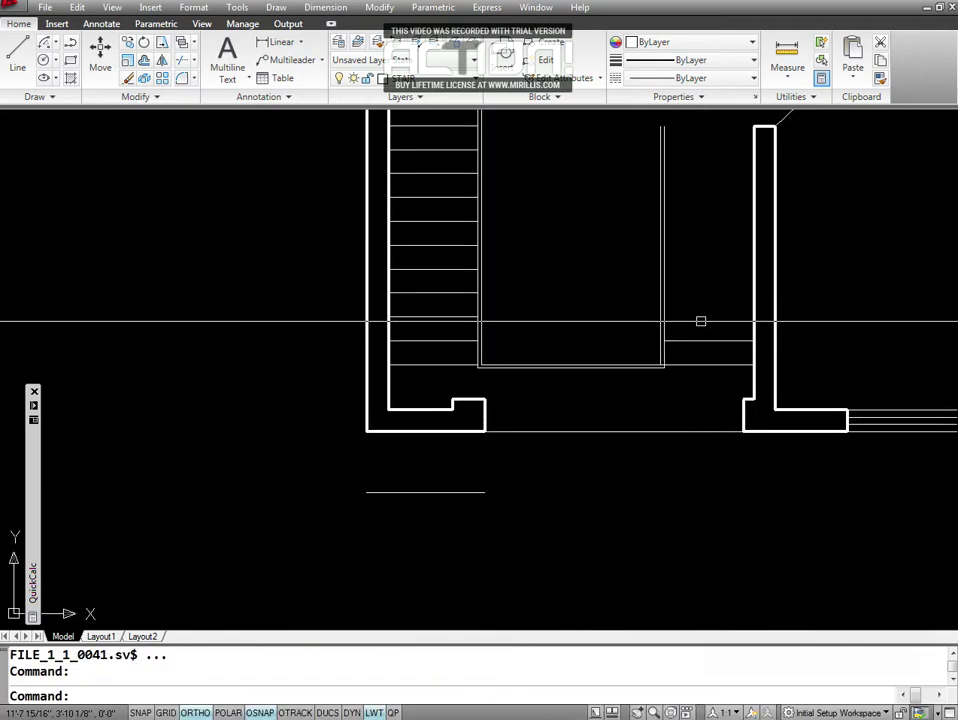
Offset six tread lines upward at 10 spacing from the dashed line in the right bay.
key("Escape")
type("O")
key("Return")
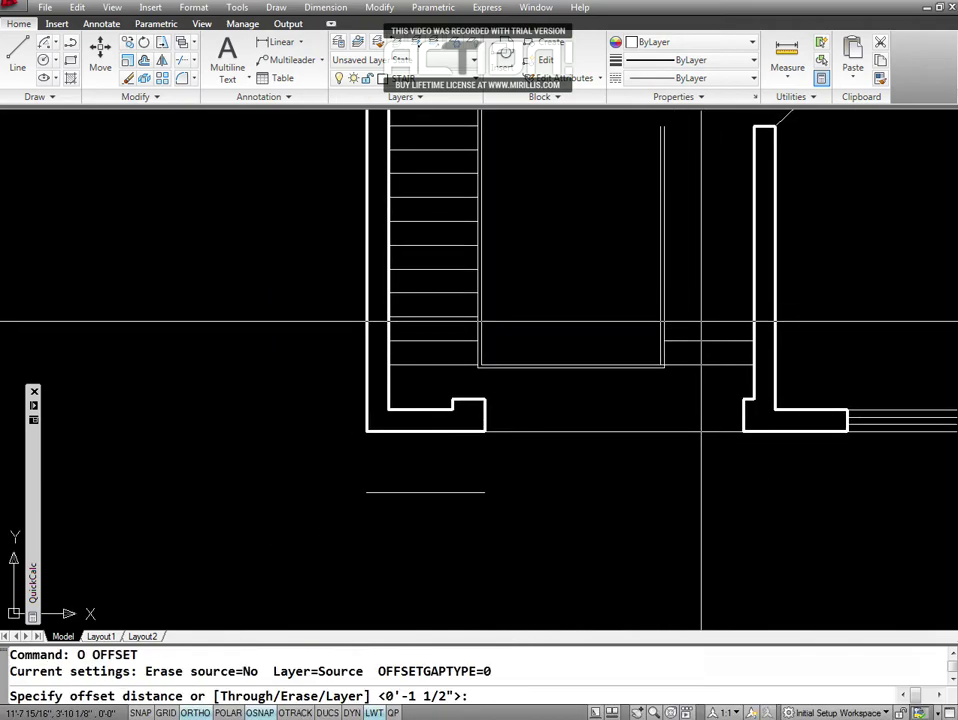
type("10")
key("Return")
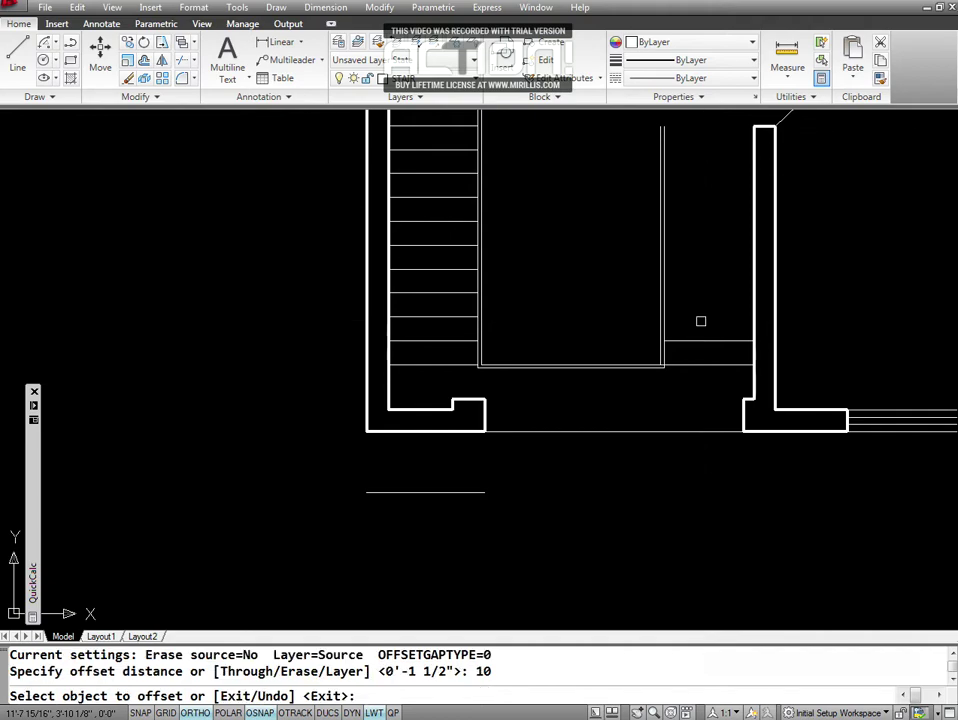
left_click(719, 342)
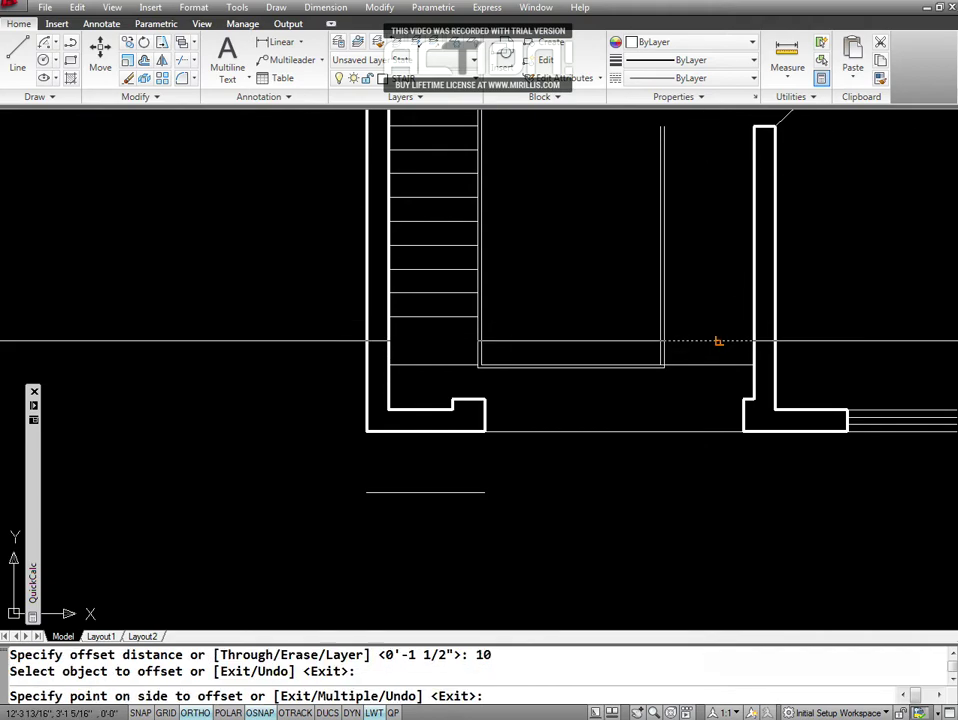
type("M")
key("Return")
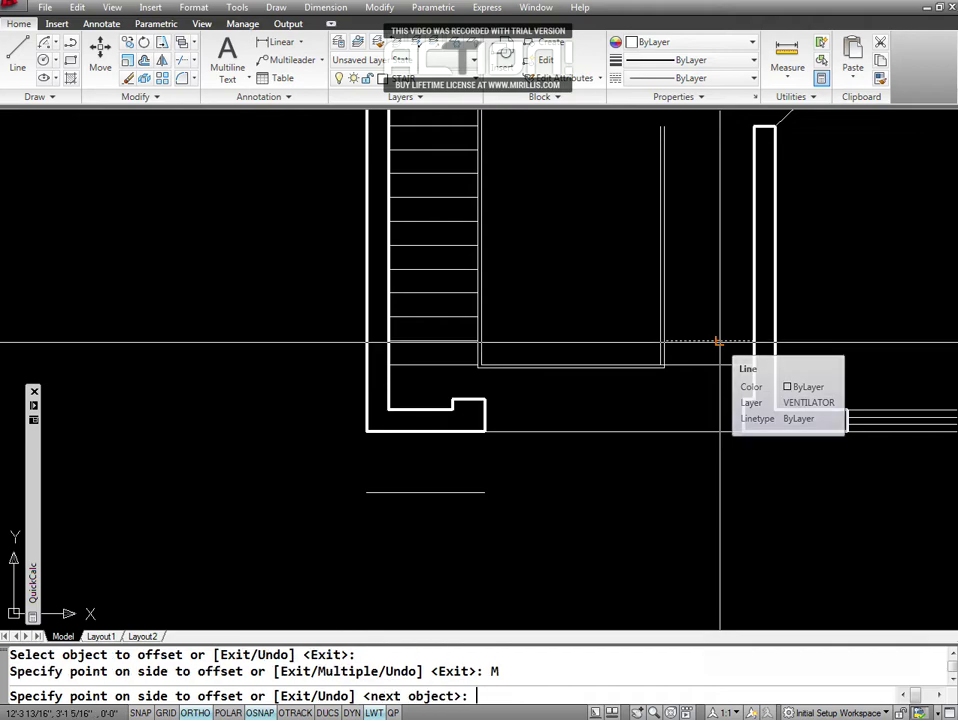
left_click(596, 290)
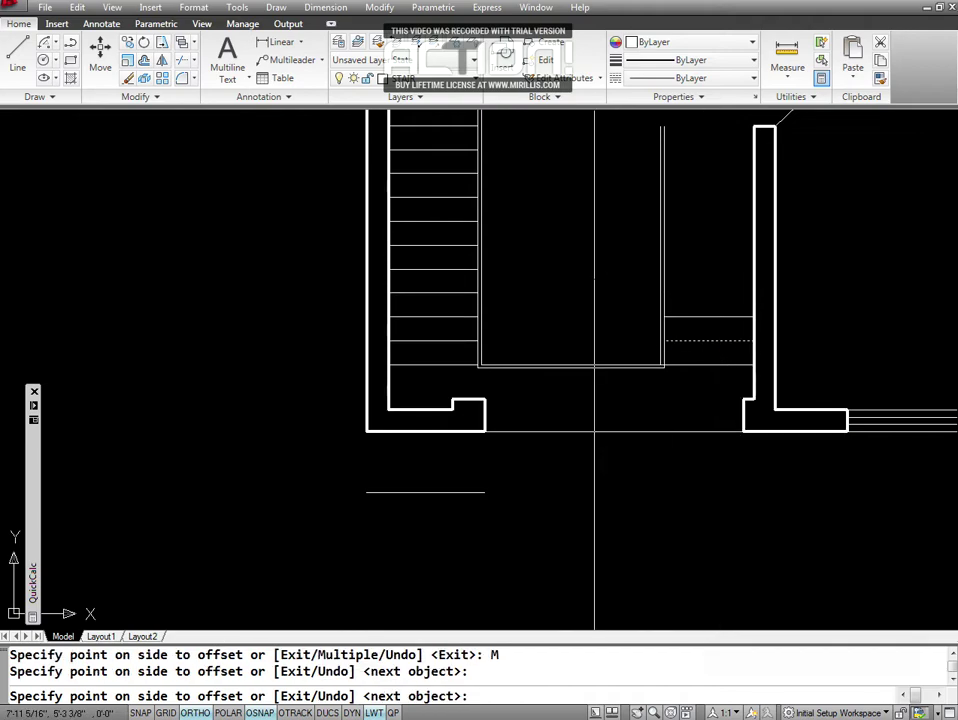
left_click(592, 250)
left_click(590, 210)
left_click(587, 176)
left_click(585, 160)
left_click(583, 142)
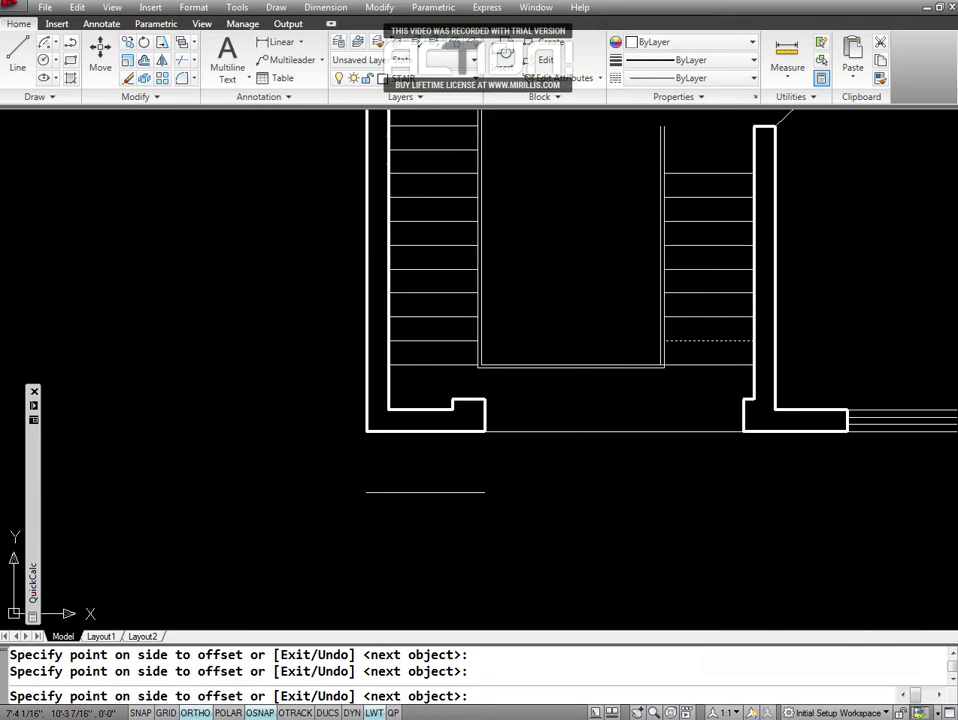
key("Escape")
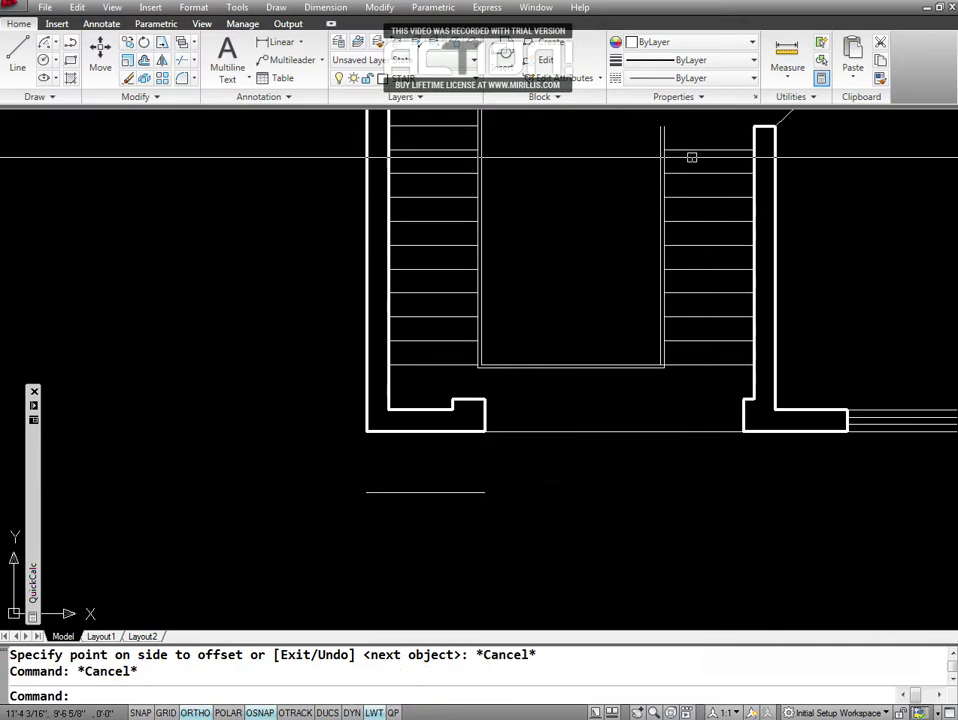
type("EX")
key("Return")
key("Return")
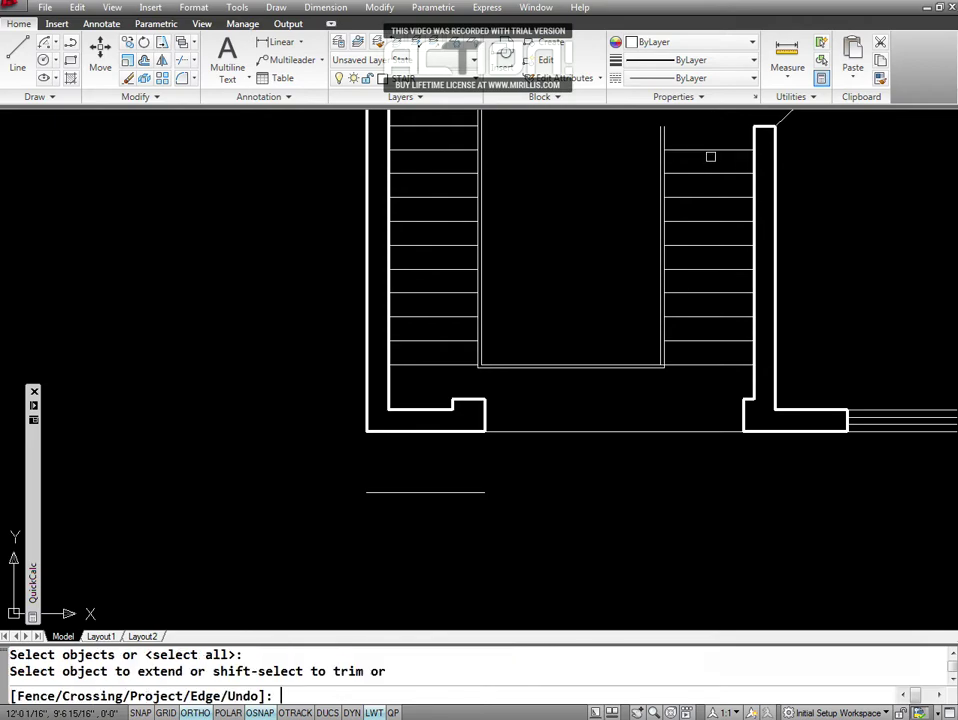
Trim the top stub off the right bay's inner line.
left_click(670, 149)
key("Escape")
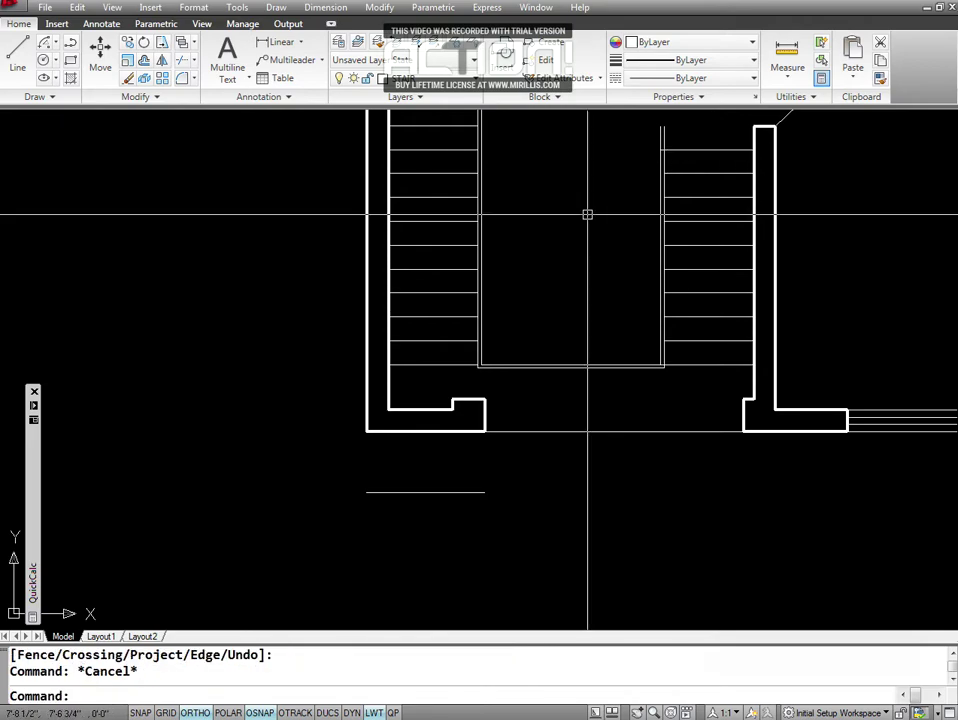
key("Escape")
type("TRR")
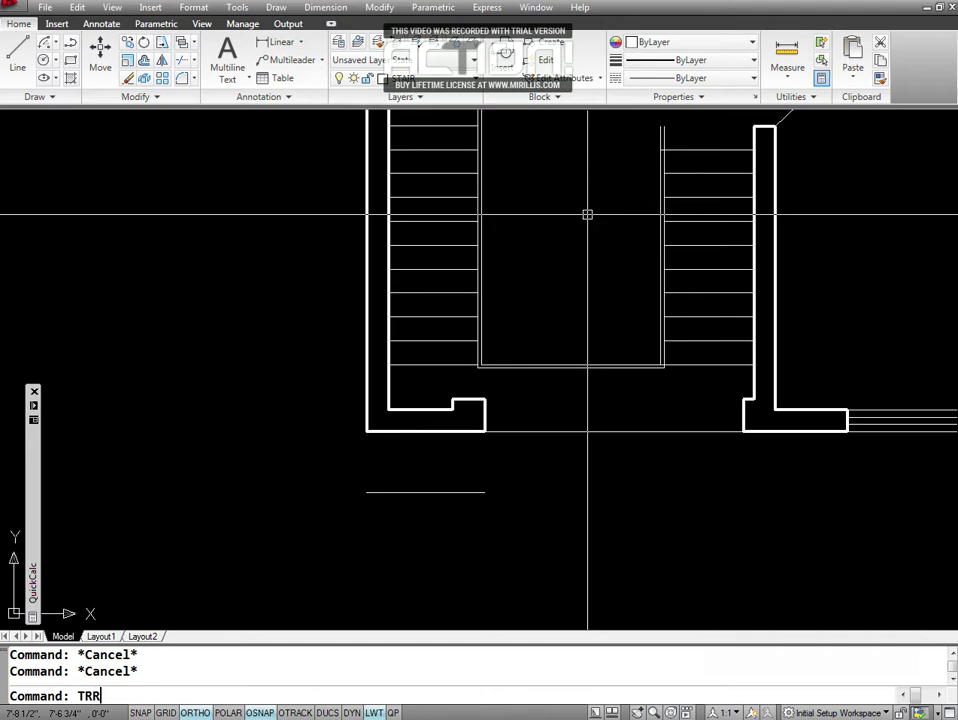
key("Escape")
type("R")
key("Return")
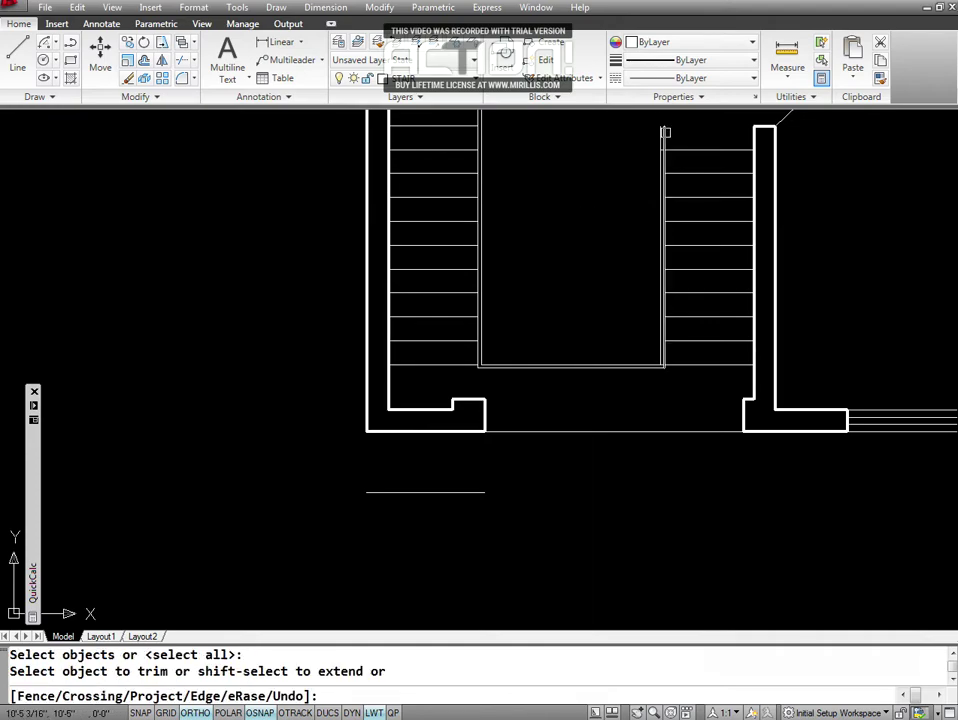
left_click(663, 137)
key("Return")
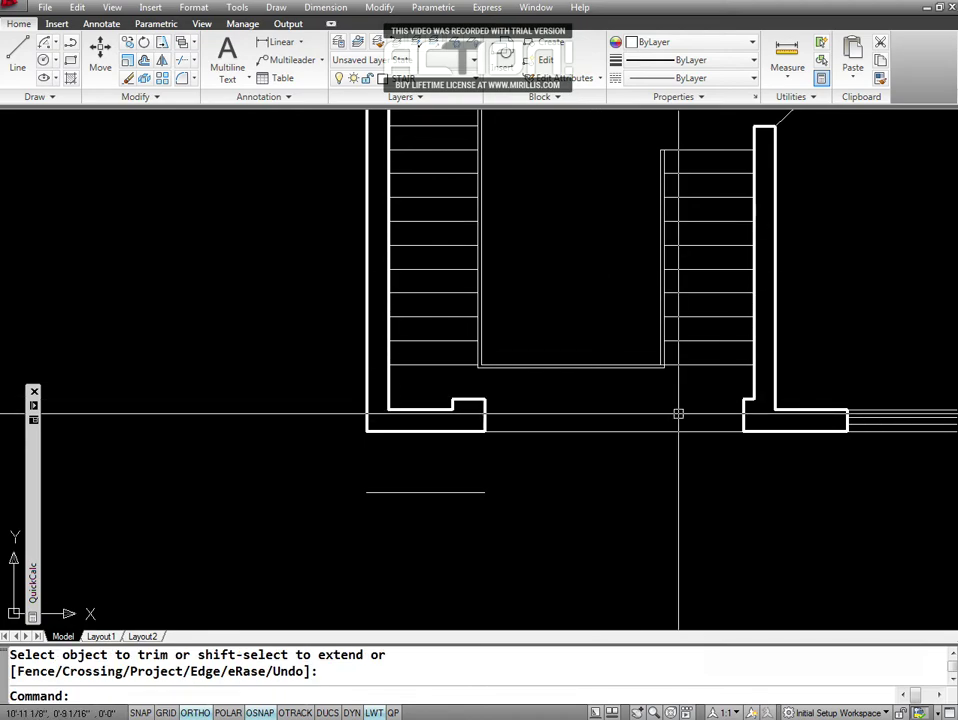
Trim the short horizontal overhang at the landing corner.
type("z")
key("Return")
type("w")
key("Return")
left_click(30, 118)
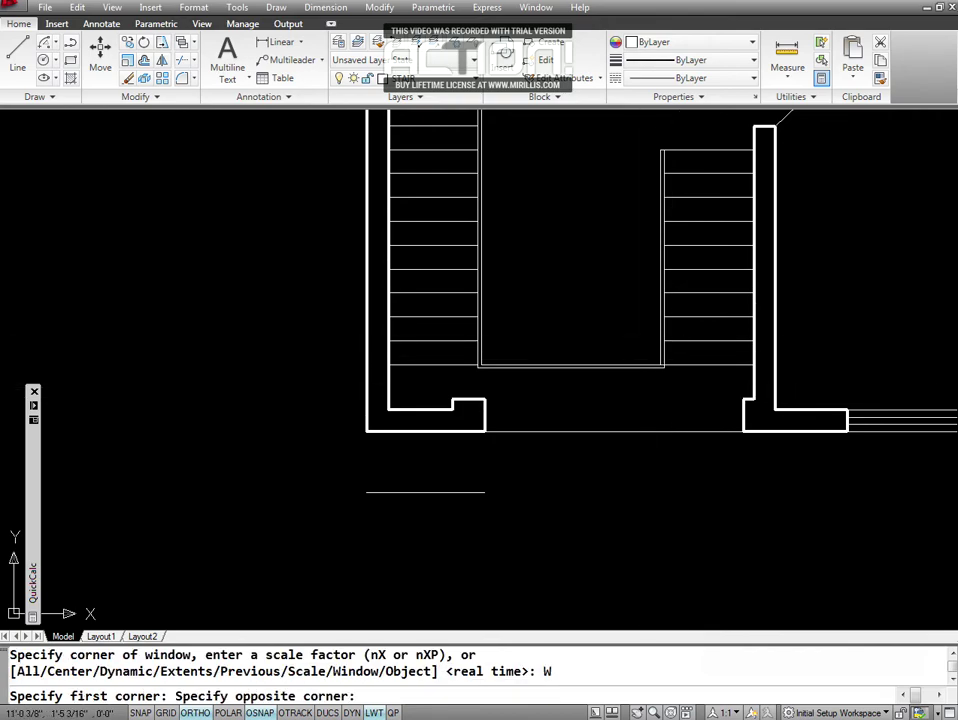
left_click(940, 622)
key("Escape")
type("tr")
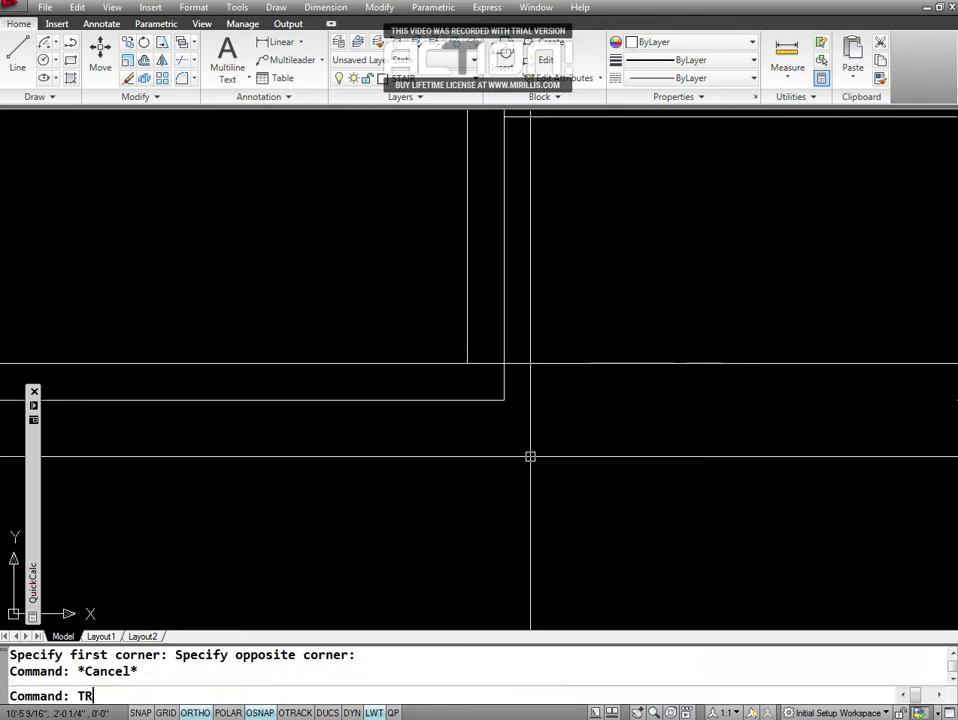
key("Return")
key("Return")
left_click(490, 364)
key("Return")
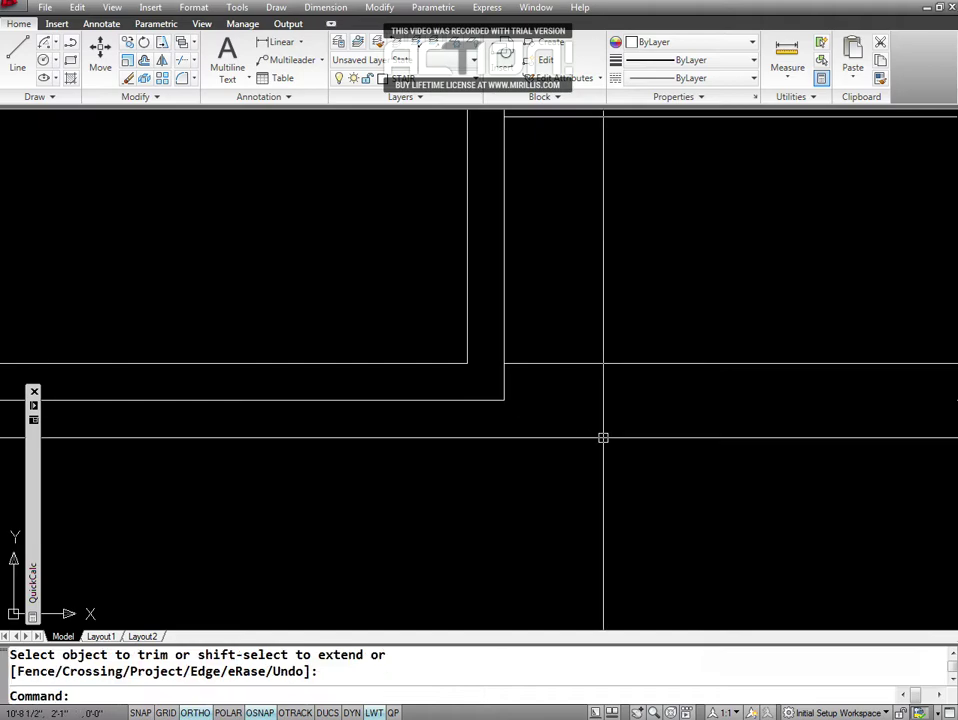
Zoom out to view the whole stair layout.
type("z")
key("Return")
mouse_move(691, 249)
left_mouse_down()
mouse_move(688, 320)
mouse_move(586, 481)
left_mouse_up()
key("Escape")
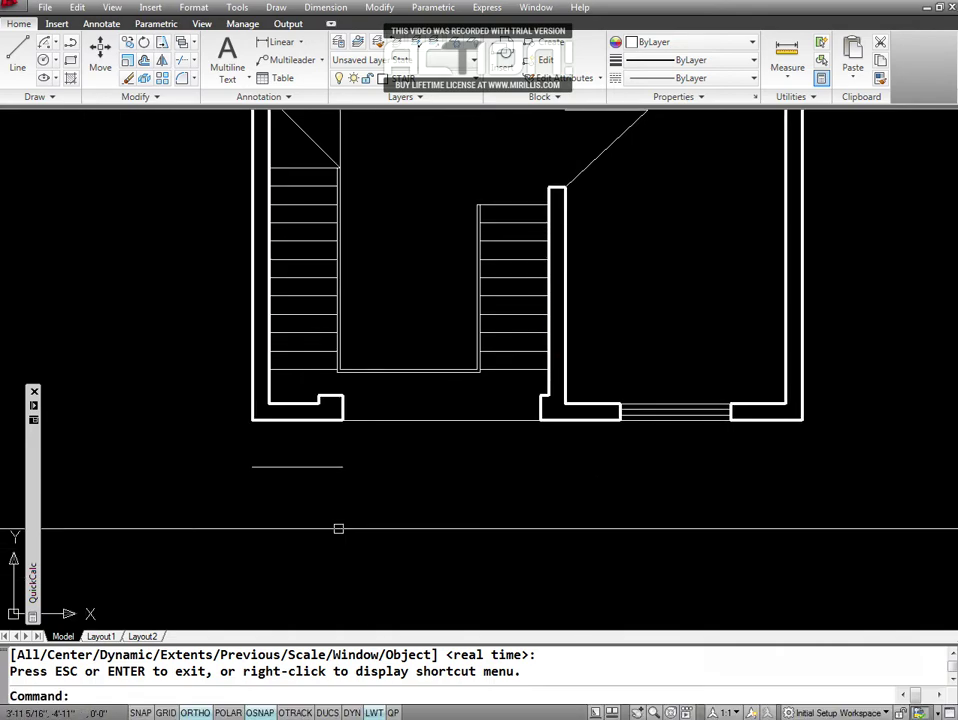
Pan the view across to the scanned Ground Floor Plan reference image.
type("p")
key("Return")
mouse_move(392, 445)
left_mouse_down()
mouse_move(708, 305)
mouse_move(682, 468)
left_mouse_up()
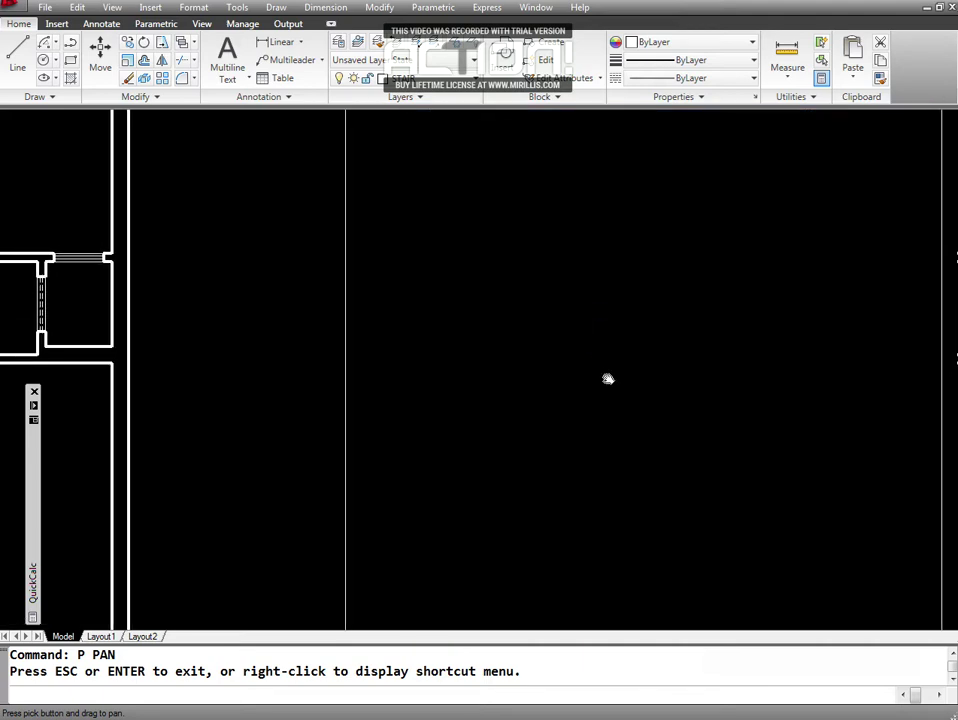
mouse_move(605, 379)
left_mouse_down()
mouse_move(570, 209)
mouse_move(590, 328)
left_mouse_up()
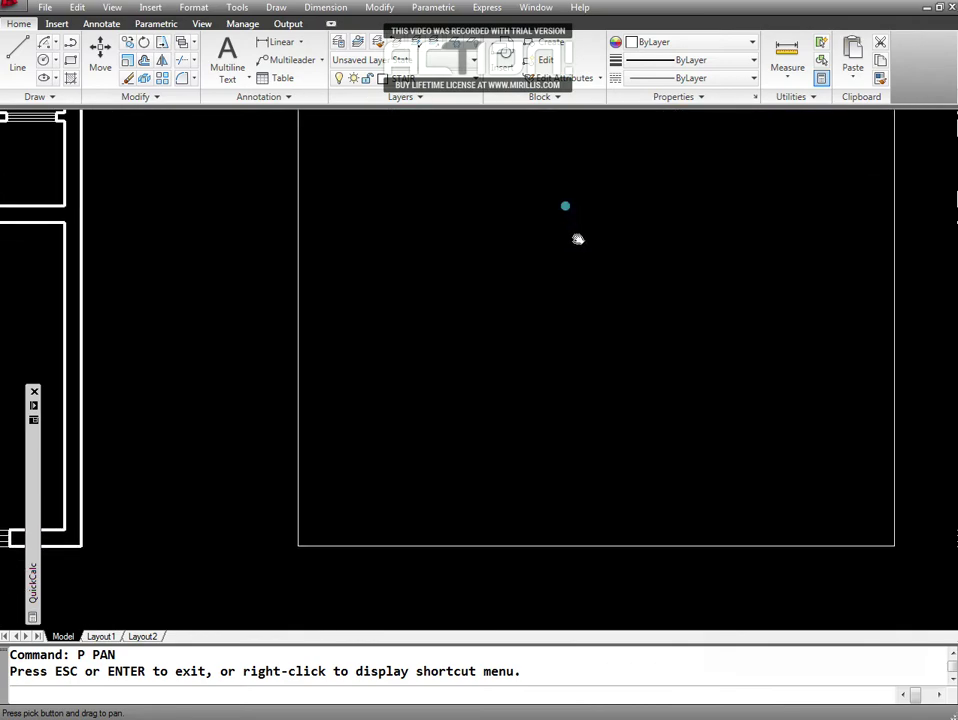
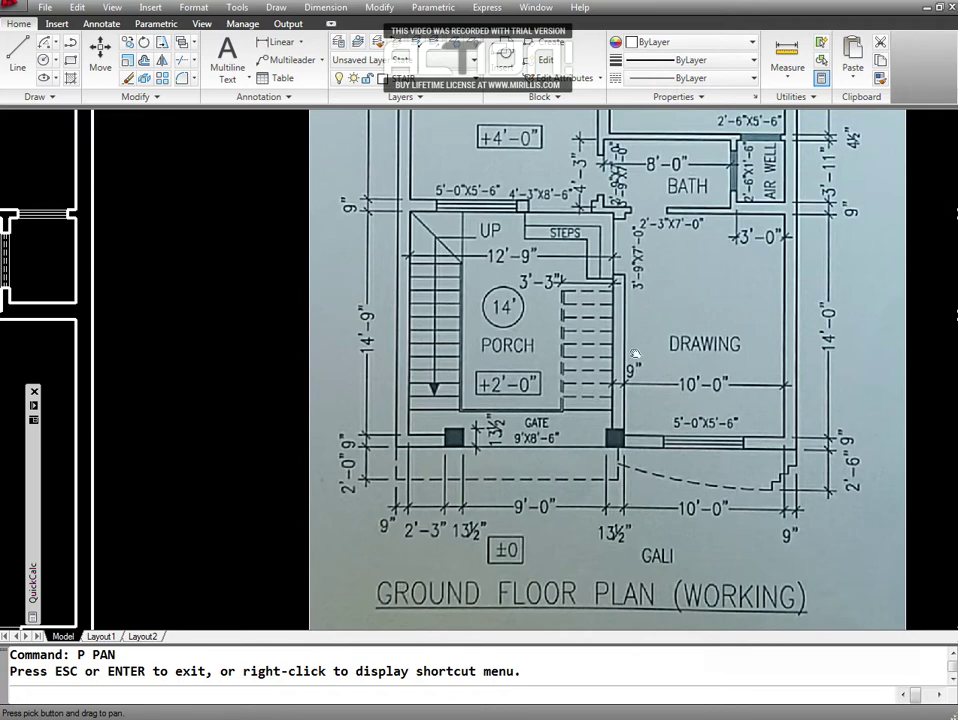
Pan from the reference image to the drawn plan and select the inner stair's short top line.
left_click_drag(494, 321, 759, 321)
mouse_move(365, 336)
left_mouse_down()
mouse_move(601, 331)
mouse_move(825, 244)
mouse_move(731, 154)
left_mouse_up()
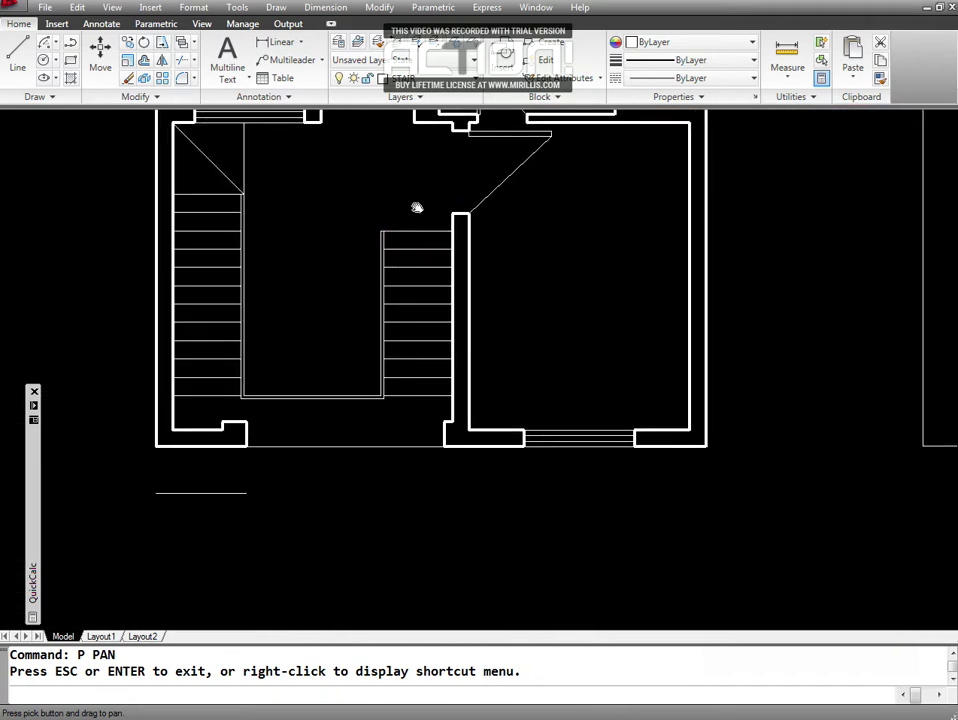
left_click_drag(417, 207, 416, 200)
key("Escape")
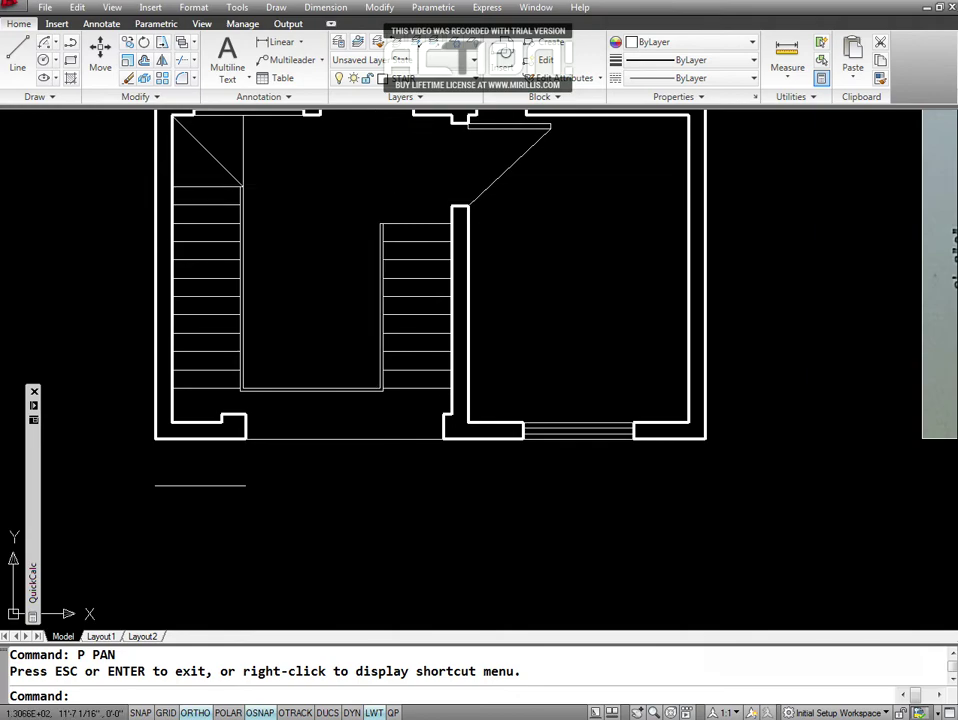
left_click(411, 221)
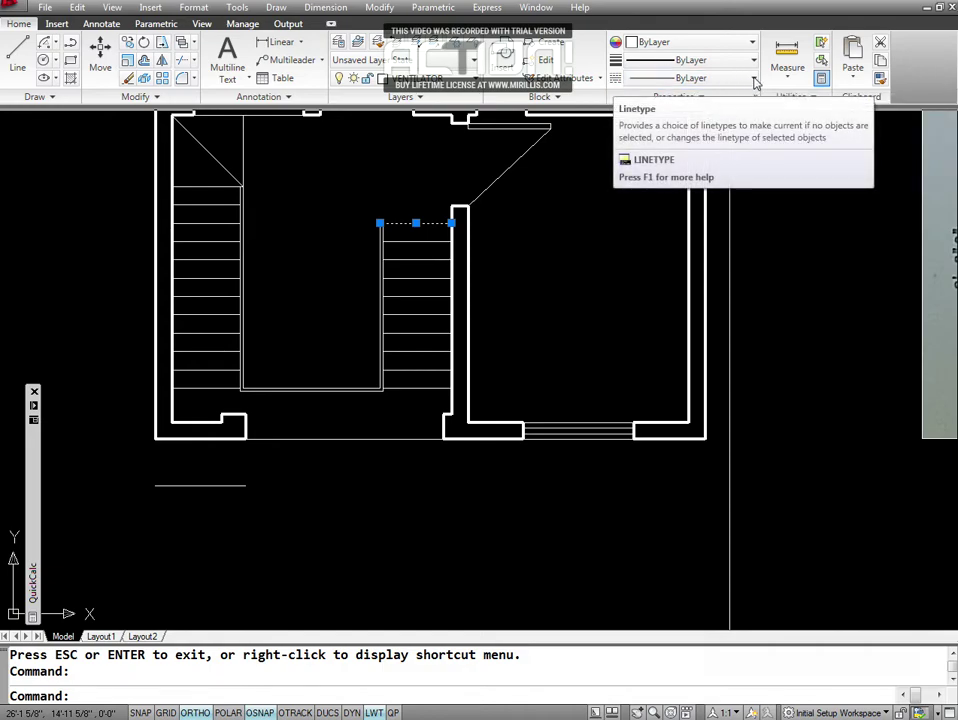
Change the selected stair-top line to the DASHED linetype.
left_click(753, 78)
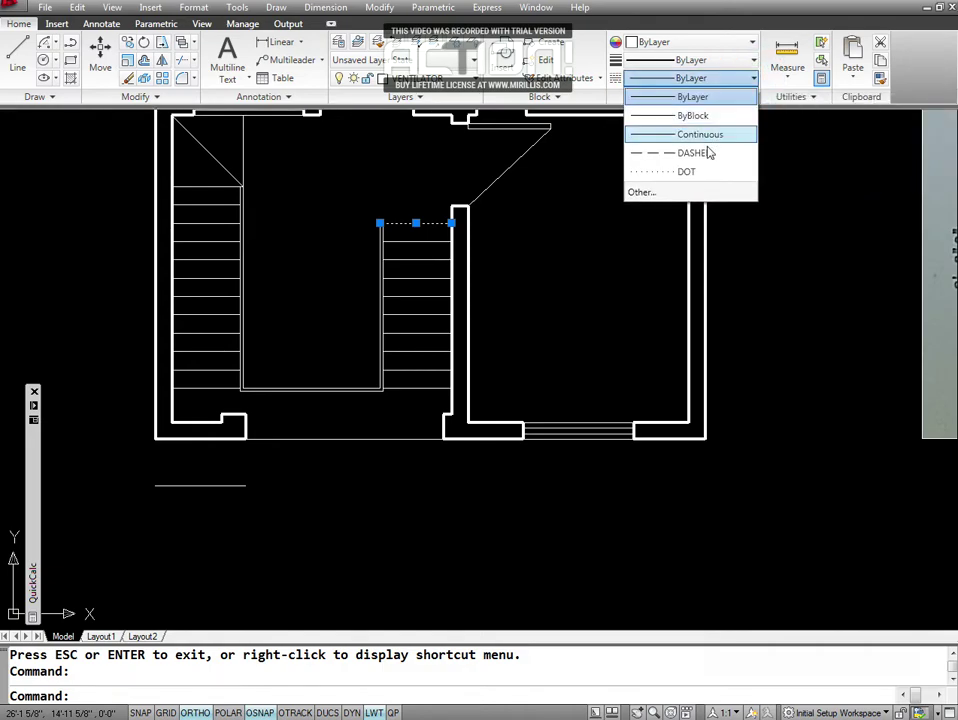
left_click(694, 153)
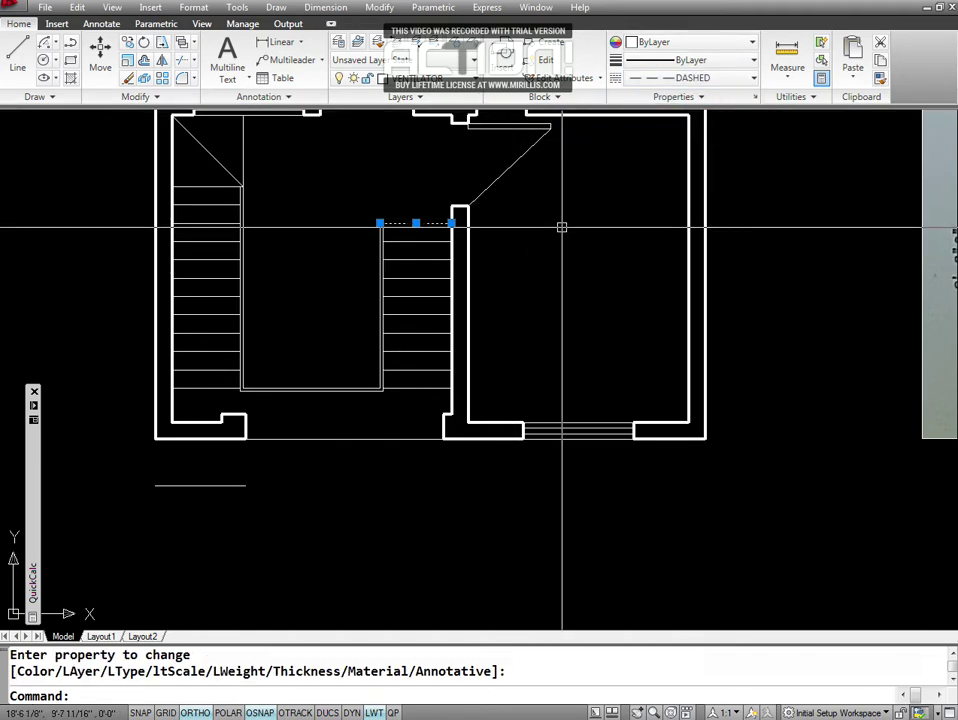
key("Escape")
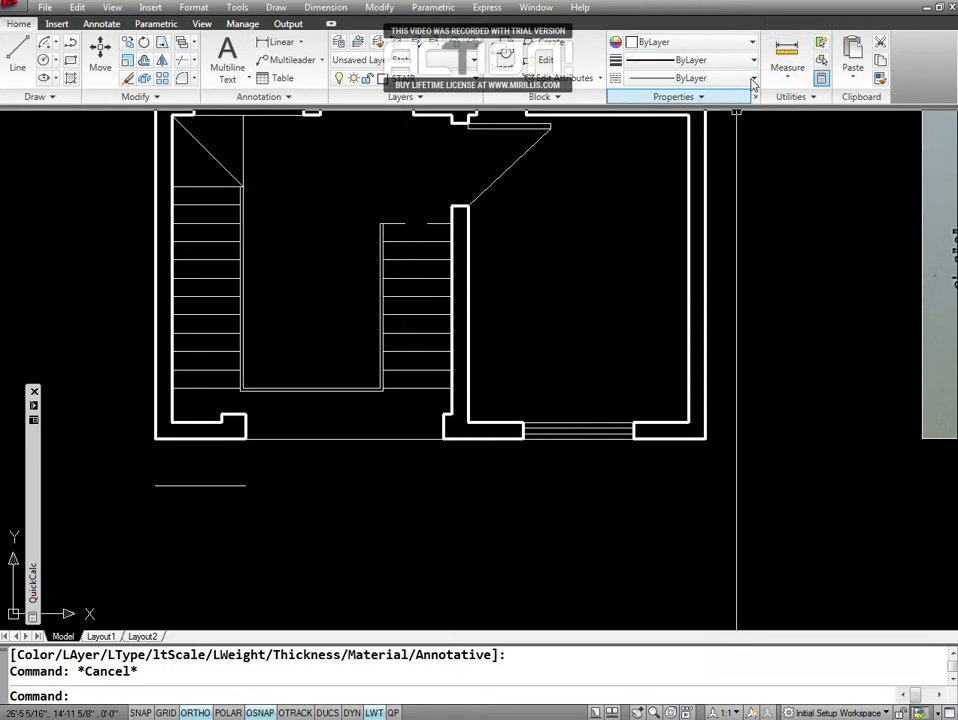
Set the current object linetype scale to 18 in the Linetype Manager.
left_click(754, 80)
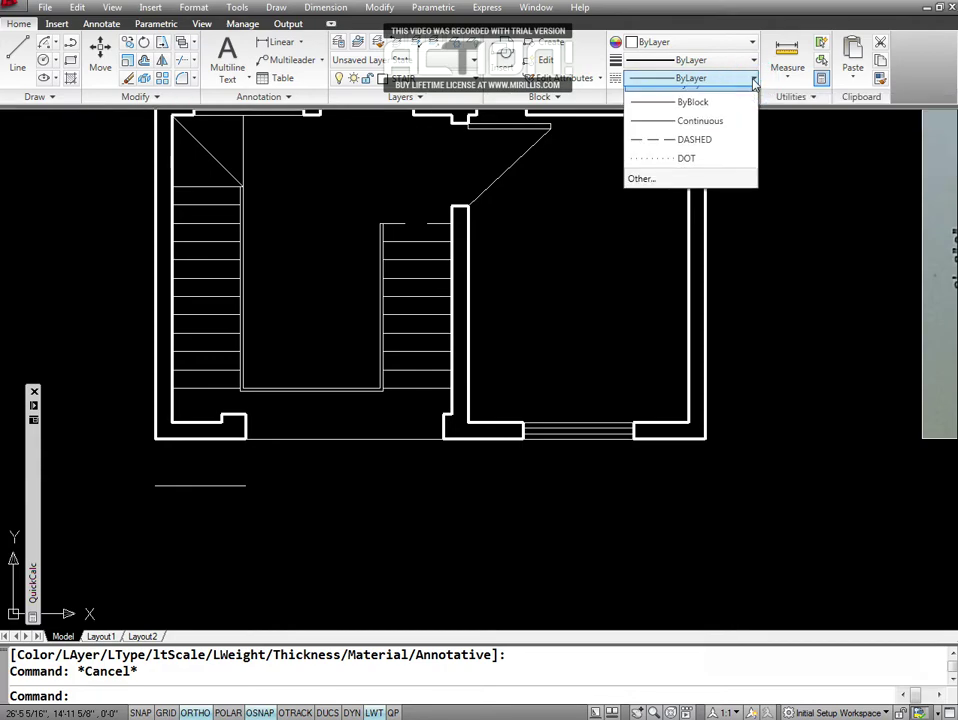
left_click(644, 179)
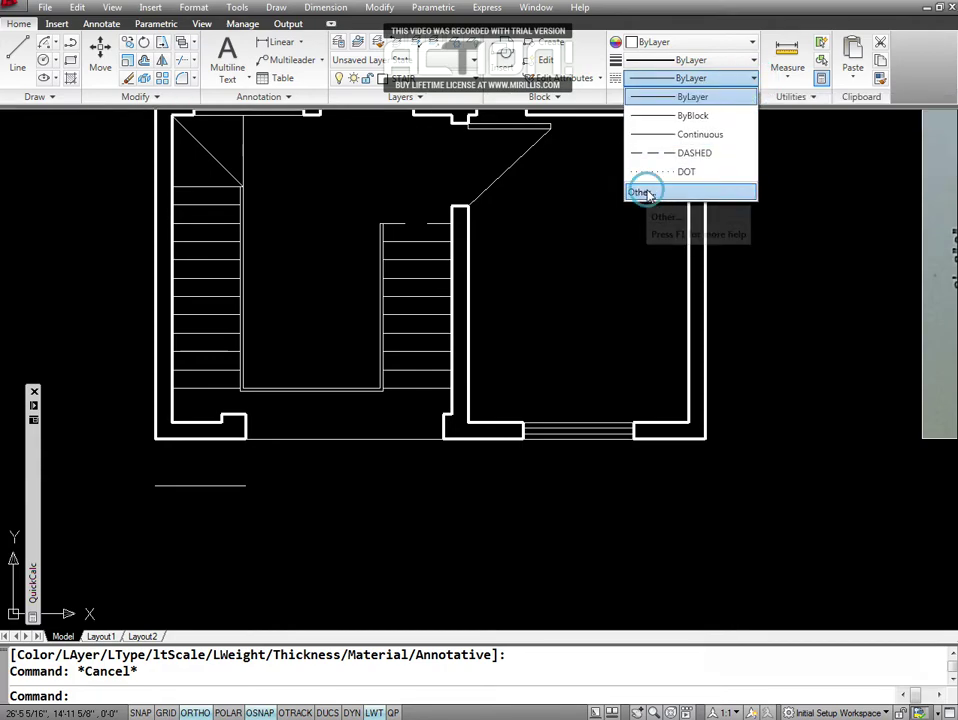
left_click(296, 343)
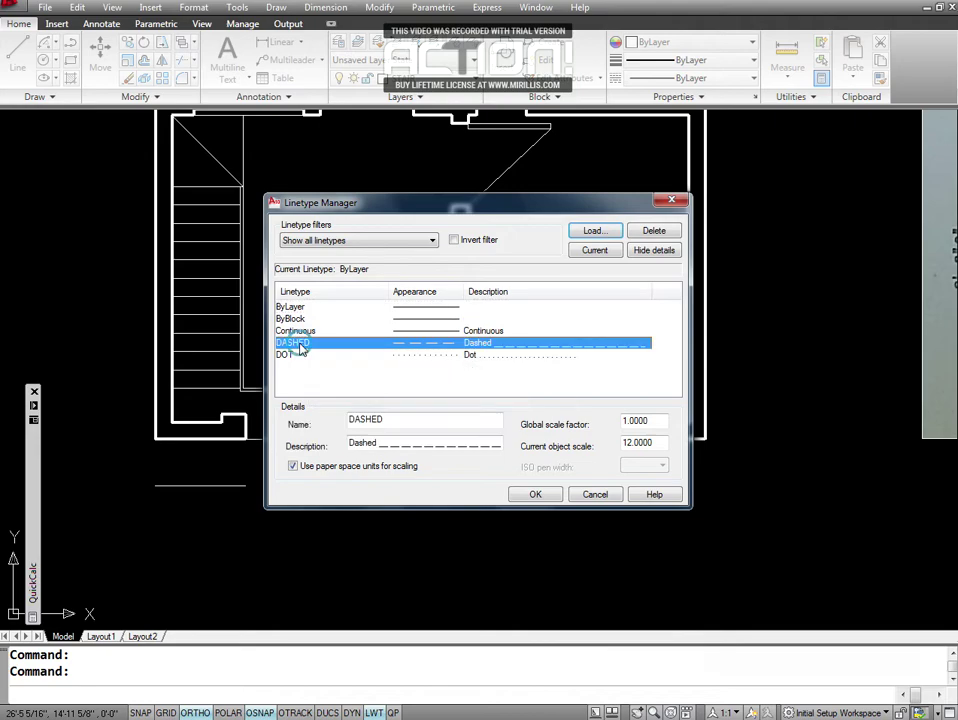
left_click_drag(655, 443, 601, 443)
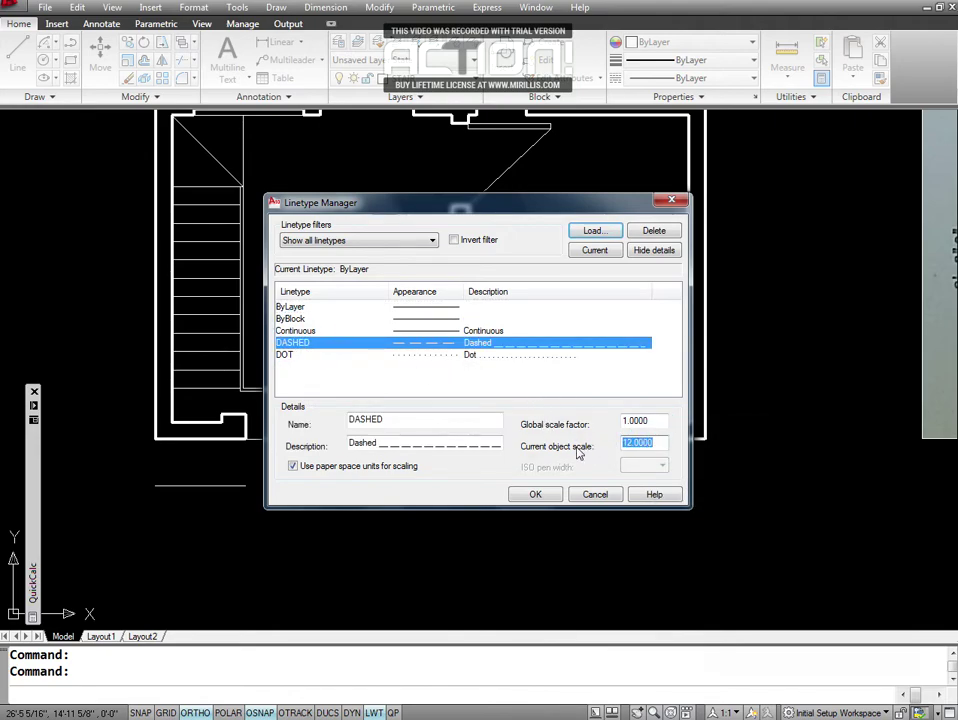
mouse_move(645, 443)
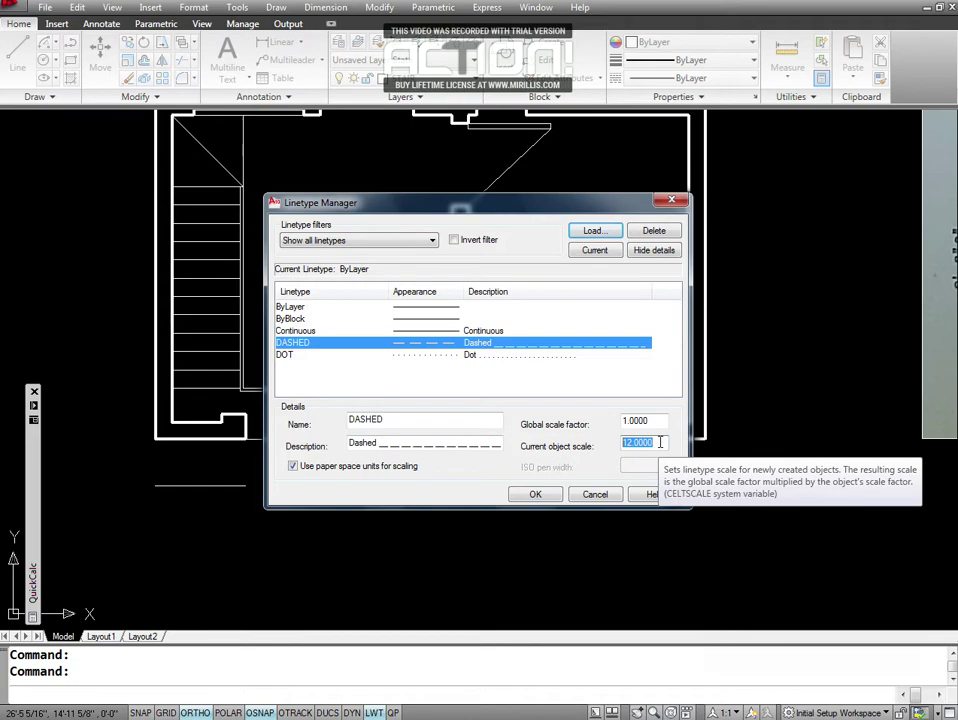
type("18")
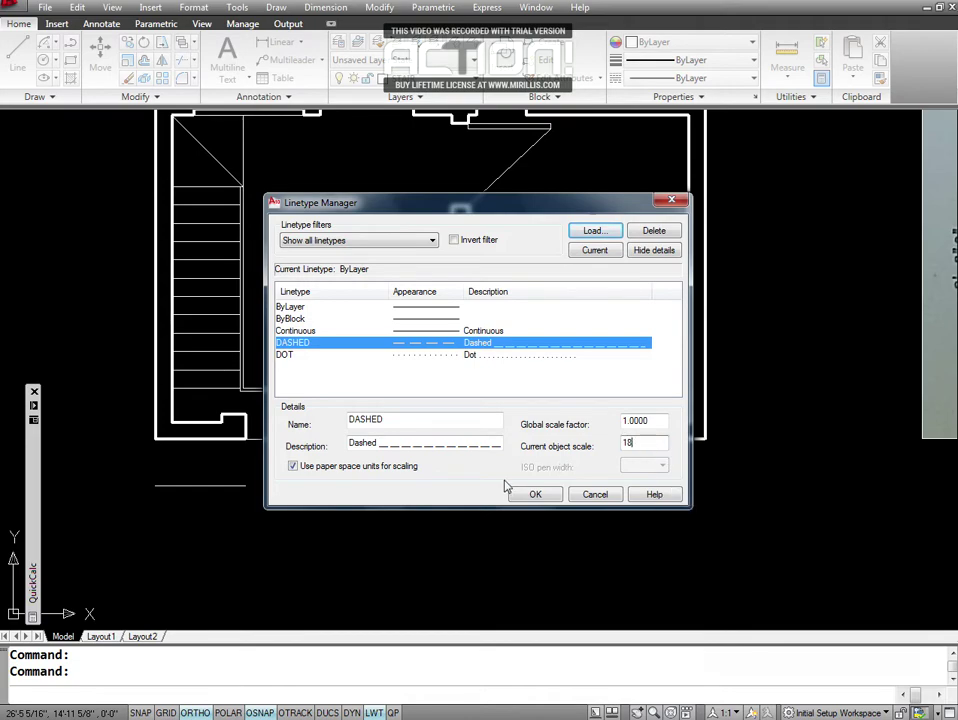
left_click(536, 496)
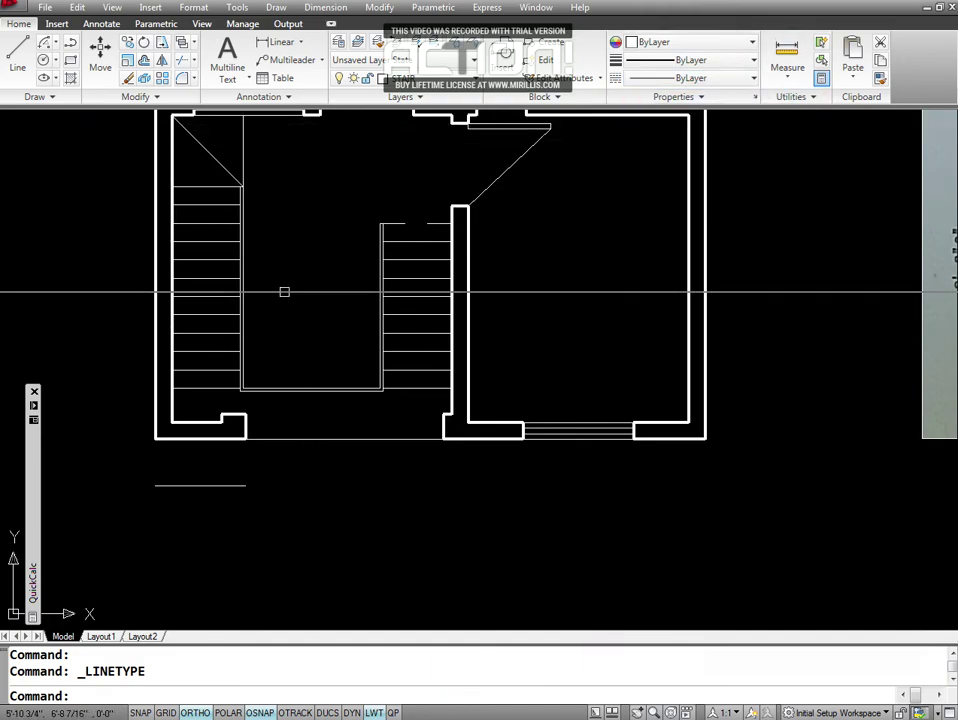
Recheck the line's DASHED linetype and the Linetype Manager settings, then reselect the line.
left_click(428, 223)
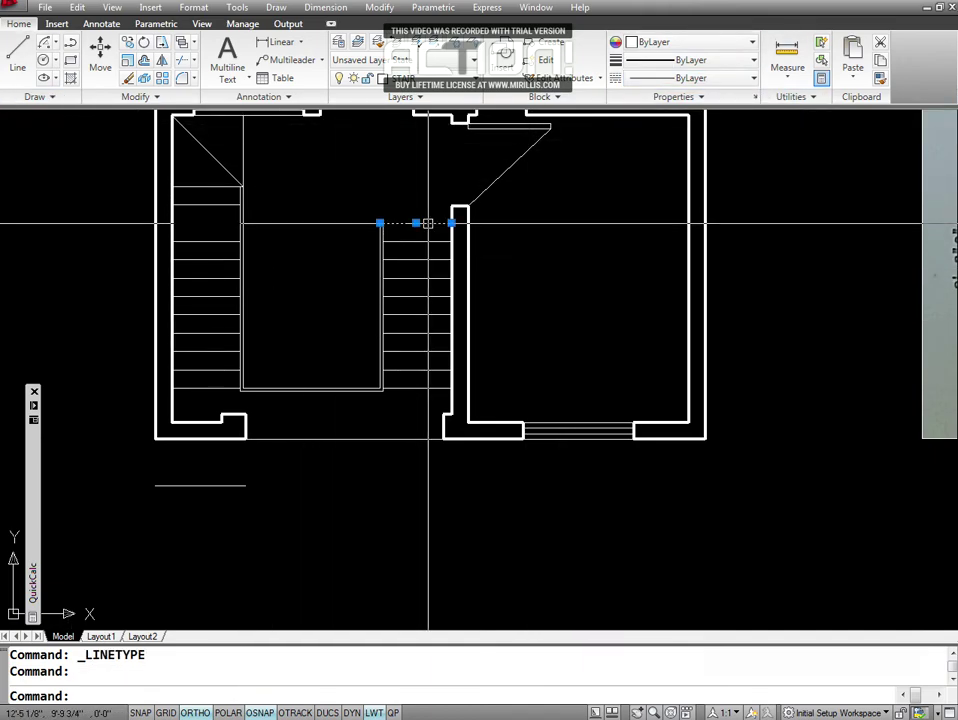
left_click(724, 85)
left_click(675, 152)
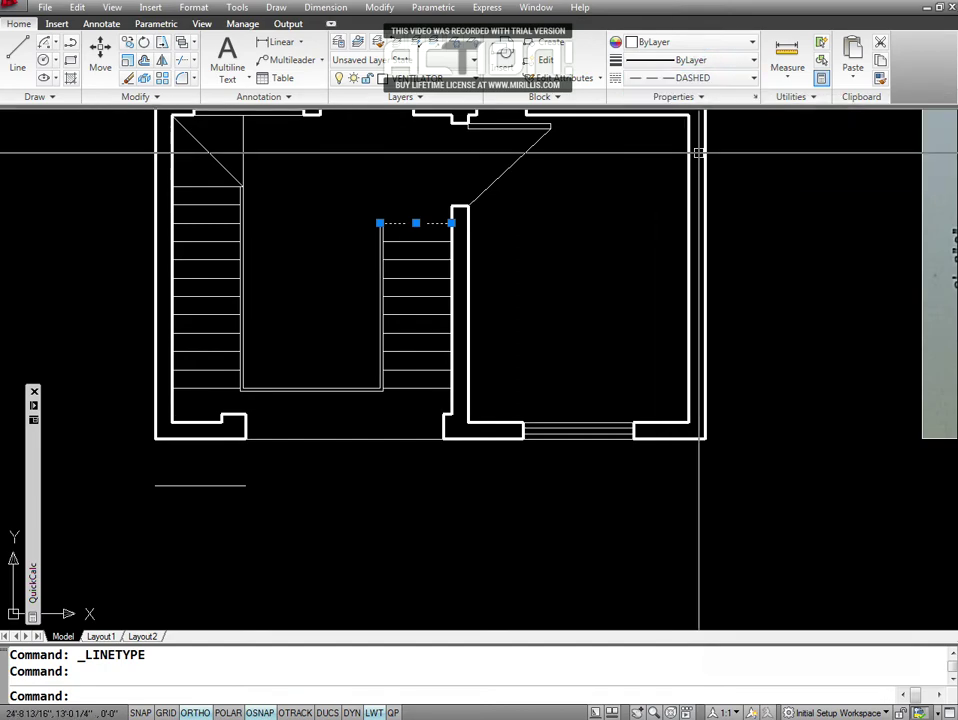
key("Escape")
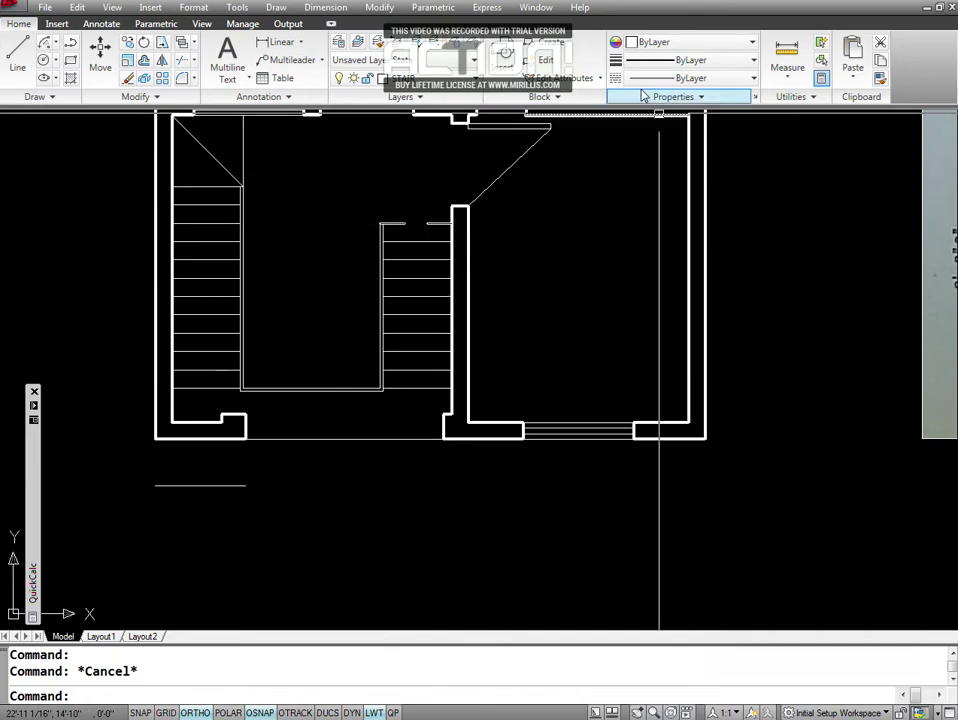
left_click(689, 78)
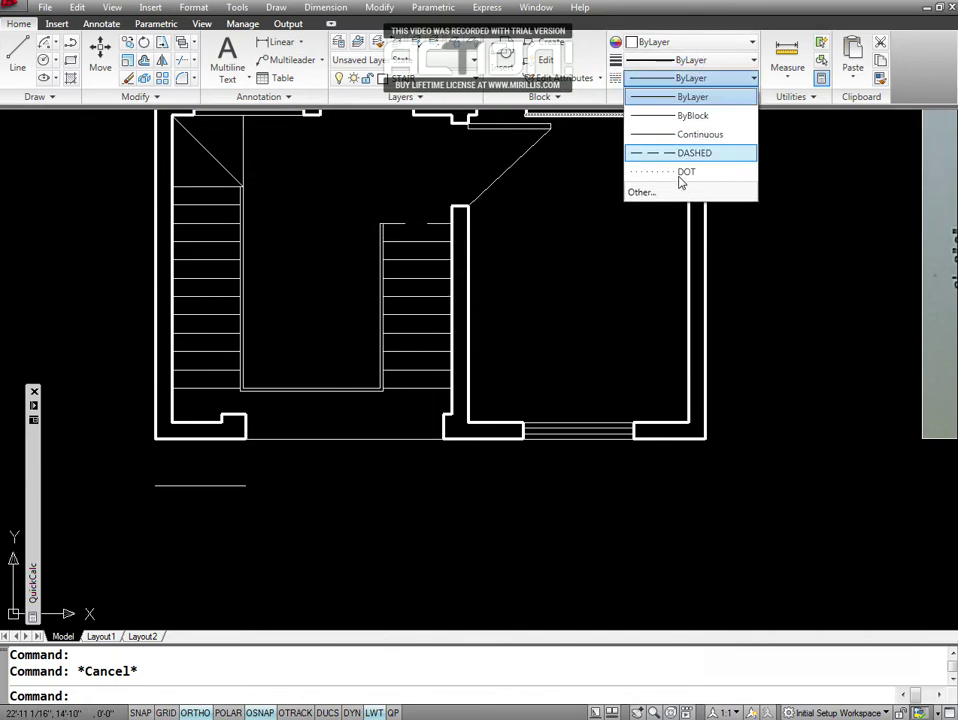
left_click(674, 192)
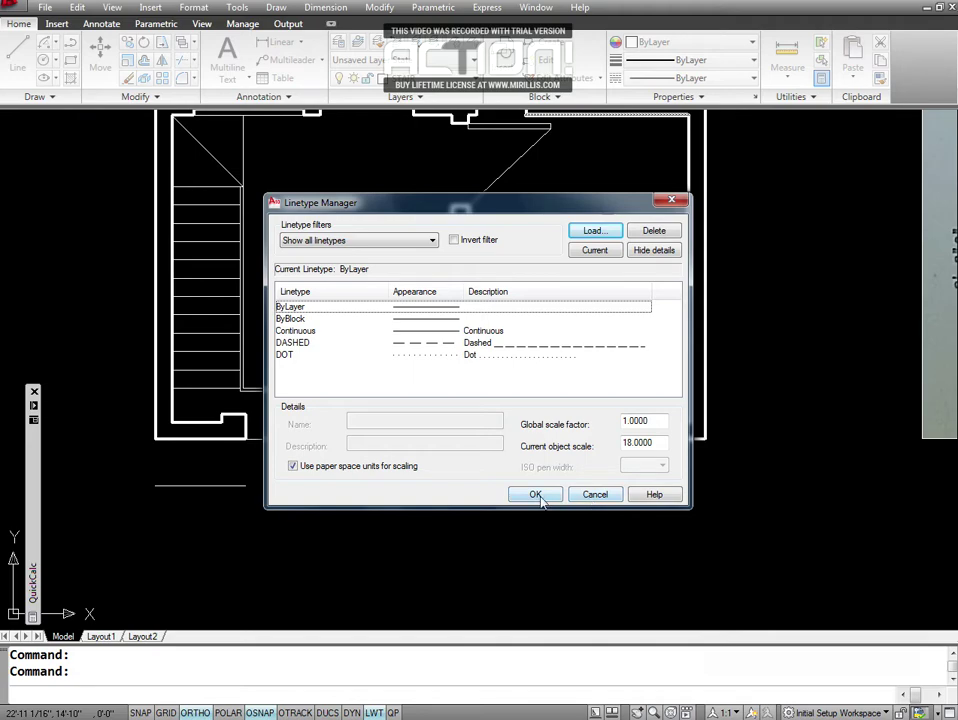
left_click(537, 495)
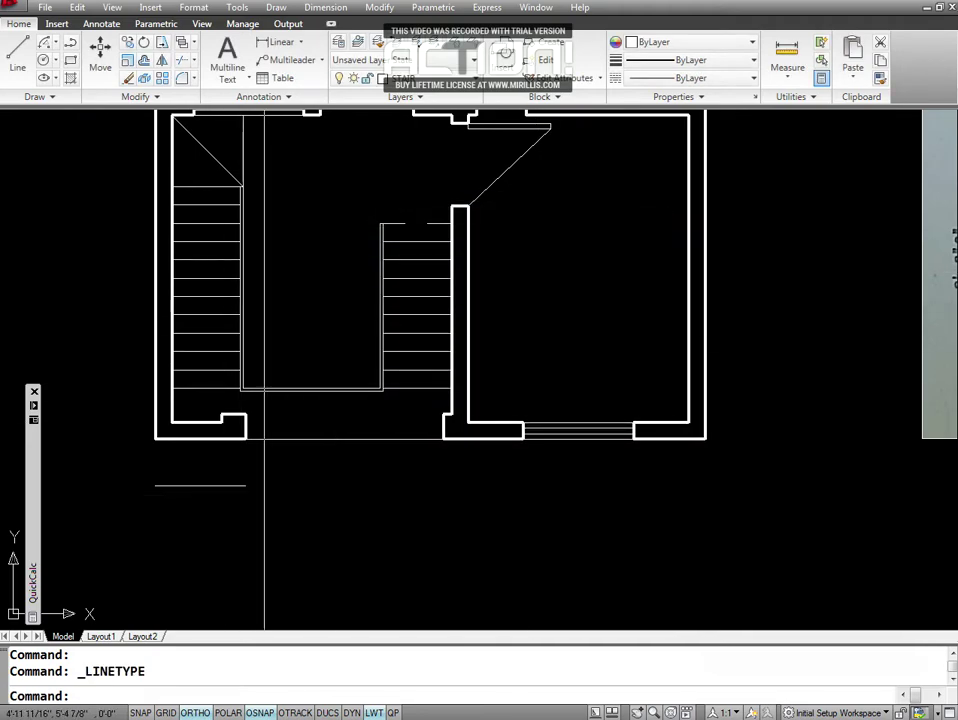
left_click(430, 222)
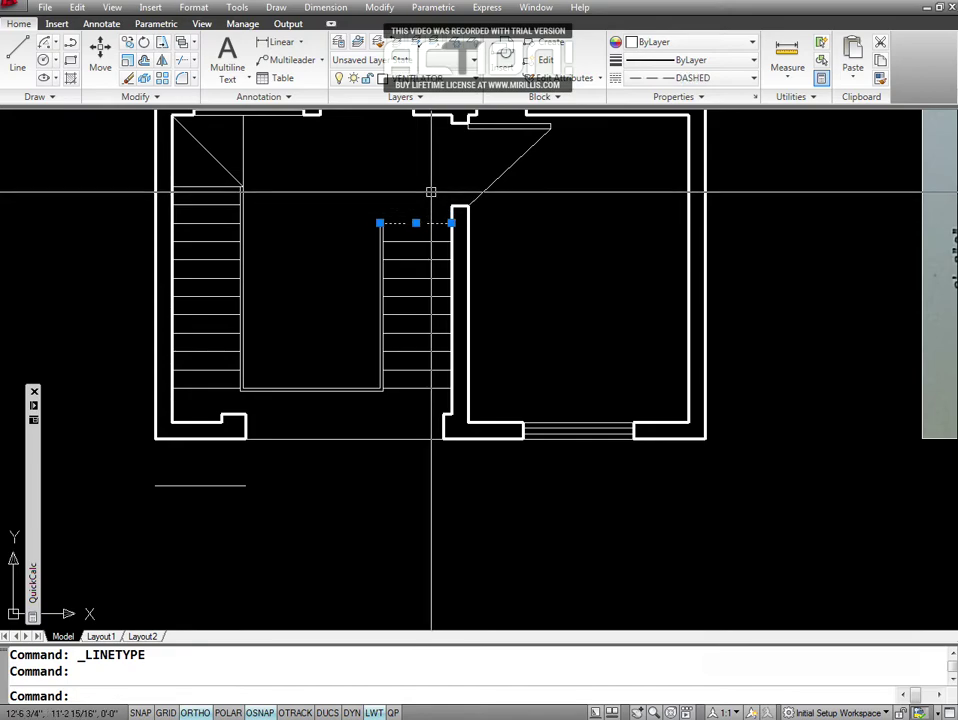
left_click(388, 8)
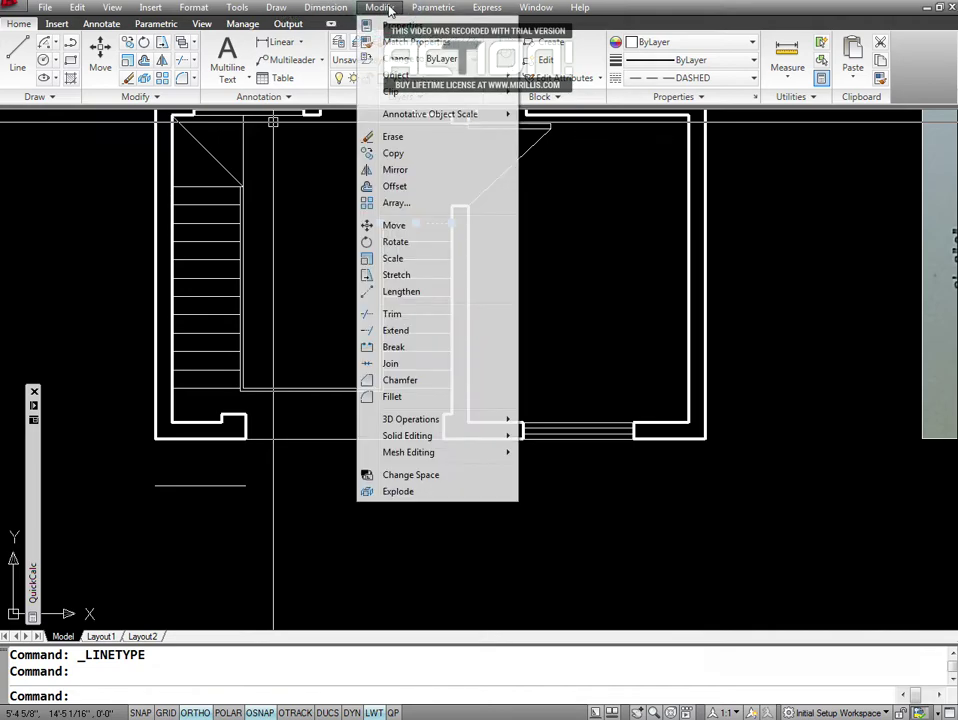
Change the dashed stair-top line's linetype scale from 48 to 1 in Properties.
left_click(400, 27)
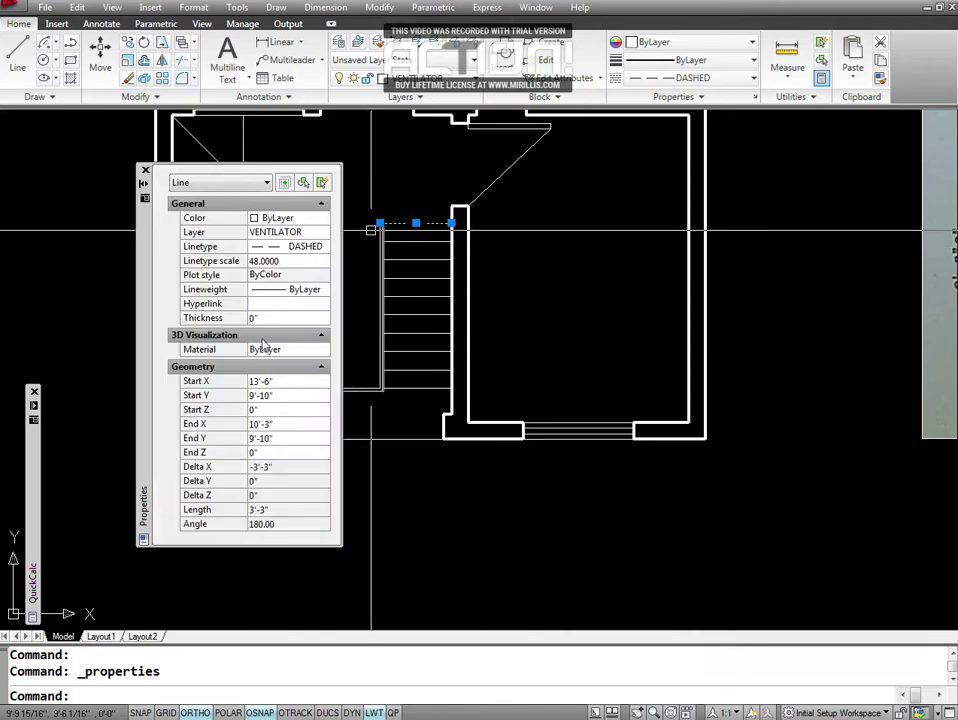
left_click(285, 261)
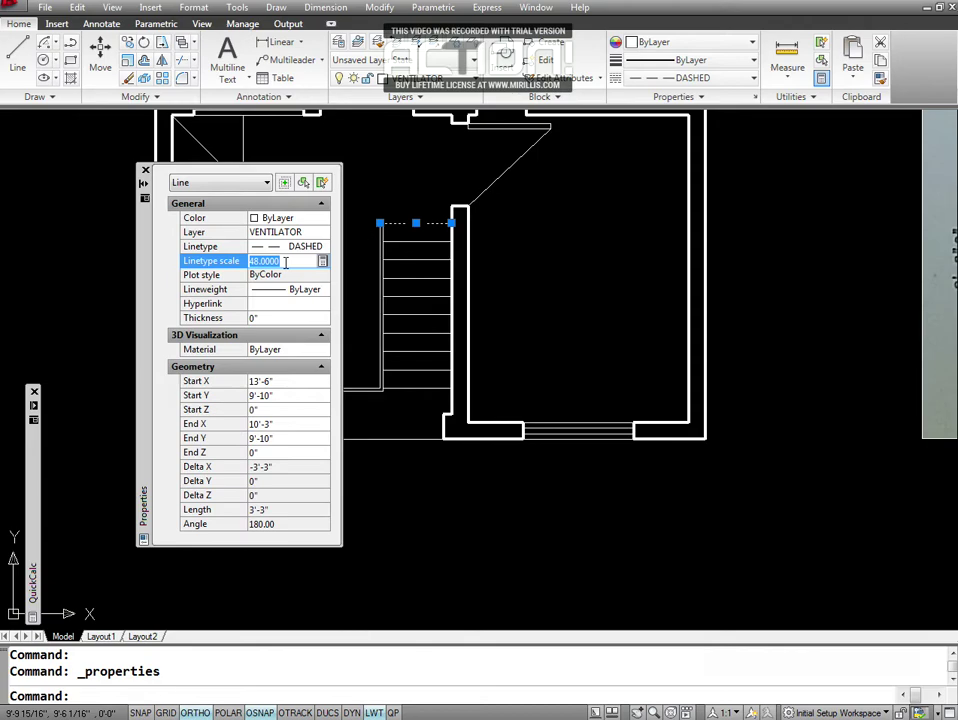
type("1")
left_click(145, 171)
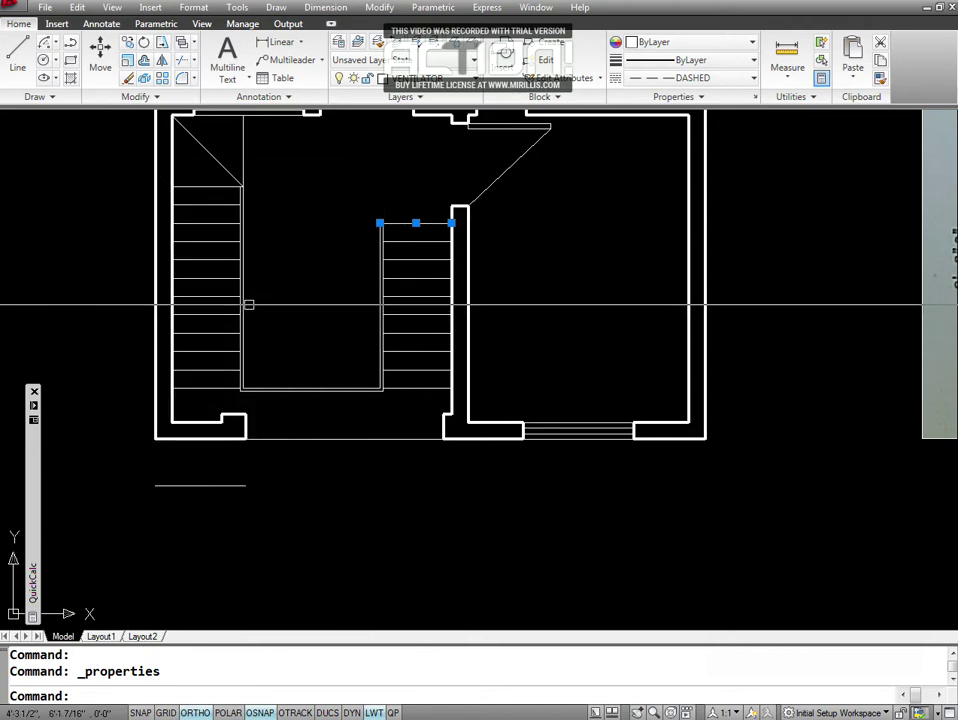
key("Escape")
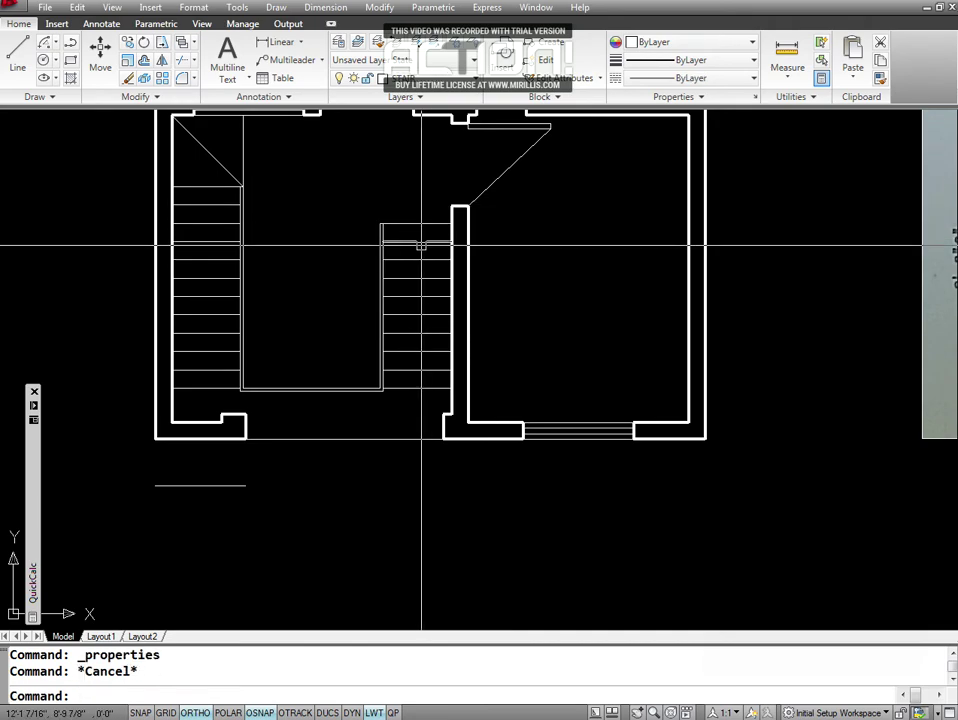
Dismiss the Dimension Style dialog and reopen the Linetype Manager.
type("D")
key("Return")
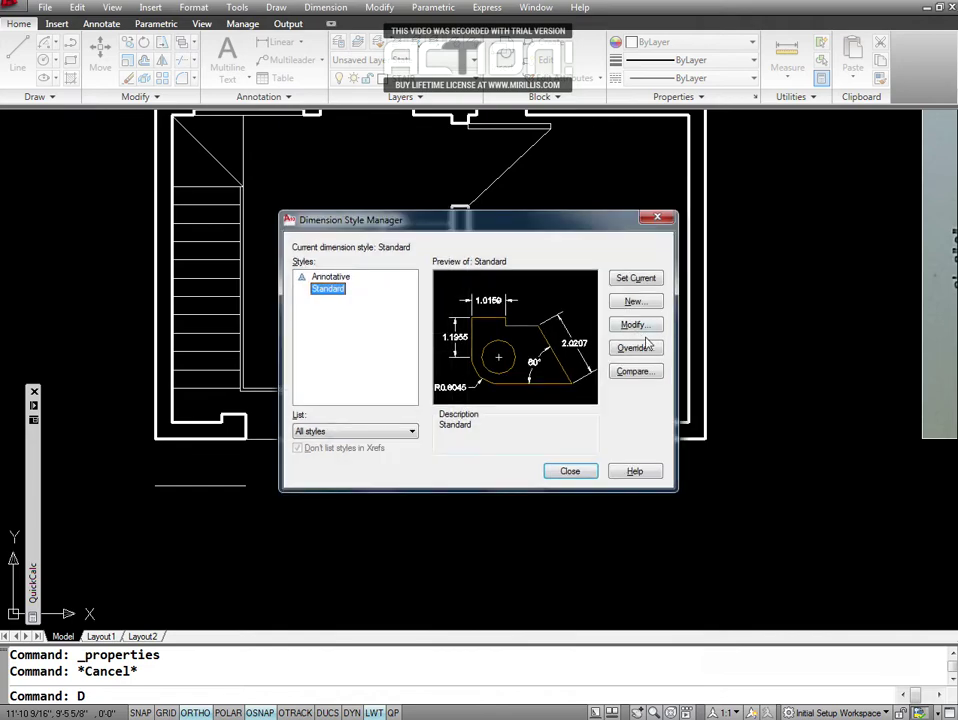
key("Escape")
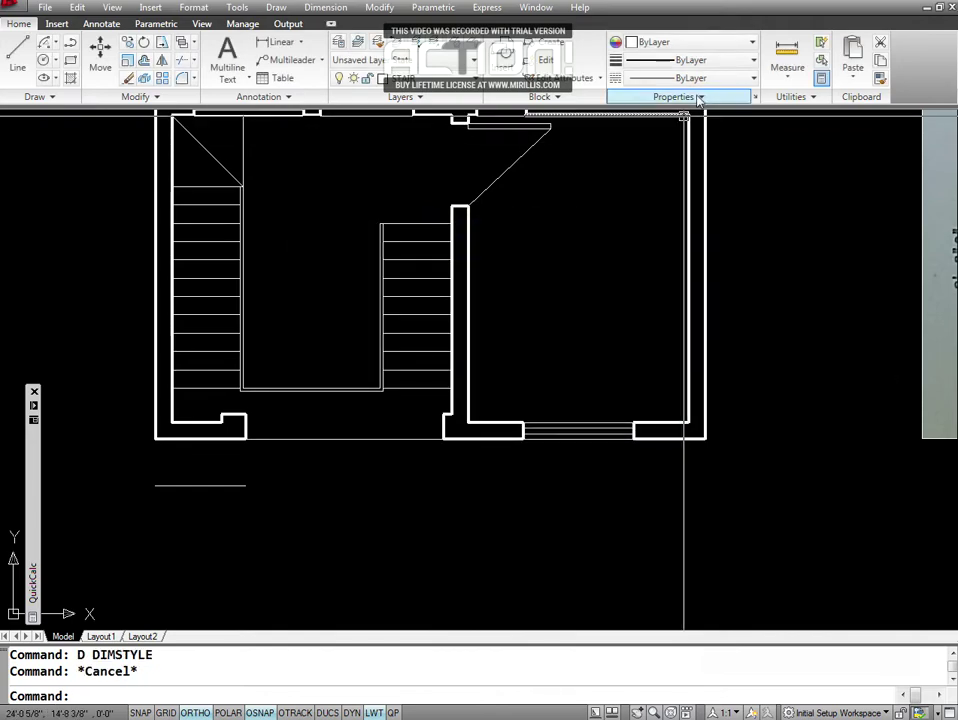
left_click(717, 80)
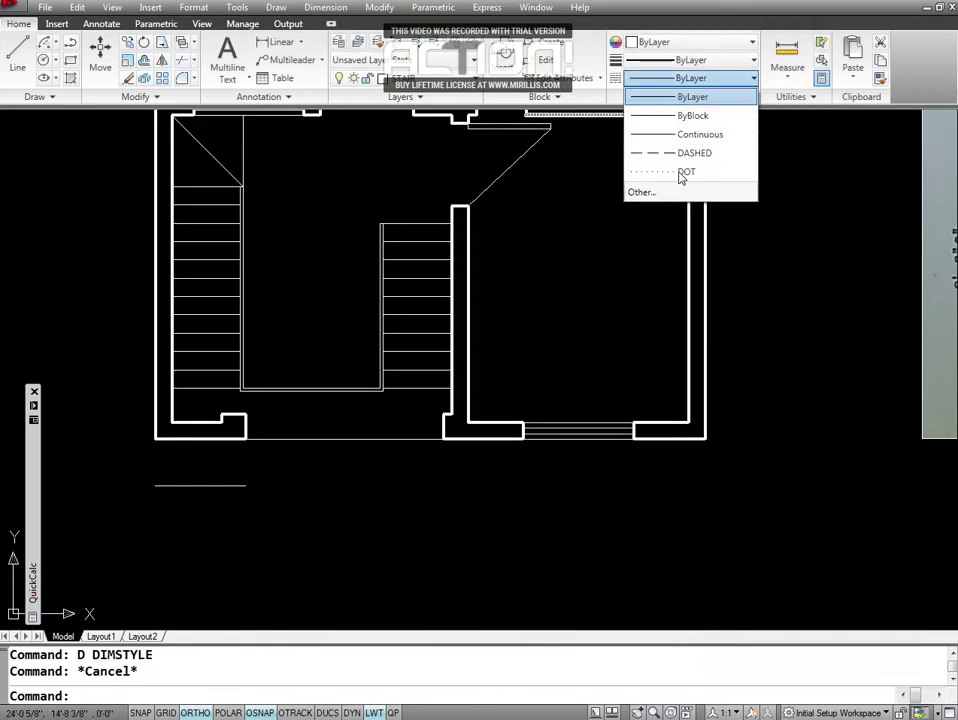
left_click(640, 193)
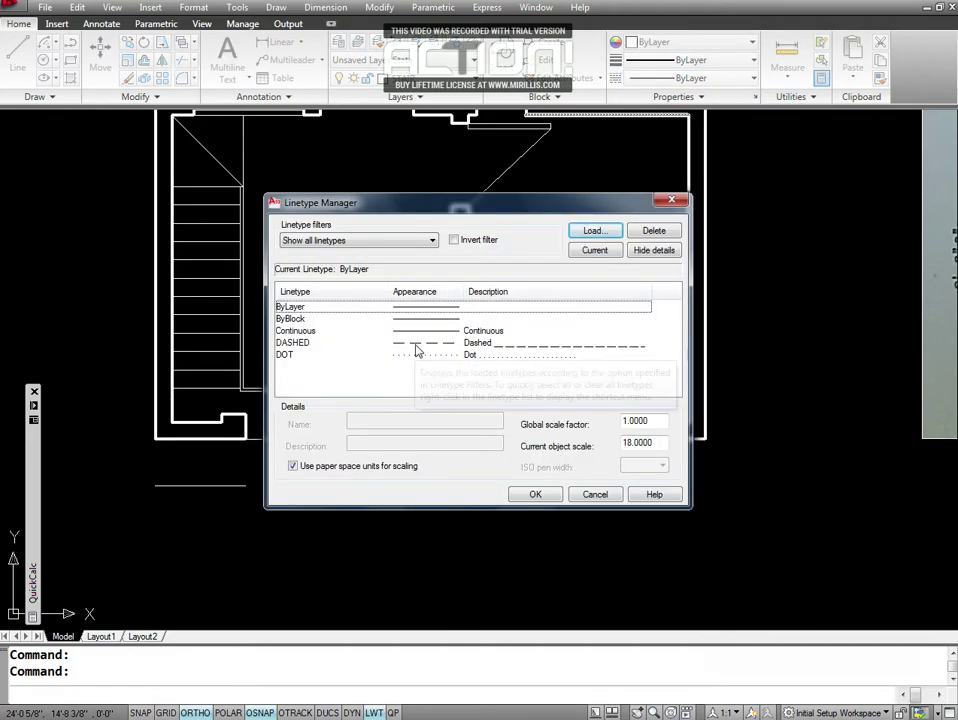
For DASHED, set global linetype scale 18 and current object scale 1, then reconfirm.
left_click(420, 342)
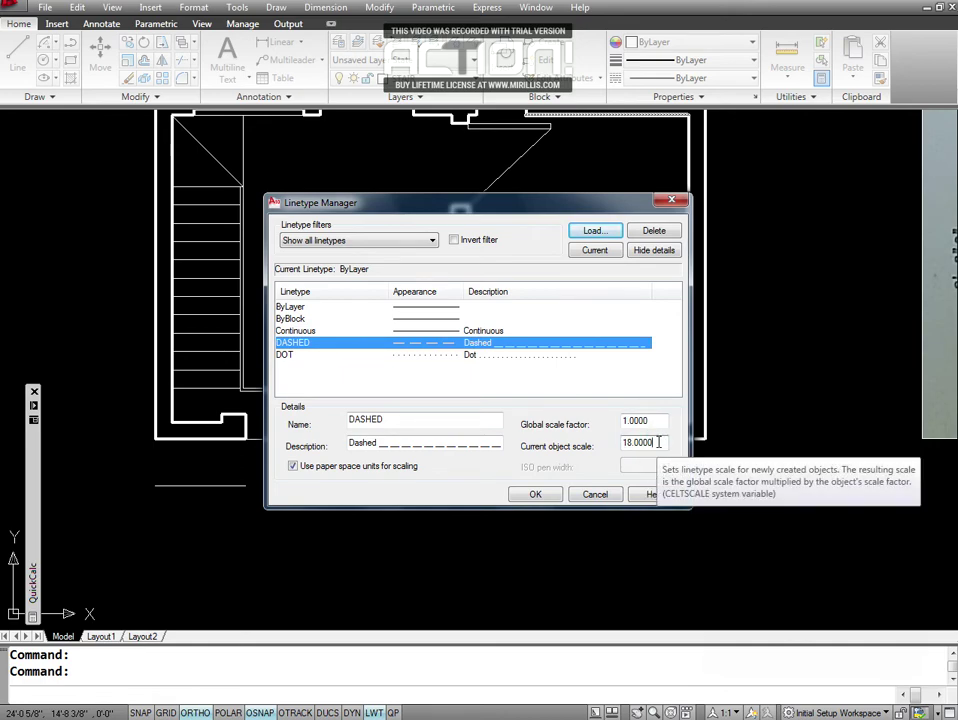
double_click(641, 420)
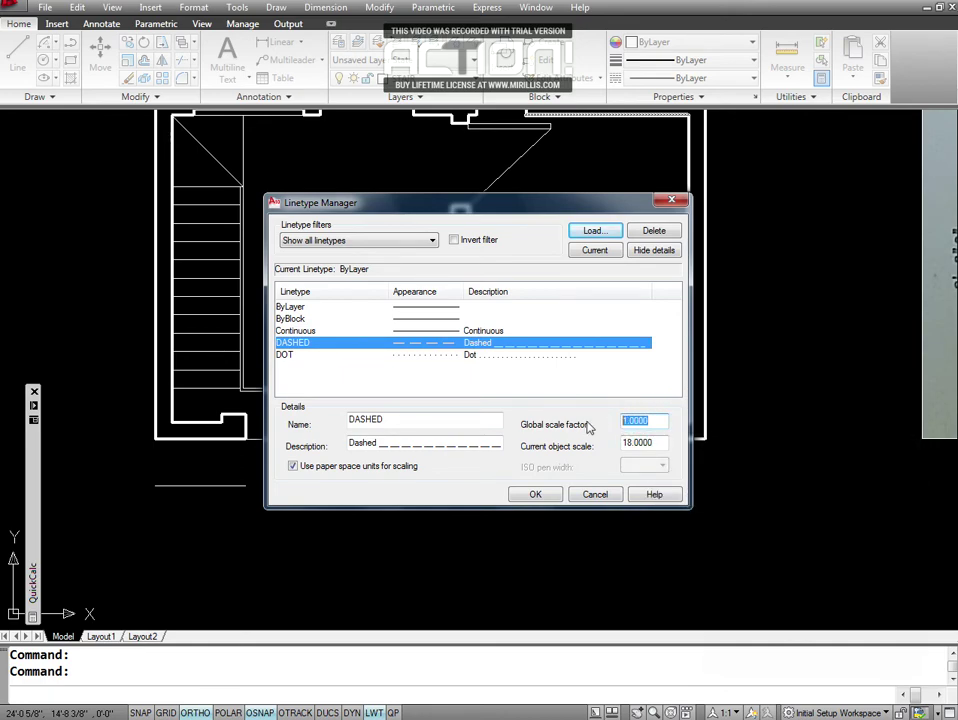
type("18")
double_click(657, 444)
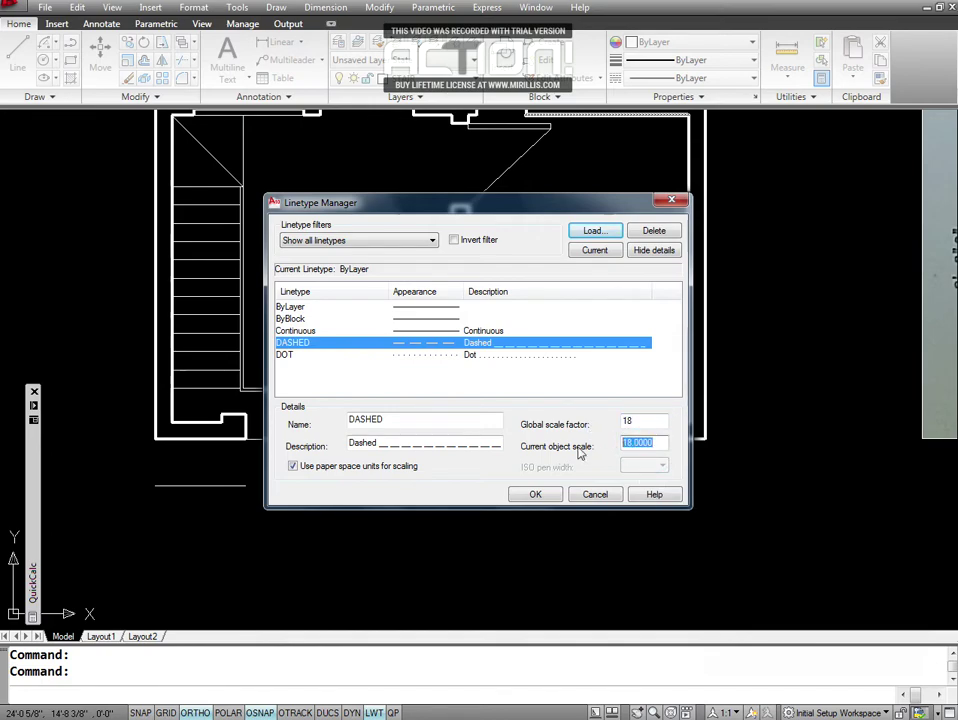
type("1")
left_click(532, 495)
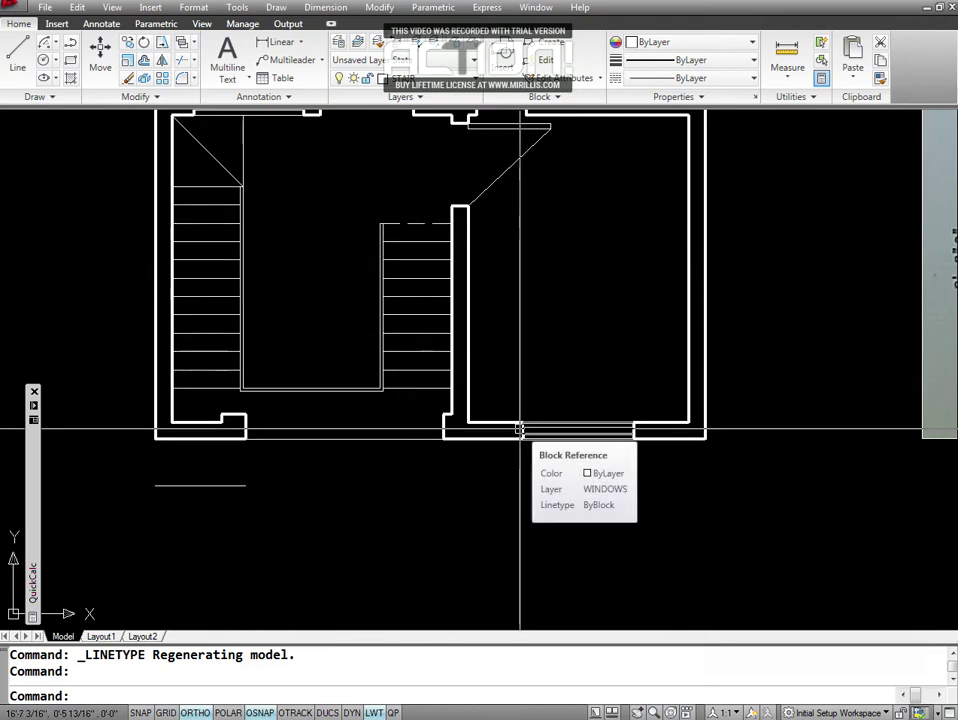
mouse_move(691, 78)
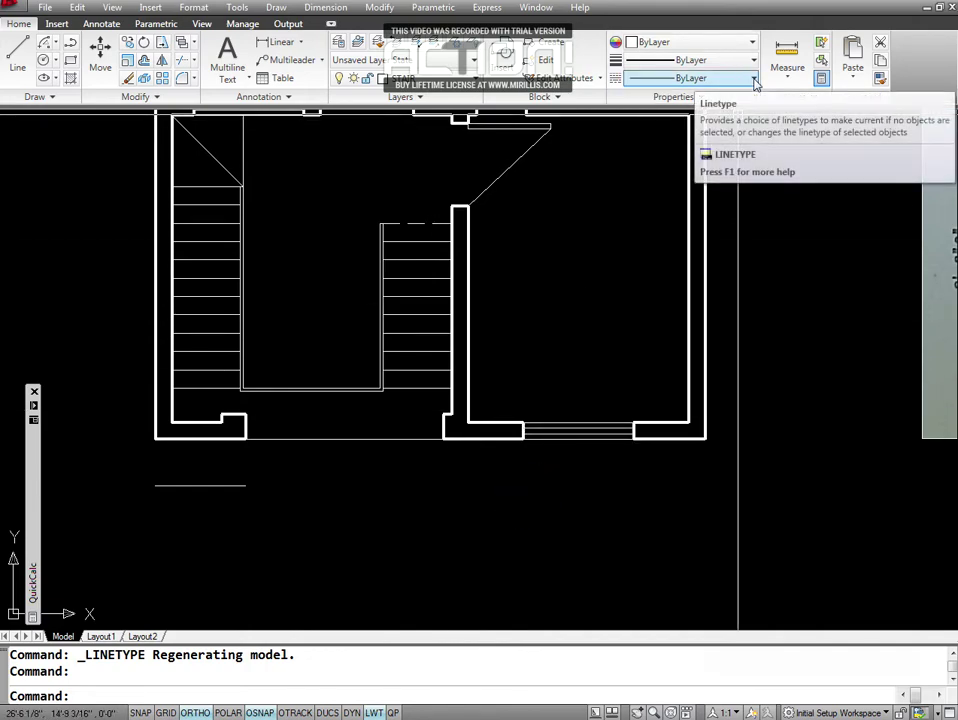
left_click(755, 79)
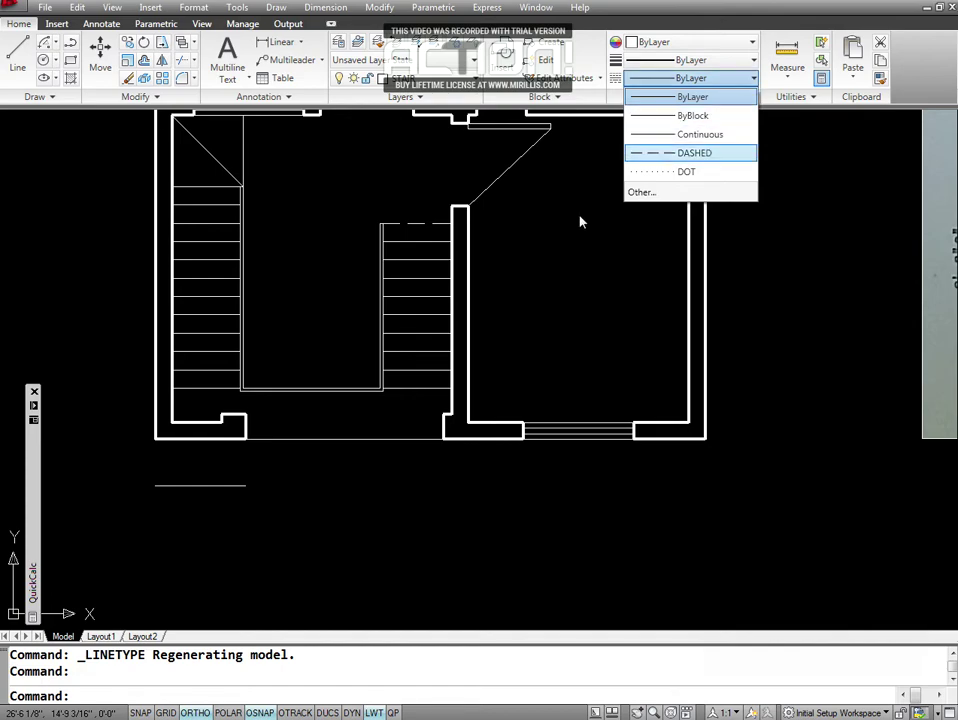
left_click(660, 193)
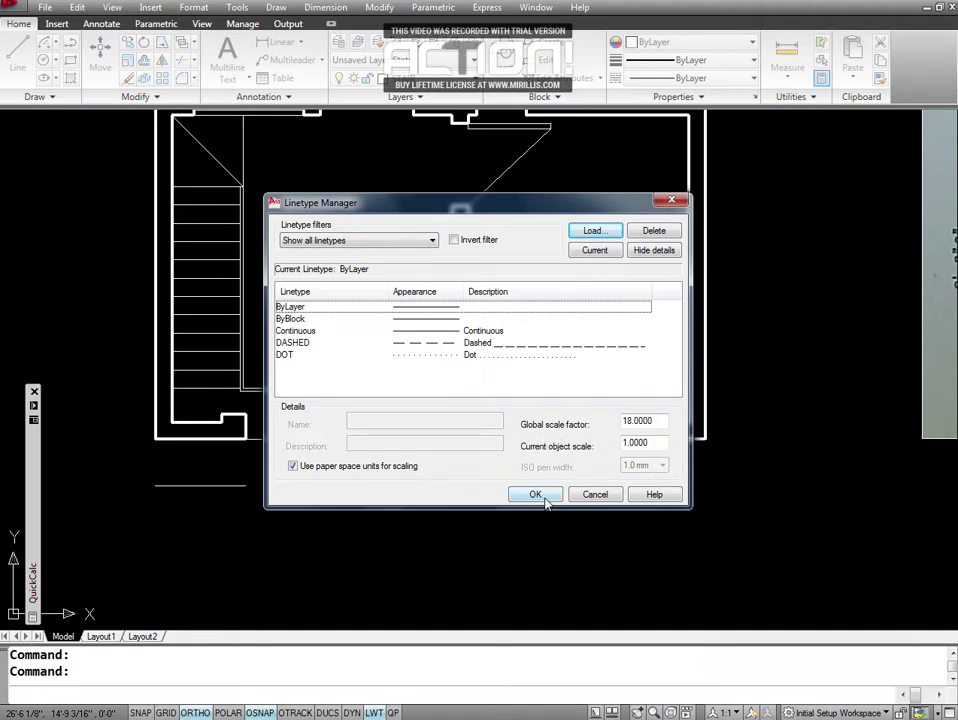
left_click(545, 501)
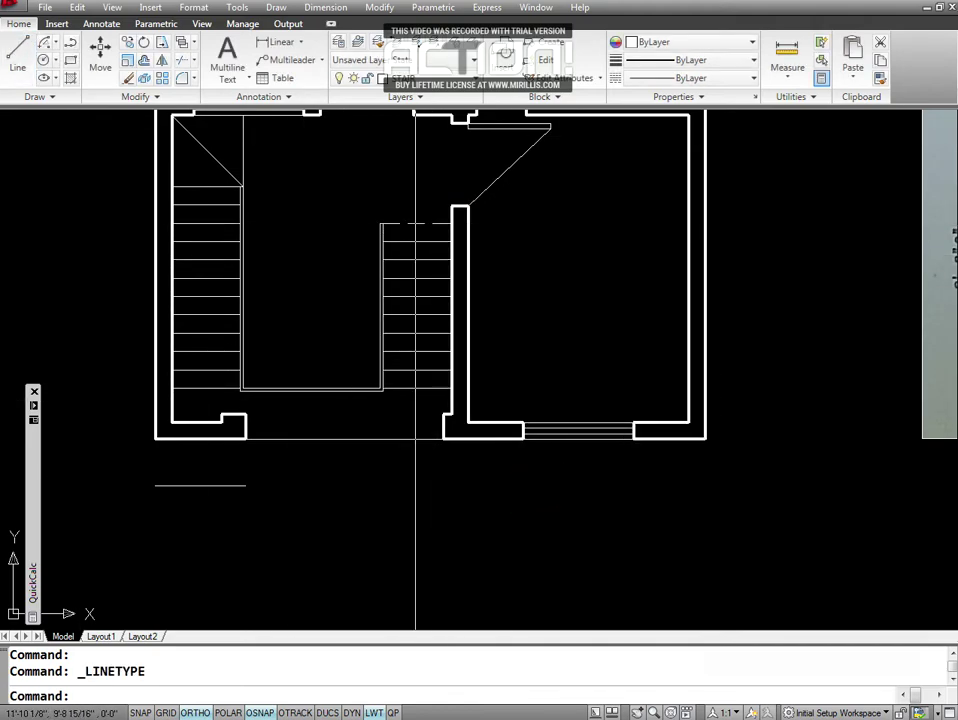
Inspect the dashed ventilator line's properties with Ctrl+1.
left_click(416, 222)
key("ctrl+1")
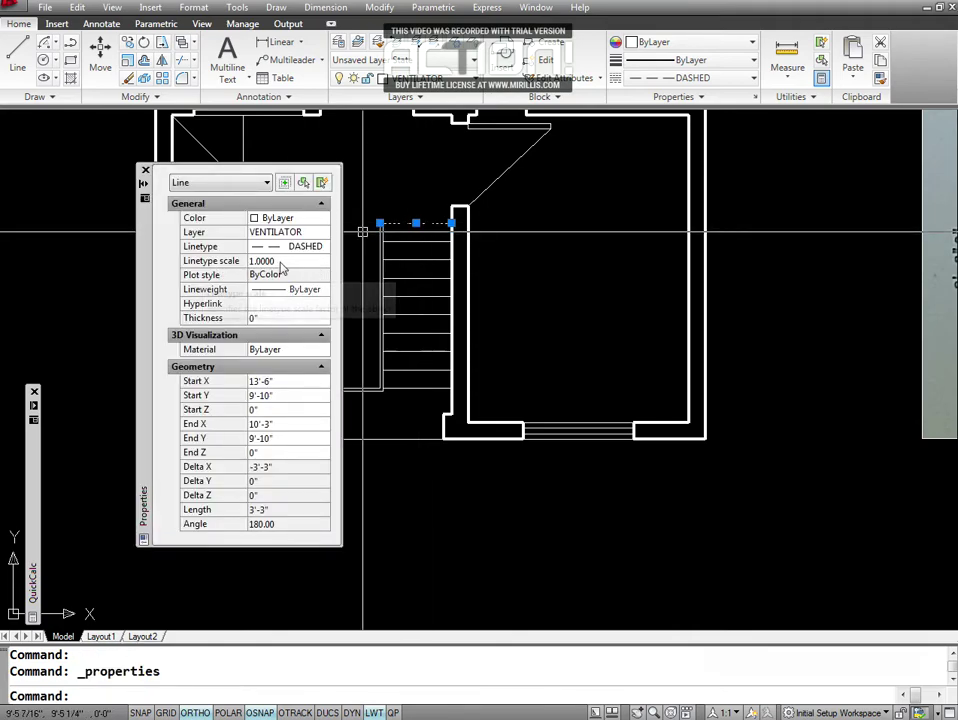
left_click_drag(502, 545, 513, 545)
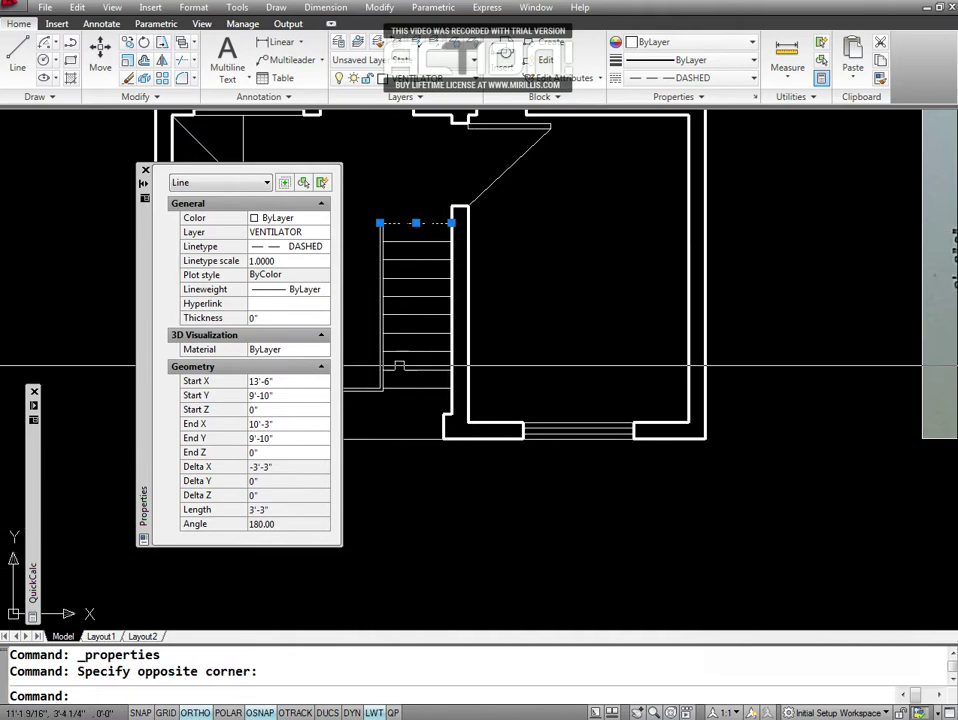
left_click(145, 170)
key("Escape")
key("Escape")
Match the ventilator line's dashed properties onto the stair line below it.
type("A")
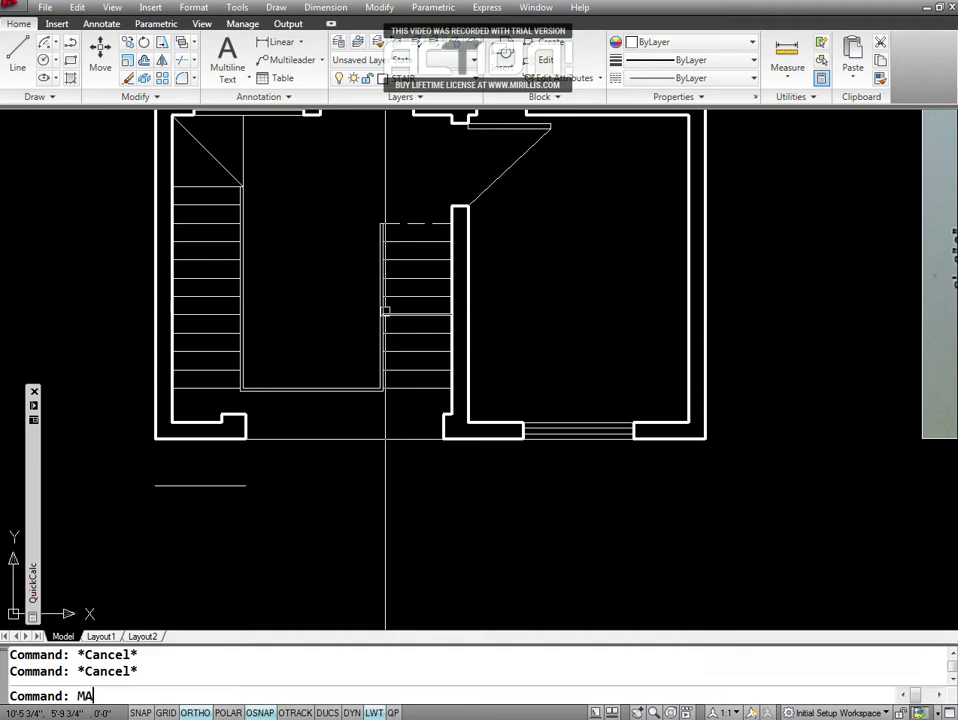
key("Return")
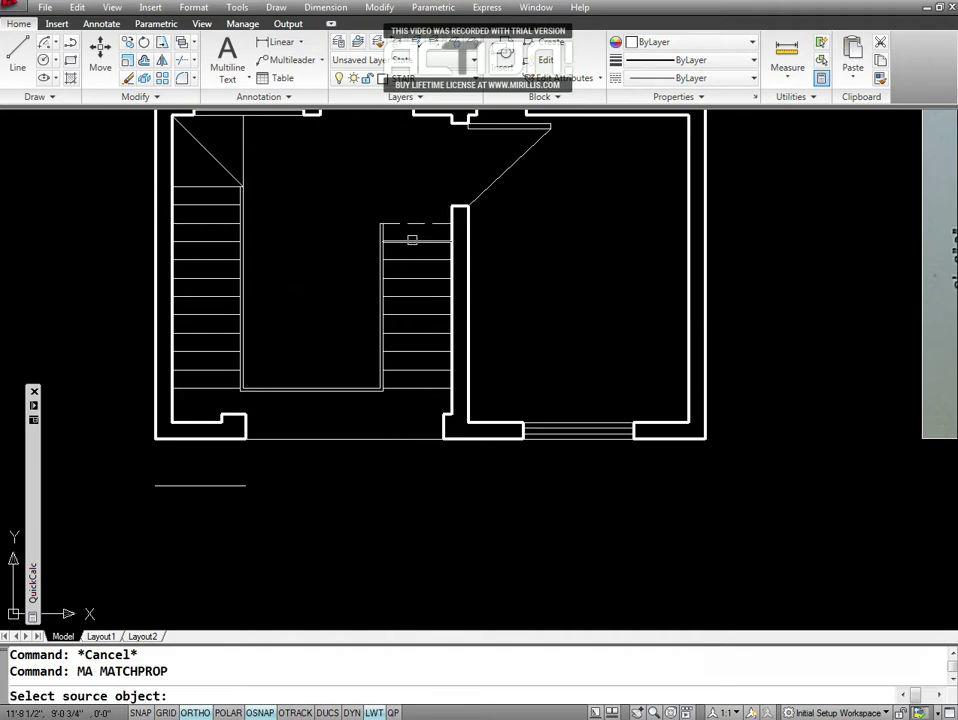
left_click(411, 240)
left_click(406, 224)
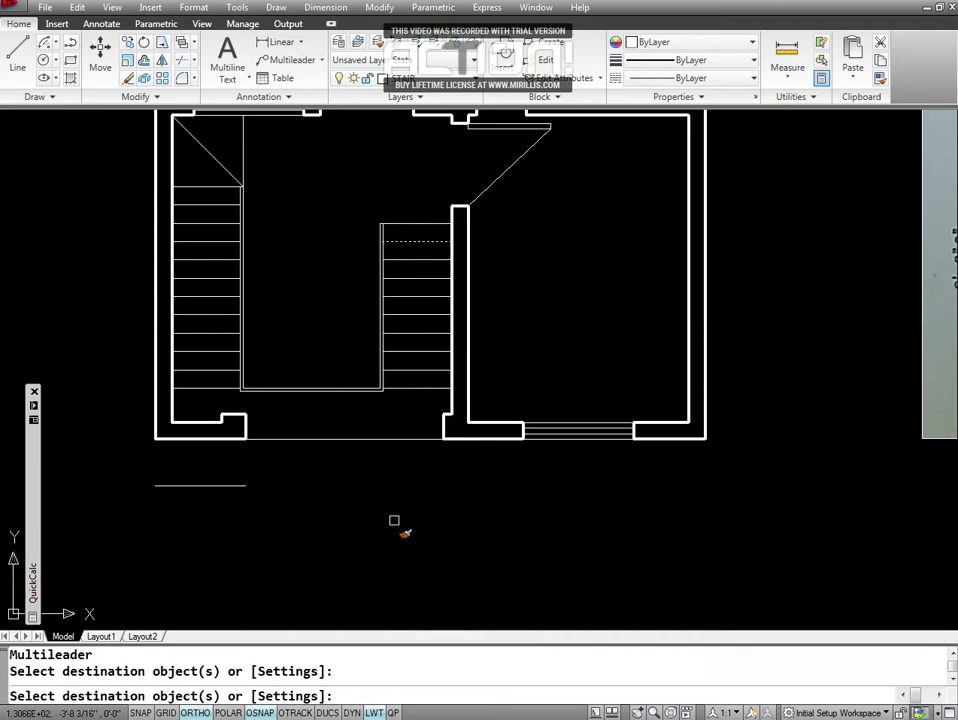
key("Return")
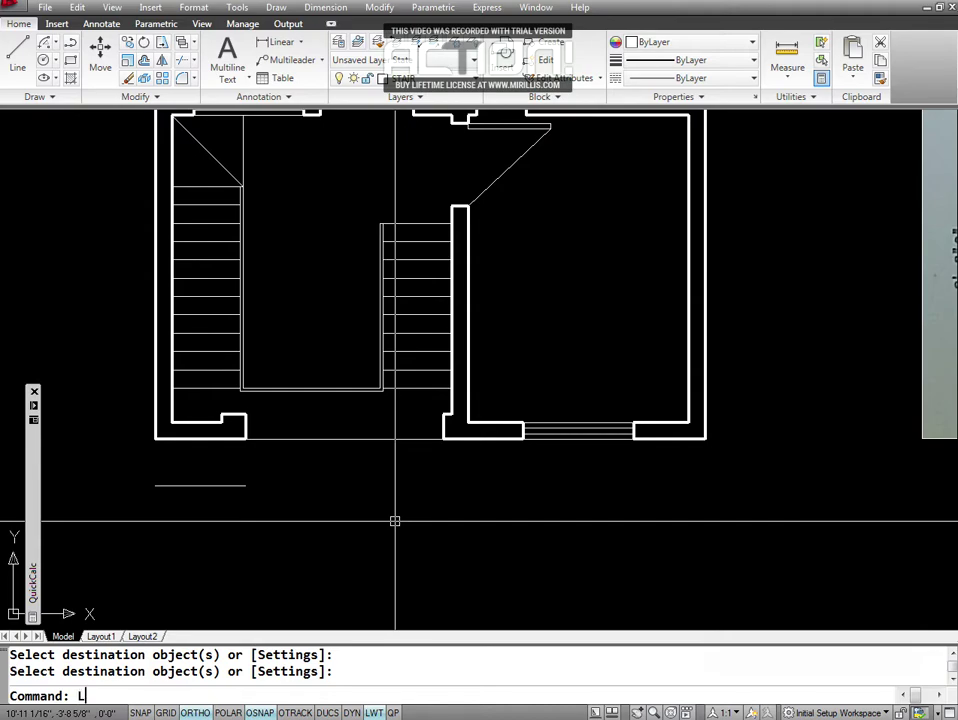
type("LTSCL")
Run LTSCALE keeping the global linetype scale at 18, then select the stair-top line.
key("Escape")
key("Escape")
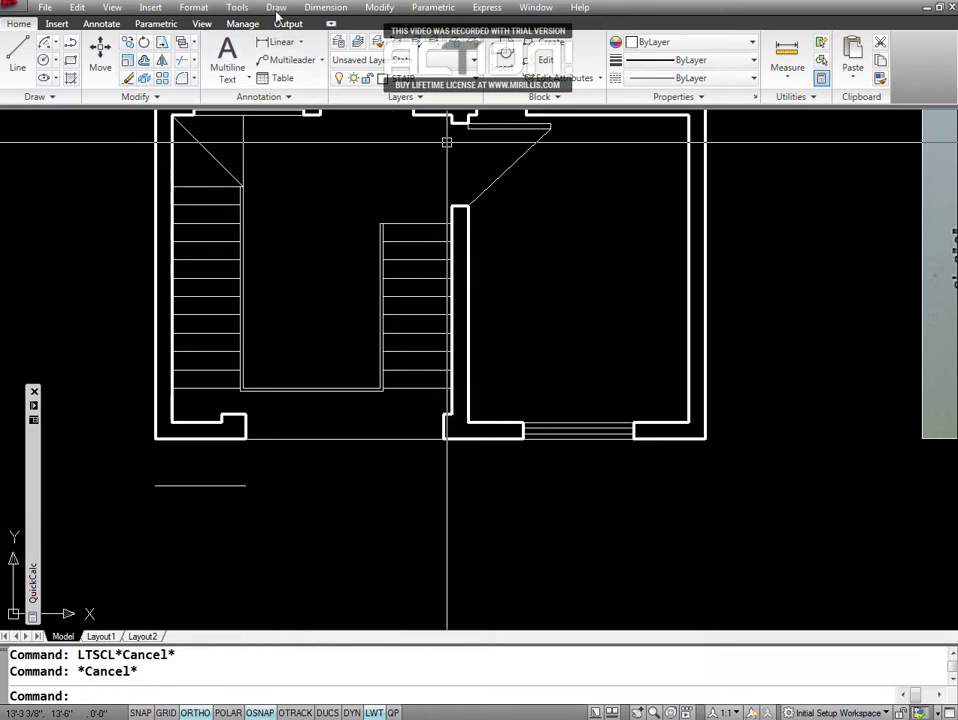
left_click(201, 10)
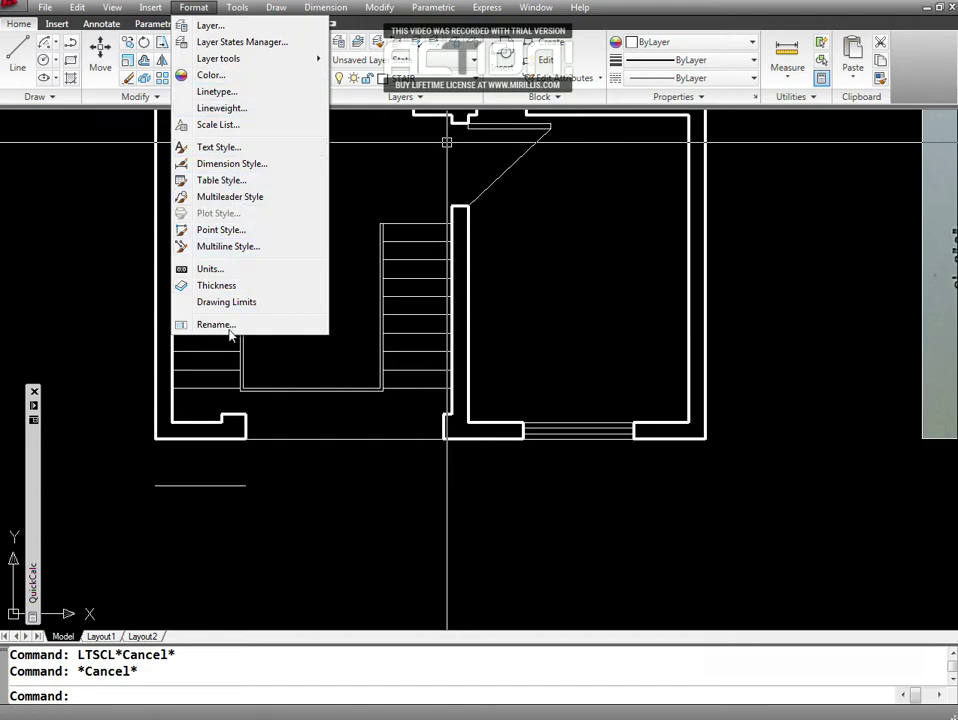
left_click(255, 437)
left_click(327, 267)
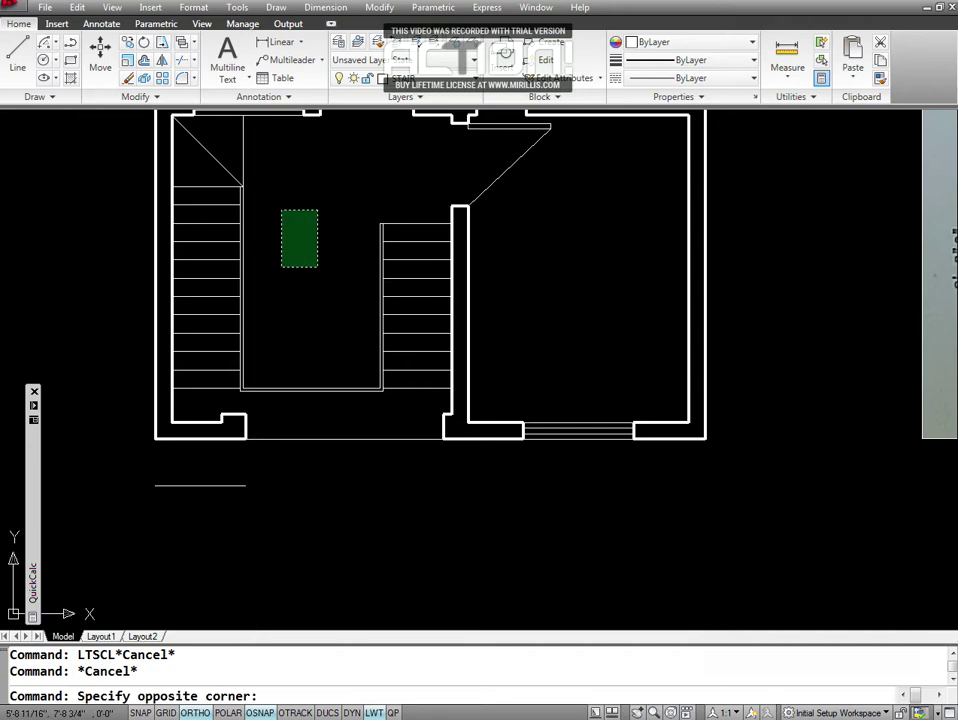
left_click(289, 274)
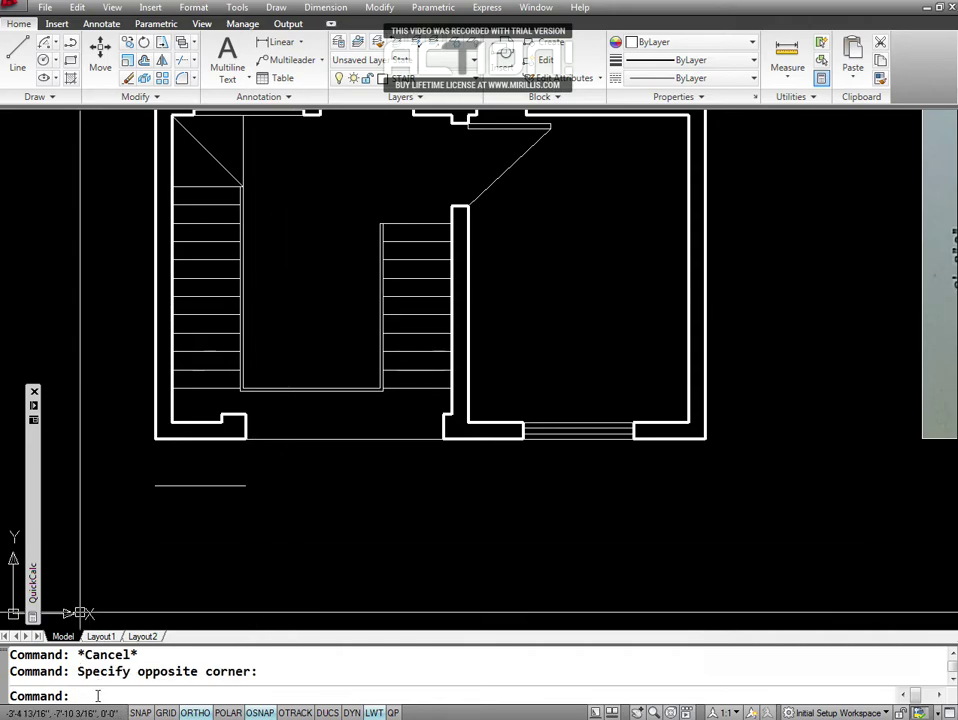
type("LT")
type("SCALE")
key("Return")
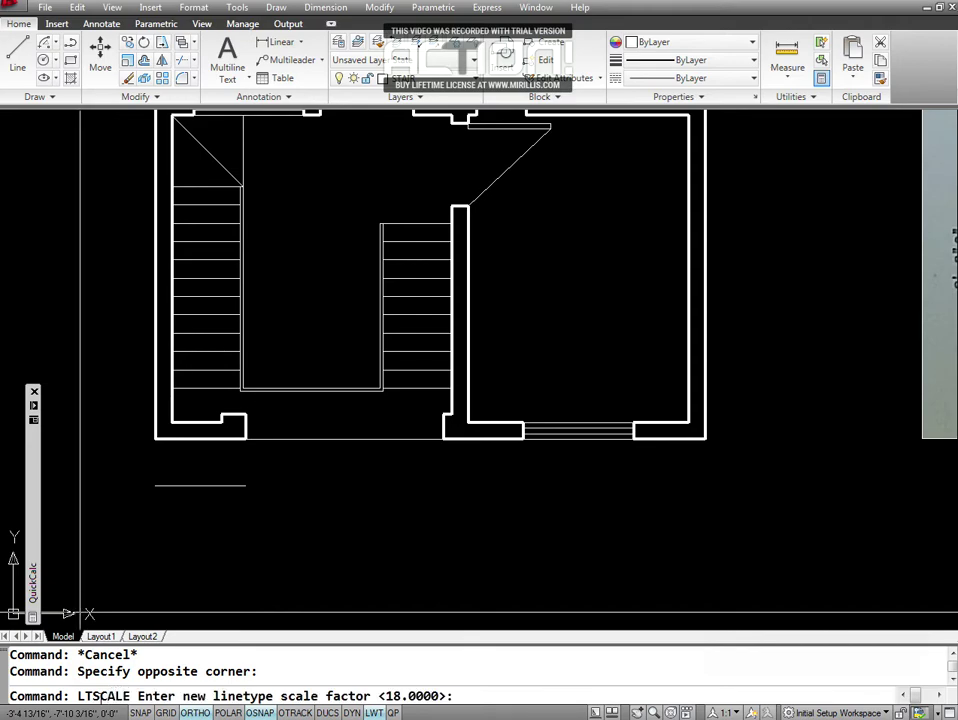
key("Return")
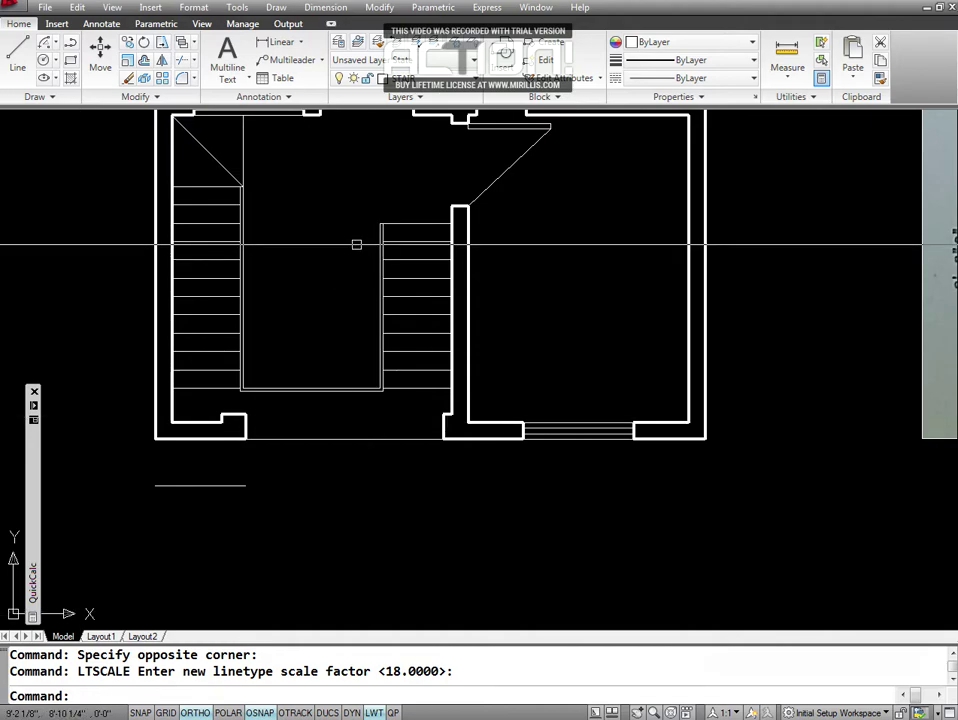
left_click(415, 223)
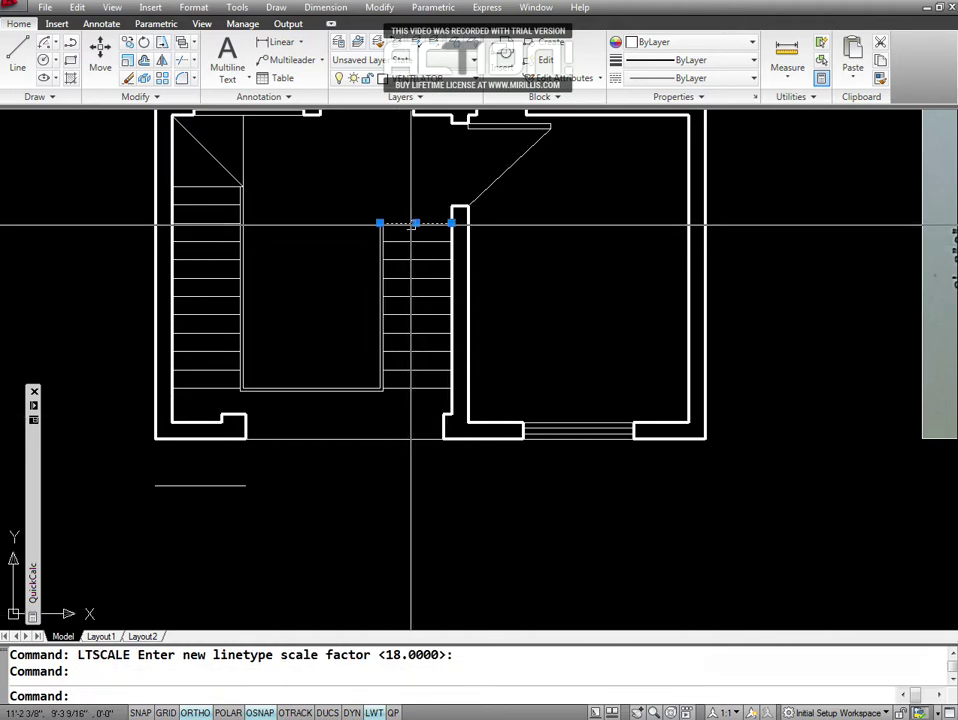
Set the stair-top line to DASHED and check its linetype.
left_click(753, 79)
left_click(694, 153)
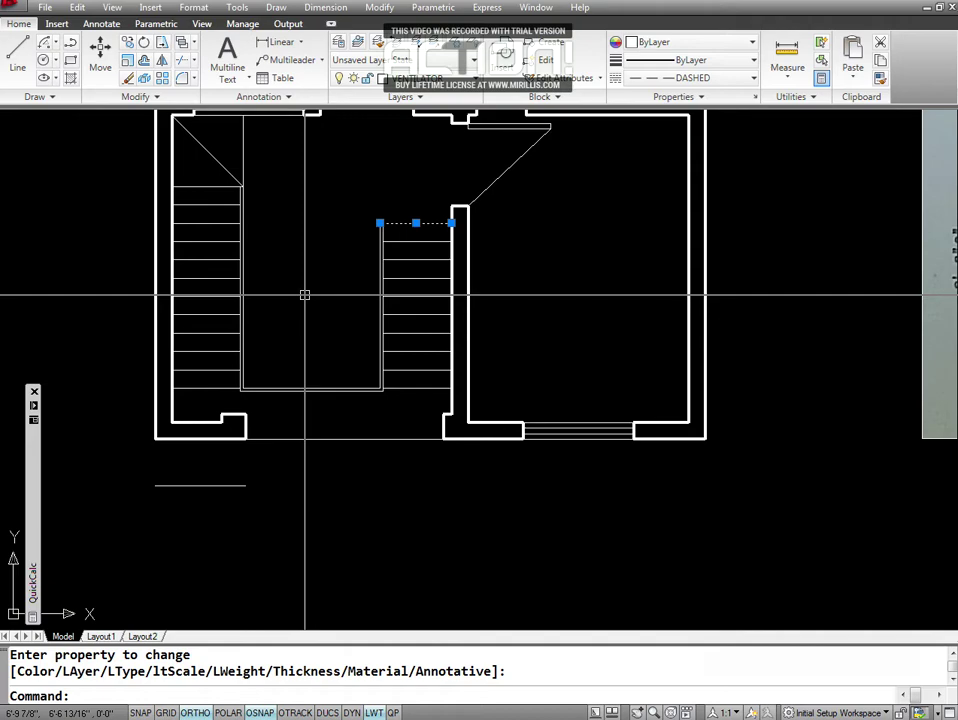
key("Escape")
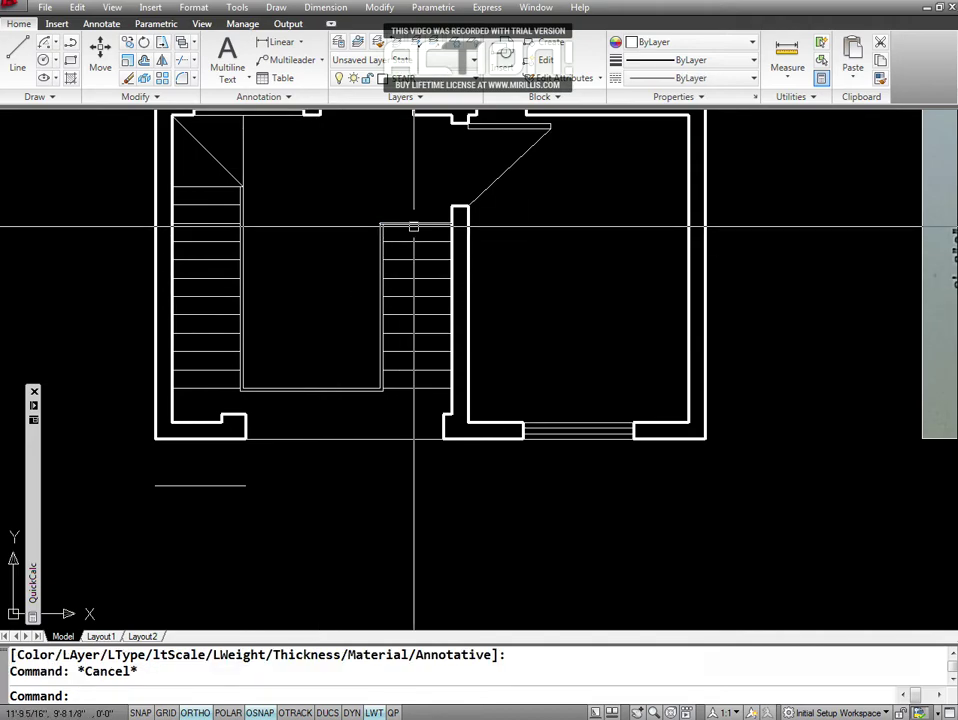
mouse_move(414, 224)
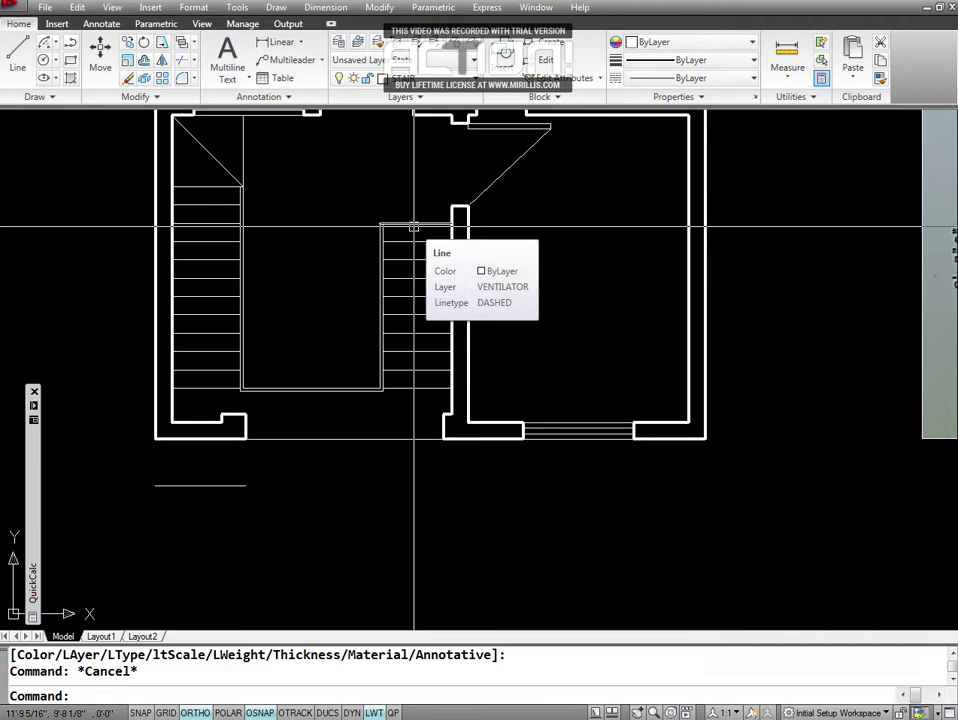
type("T")
key("Escape")
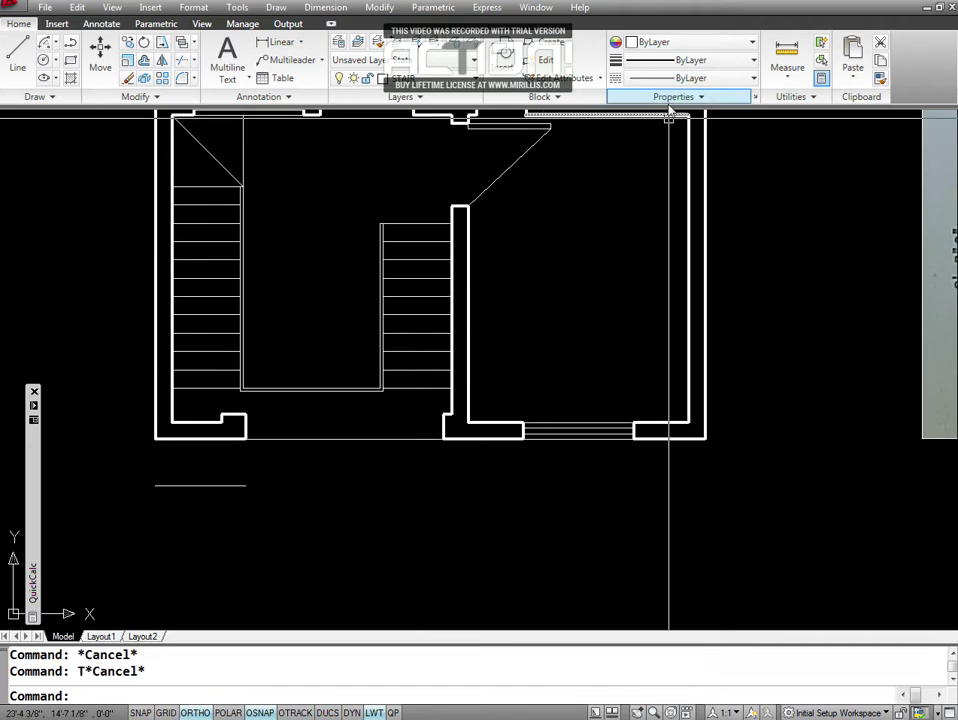
left_click(415, 224)
key("Escape")
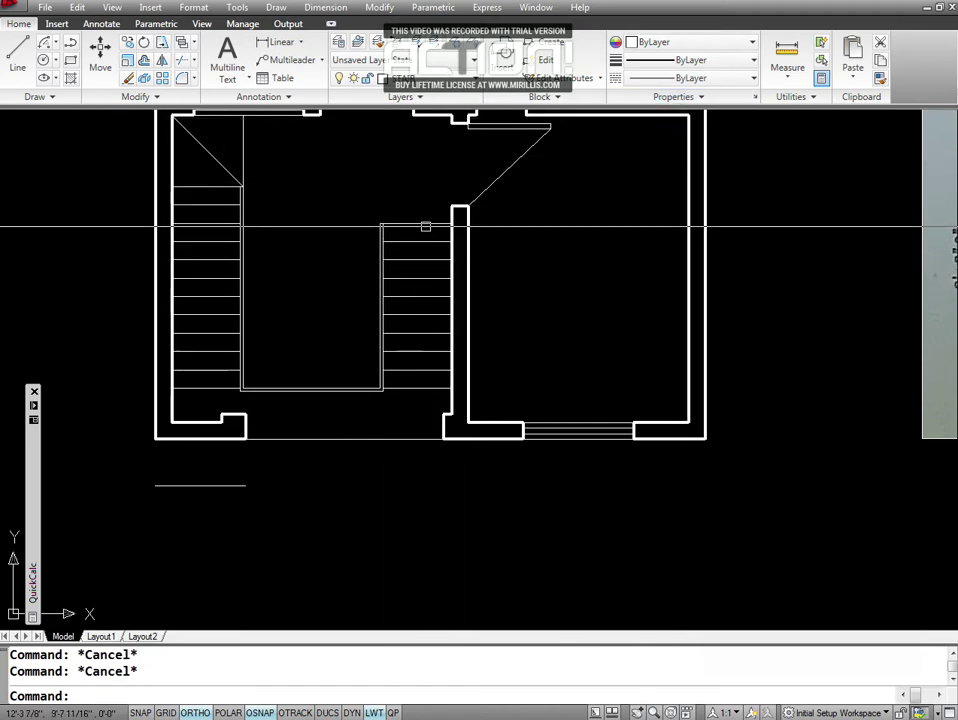
left_click(428, 222)
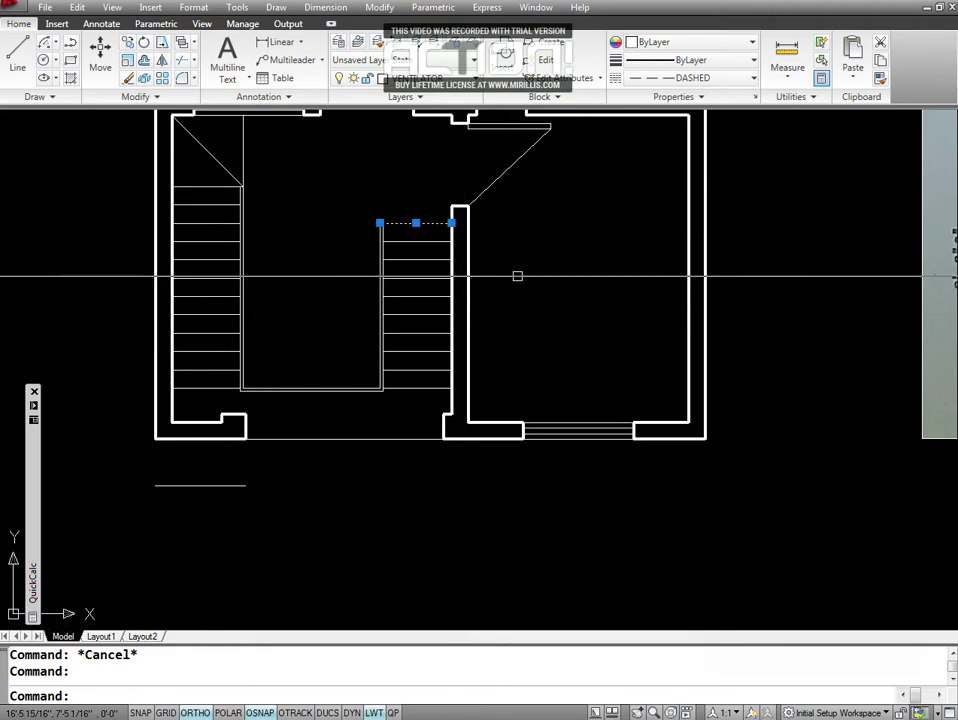
key("Escape")
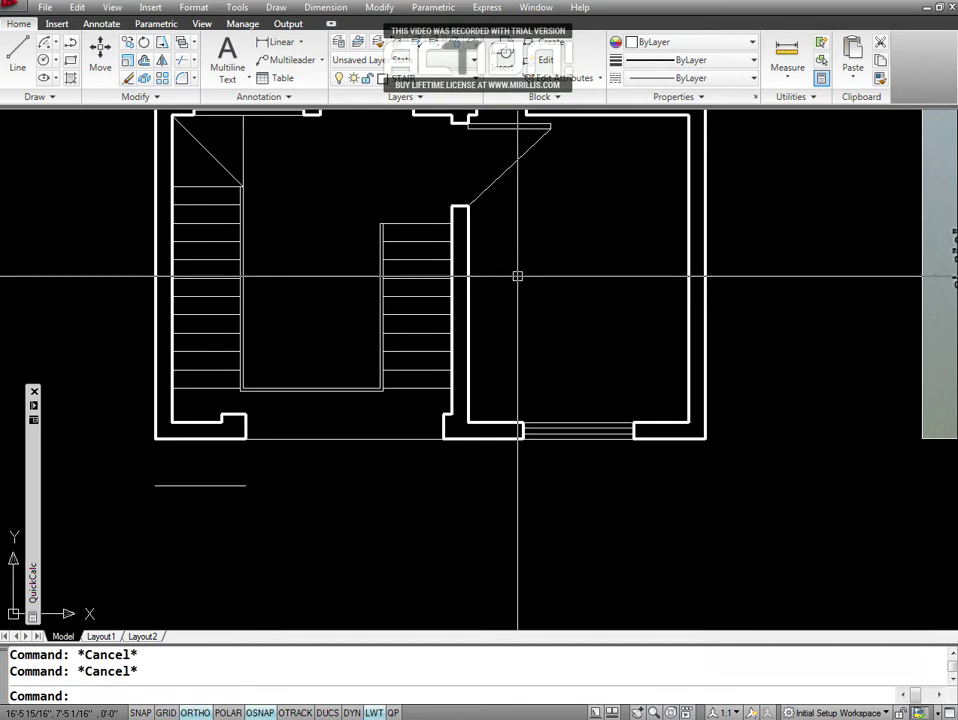
Rerun LTSCALE keeping 18 and recheck the dashed stair-top line.
type("LT")
key("Escape")
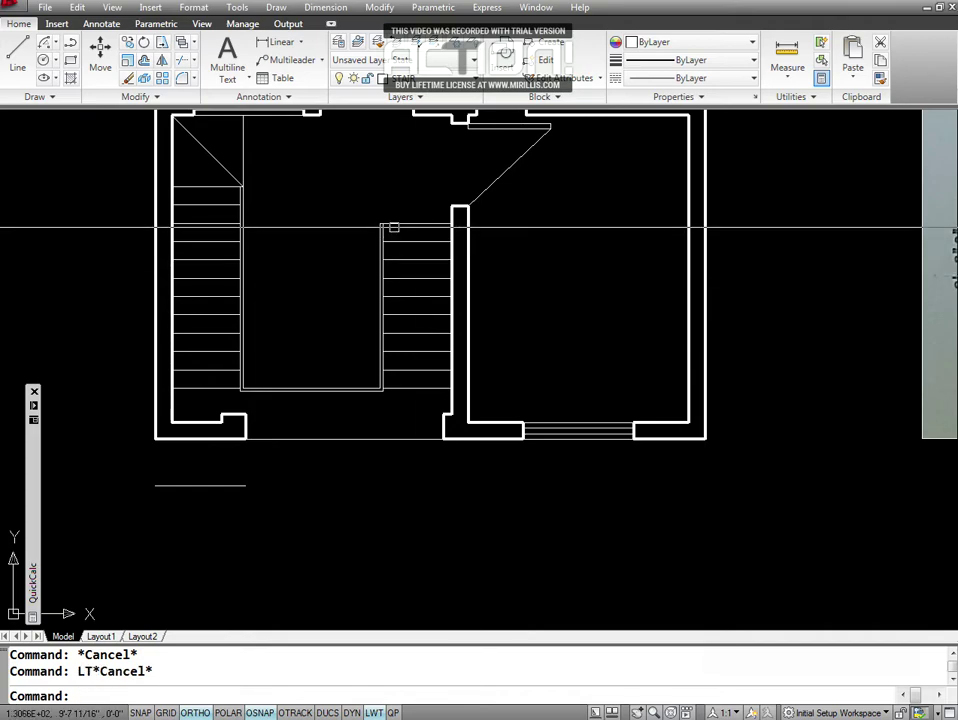
left_click(402, 222)
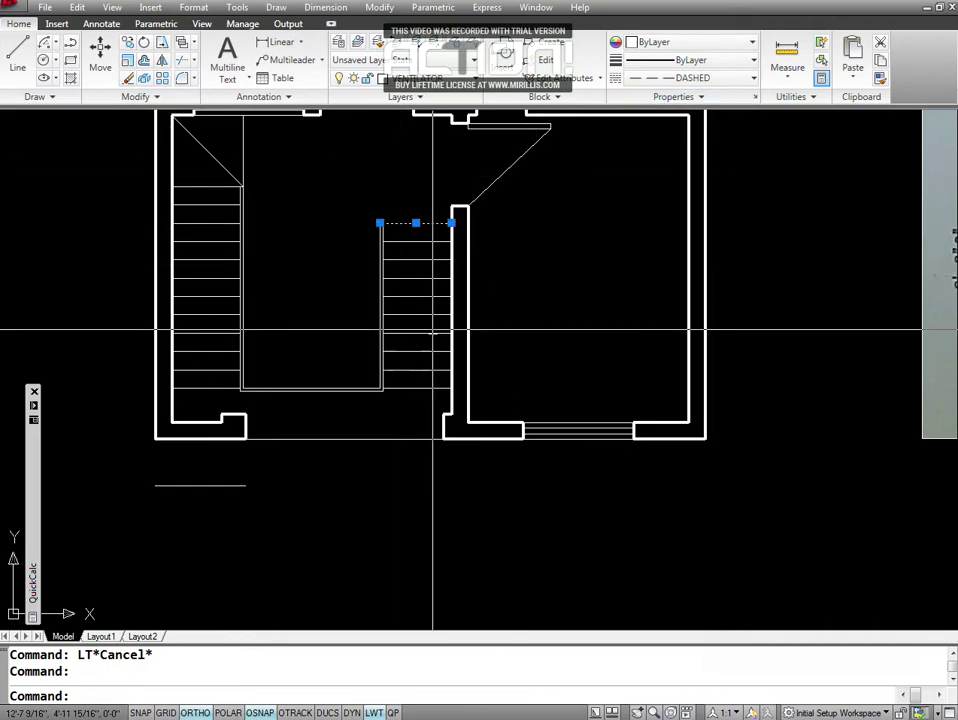
key("Escape")
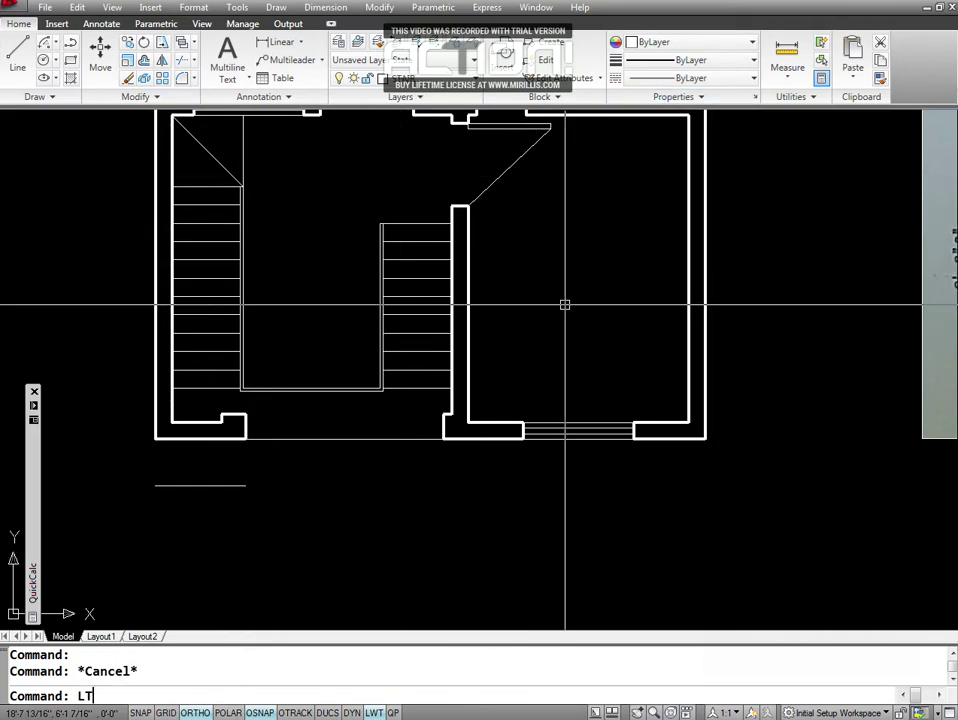
type("LTSCALE")
key("Return")
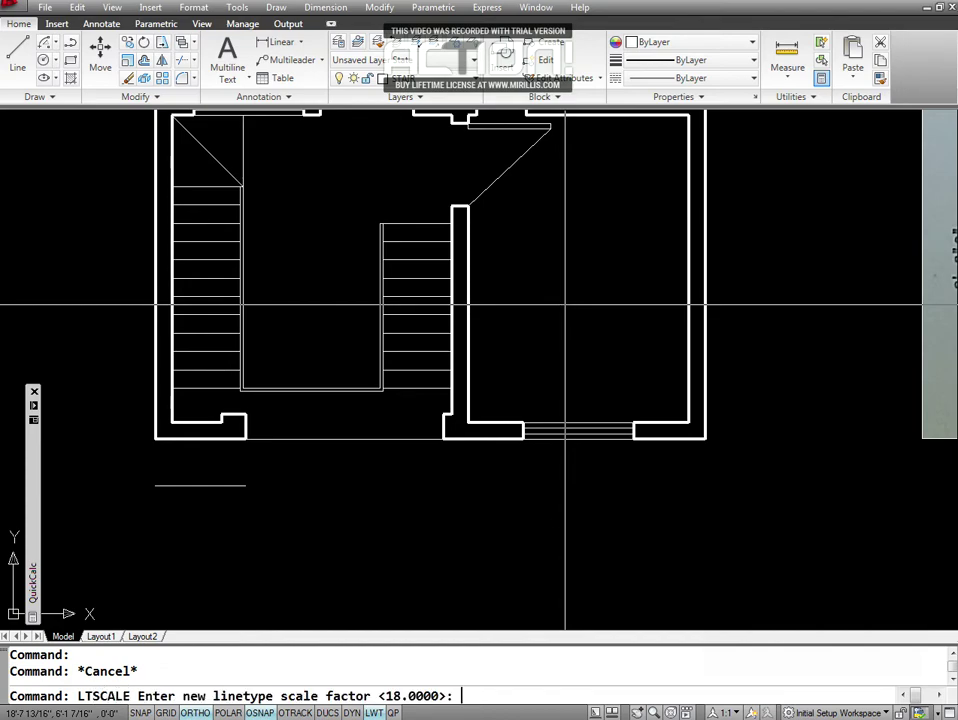
key("Return")
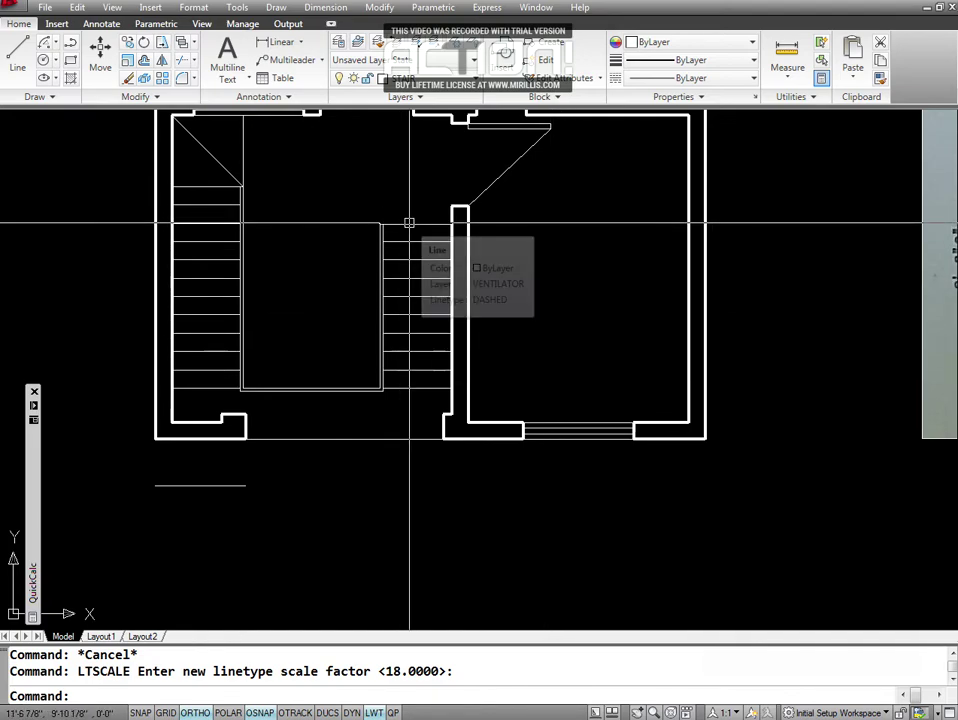
left_click(409, 223)
key("Escape")
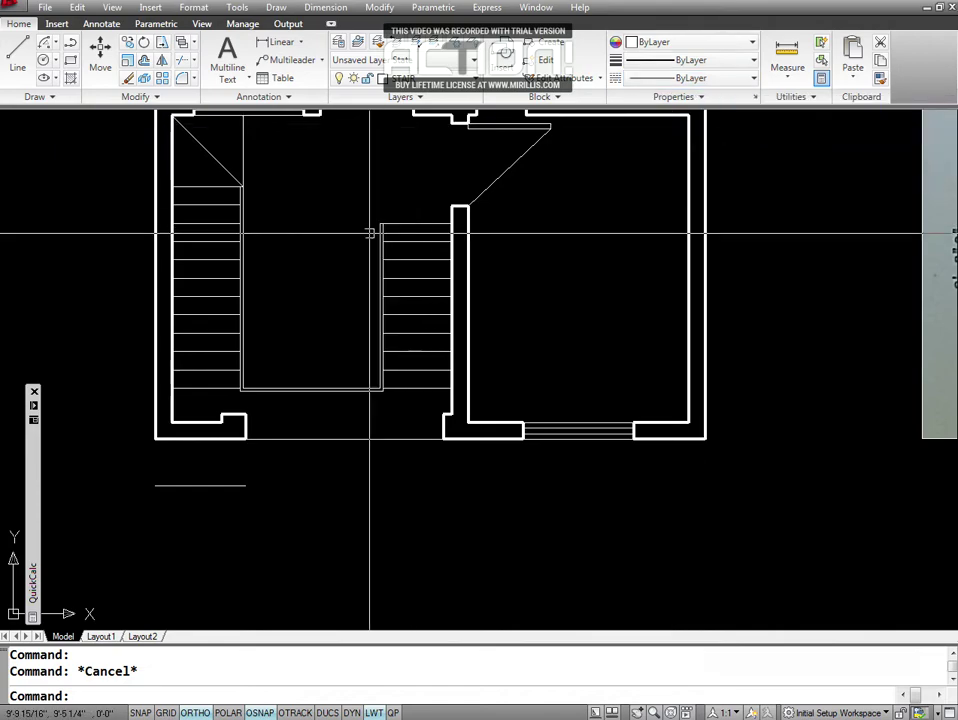
left_click(752, 79)
Make DASHED the current linetype and draw a trial line to test it.
left_click(705, 151)
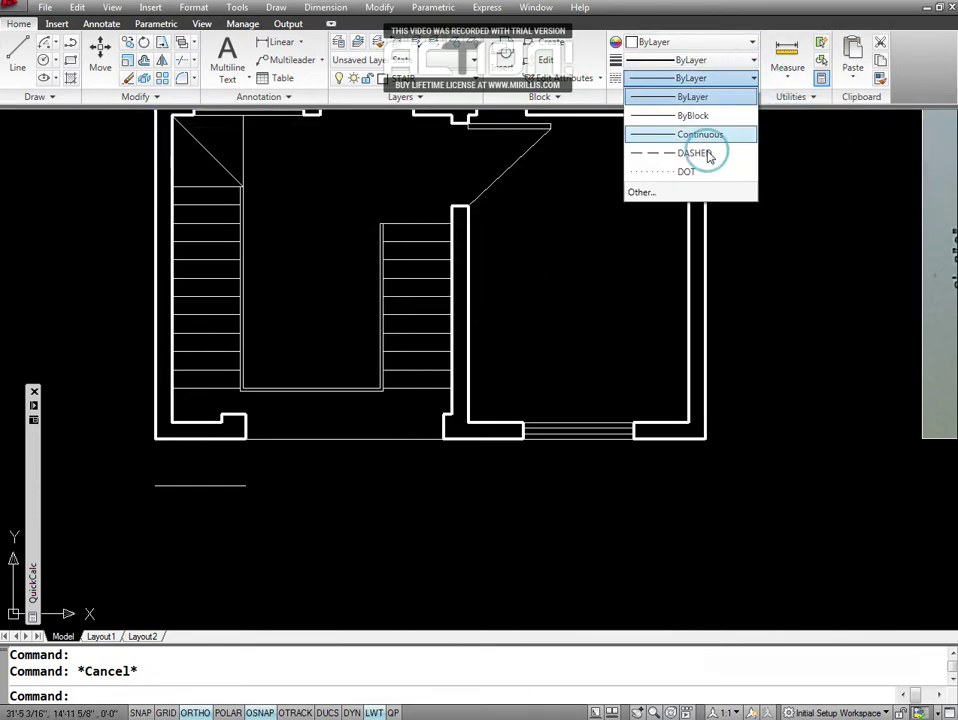
type("L")
key("Return")
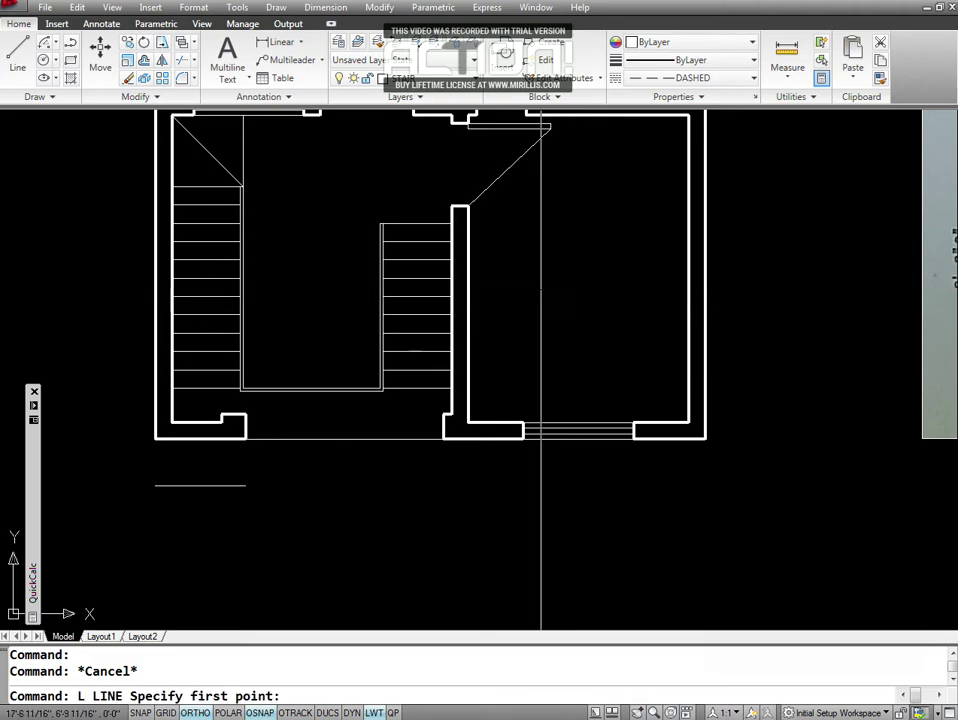
left_click(540, 289)
left_click(831, 289)
key("Escape")
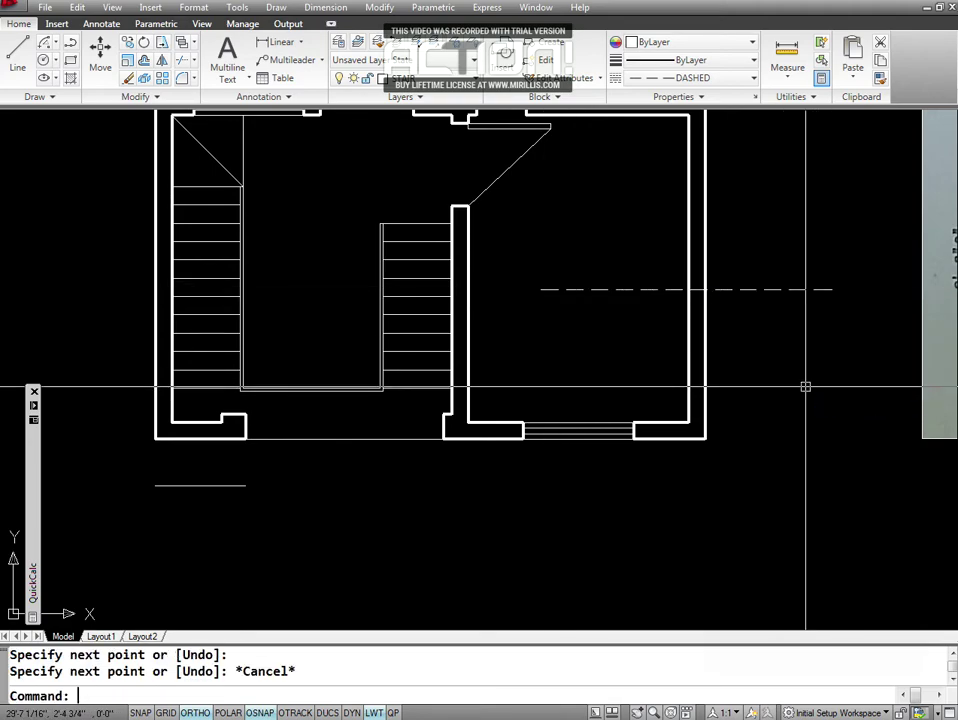
Erase the trial dashed line and reselect the middle stair's top line.
type("E")
key("Return")
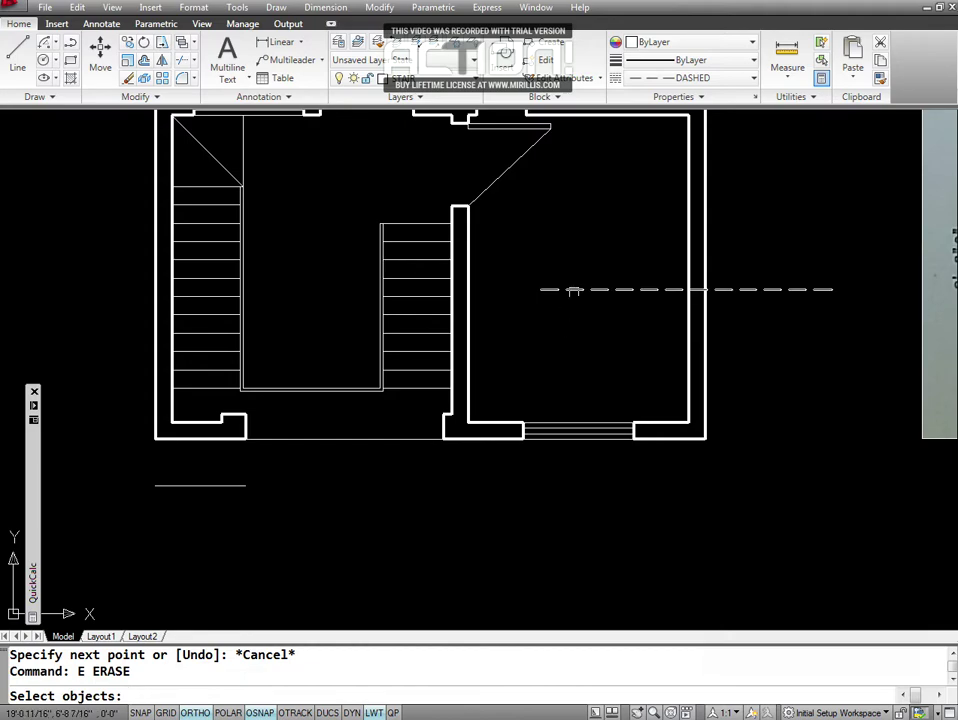
left_click(573, 289)
key("Return")
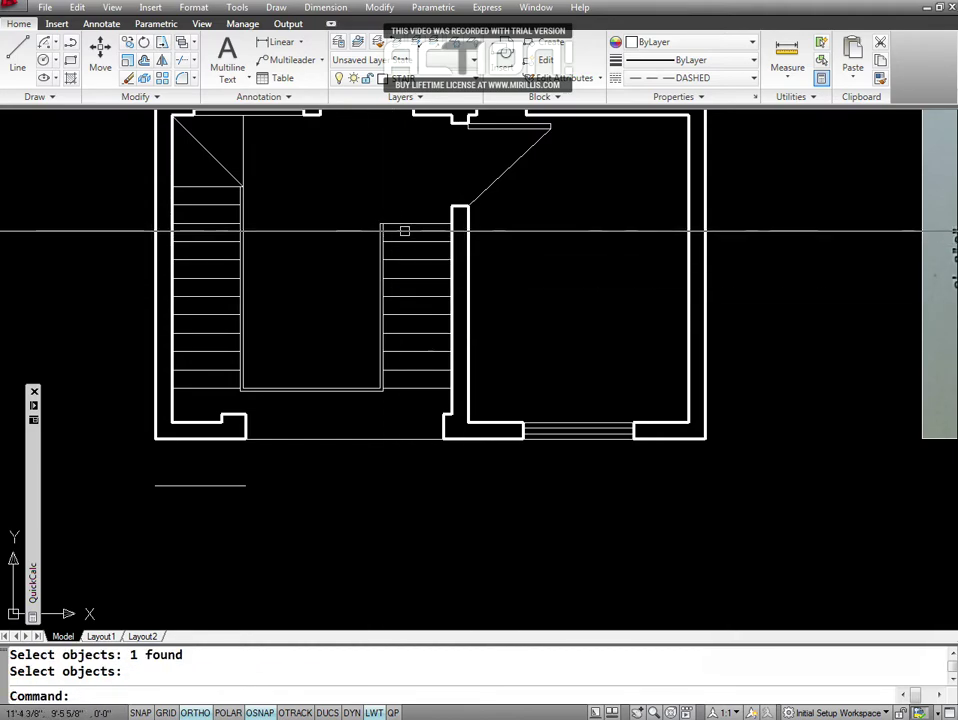
left_click(414, 222)
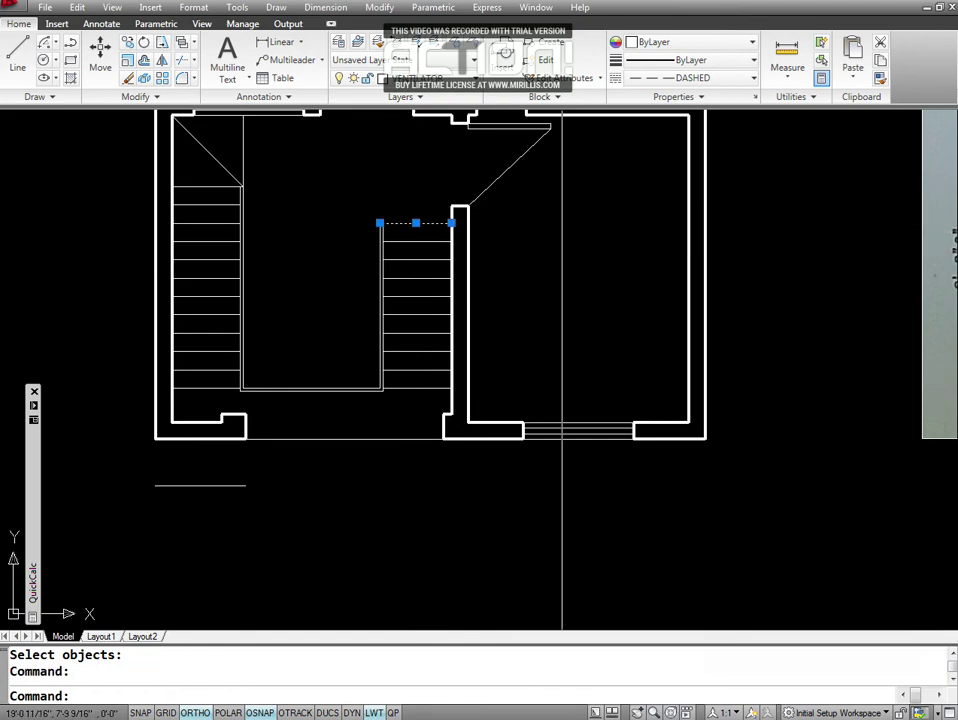
left_click(755, 79)
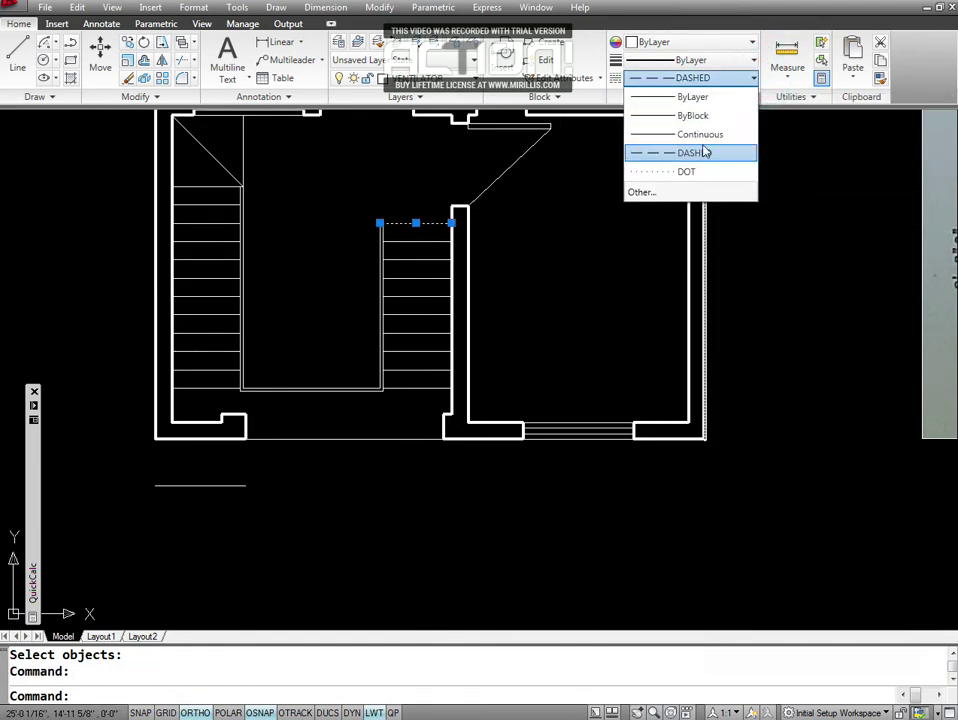
Set the global linetype scale factor to 18 in the Linetype Manager.
left_click(648, 192)
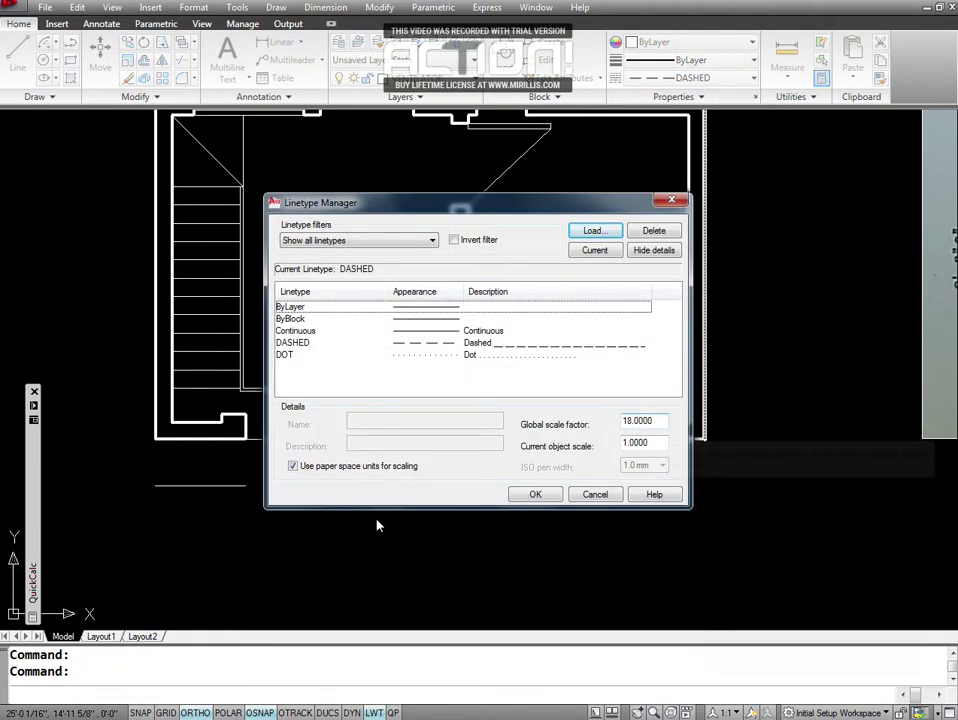
left_click(283, 343)
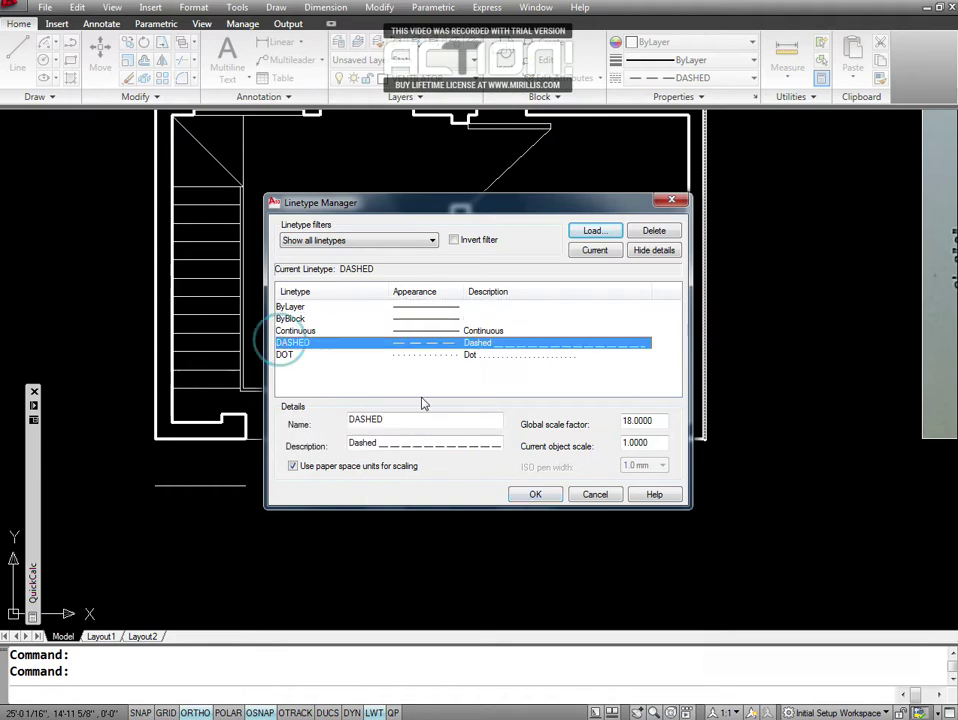
double_click(662, 421)
type("18")
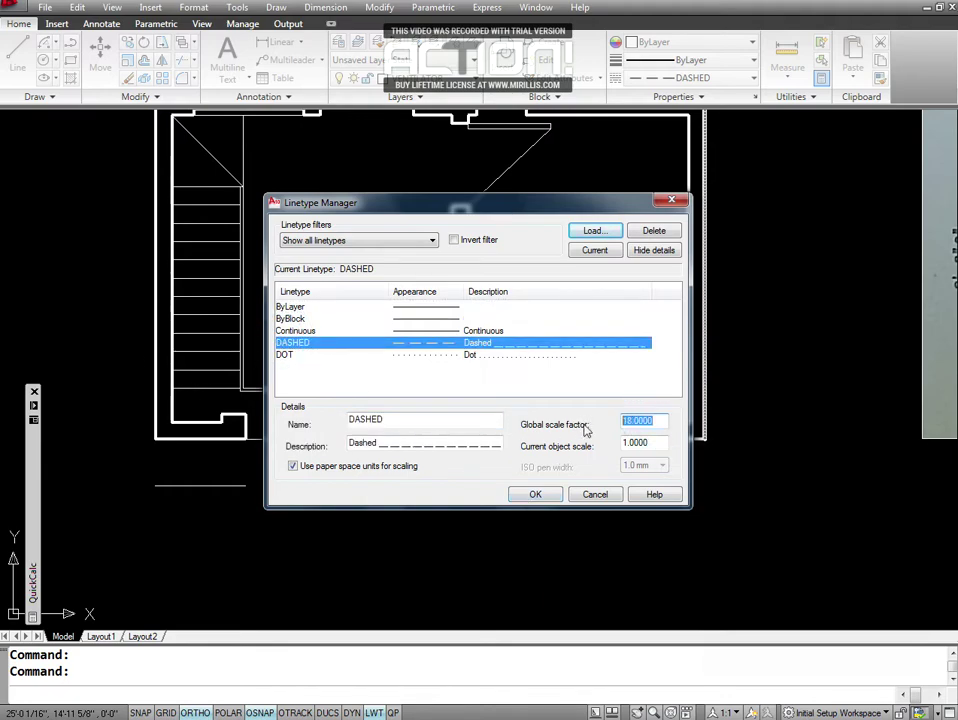
left_click(535, 498)
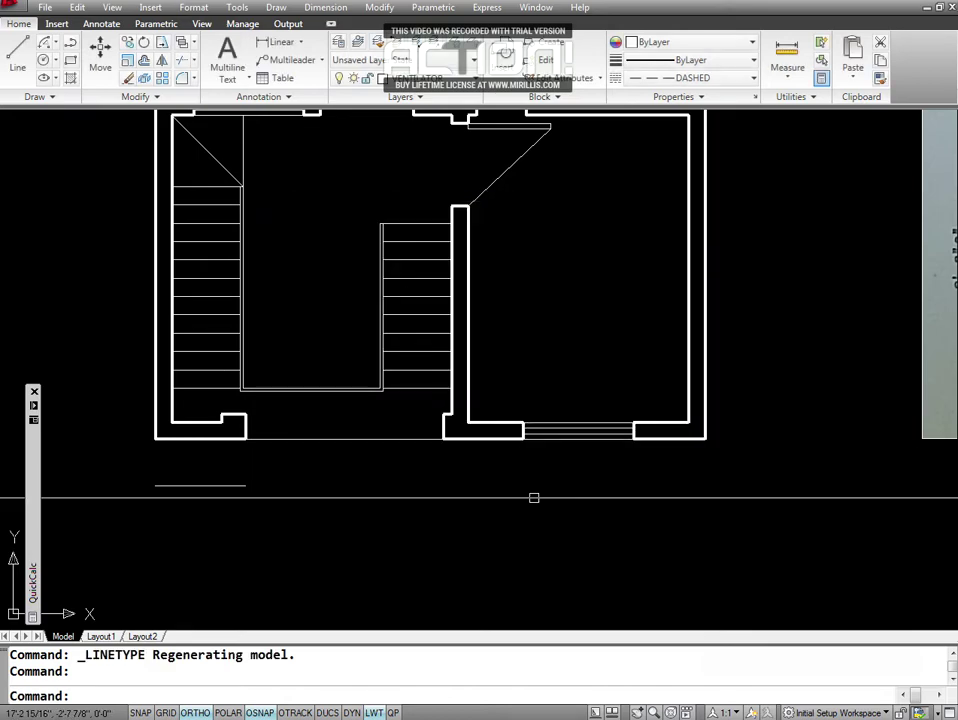
Set the middle stair-top line's own linetype scale to 1 in Properties.
left_click(415, 221)
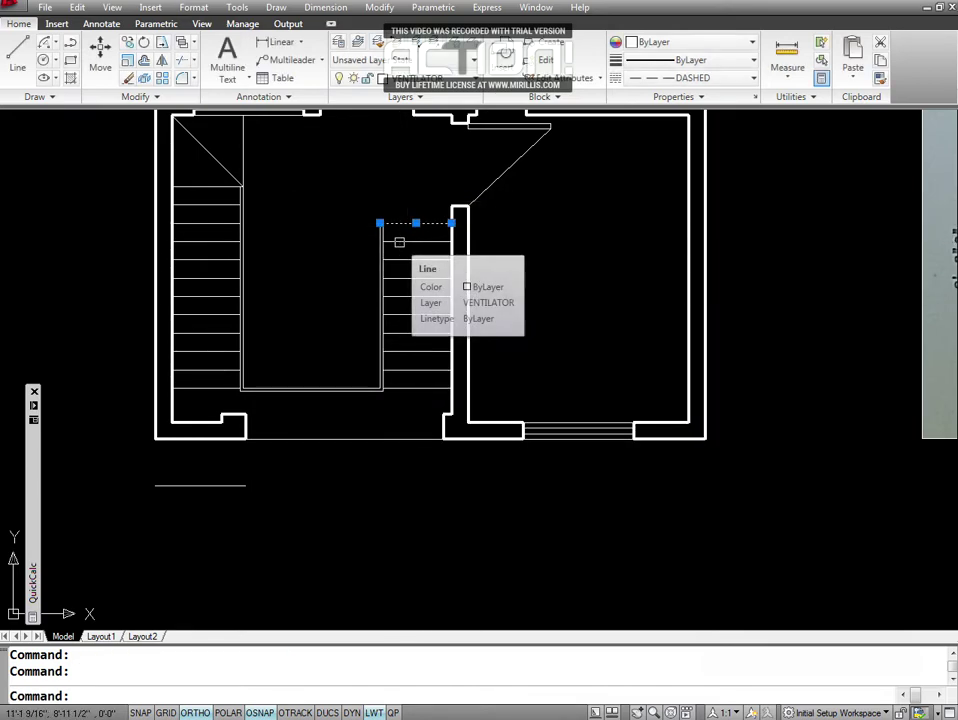
key("ctrl+1")
left_click(290, 261)
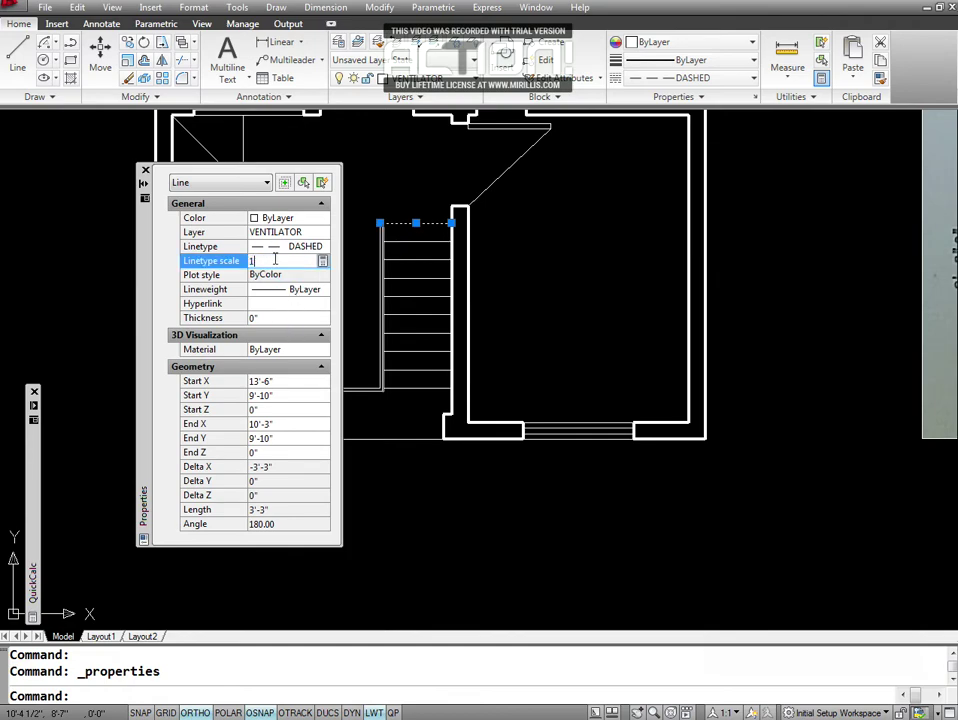
left_click(145, 172)
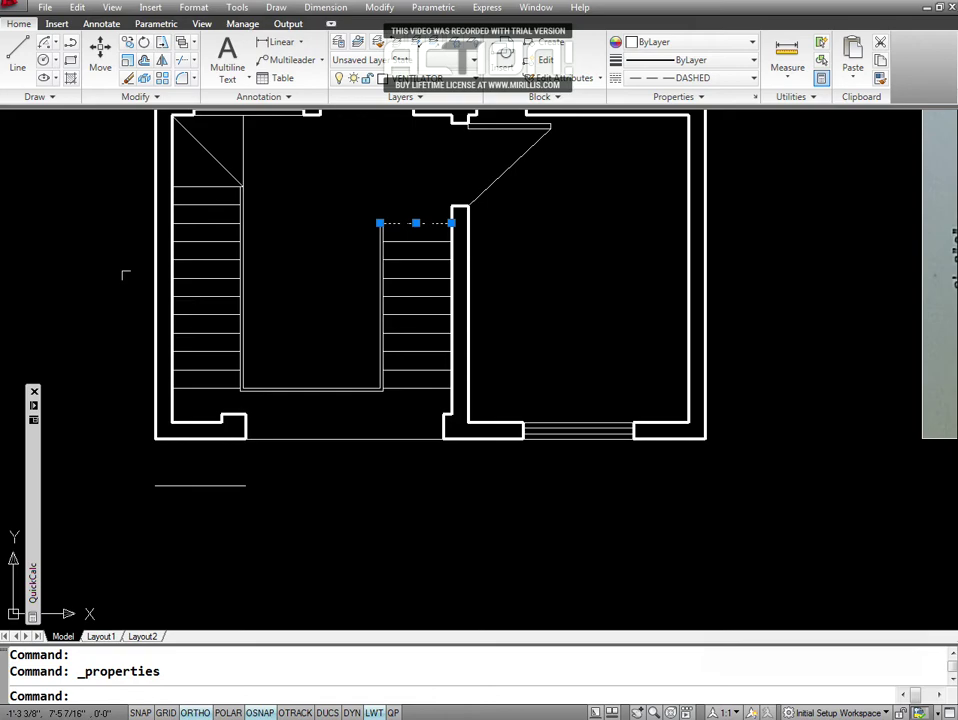
key("Escape")
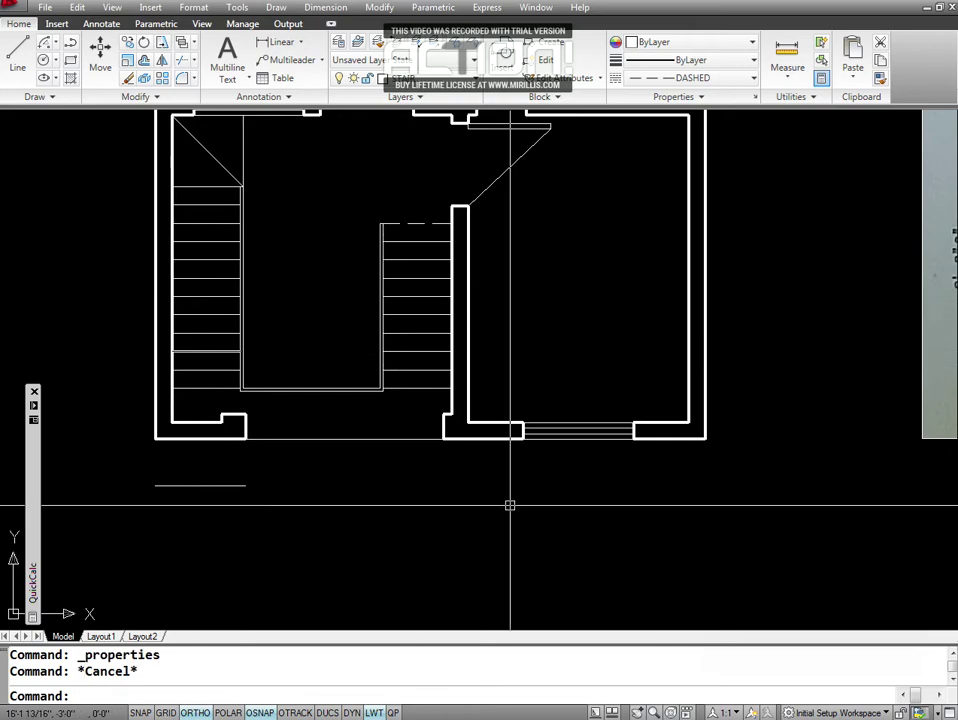
type("MA")
key("Return")
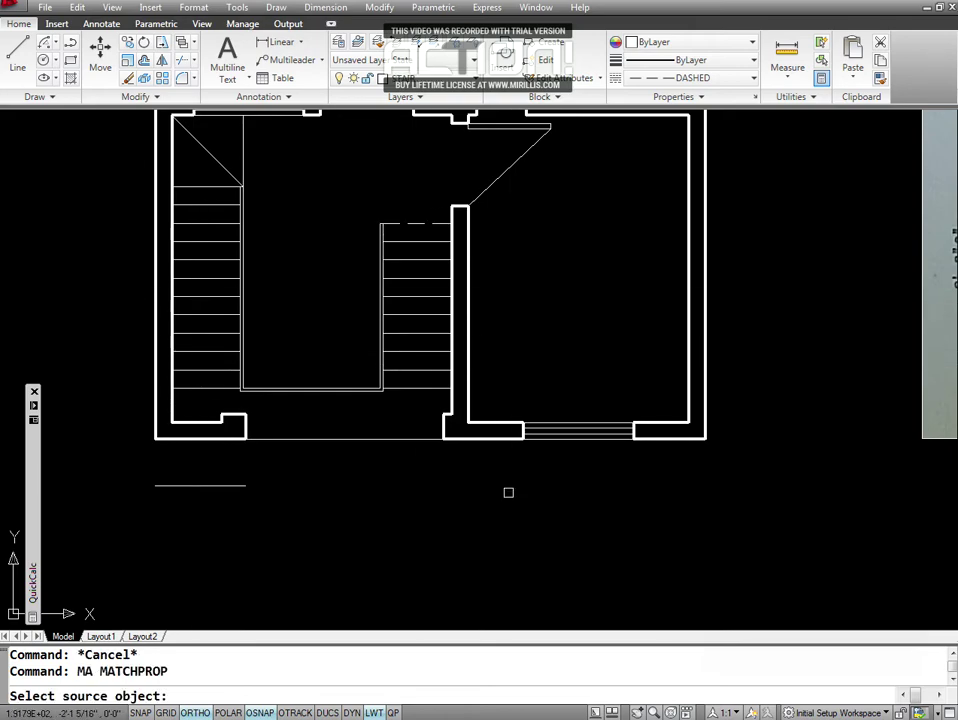
left_click(416, 224)
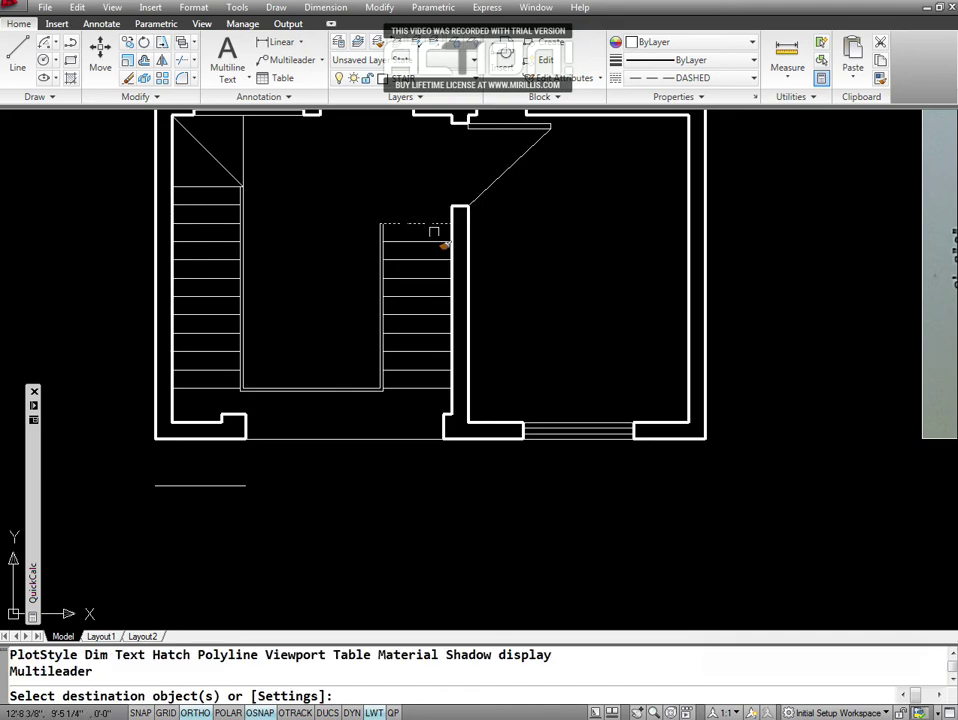
left_click(434, 233)
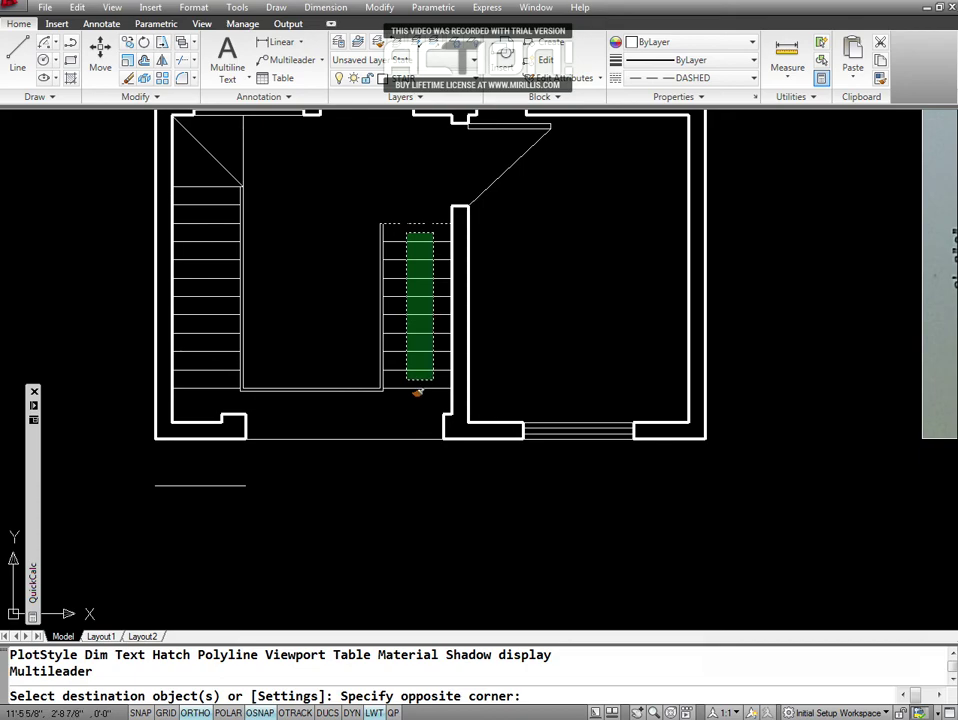
left_click(406, 396)
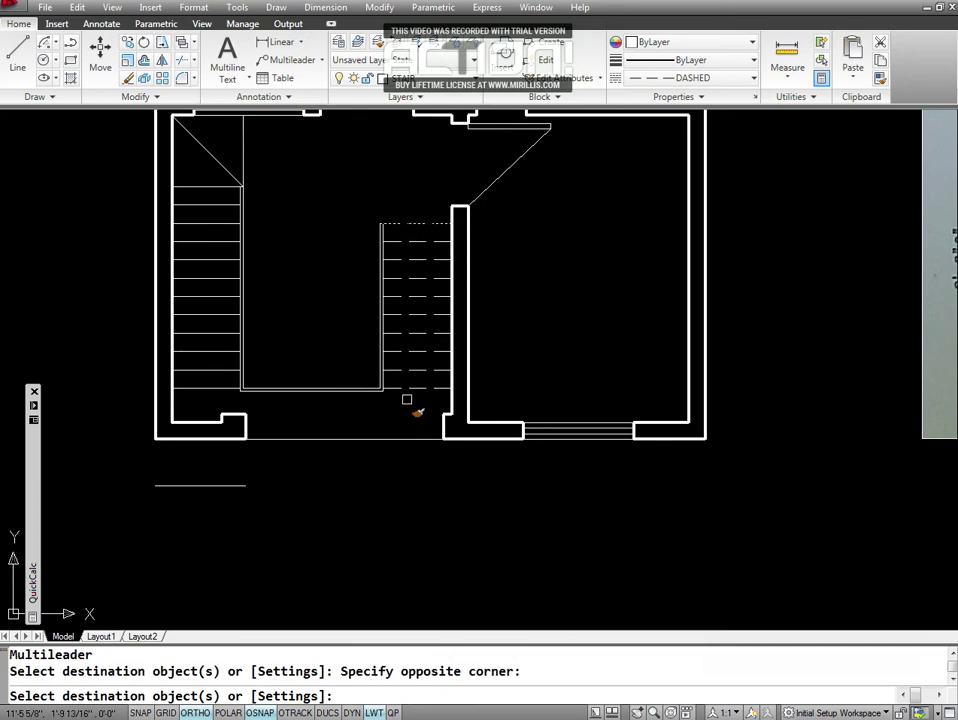
key("Return")
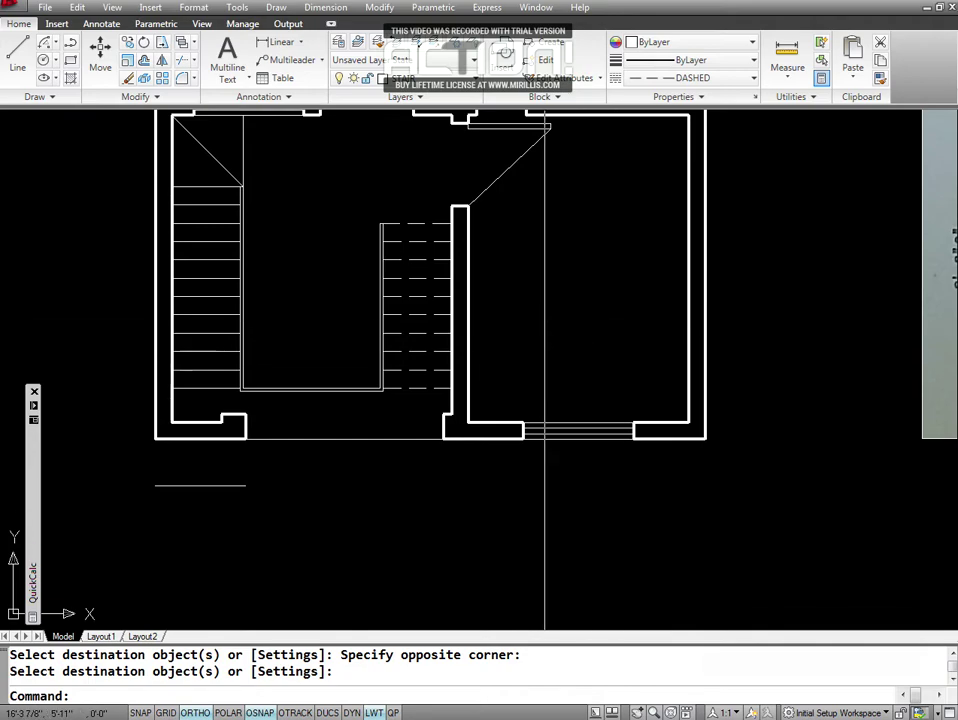
type("MA")
key("Return")
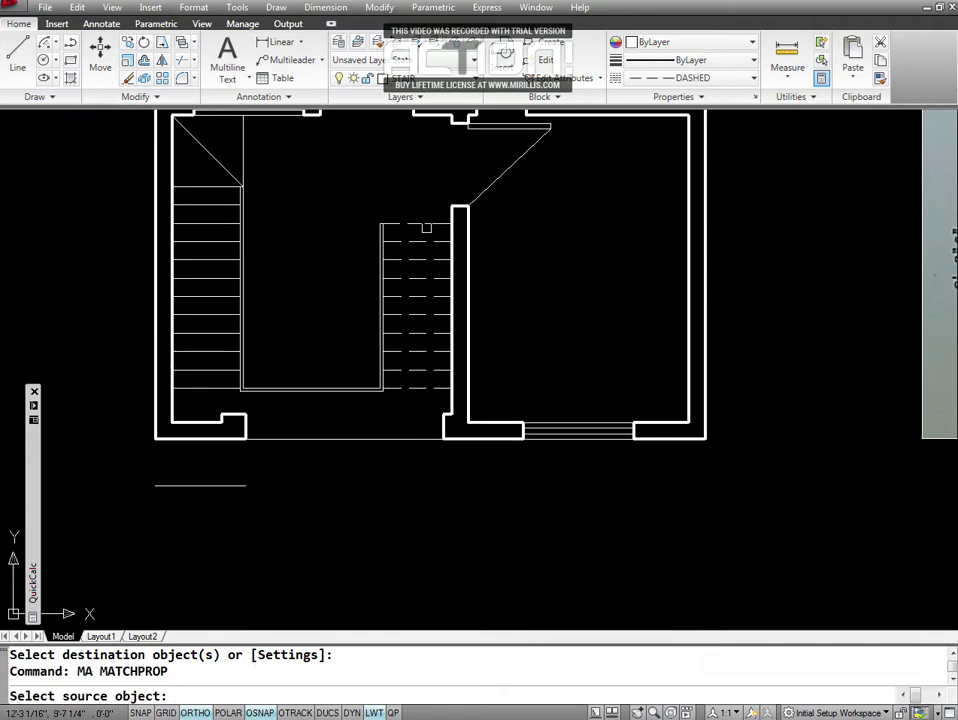
left_click(410, 222)
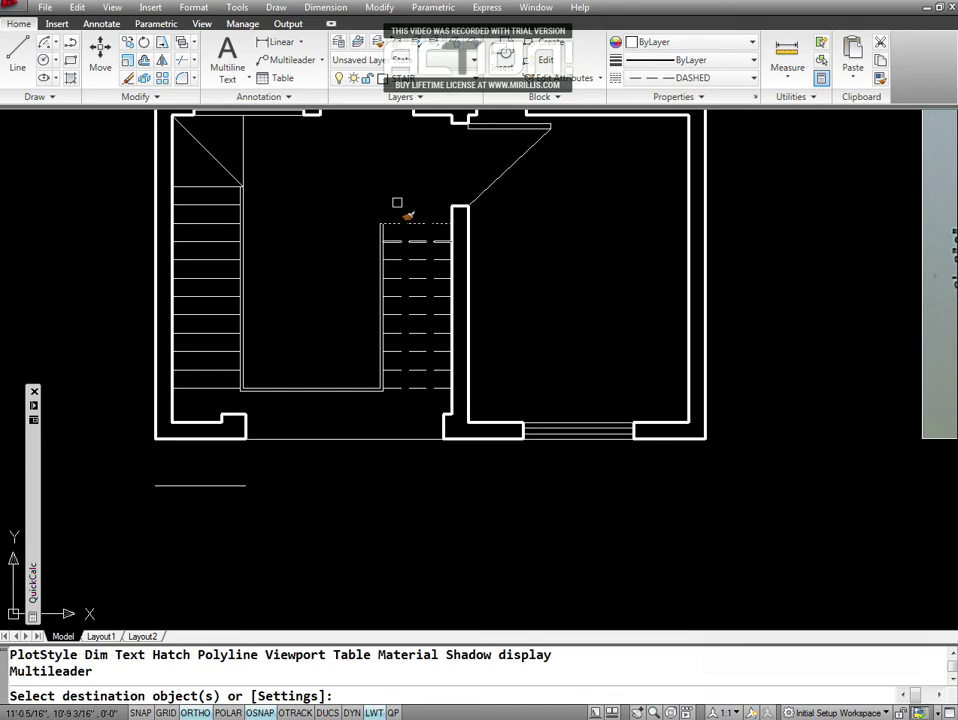
left_click(397, 203)
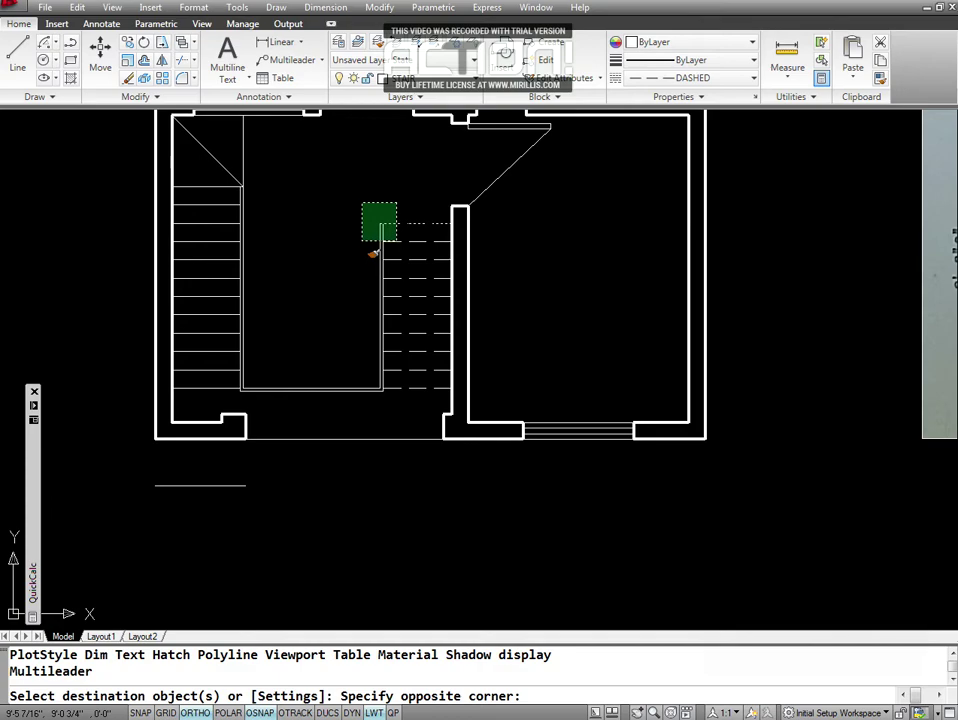
key("Escape")
left_click(351, 172)
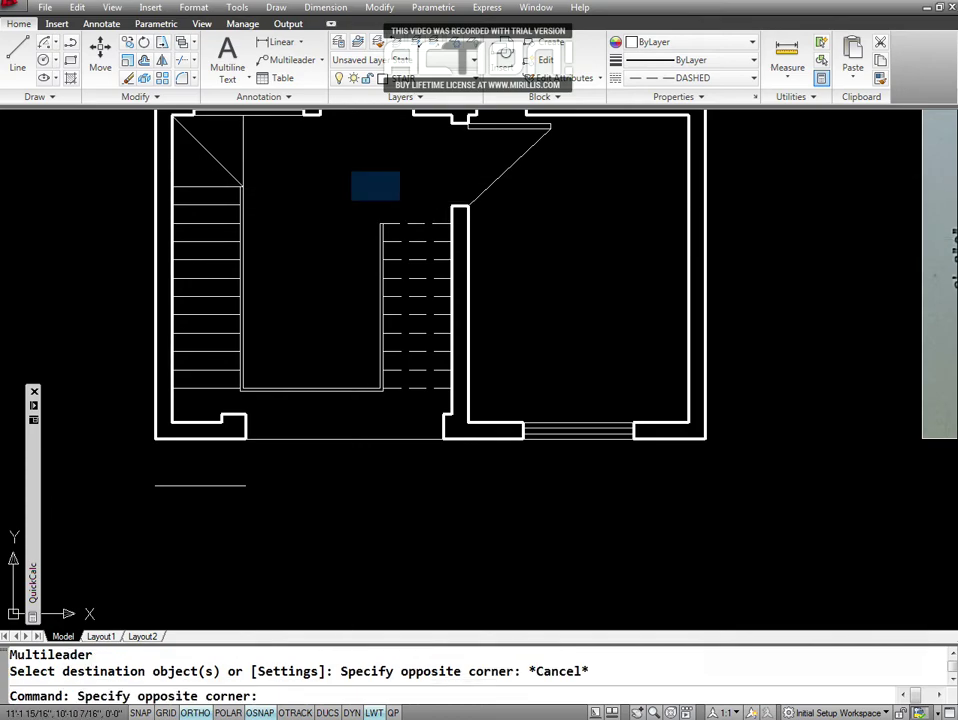
key("Escape")
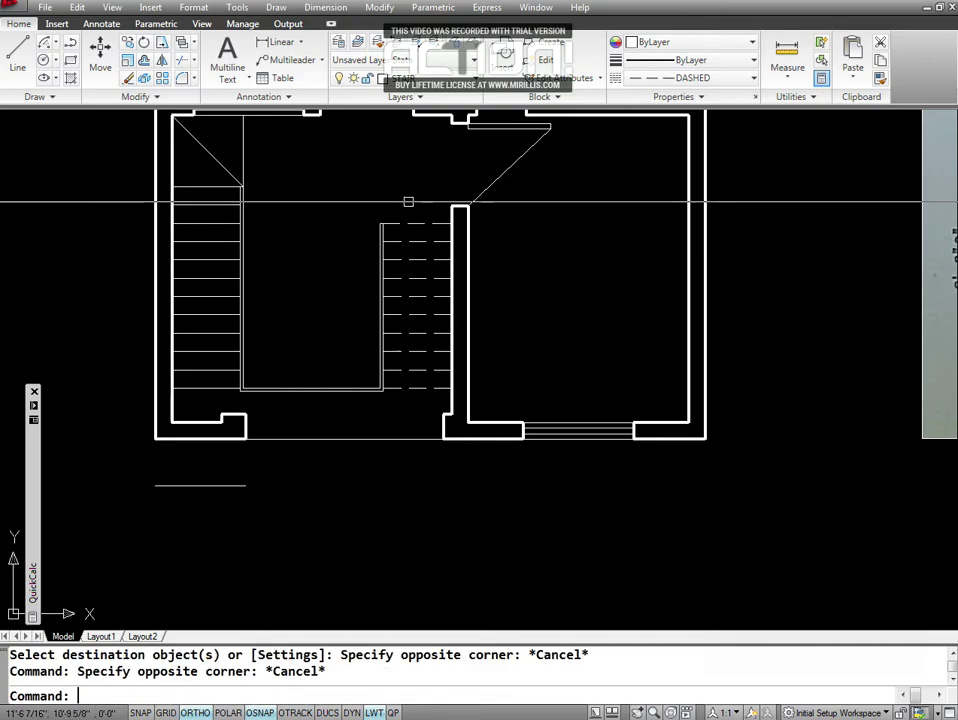
left_click(414, 178)
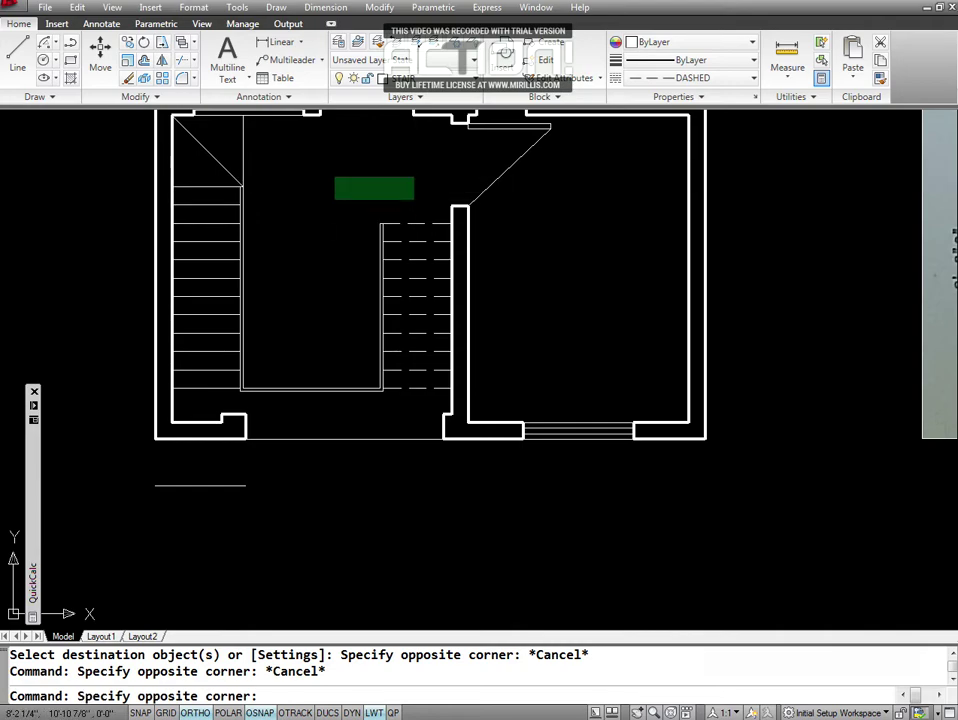
key("Escape")
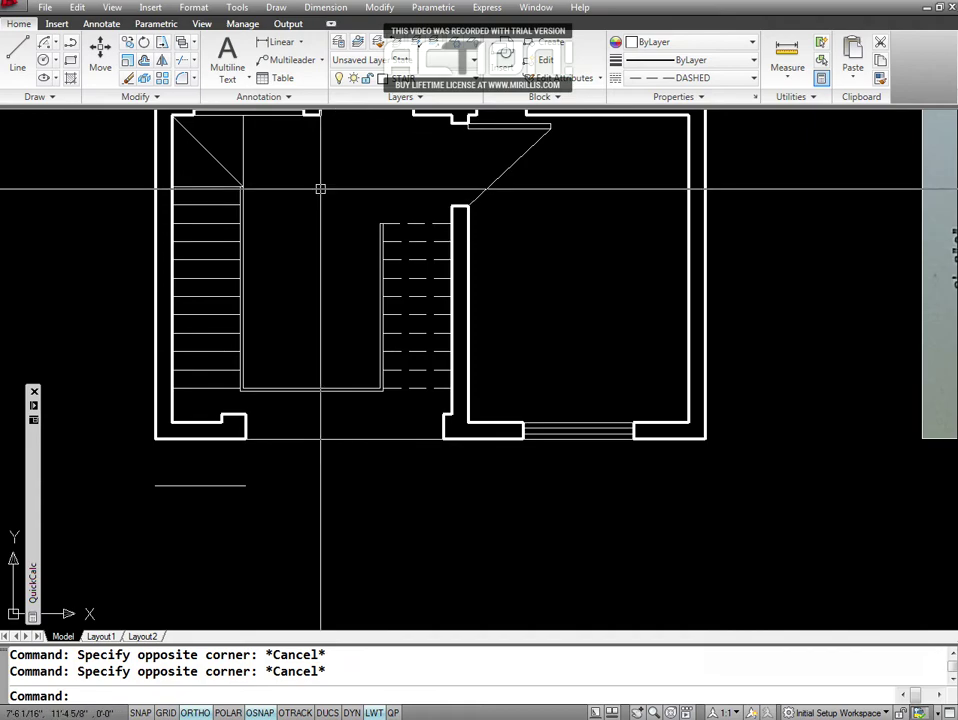
left_click(316, 177)
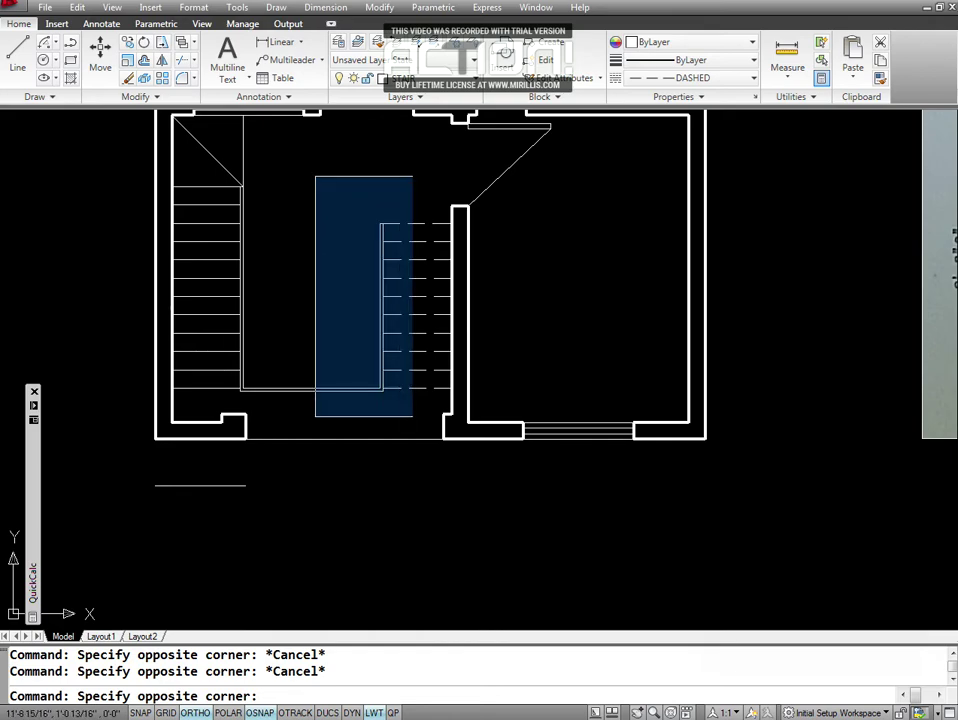
key("Escape")
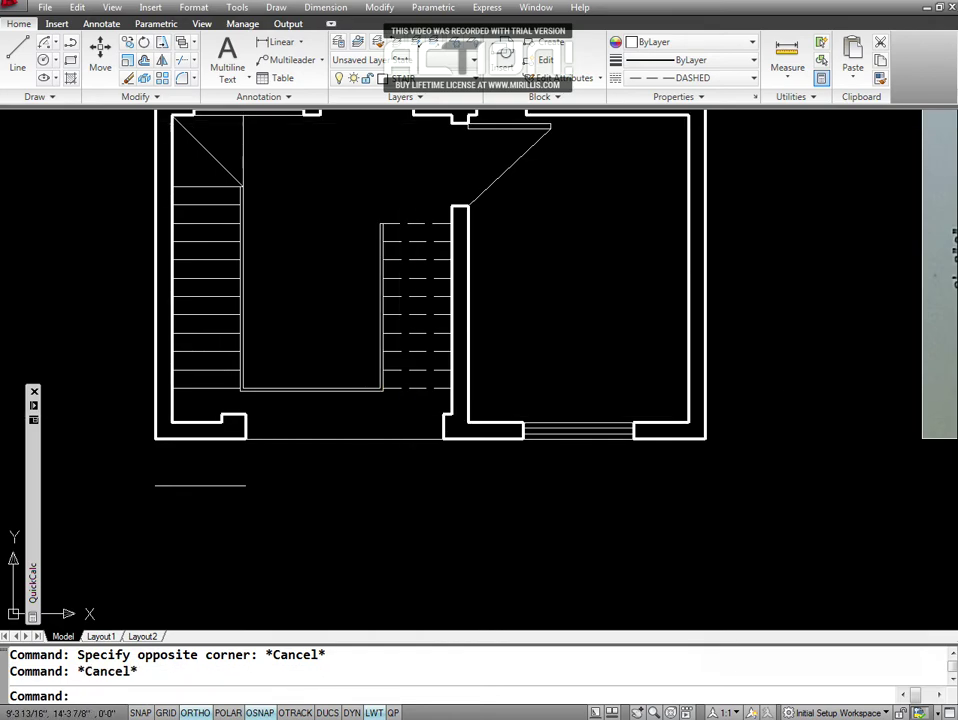
left_click(406, 184)
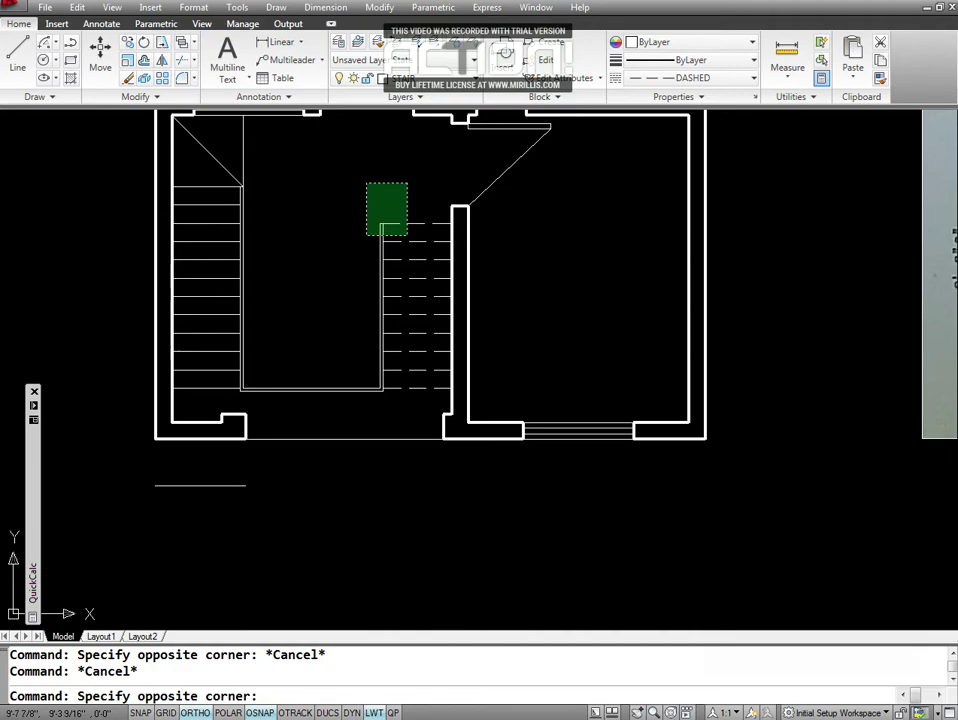
key("Escape")
type("MA")
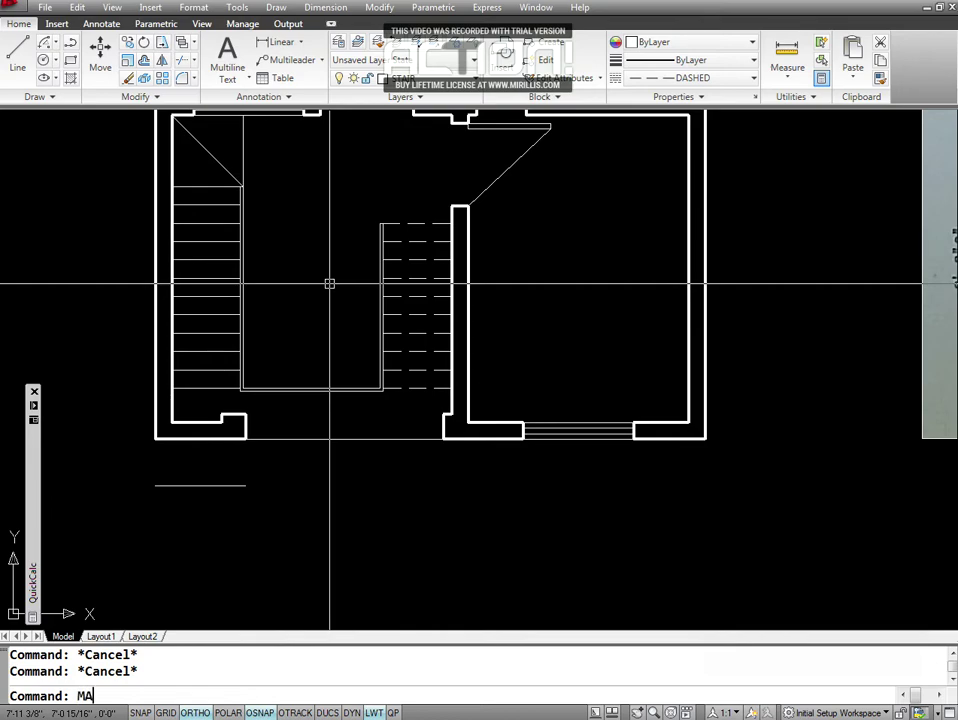
key("Return")
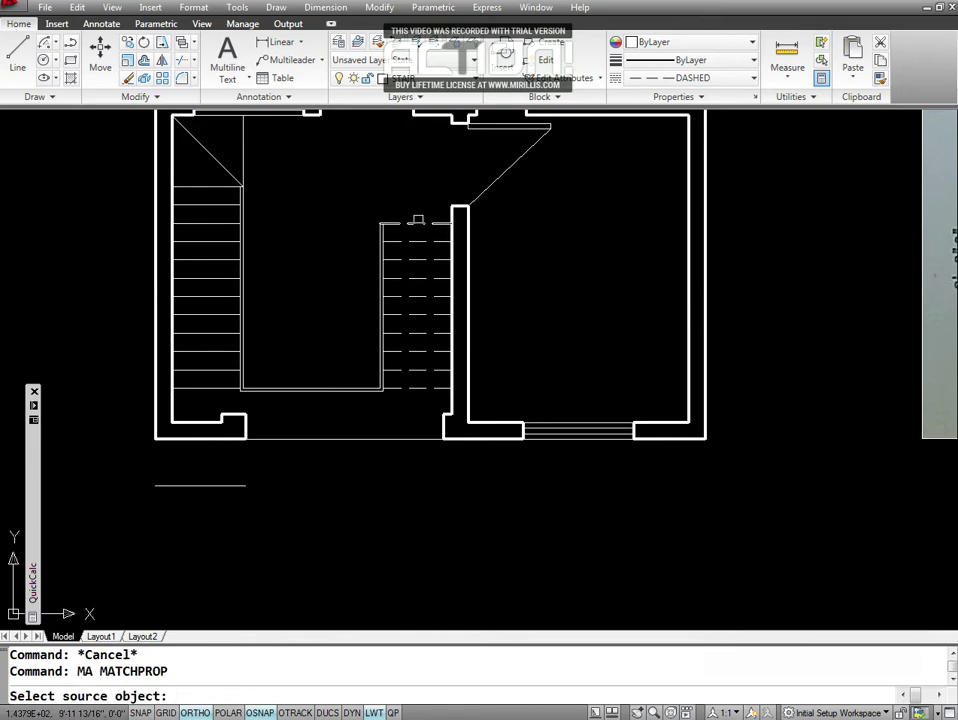
Match the dashed stair line's properties onto the right stair's tread ends.
left_click(418, 220)
left_click(396, 216)
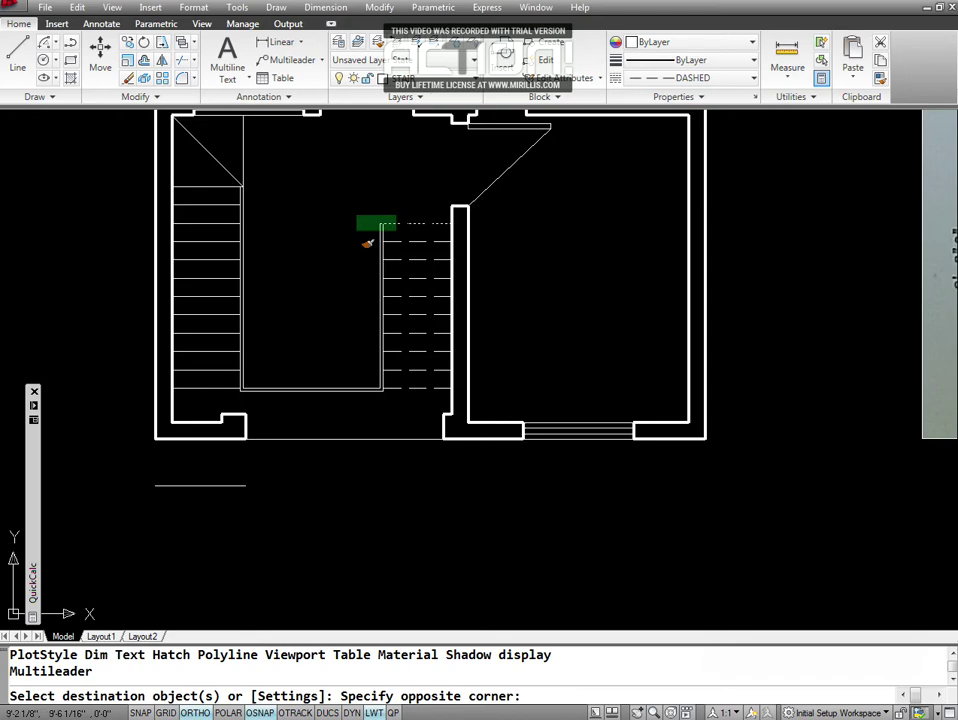
left_click(367, 243)
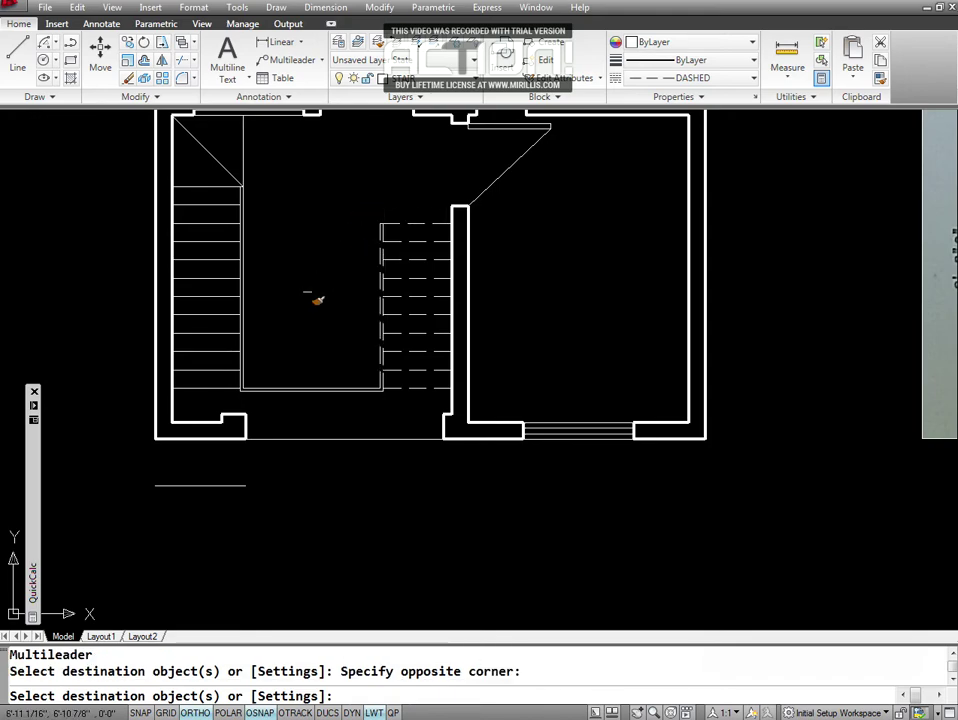
key("Return")
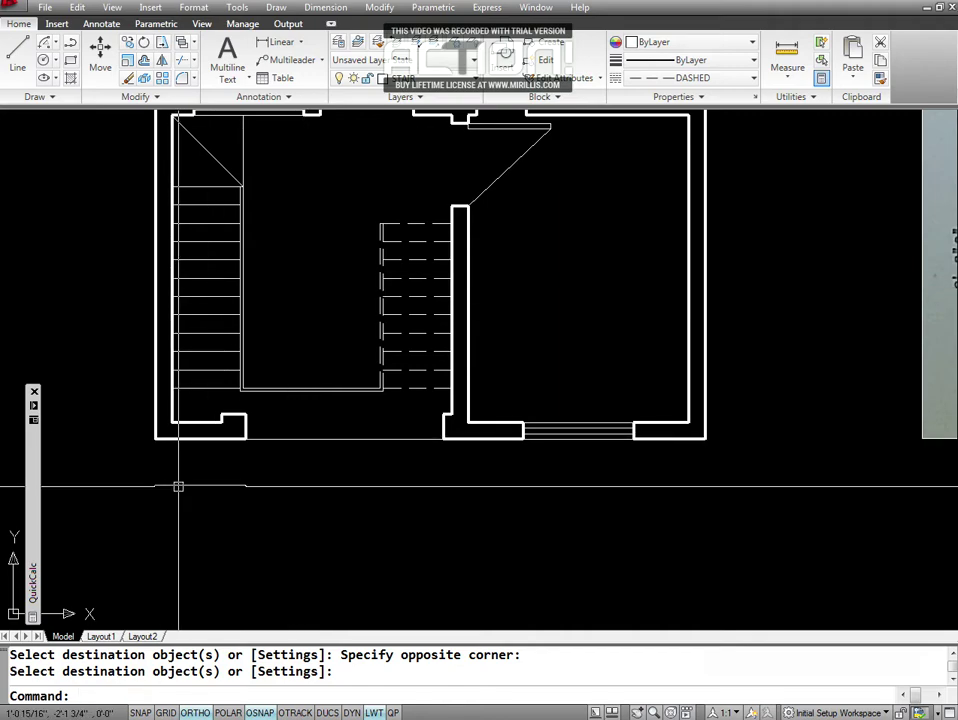
Pan down and make the short line below the plan dashed with MATCHPROP.
type("p")
key("Return")
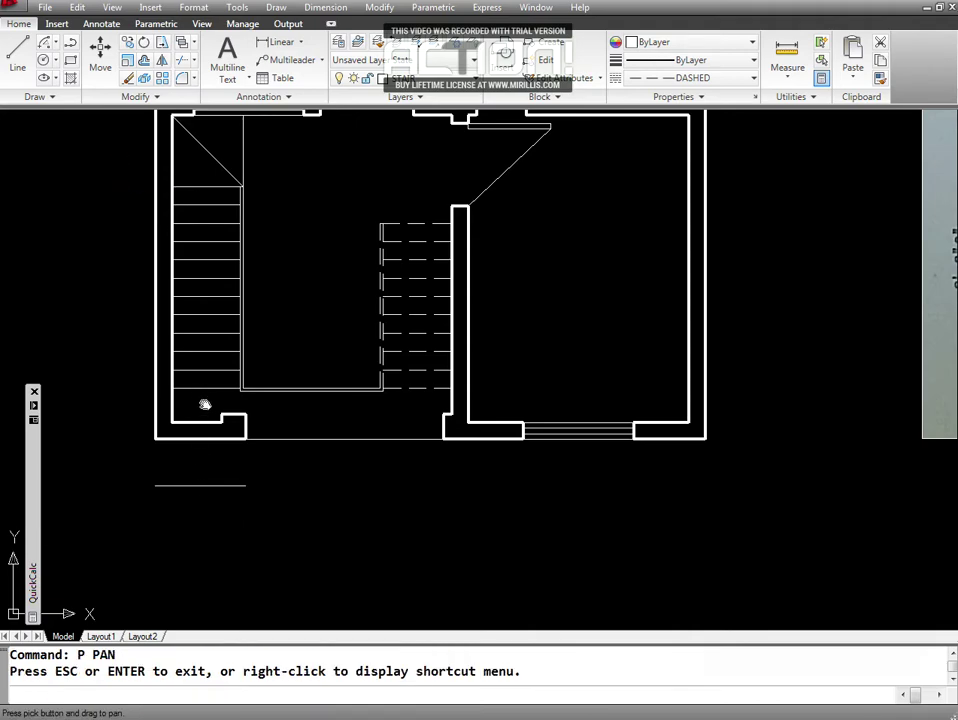
key("Escape")
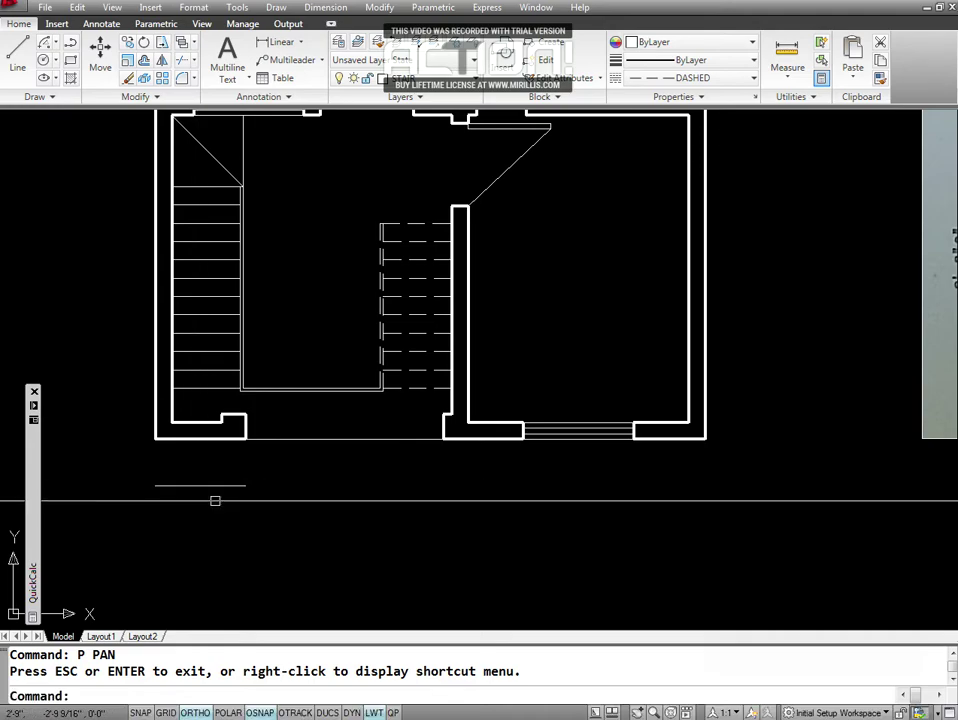
key("Escape")
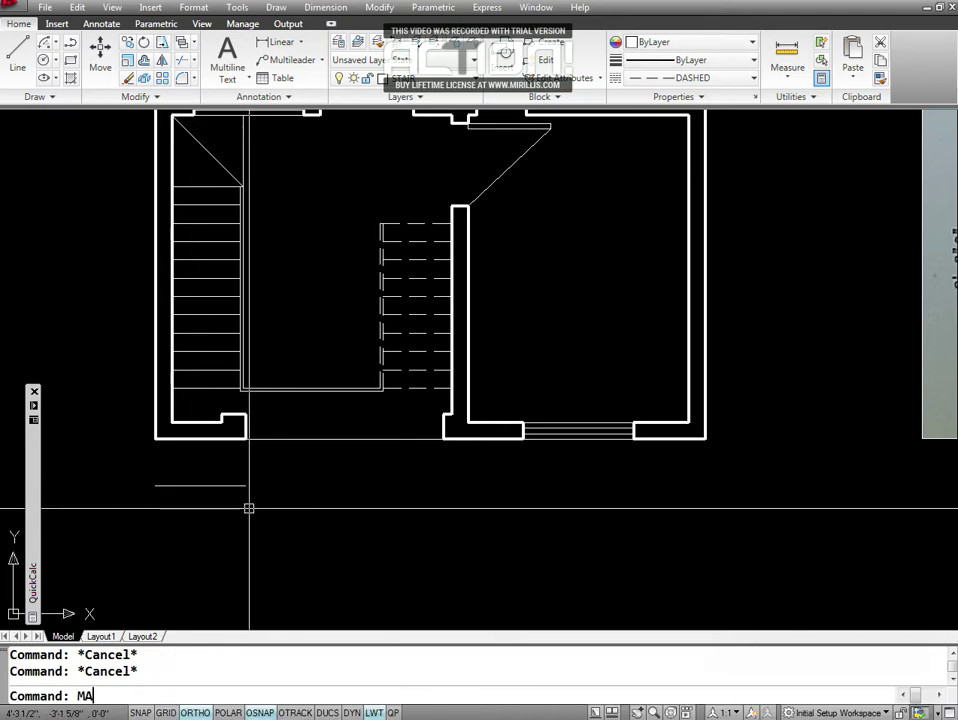
key("Return")
left_click(407, 386)
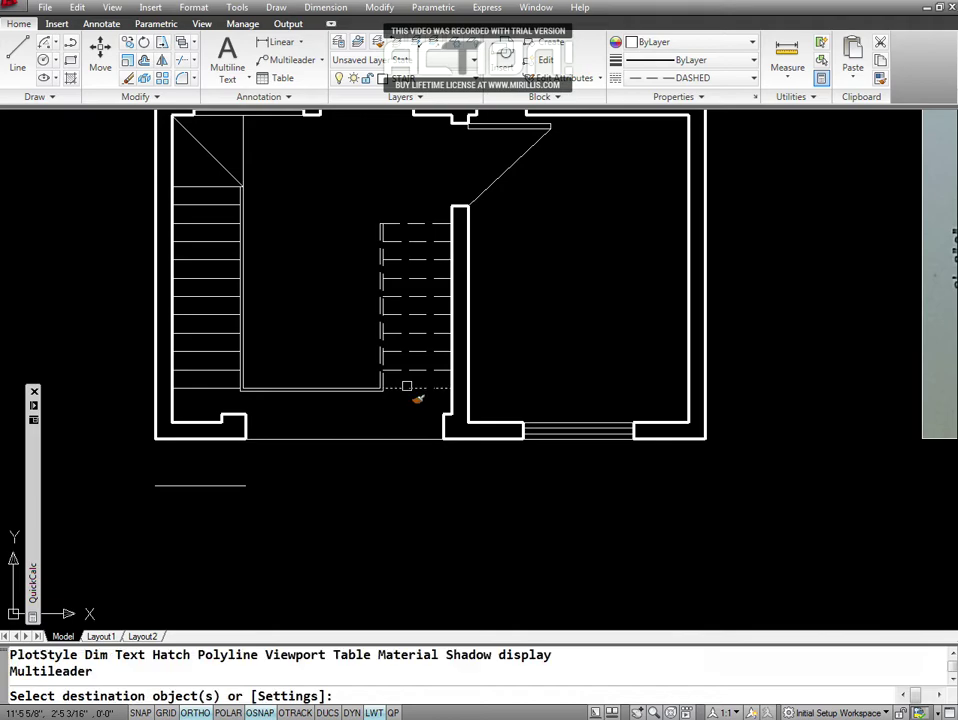
left_click(216, 485)
key("Escape")
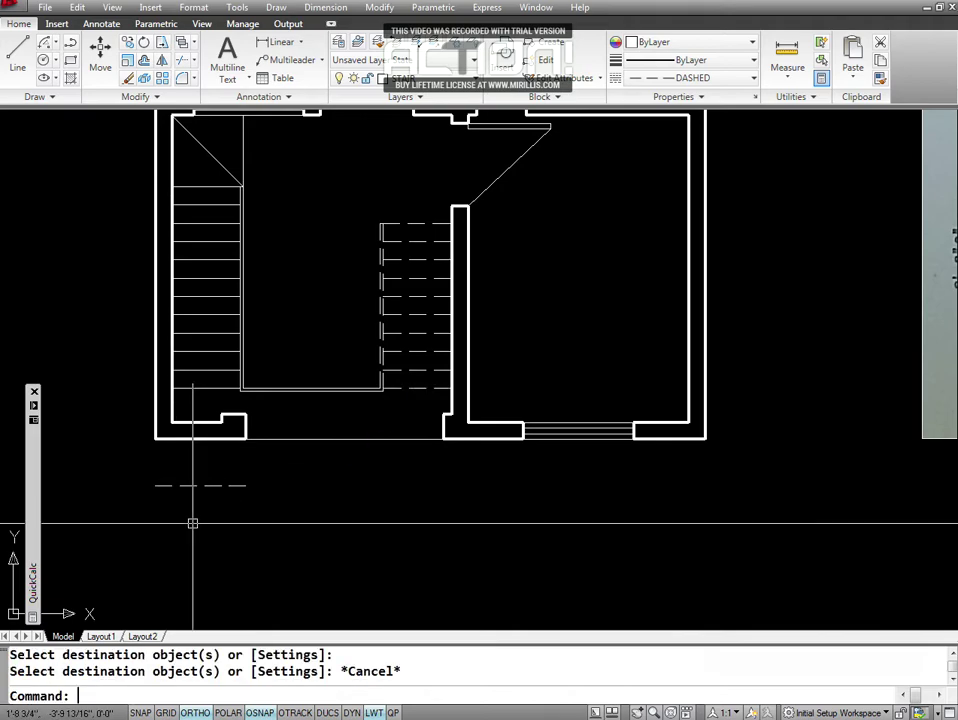
key("Escape")
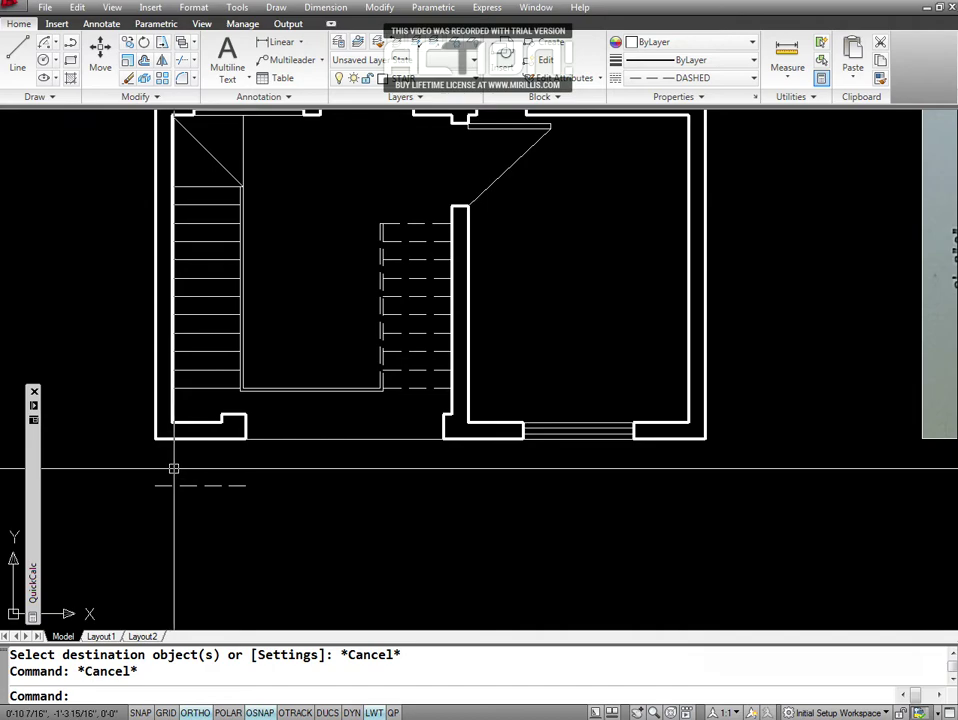
Draw a vertical line from the plan's bottom-left corner to the dashed line's left end.
key("Escape")
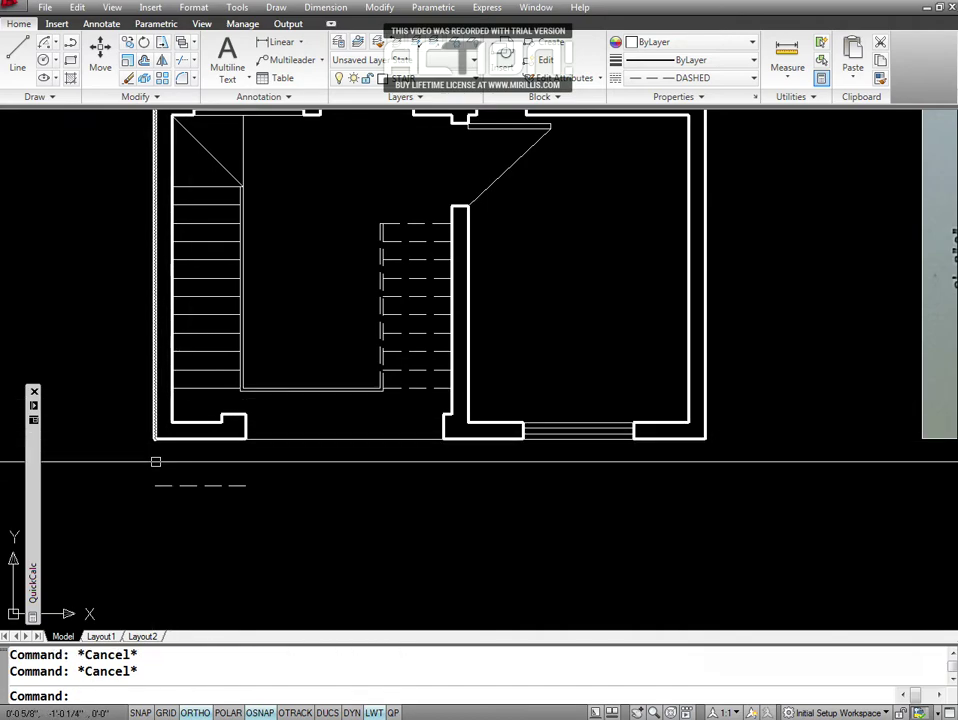
type("L")
key("Escape")
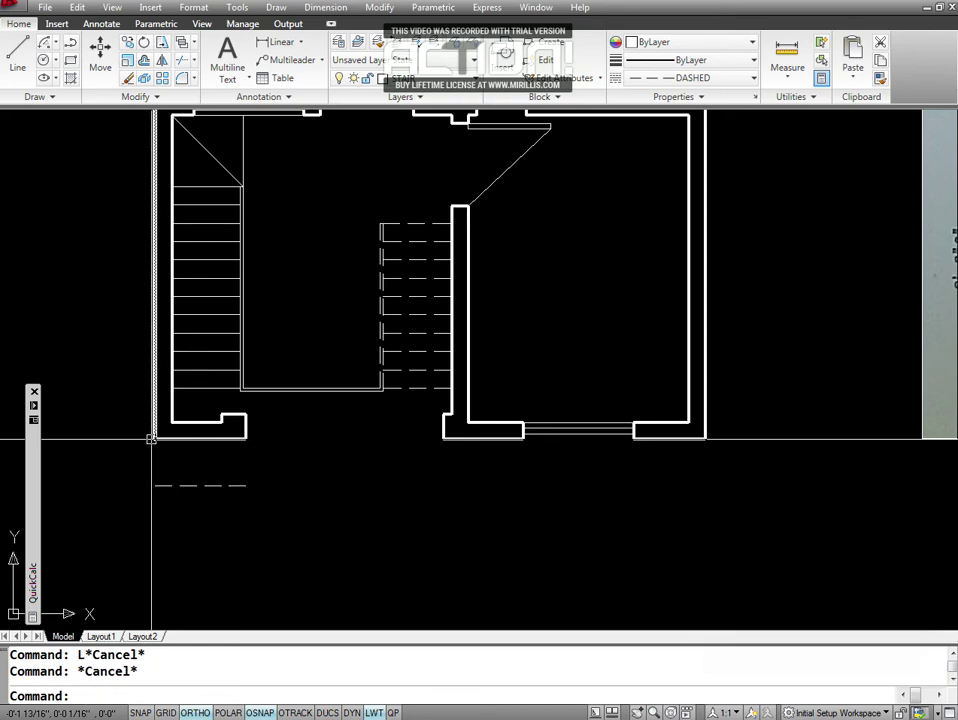
key("Return")
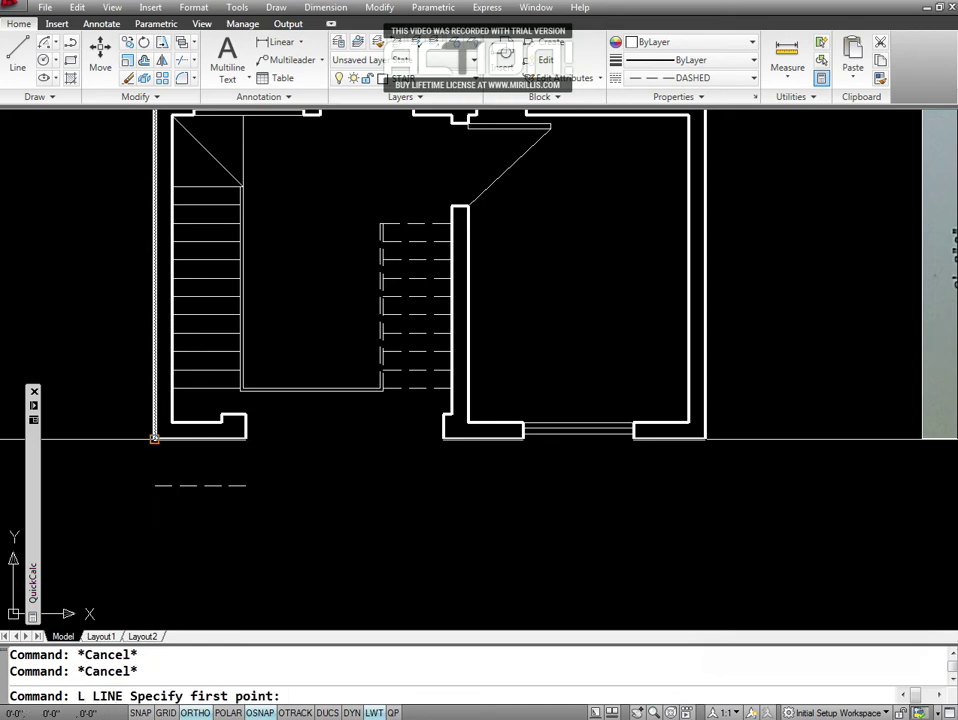
left_click(155, 438)
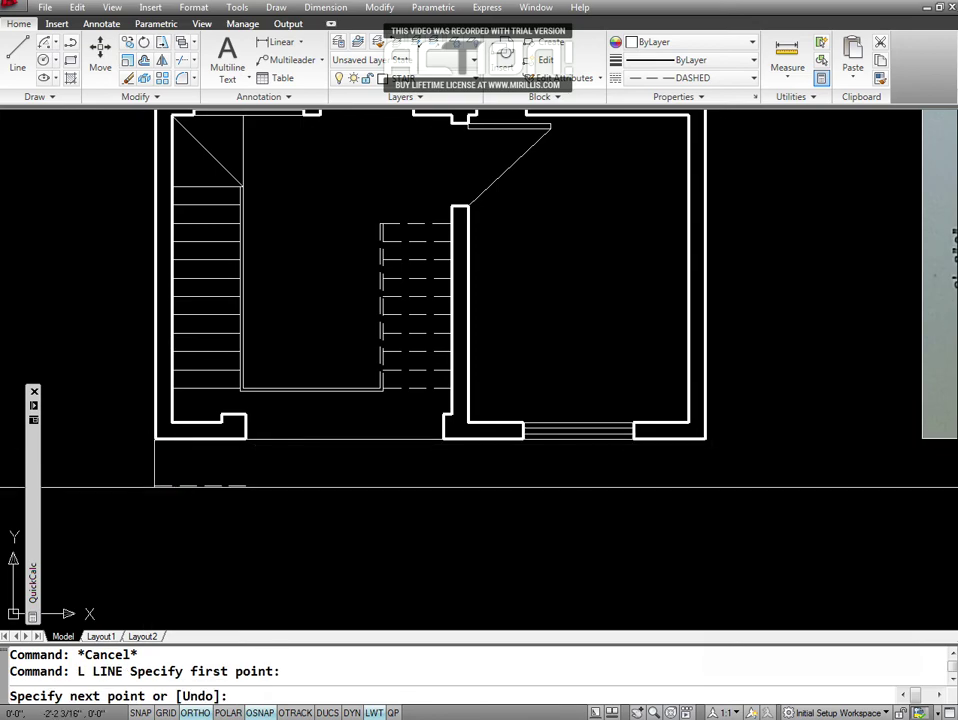
left_click(155, 487)
key("Escape")
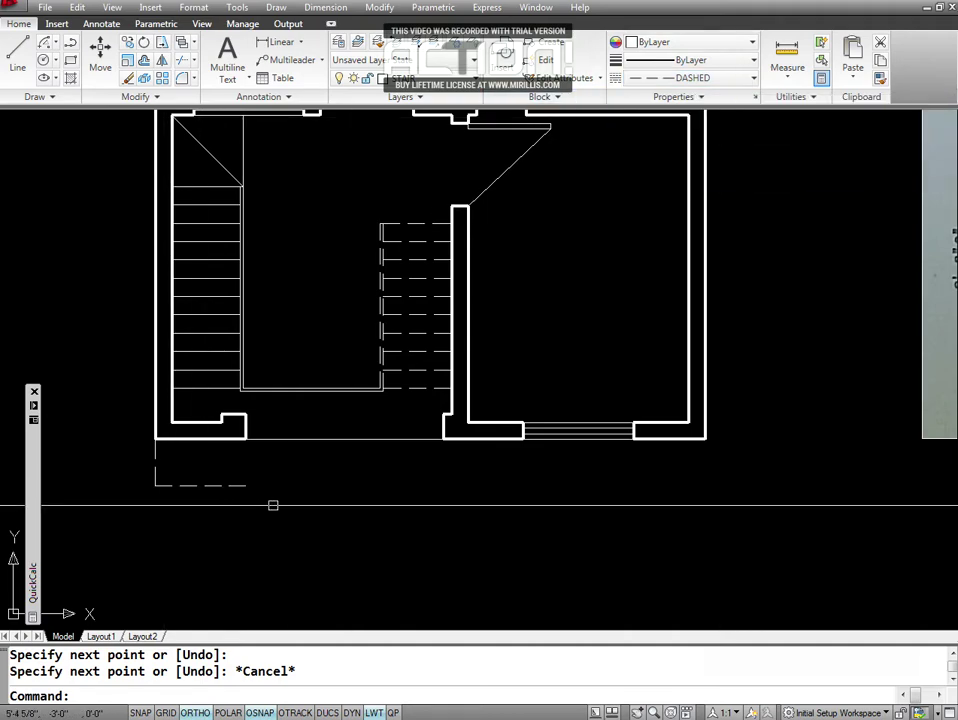
key("Escape")
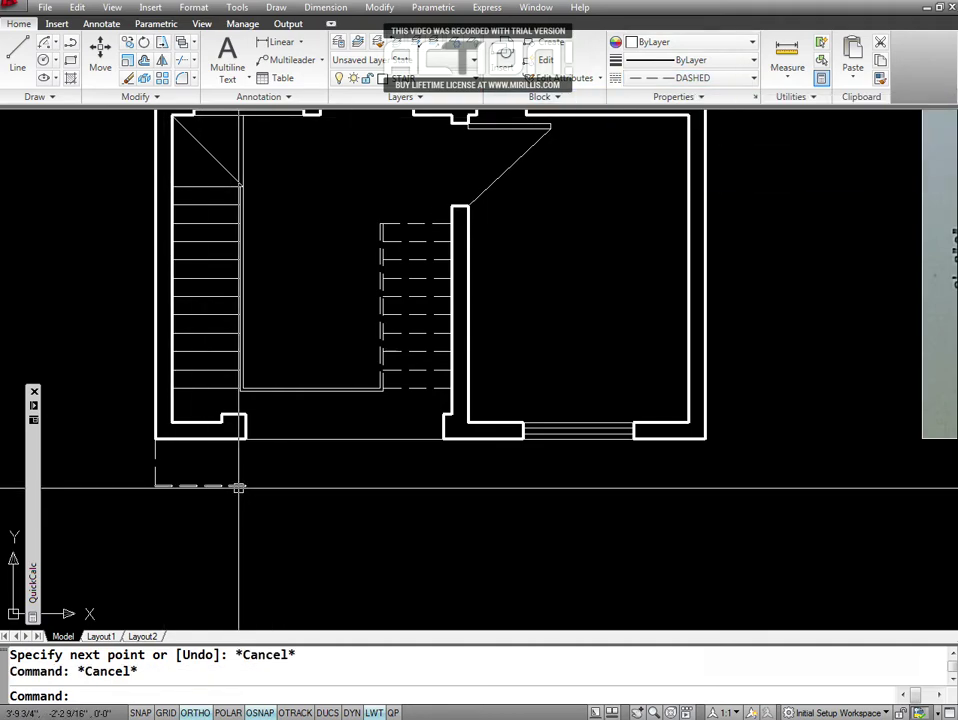
Stretch the dashed line's right end far to the right, then undo the overlong extension.
left_click(239, 486)
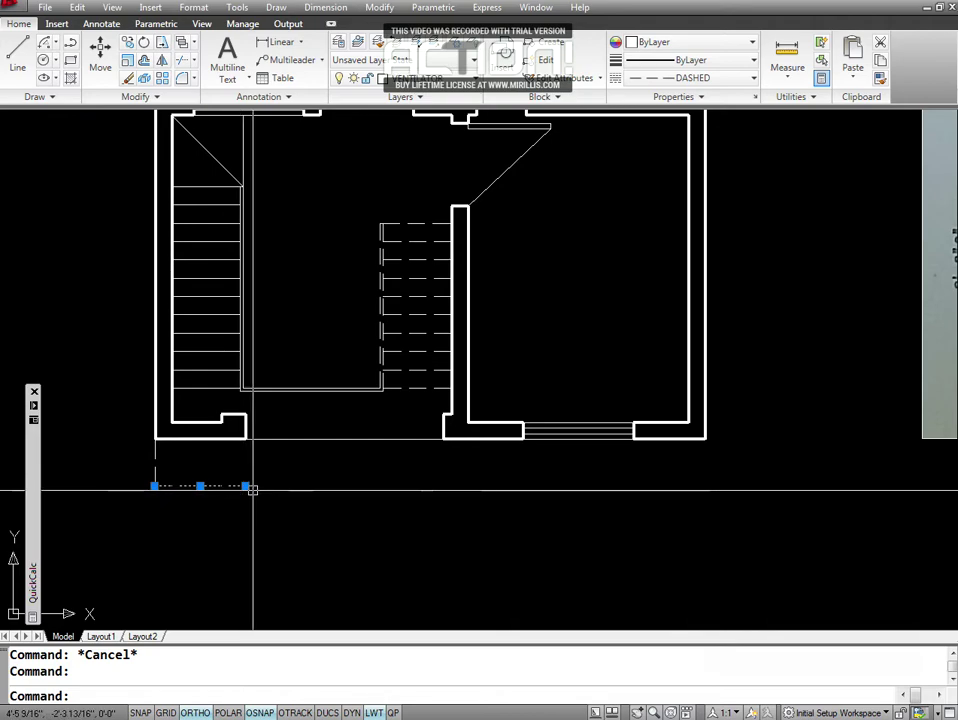
left_click(245, 486)
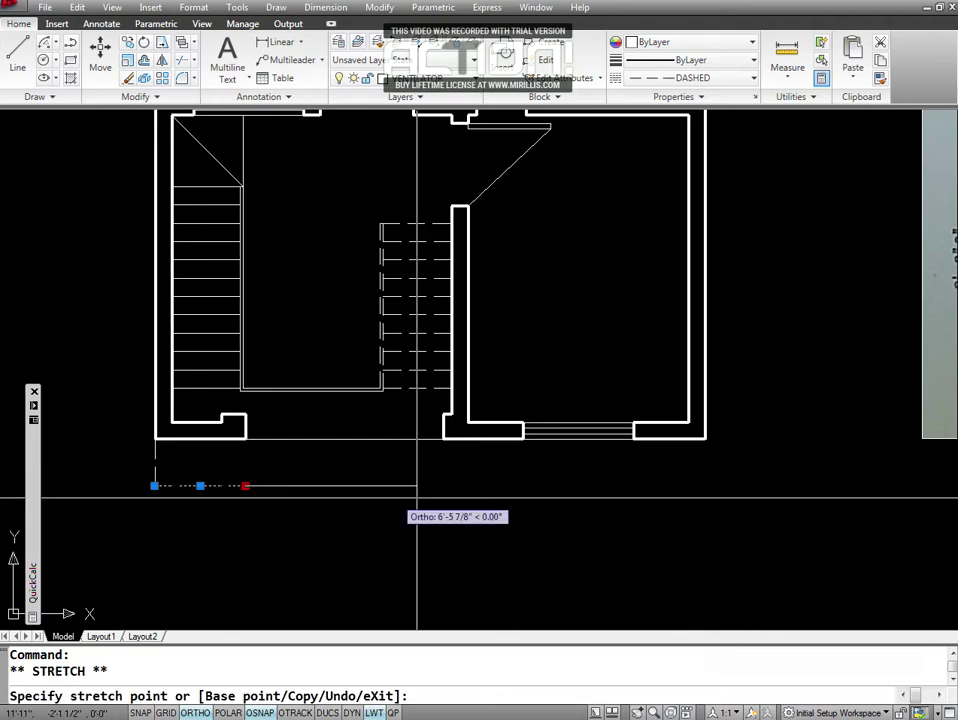
left_click(575, 486)
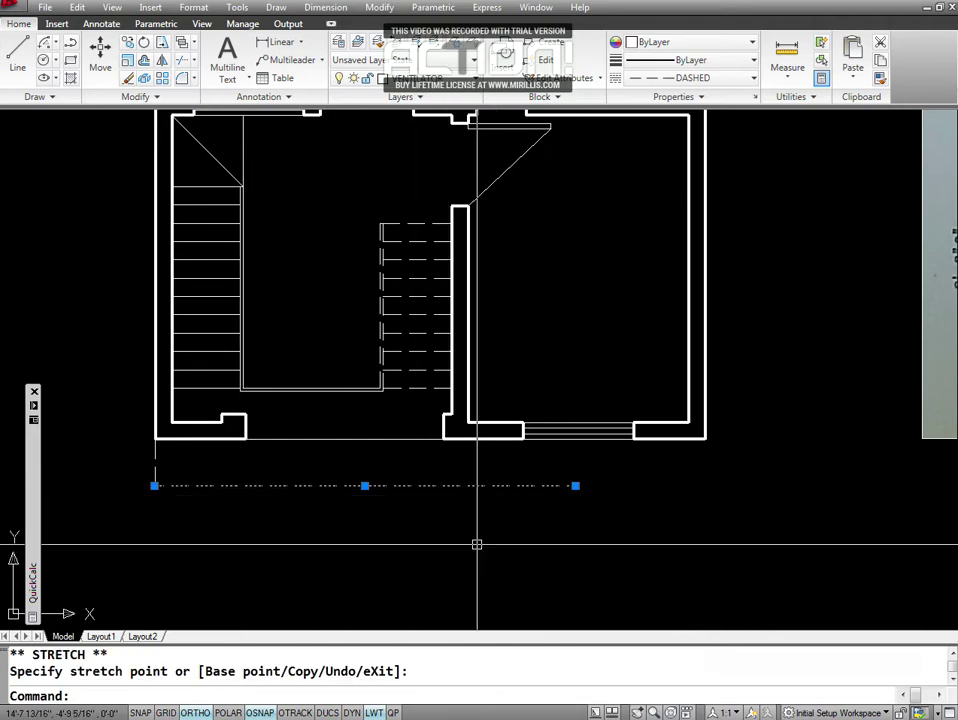
key("Escape")
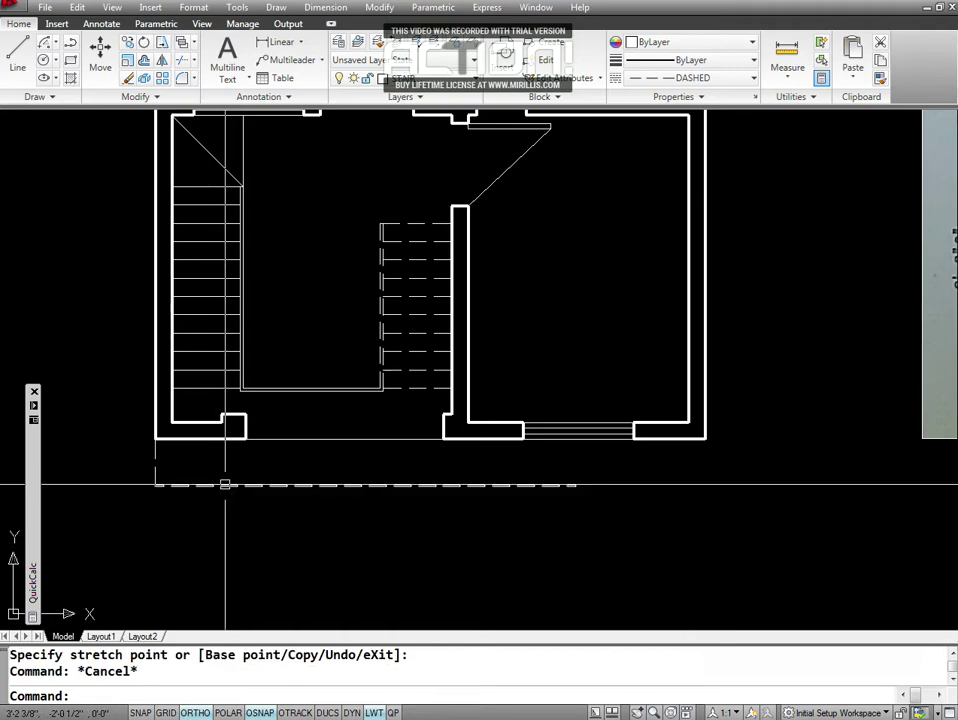
key("ctrl+z")
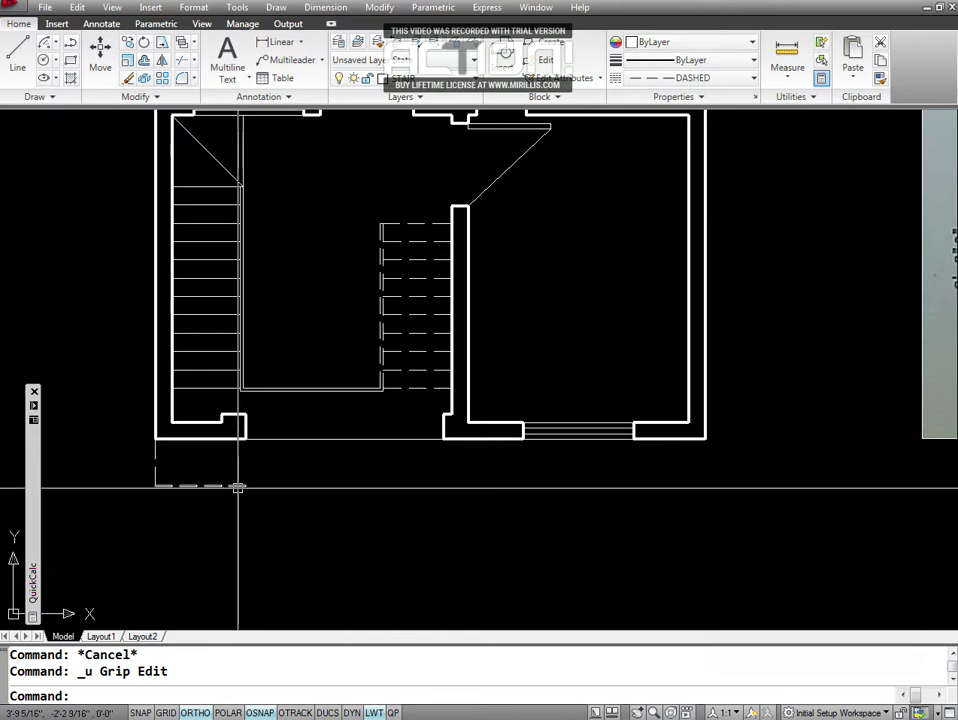
Stretch the dashed line's right end again, shorter, to run under most of the front wall.
left_click(239, 487)
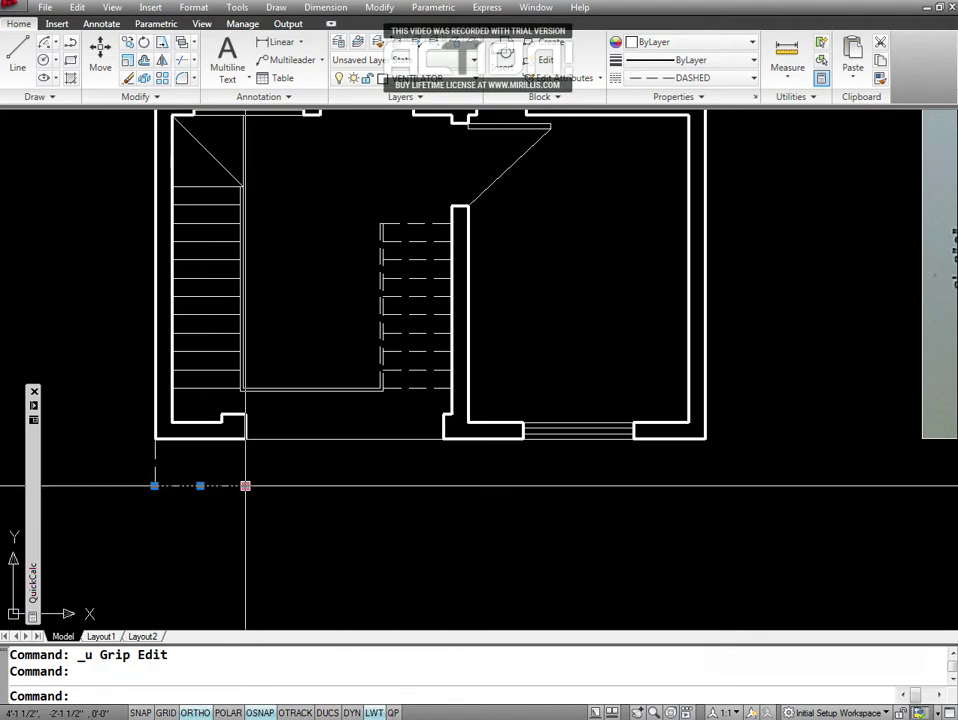
left_click(245, 486)
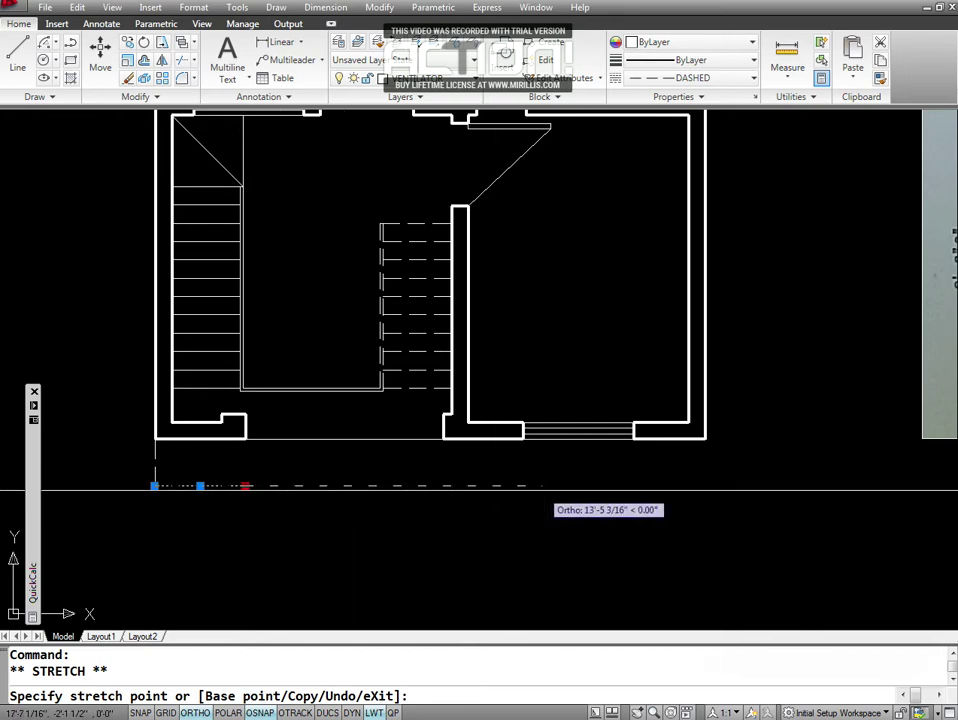
key("Escape")
key("Escape")
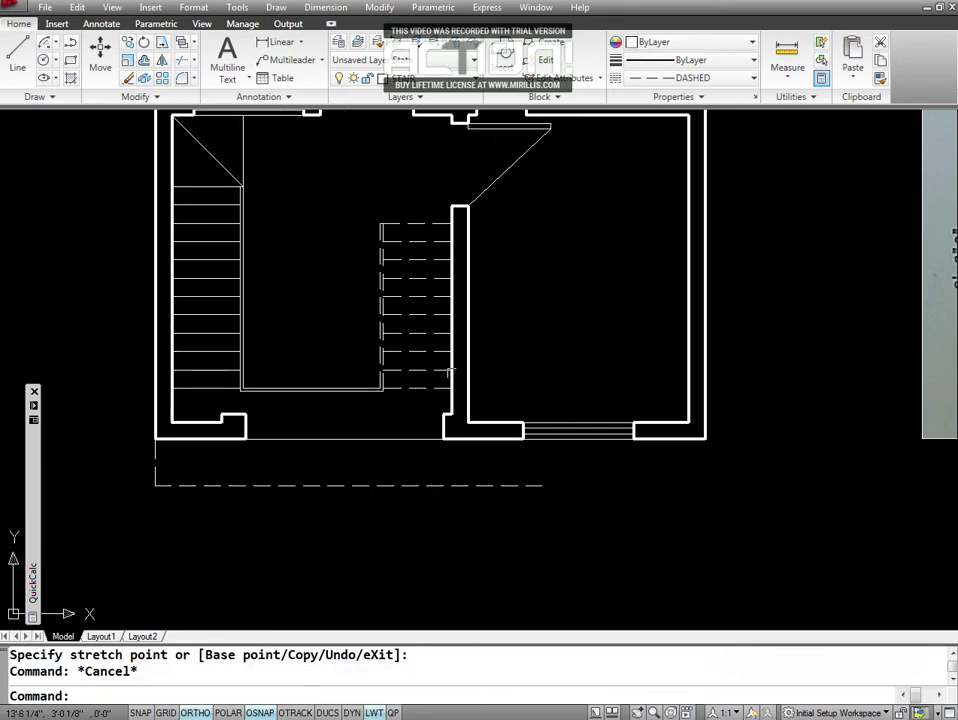
type("P")
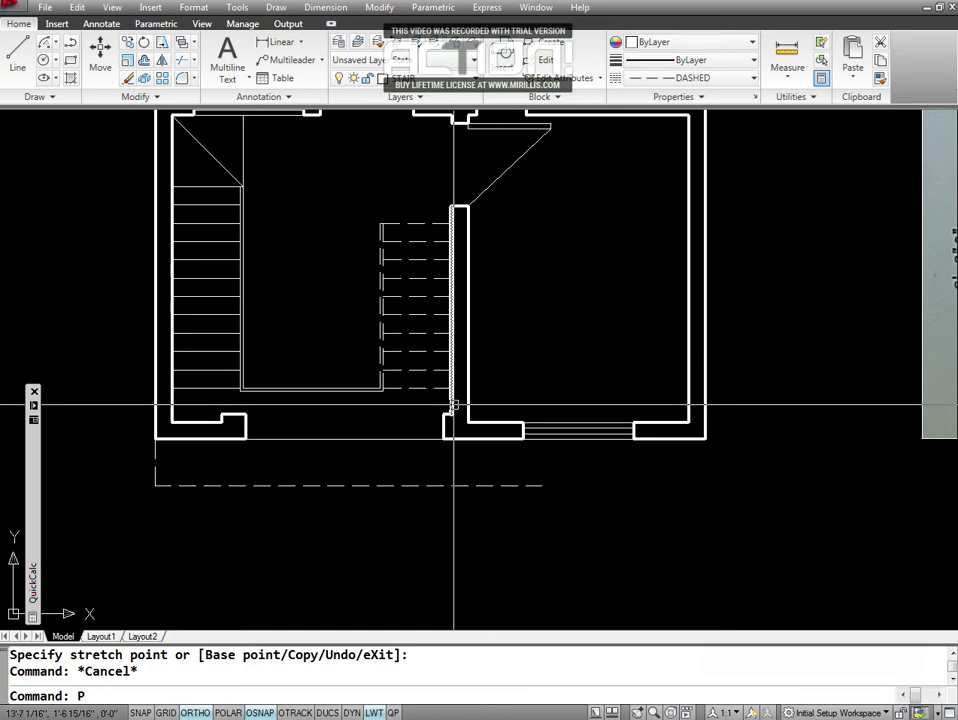
key("Return")
key("Escape")
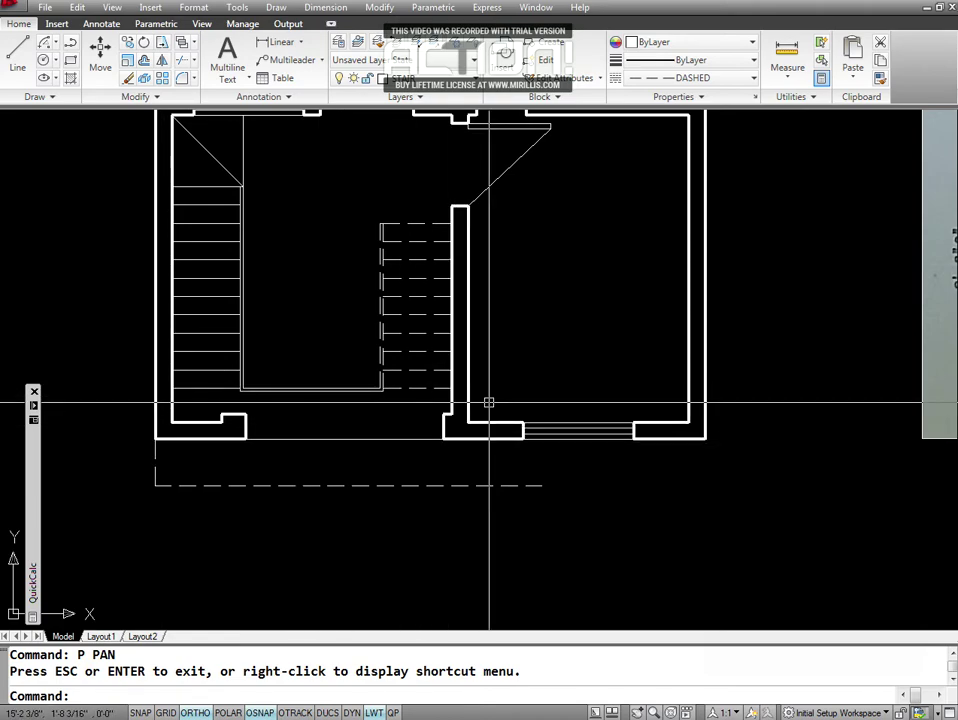
key("Escape")
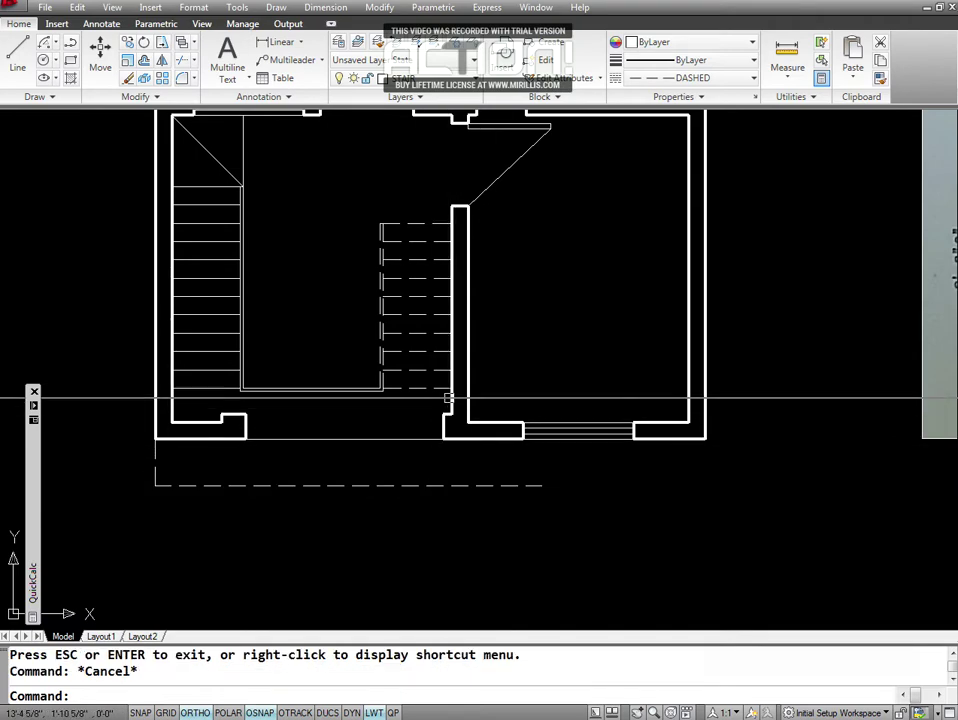
key("Escape")
Offset the stair-side wall line 4.5 to its right.
type("o")
key("Return")
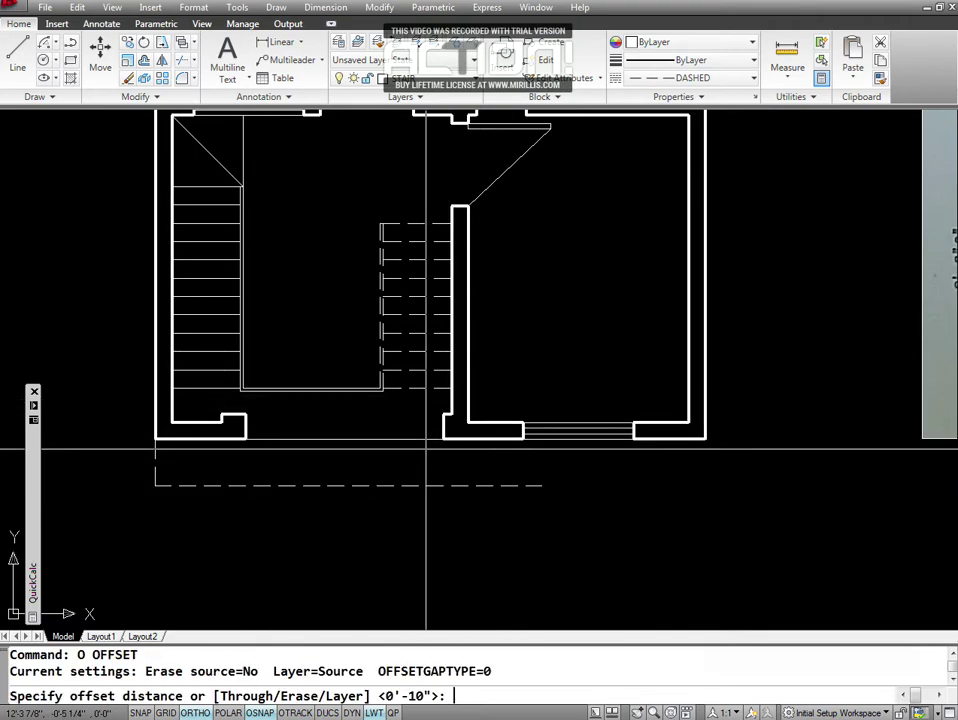
type("4.5")
key("Return")
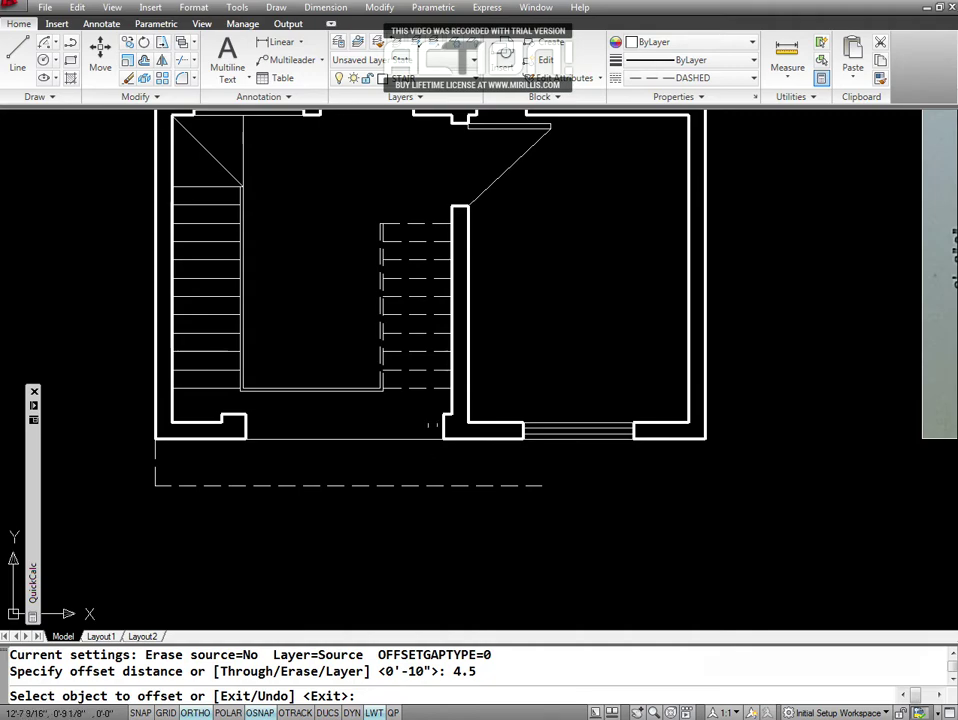
left_click(452, 396)
left_click(497, 402)
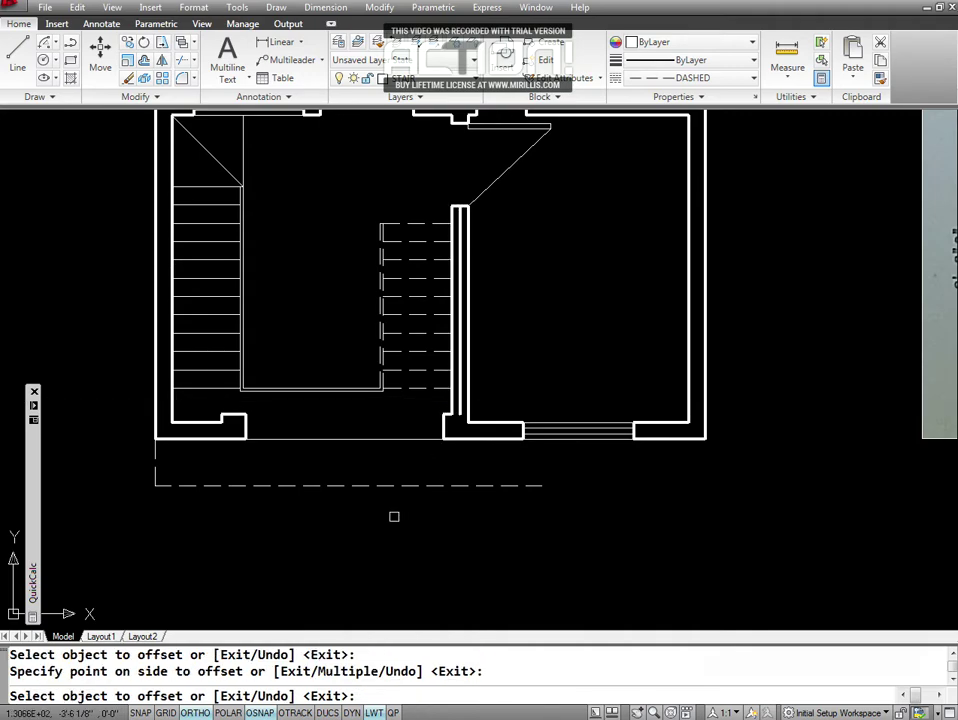
key("Escape")
key("Escape")
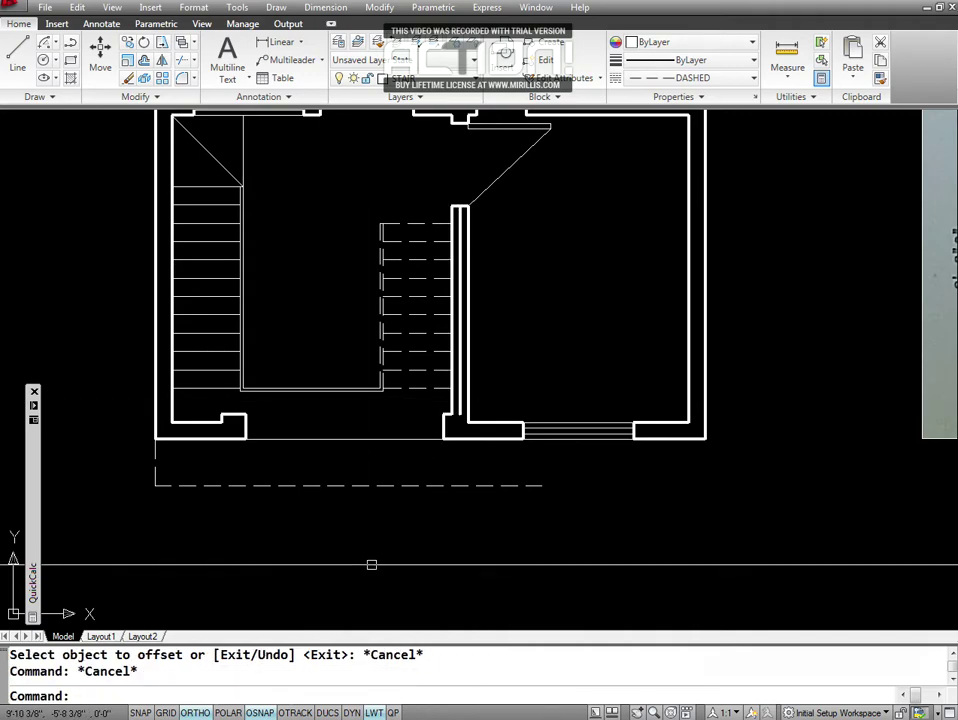
Start the EXTEND command twice and cancel it without changes.
type("ex")
key("Return")
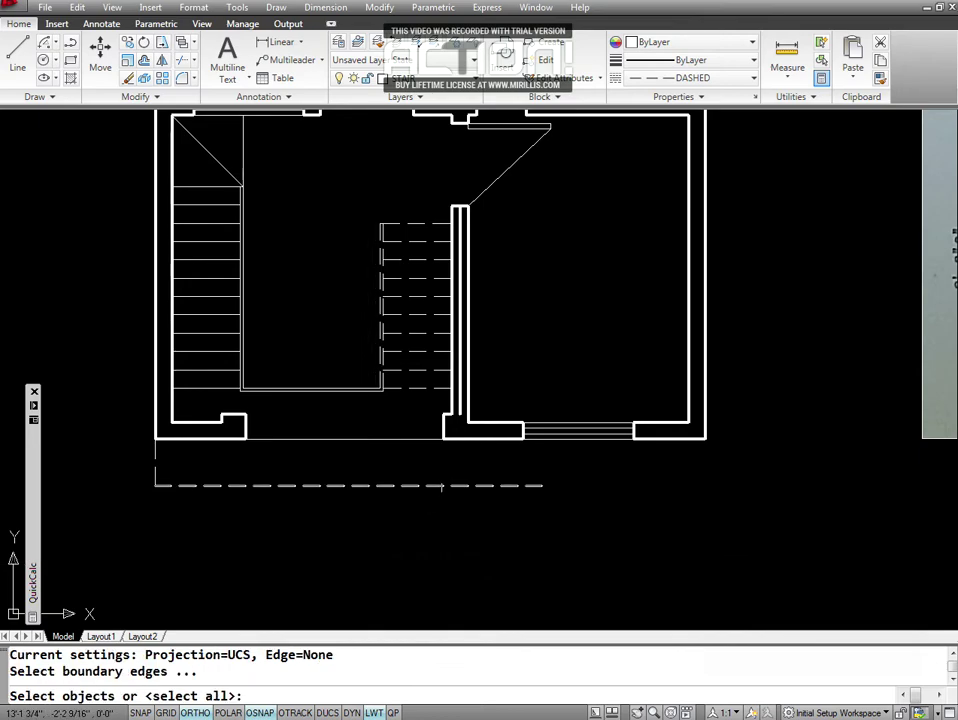
key("Return")
key("Escape")
type("E")
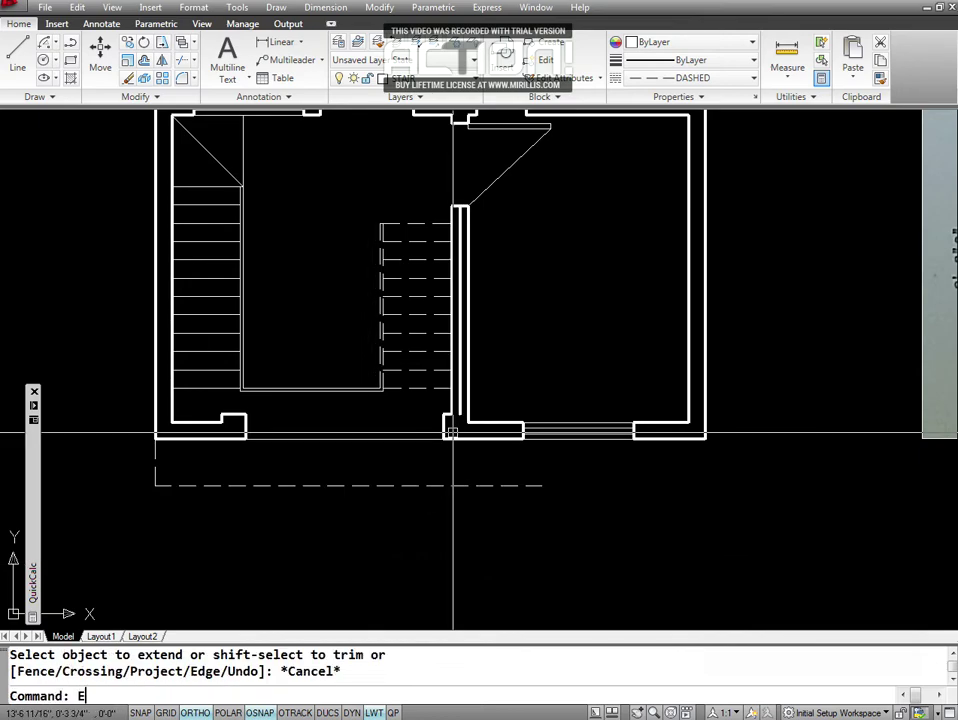
key("Return")
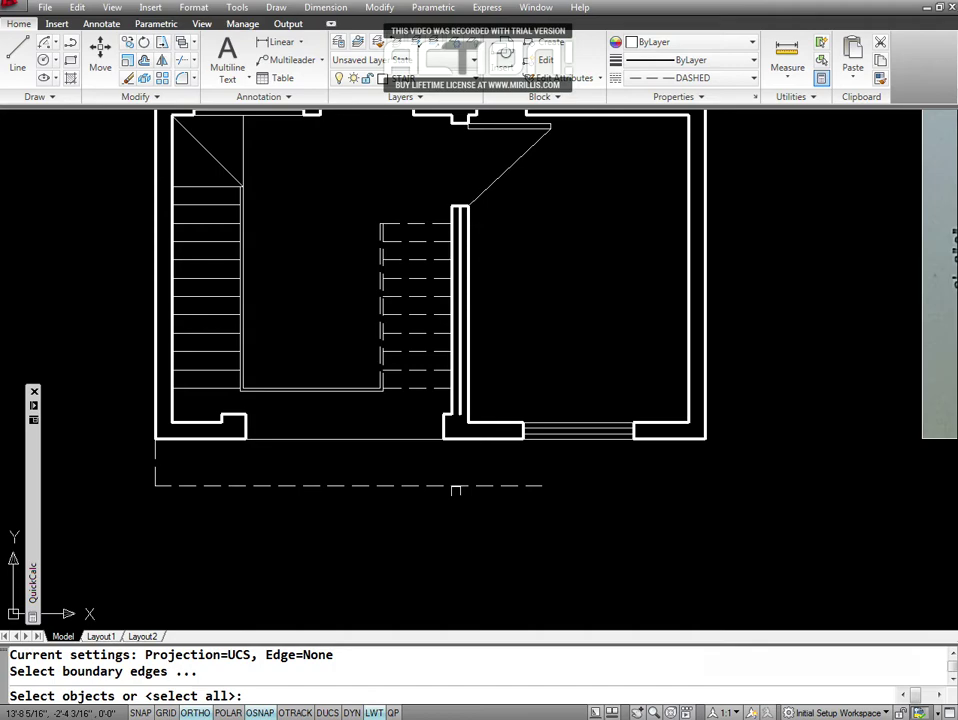
key("Escape")
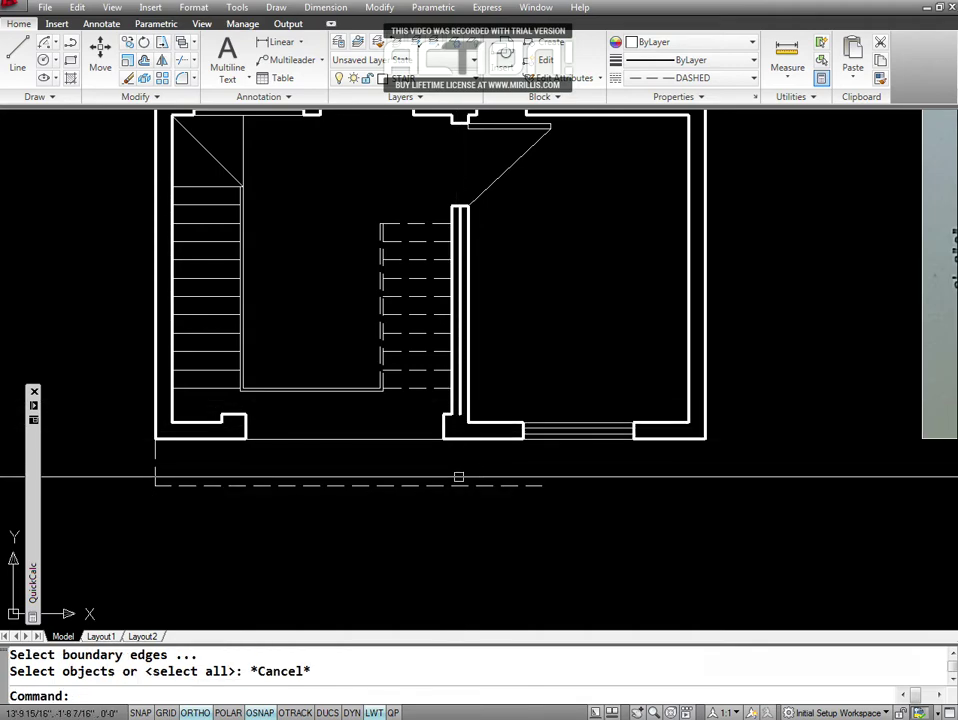
key("Escape")
key("Escape")
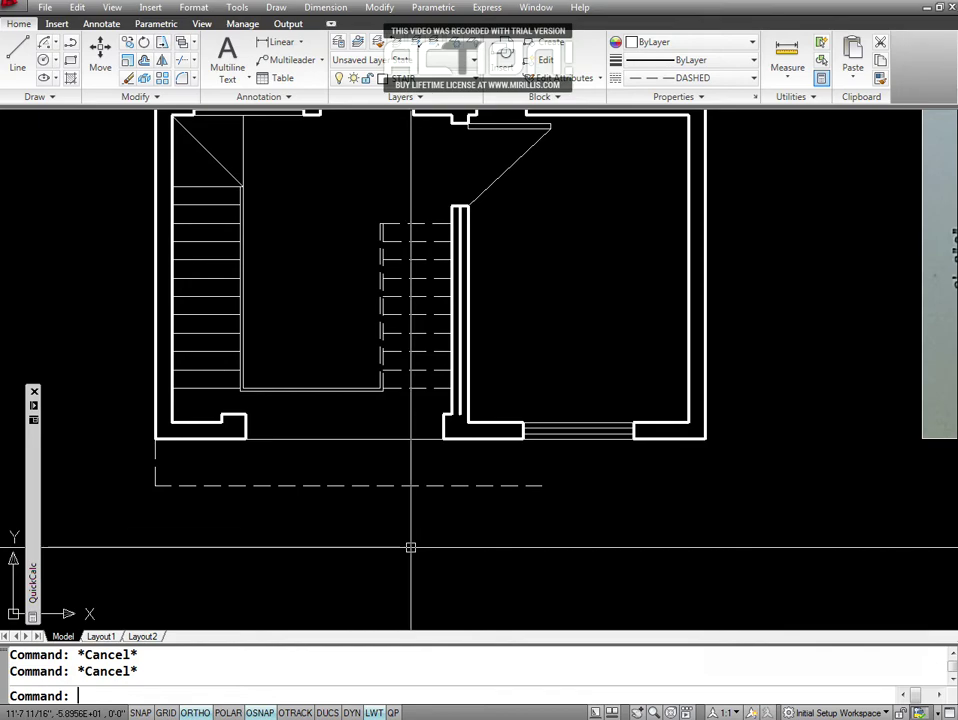
Extend the new wall line down to the dashed line, using the dashed line as boundary.
type("EX")
key("Return")
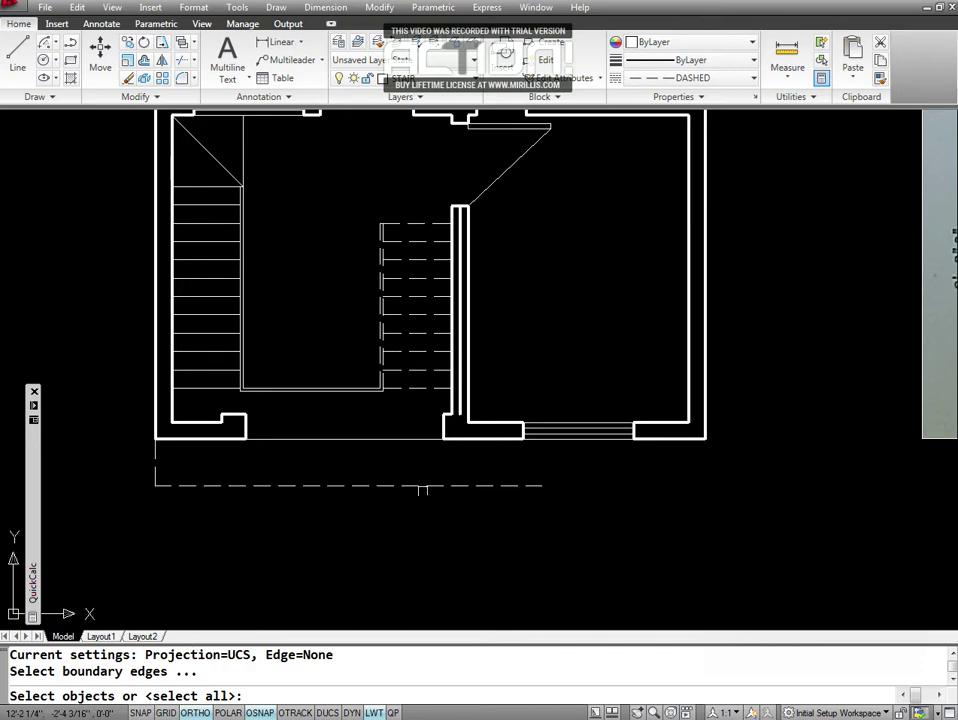
left_click(434, 485)
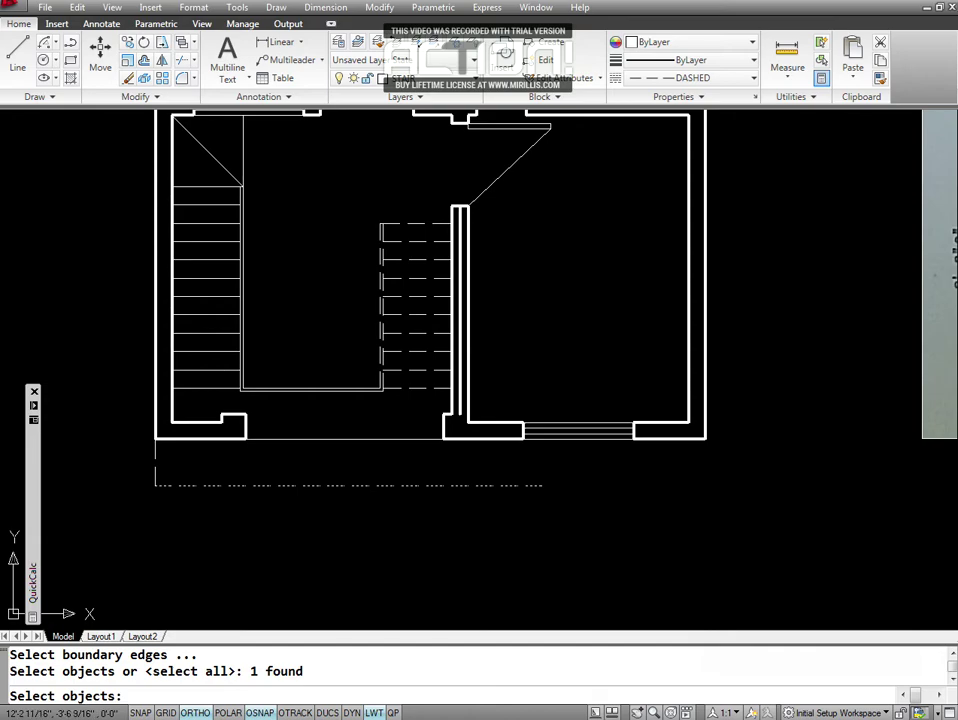
key("Return")
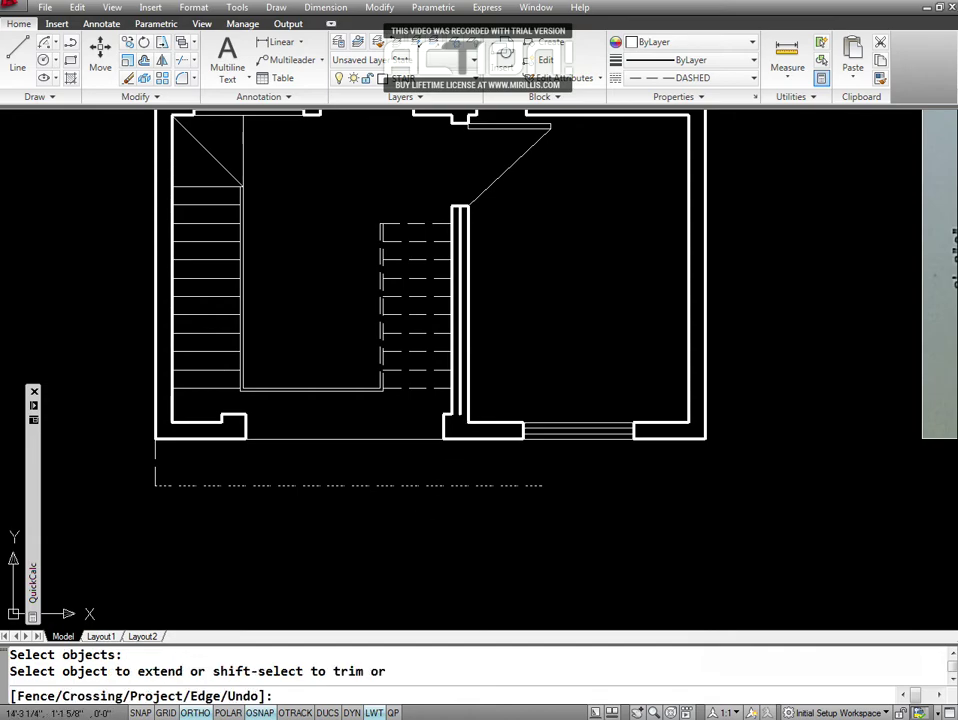
left_click(460, 409)
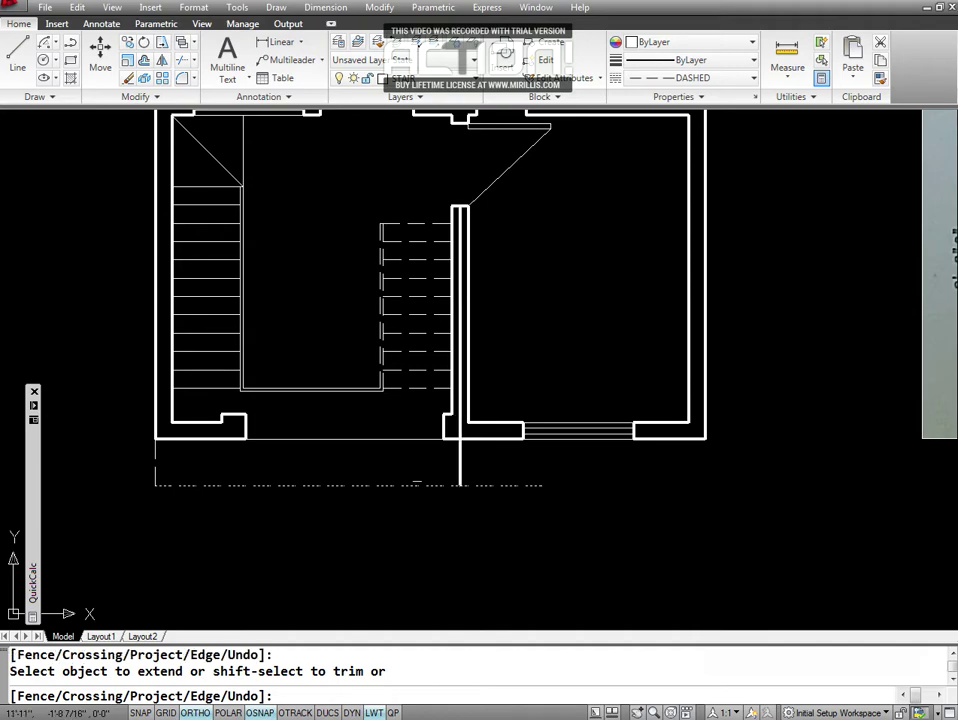
key("Escape")
key("Escape")
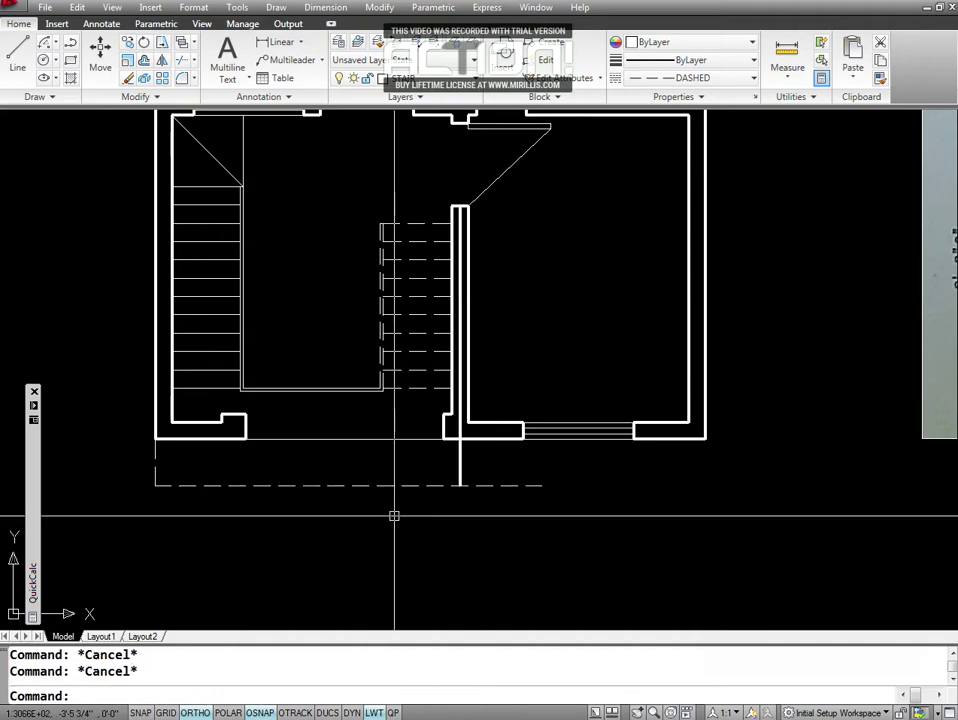
type("TR")
Trim away the new vertical line's piece inside the wall.
key("Escape")
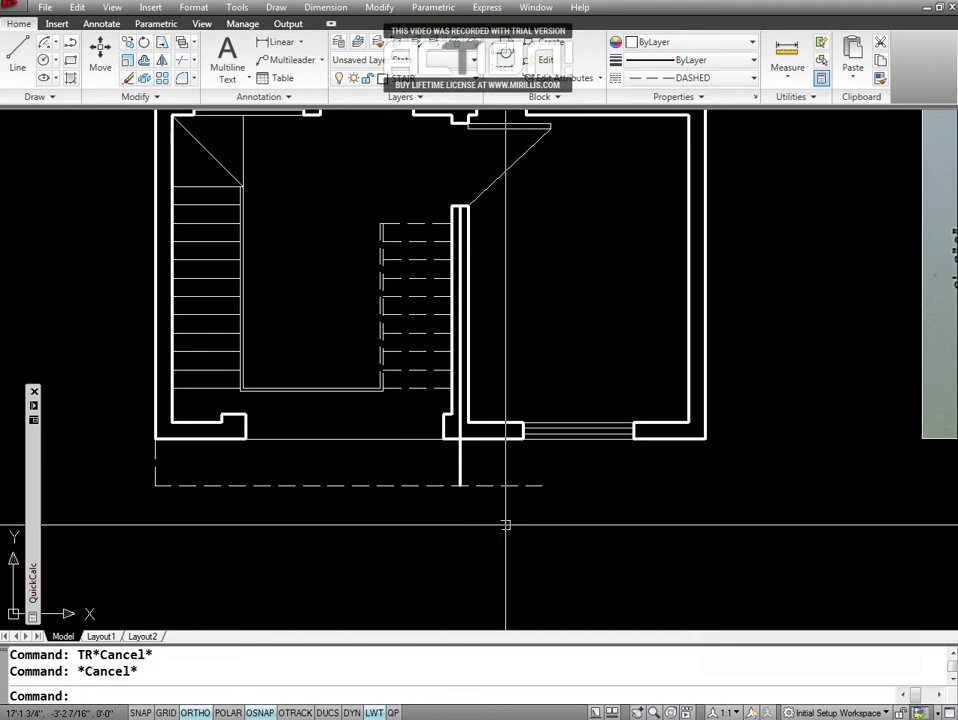
key("Escape")
type("TR")
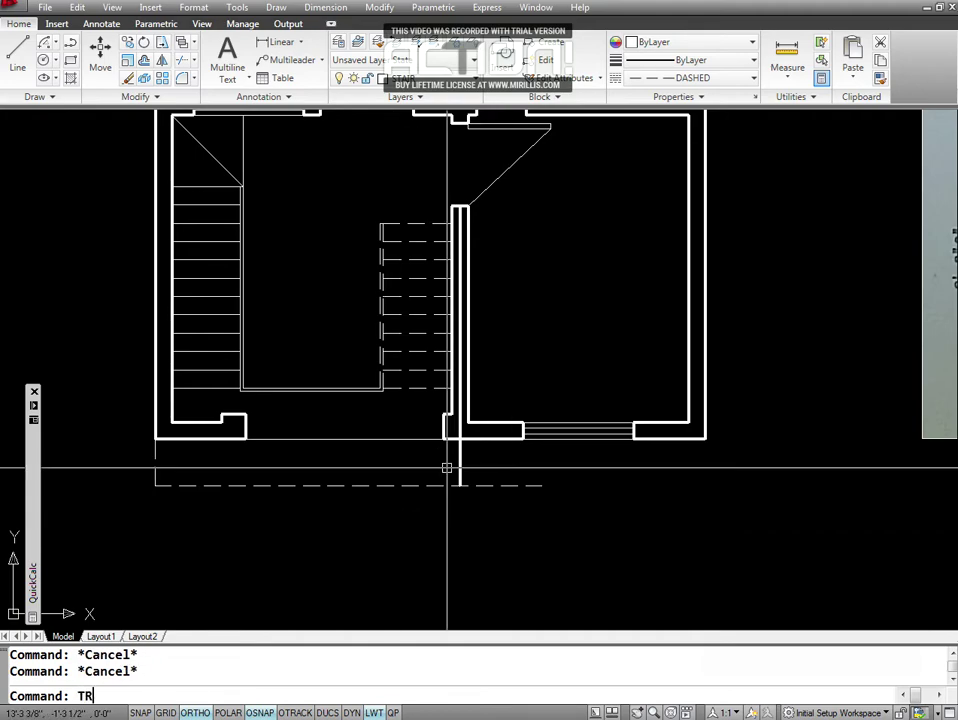
key("Return")
left_click(452, 438)
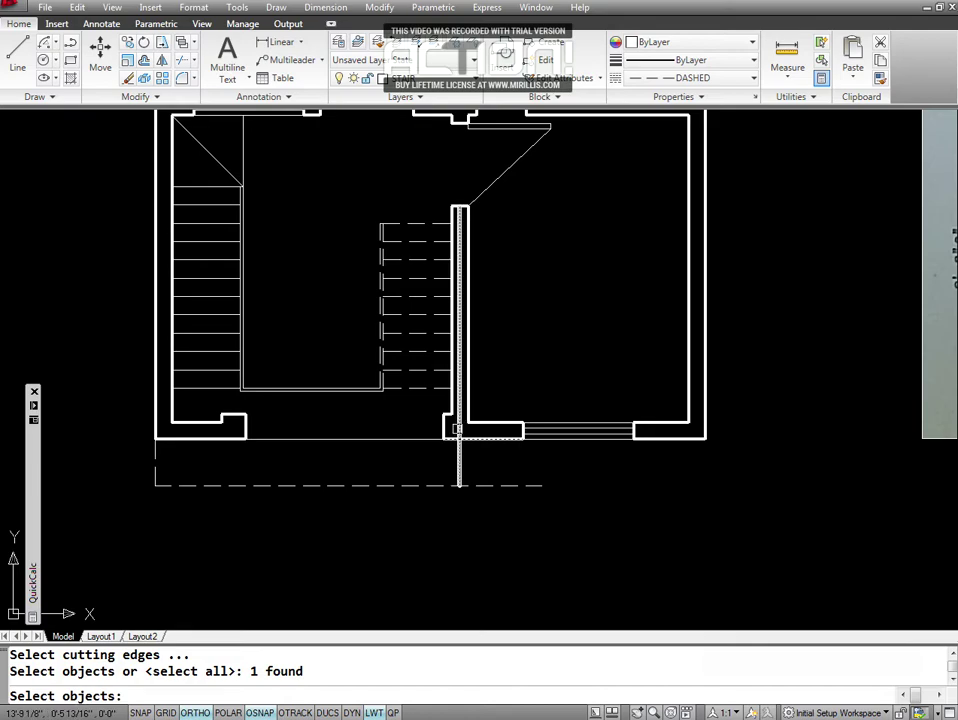
key("Escape")
key("Escape")
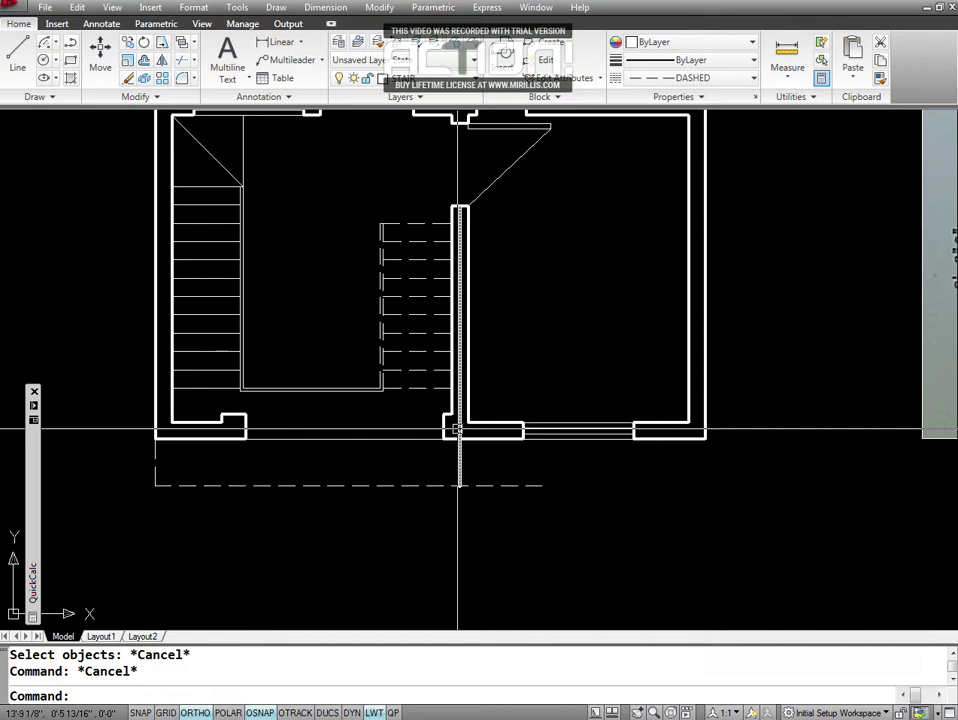
type("TR")
key("Return")
key("Return")
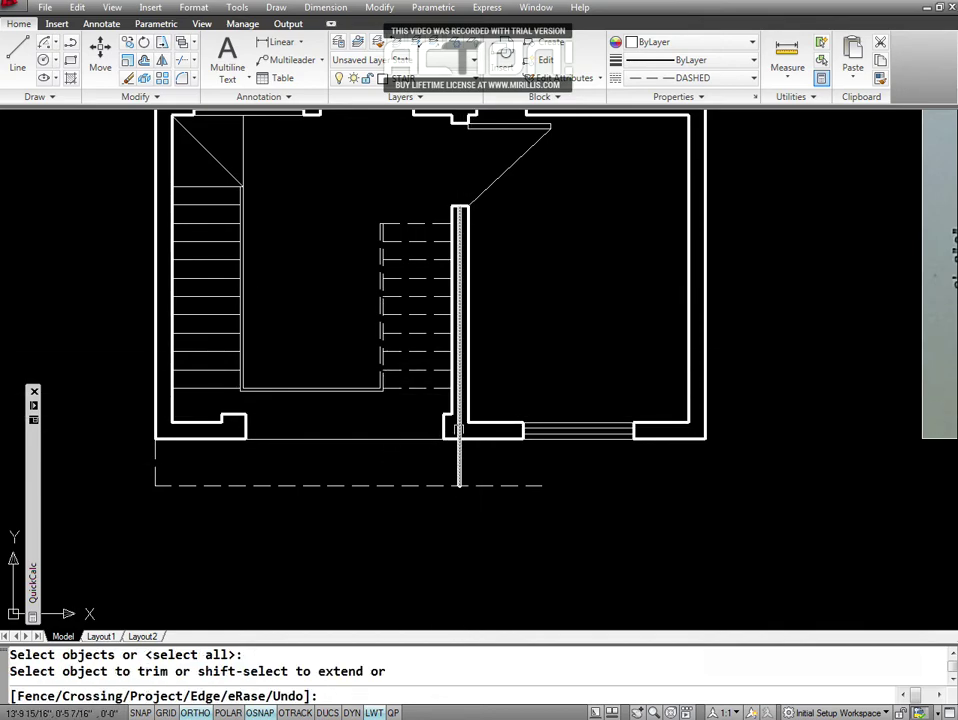
left_click(458, 425)
key("Return")
key("Escape")
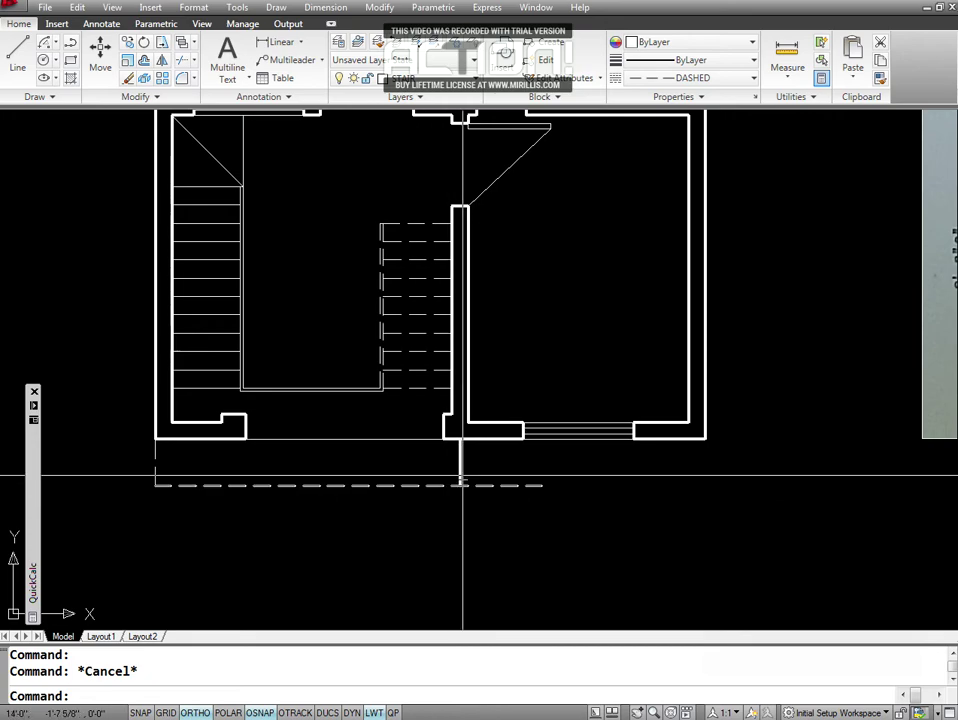
key("Escape")
type("TR")
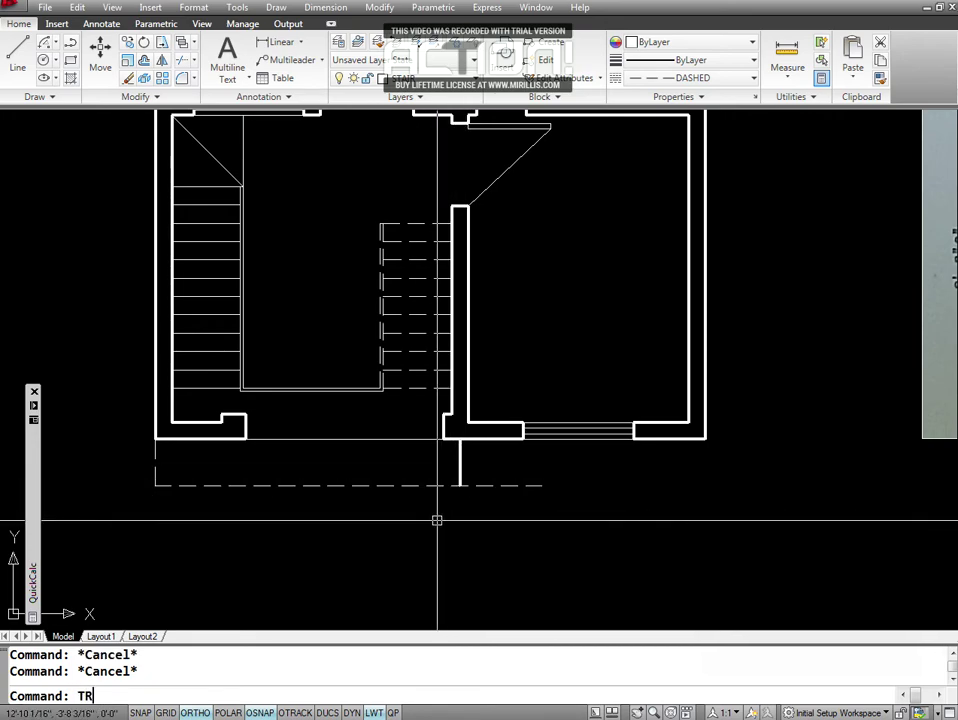
Trim off the dashed line's part to the right of the new vertical line.
key("Return")
key("Return")
left_click(483, 485)
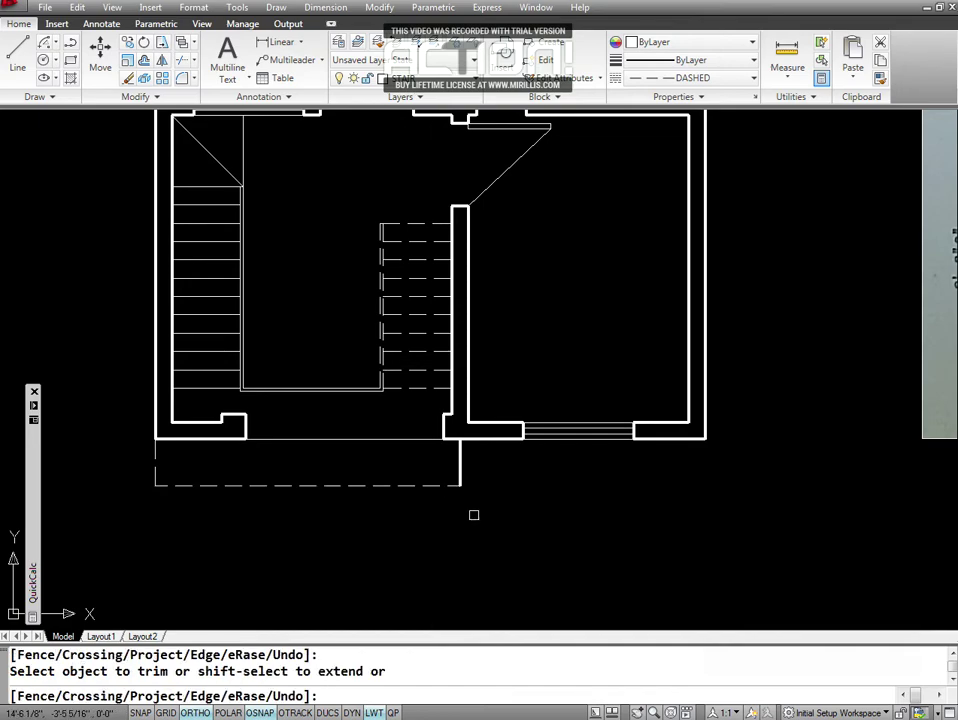
key("Return")
key("Escape")
key("Escape")
Match the dashed line's properties onto the new vertical line and save the drawing.
type("MA")
key("Return")
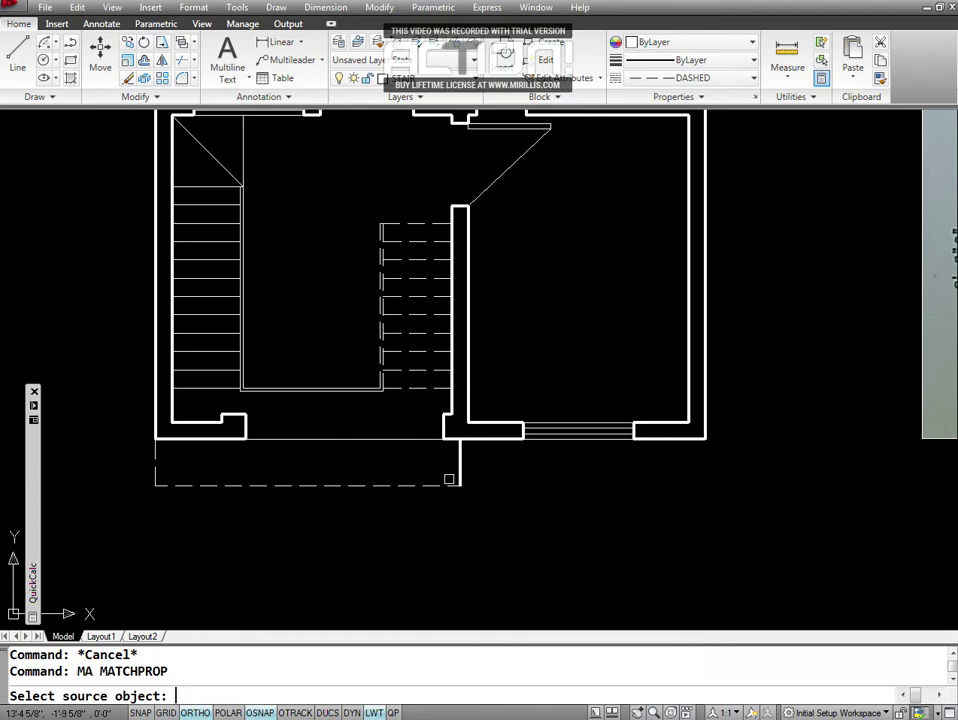
left_click(427, 487)
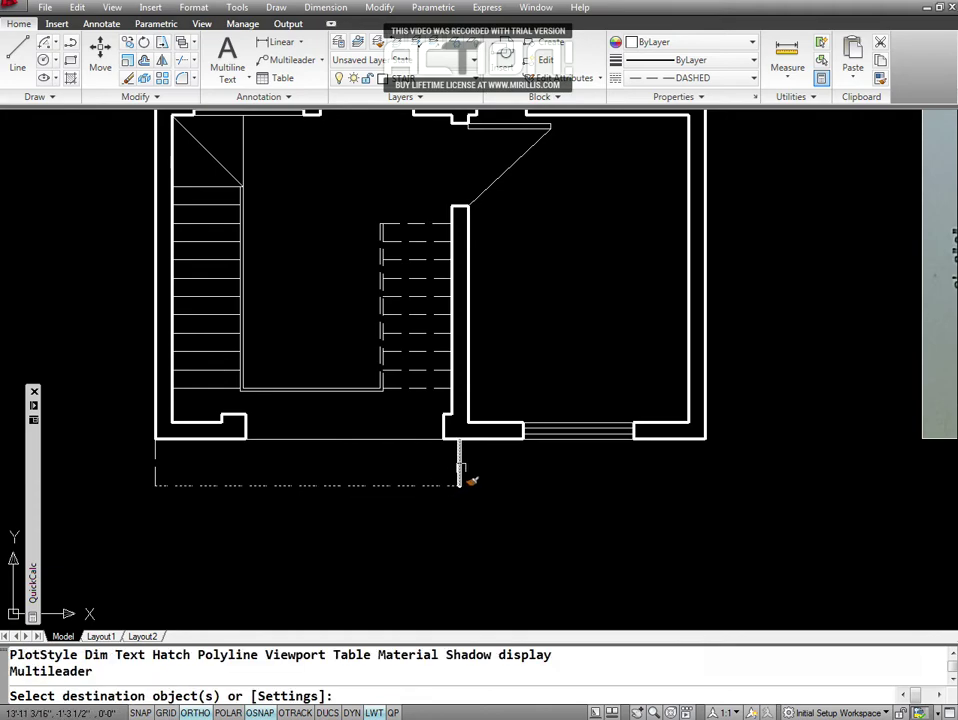
left_click(462, 478)
key("Escape")
key("Escape")
key("ctrl+s")
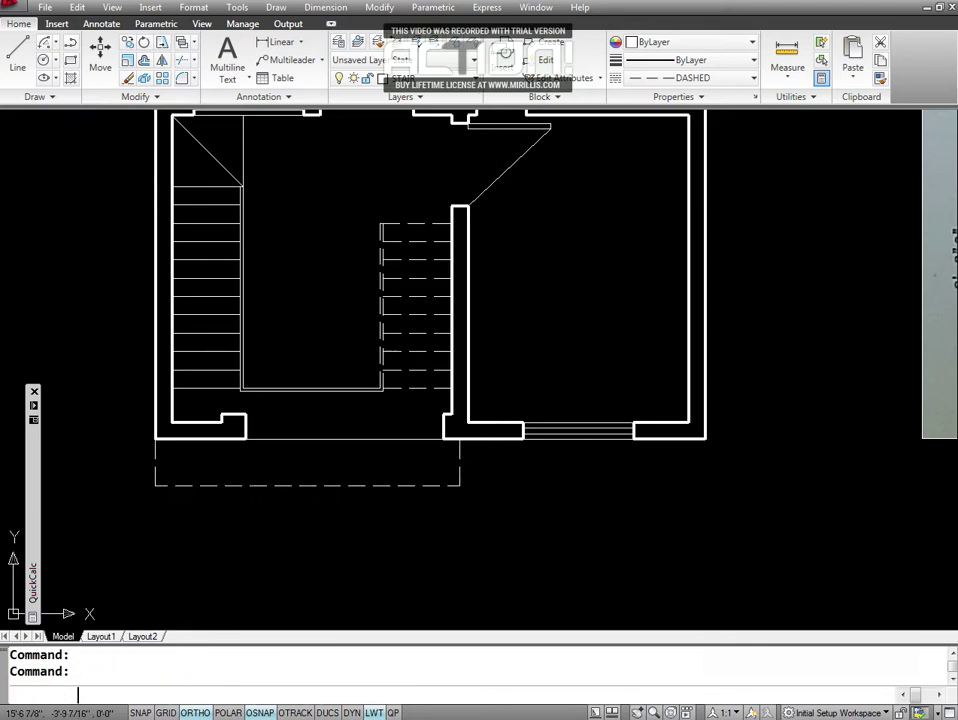
Zoom out, then window-zoom onto the reference image's porch dimensions.
type("z")
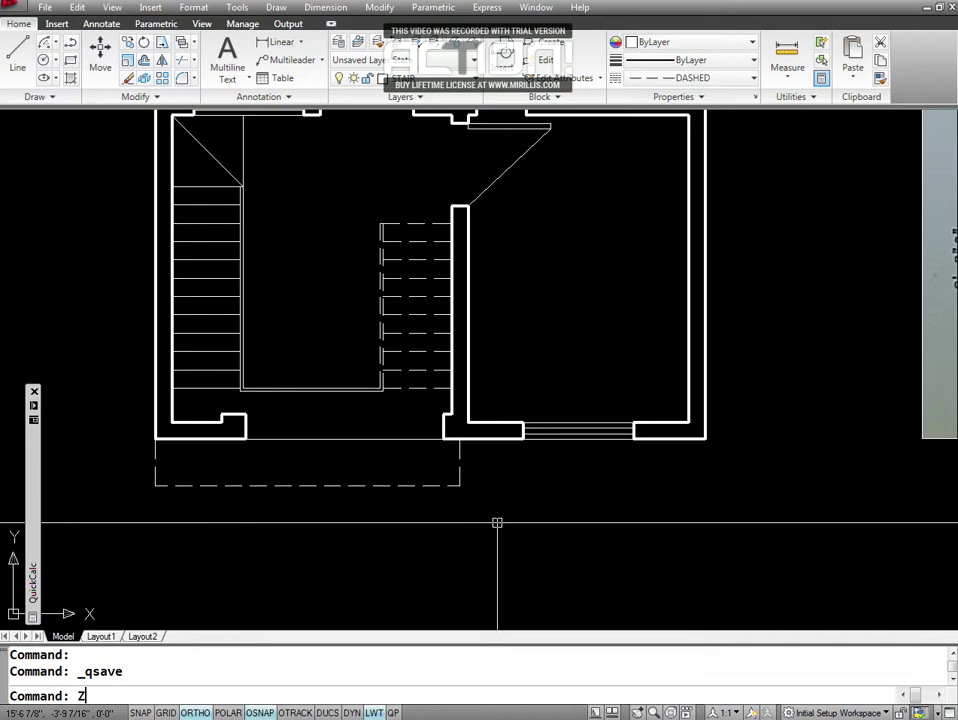
key("Return")
key("Return")
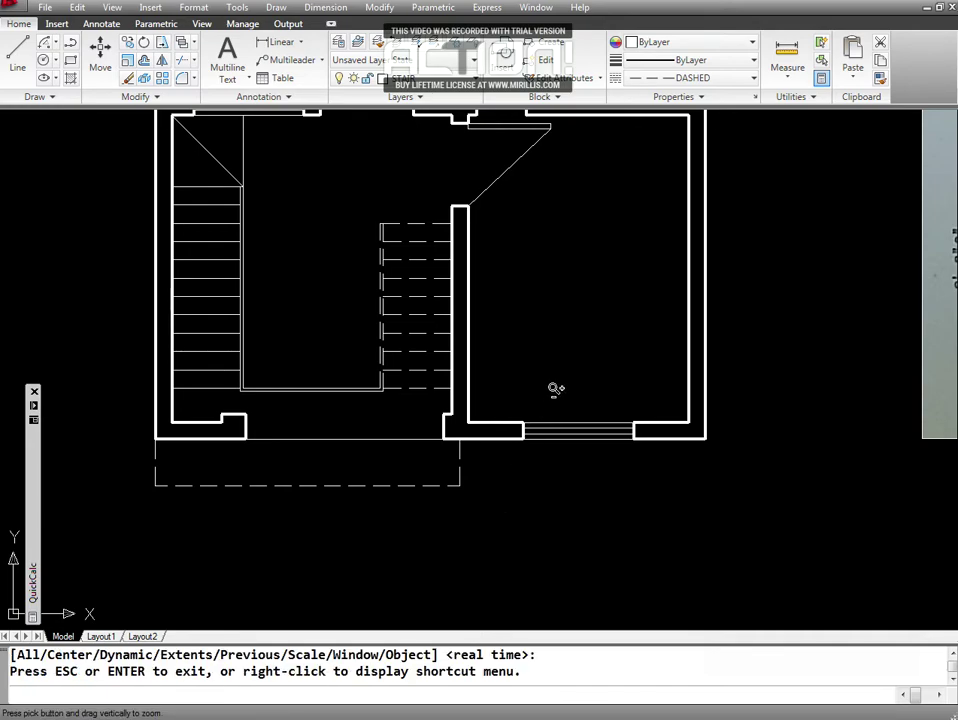
left_click_drag(554, 389, 437, 493)
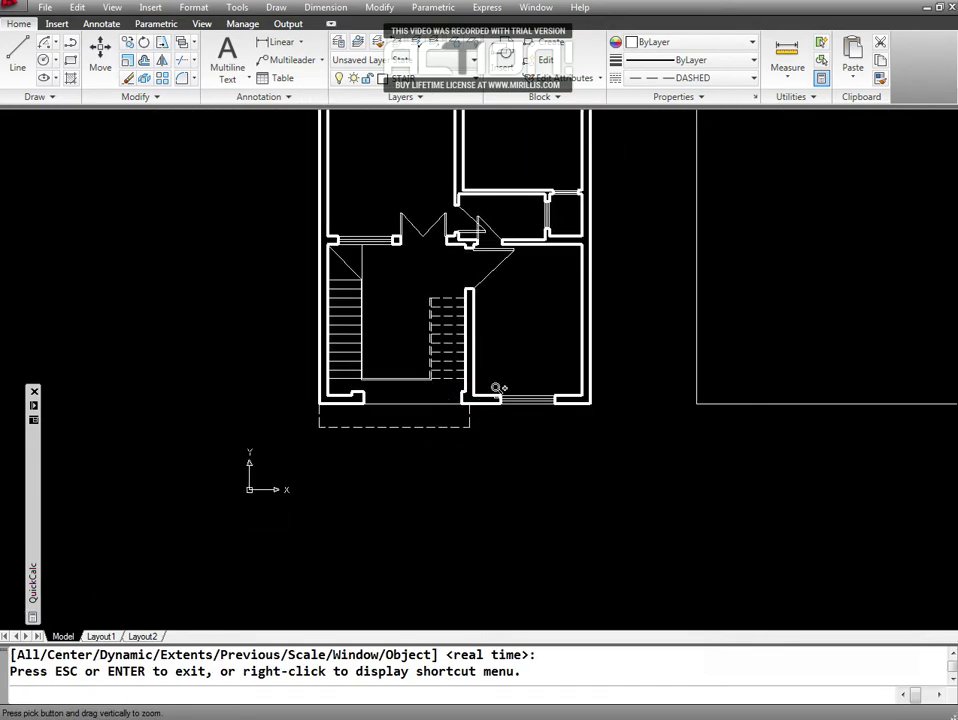
left_click_drag(479, 398, 492, 451)
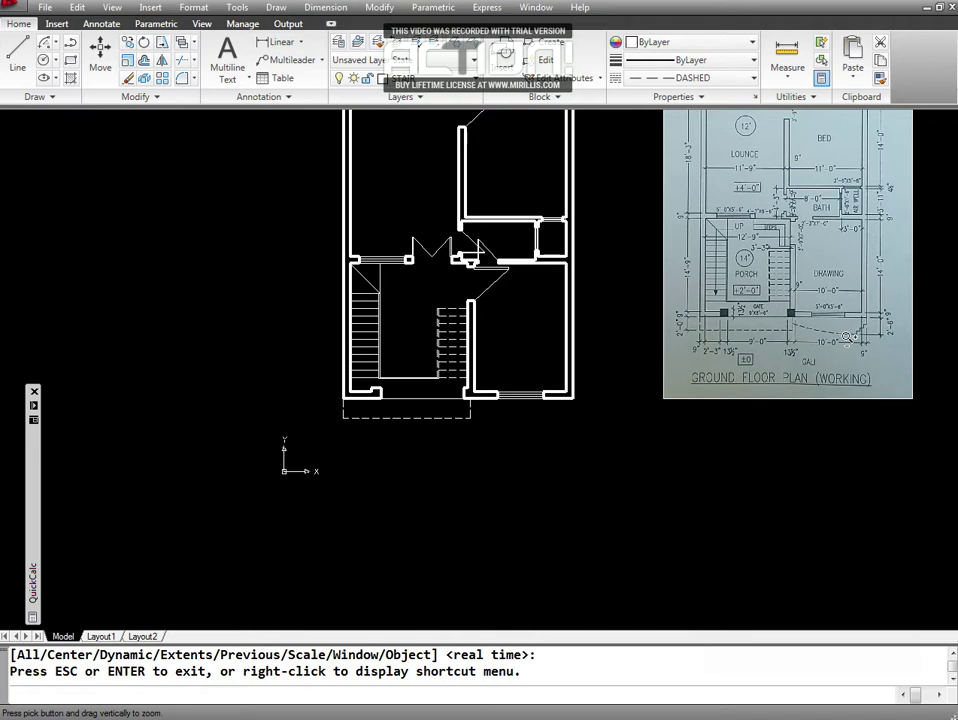
key("Escape")
type("Z")
key("Return")
type("W")
key("Return")
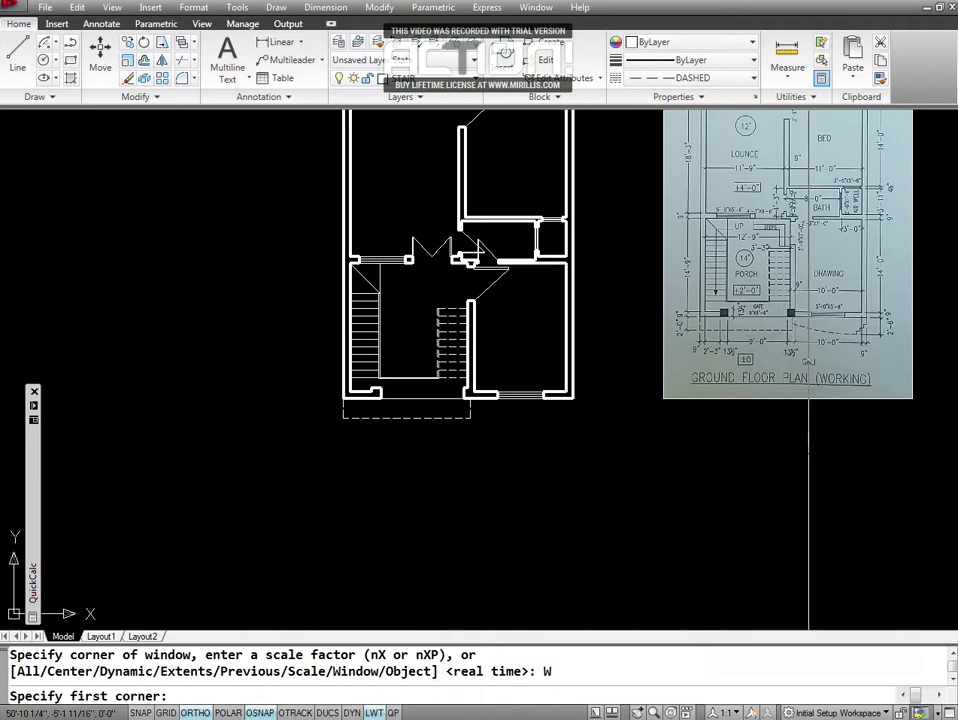
left_click(835, 325)
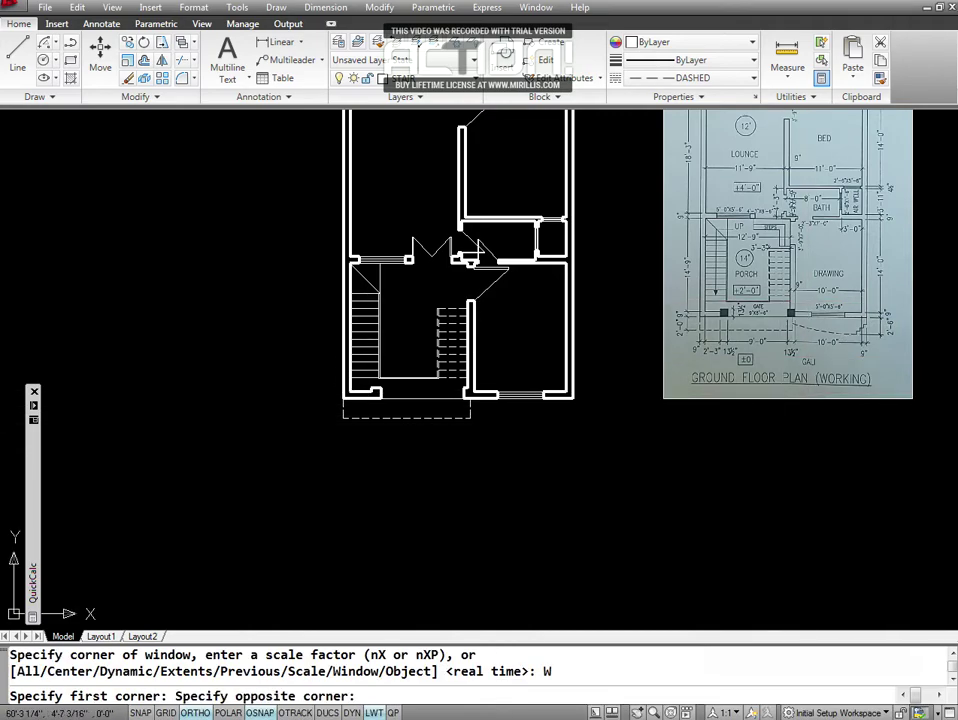
left_click(729, 397)
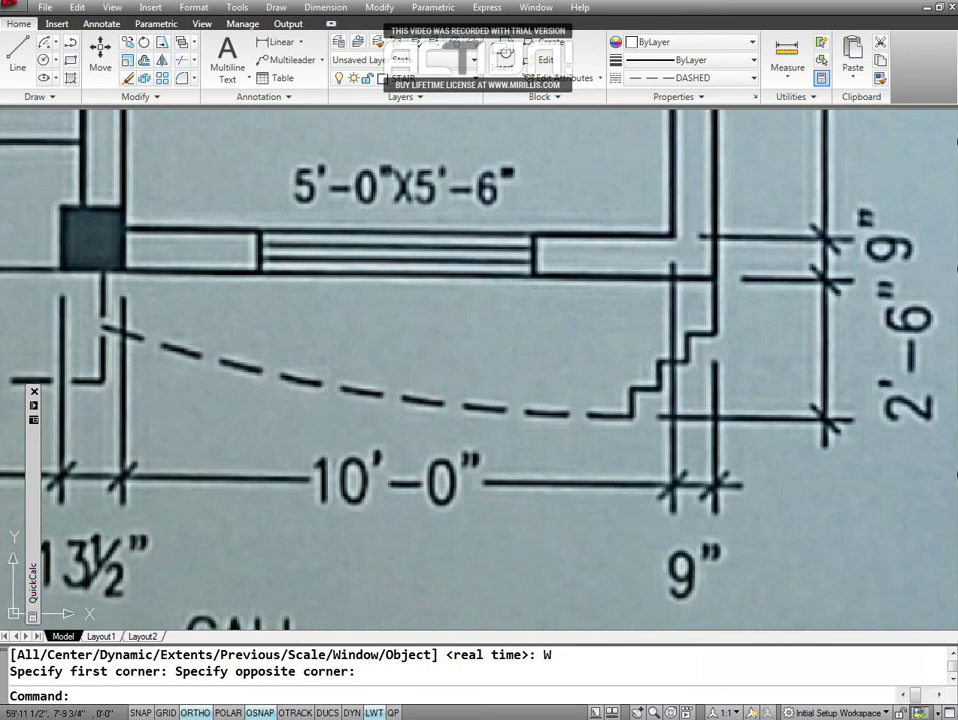
Pan across the reference plan toward the drawn plan.
type("P")
key("Return")
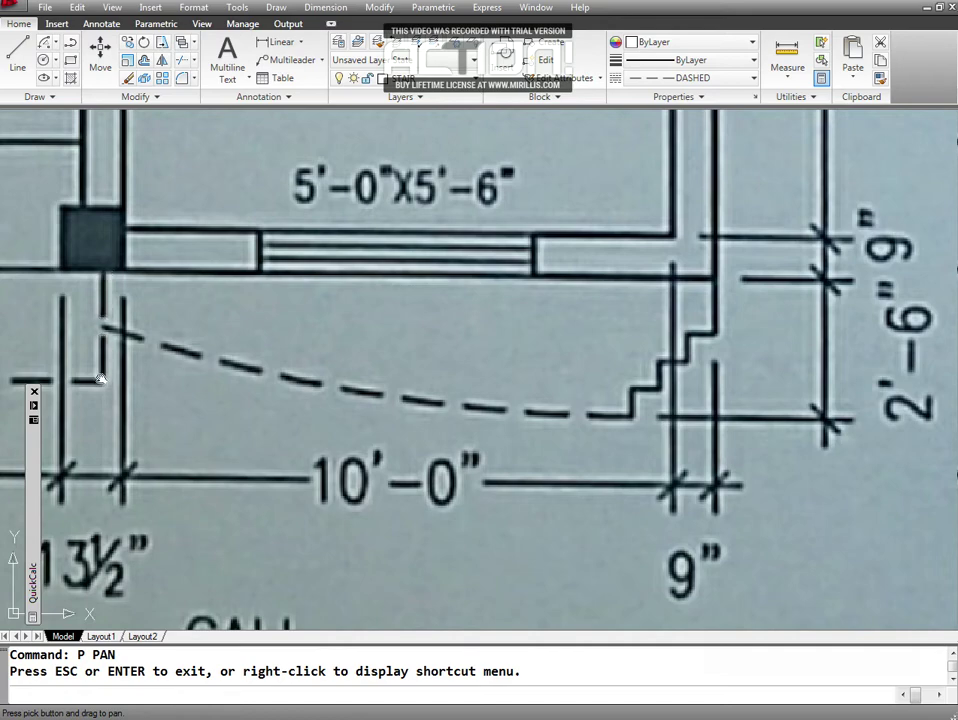
mouse_move(112, 362)
left_mouse_down()
mouse_move(432, 355)
mouse_move(488, 329)
left_mouse_up()
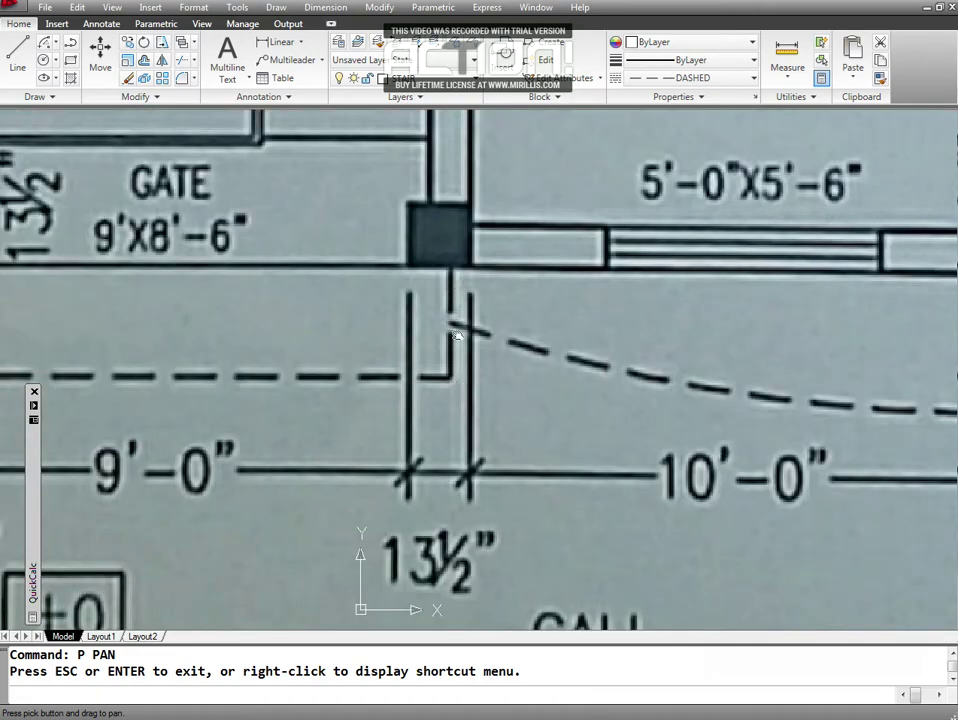
key("Escape")
type("P")
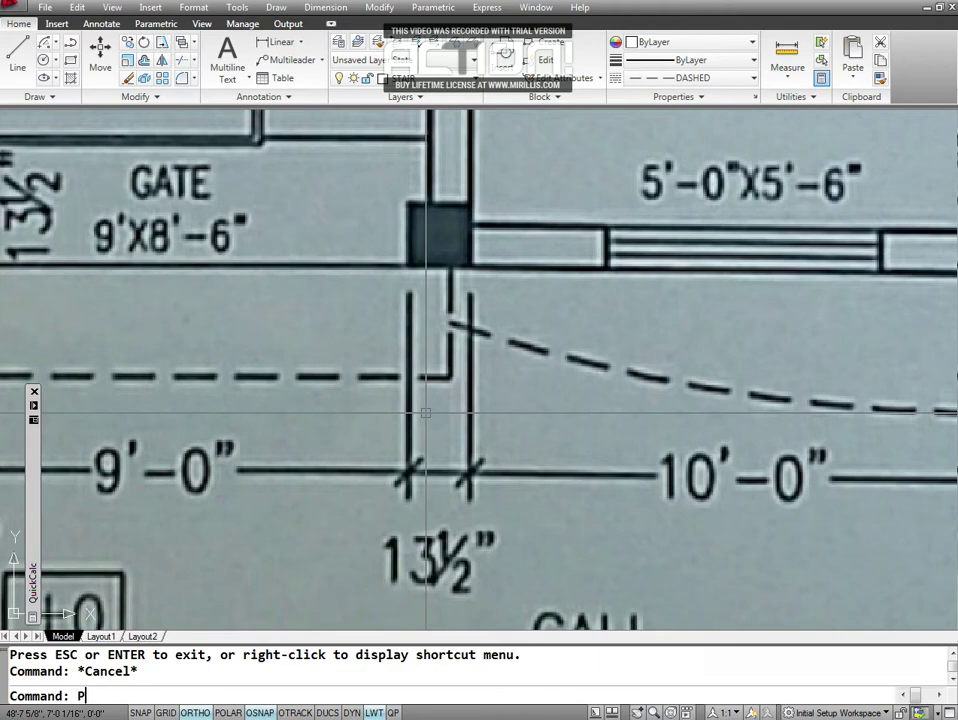
key("Return")
left_click_drag(439, 382, 670, 389)
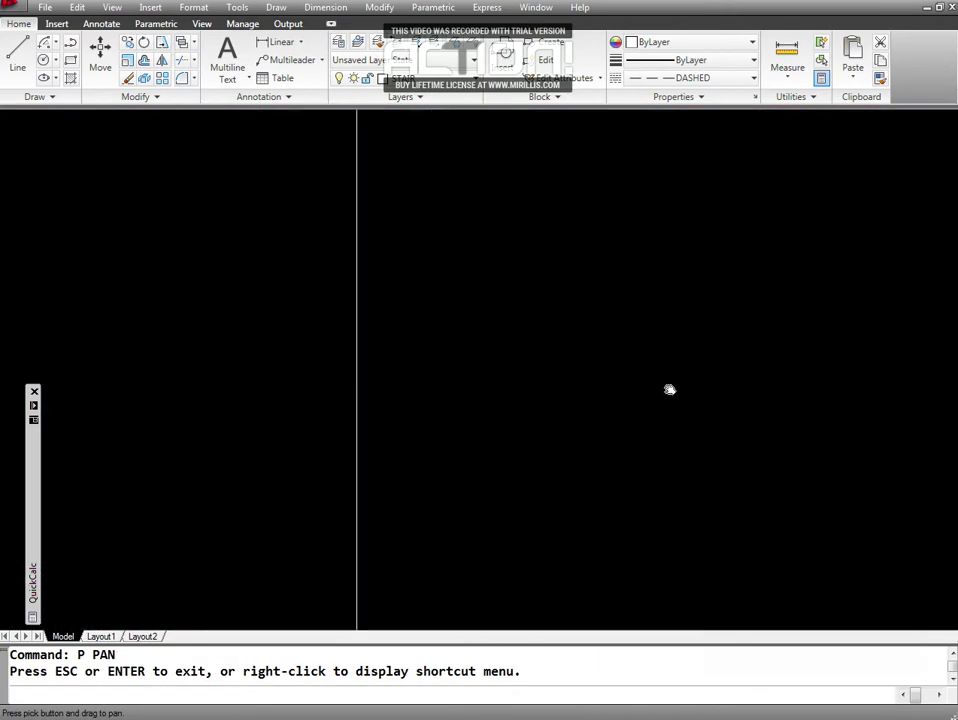
key("Return")
Zoom out and pan to frame the stair and room plan, then open the linetype list.
type("Z ZOOM")
key("Return")
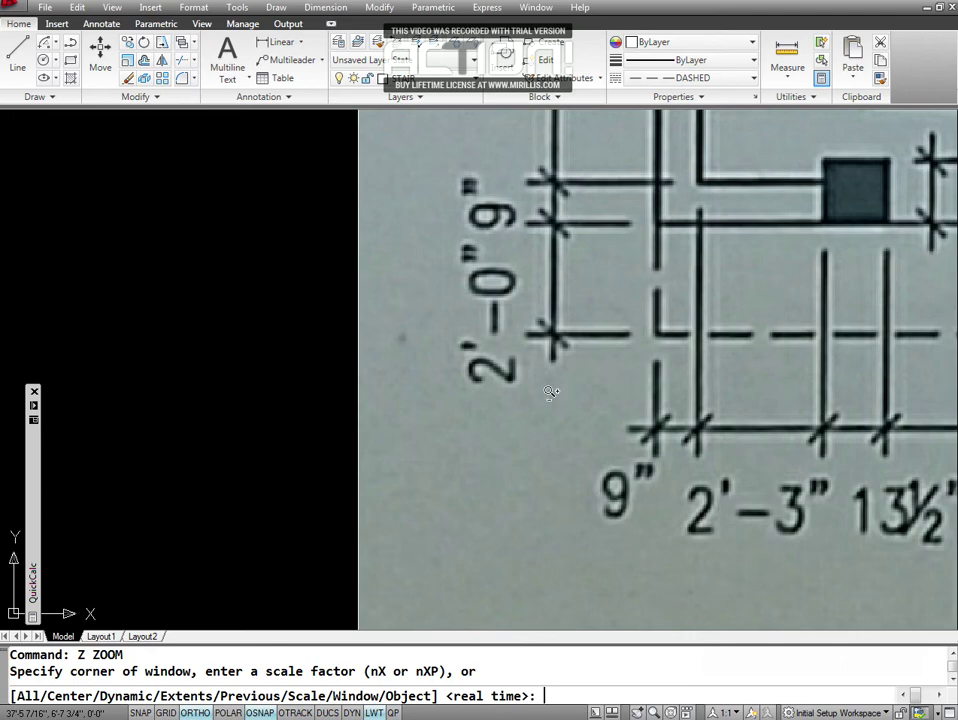
key("Return")
mouse_move(569, 396)
left_mouse_down()
mouse_move(637, 291)
mouse_move(330, 407)
left_mouse_up()
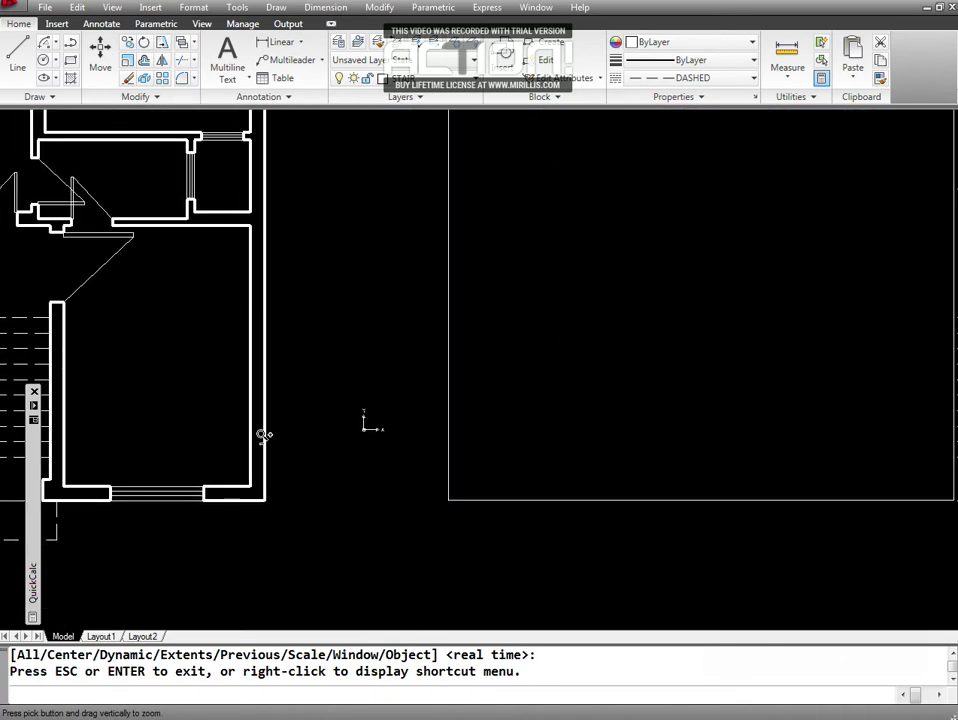
key("Escape")
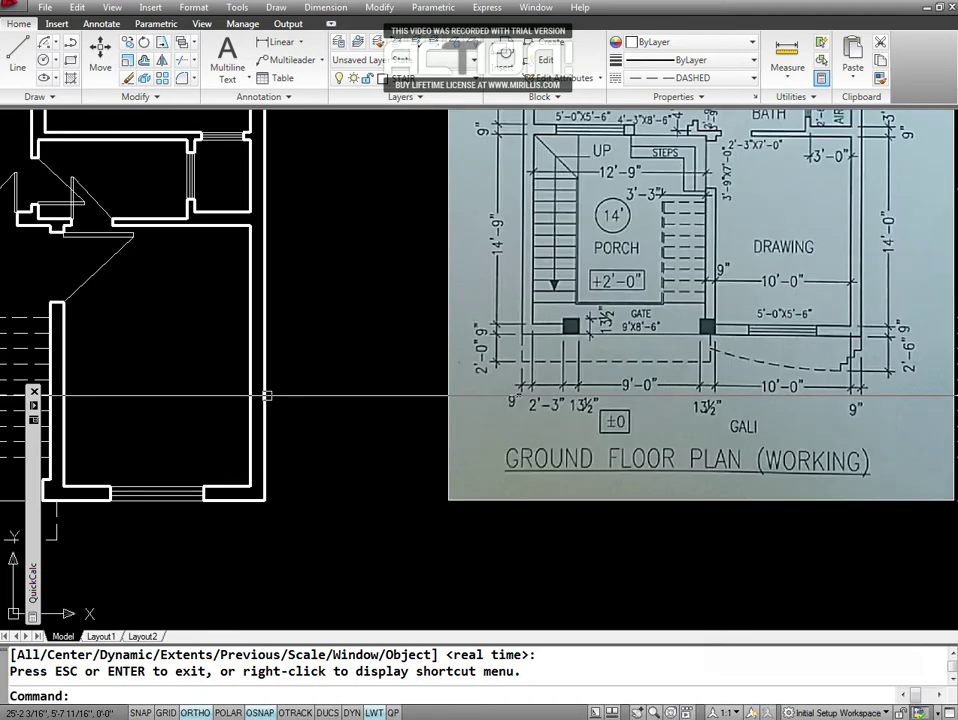
type("P")
key("Return")
mouse_move(212, 370)
left_mouse_down()
mouse_move(507, 295)
mouse_move(501, 331)
left_mouse_up()
mouse_move(603, 458)
left_mouse_down()
mouse_move(488, 449)
mouse_move(477, 442)
mouse_move(496, 410)
left_mouse_up()
key("Escape")
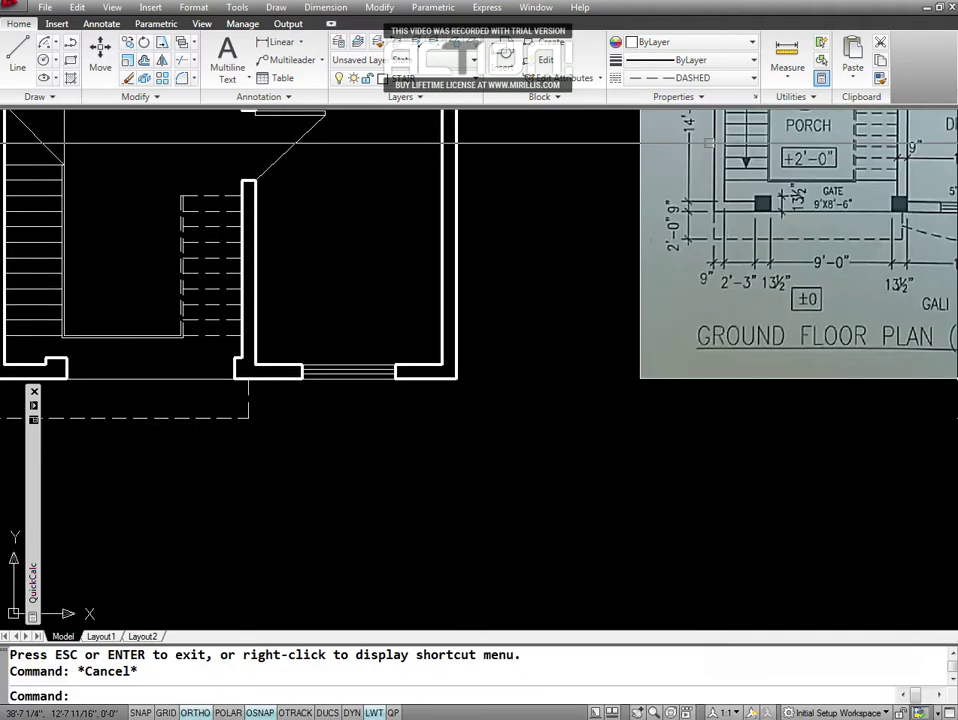
left_click(752, 80)
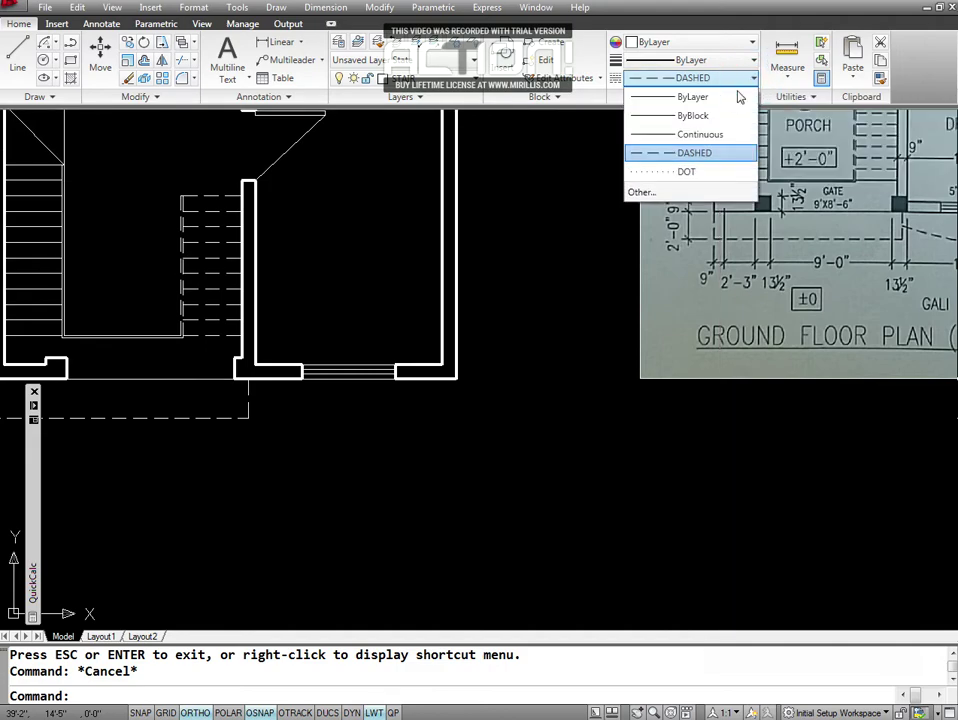
Keep DASHED linetype and draw 12 inches down from the bottom-right wall corner, then the first 6-inch steps.
left_click(699, 160)
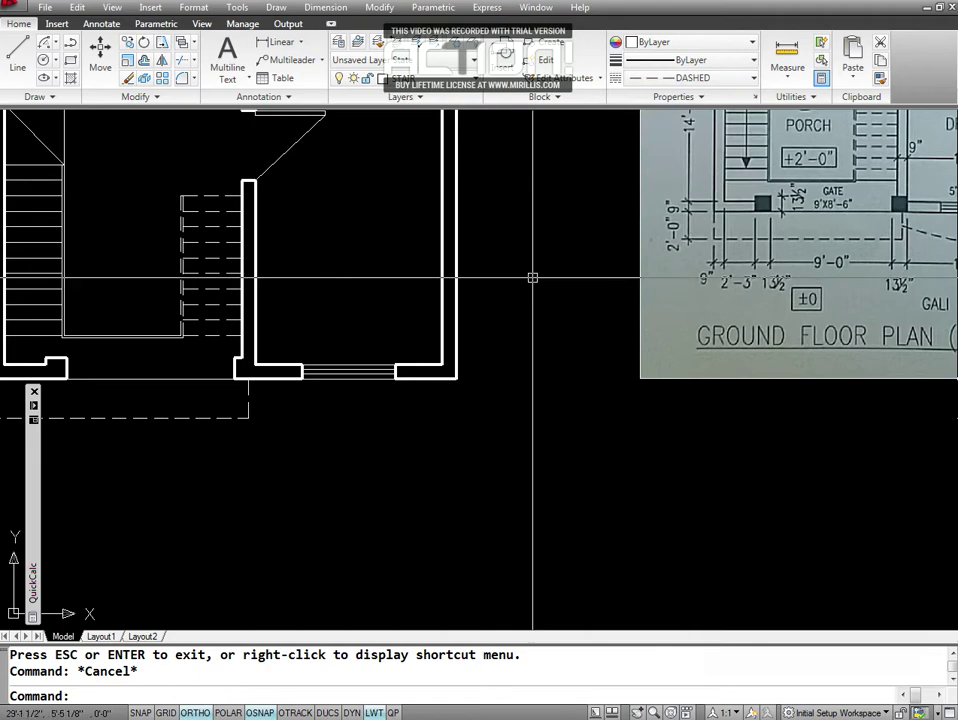
key("Escape")
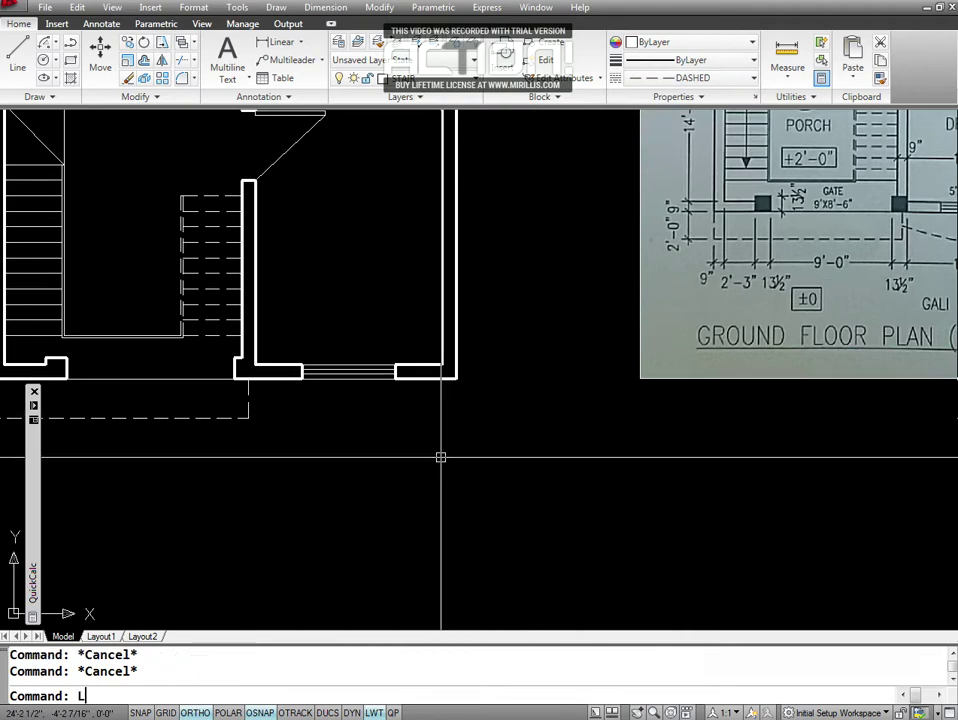
key("Return")
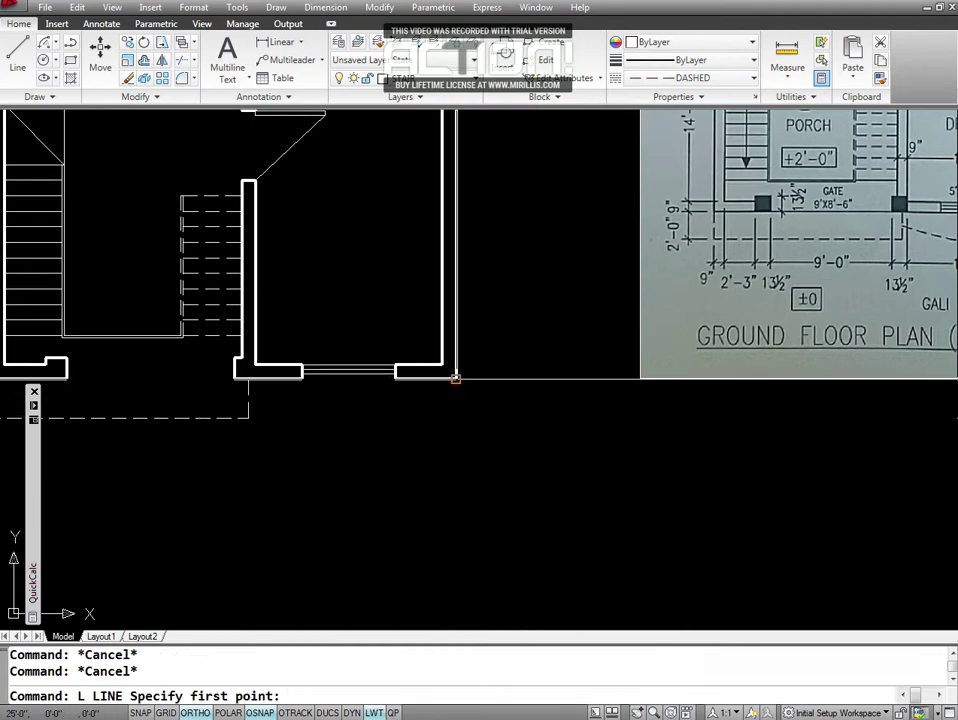
left_click(455, 378)
type("12")
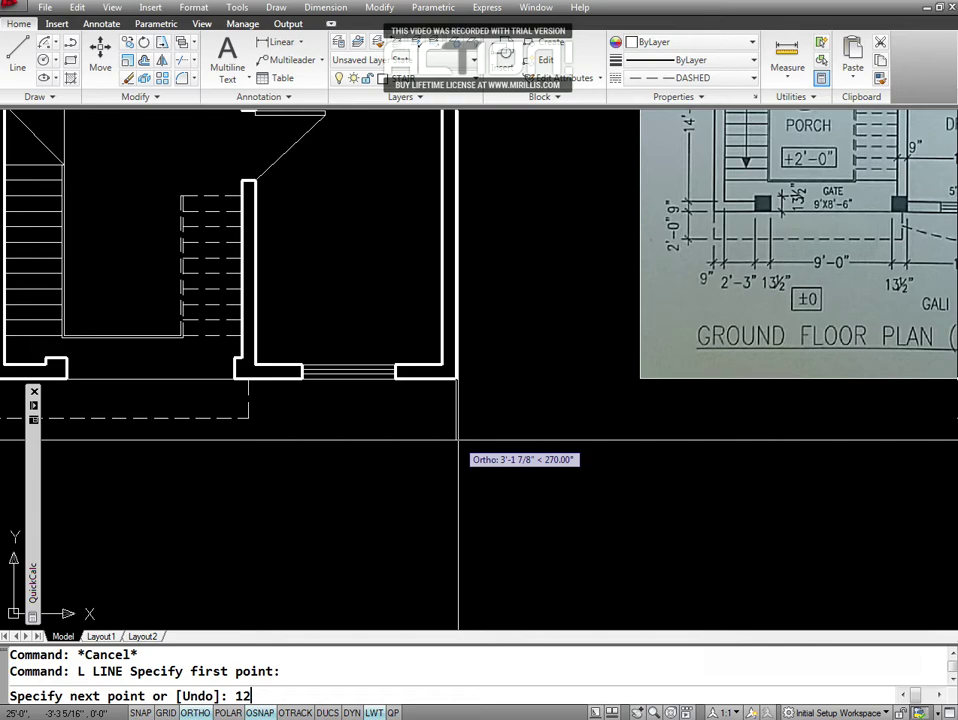
key("Return")
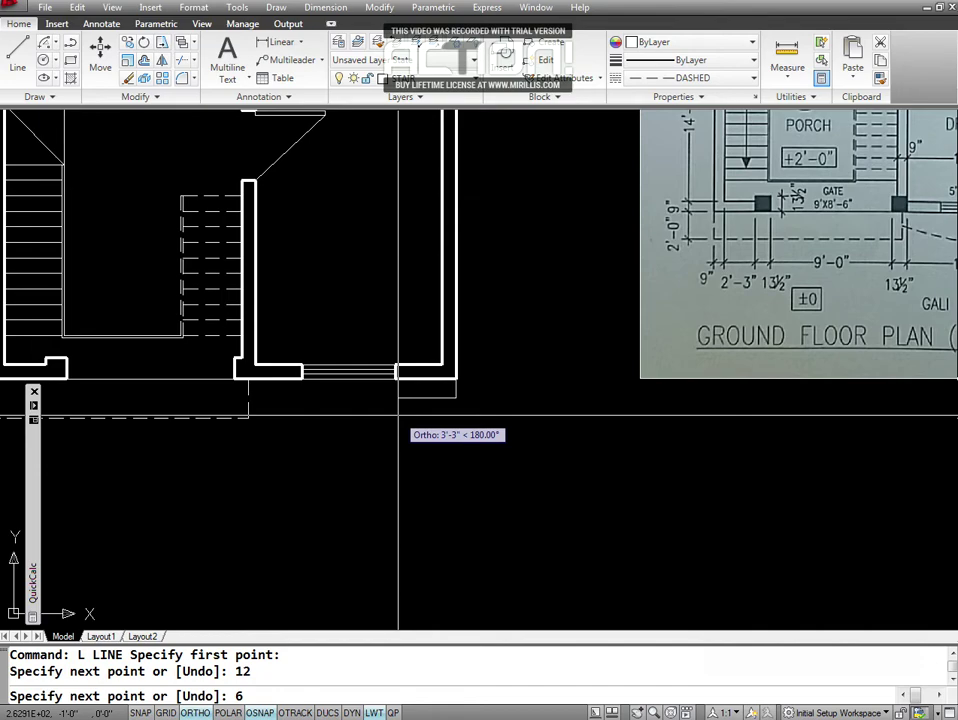
key("Return")
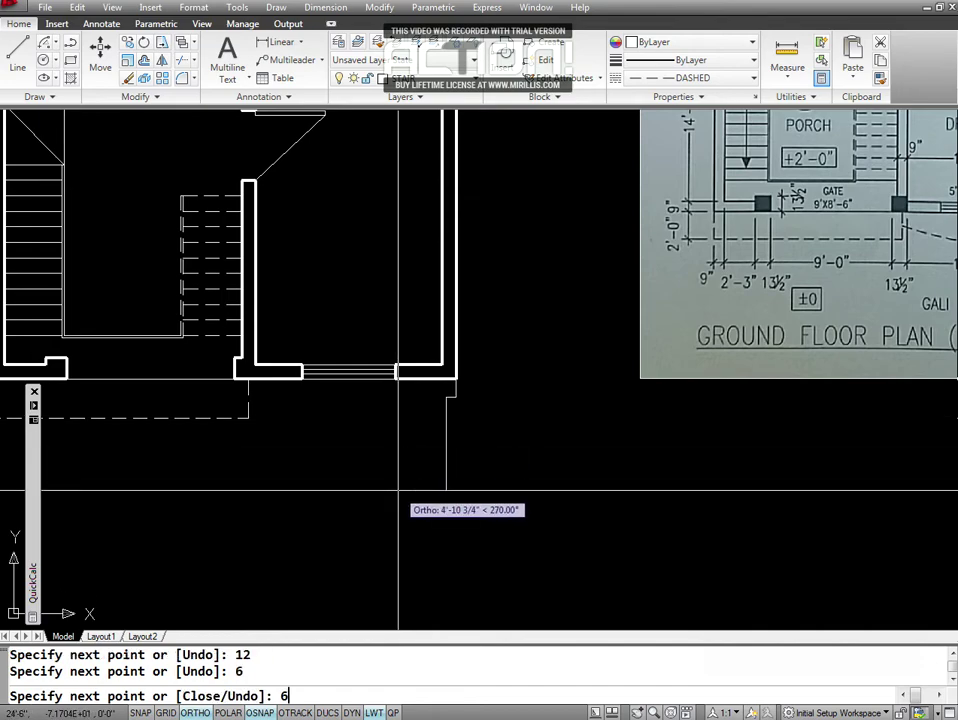
key("Return")
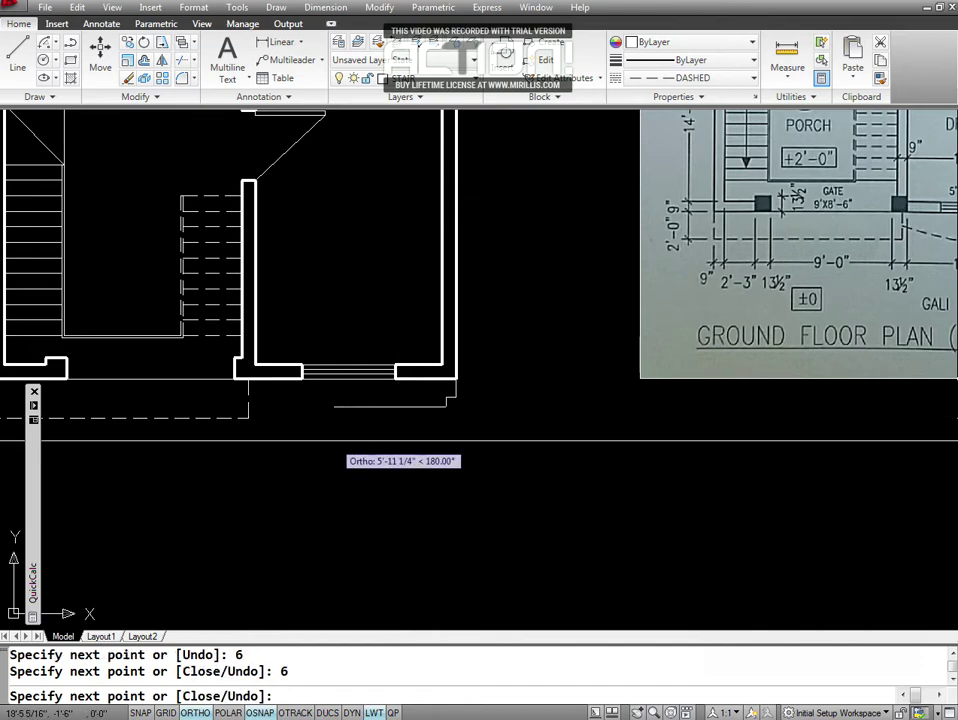
Continue the outline with alternating 6-inch left and down steps and end the line.
type("6")
key("Return")
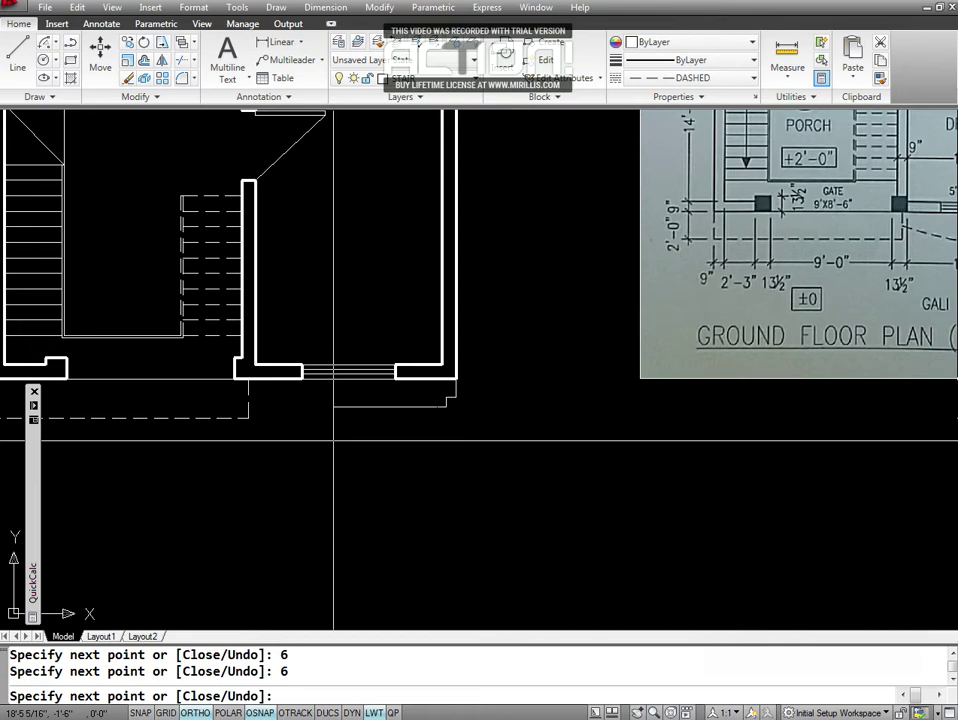
type("6")
key("Return")
type("6")
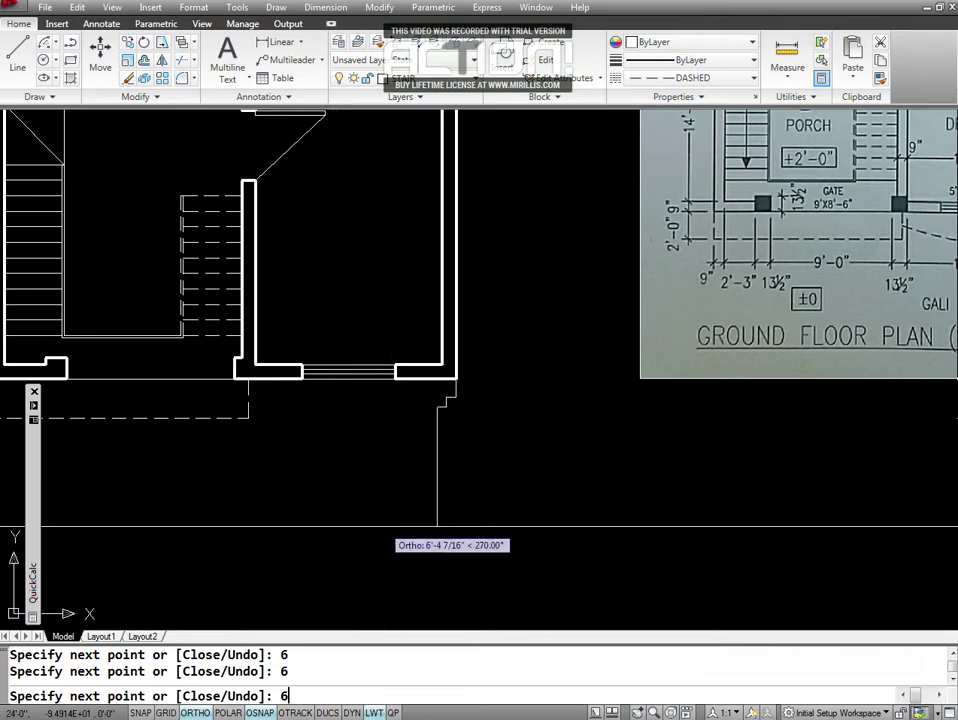
key("Return")
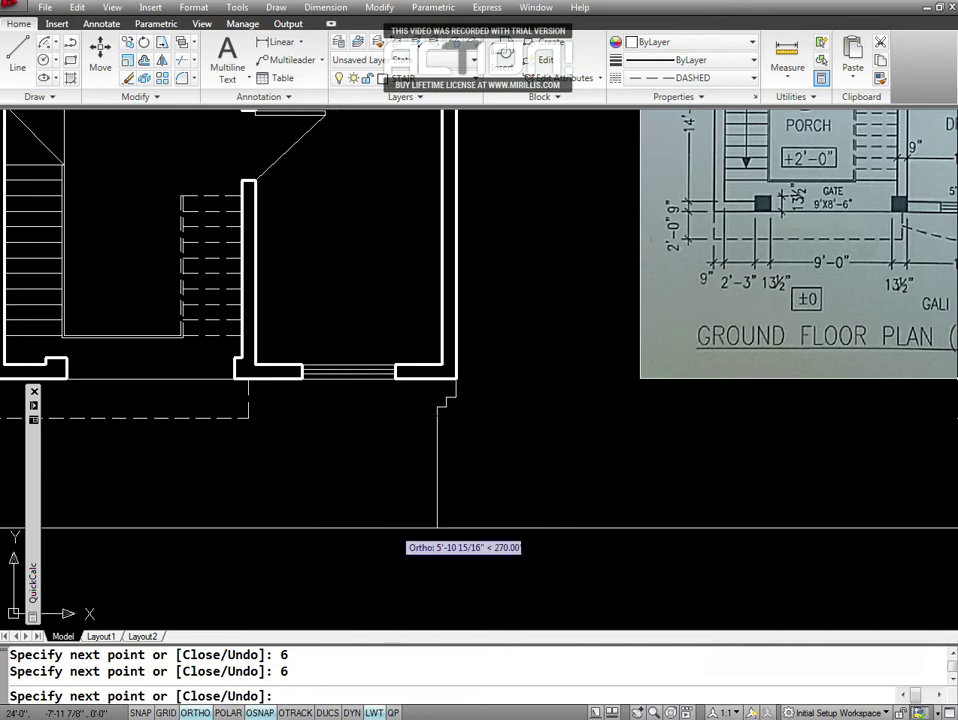
type("6")
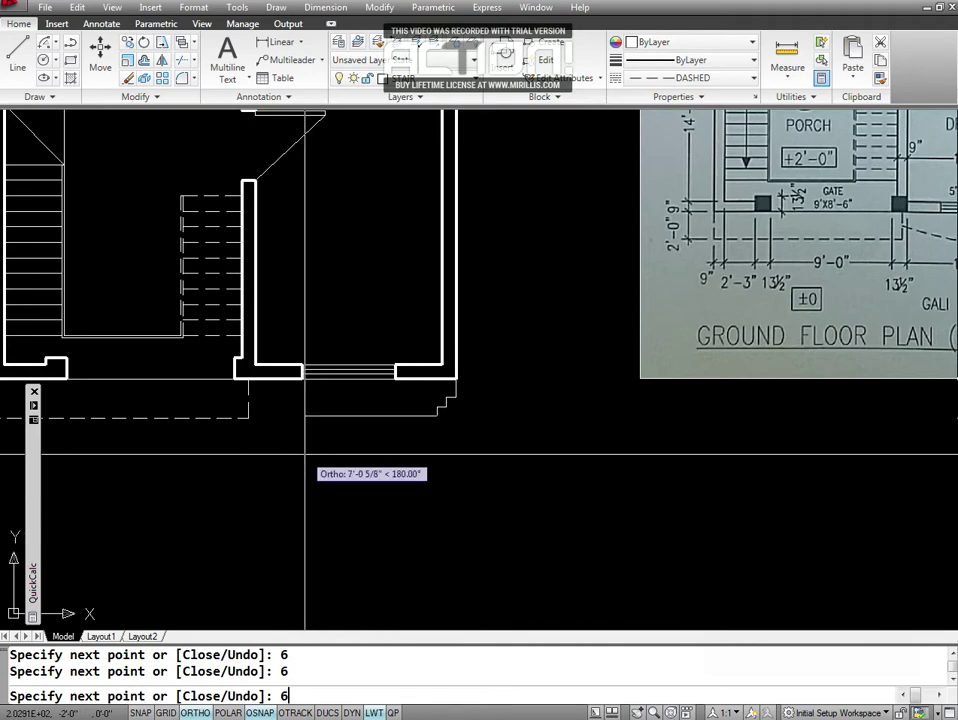
key("Return")
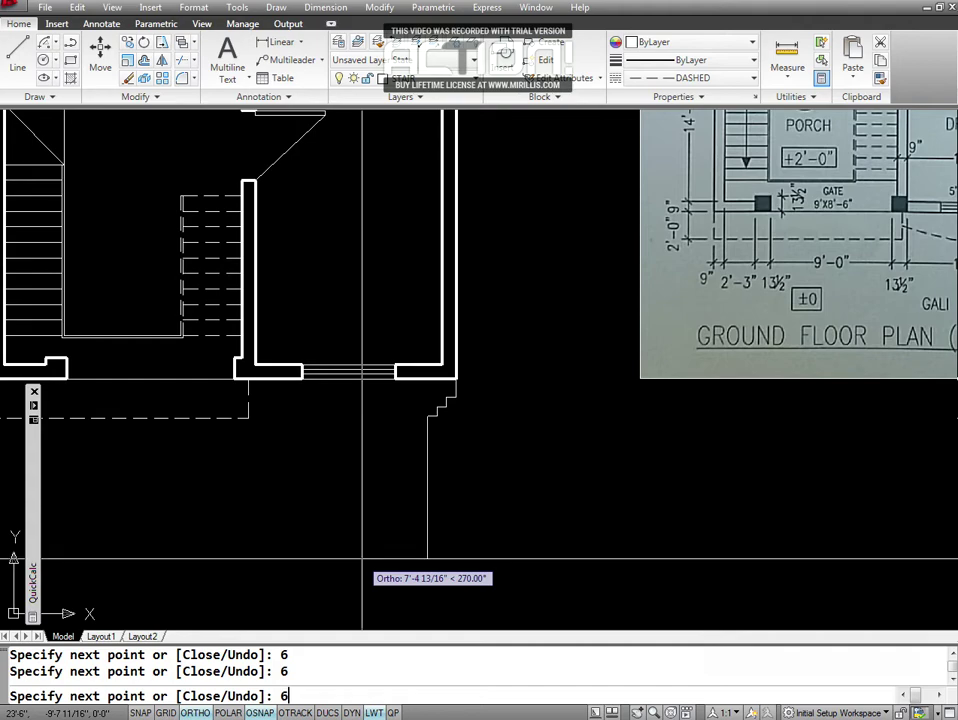
key("Return")
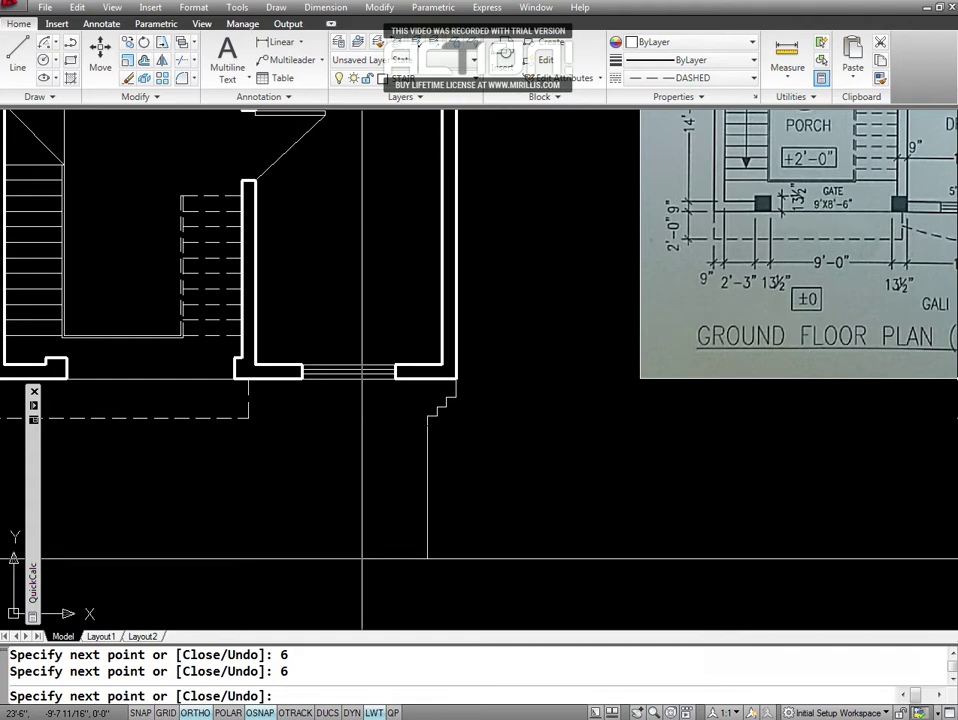
key("Return")
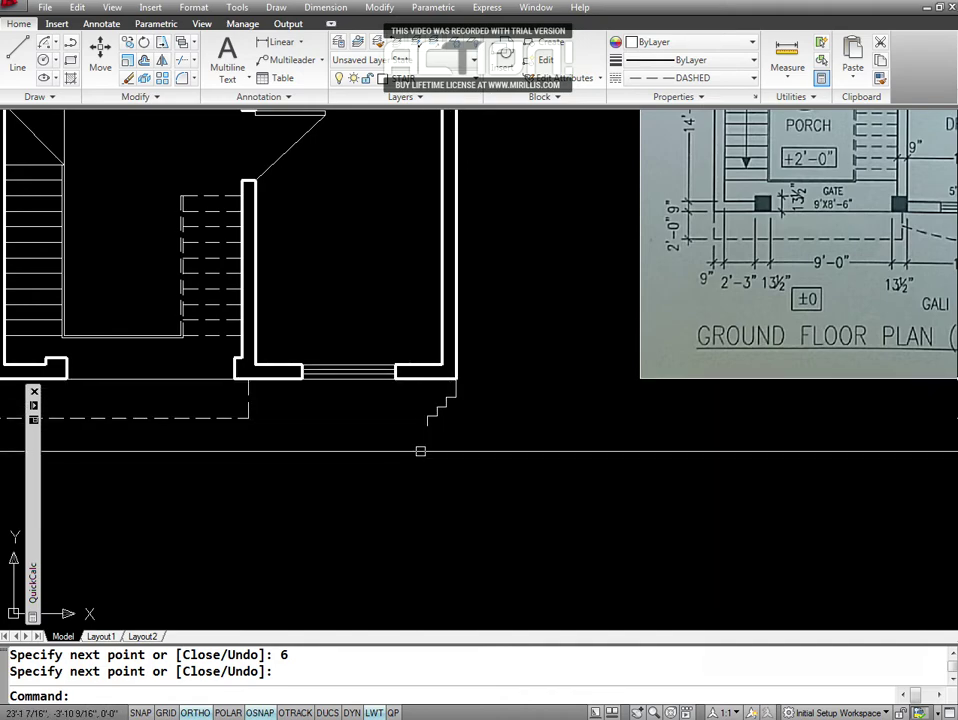
key("Escape")
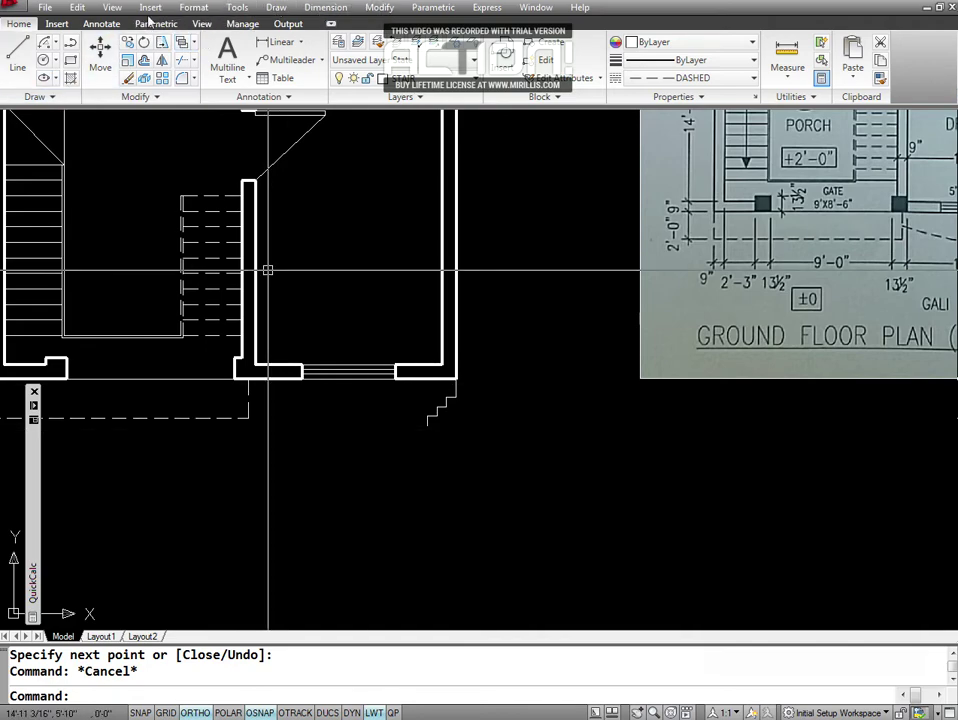
left_click(276, 7)
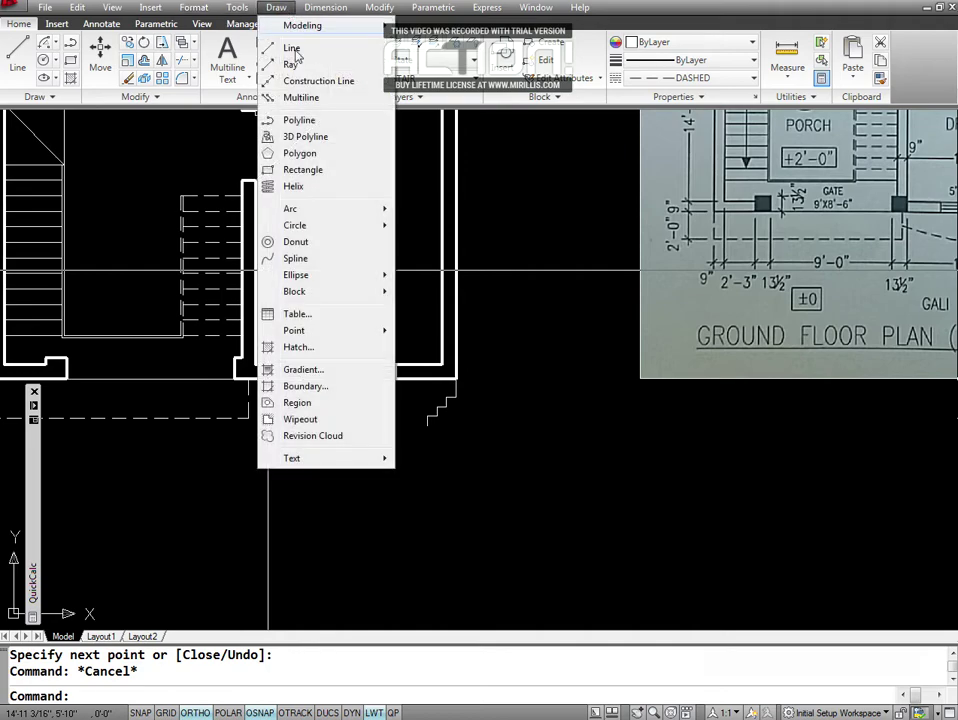
mouse_move(290, 208)
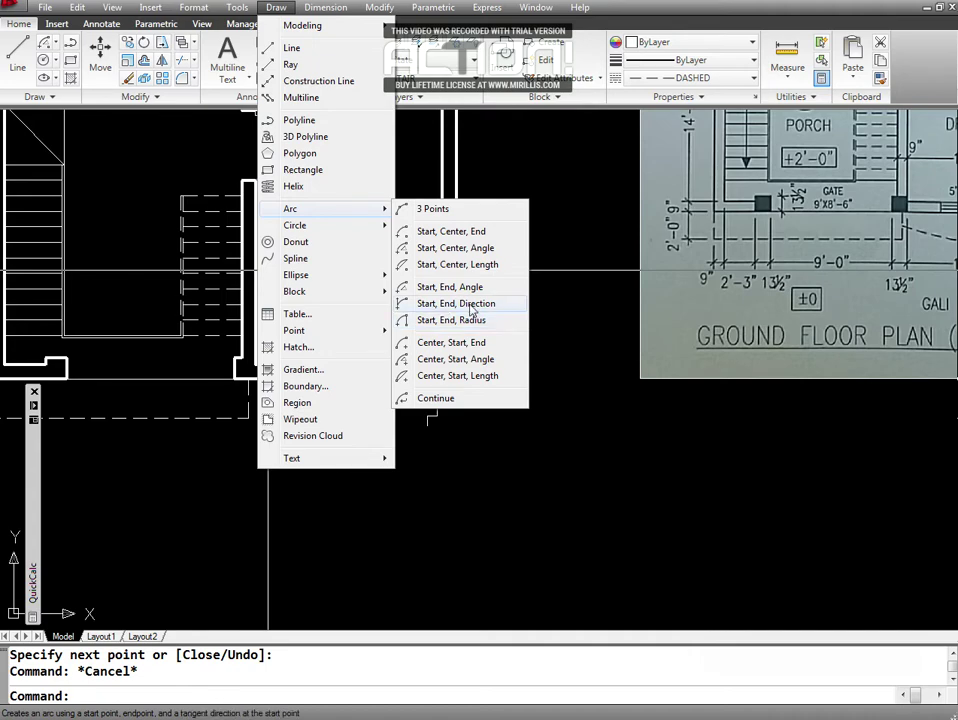
left_click(527, 500)
left_click(510, 519)
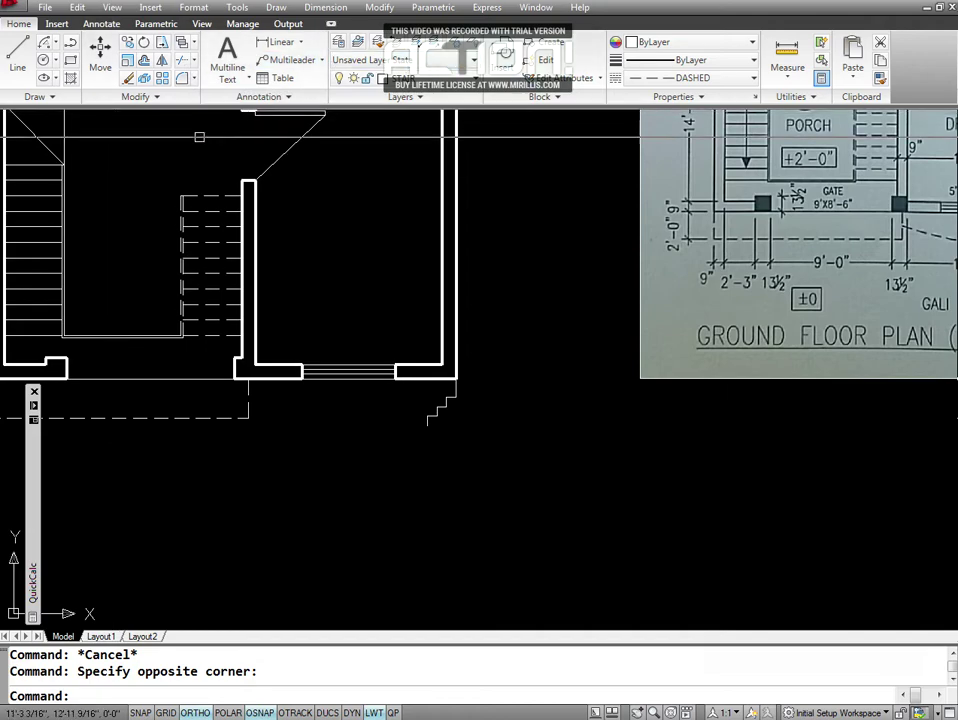
left_click(57, 46)
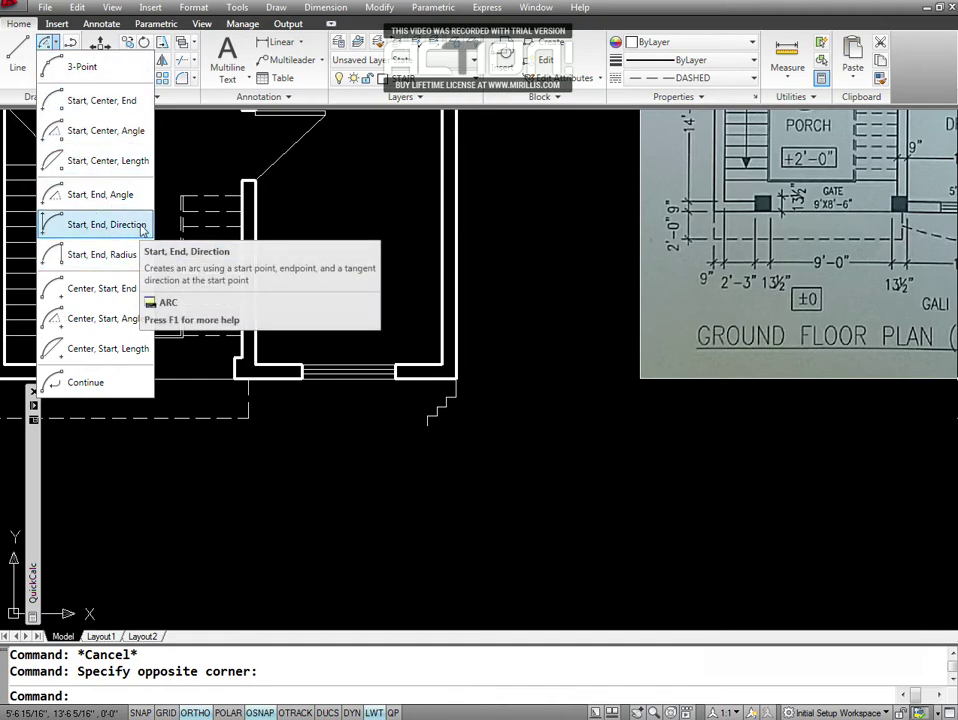
left_click(517, 245)
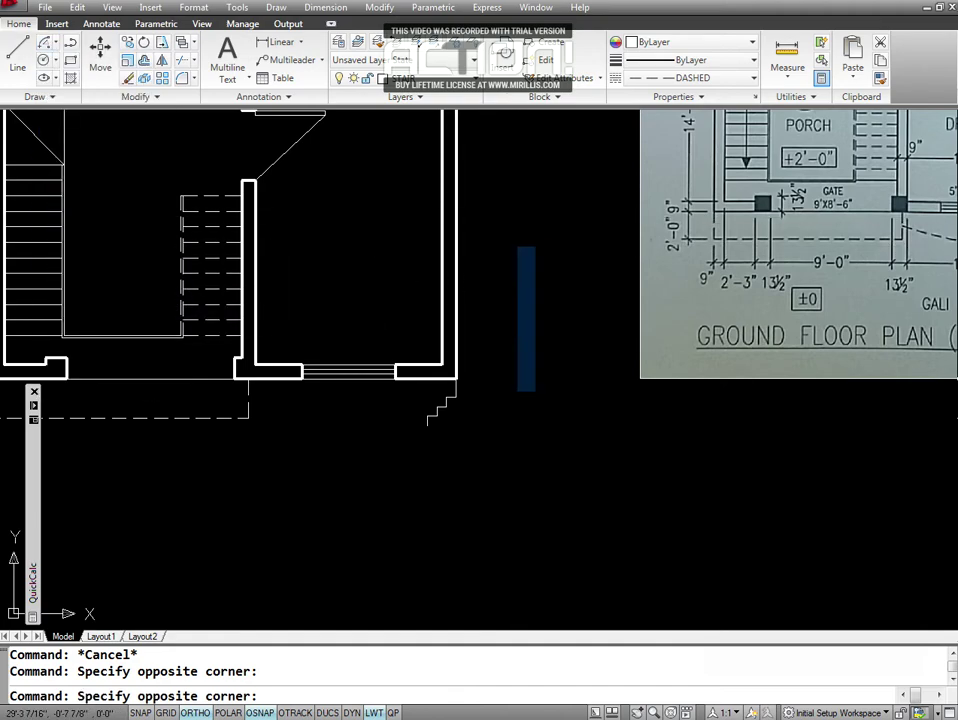
left_click(535, 391)
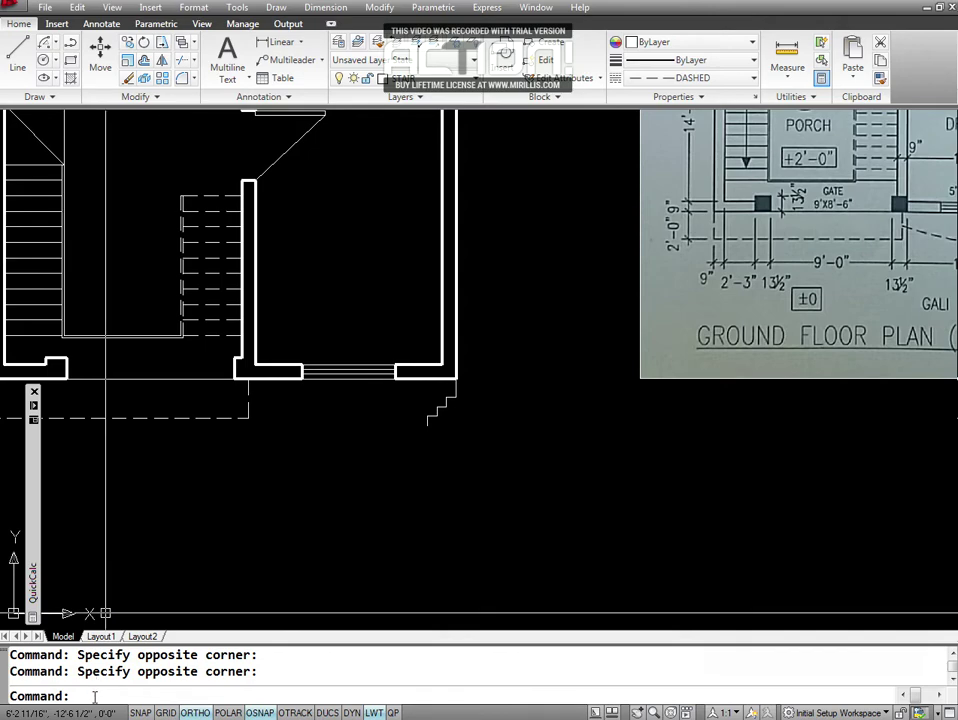
key("Escape")
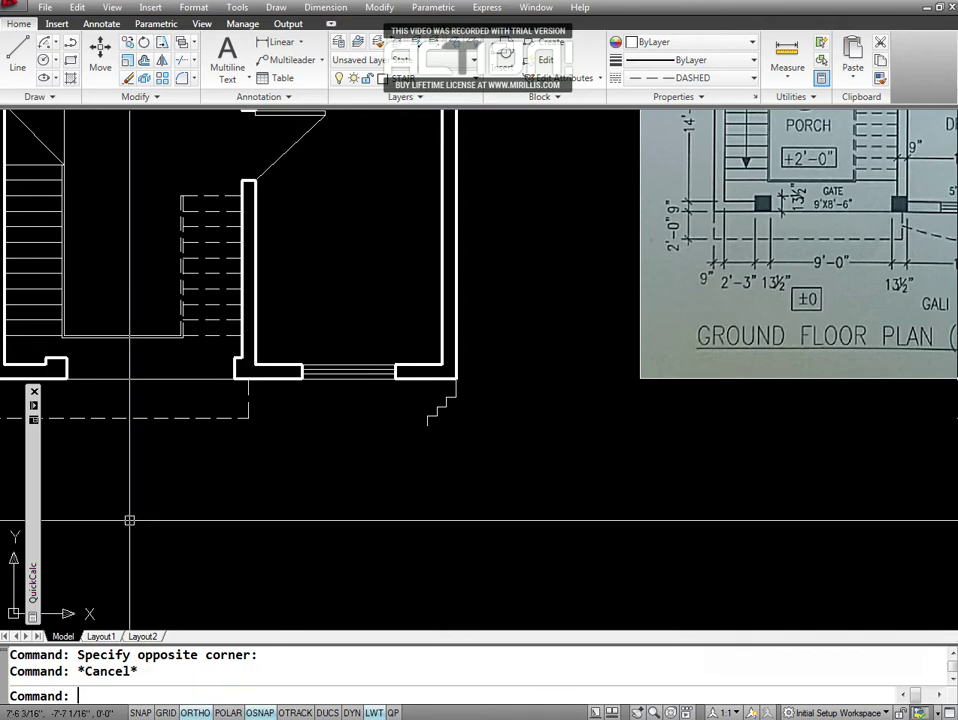
key("alt+d")
left_click_drag(129, 520, 391, 575)
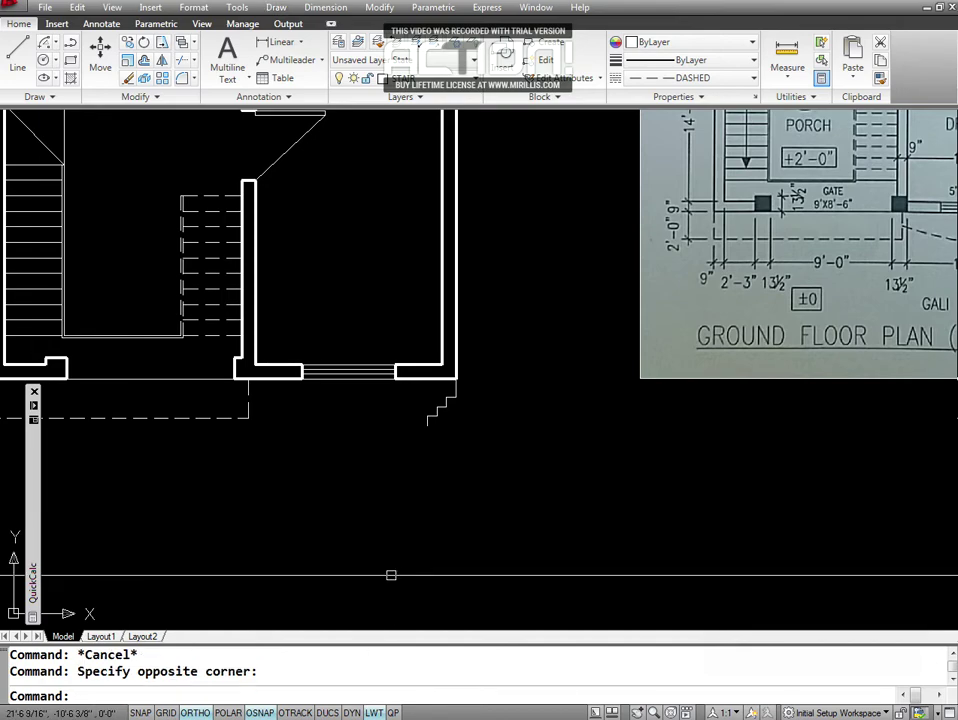
type("a")
key("Return")
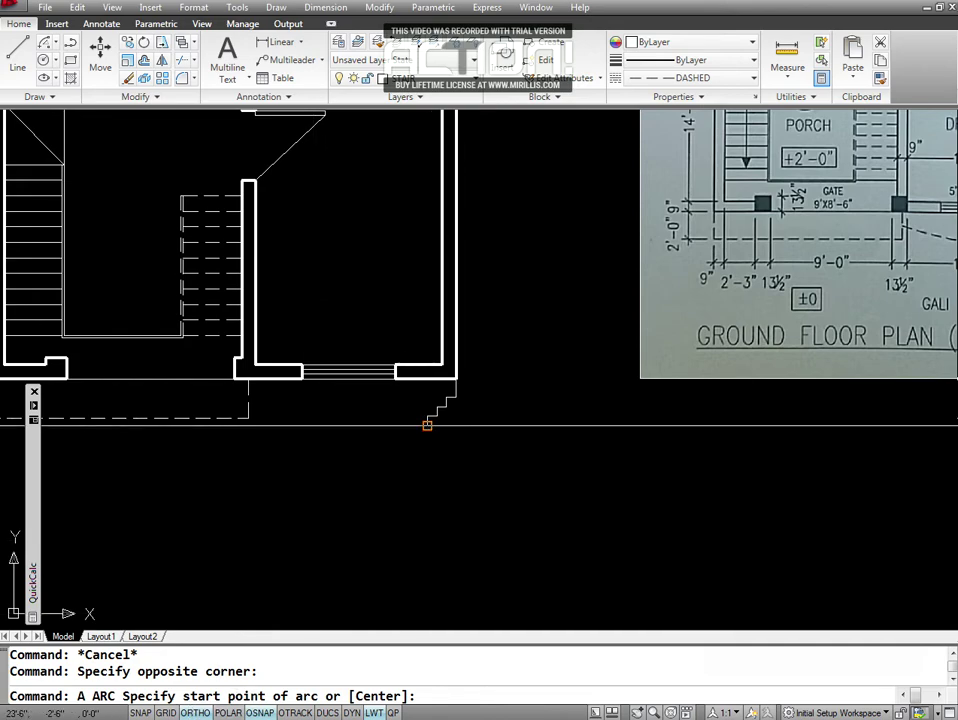
Draw a start-end-direction arc from the foot of the steps to the left wall corner.
left_click(427, 426)
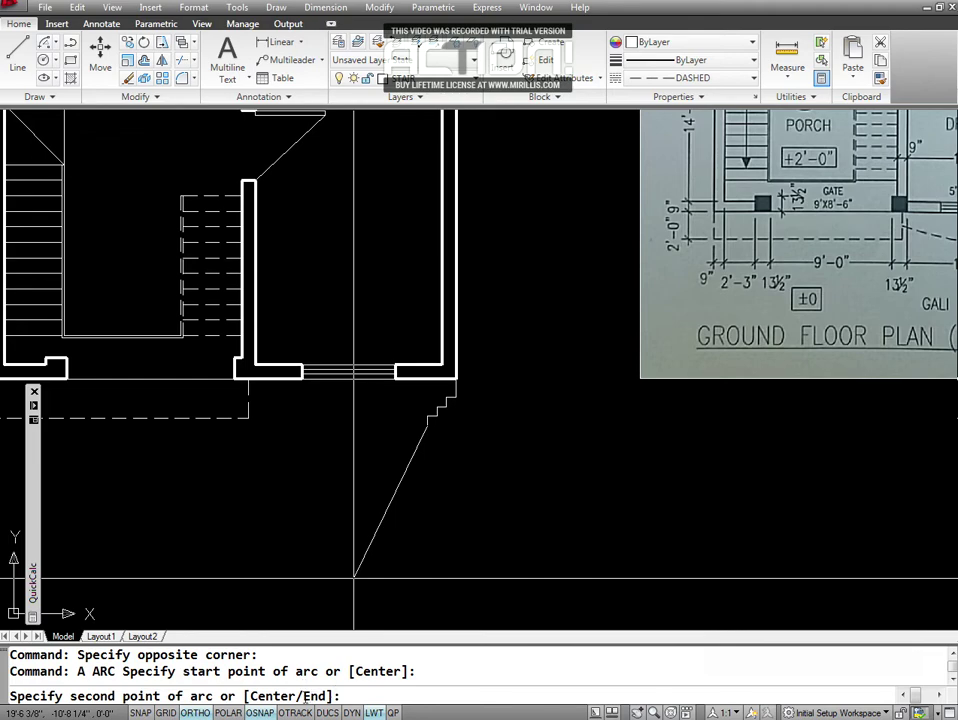
type("E")
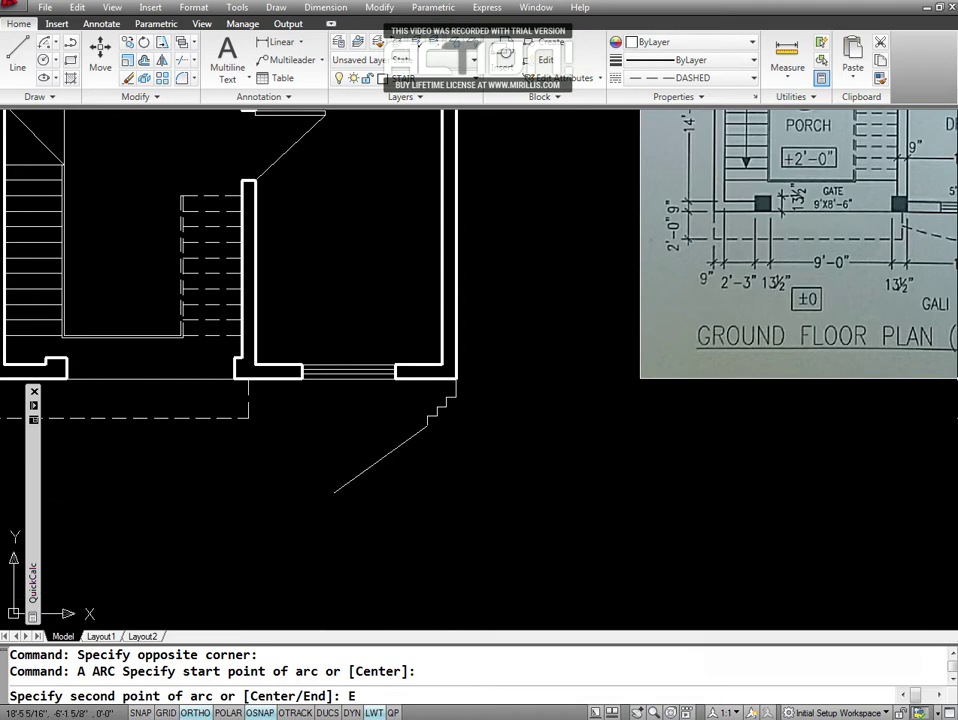
key("Return")
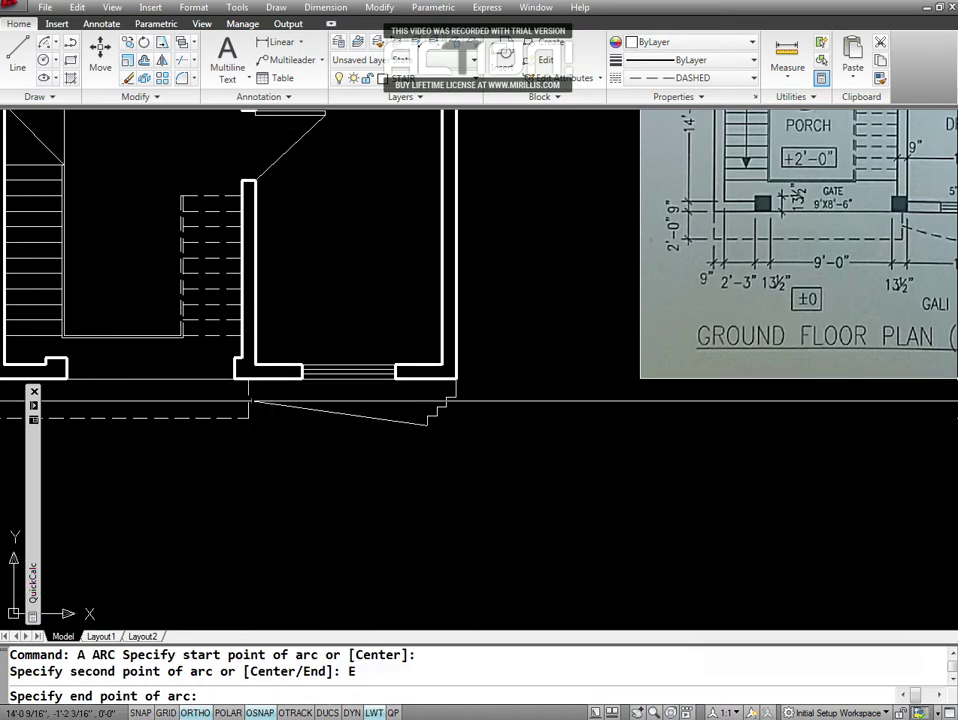
left_click(248, 399)
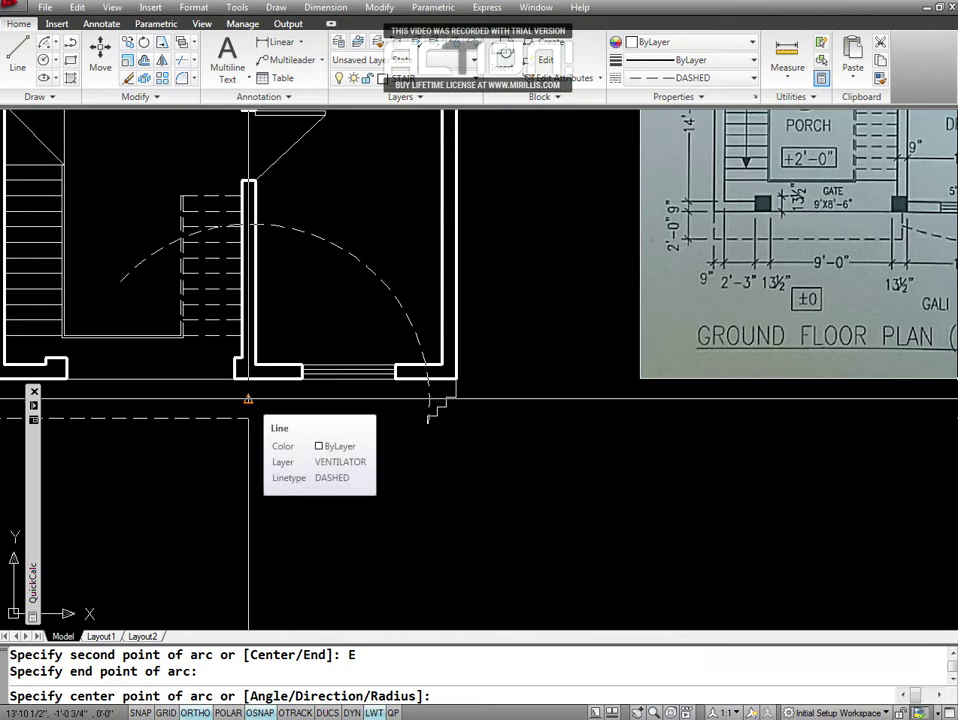
type("D")
key("Return")
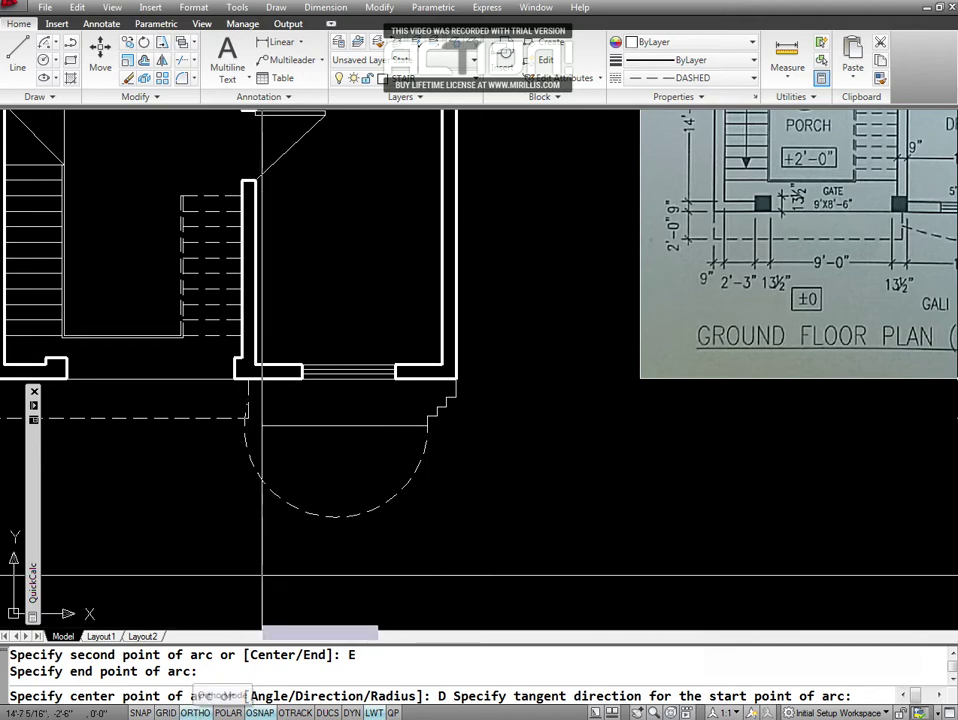
left_click(195, 713)
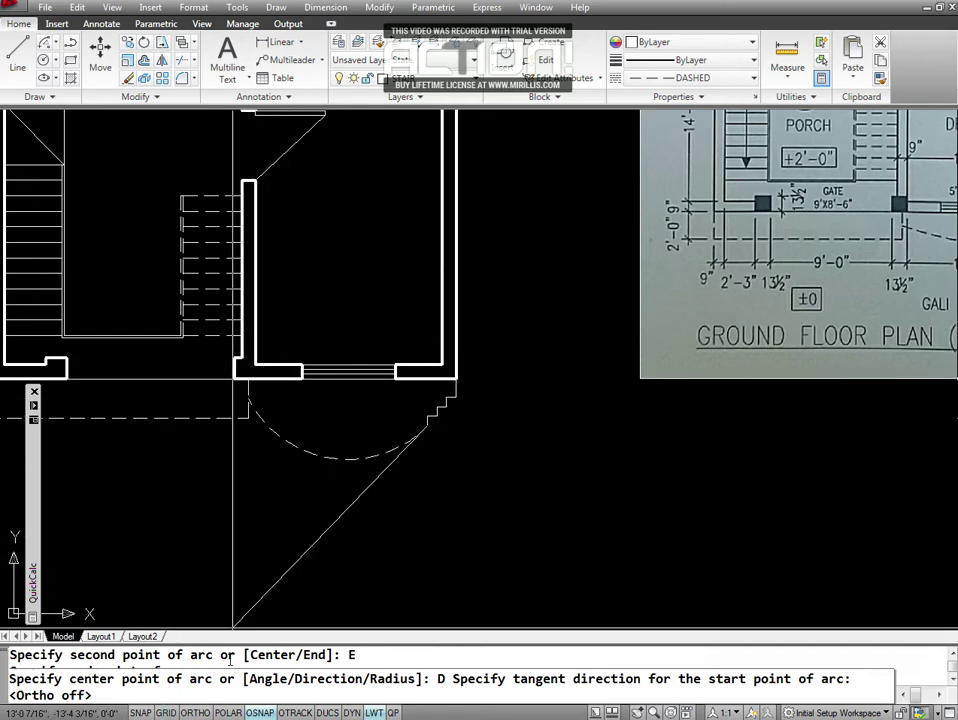
left_click(195, 713)
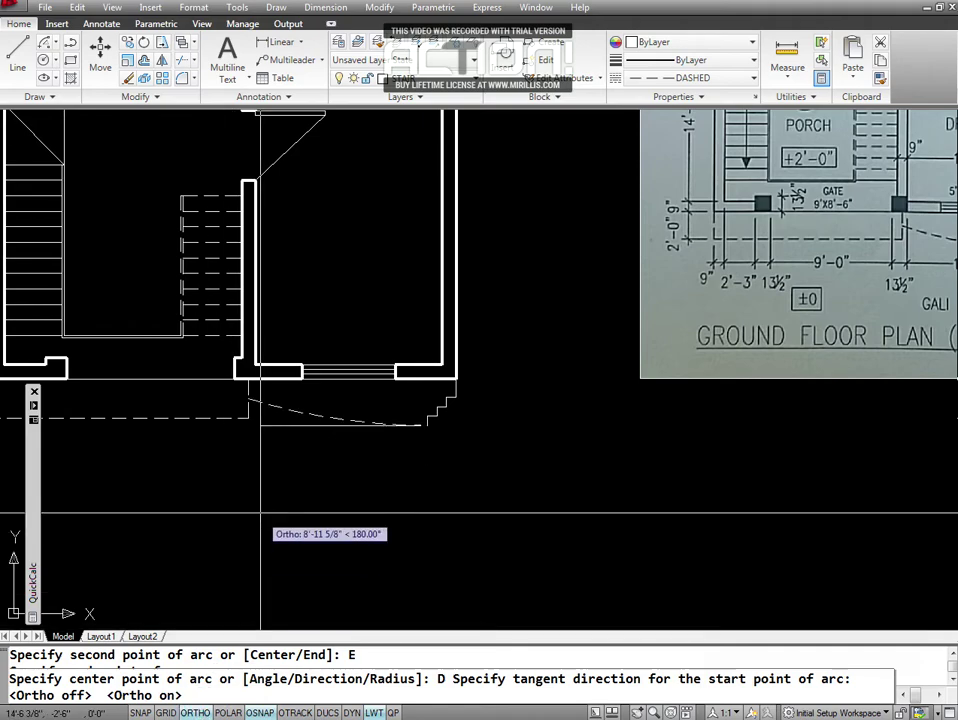
left_click(261, 533)
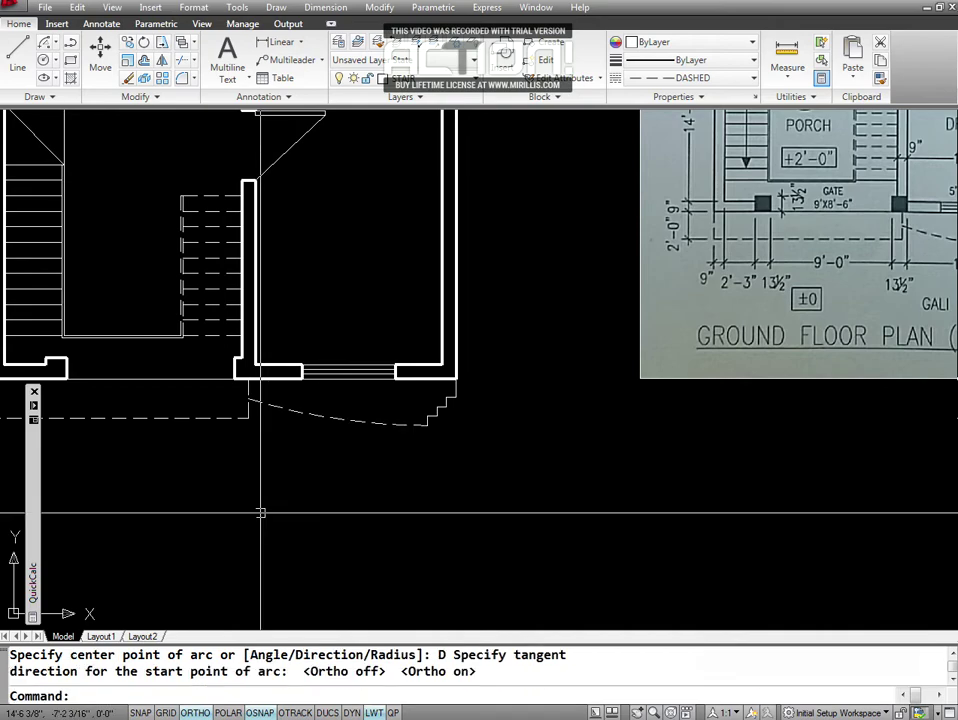
key("Escape")
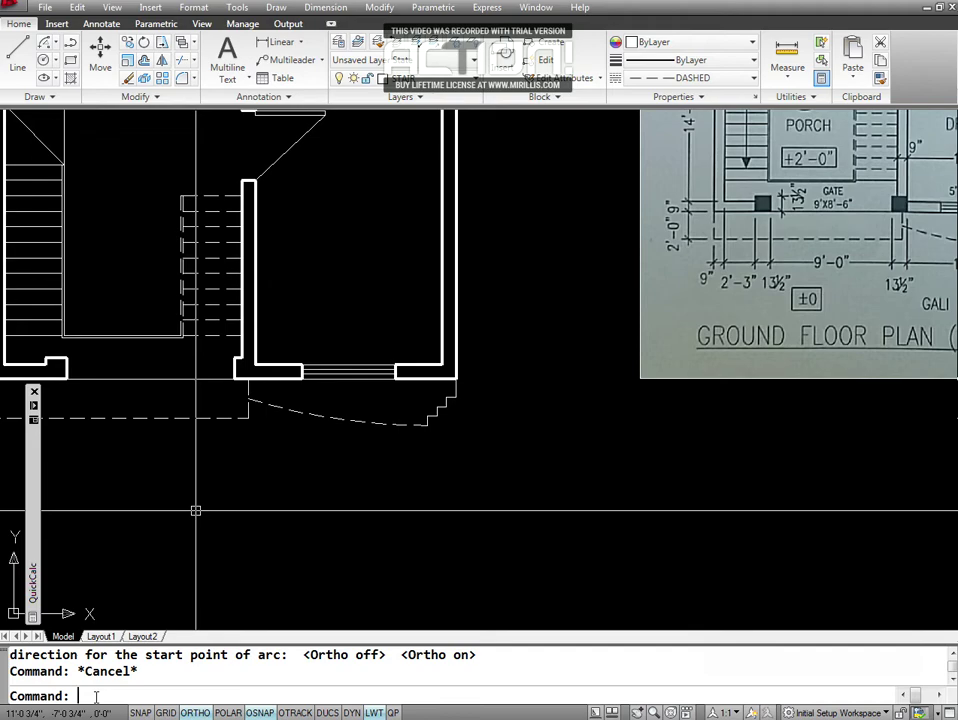
type("LA")
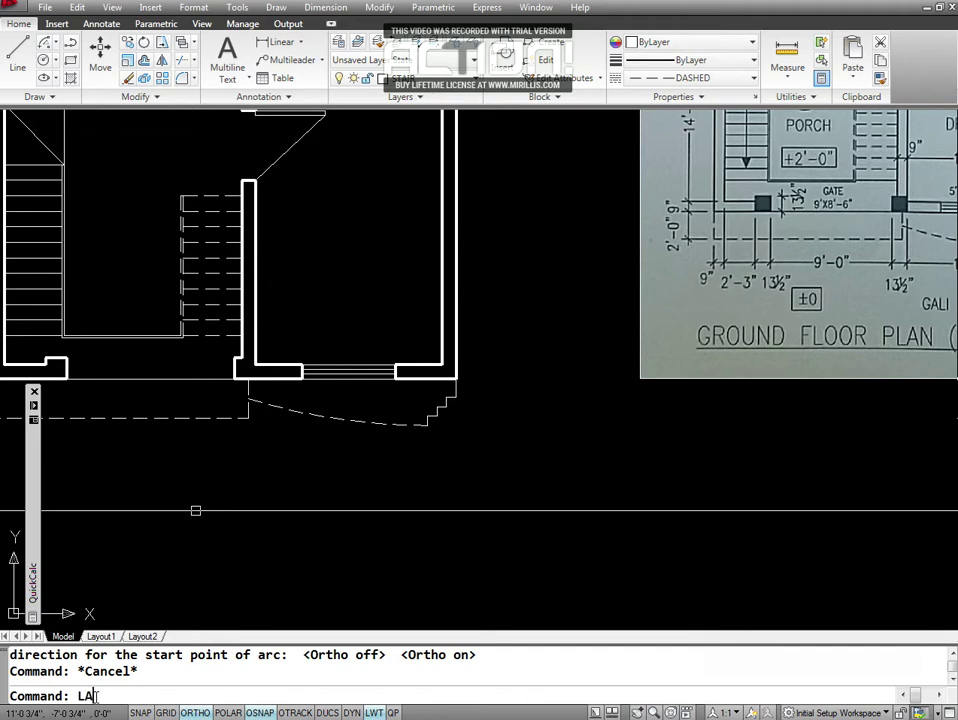
Create a layer named ROOF PROJECTION, set it current, and close the Layer Properties Manager.
key("Return")
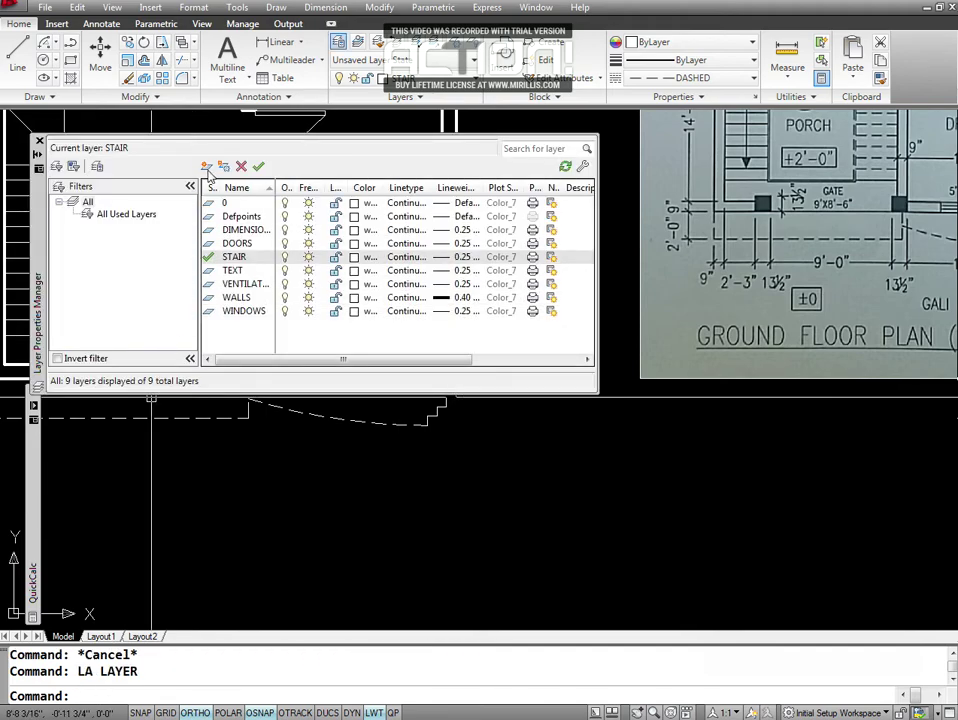
left_click(205, 166)
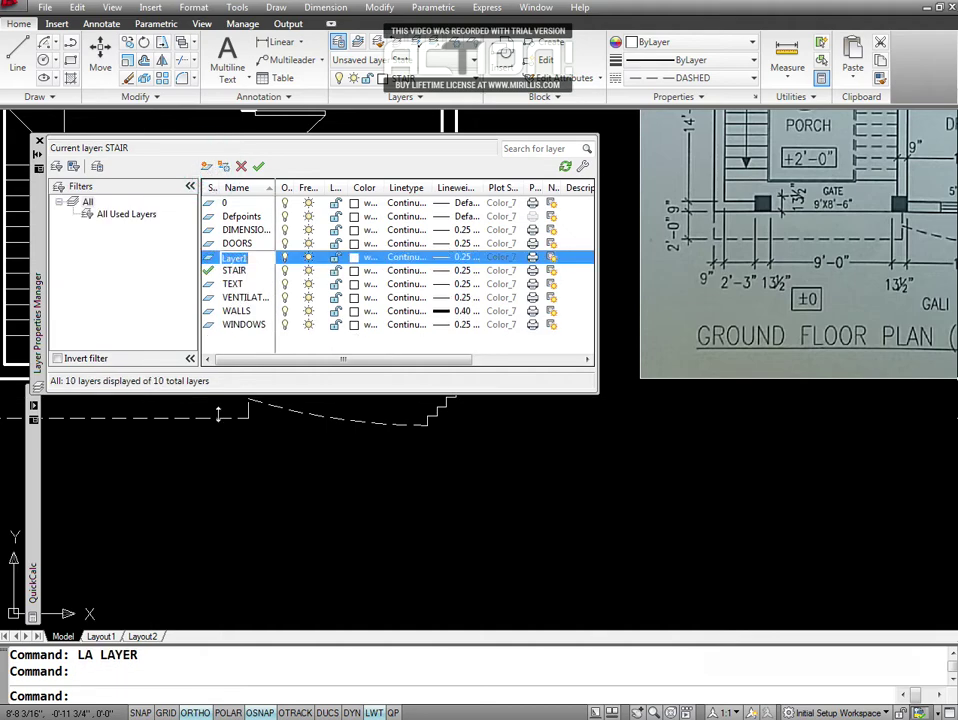
type("S")
key("BackSpace")
type("ROOF")
type(" PROJECTION")
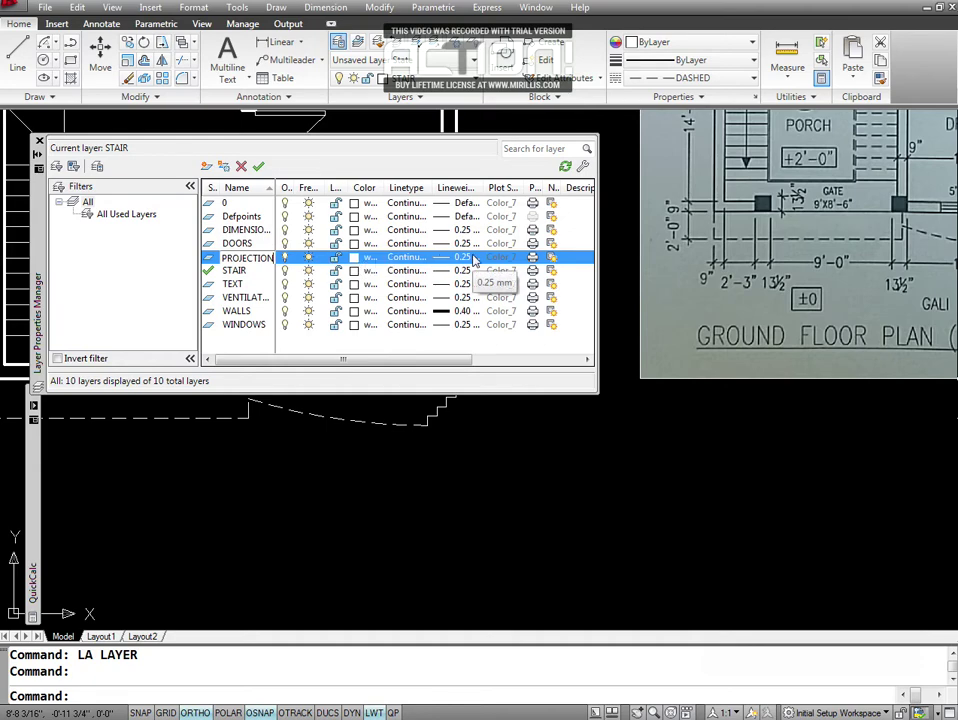
type("ROOF")
key("Return")
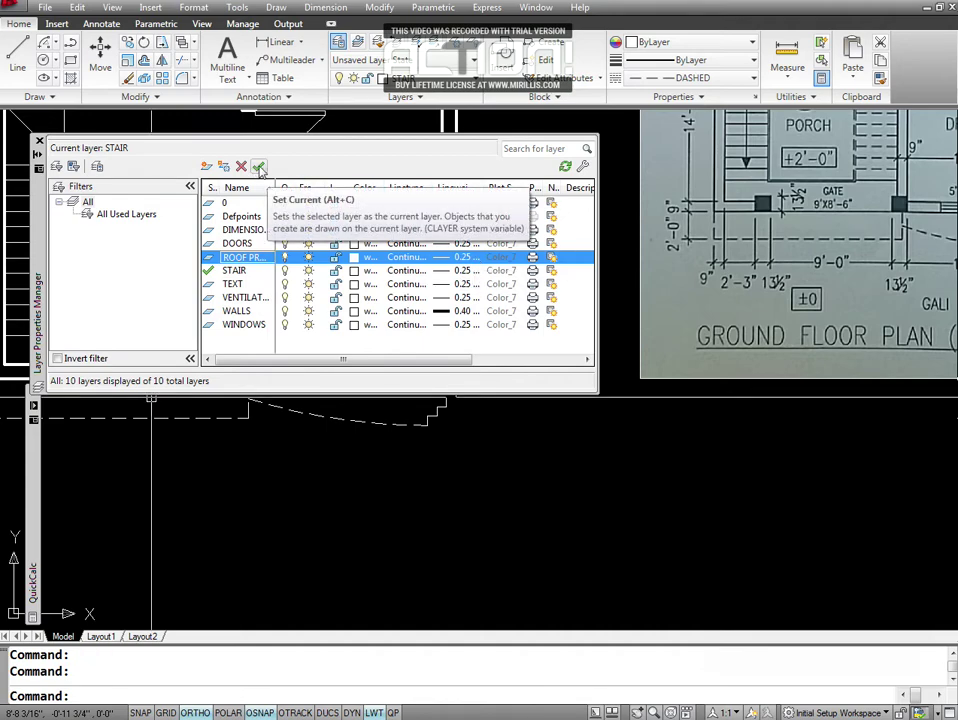
left_click(259, 167)
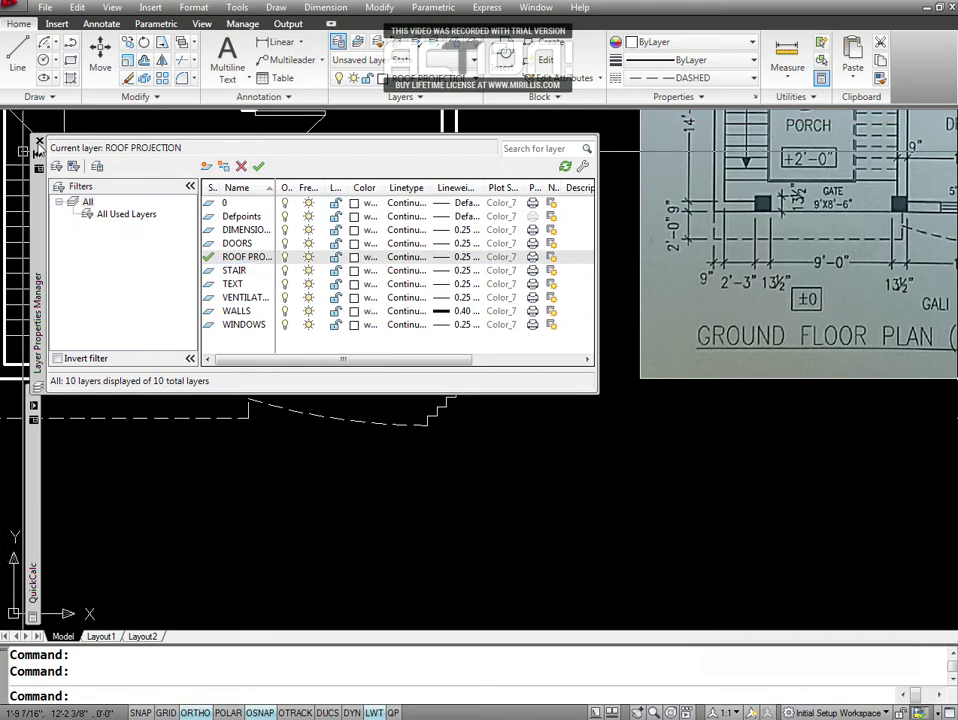
left_click(39, 143)
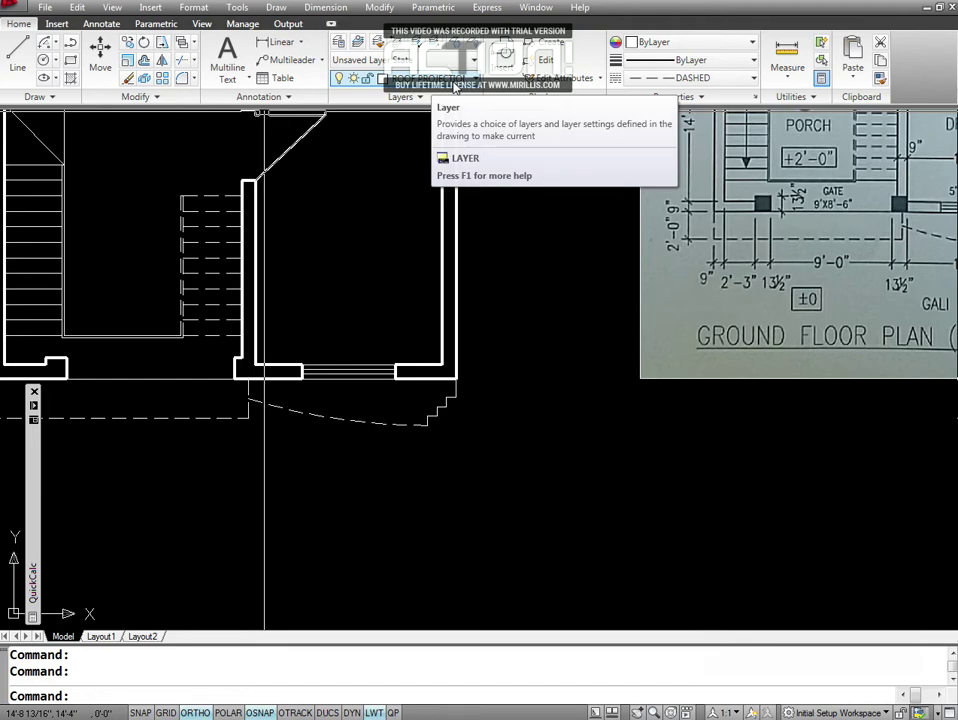
left_click(466, 390)
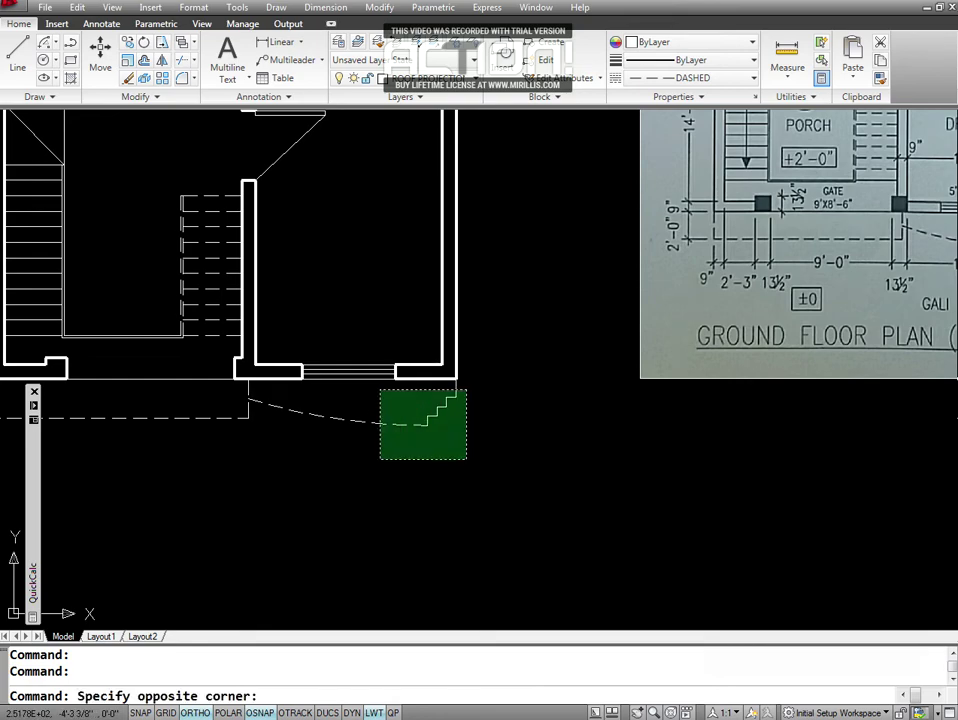
key("Escape")
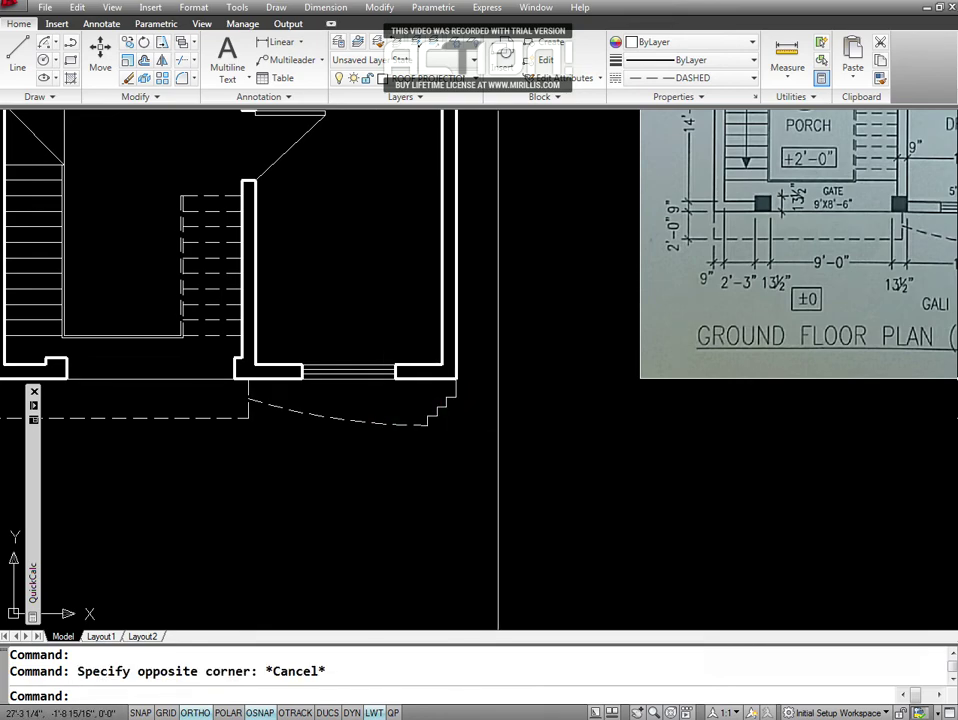
left_click(467, 393)
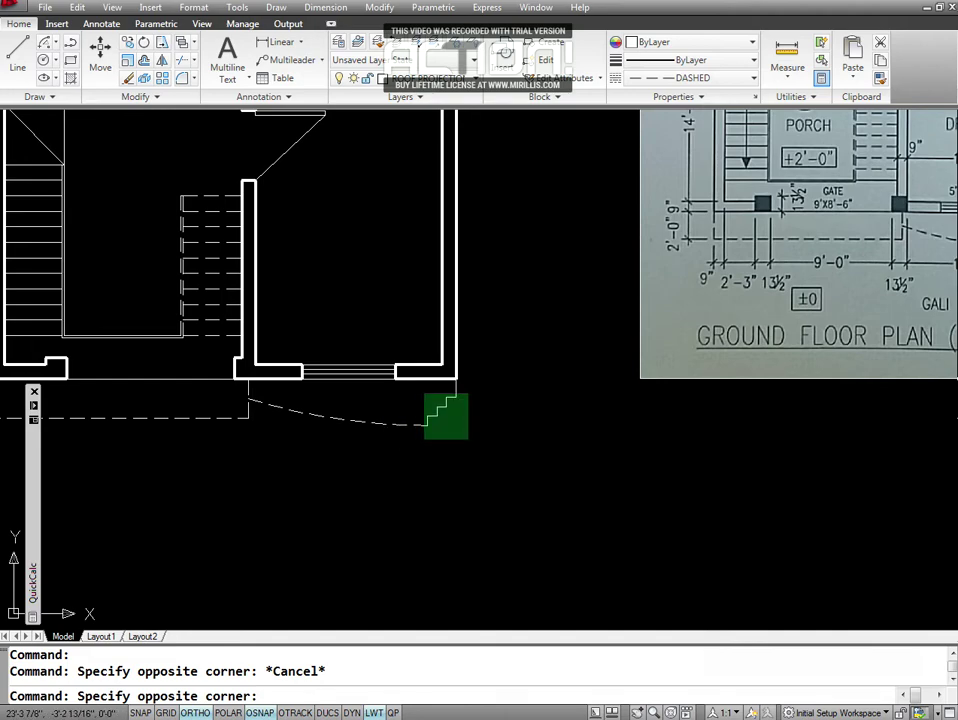
left_click(425, 438)
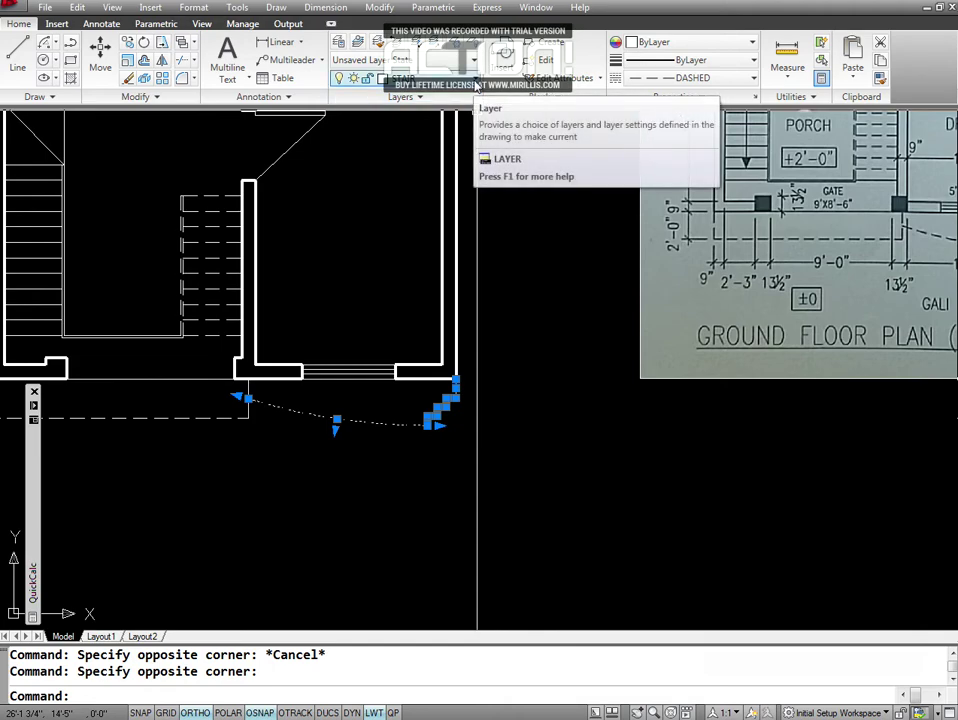
left_click(474, 80)
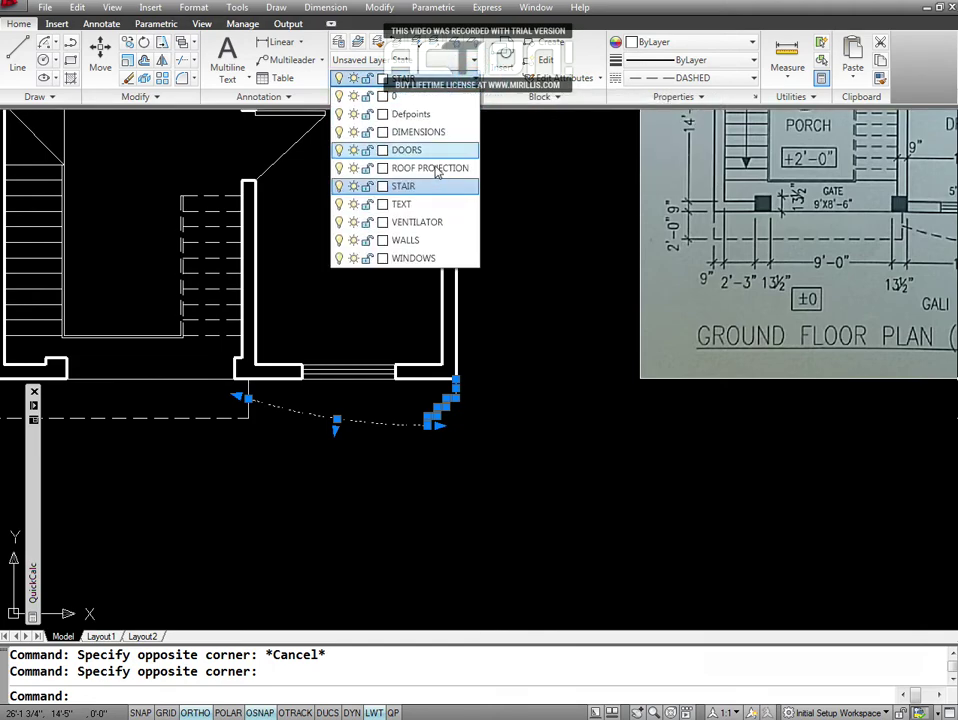
left_click(436, 168)
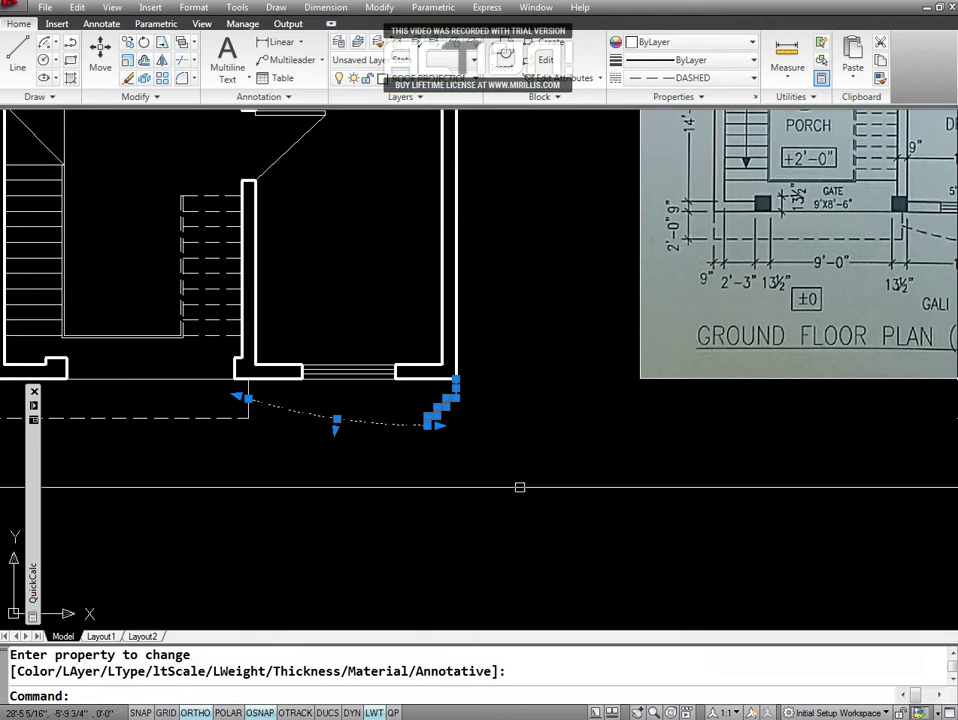
key("Escape")
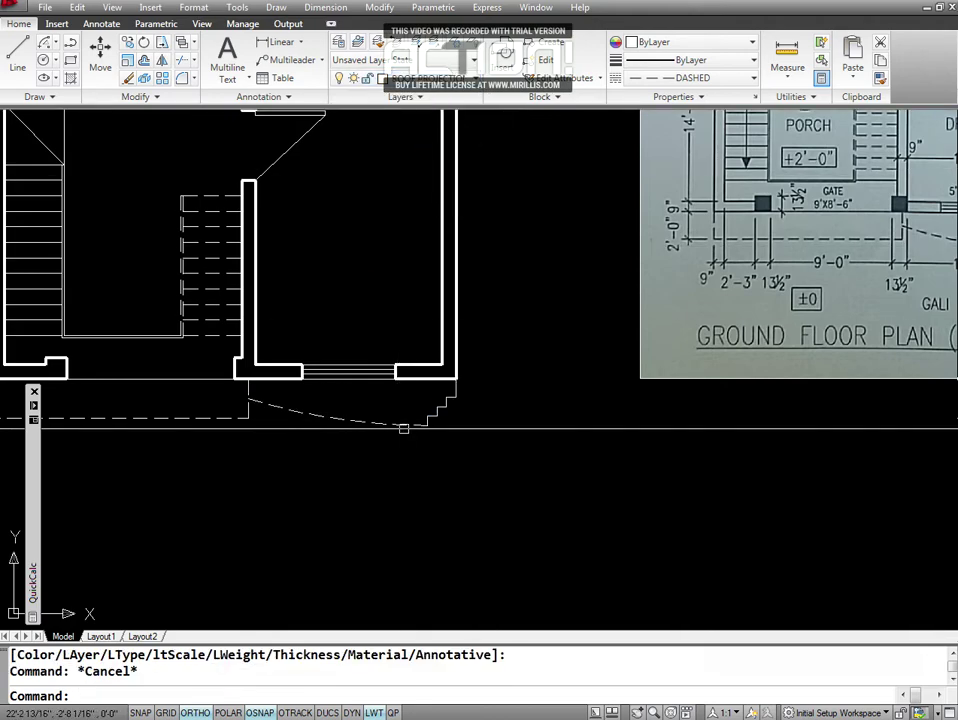
left_click(468, 60)
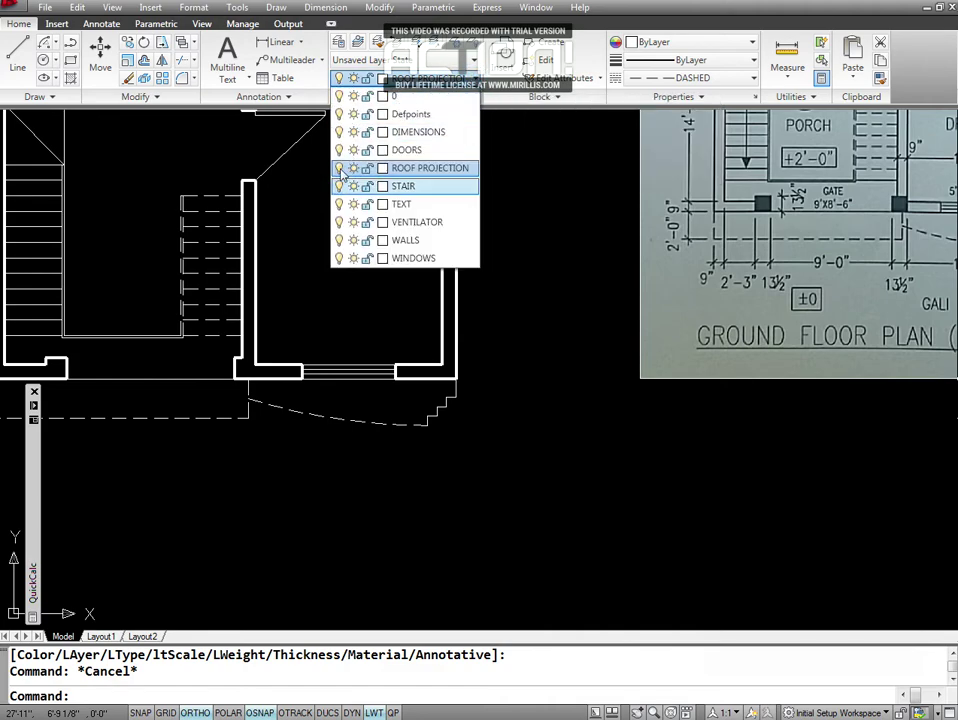
left_click(341, 171)
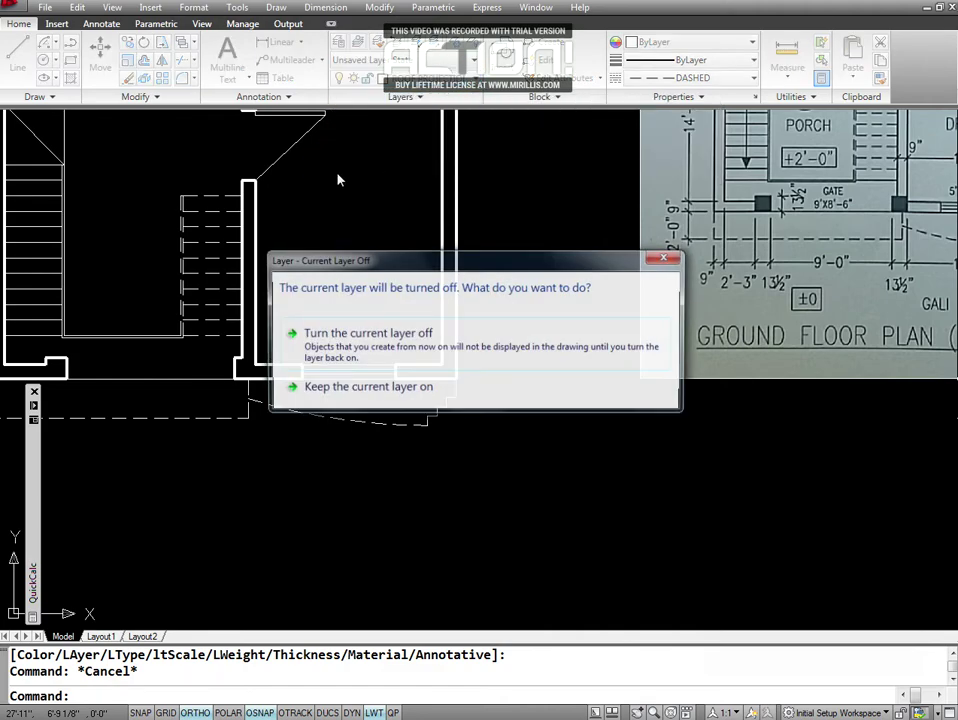
left_click(666, 262)
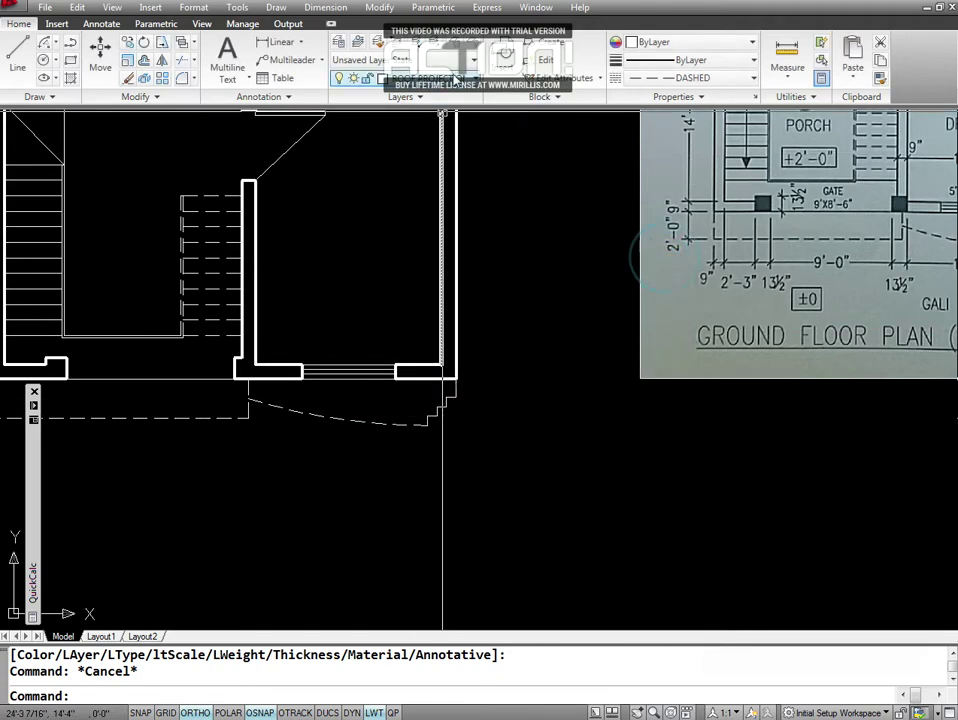
left_click(474, 80)
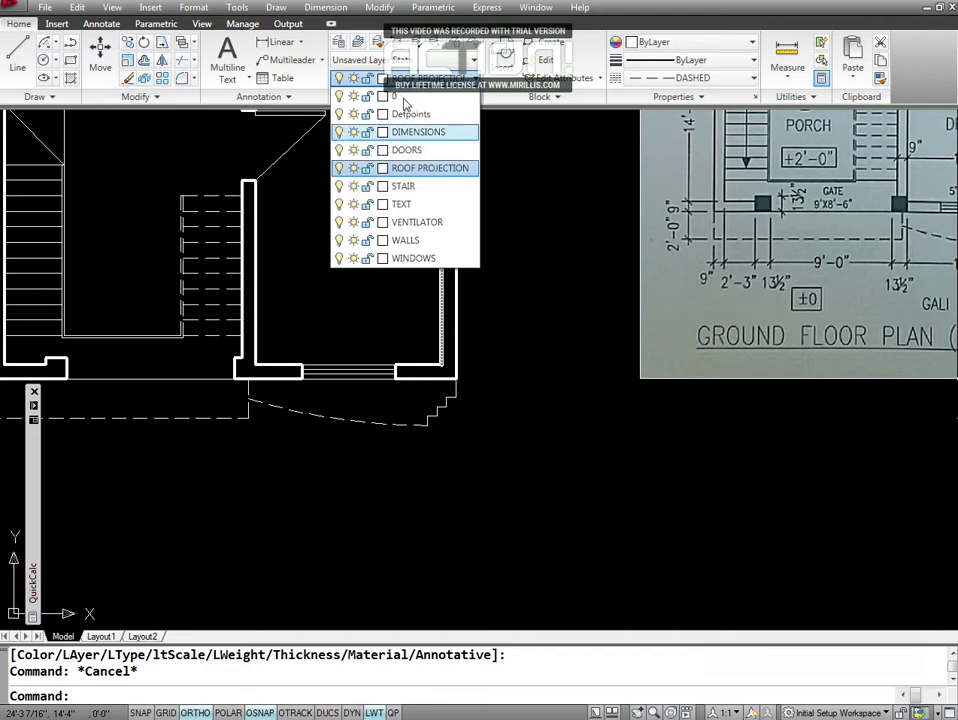
left_click(400, 97)
left_click(476, 80)
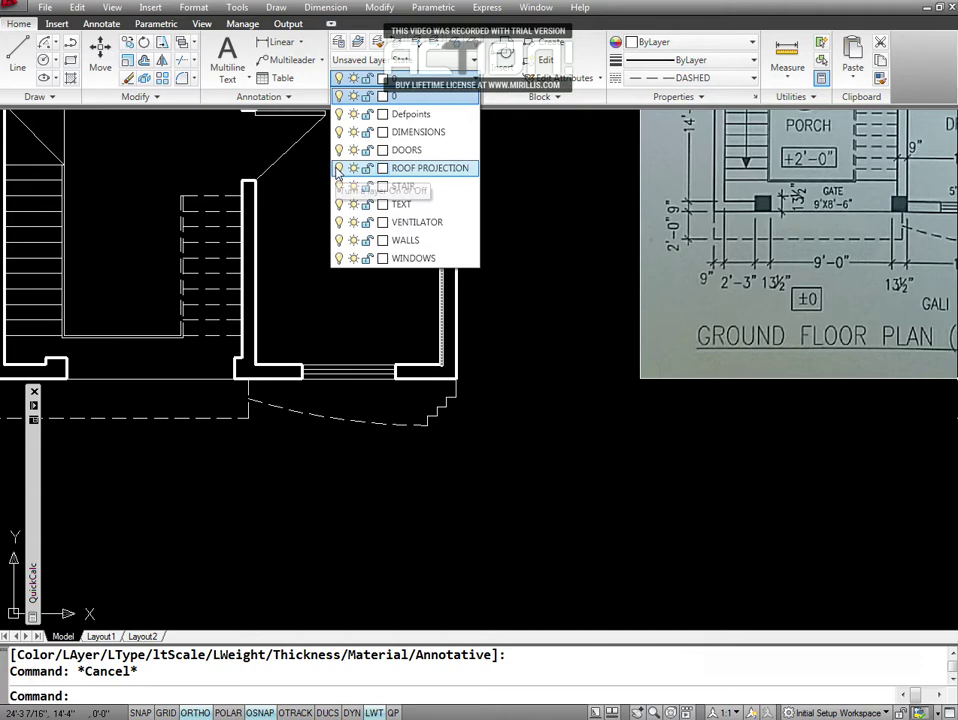
left_click(338, 186)
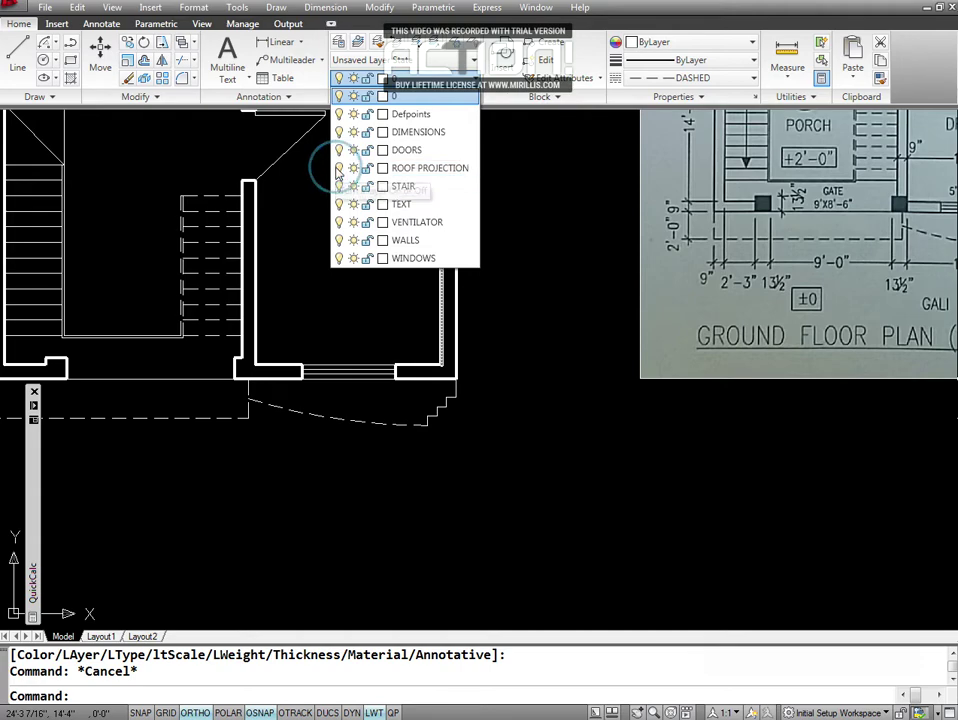
left_click(488, 503)
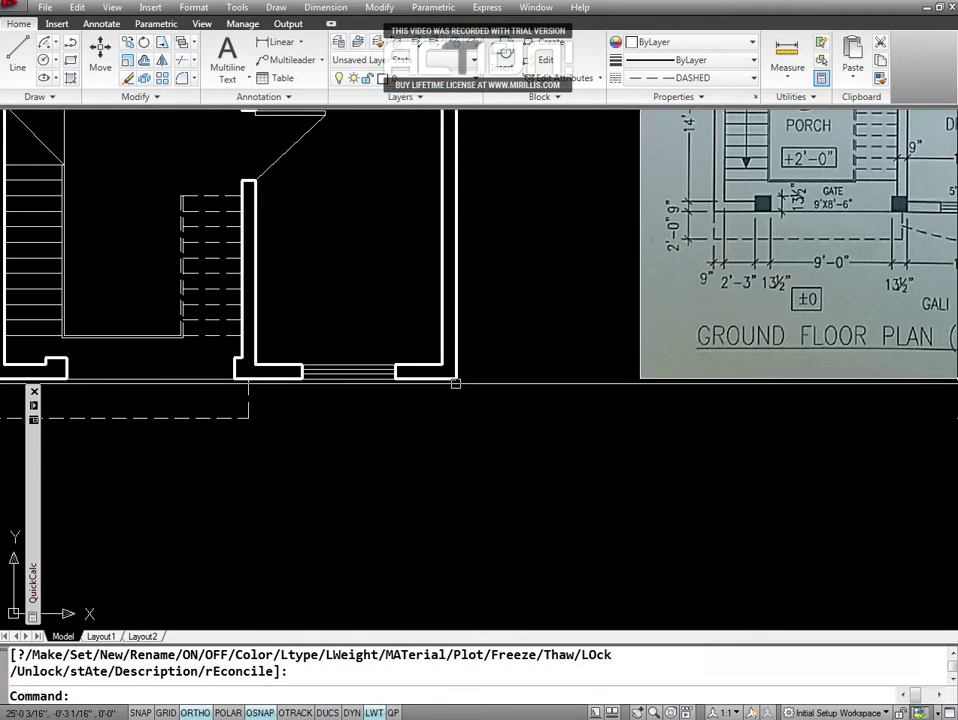
left_click(474, 78)
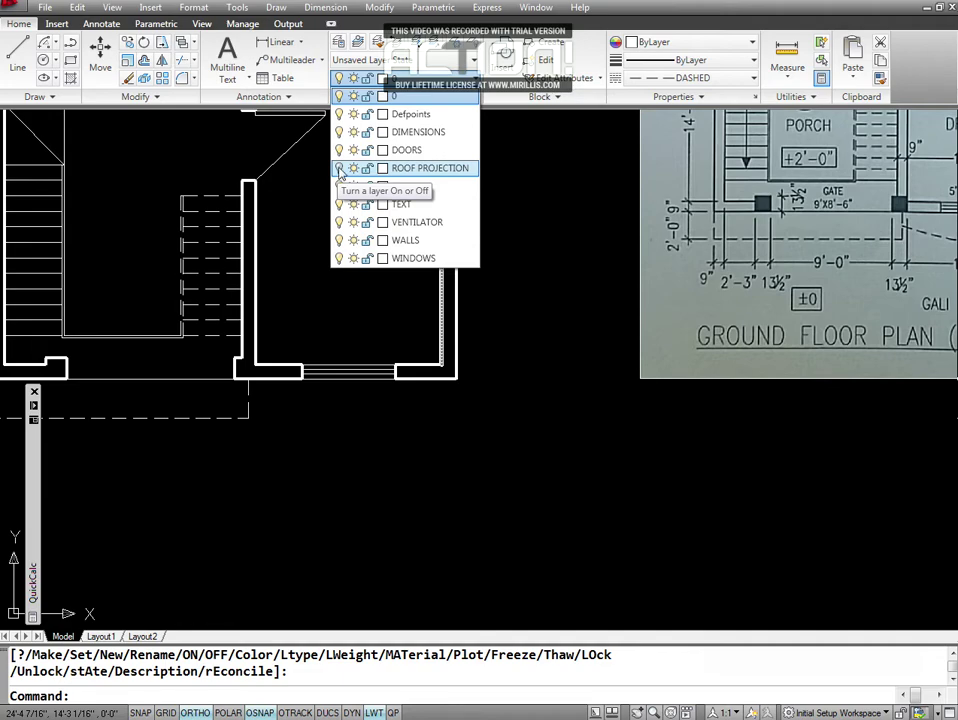
left_click(340, 168)
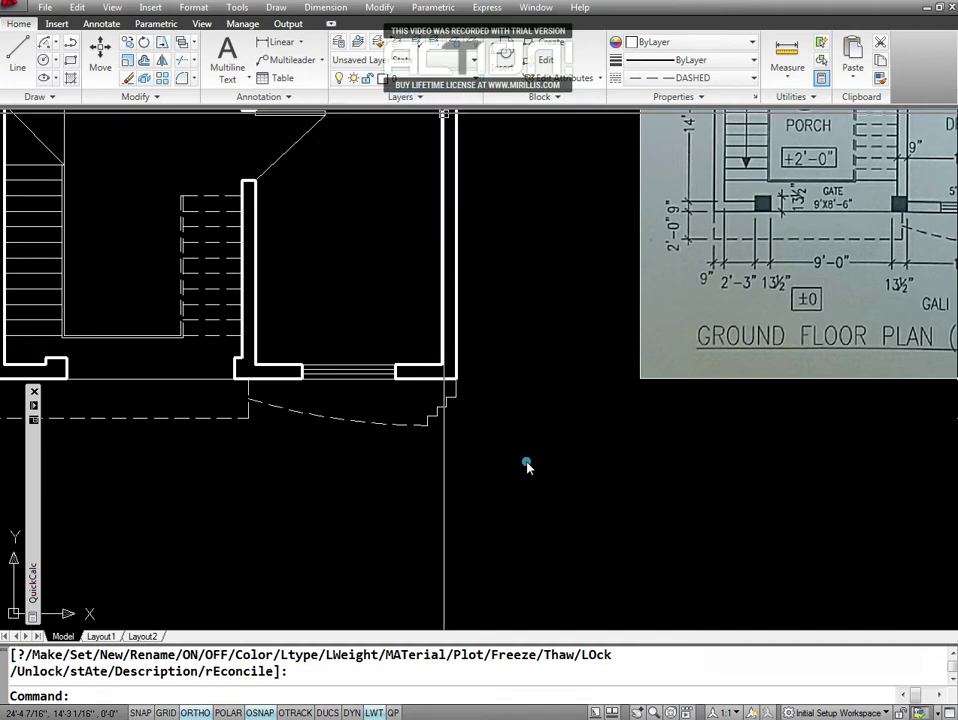
left_click(527, 494)
left_click(524, 496)
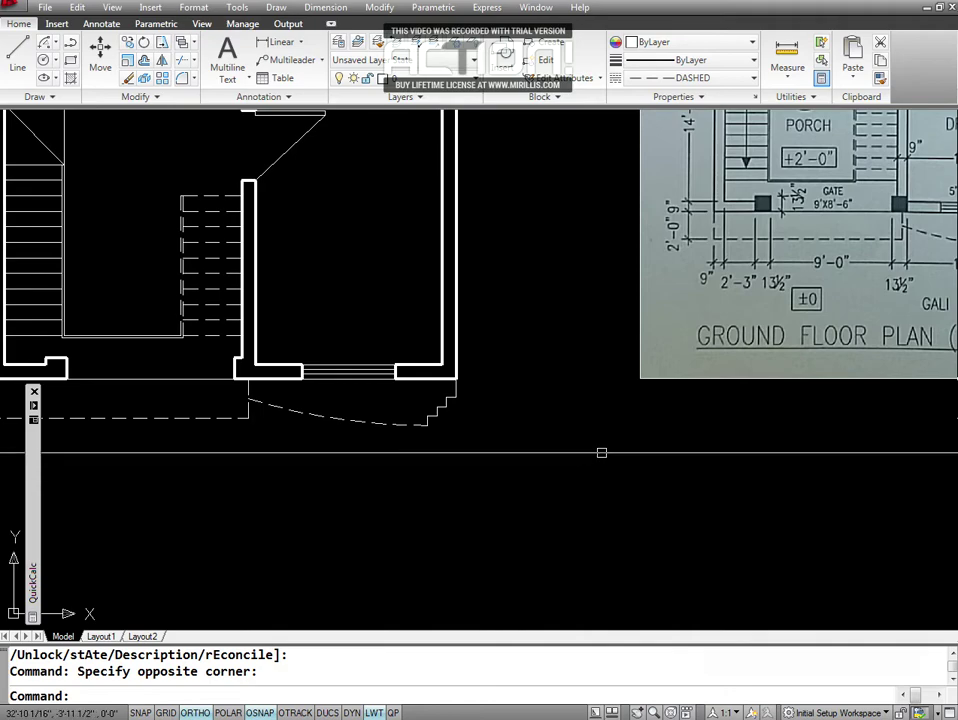
left_click(631, 383)
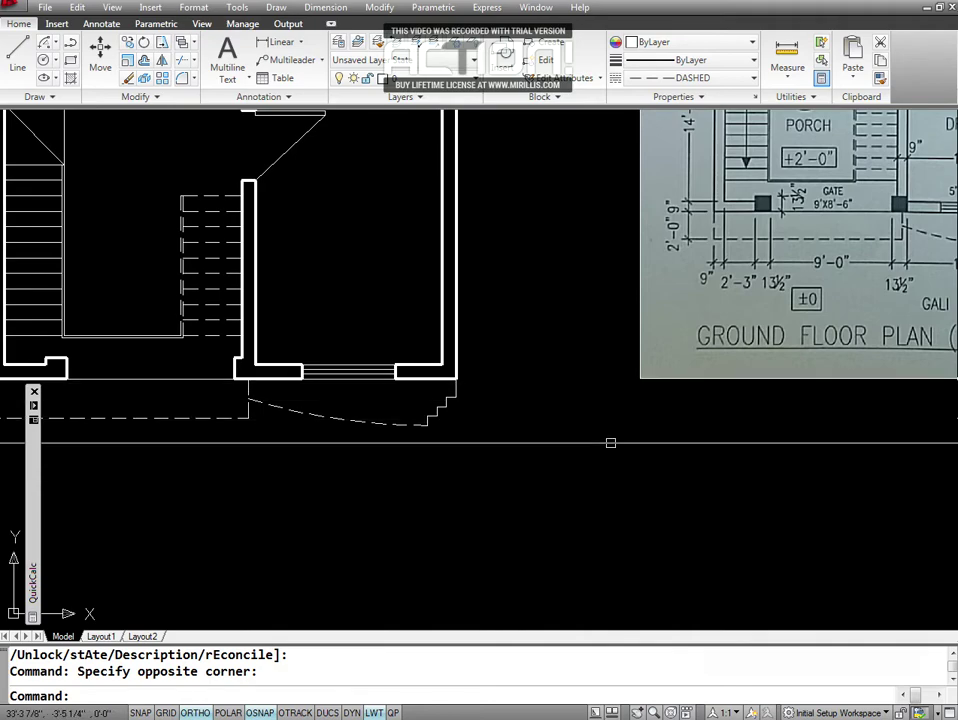
Pan around the ground floor plan and bring the reference image alongside for comparison.
key("Escape")
key("Escape")
type("P")
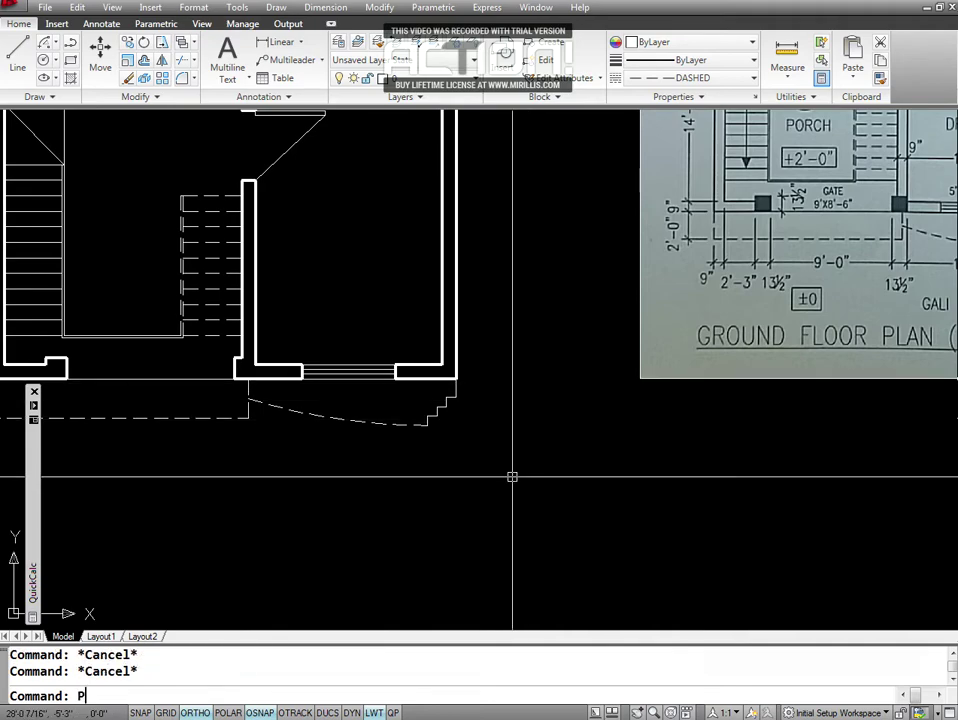
key("Return")
mouse_move(374, 316)
left_mouse_down()
mouse_move(434, 348)
mouse_move(644, 404)
left_mouse_up()
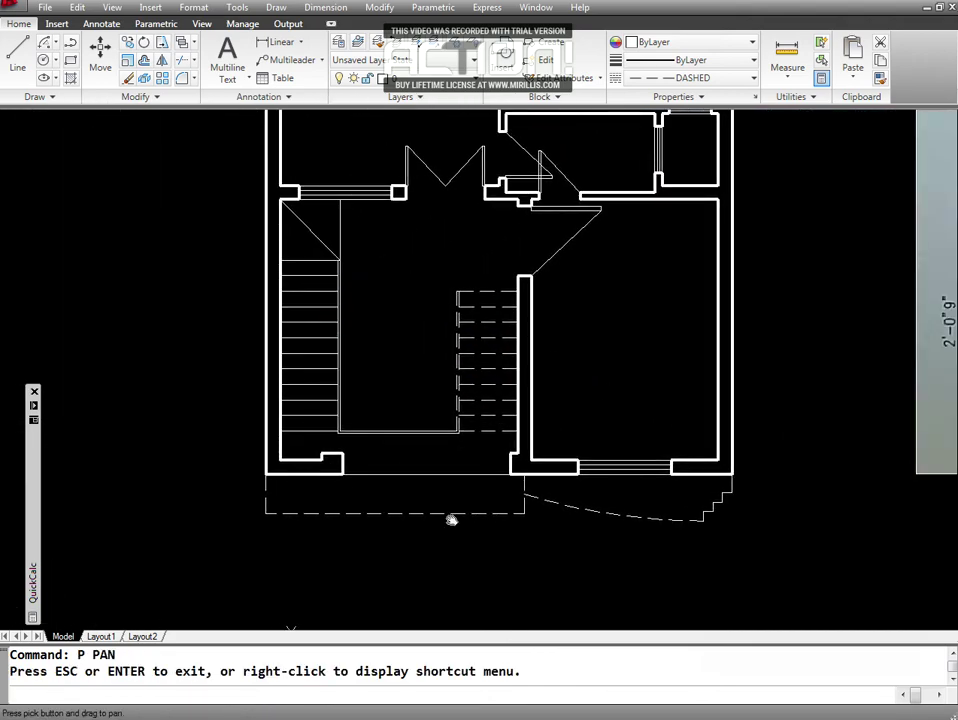
mouse_move(455, 385)
left_mouse_down()
mouse_move(366, 387)
mouse_move(350, 371)
left_mouse_up()
mouse_move(663, 348)
left_mouse_down()
mouse_move(684, 421)
mouse_move(434, 509)
mouse_move(435, 543)
left_mouse_up()
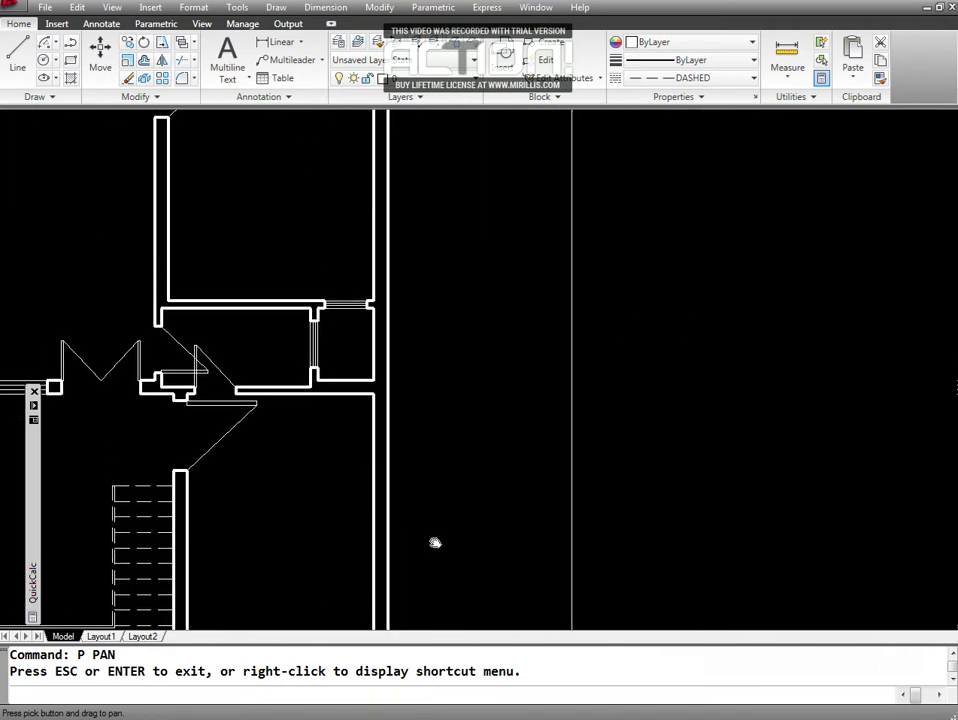
mouse_move(582, 459)
left_mouse_down()
mouse_move(727, 368)
mouse_move(759, 321)
left_mouse_up()
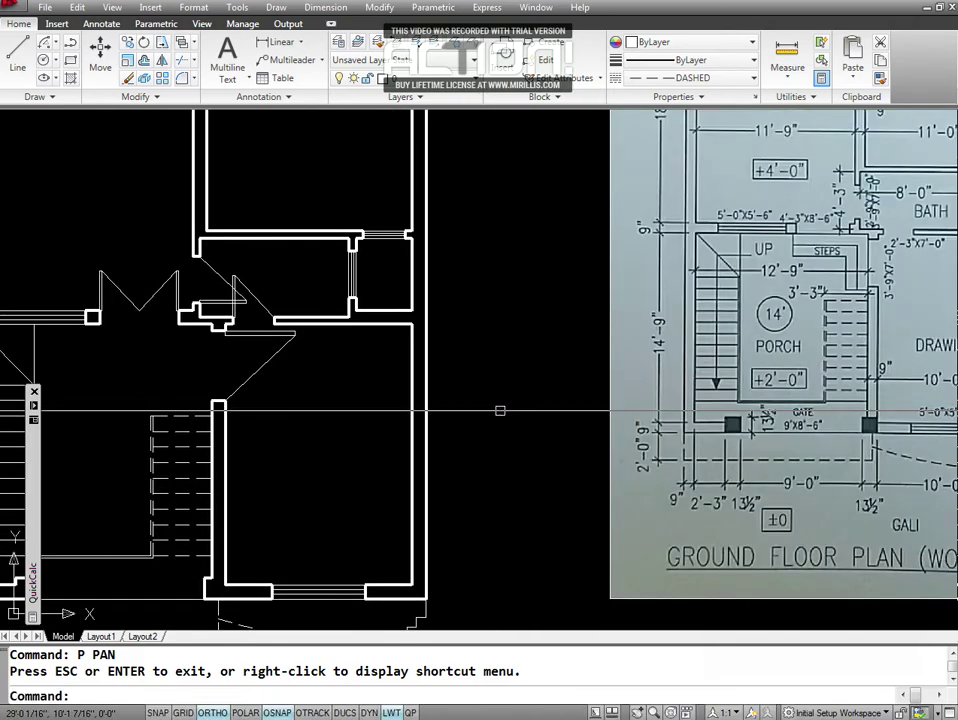
Pan to centre the whole plan, moving the reference image out of view.
type("P")
key("Return")
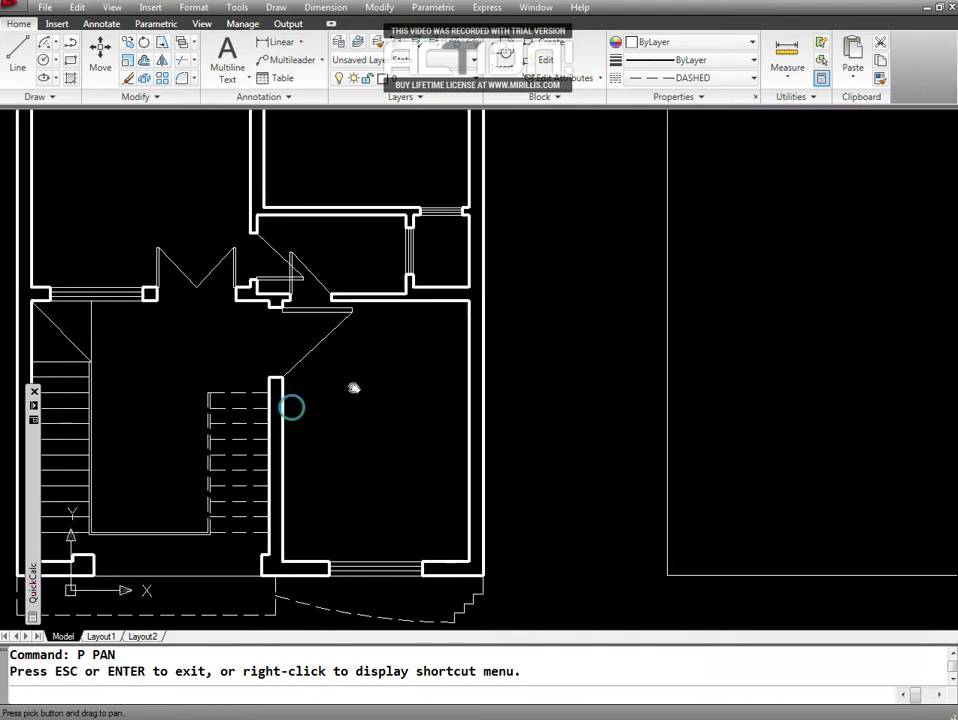
left_click_drag(281, 415, 289, 394)
key("Escape")
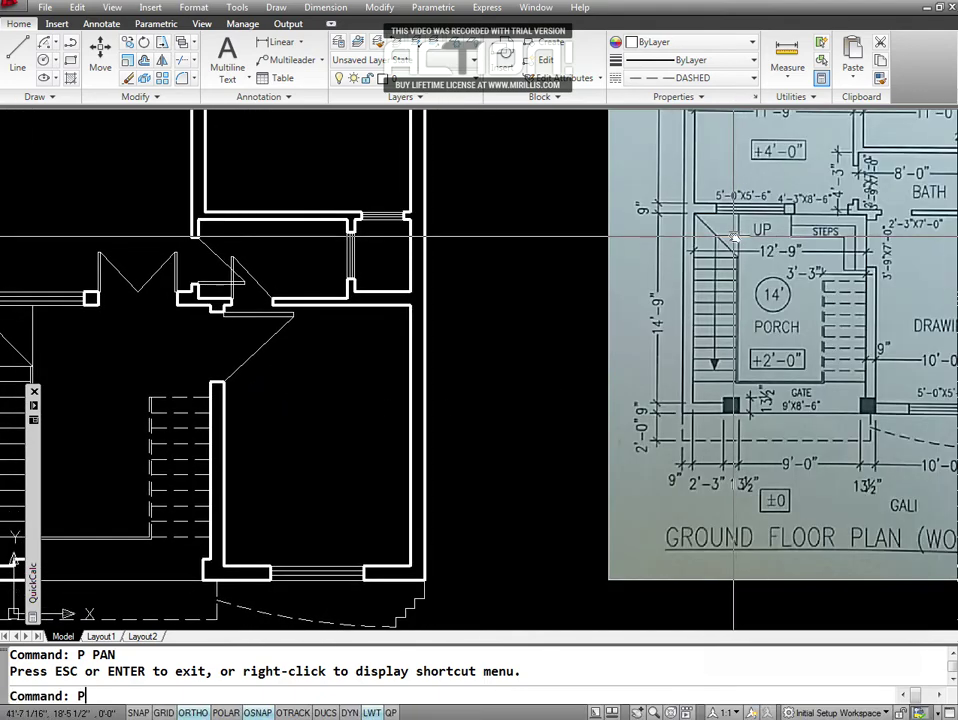
key("Return")
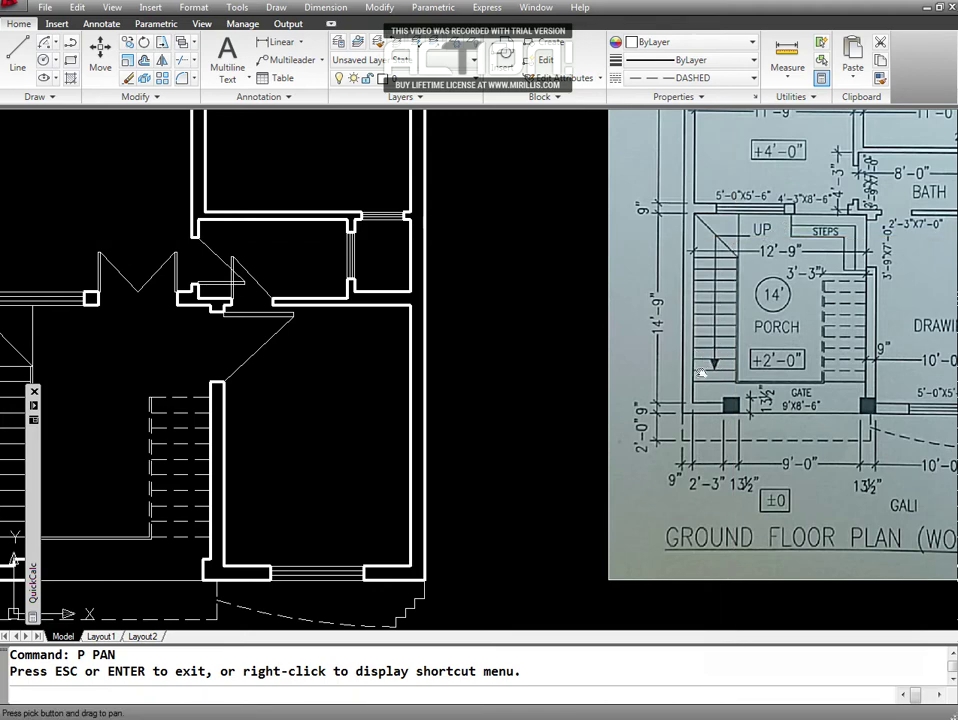
key("Escape")
type("P")
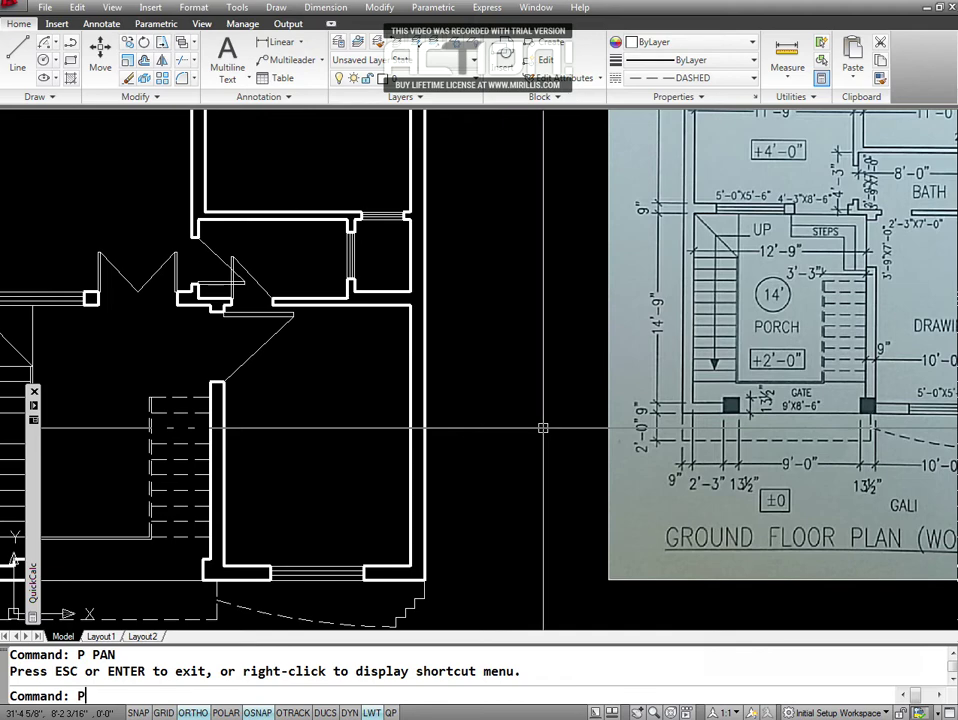
key("Return")
left_click_drag(357, 393, 712, 359)
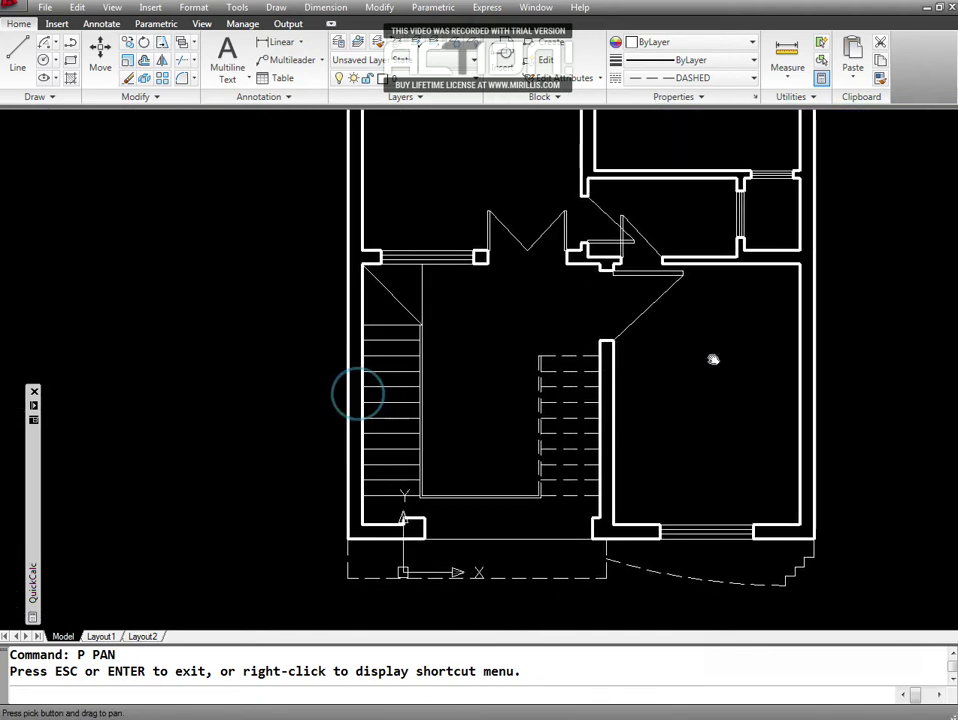
key("Escape")
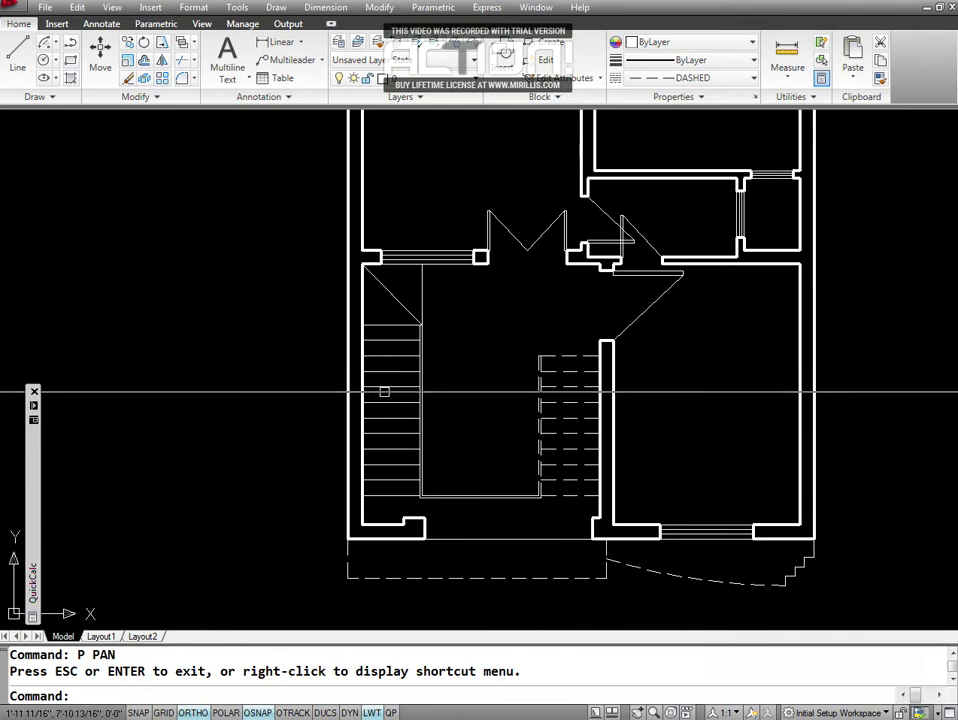
type("l")
key("Return")
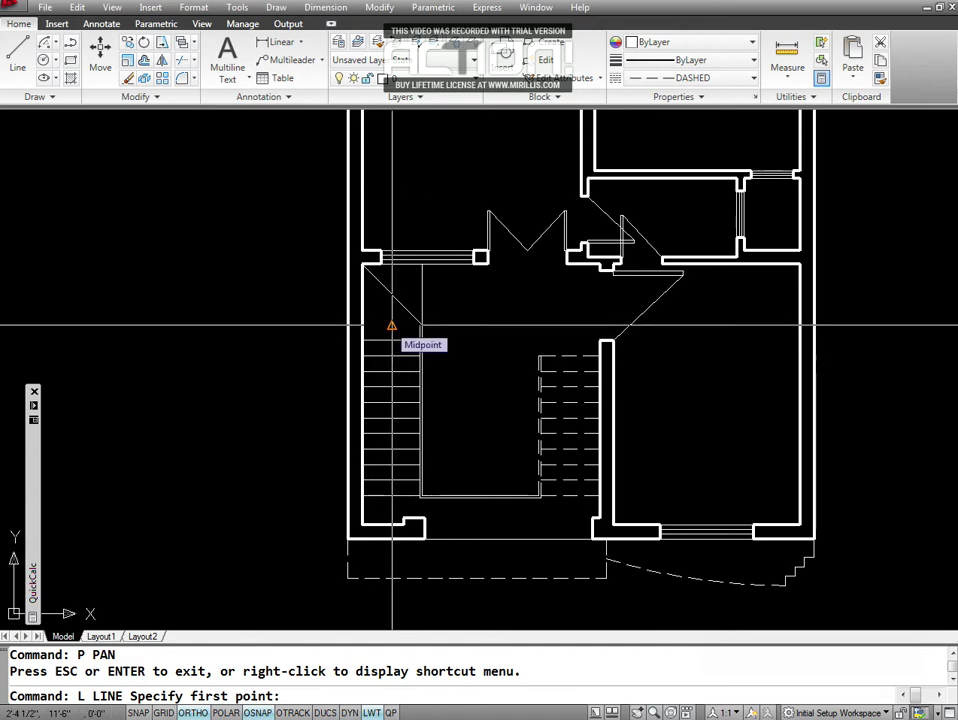
Draw a trial vertical line up the stair flight from its midpoint, then erase it with E.
left_click(391, 403)
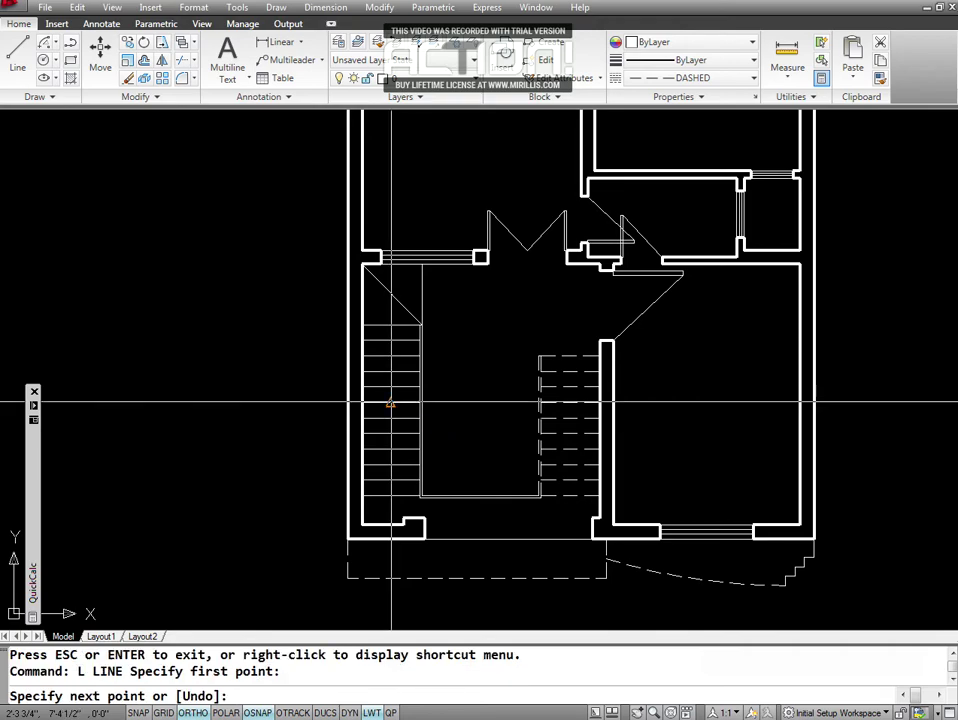
left_click(391, 276)
key("Escape")
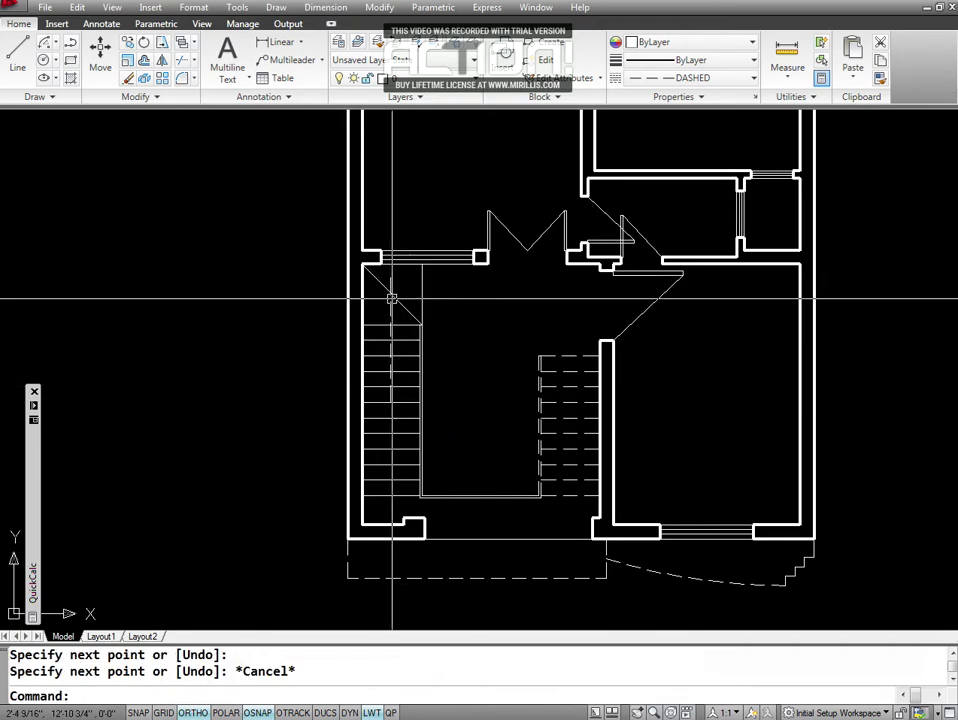
type("e")
key("Return")
left_click(390, 309)
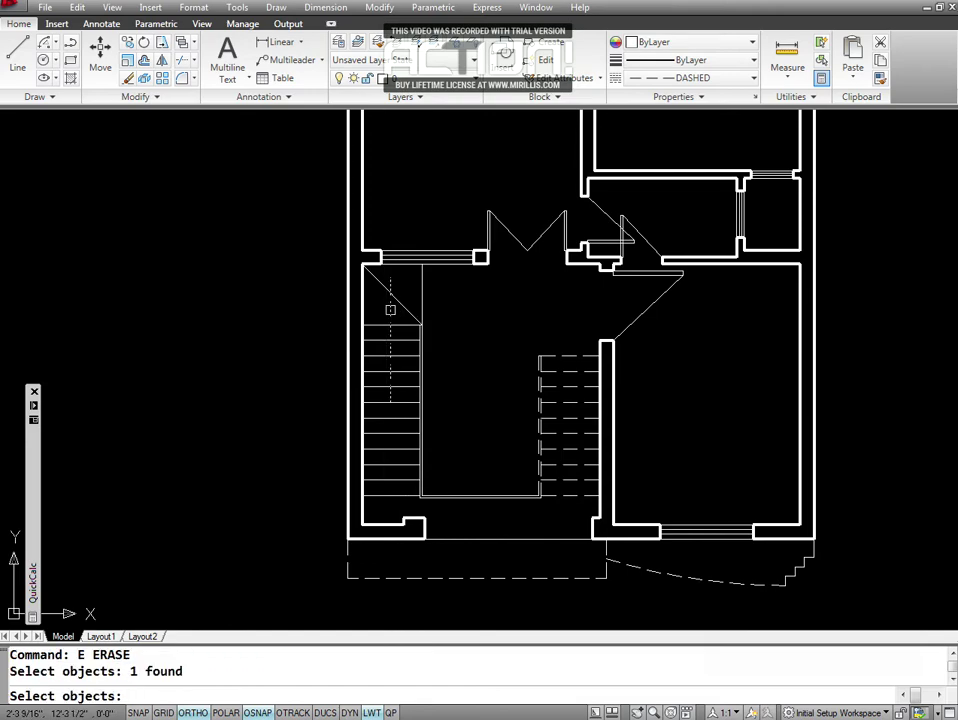
key("Return")
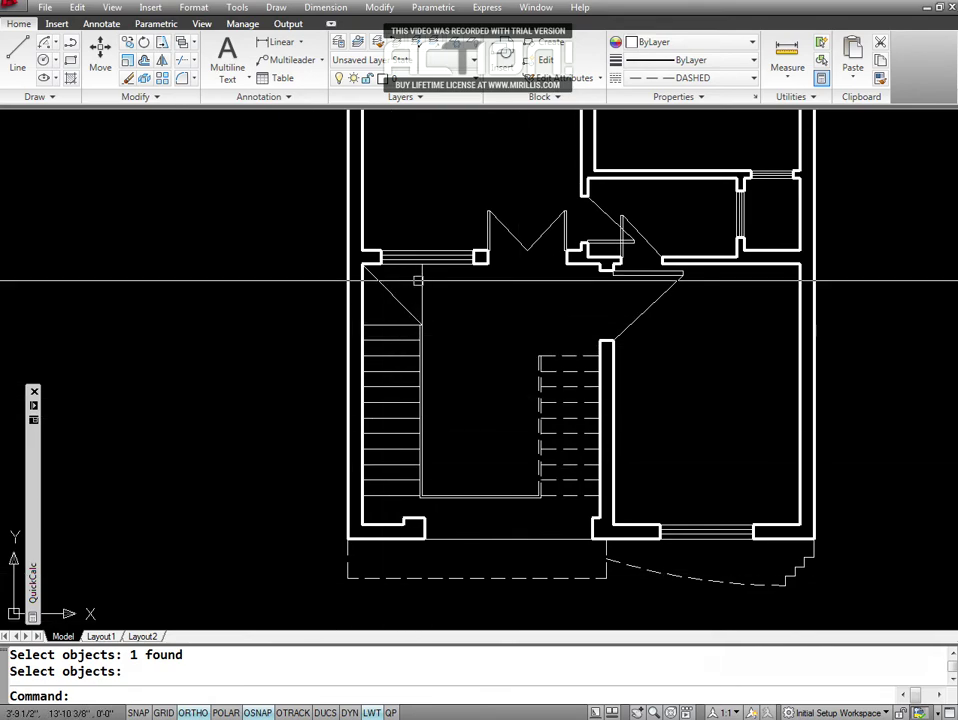
left_click(476, 80)
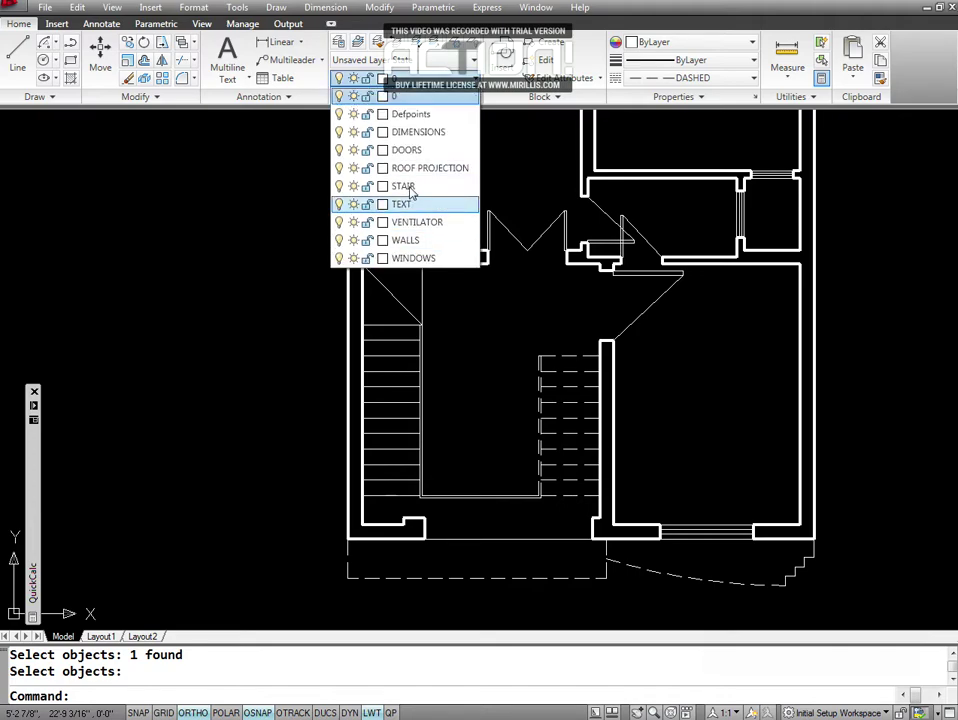
Make STAIR the current layer and draw a vertical line up the stair flight.
left_click(410, 187)
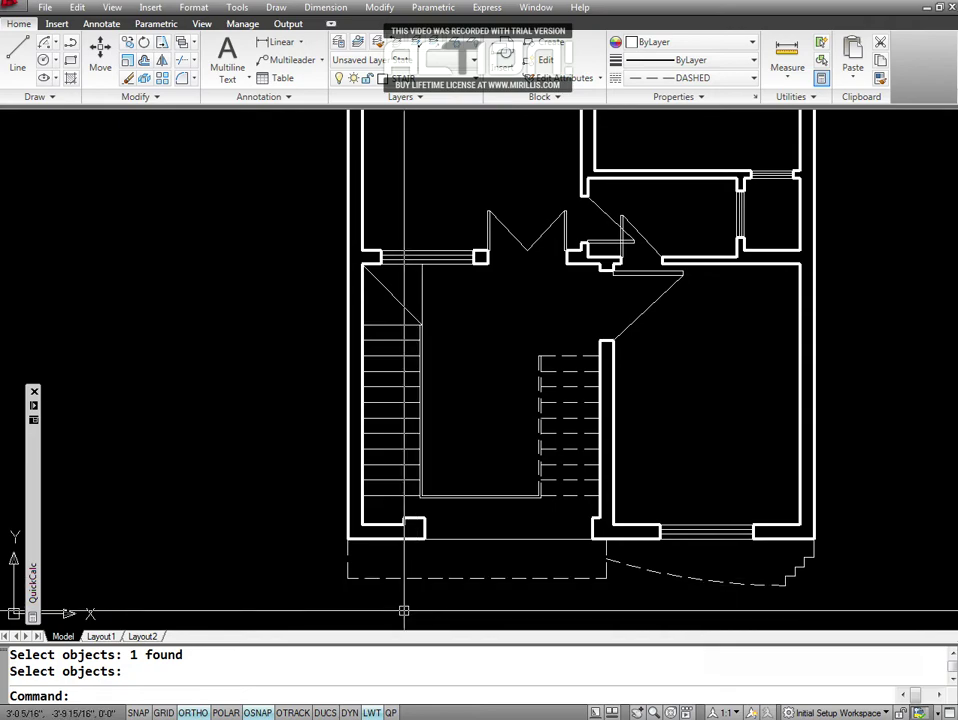
left_click(475, 696)
type("L")
key("Return")
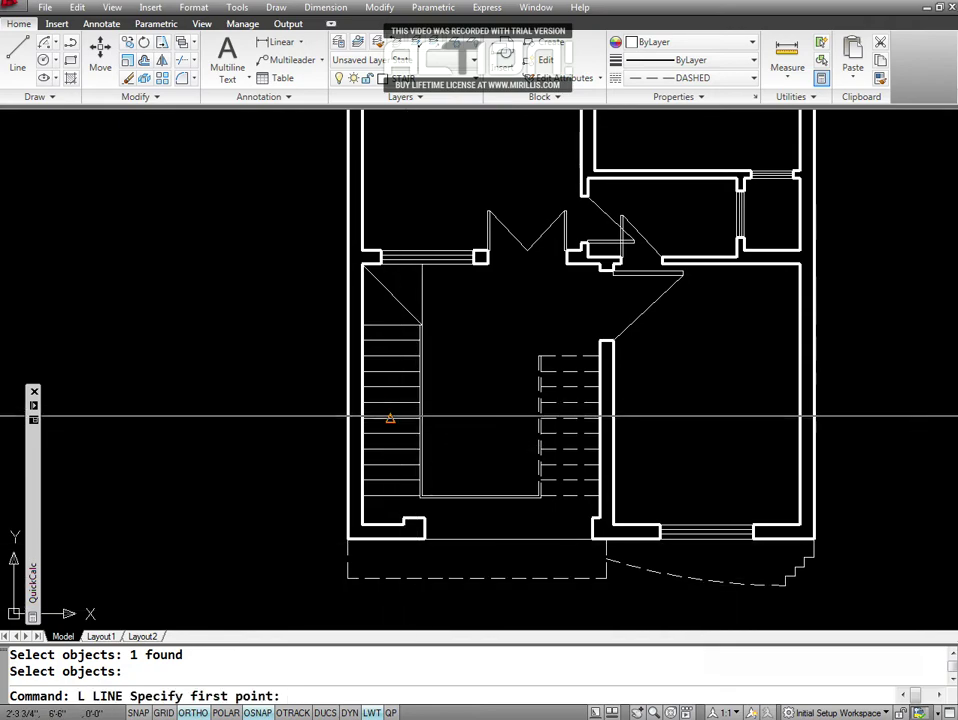
left_click(390, 403)
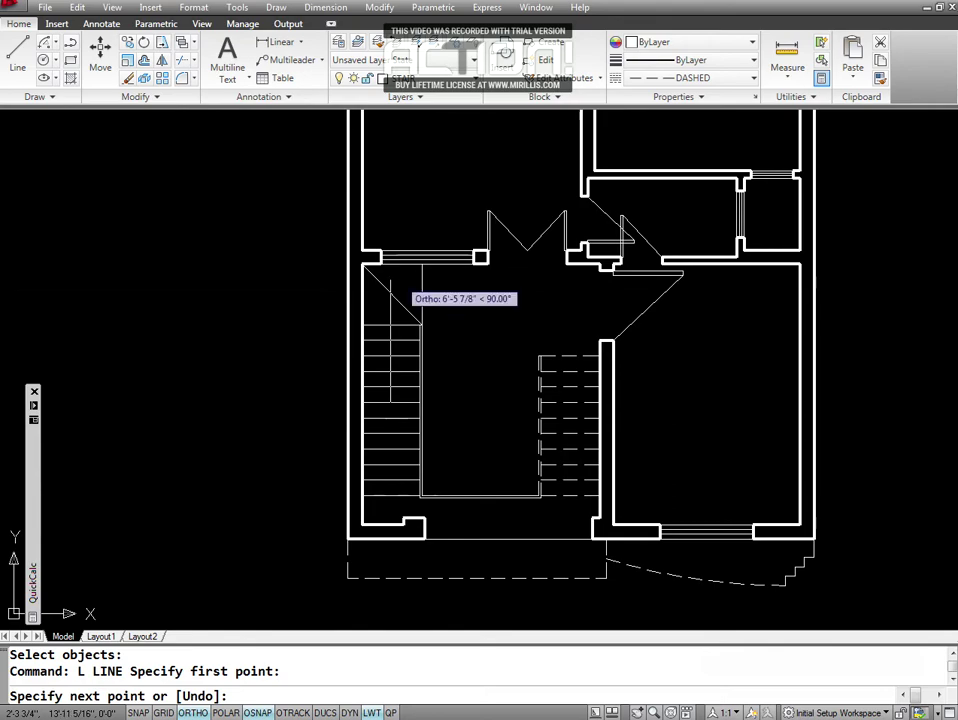
left_click(391, 266)
key("Escape")
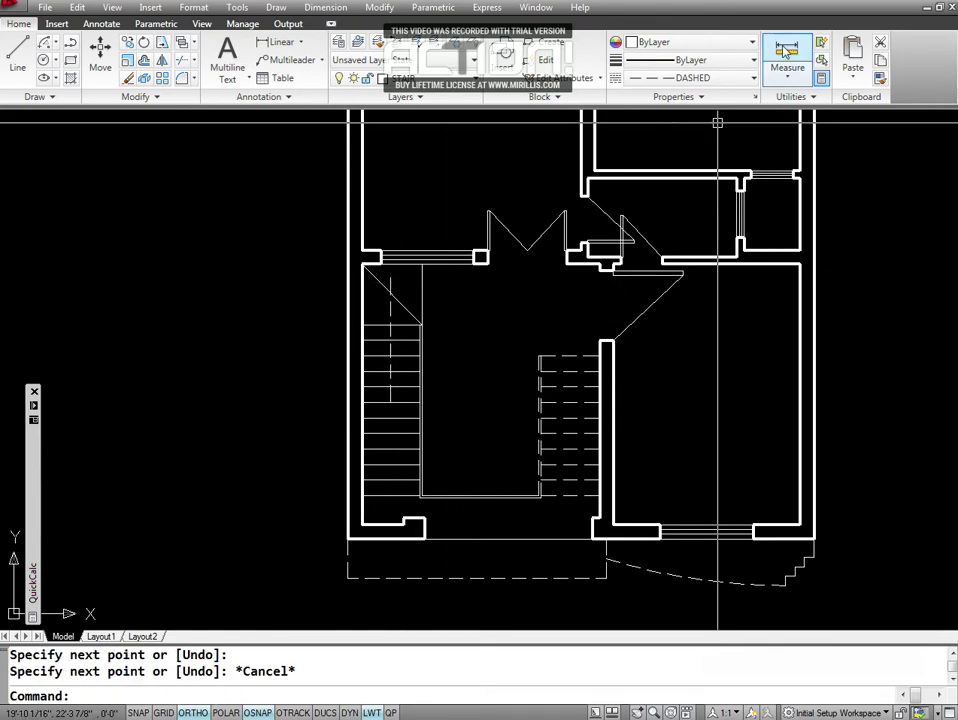
Set the current linetype to ByLayer and erase the dashed stair line.
left_click(754, 79)
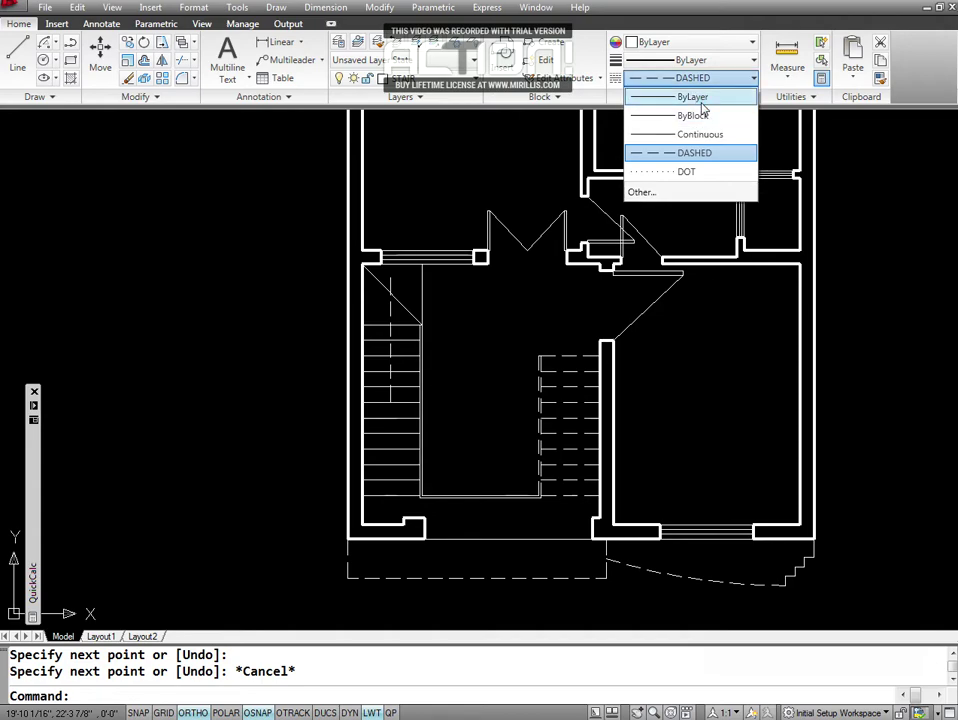
left_click(700, 98)
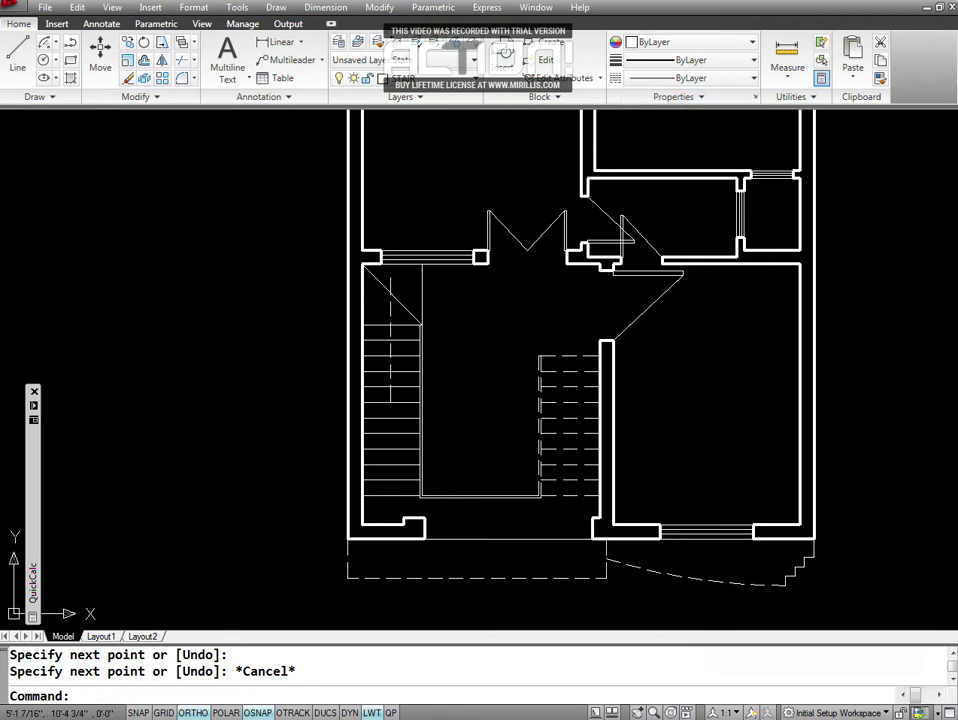
type("e")
key("Return")
left_click(391, 314)
key("Return")
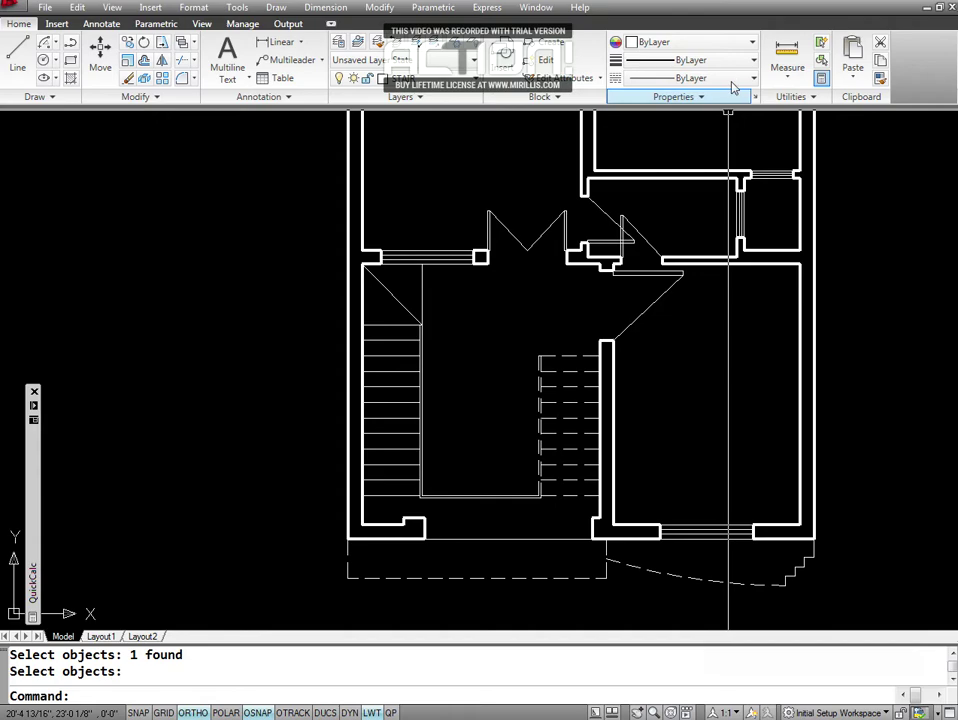
type("l")
key("Return")
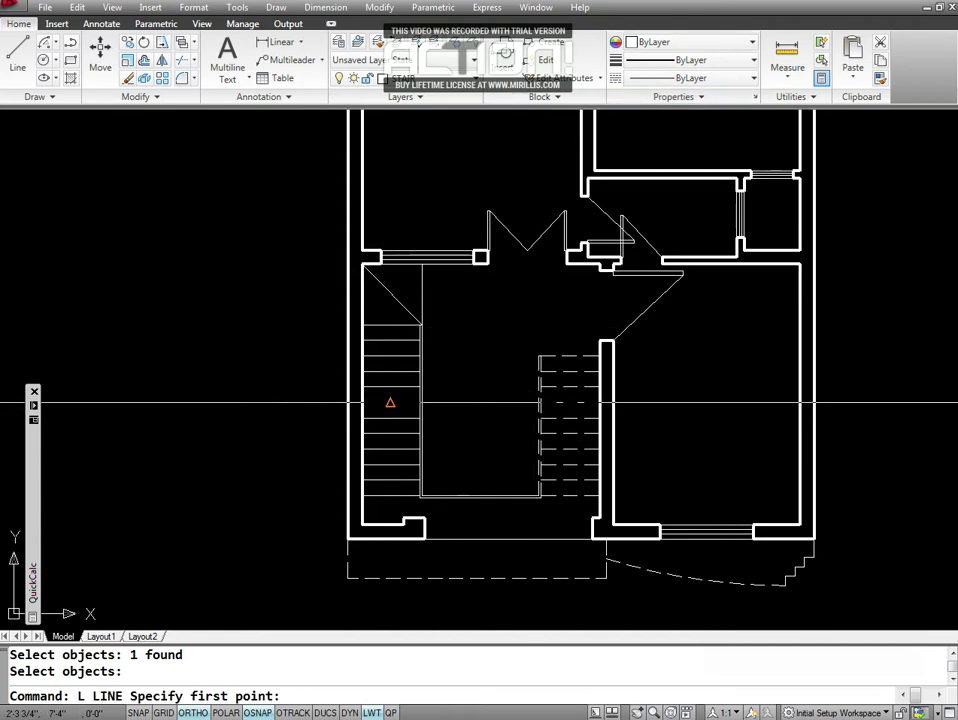
Draw a short horizontal line to the right from the top corner of the left stair.
left_click(390, 396)
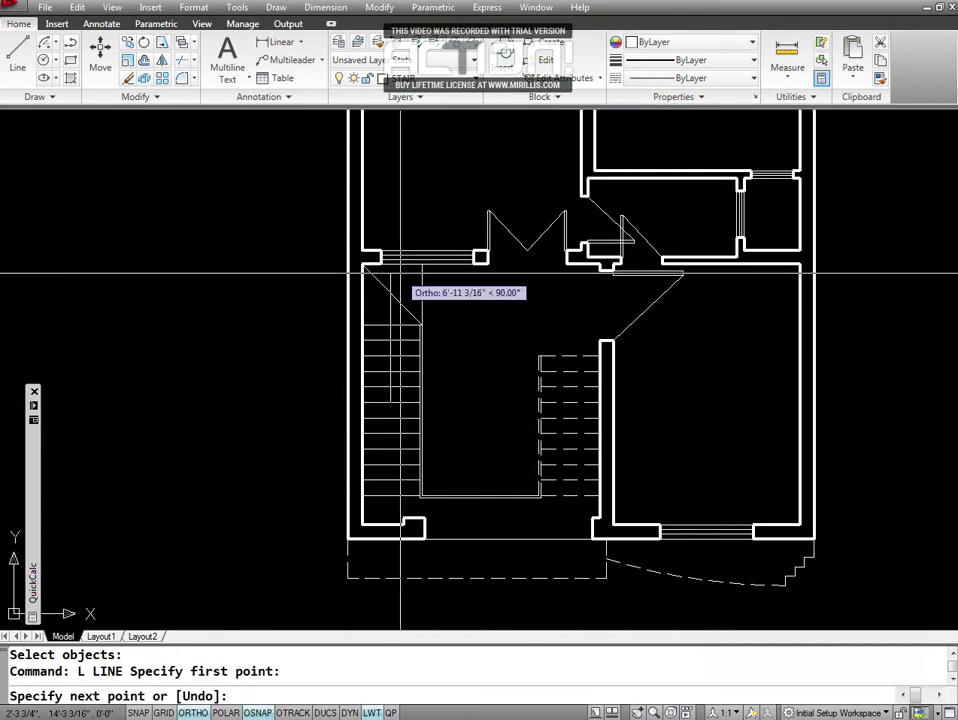
left_click(390, 276)
key("Escape")
key("Return")
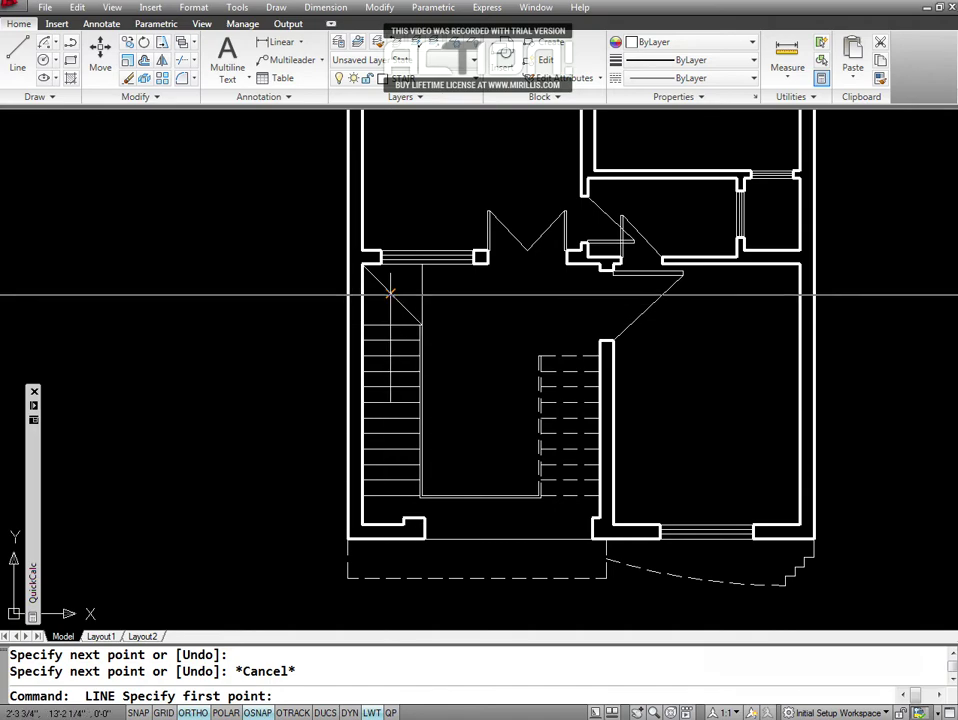
left_click(390, 292)
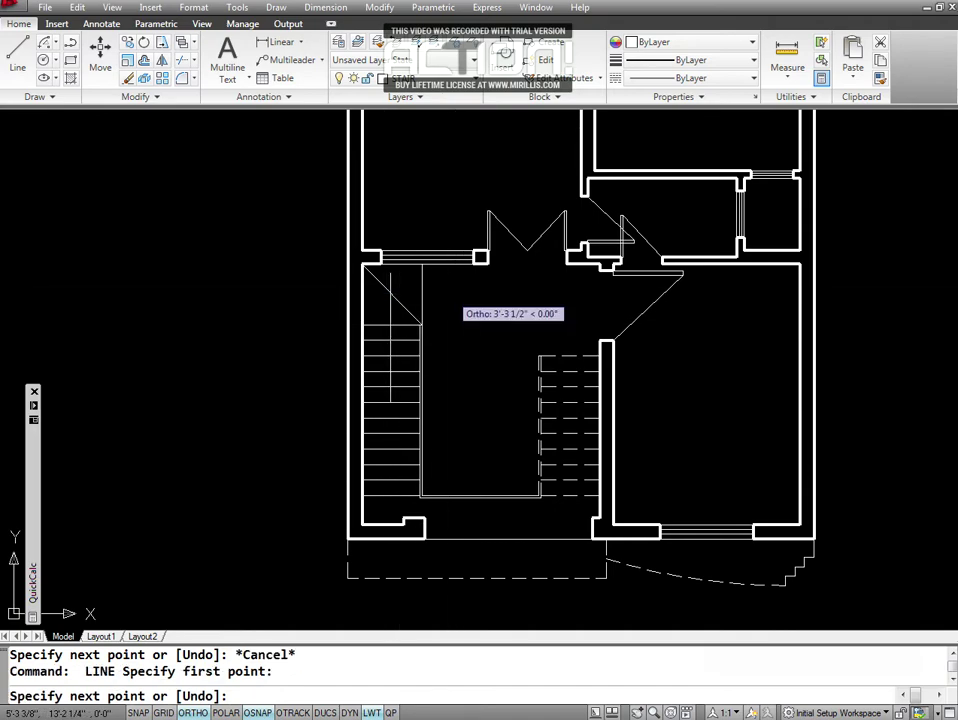
left_click(421, 294)
key("Return")
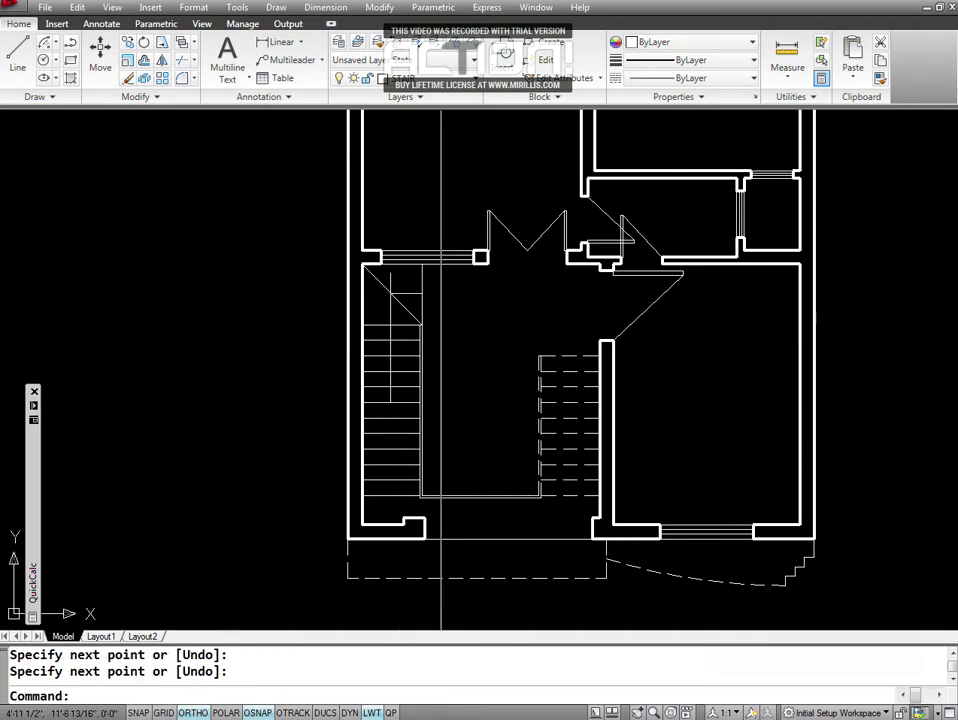
Grip-stretch the short horizontal line's right end to lengthen it by 10.
left_click(406, 293)
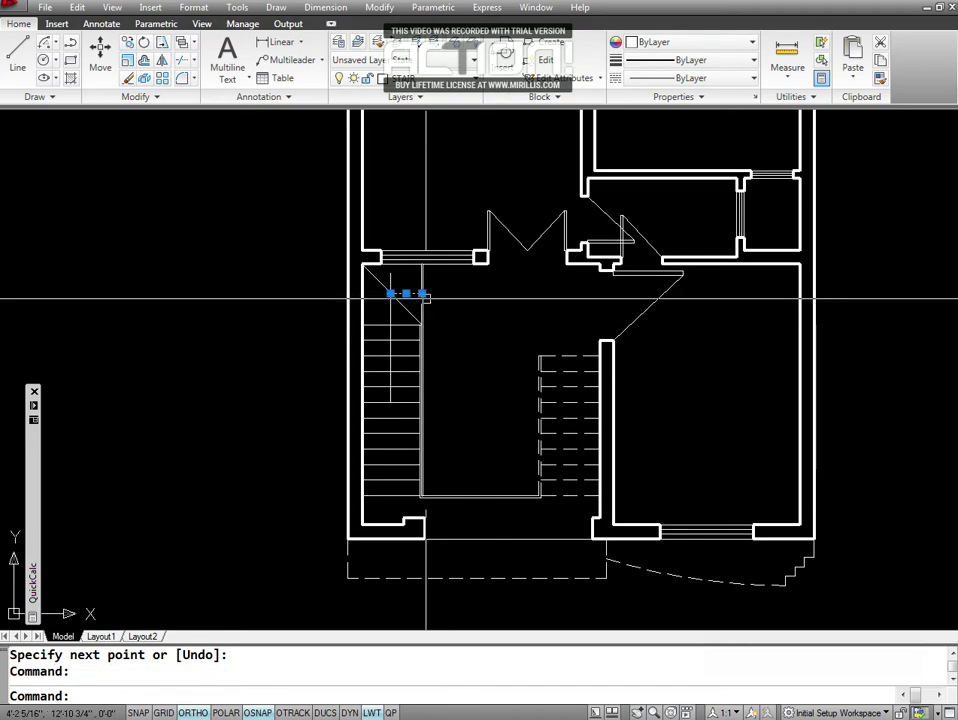
left_click(421, 293)
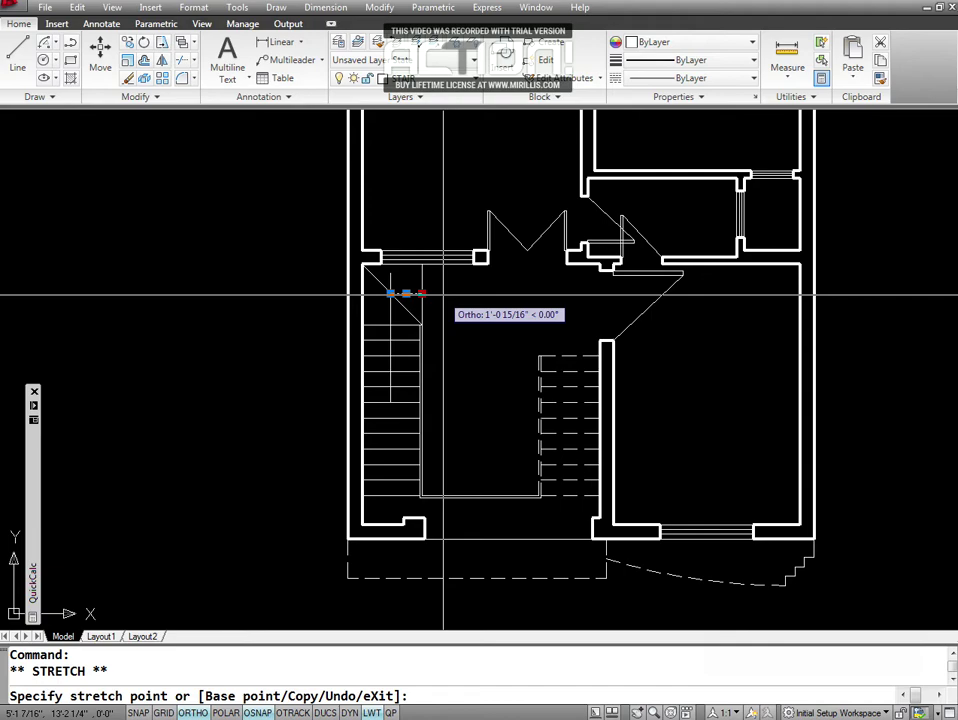
type("10")
key("Return")
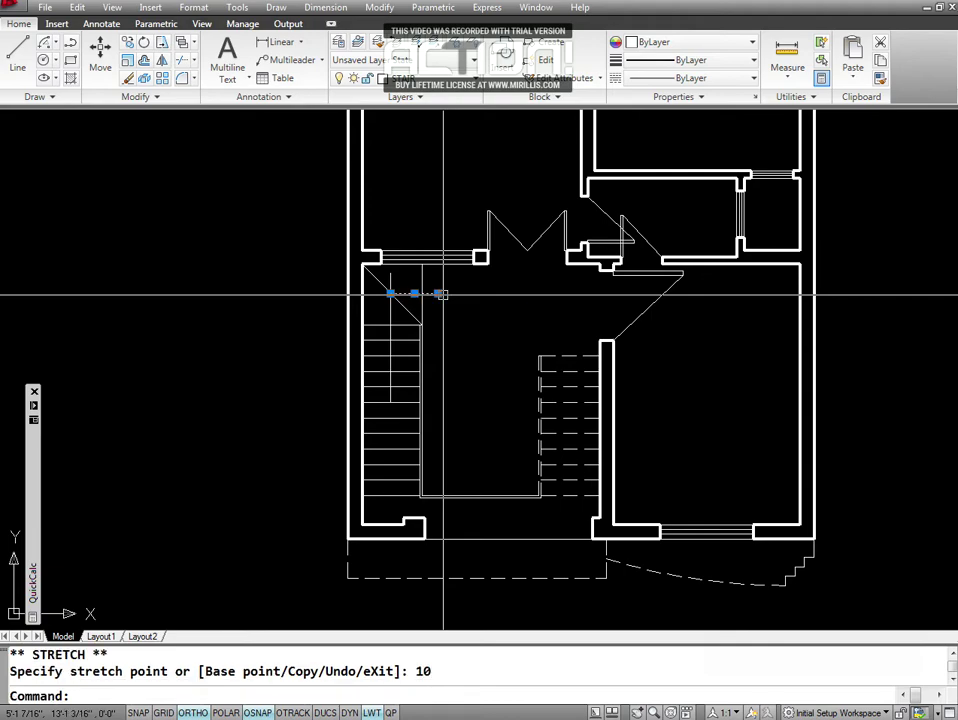
key("Escape")
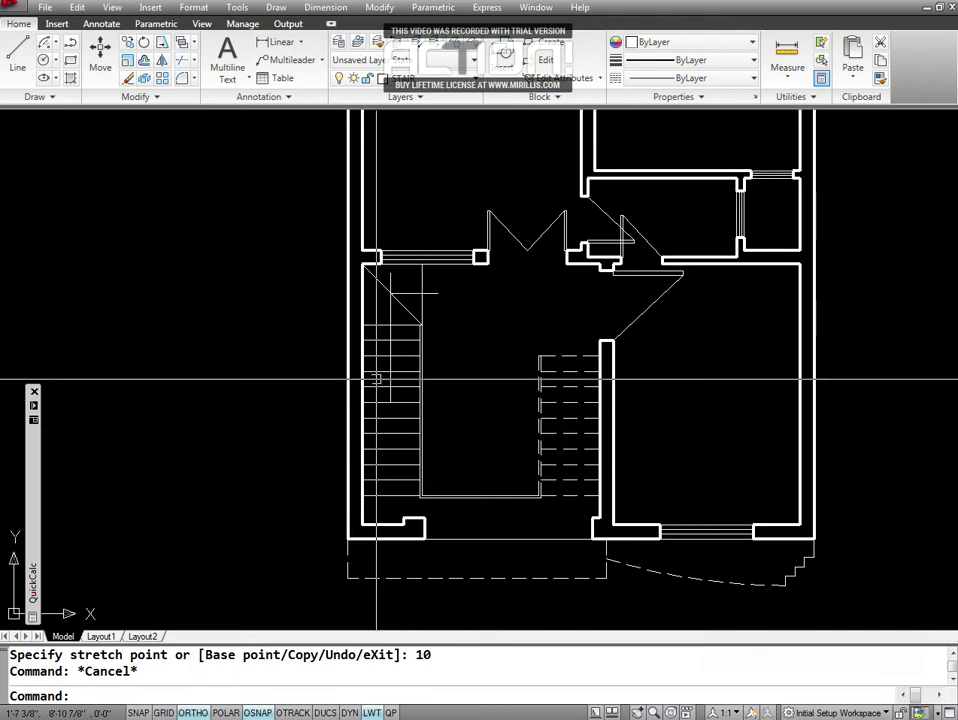
Extend the vertical stair line's bottom endpoint down to the lower snap point.
left_click(384, 407)
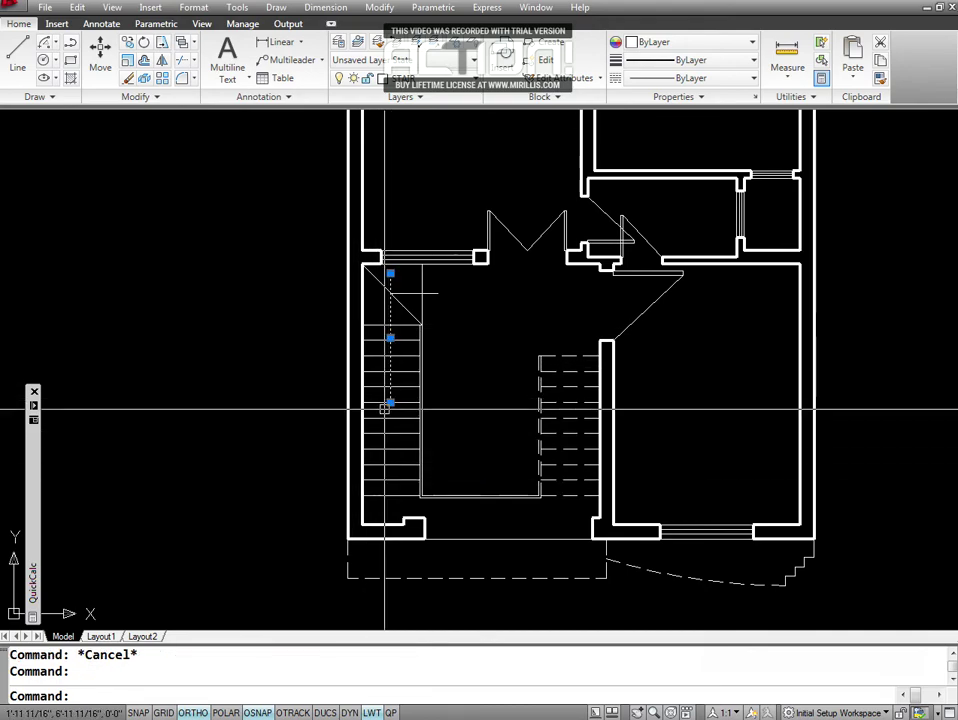
left_click(390, 402)
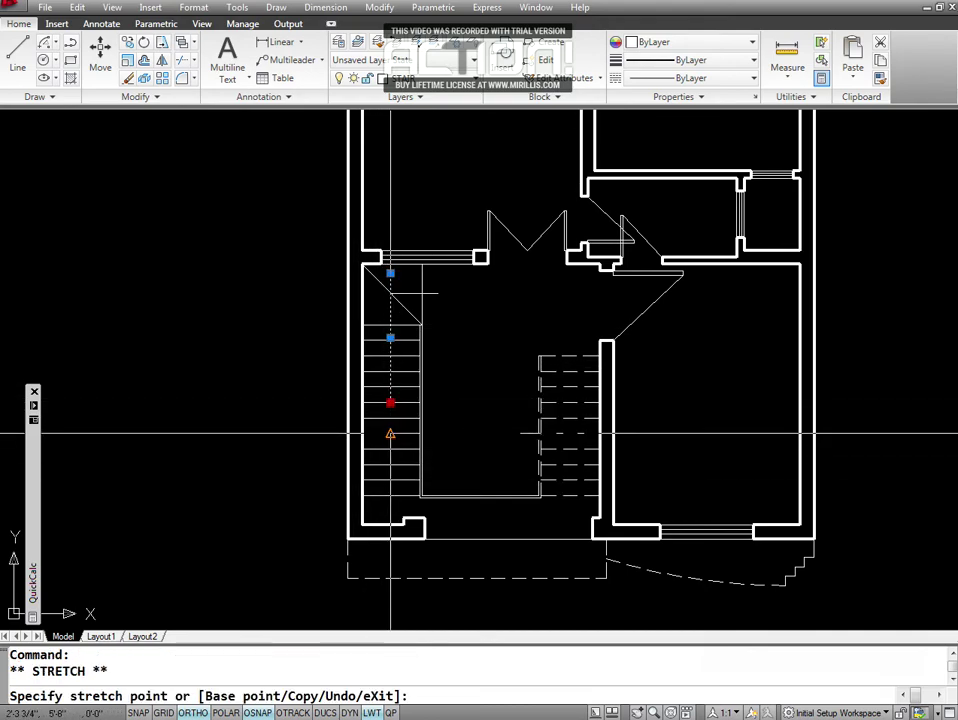
left_click(390, 434)
key("Escape")
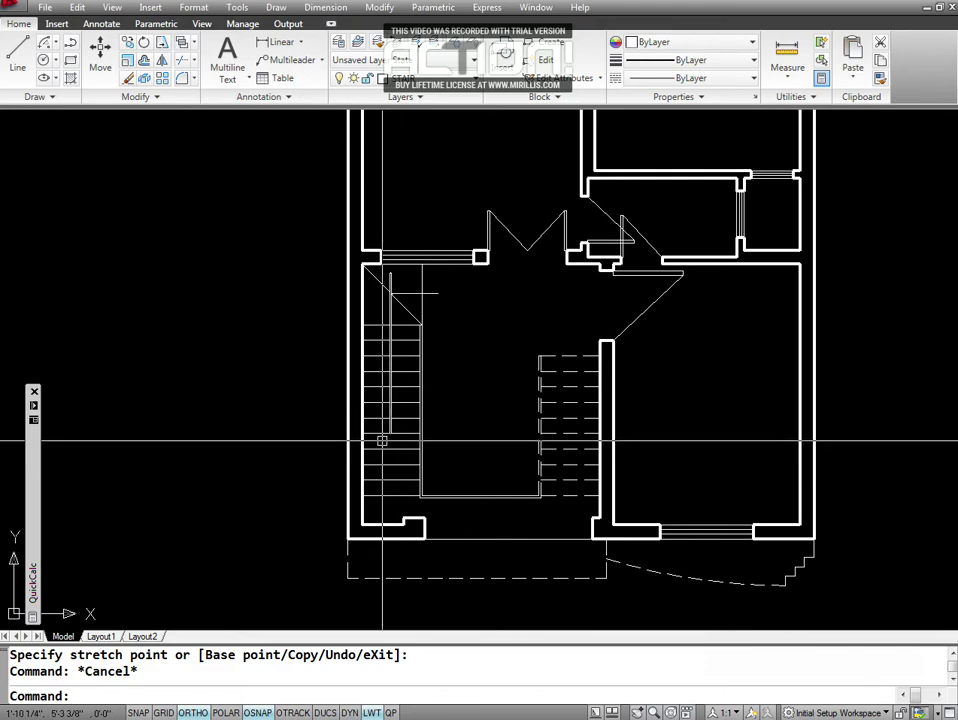
key("Escape")
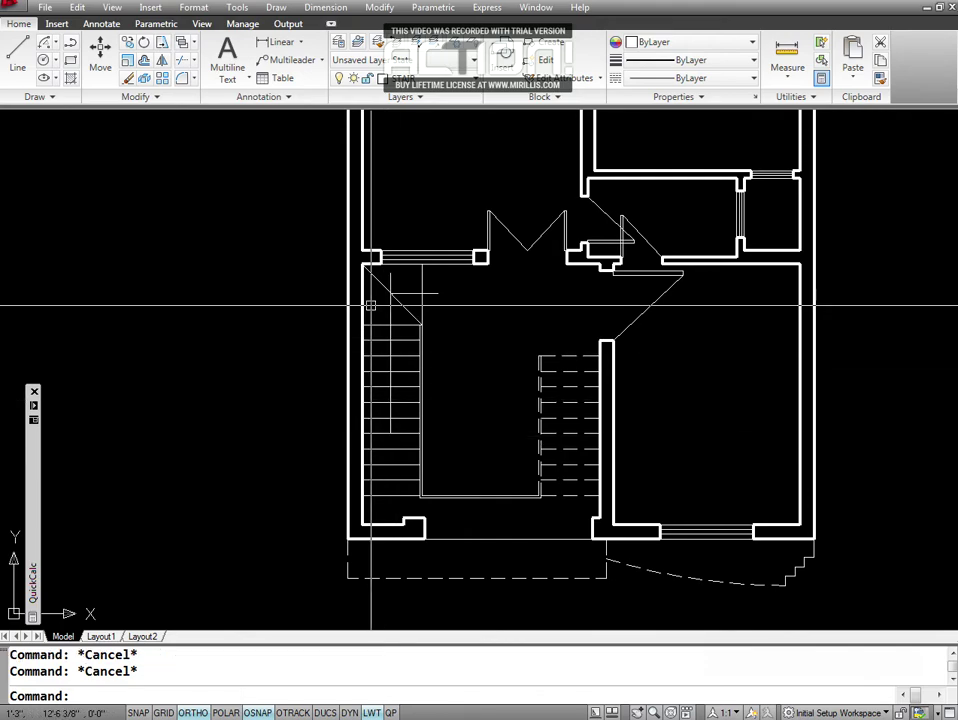
Fillet the short horizontal line with the vertical stair line using the F command.
type("f")
key("Return")
key("Return")
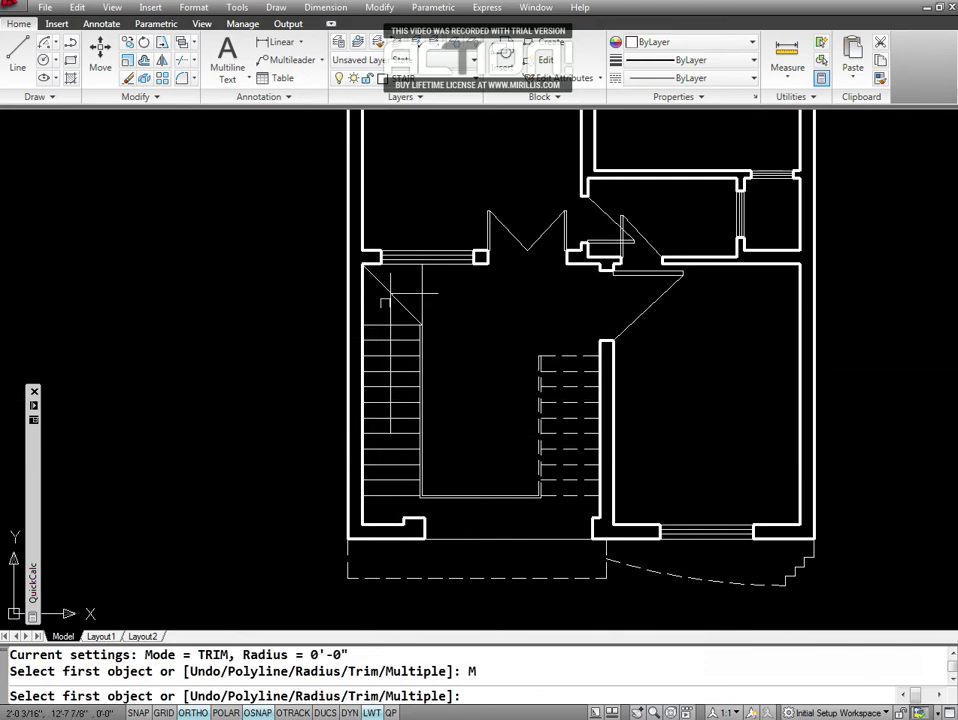
left_click(391, 298)
left_click(409, 292)
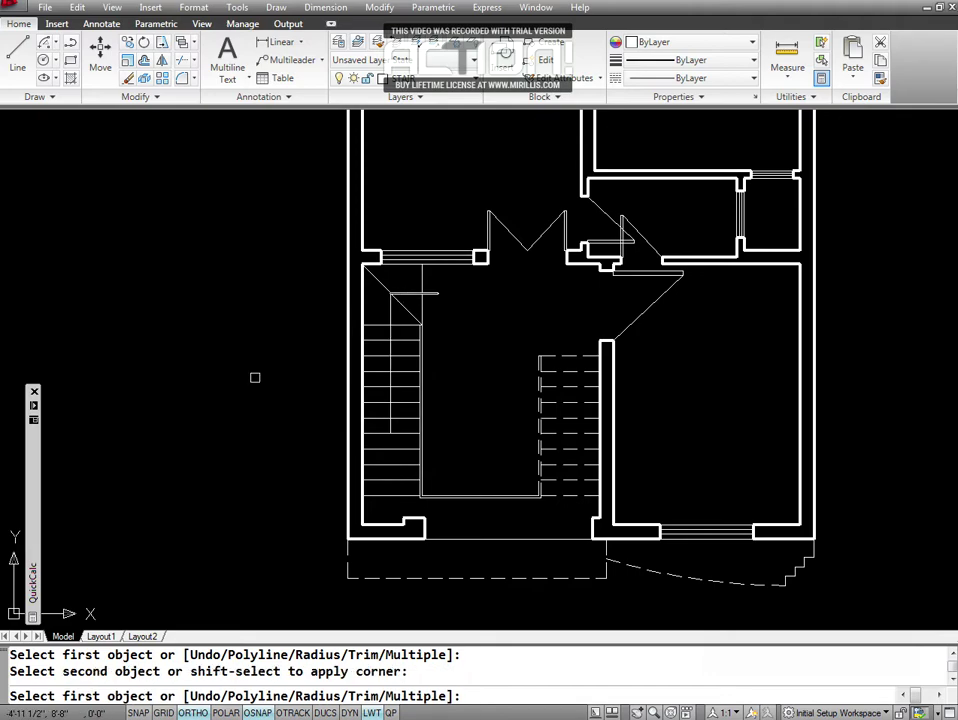
key("Escape")
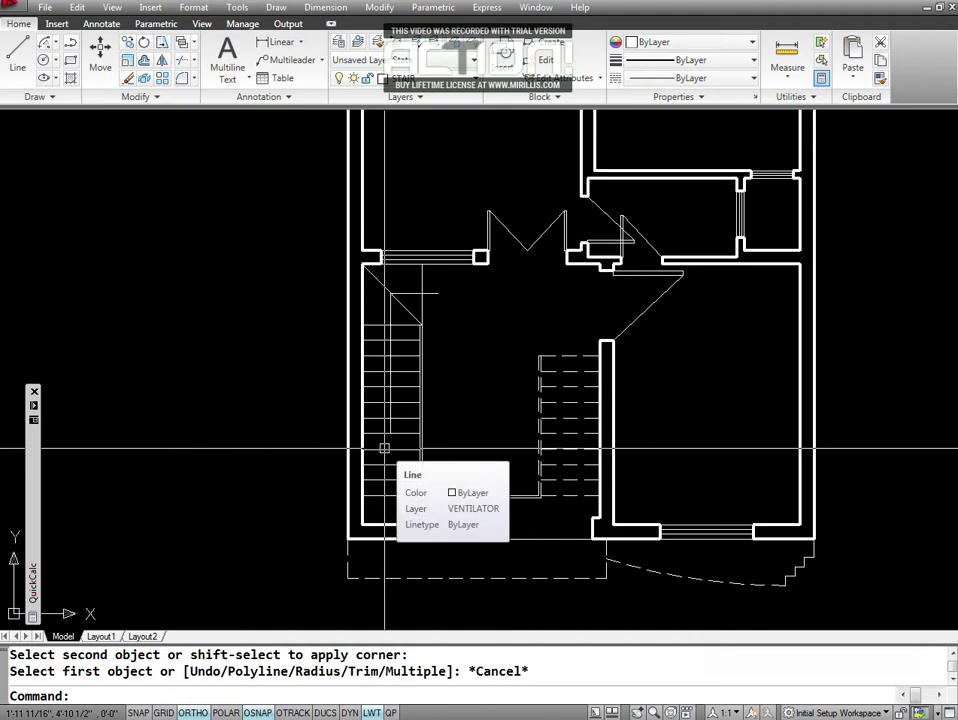
key("Escape")
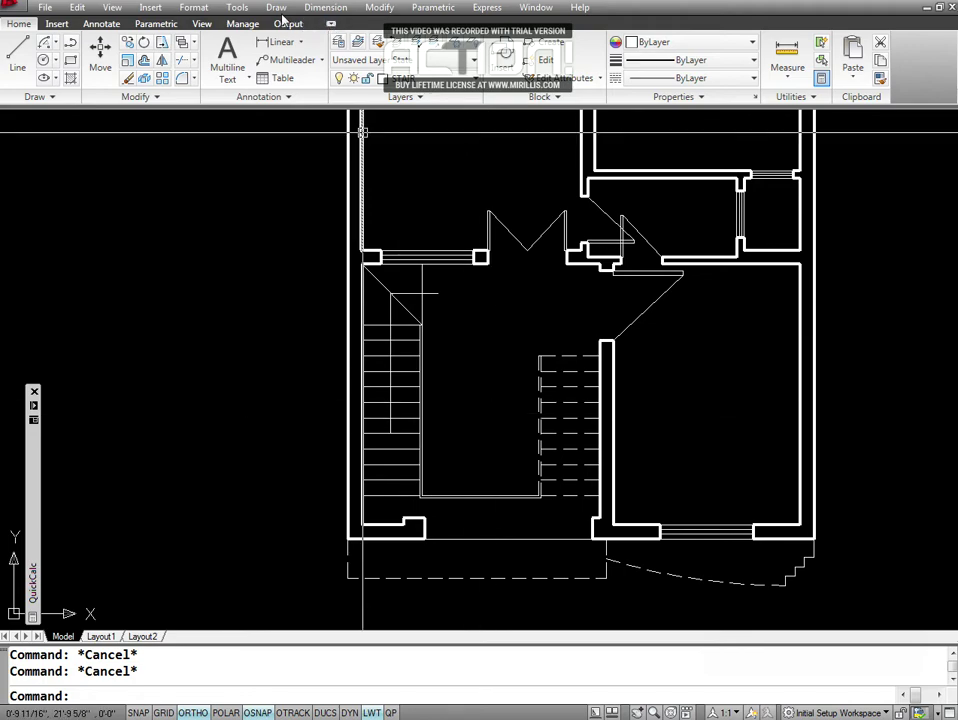
Draw a downward polyline arrowhead at the stair line's lower end, tapering from width 8 to 0.
left_click(281, 10)
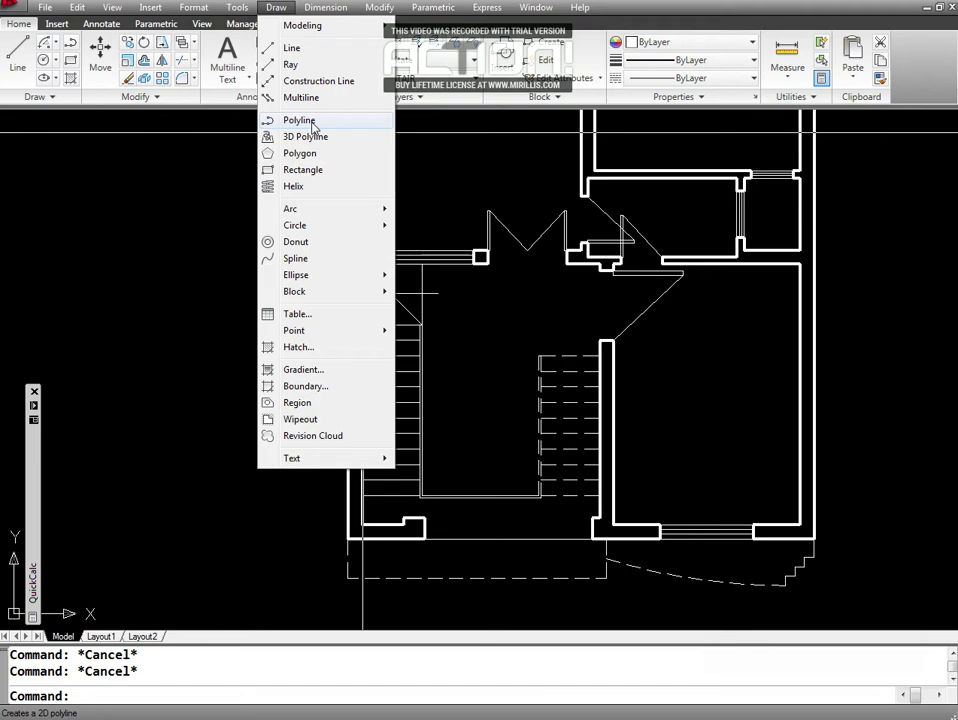
key("Escape")
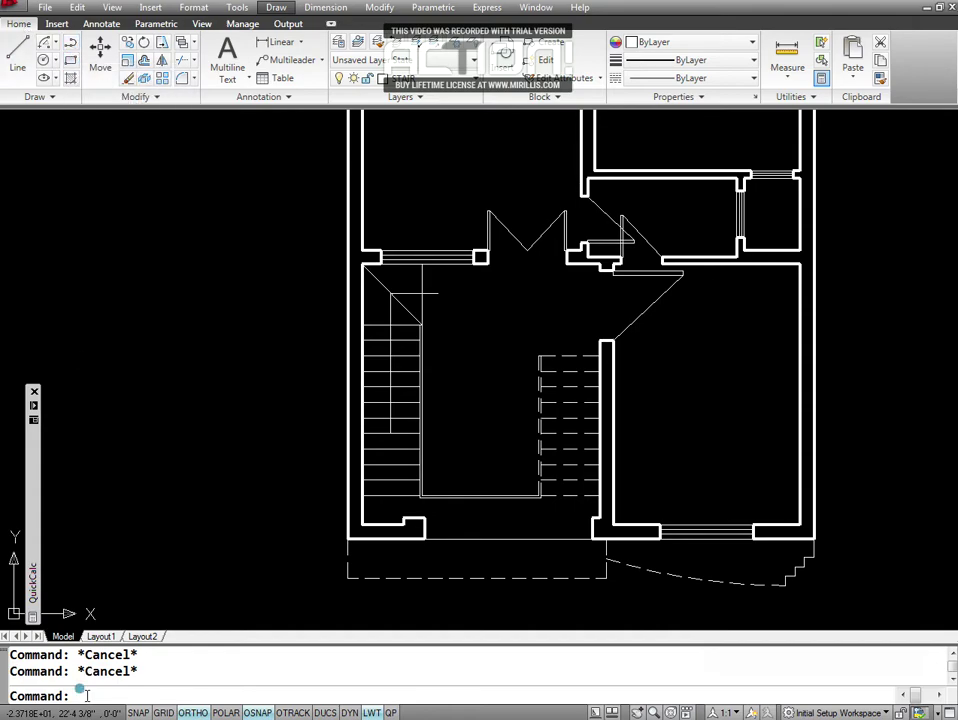
type("PL")
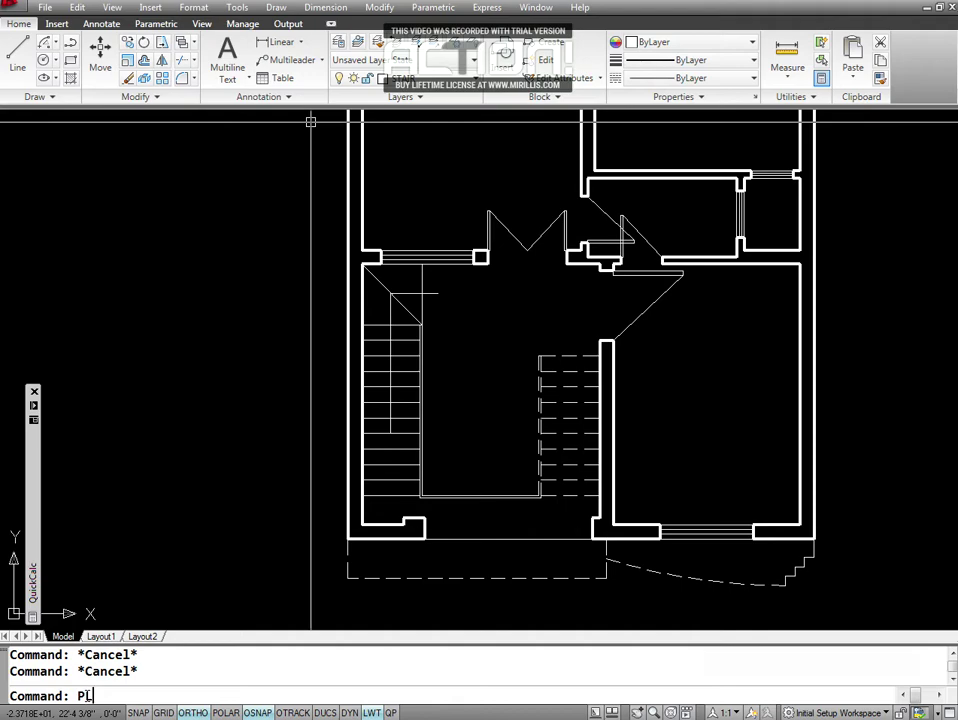
key("Return")
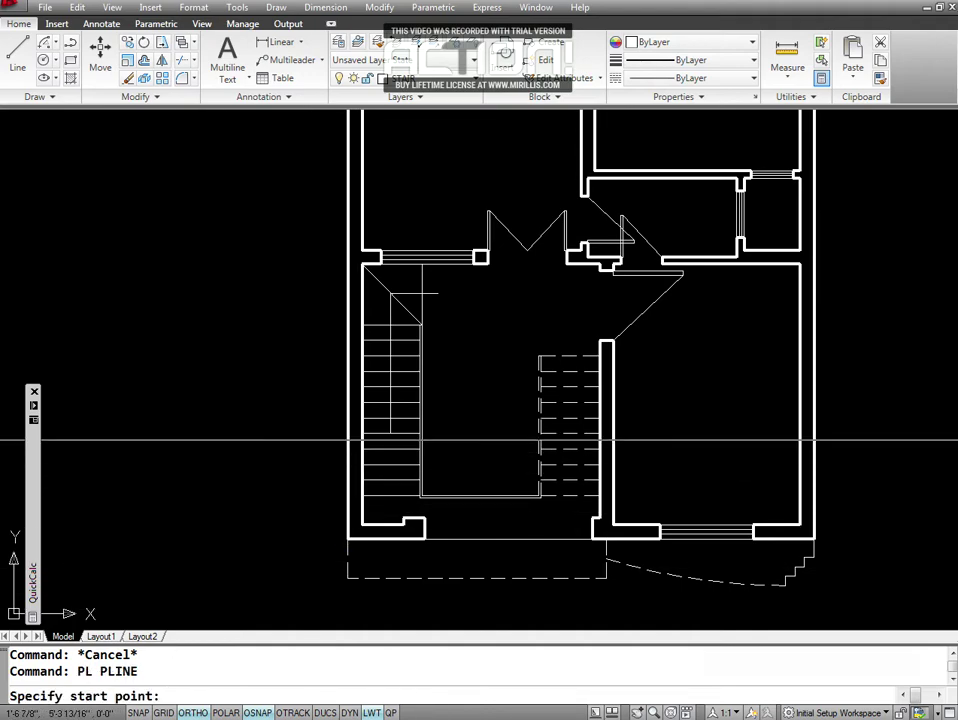
left_click(390, 433)
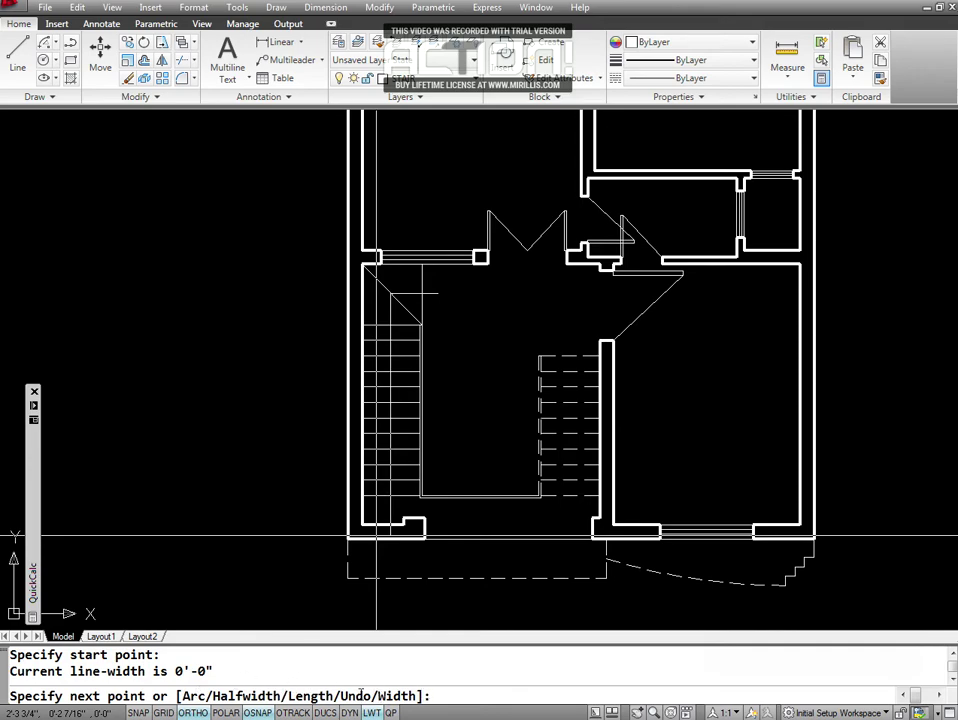
type("W")
key("Return")
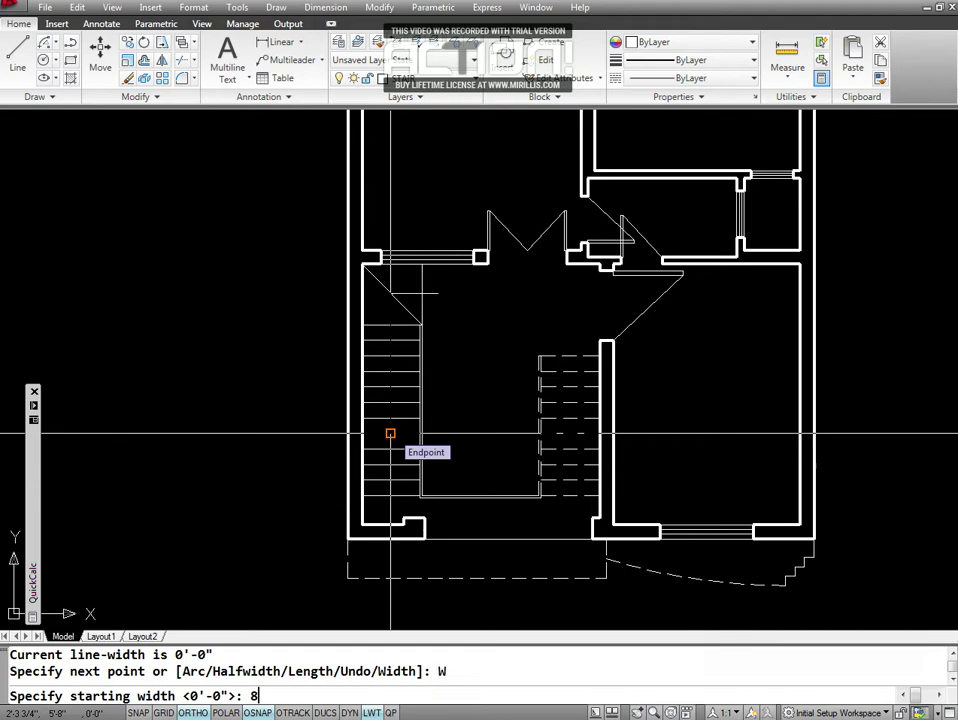
key("Return")
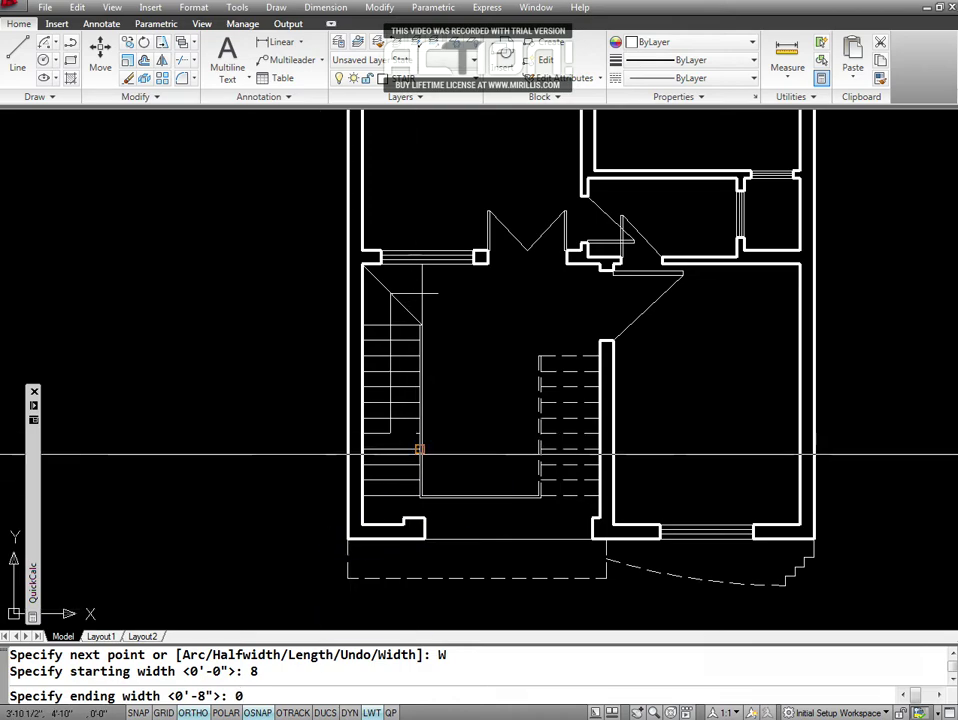
key("Return")
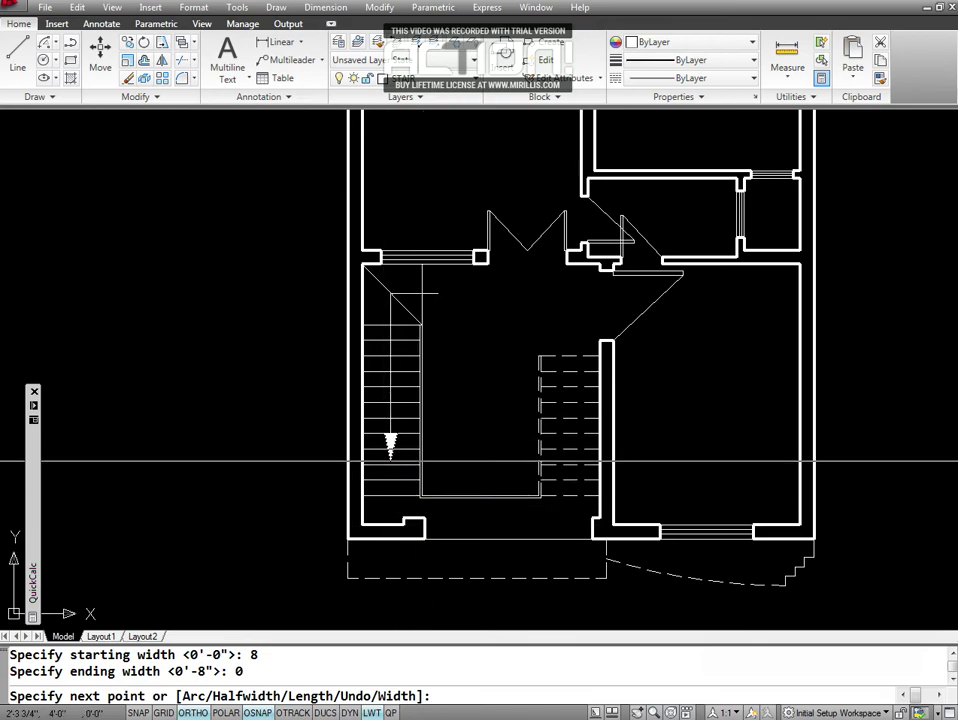
mouse_move(390, 446)
left_click(390, 446)
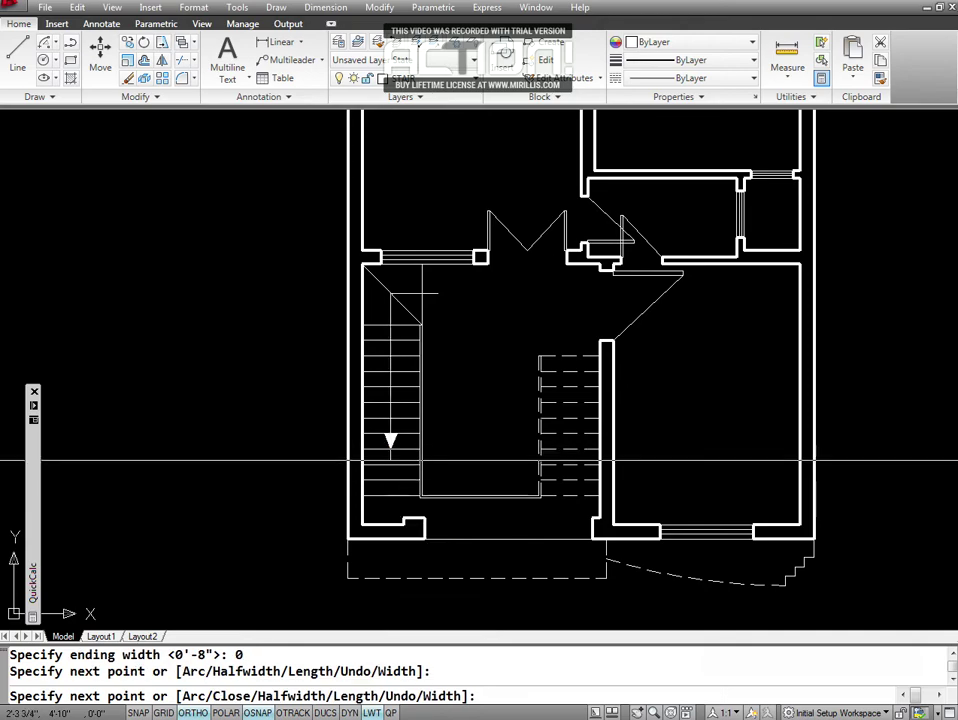
key("Return")
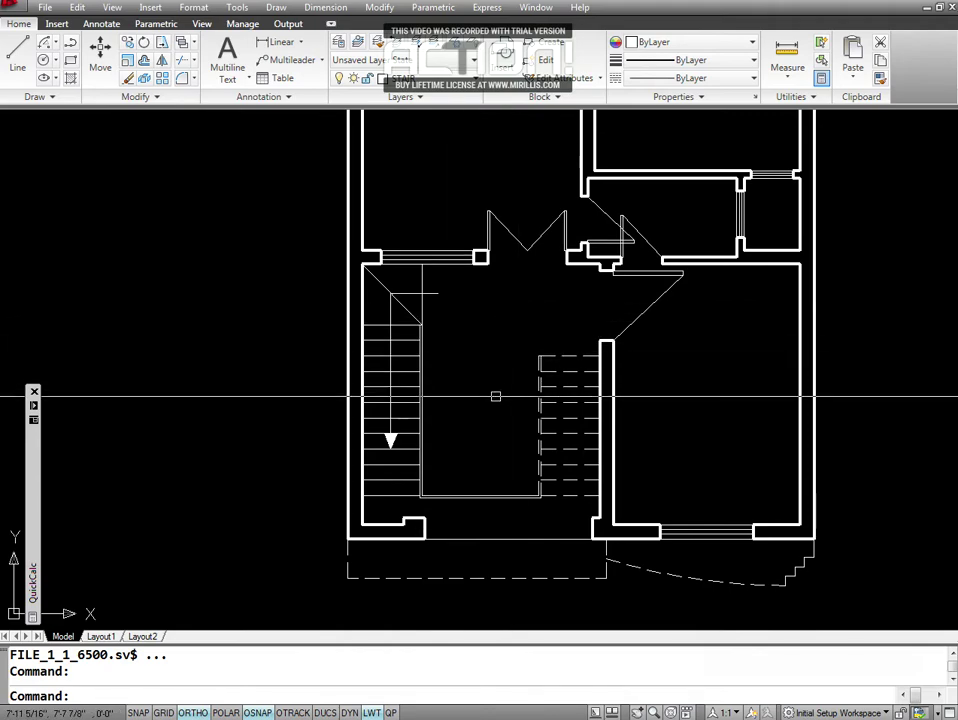
Pan over to inspect the scanned reference plan's rooms, then back to the whole drawn floor plan.
type("P")
key("Return")
left_click_drag(777, 352, 295, 365)
left_click_drag(787, 383, 736, 515)
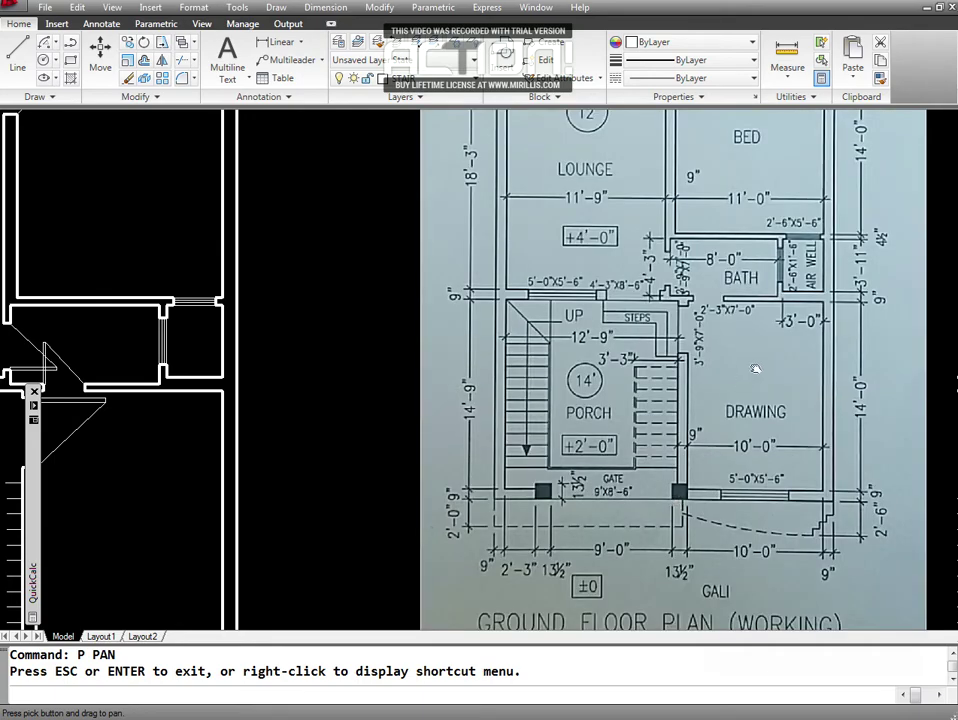
left_click_drag(755, 369, 686, 496)
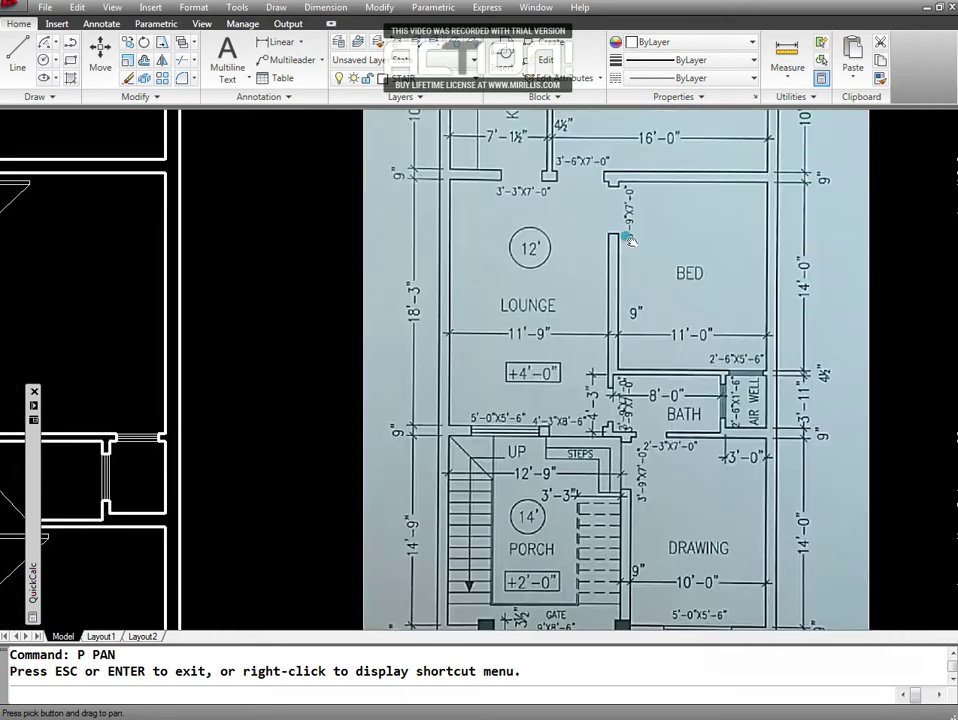
mouse_move(630, 240)
left_mouse_down()
mouse_move(526, 372)
mouse_move(556, 545)
left_mouse_up()
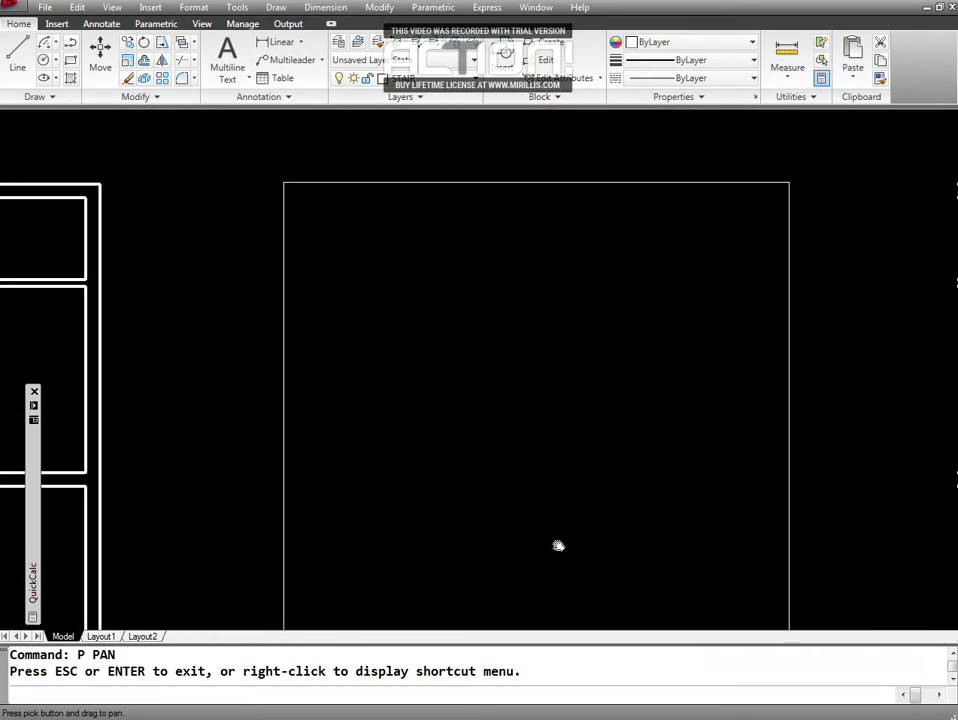
mouse_move(516, 439)
left_mouse_down()
mouse_move(515, 421)
mouse_move(567, 372)
left_mouse_up()
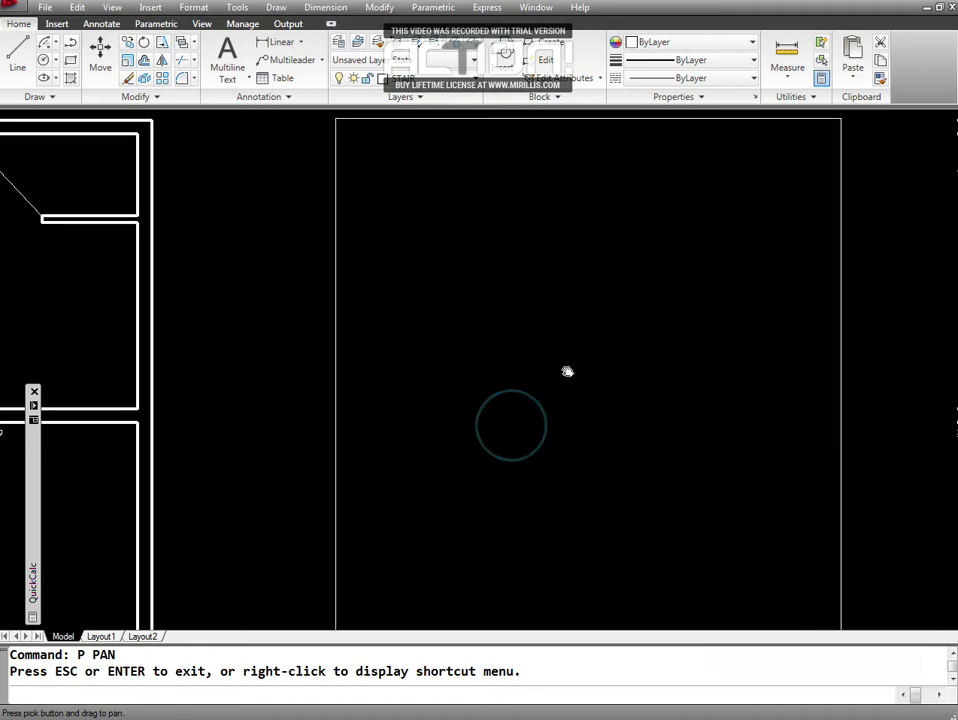
mouse_move(586, 456)
left_mouse_down()
mouse_move(646, 342)
mouse_move(667, 218)
left_mouse_up()
left_click_drag(638, 456, 641, 295)
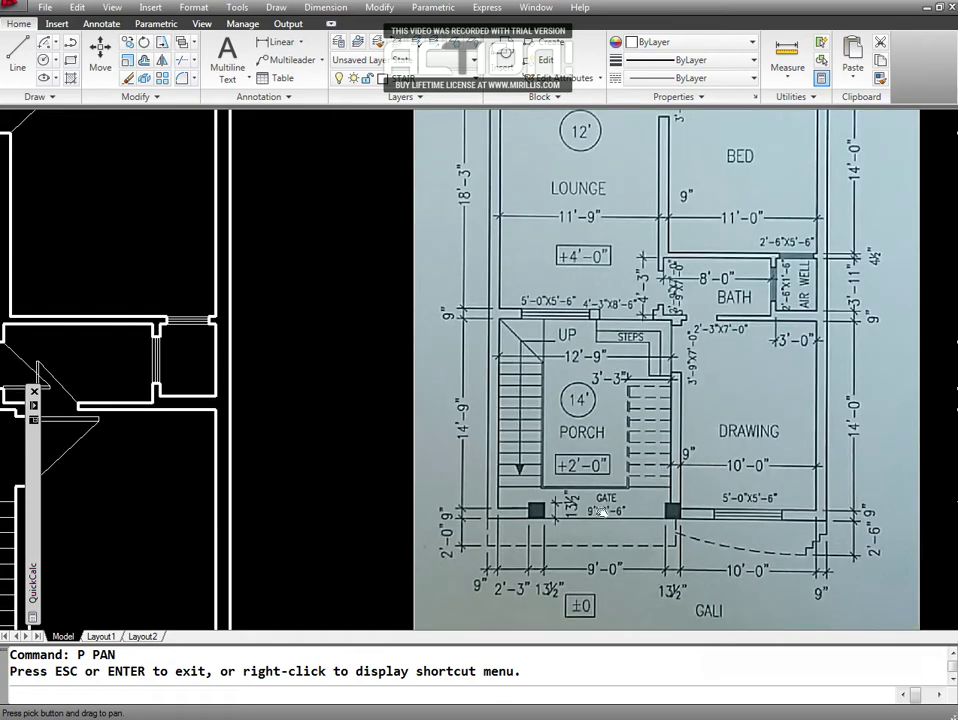
left_click_drag(568, 389, 603, 507)
mouse_move(614, 419)
left_mouse_down()
mouse_move(615, 443)
mouse_move(622, 274)
left_mouse_up()
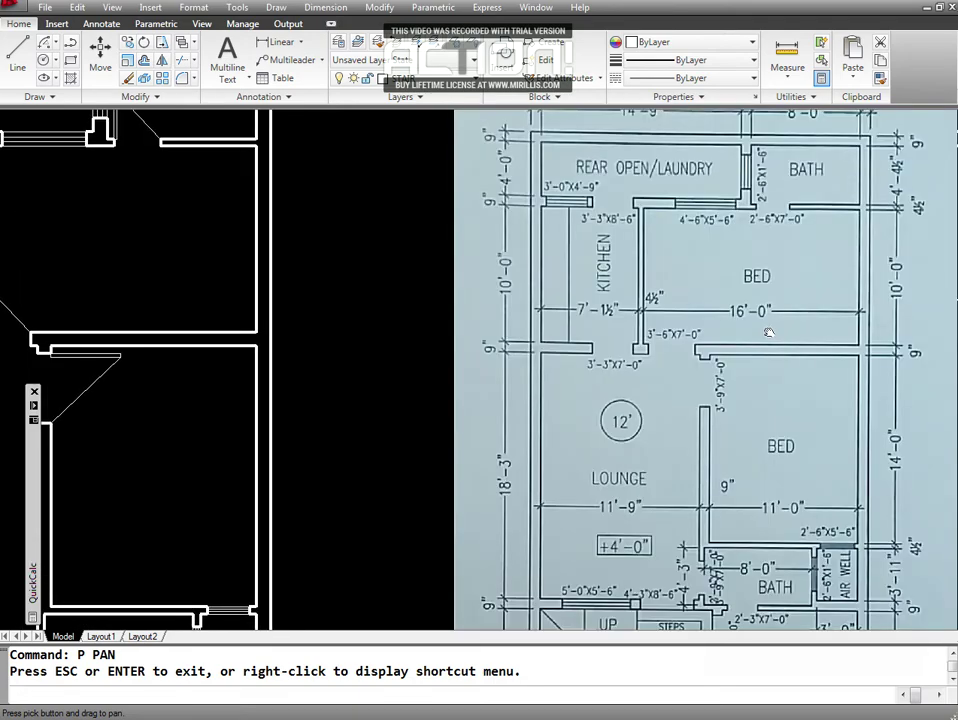
left_click_drag(760, 335, 611, 376)
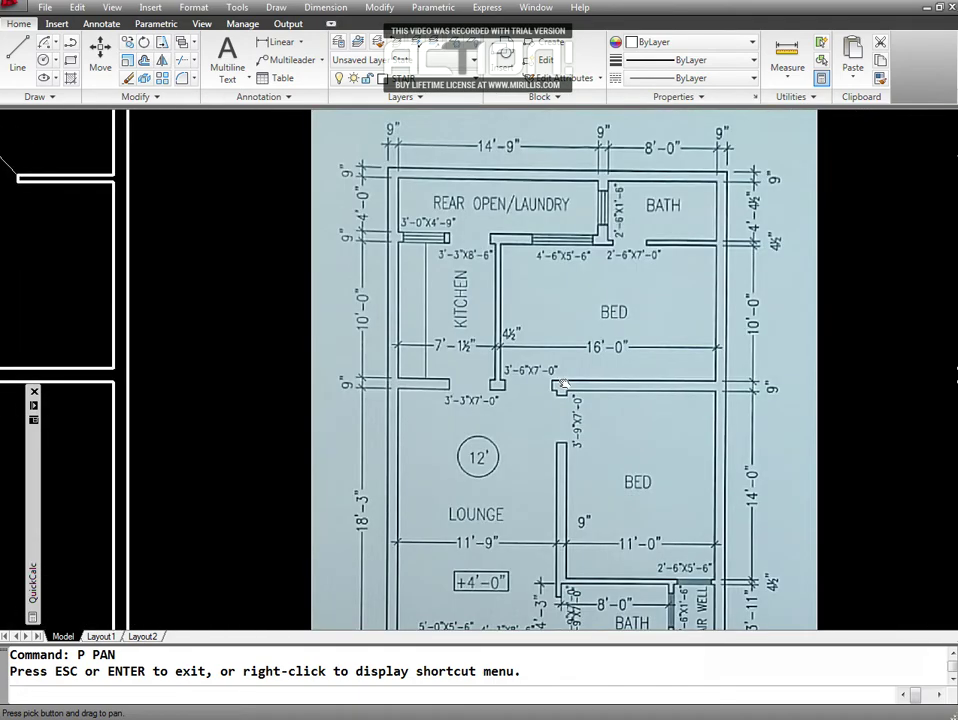
left_click_drag(613, 429, 614, 413)
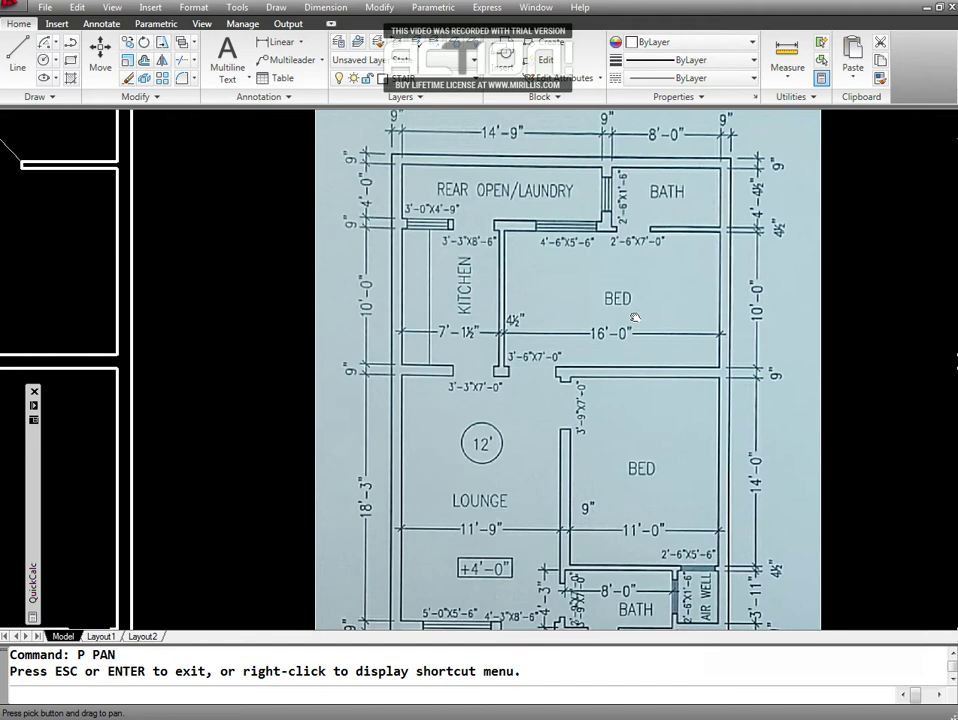
left_click_drag(581, 453, 676, 447)
scroll(894, 383, "up", 4)
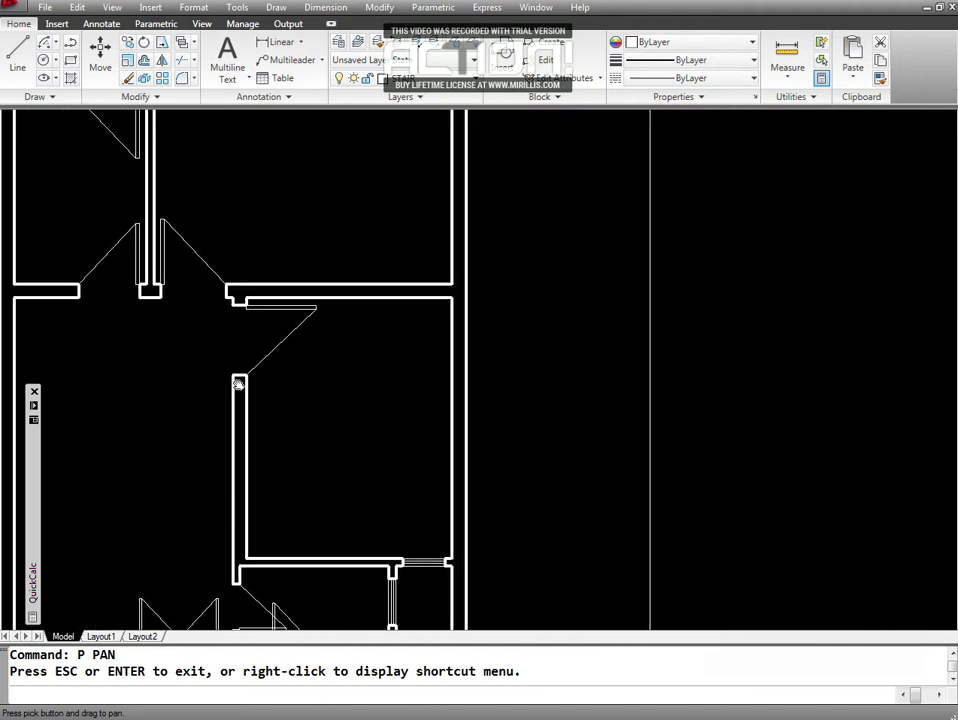
left_click_drag(791, 260, 713, 335)
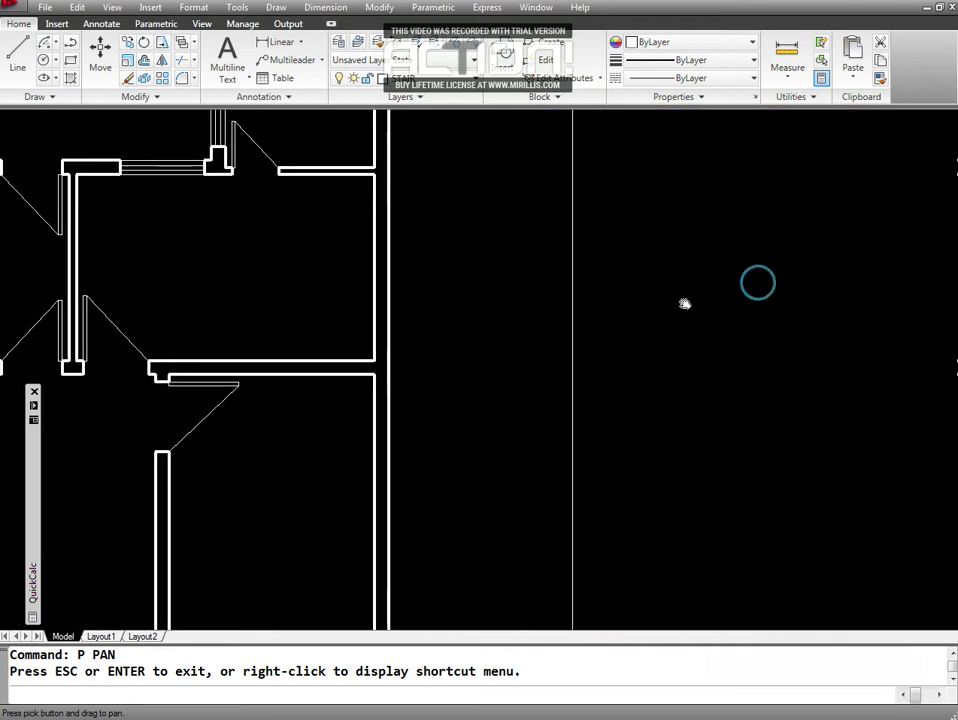
left_click_drag(210, 276, 626, 364)
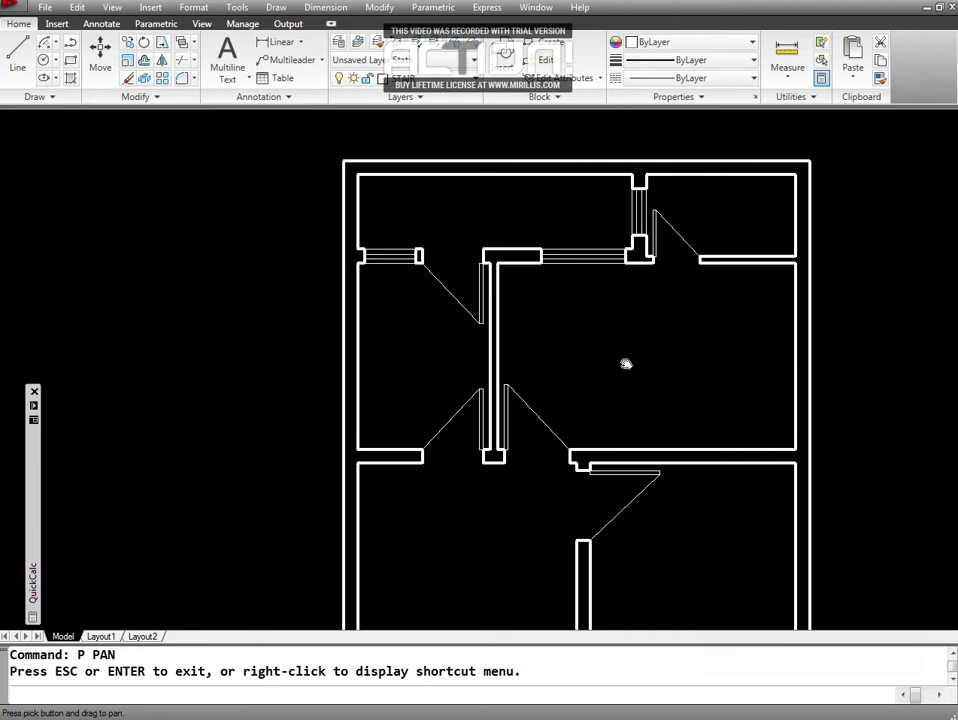
key("Escape")
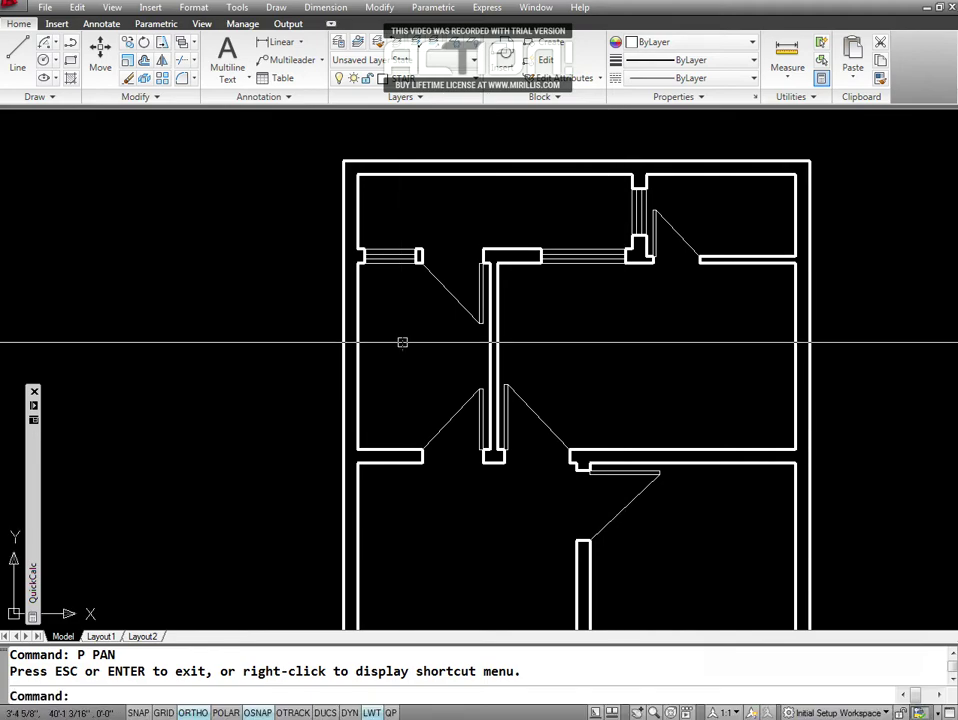
Switch the current layer from STAIR to TEXT using the Layer dropdown.
type("P")
key("Return")
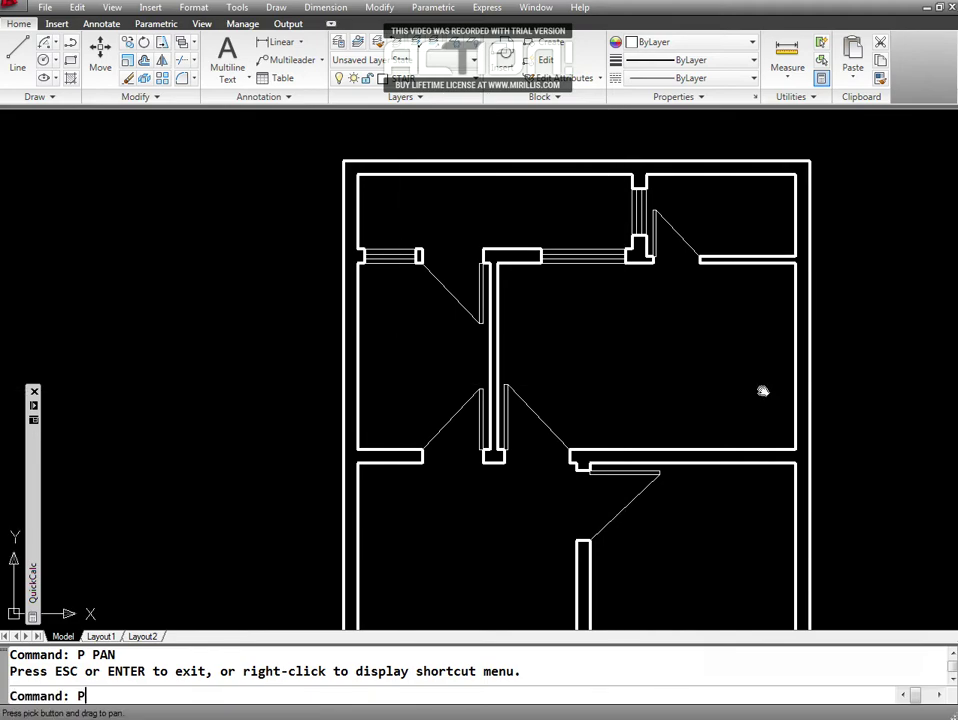
key("Escape")
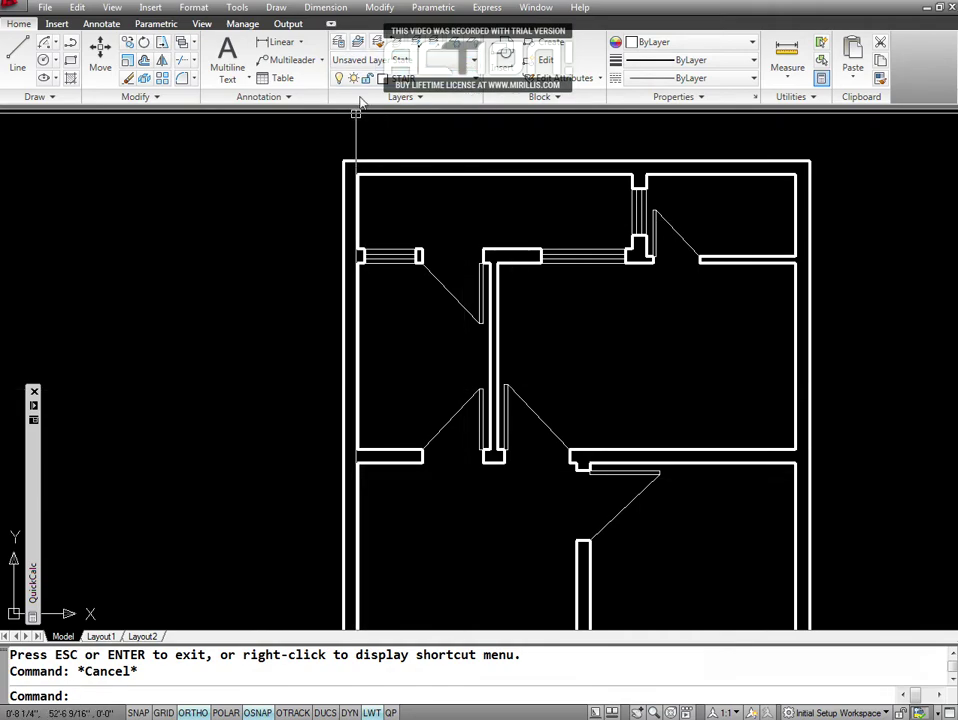
left_click(474, 78)
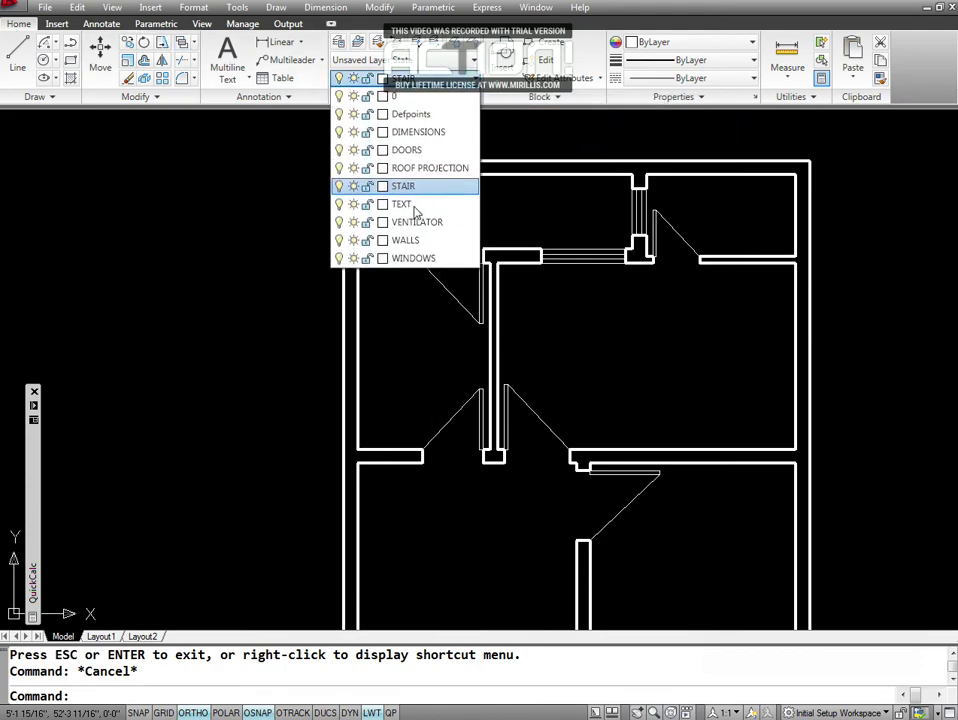
left_click(415, 208)
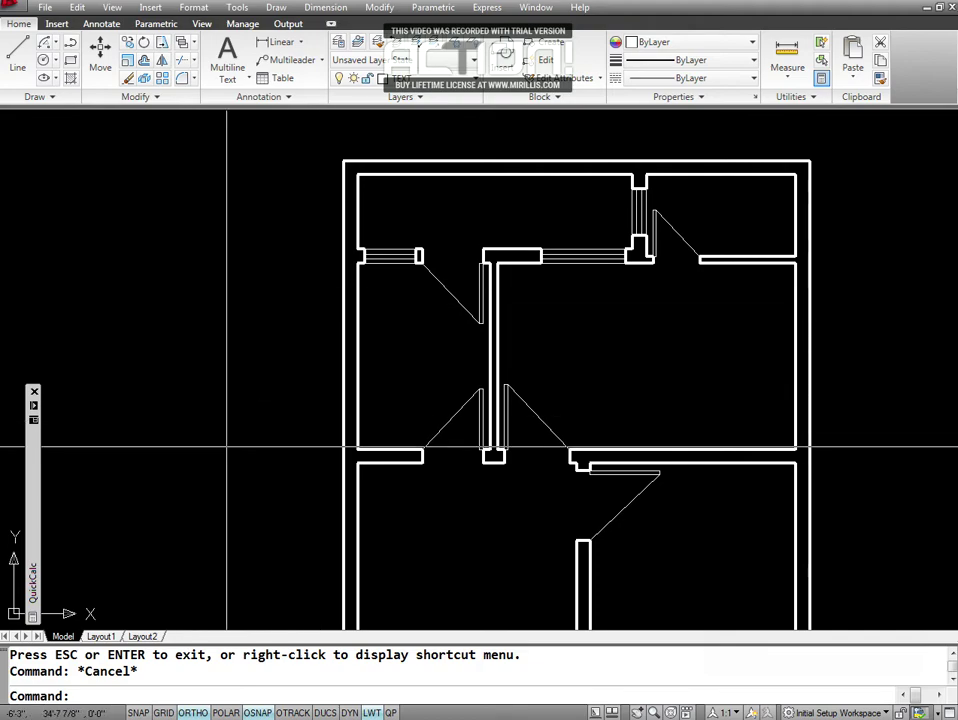
left_click(200, 9)
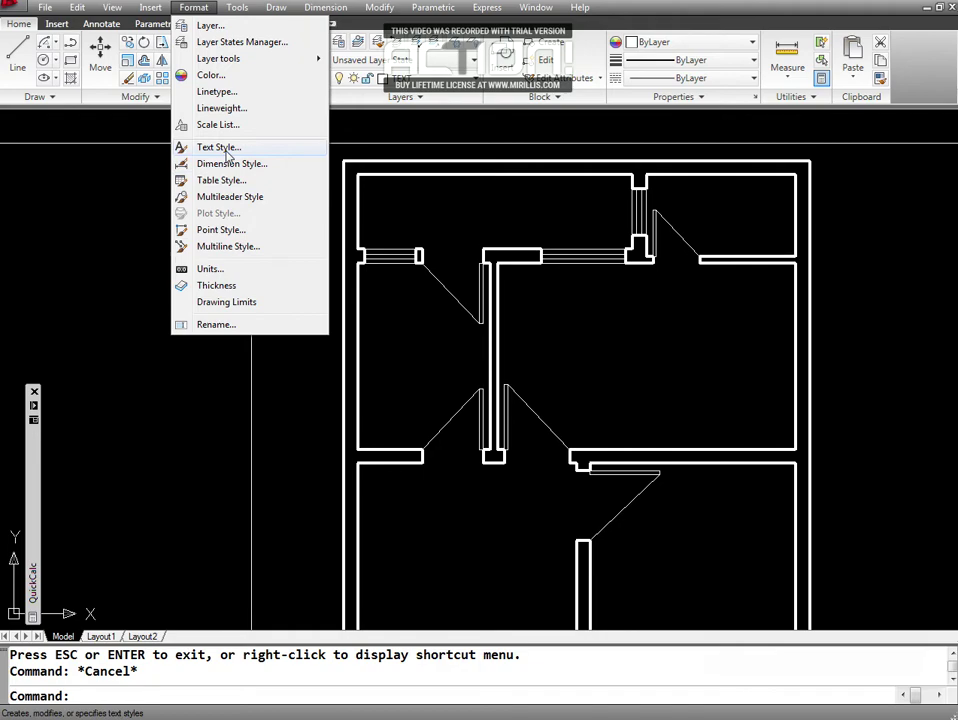
Bring up the Text Style dialog with ST, showing Standard in Arial at height 0'-0".
left_click(219, 147)
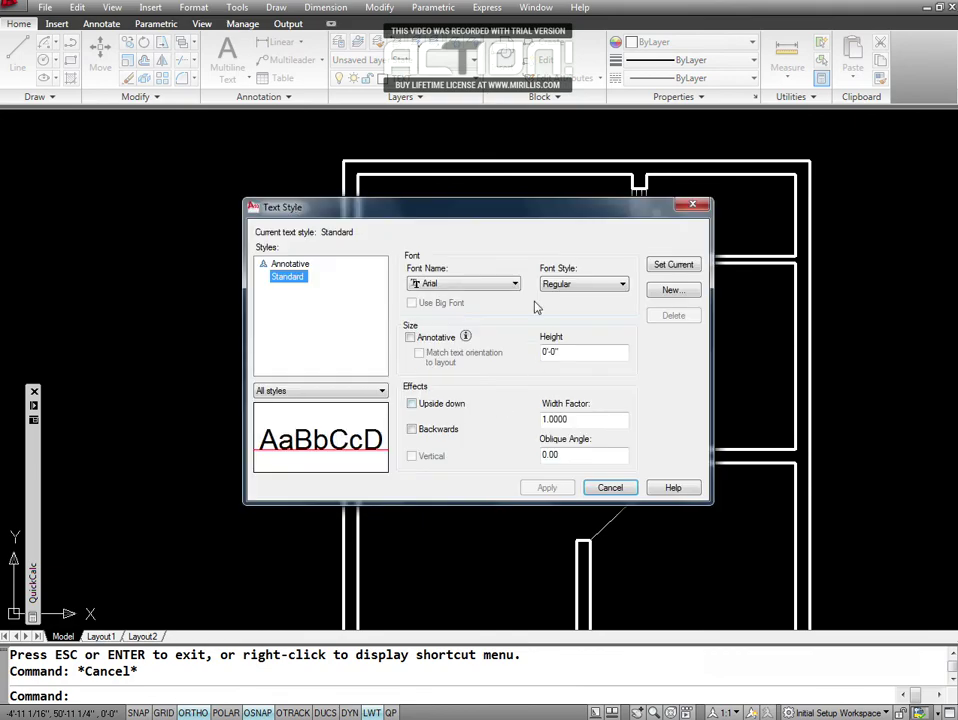
key("Escape")
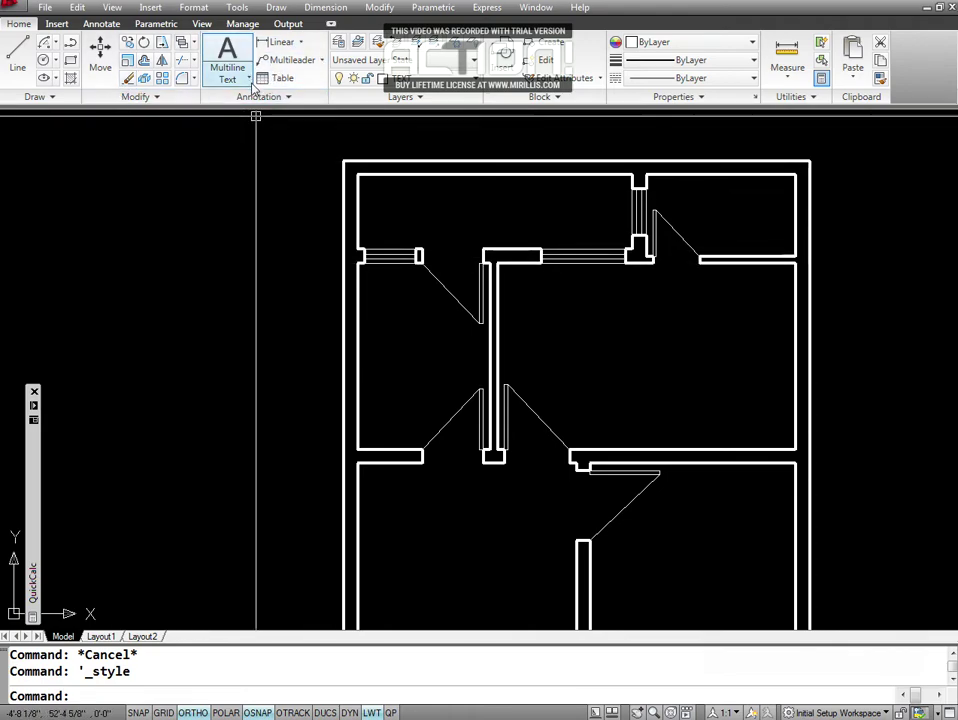
left_click(251, 81)
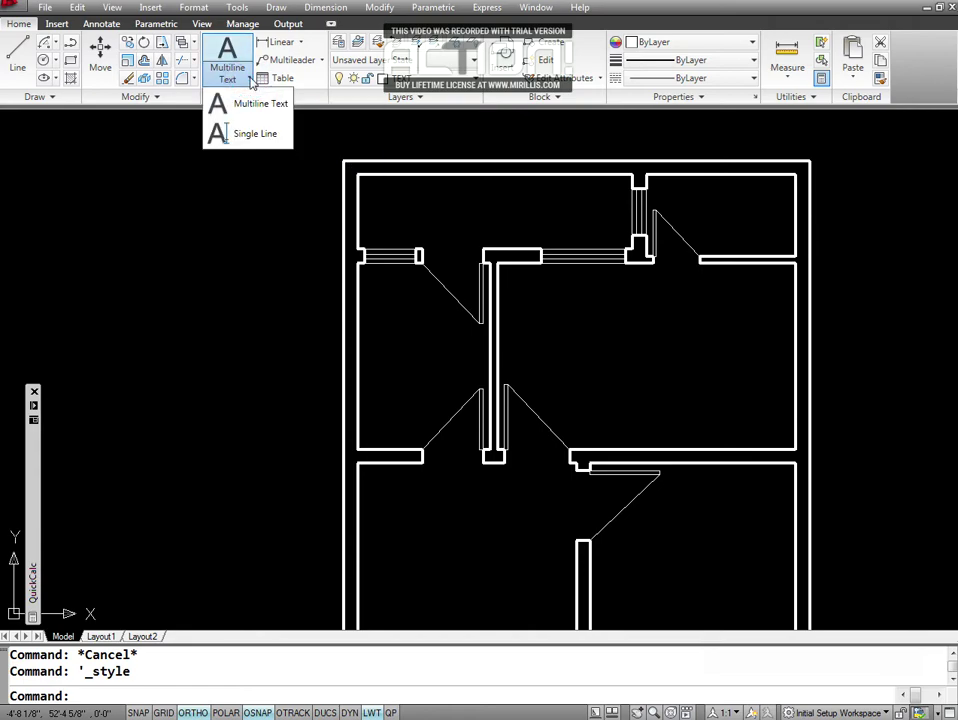
left_click(237, 184)
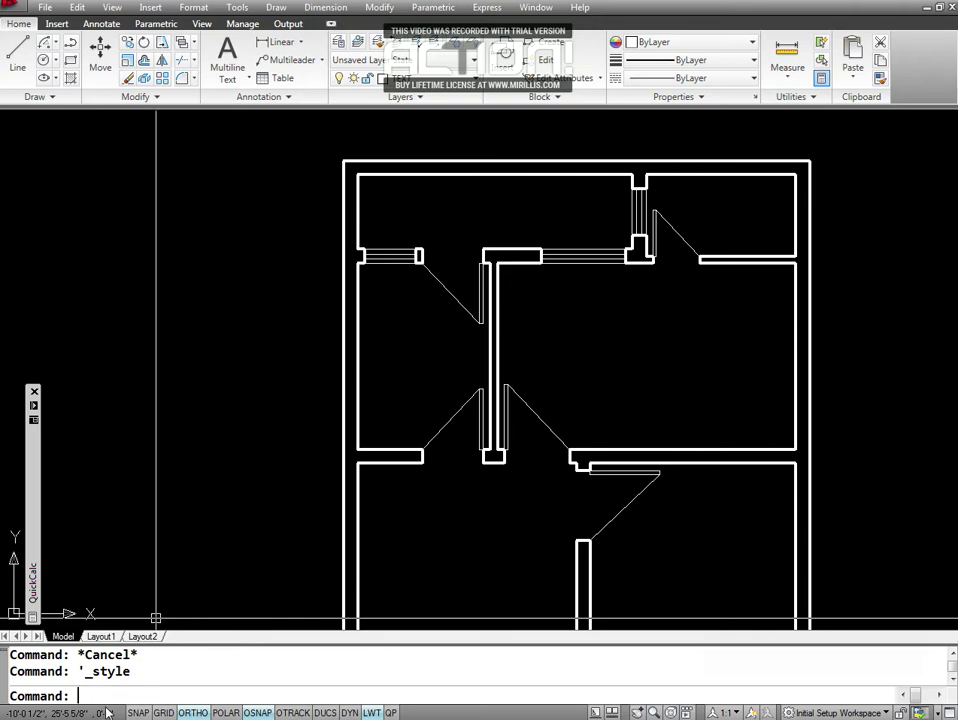
type("ST")
key("Return")
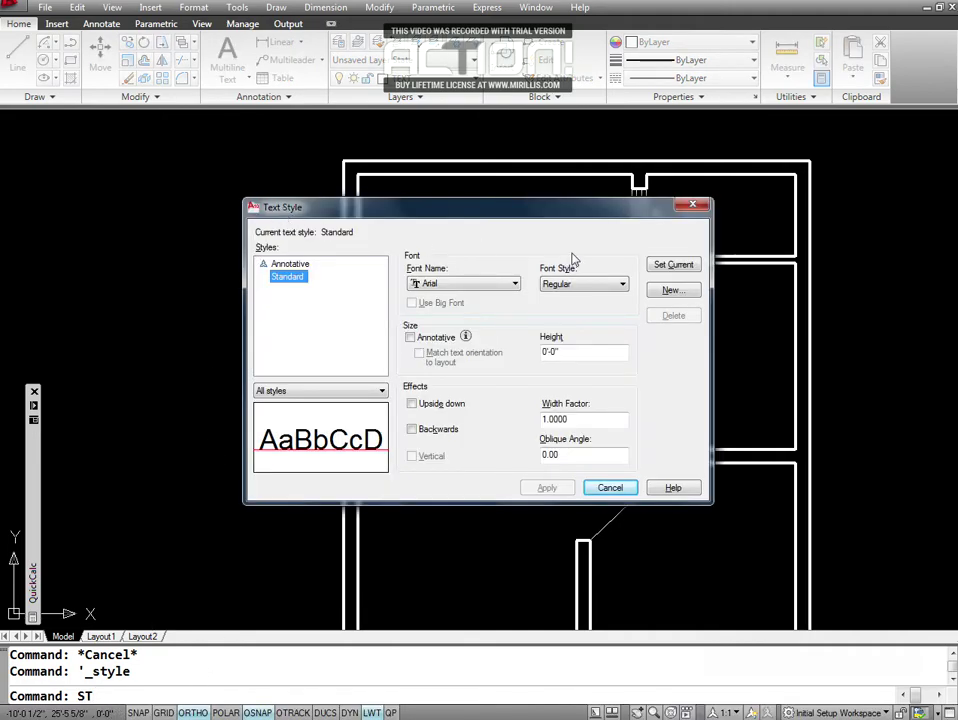
left_click(692, 205)
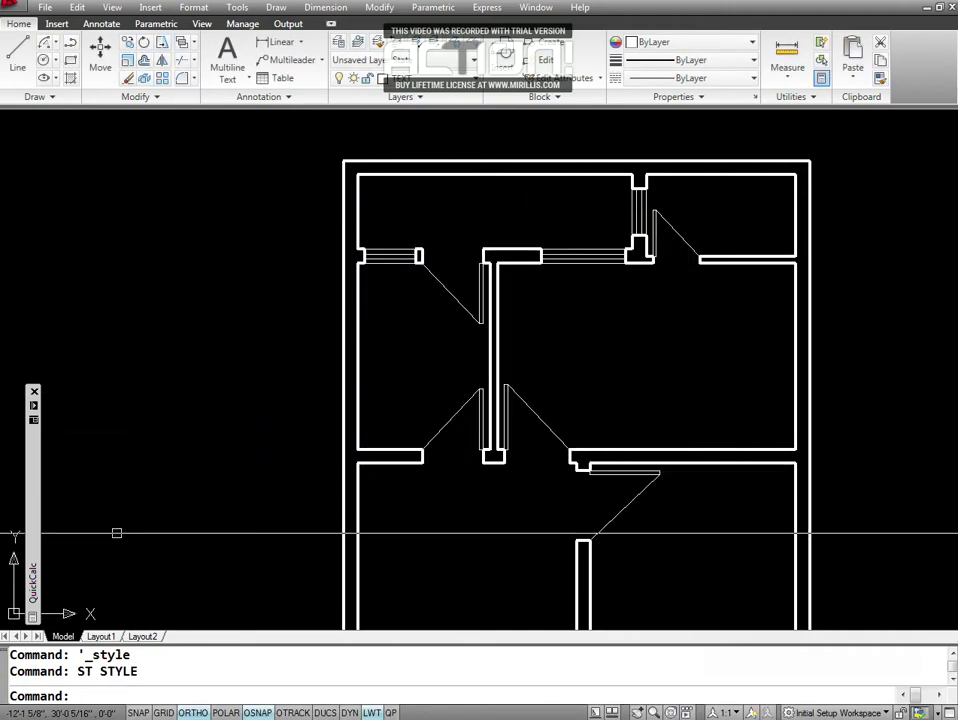
left_click(204, 9)
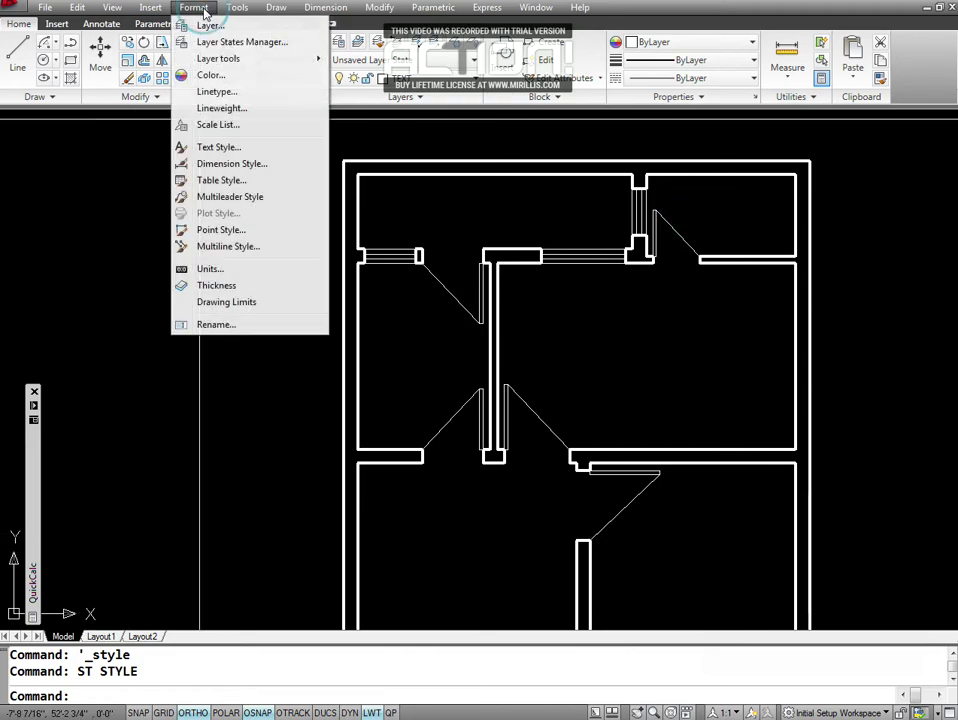
left_click(197, 278)
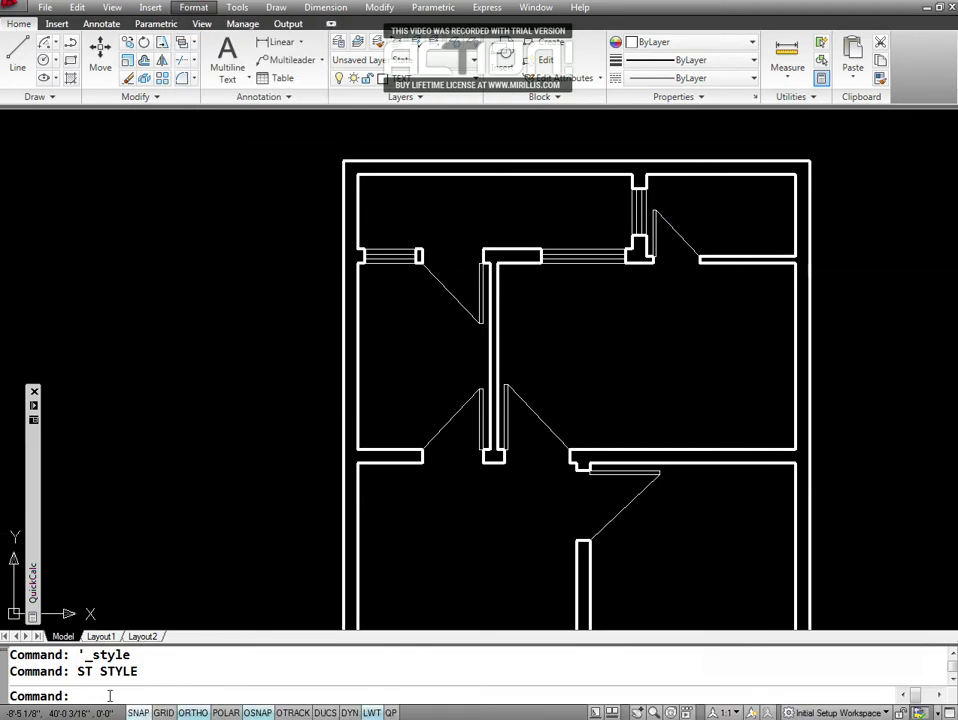
type("ST")
key("Return")
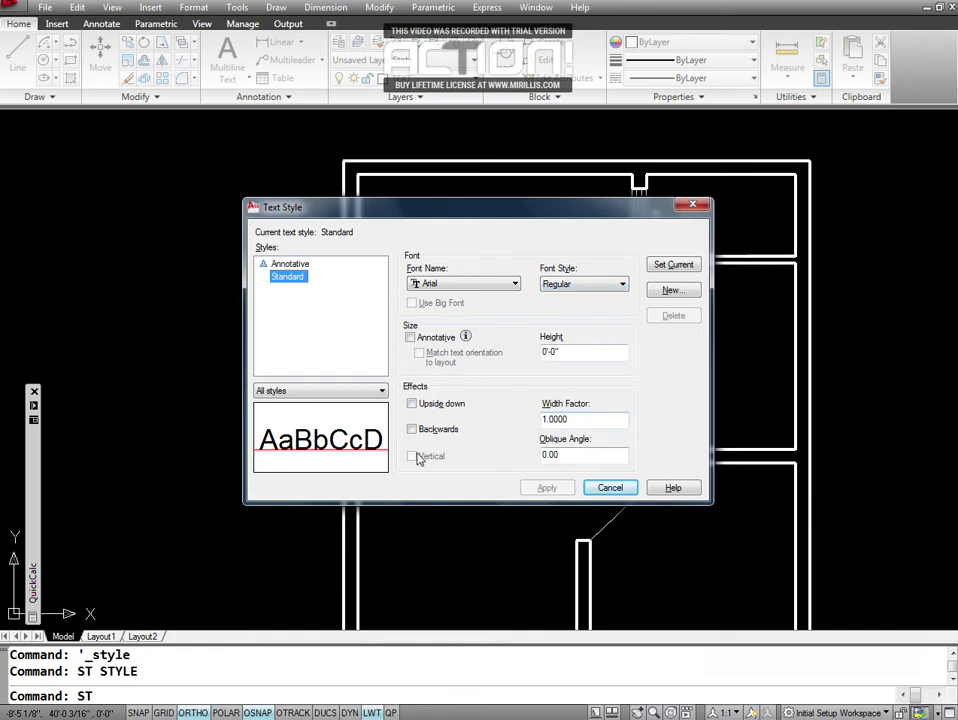
Switch the Standard text style's font from Arial to romans.shx in the Font Name list.
left_click(515, 285)
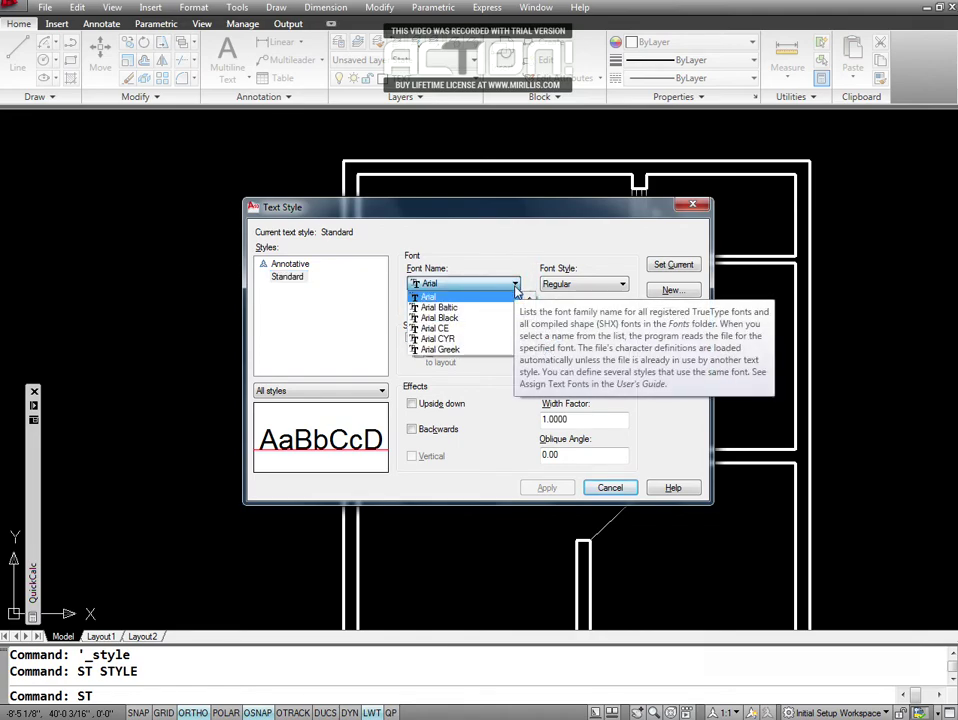
mouse_move(528, 306)
left_mouse_down()
mouse_move(530, 341)
mouse_move(530, 310)
left_mouse_up()
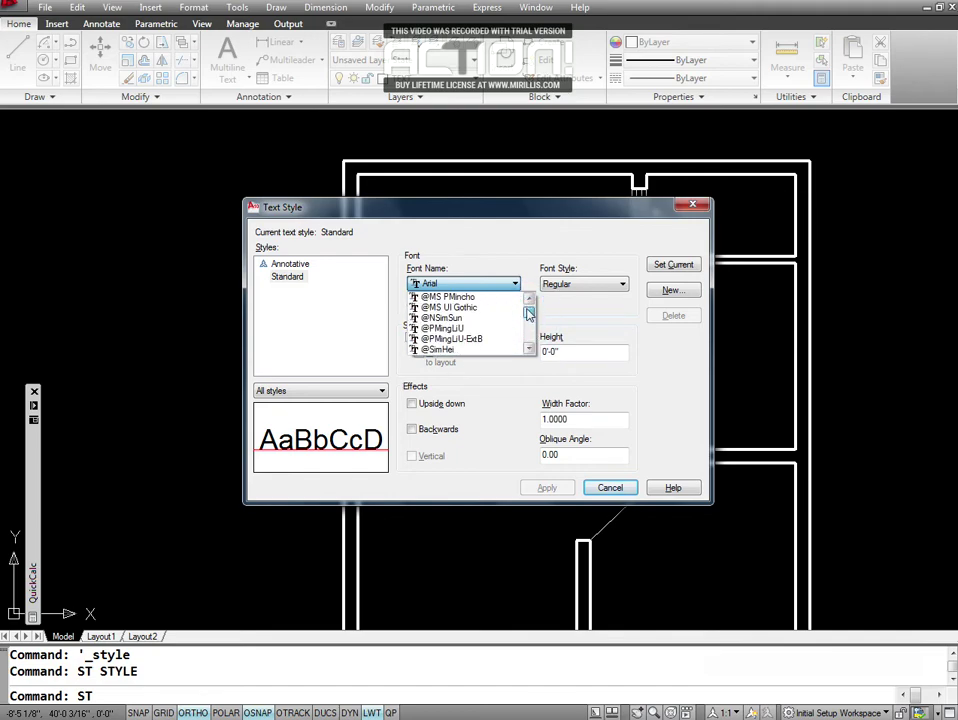
key("r")
key("o")
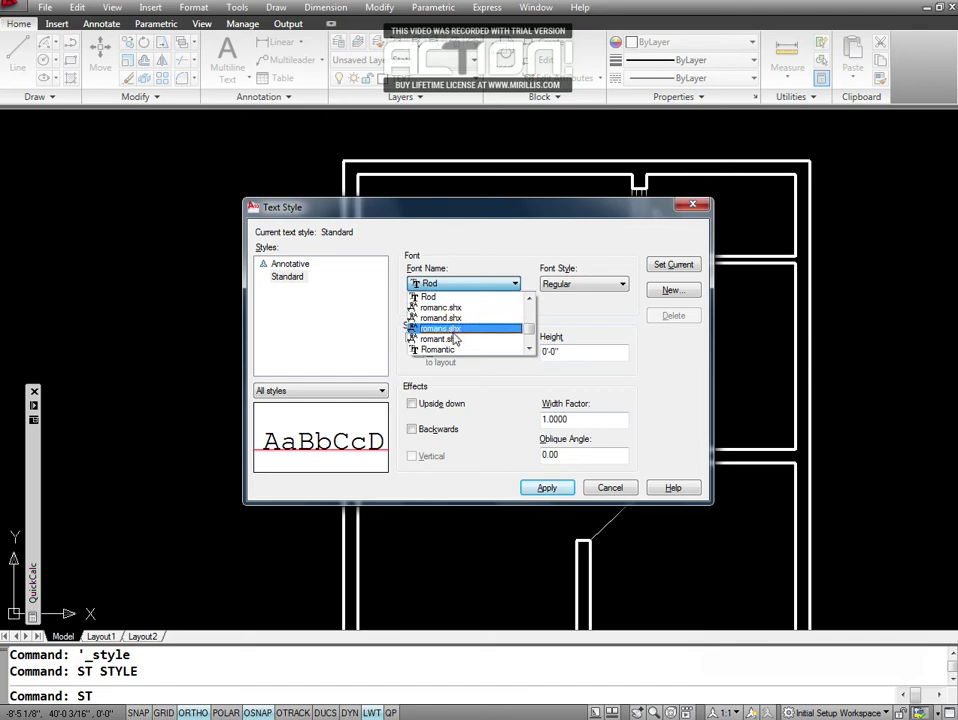
left_click(447, 330)
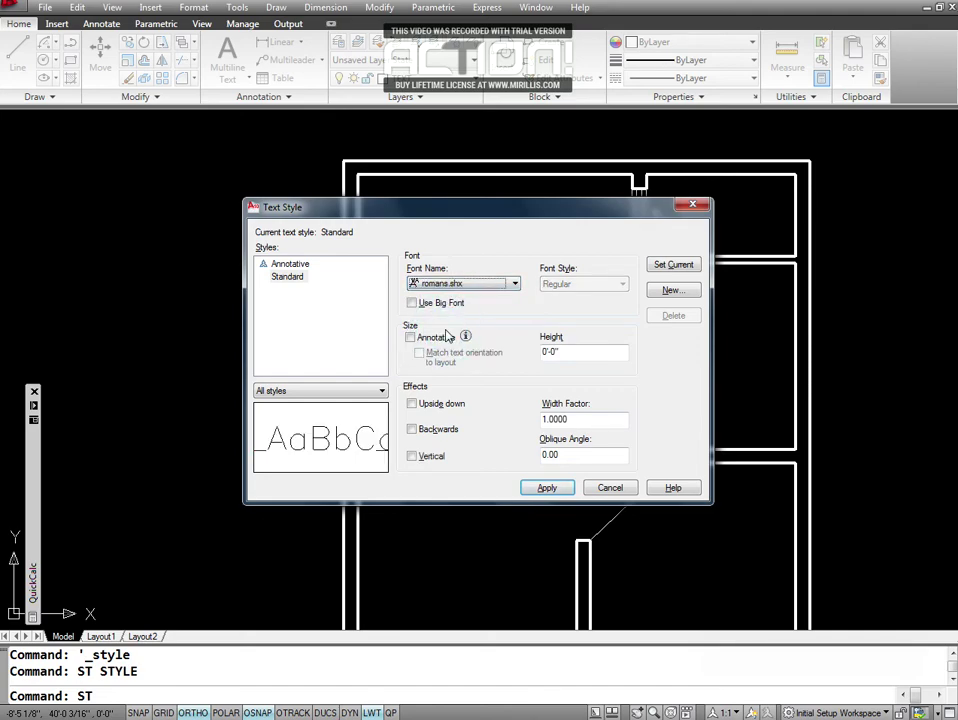
left_click(515, 284)
left_click_drag(528, 322, 530, 313)
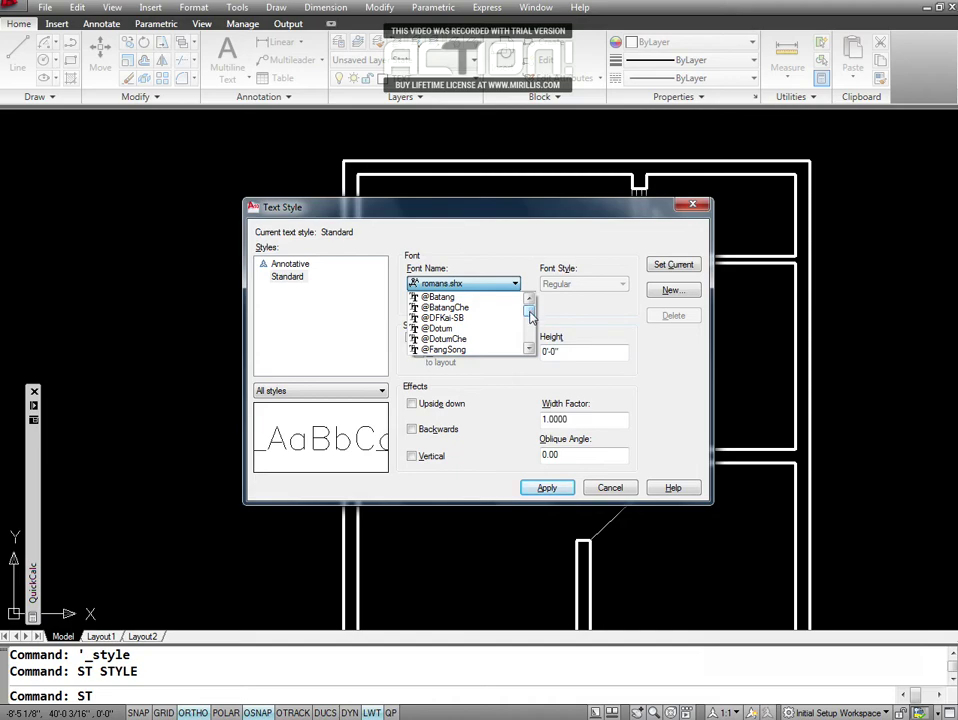
left_click_drag(530, 318, 536, 317)
left_click_drag(532, 313, 532, 313)
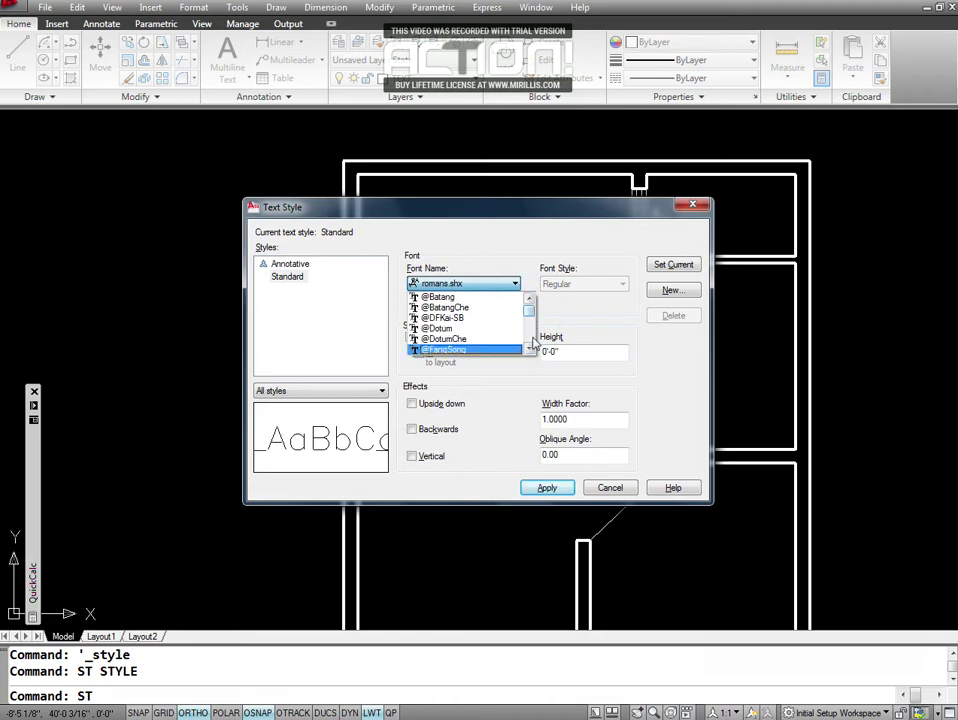
left_click(531, 299)
left_click(567, 309)
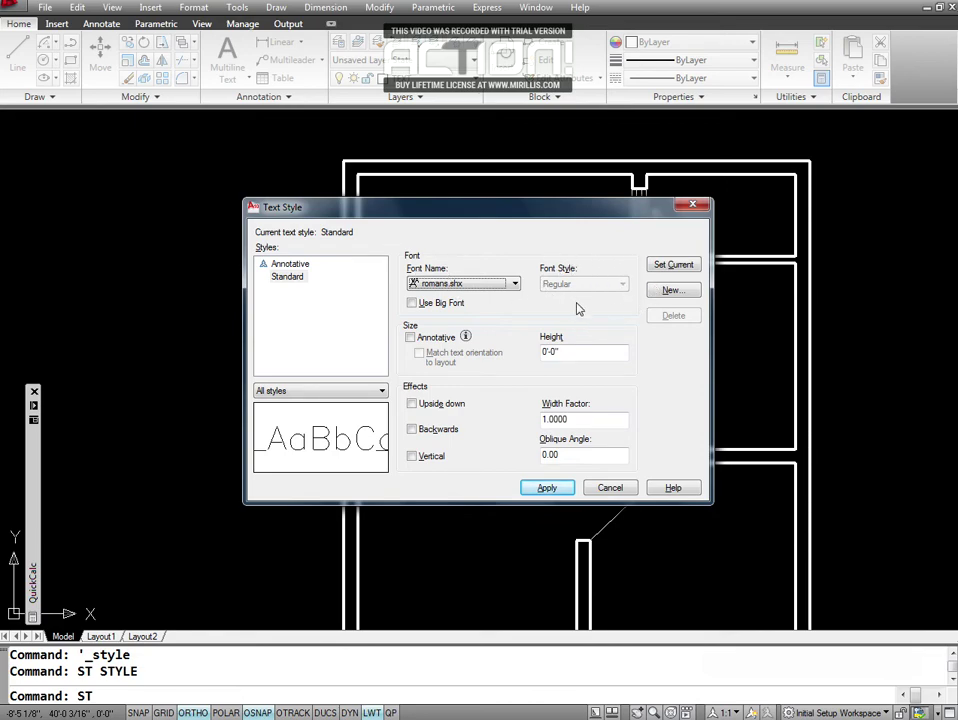
mouse_move(320, 437)
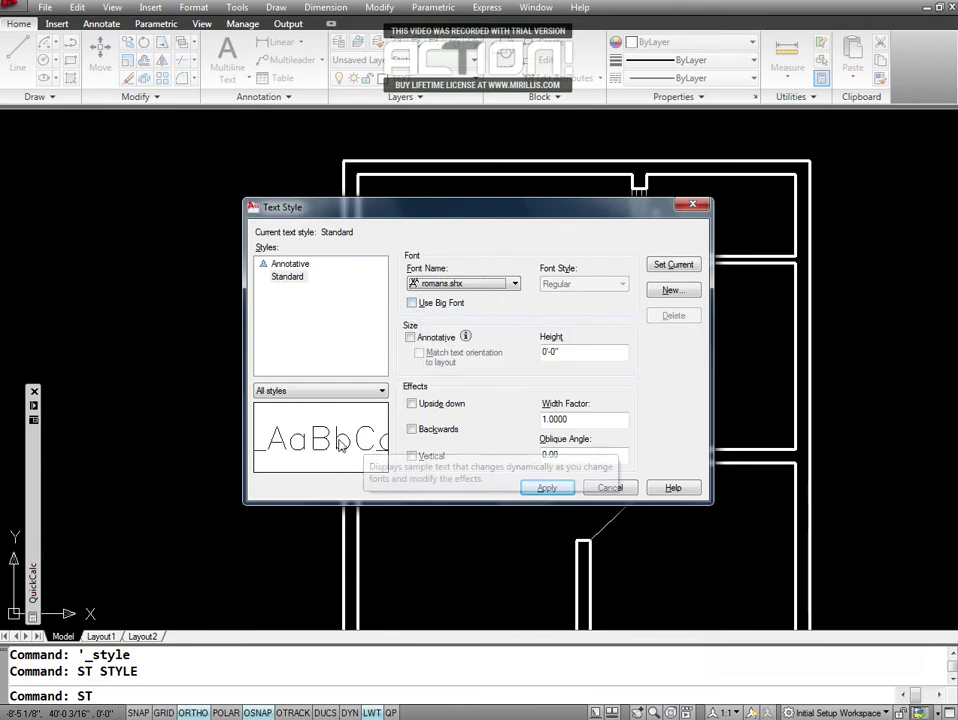
left_click(412, 303)
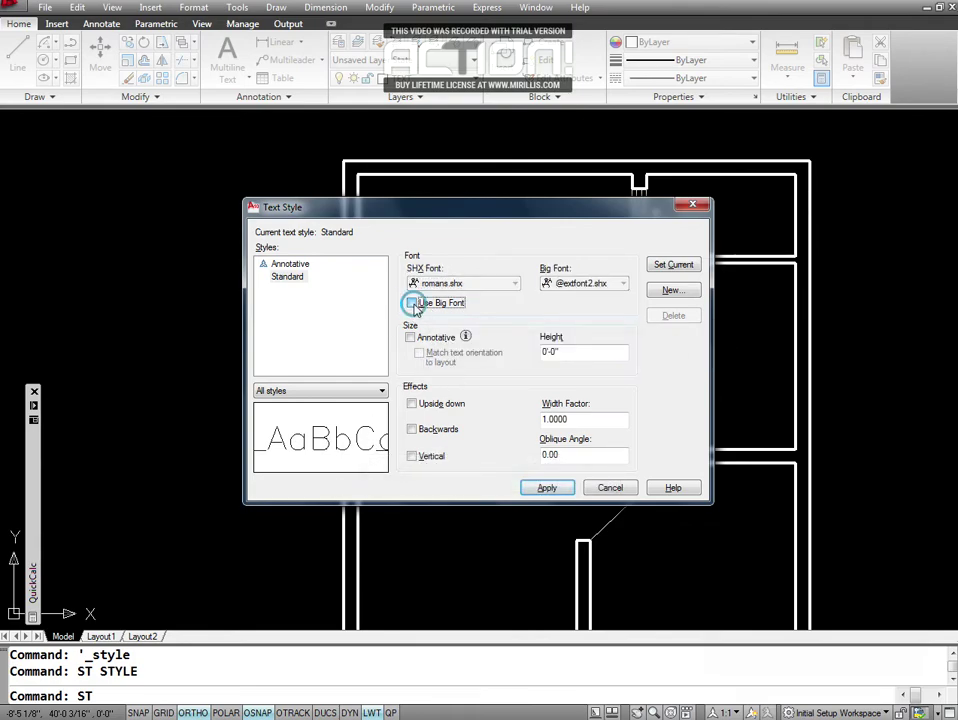
left_click(412, 304)
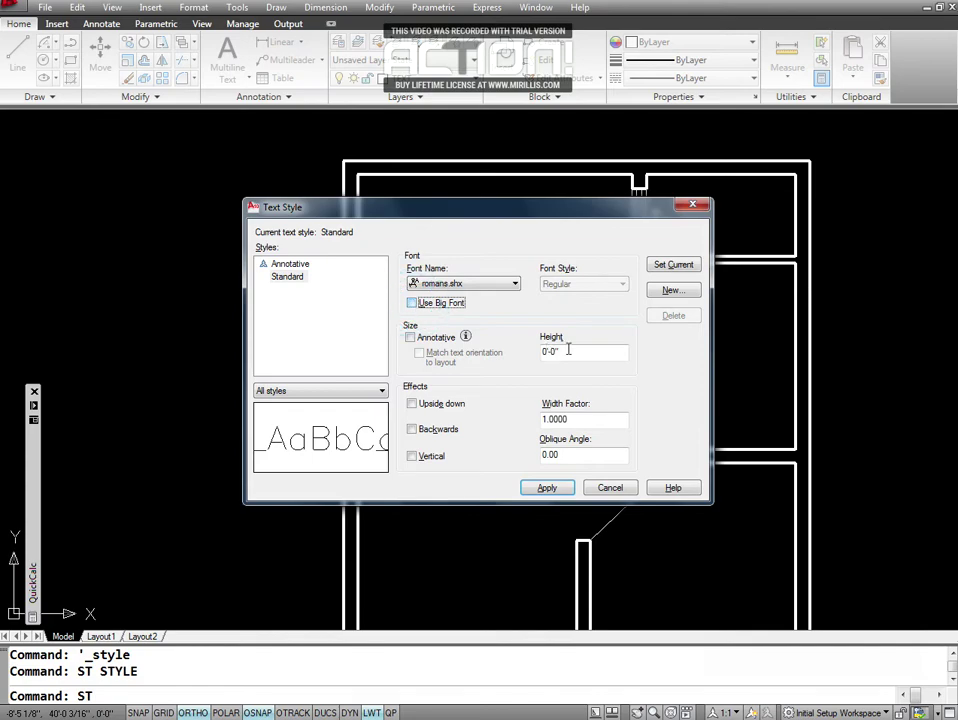
left_click(412, 304)
left_click(412, 305)
Select the Standard style's 0'-0" height value so it can be overwritten.
double_click(565, 352)
left_click_drag(565, 352, 531, 358)
Set the Standard style's height to 12 (1'-0") and its width factor to 0.75.
type("122")
key("BackSpace")
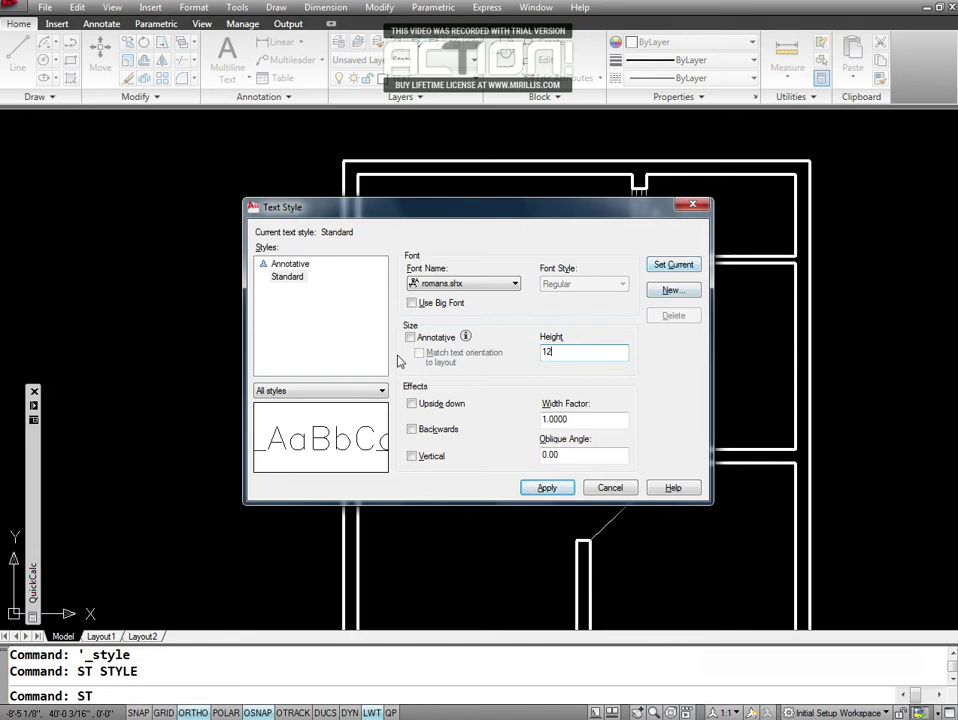
left_click(574, 418)
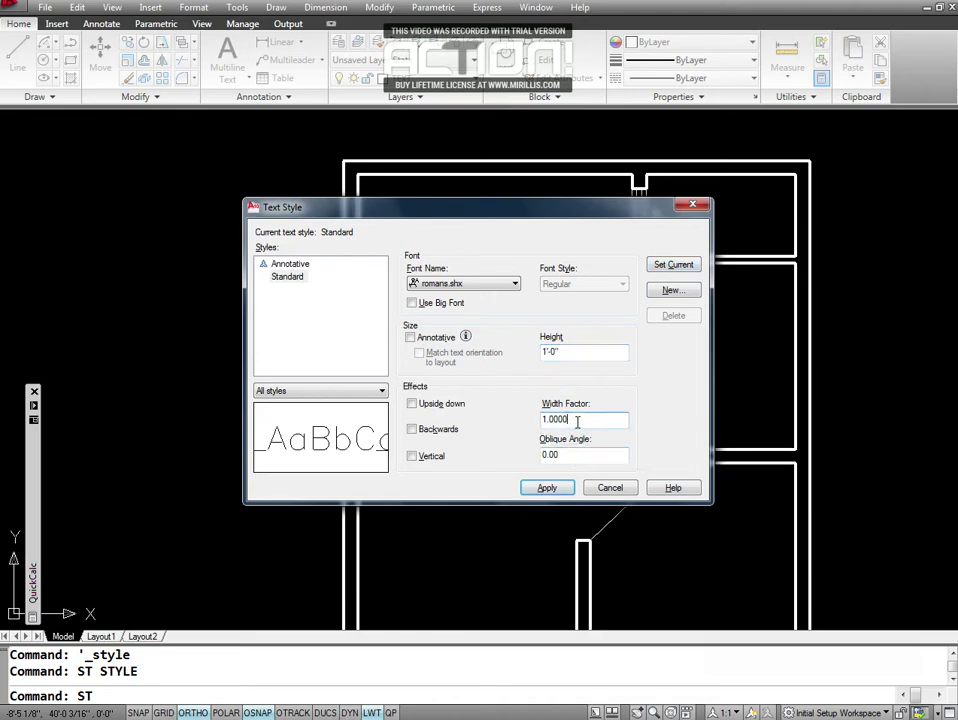
double_click(575, 418)
type("0.75")
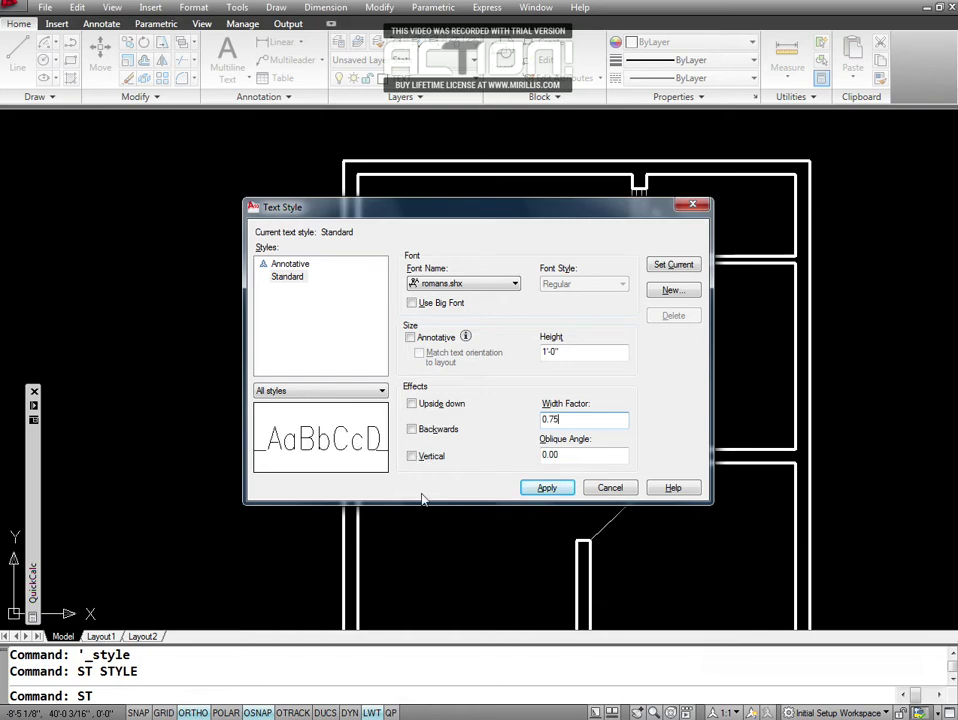
left_click(412, 405)
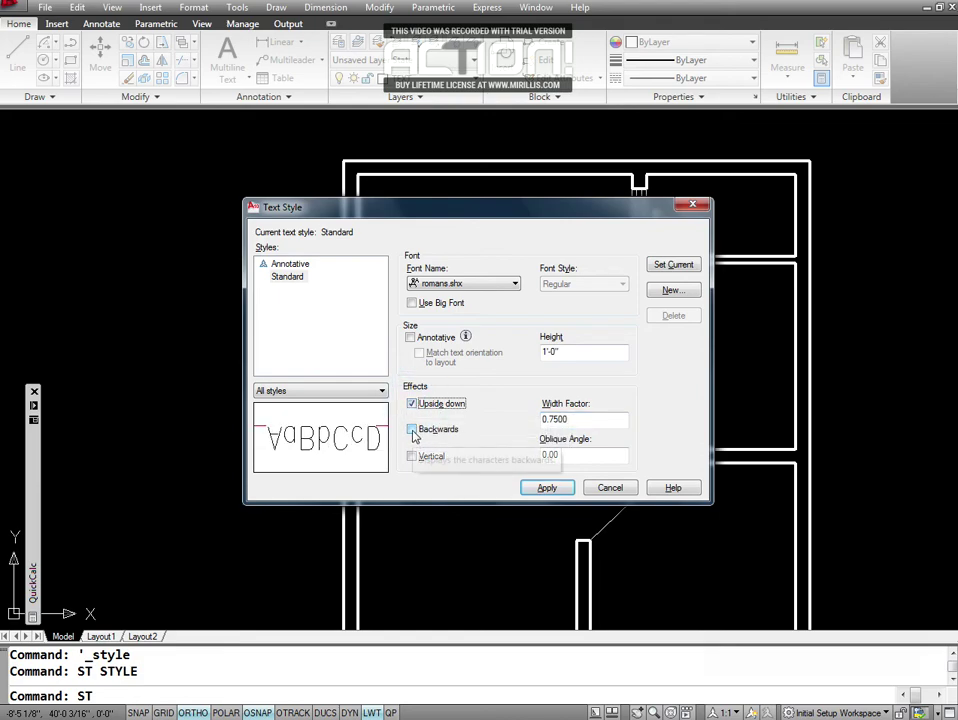
left_click(412, 430)
left_click(411, 456)
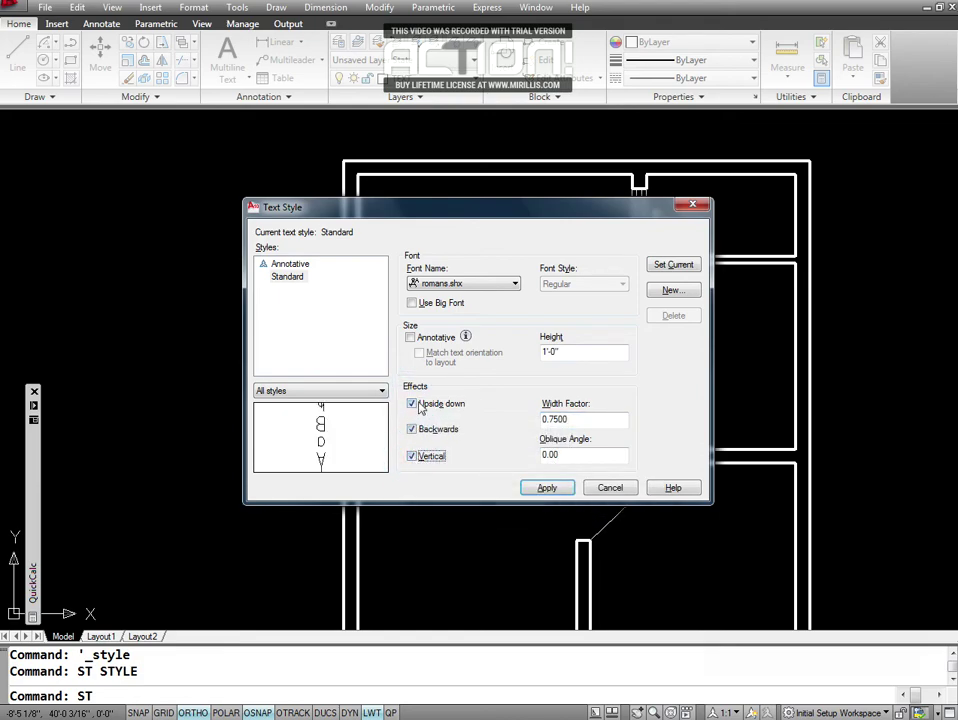
left_click(412, 404)
left_click(412, 429)
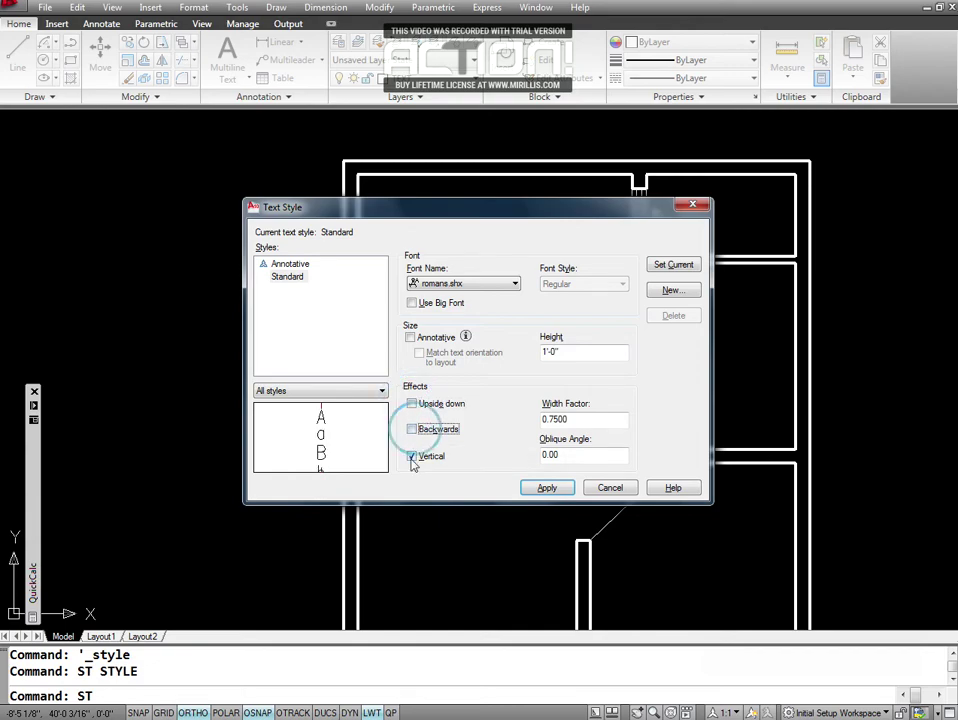
left_click(411, 456)
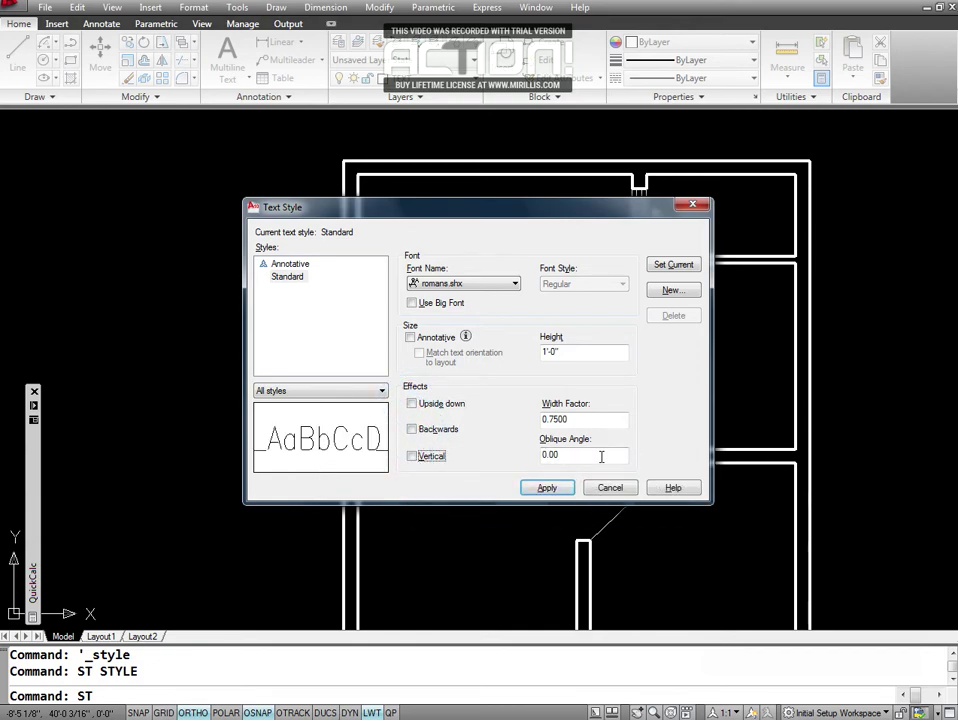
double_click(560, 455)
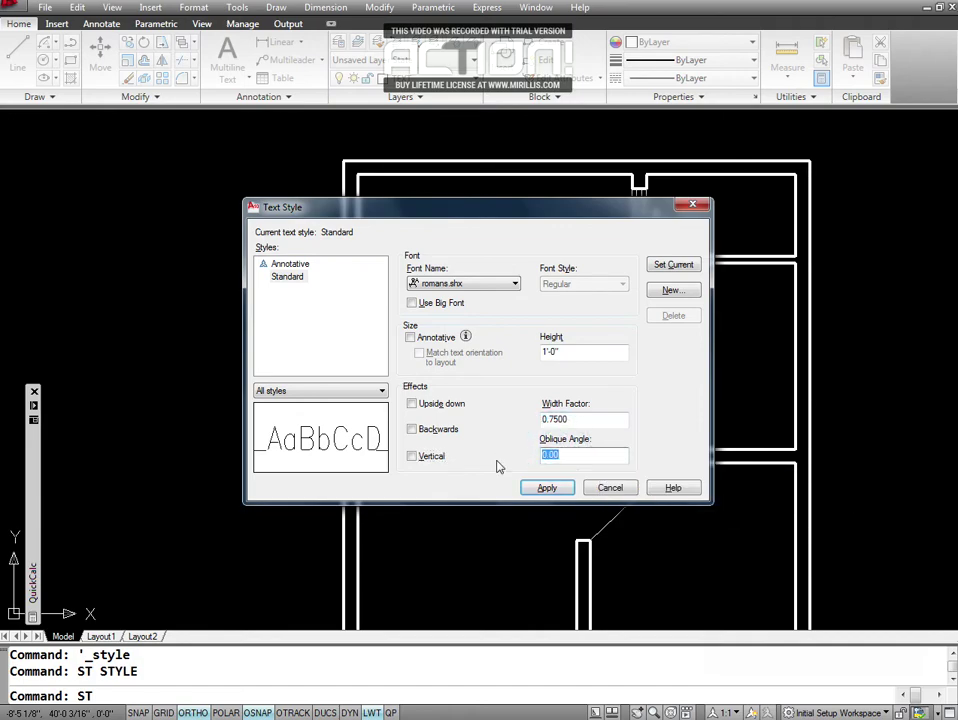
type("4")
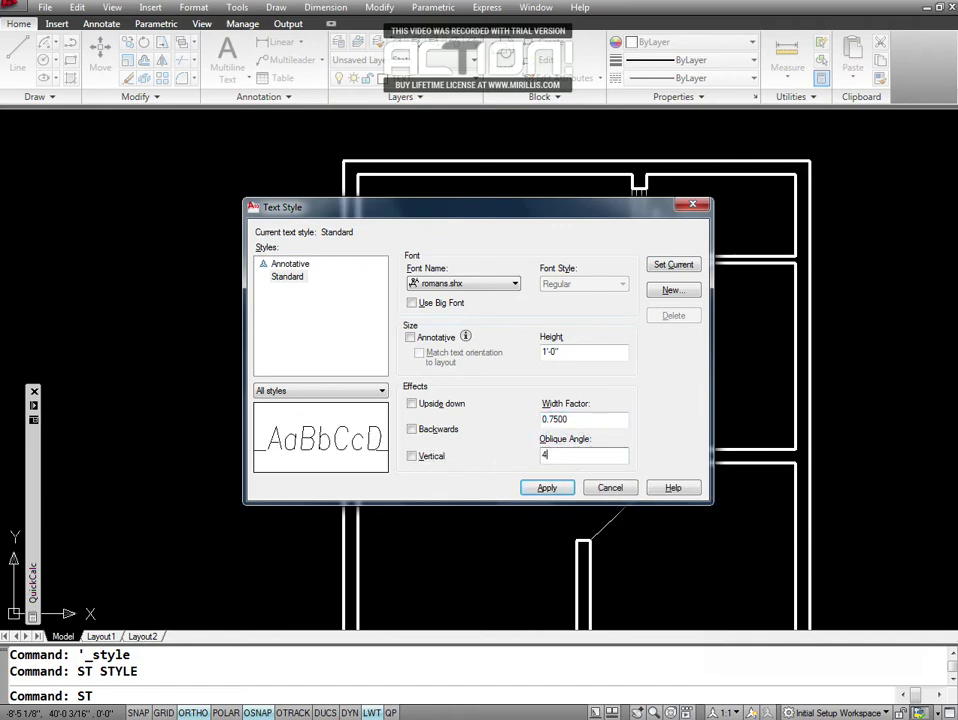
type("5")
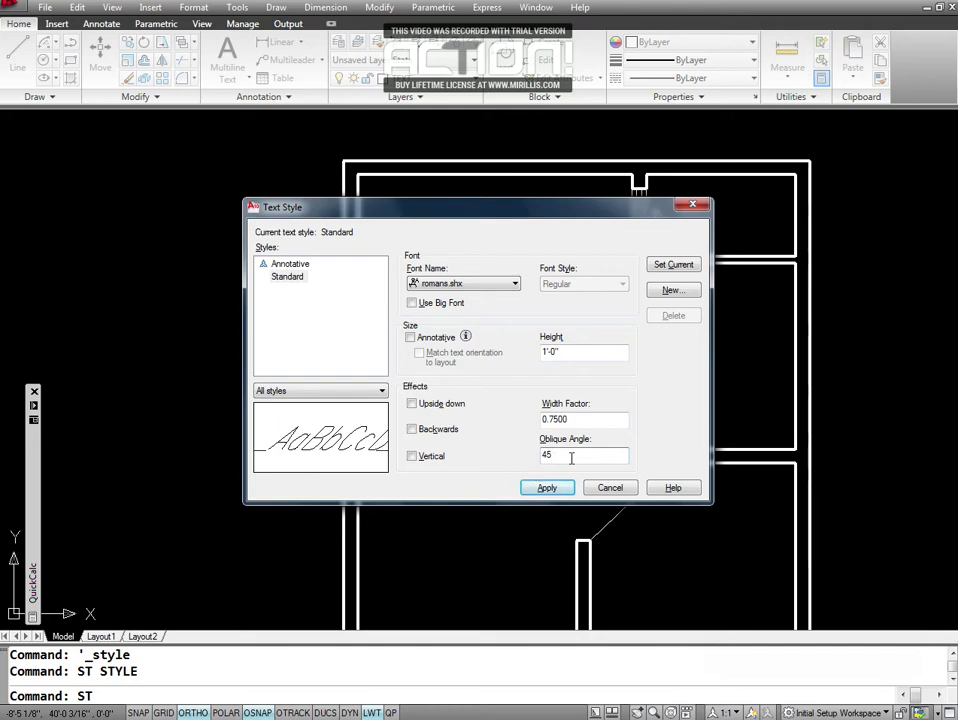
left_click_drag(564, 457, 520, 464)
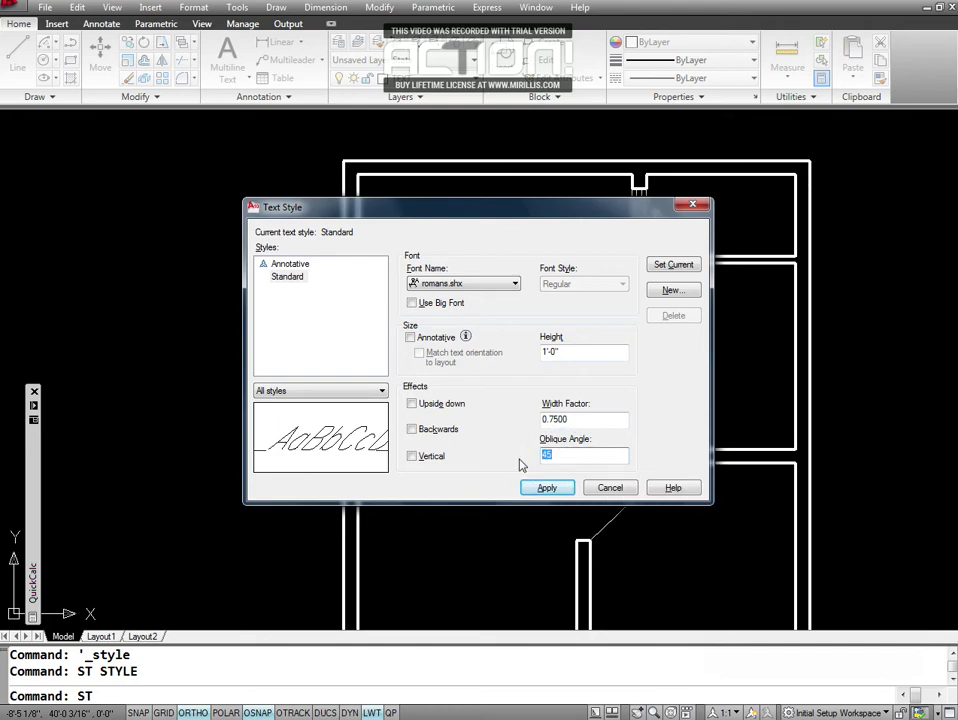
type("0")
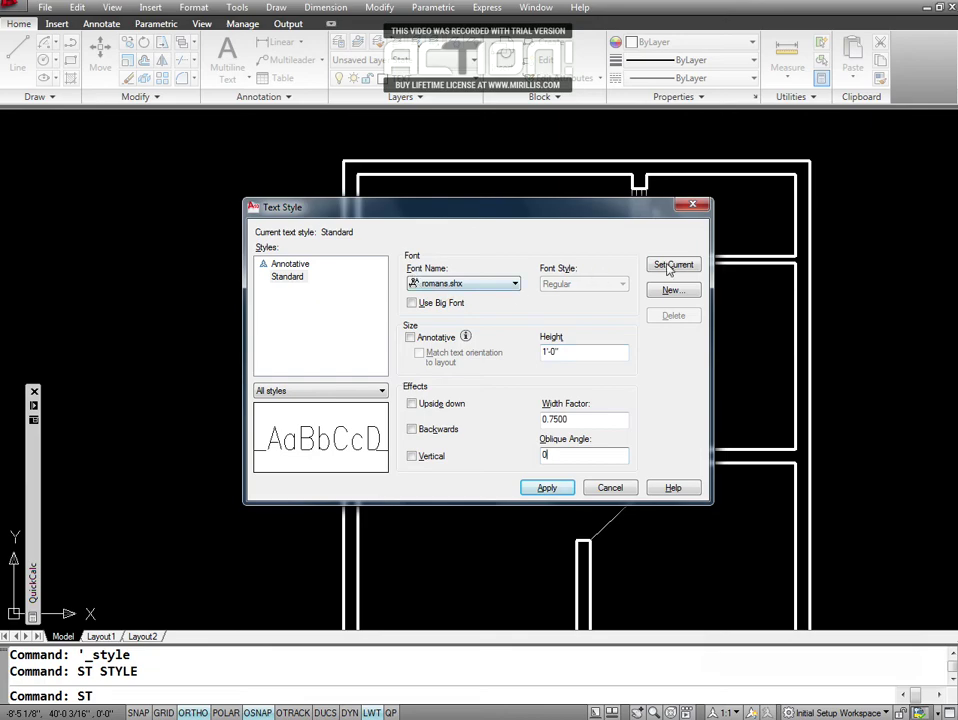
left_click(671, 290)
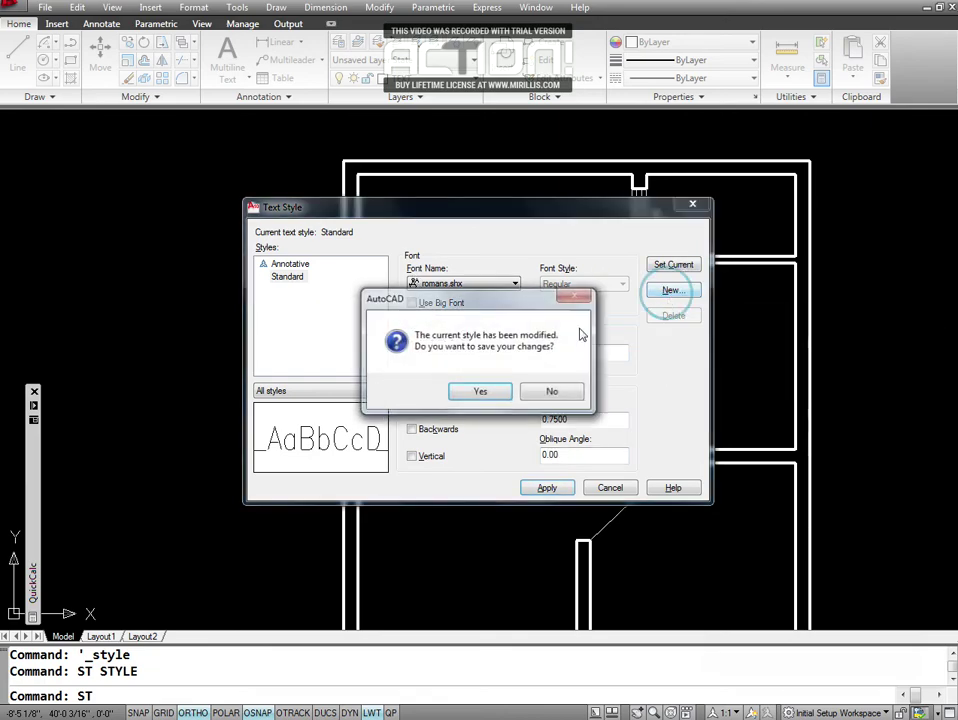
Reselect Standard, start a new text style again, and save the Standard style changes.
left_click(579, 395)
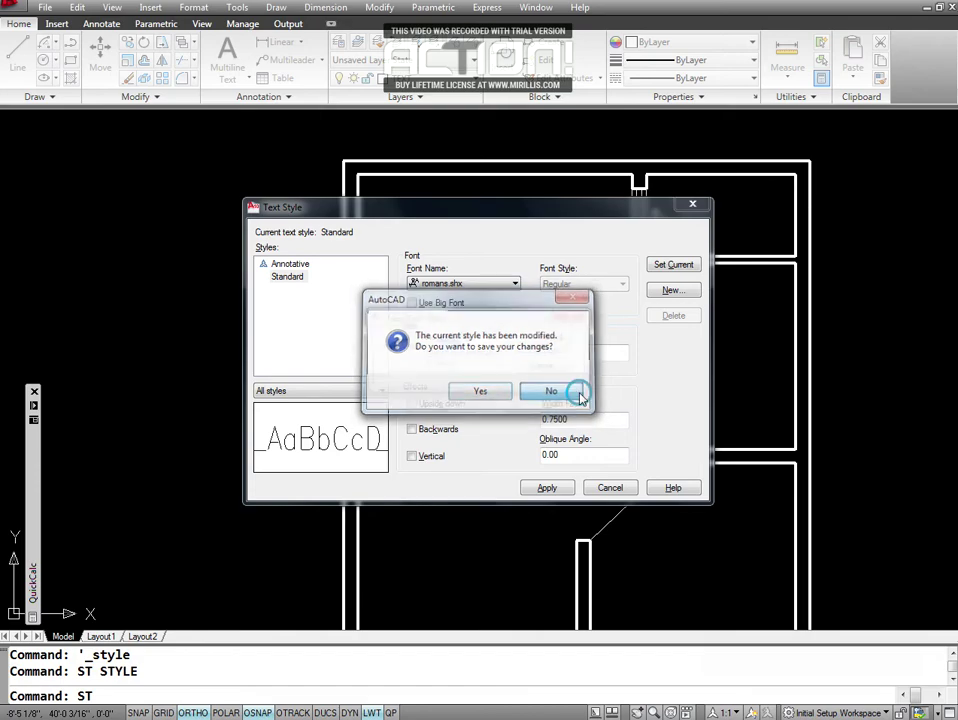
left_click(545, 370)
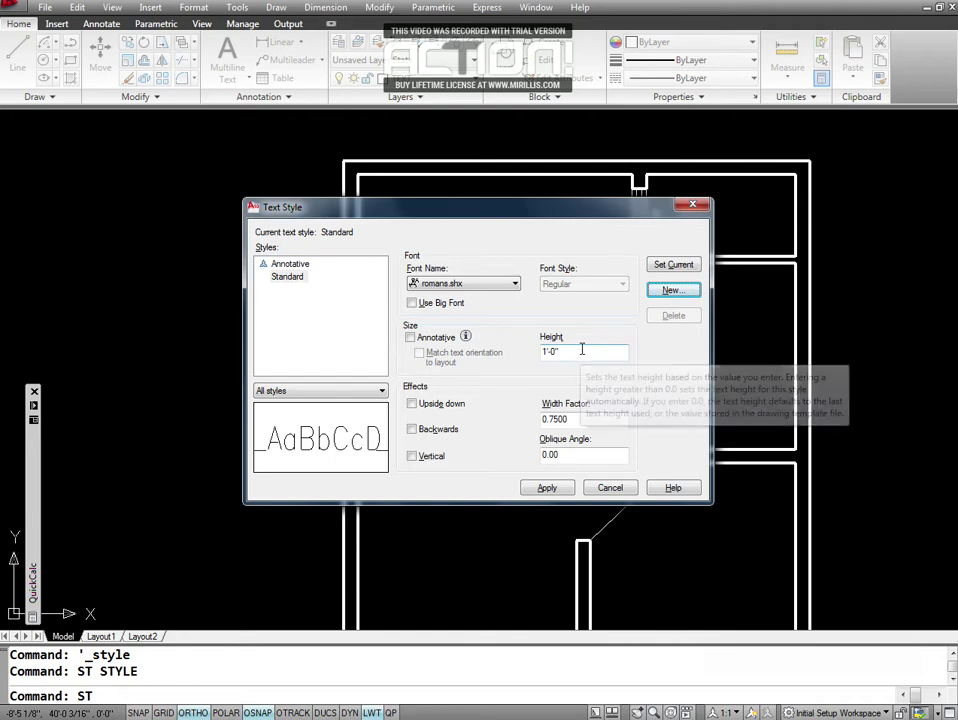
left_click(288, 276)
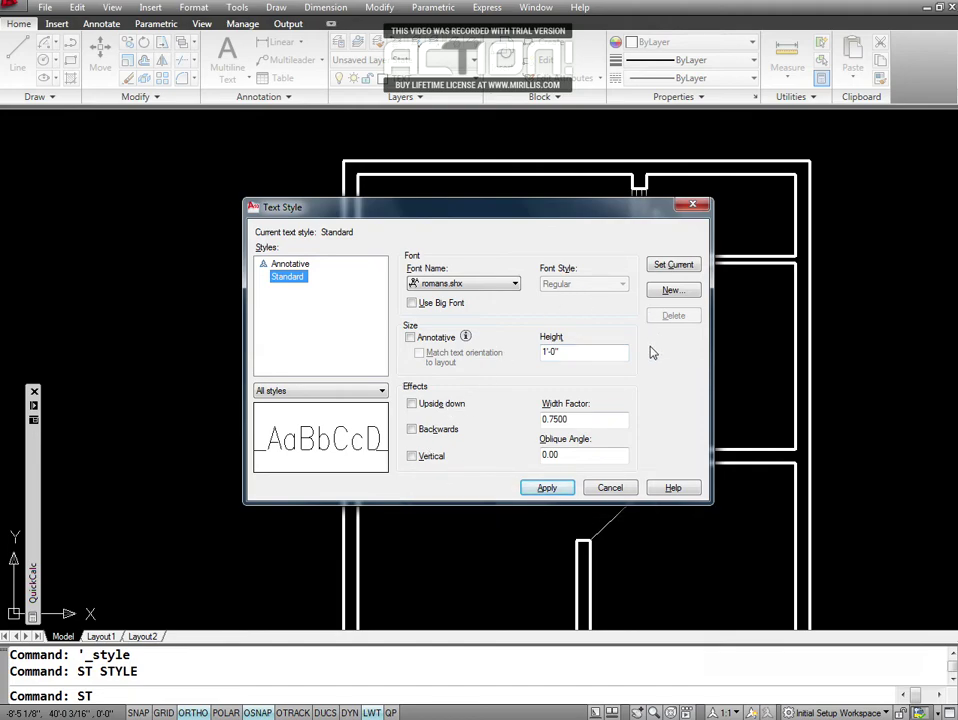
left_click(670, 292)
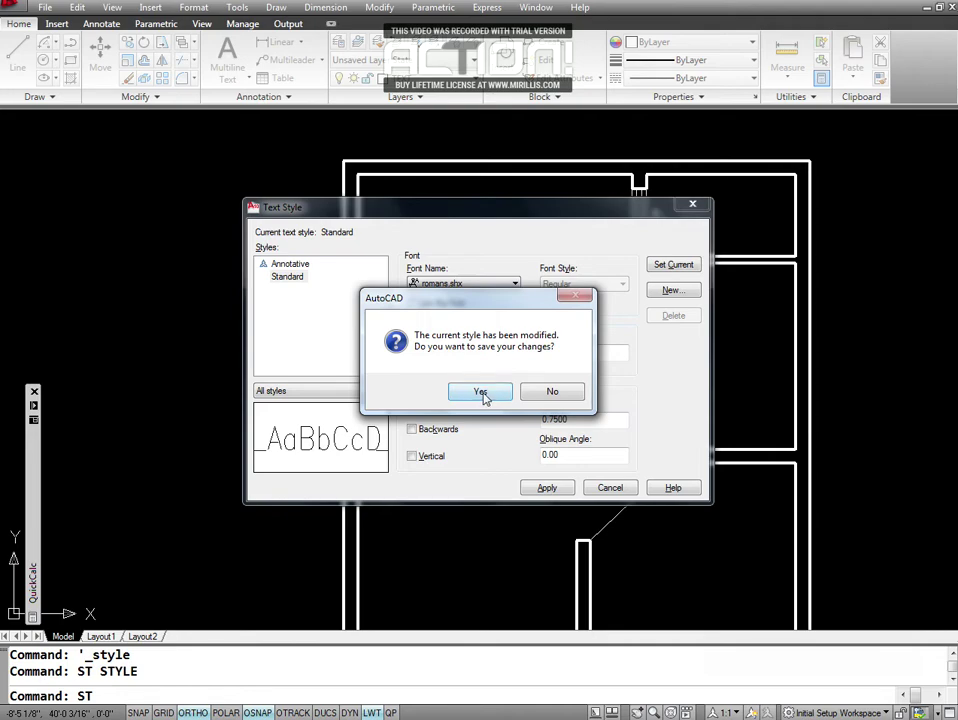
left_click(481, 393)
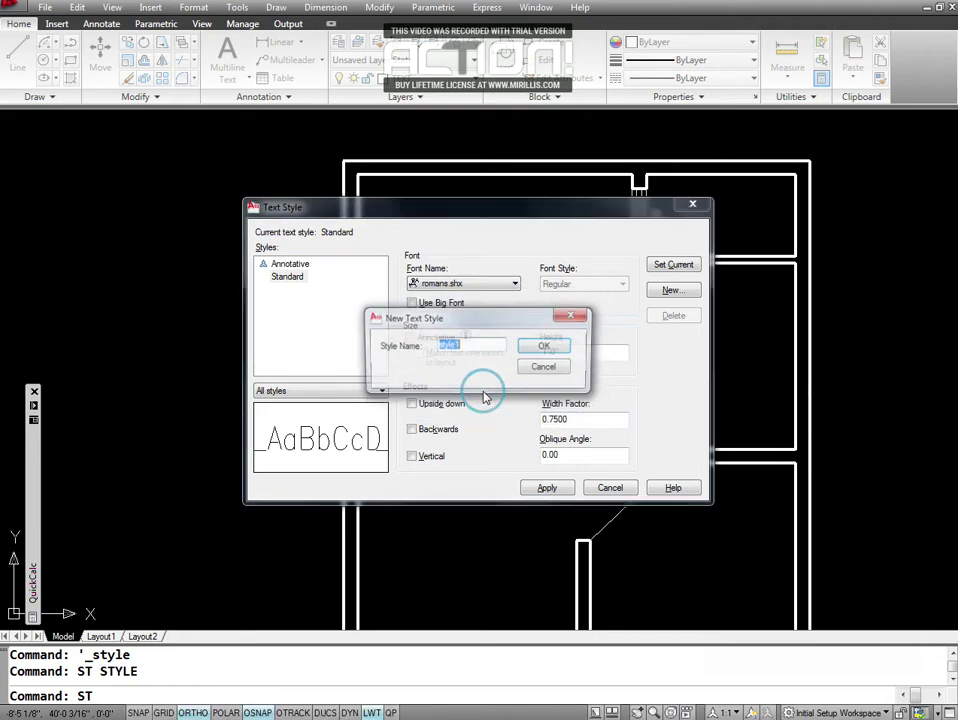
Create a text style named LABLE 12, set it current, and close the dialog.
left_click(546, 369)
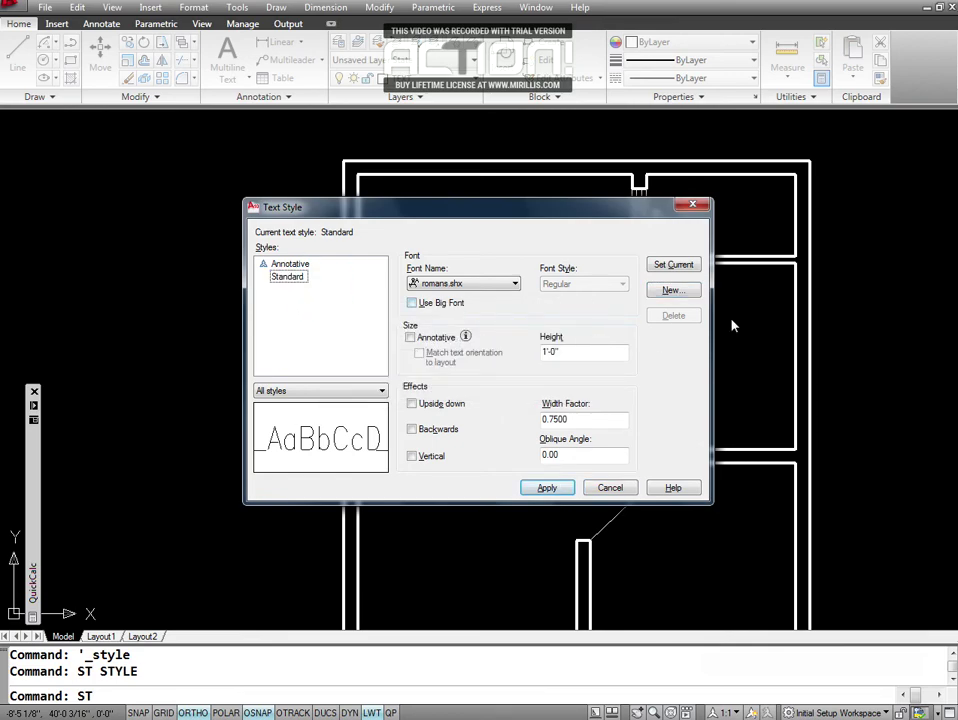
left_click(673, 289)
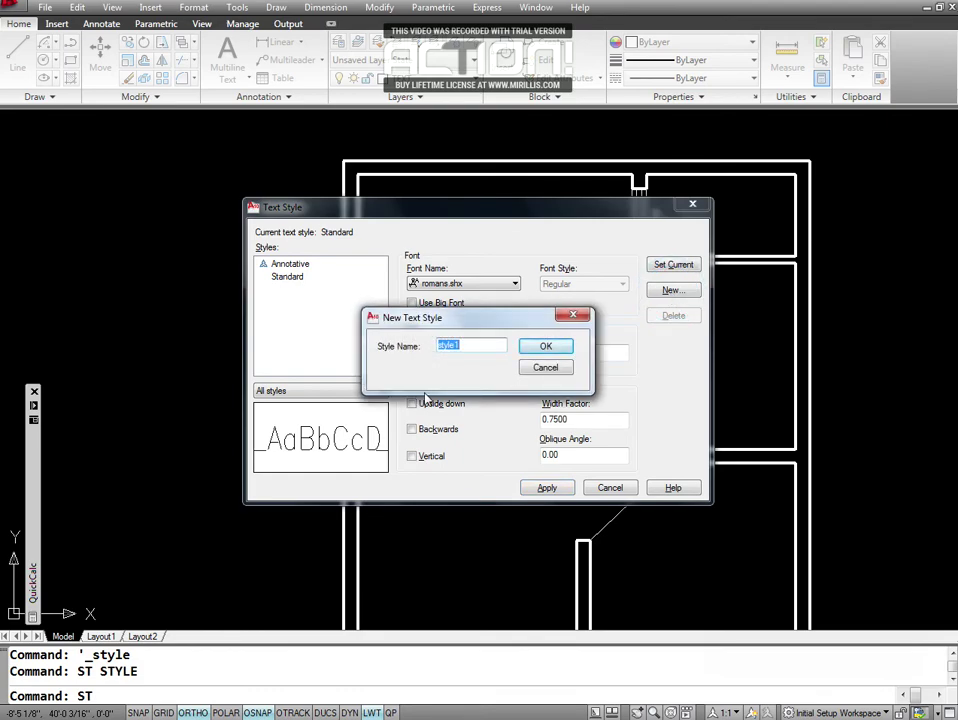
type("LAB")
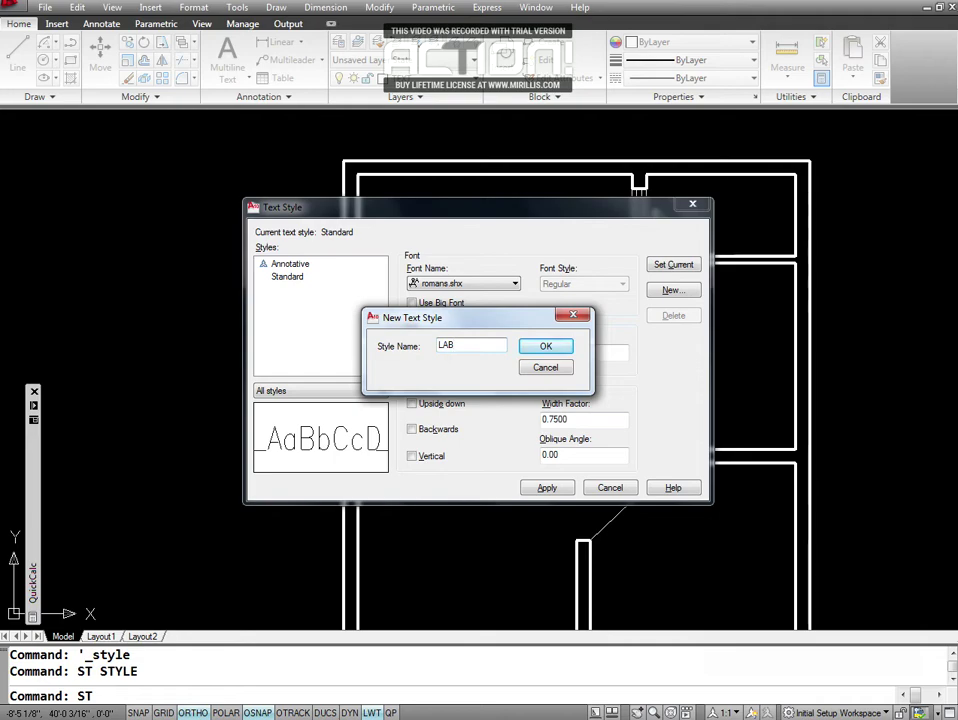
type("LE")
type(" 12")
left_click(547, 349)
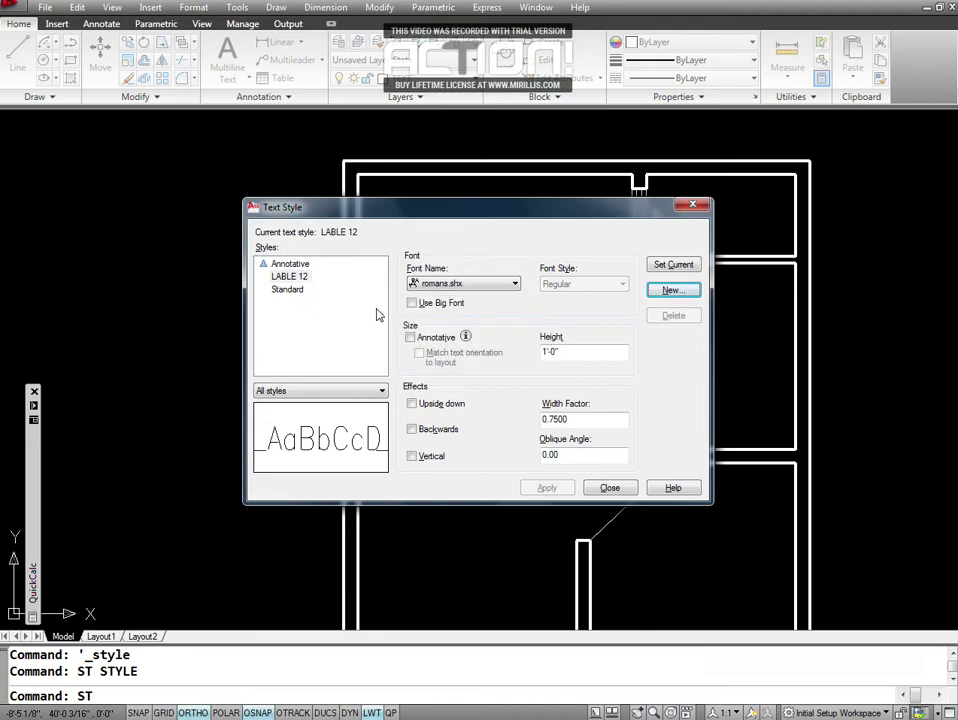
left_click(674, 266)
left_click(610, 488)
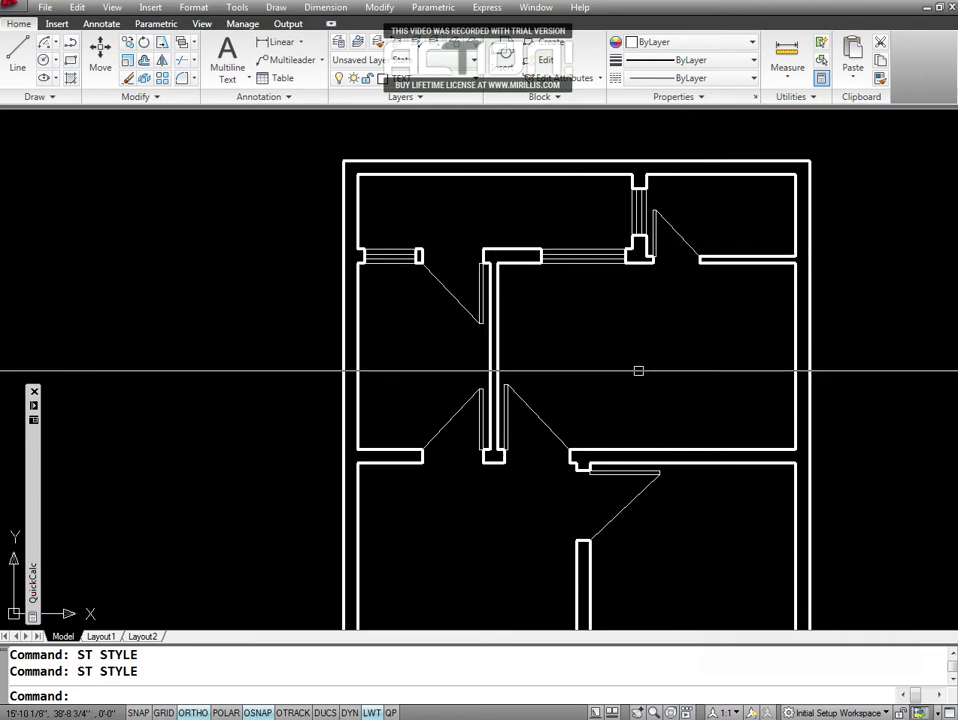
Pan over to read the reference plan image, then pan the traced floor plan back to centre.
key("Escape")
key("Escape")
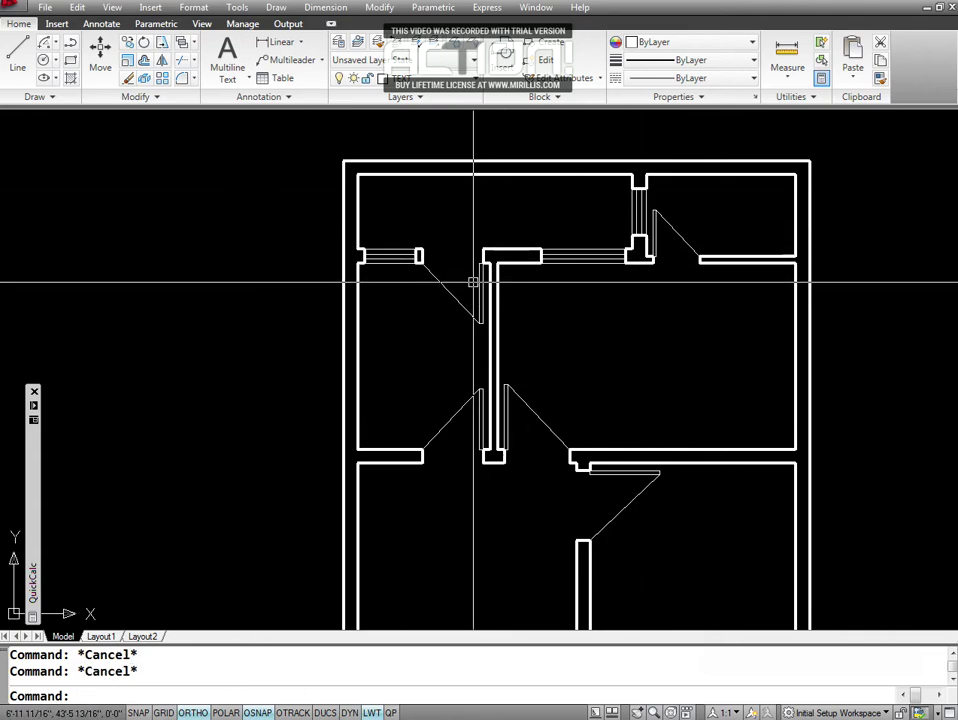
type("P")
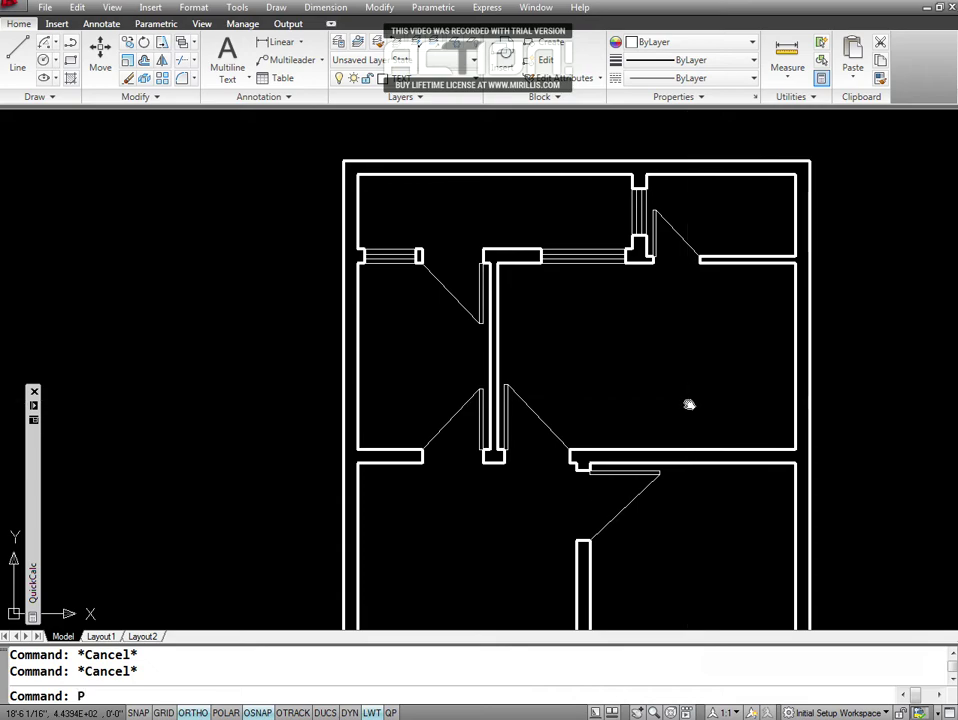
key("Return")
left_click_drag(804, 348, 139, 459)
left_click_drag(657, 299, 537, 413)
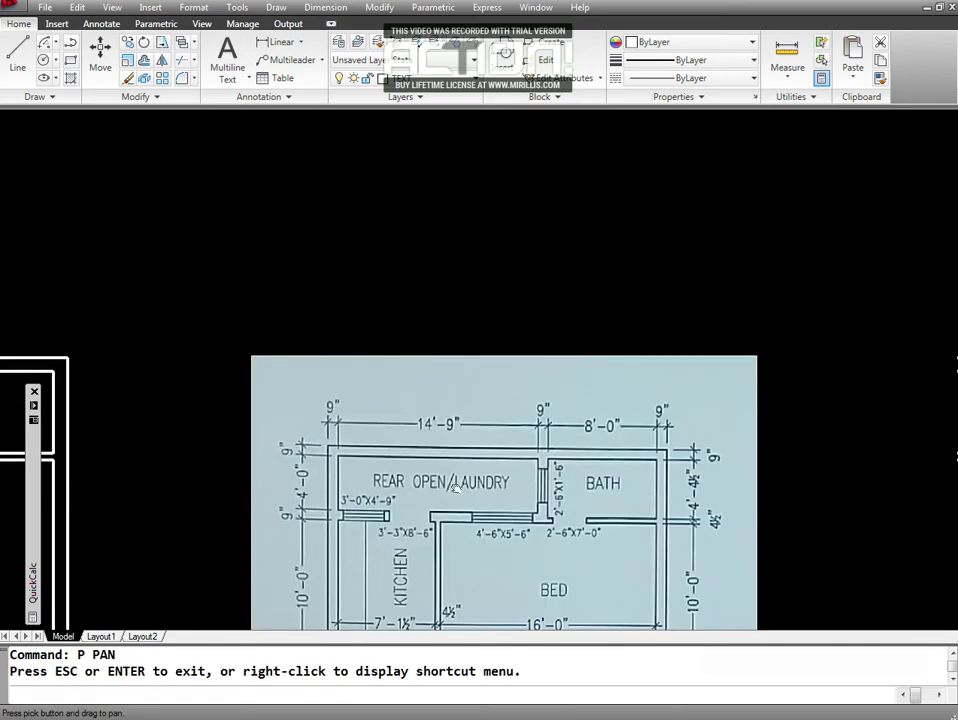
left_click_drag(455, 488, 466, 359)
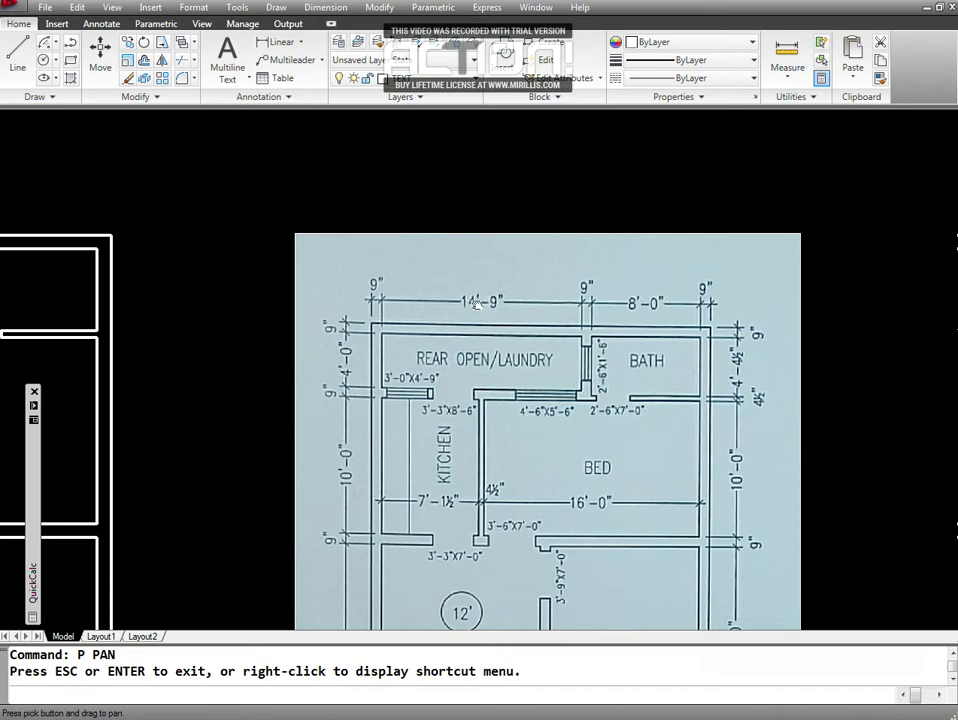
mouse_move(358, 387)
left_mouse_down()
mouse_move(502, 363)
mouse_move(642, 385)
left_mouse_up()
mouse_move(502, 413)
left_mouse_down()
mouse_move(522, 521)
mouse_move(410, 475)
mouse_move(391, 406)
mouse_move(421, 401)
left_mouse_up()
key("Escape")
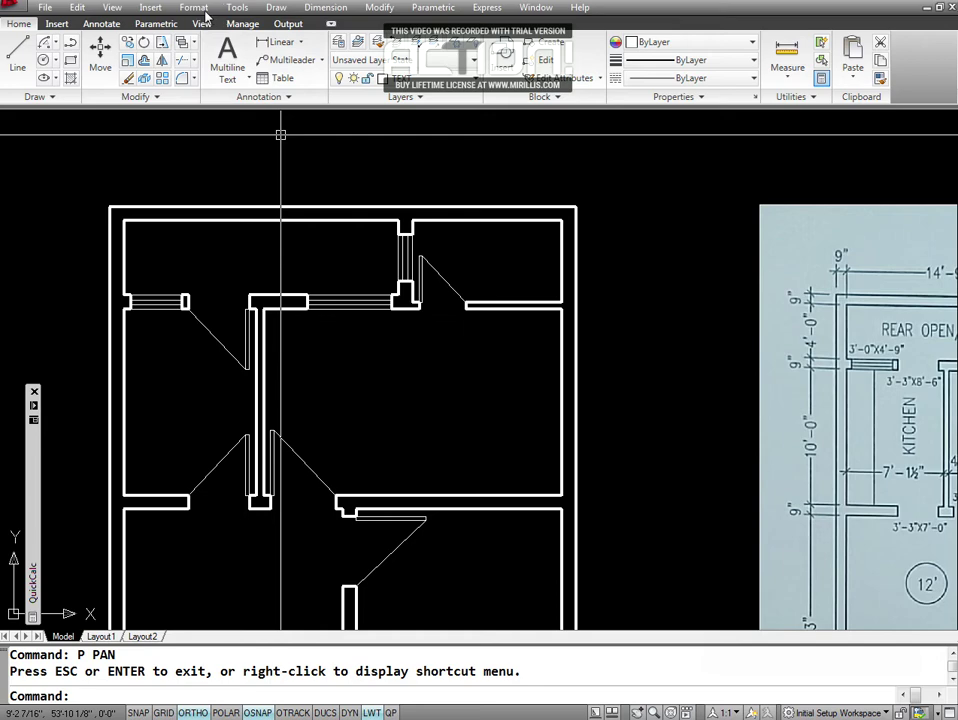
left_click(204, 9)
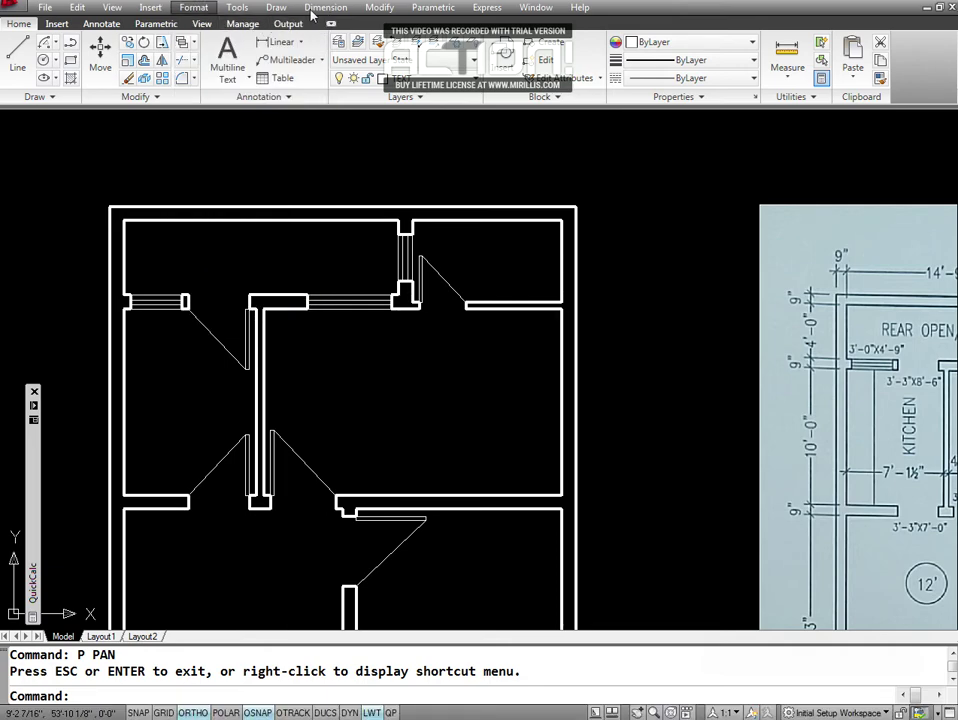
left_click(276, 8)
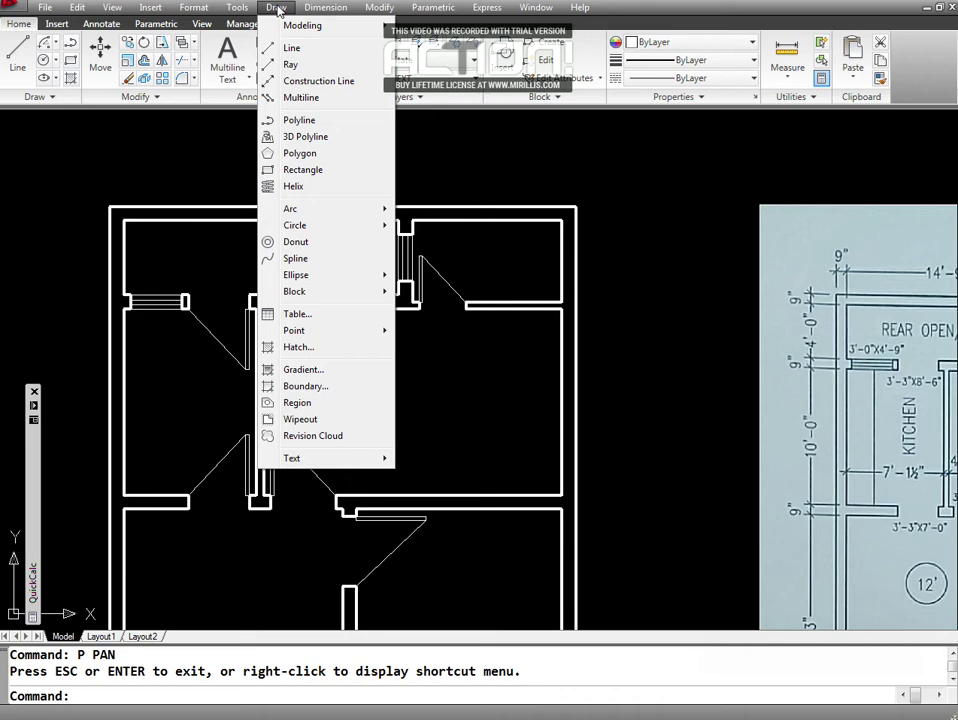
left_click(276, 10)
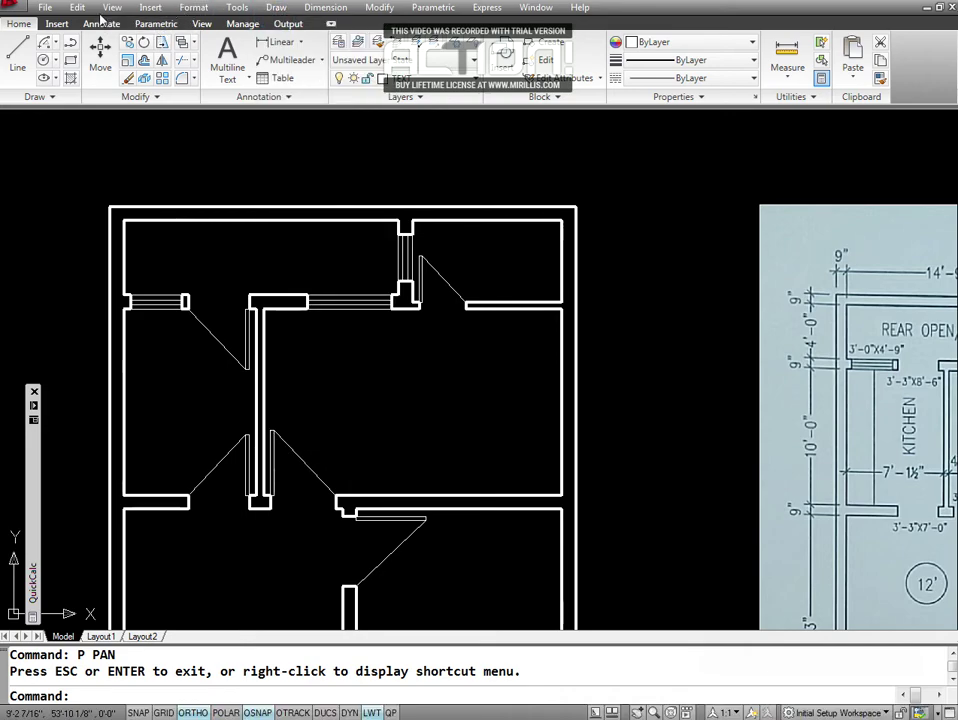
left_click(196, 9)
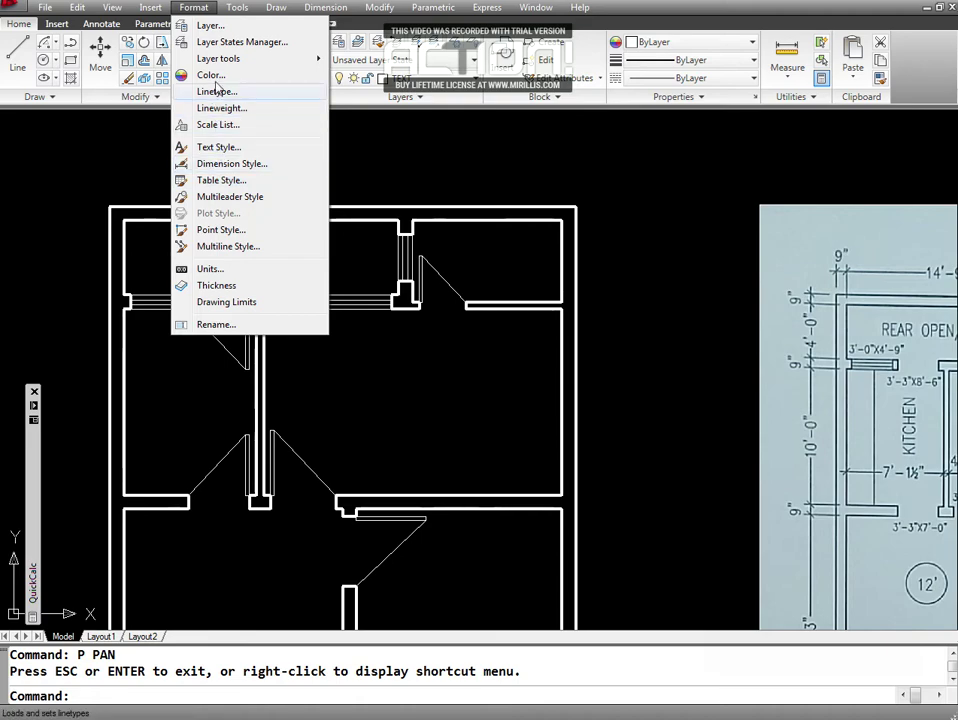
key("Escape")
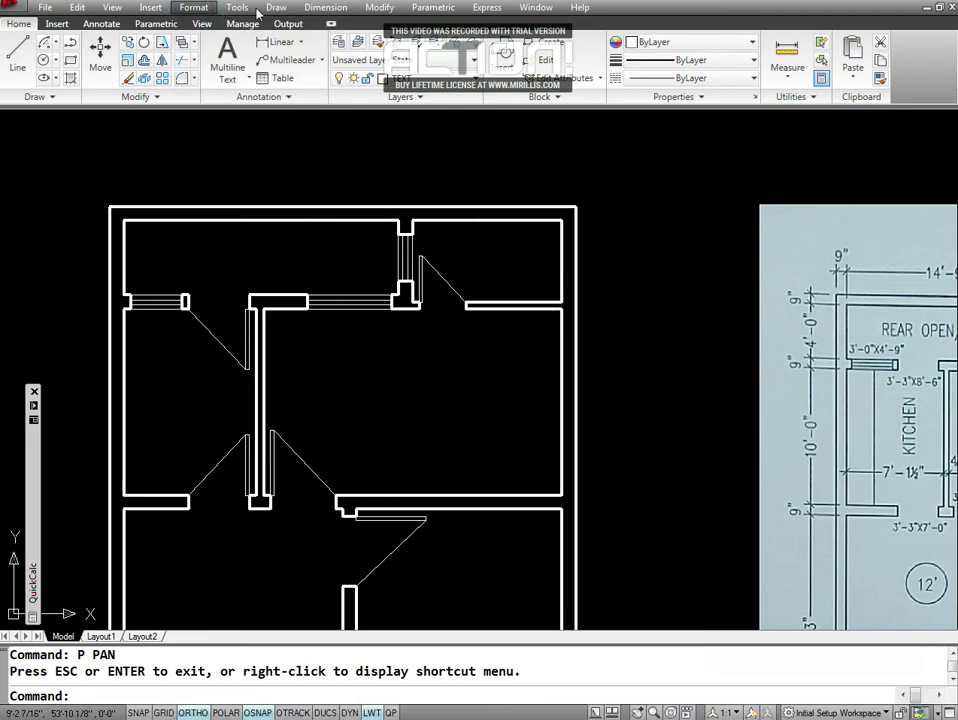
left_click(238, 8)
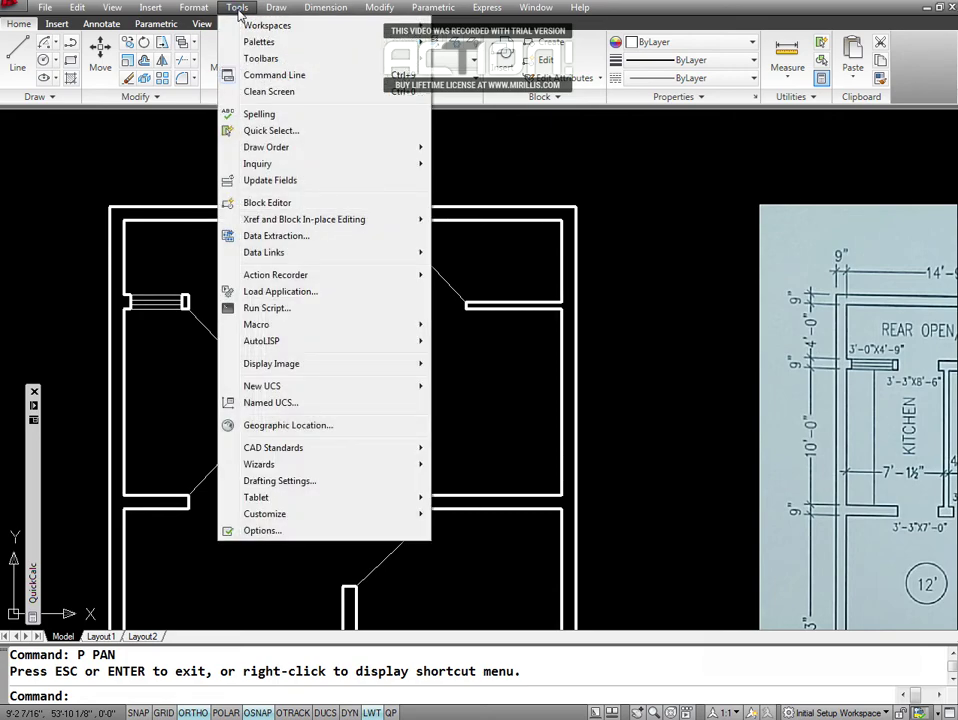
left_click(238, 12)
left_click(276, 9)
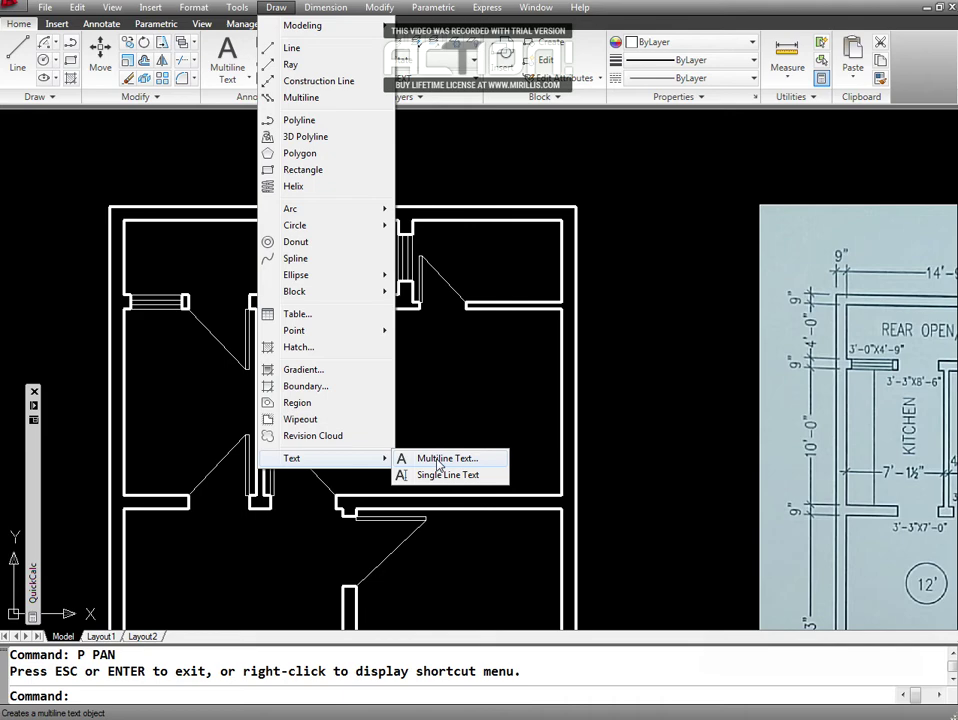
Look over the extra drawing tools and text options, then start MTEXT with the T alias.
left_click(50, 97)
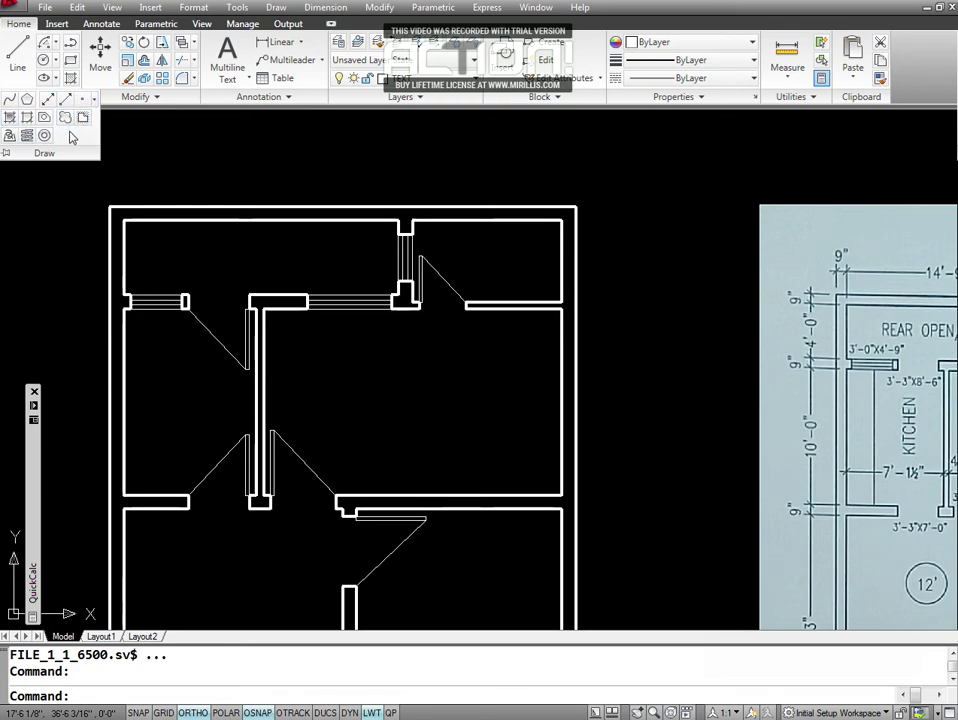
key("Escape")
key("Escape")
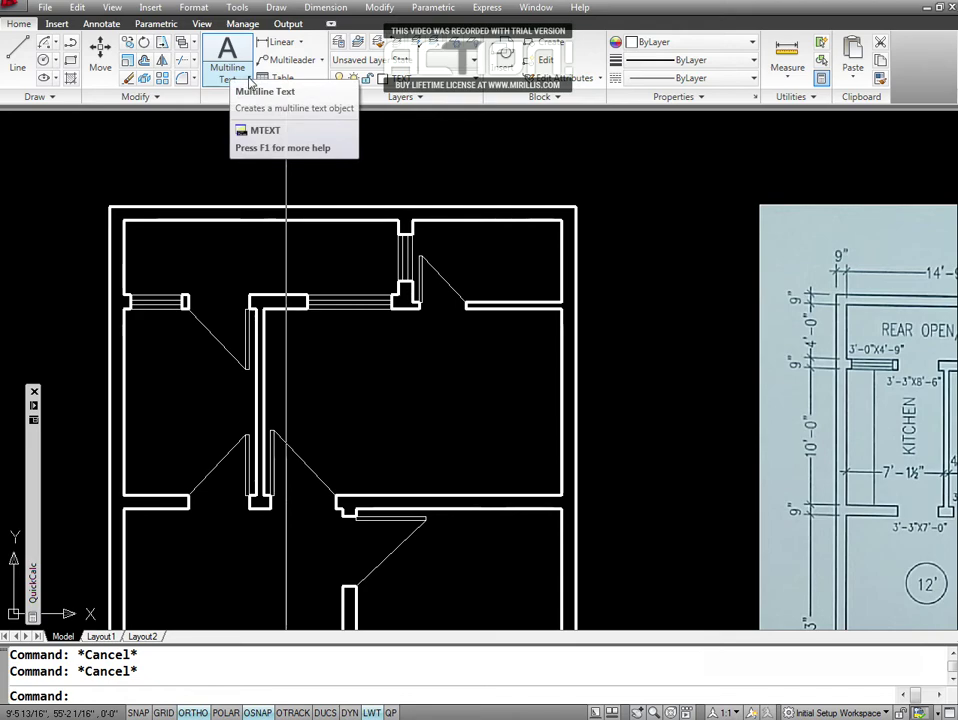
left_click(249, 80)
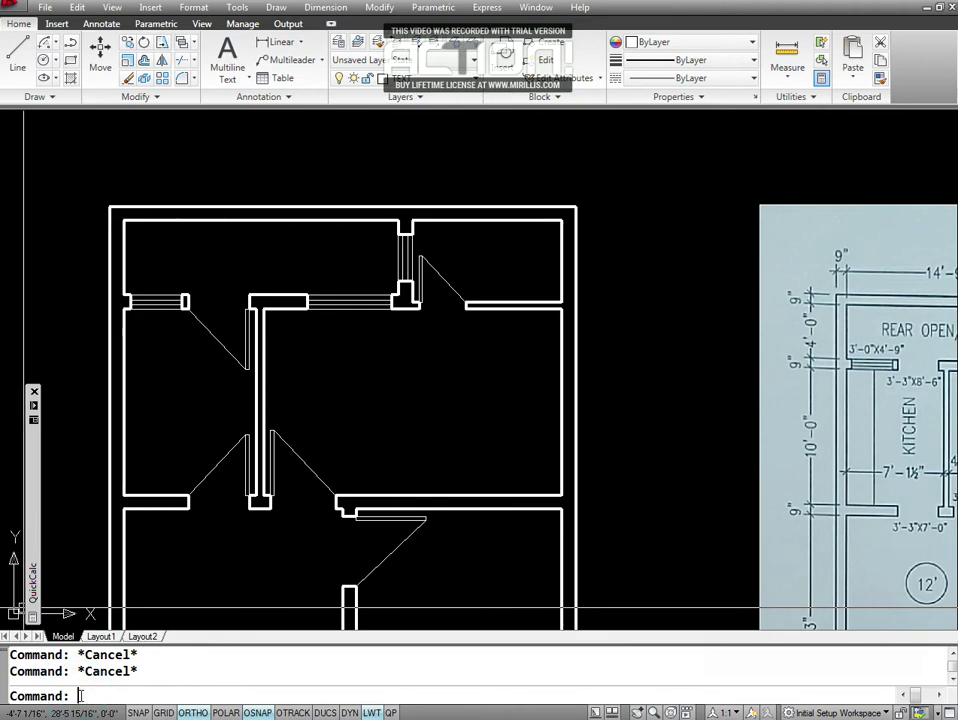
type("t")
key("Return")
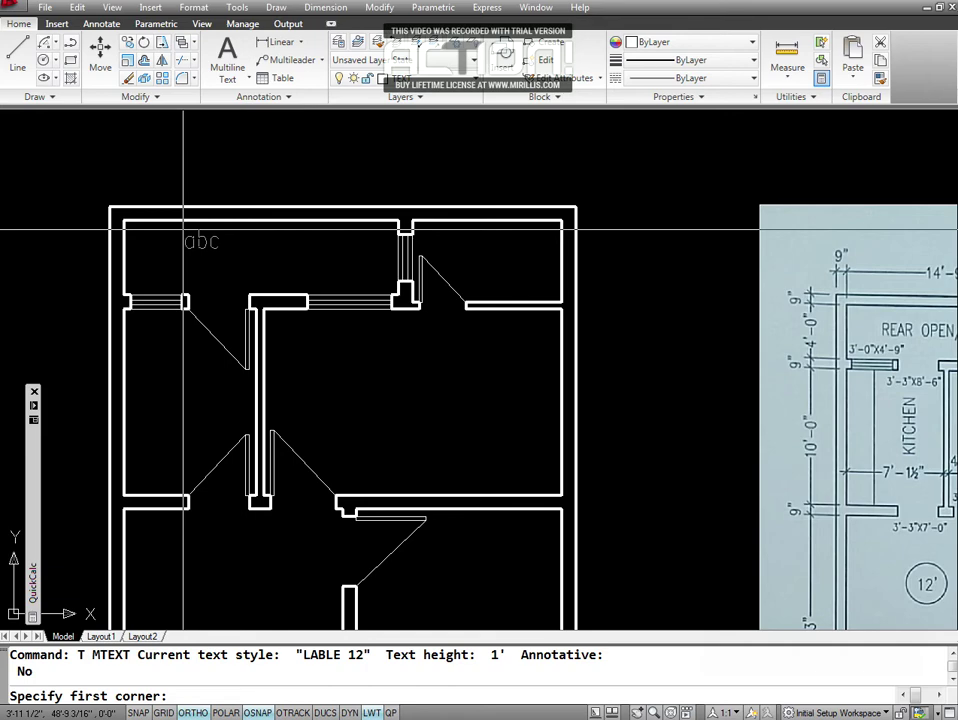
Draw the label's text box in the top-left room and apply the LABLE 12 style.
left_click(183, 232)
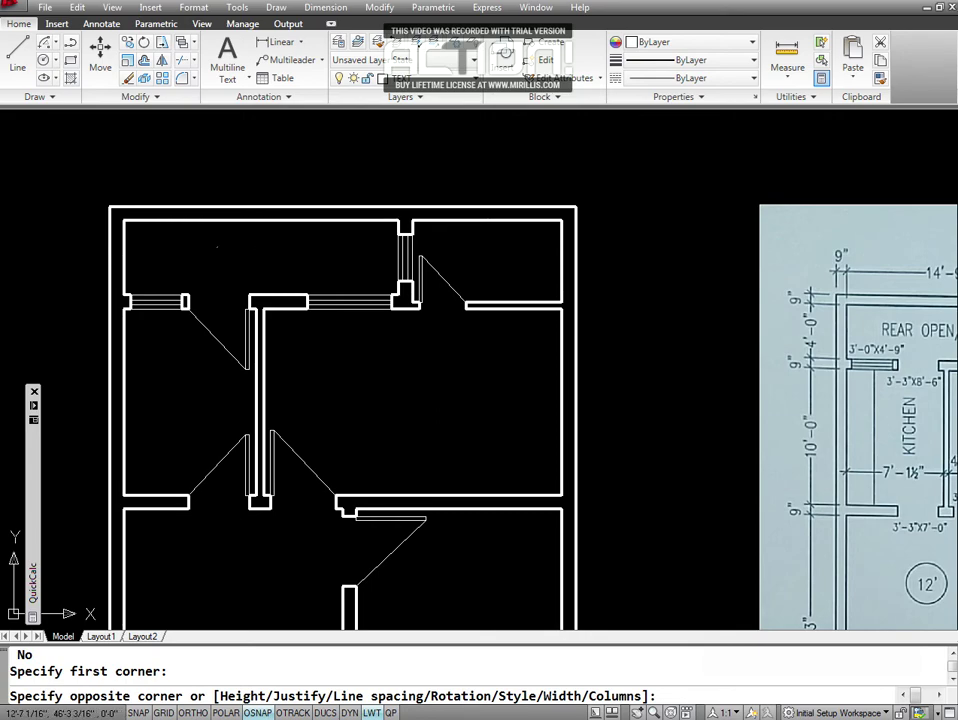
left_click(345, 284)
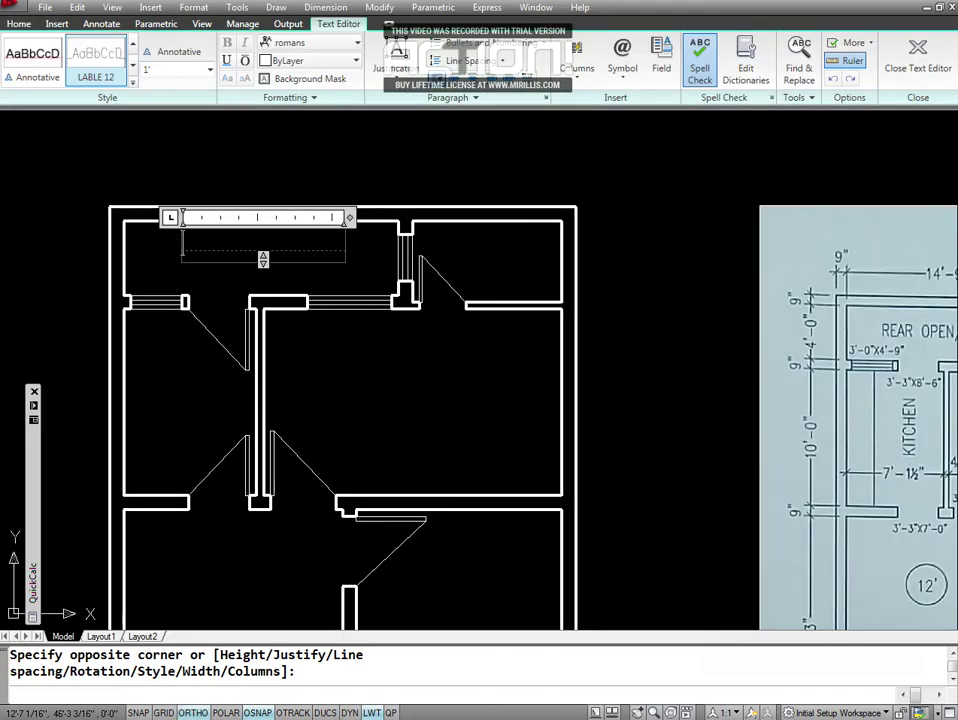
left_click(180, 69)
left_click(100, 72)
Type the label text REAR OPEN/LAUNDRY, fix the typos, and commit the label.
type("REAR LAWN")
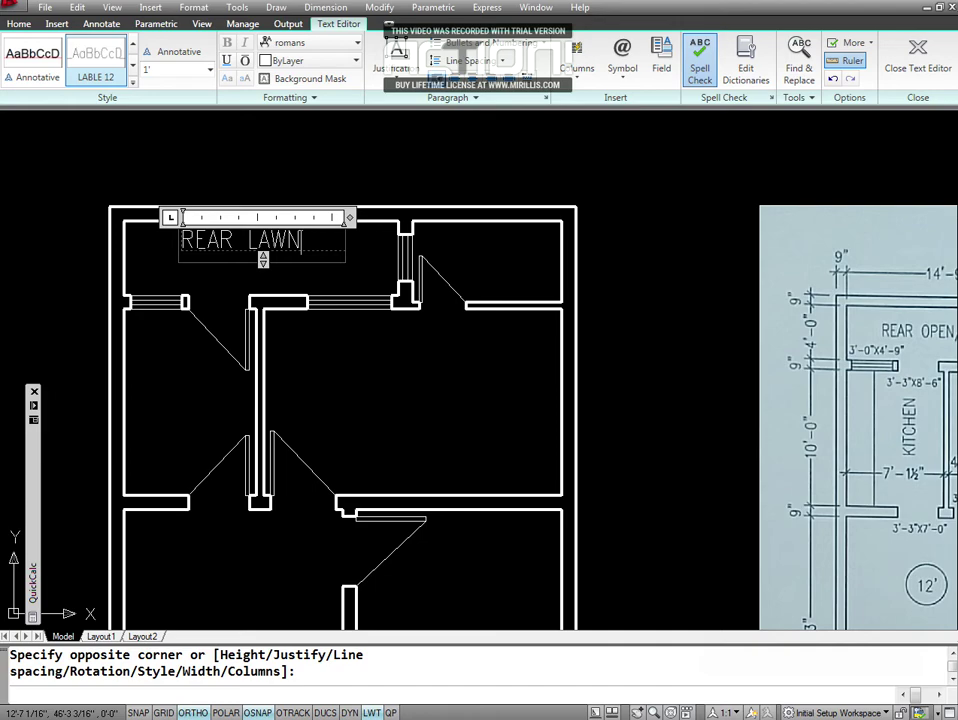
key("BackSpace")
key("BackSpace")
key("BackSpace")
key("BackSpace")
type("OPEN")
type("/LAUD")
key("BackSpace")
type("NDRY")
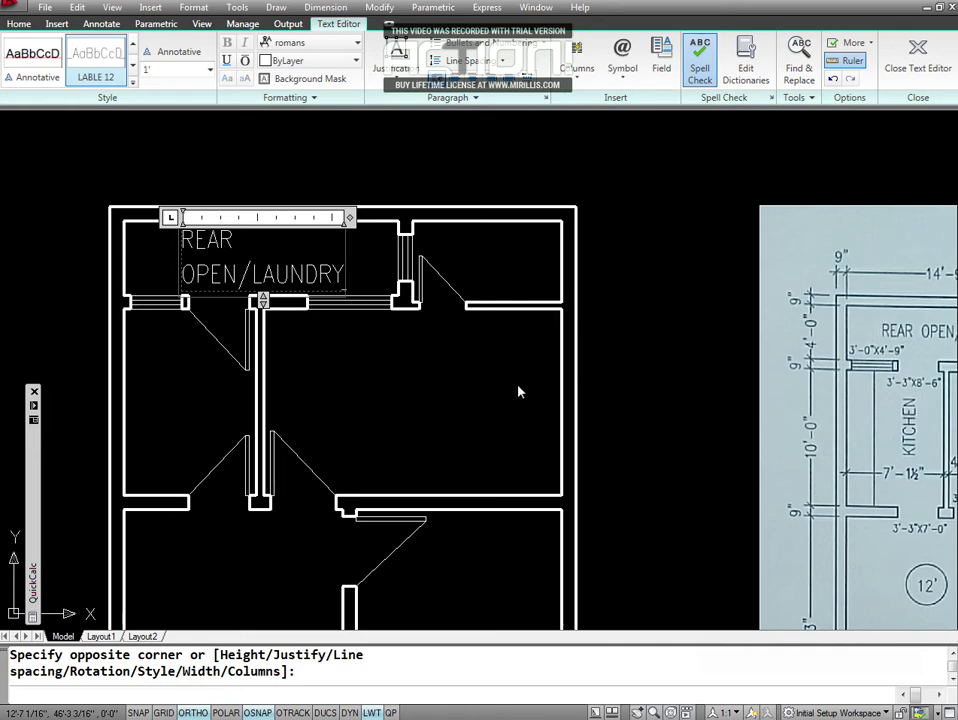
key("Return")
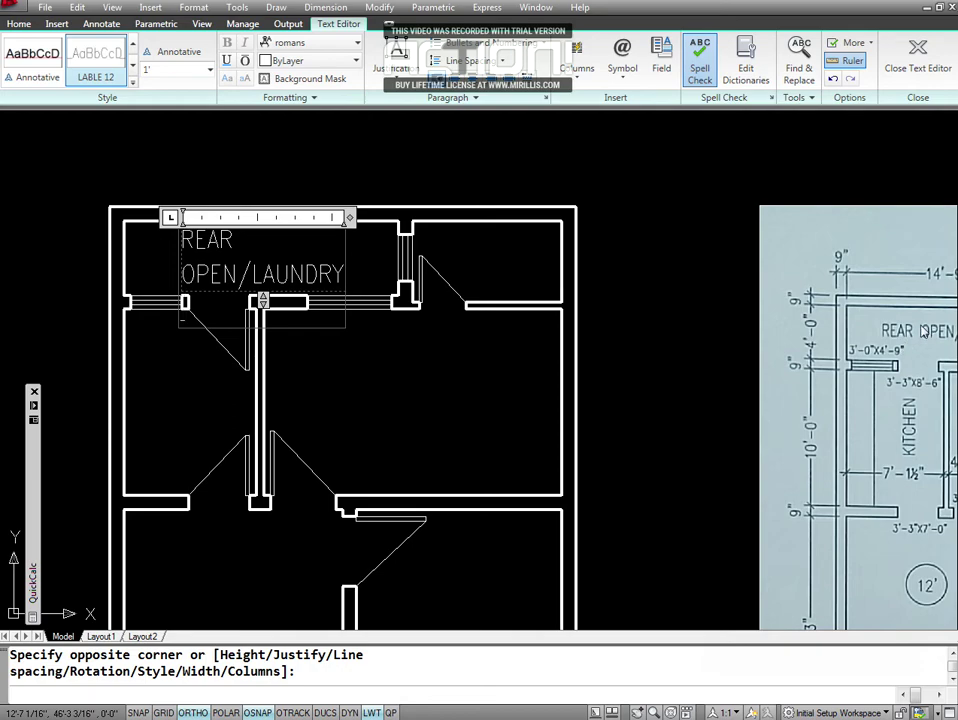
type("P")
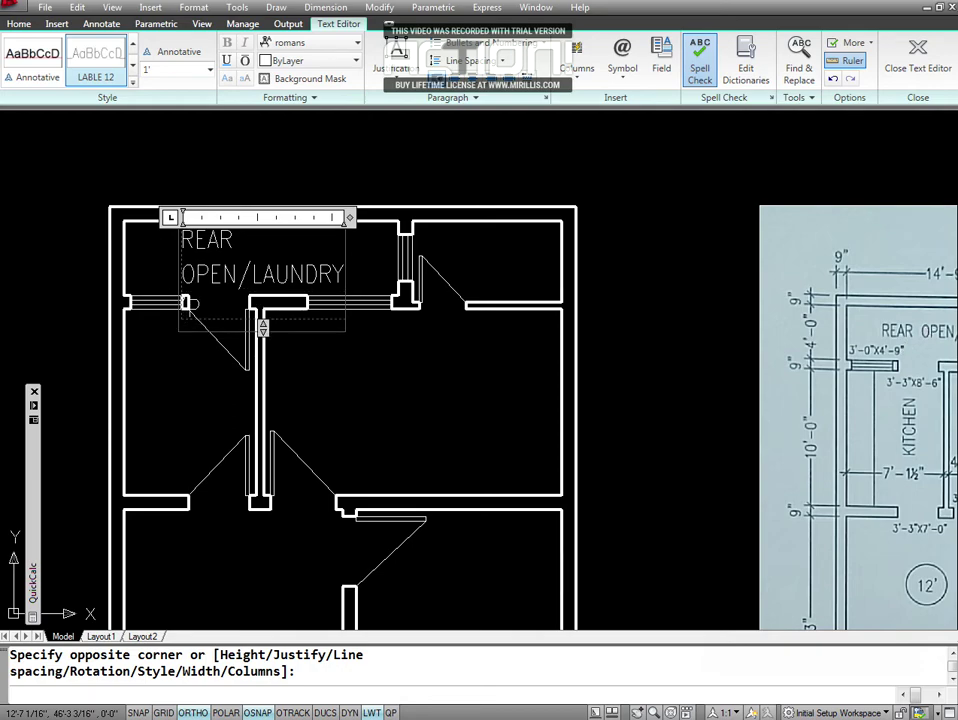
key("BackSpace")
left_click(676, 447)
Pan the view so the laundry room and its label sit in the centre.
type("P")
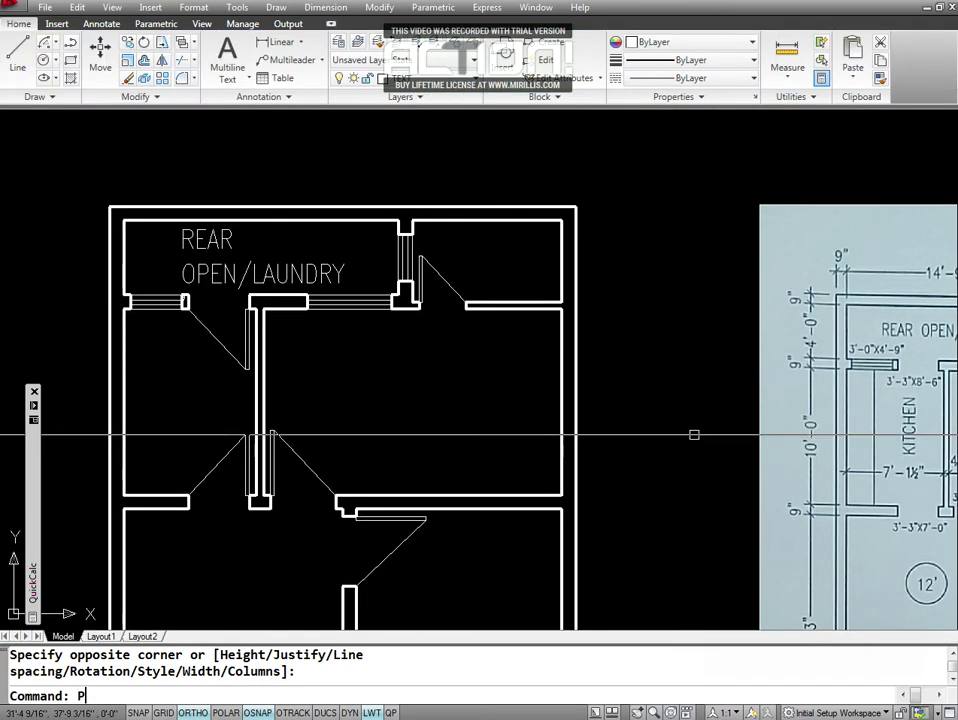
key("Return")
left_click_drag(749, 394, 604, 409)
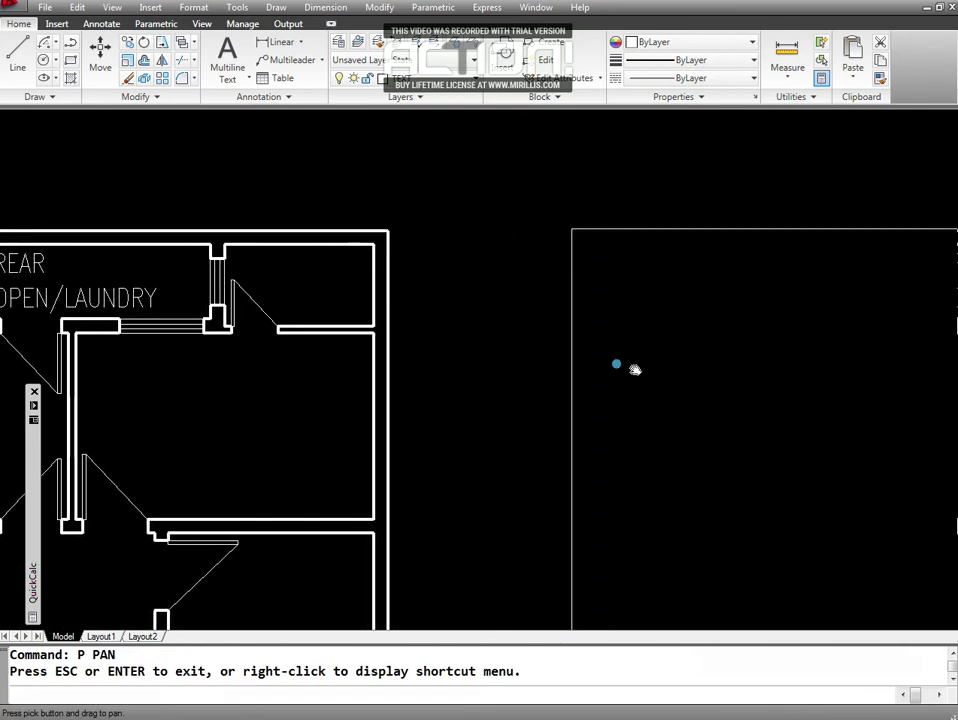
left_click_drag(635, 368, 935, 345)
key("Escape")
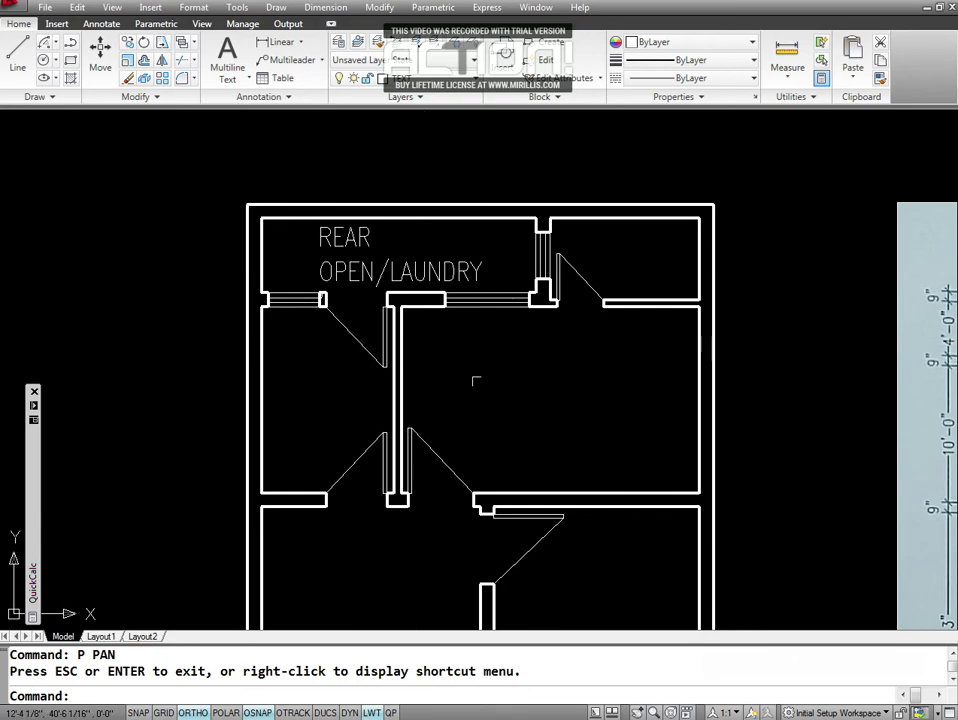
Start the ED text-editing command, then cancel it with Esc.
type("ED")
key("Return")
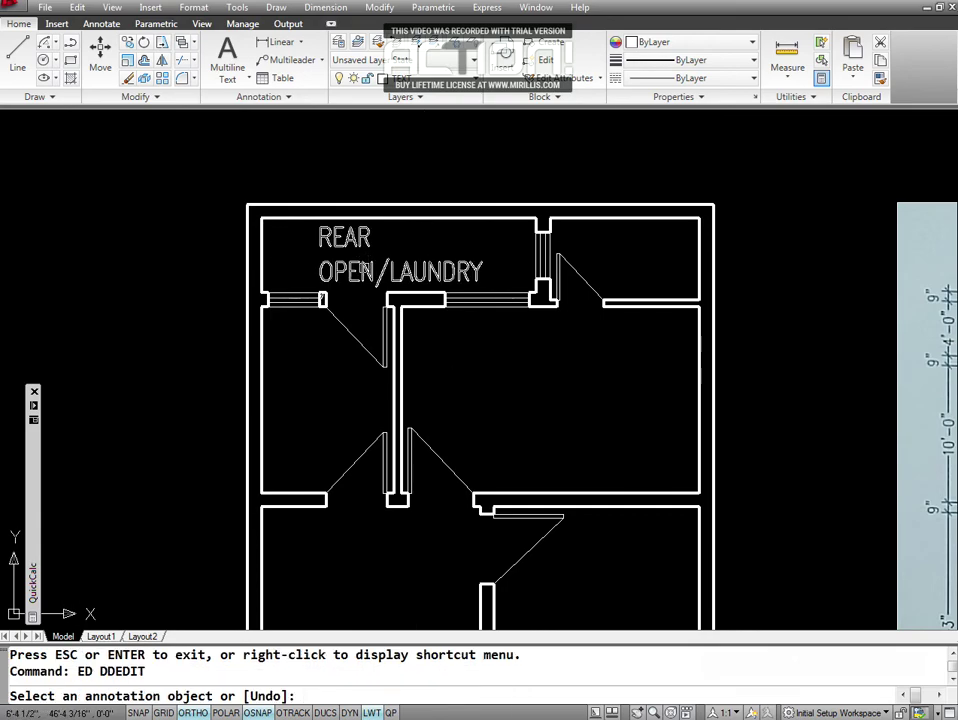
key("Escape")
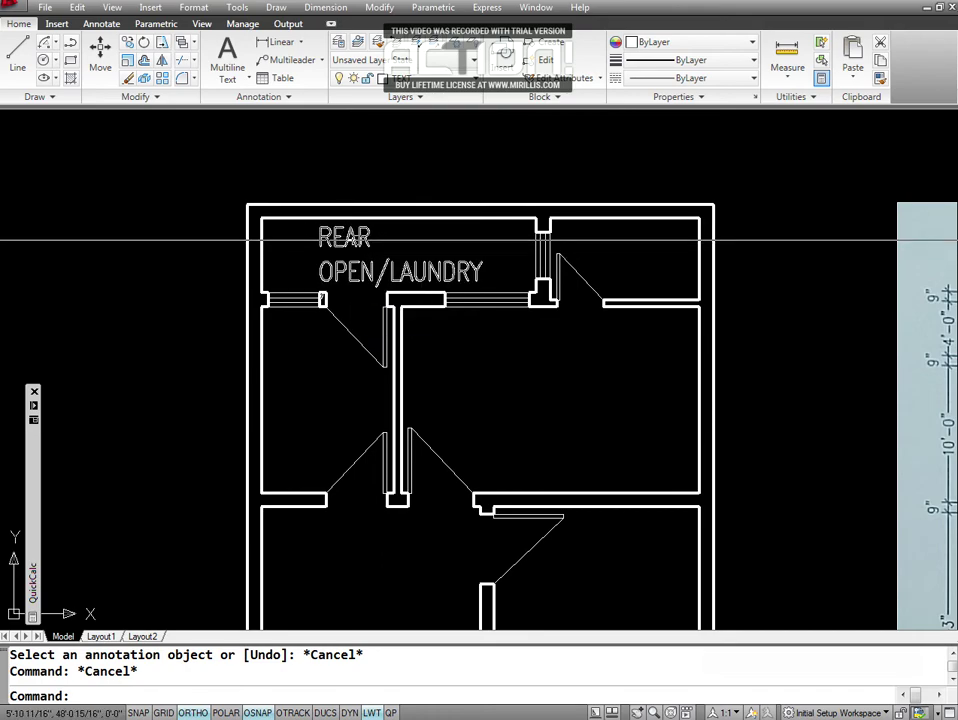
Add a second line 14'-9"x4'-0" beneath OPEN/LAUNDRY in the laundry label.
double_click(350, 237)
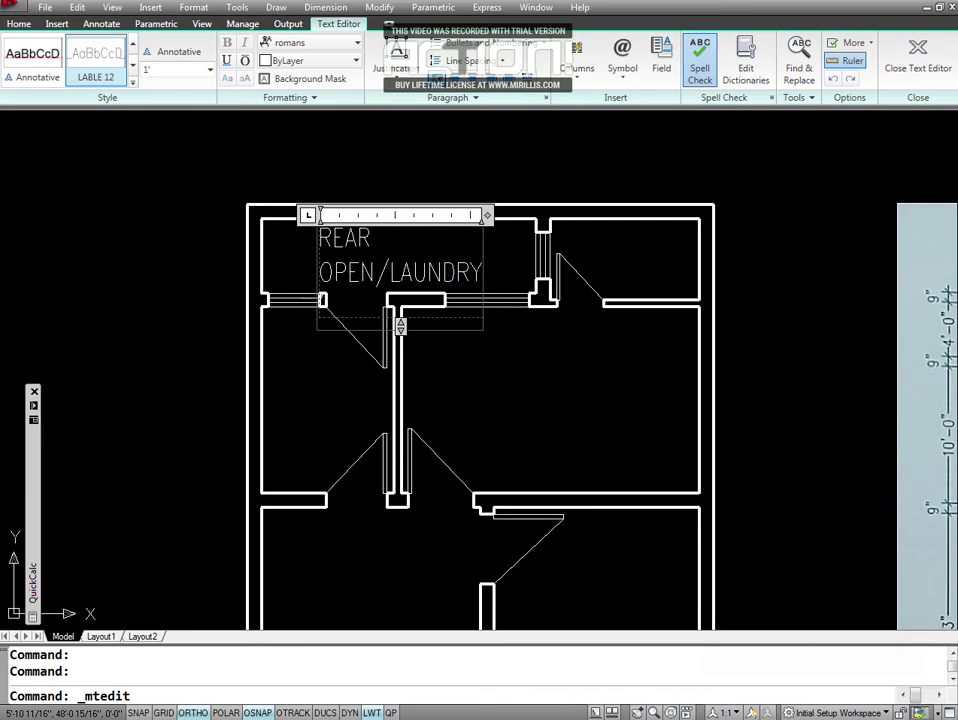
key("Return")
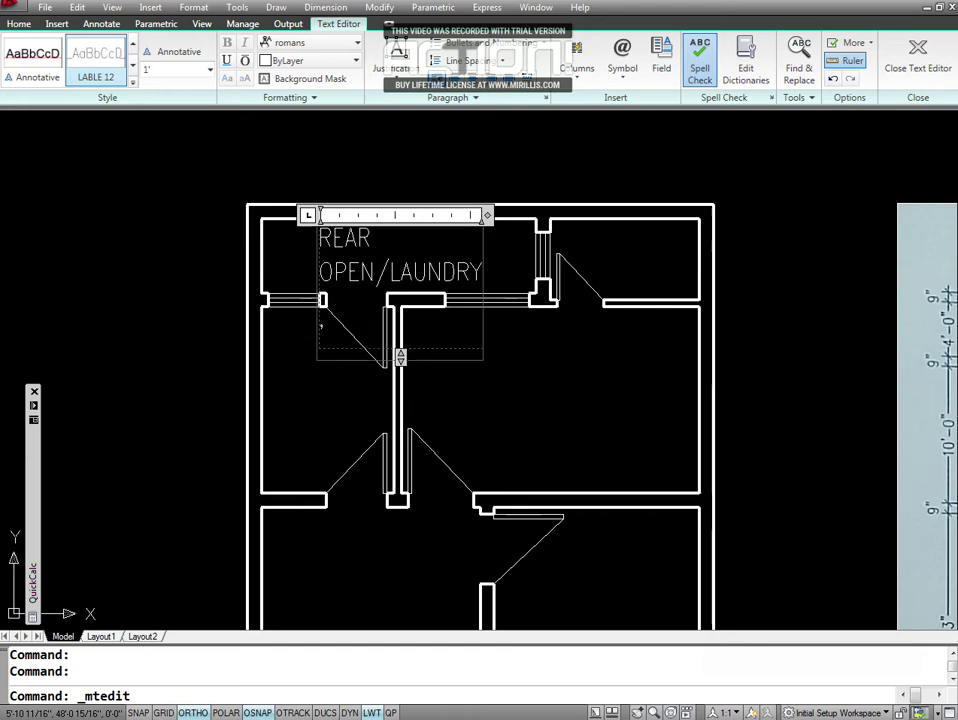
type("4'-9\"")
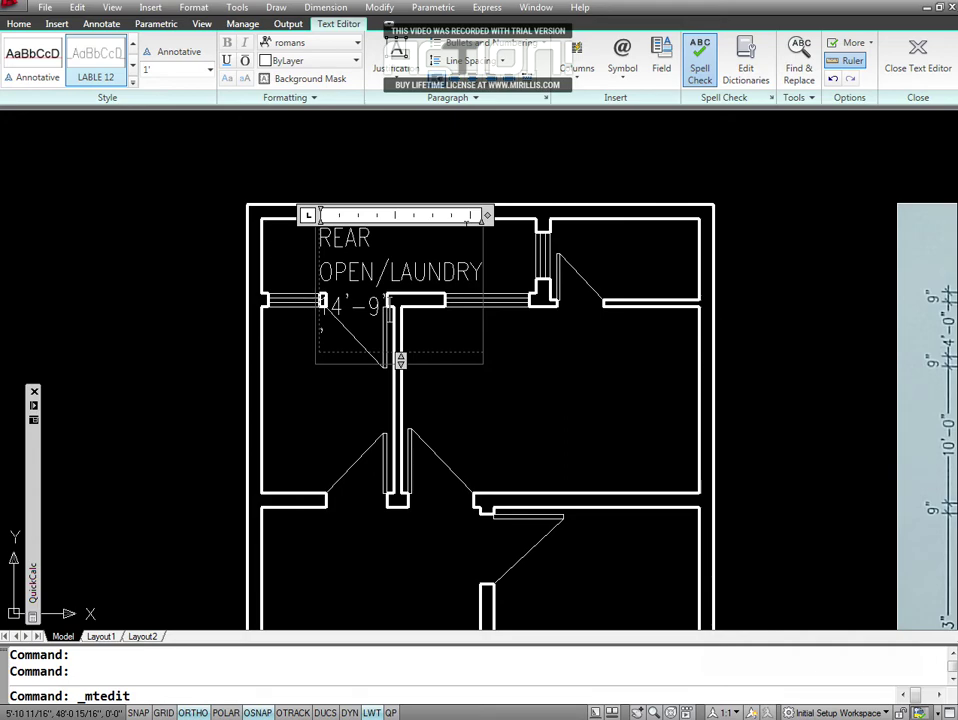
type("x")
type("4'-0\"")
Widen the label box, centre all its lines, and close the text editor.
left_click_drag(487, 215, 572, 215)
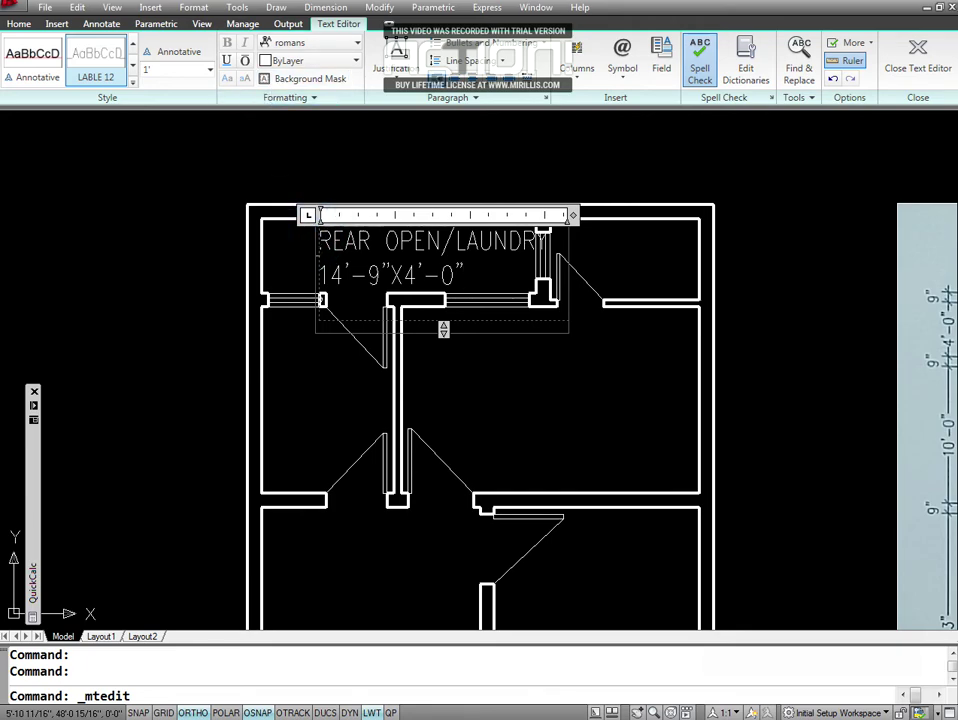
left_click_drag(318, 235, 322, 320)
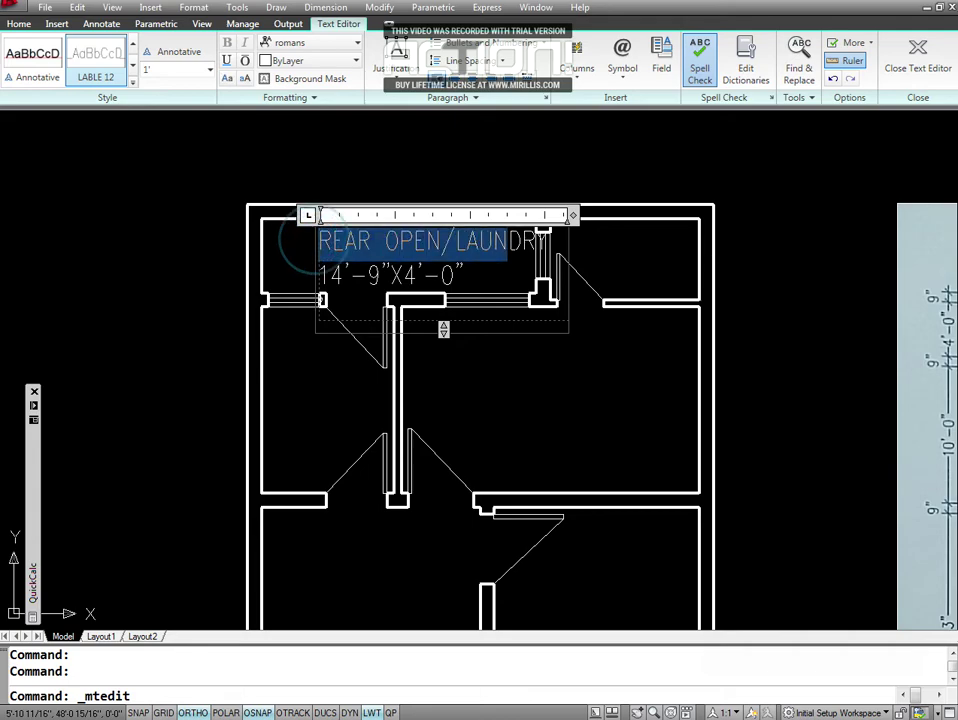
key("Right")
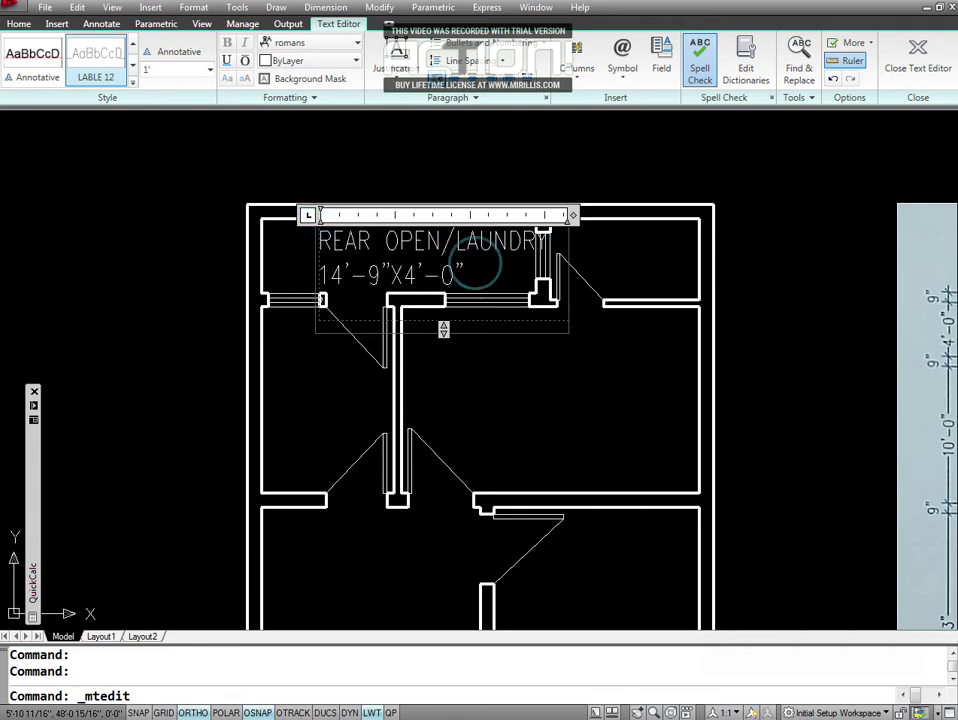
key("ctrl+a")
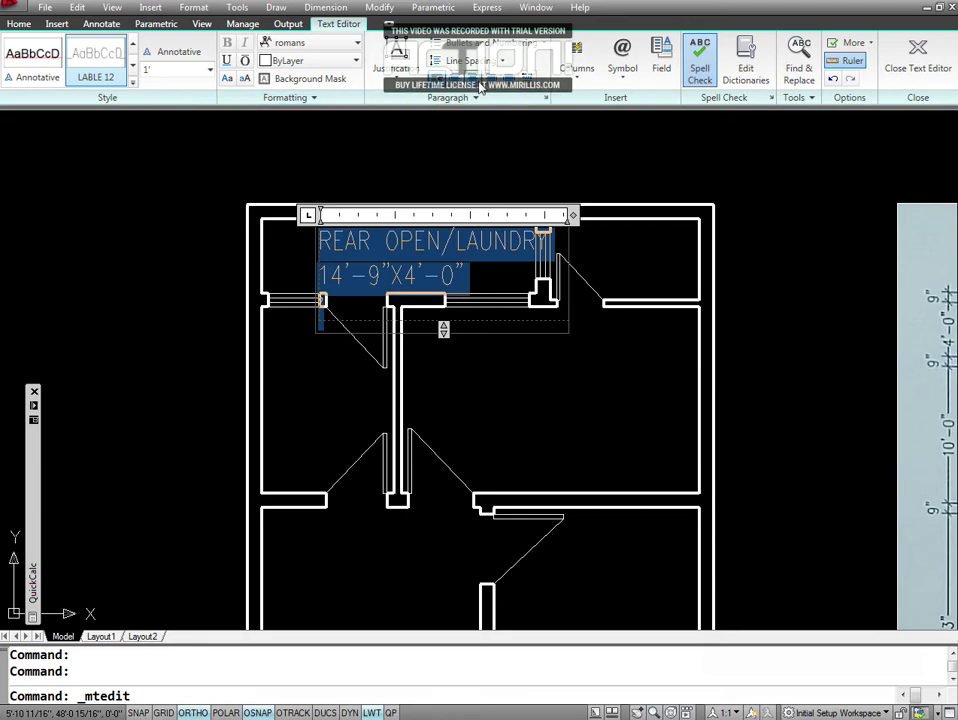
left_click(476, 88)
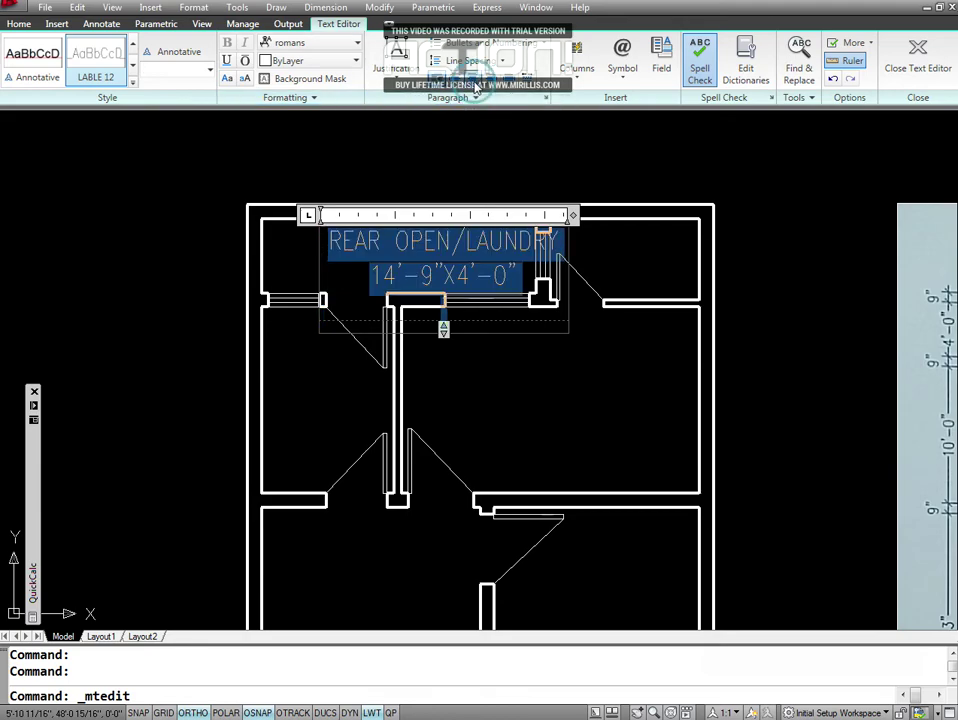
left_click(502, 404)
Move the REAR OPEN/LAUNDRY label with its 14'-9"X4'-0" line further left in the laundry room.
type("M")
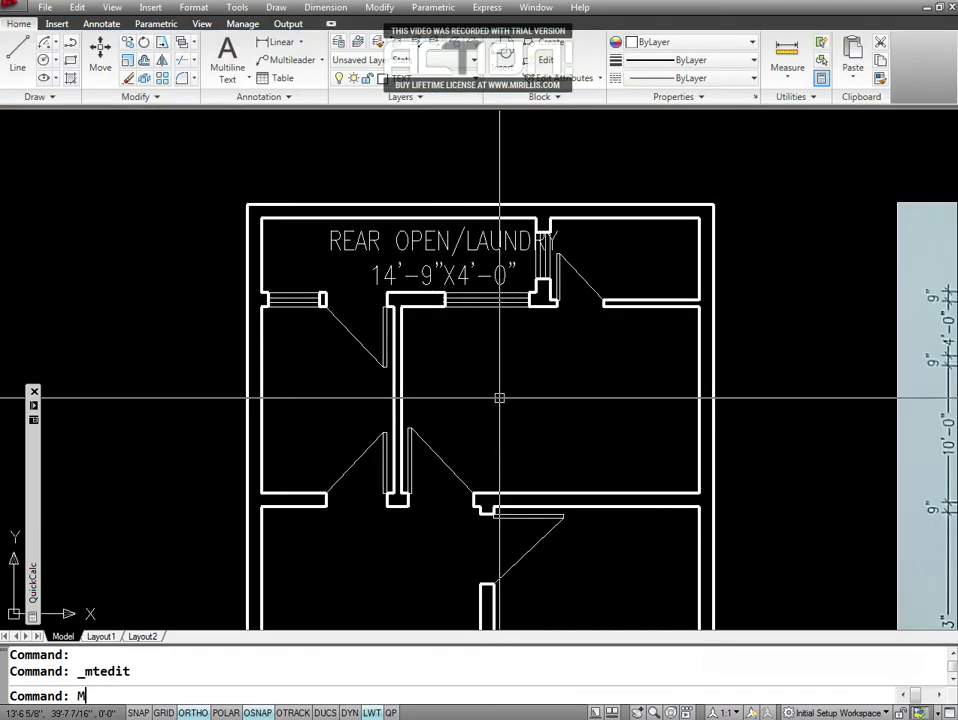
key("Escape")
key("Escape")
type("M")
key("Return")
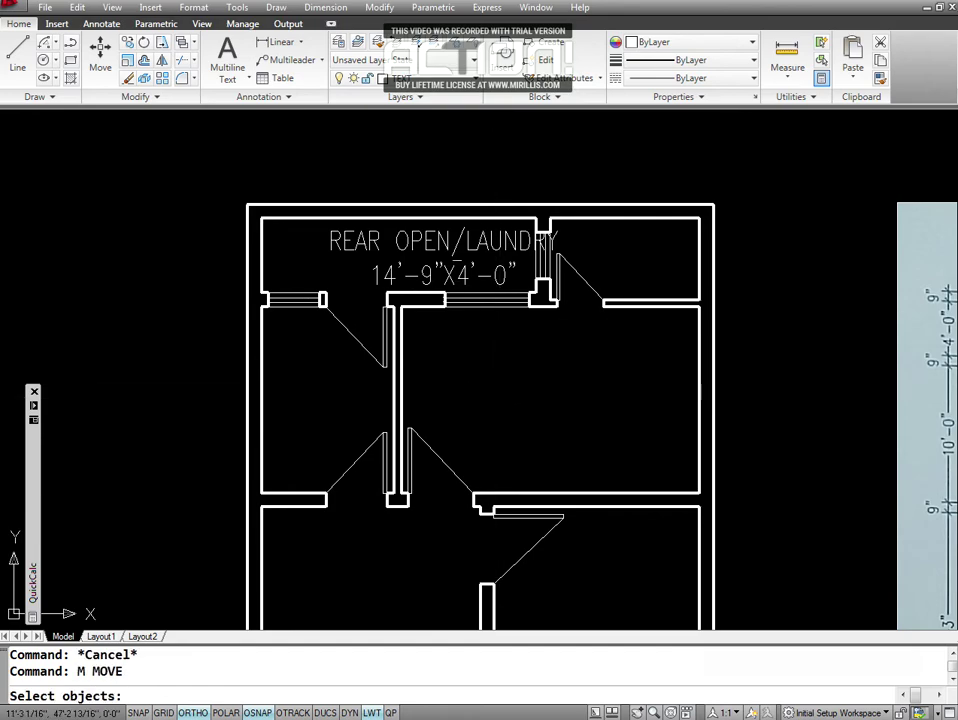
left_click(455, 251)
key("Return")
left_click(452, 263)
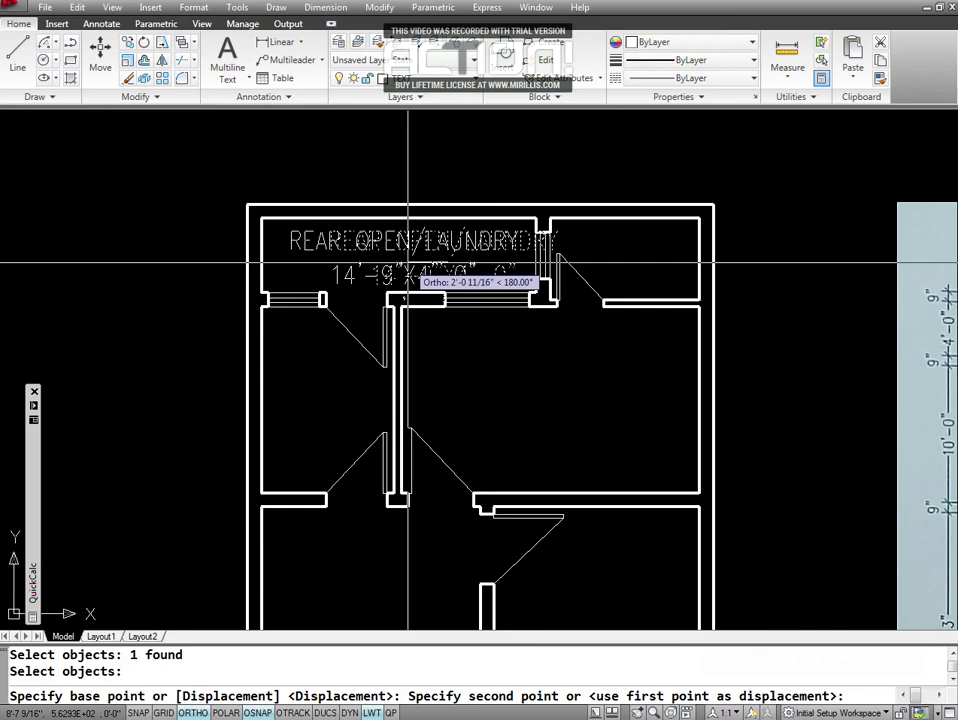
left_click(397, 263)
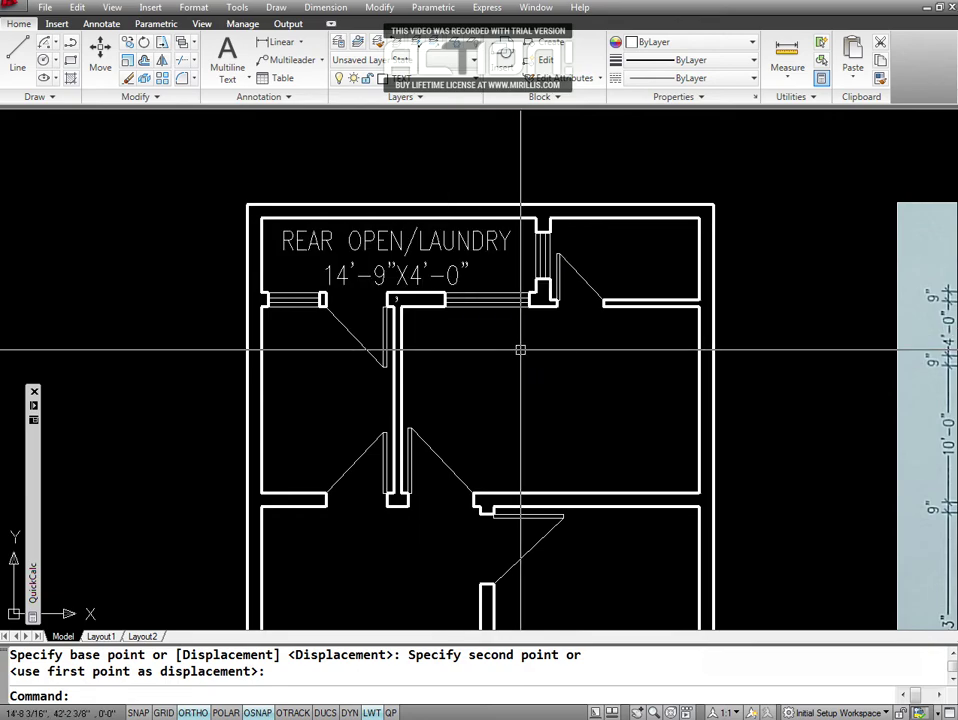
key("Escape")
key("Escape")
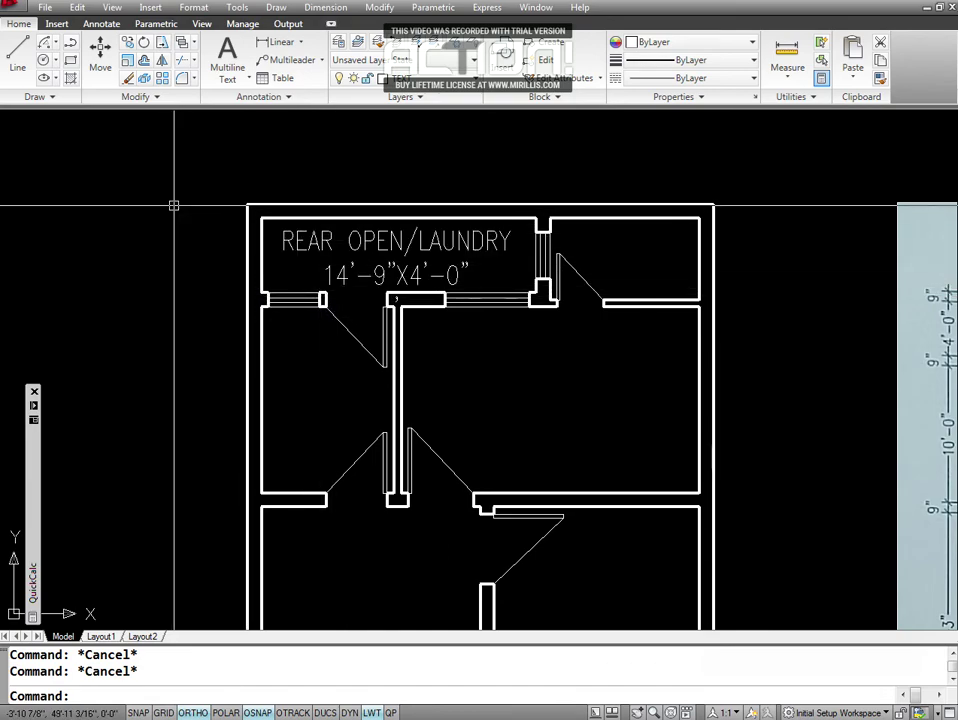
Rename the LABLE 12 text style to LABLE 10.5 in the Text Style dialog.
left_click(190, 7)
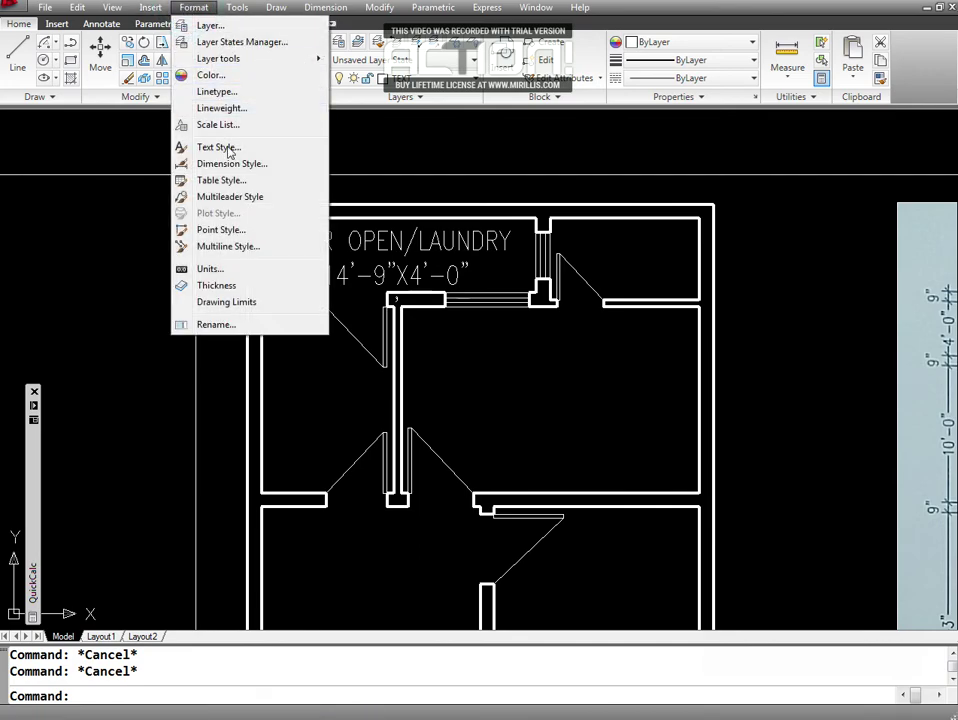
left_click(212, 147)
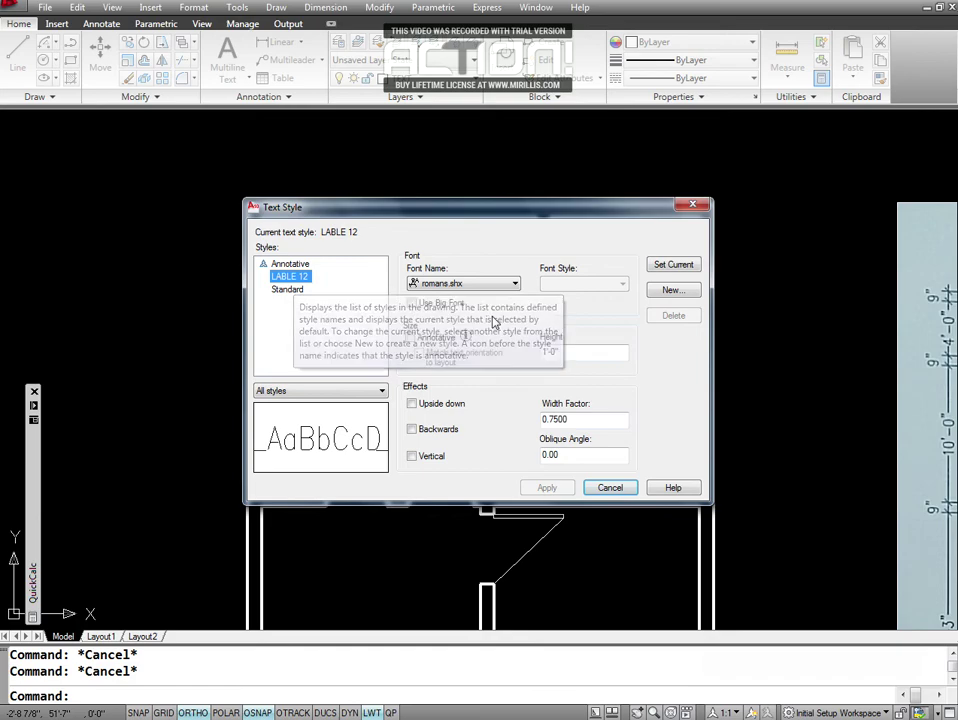
right_click(302, 280)
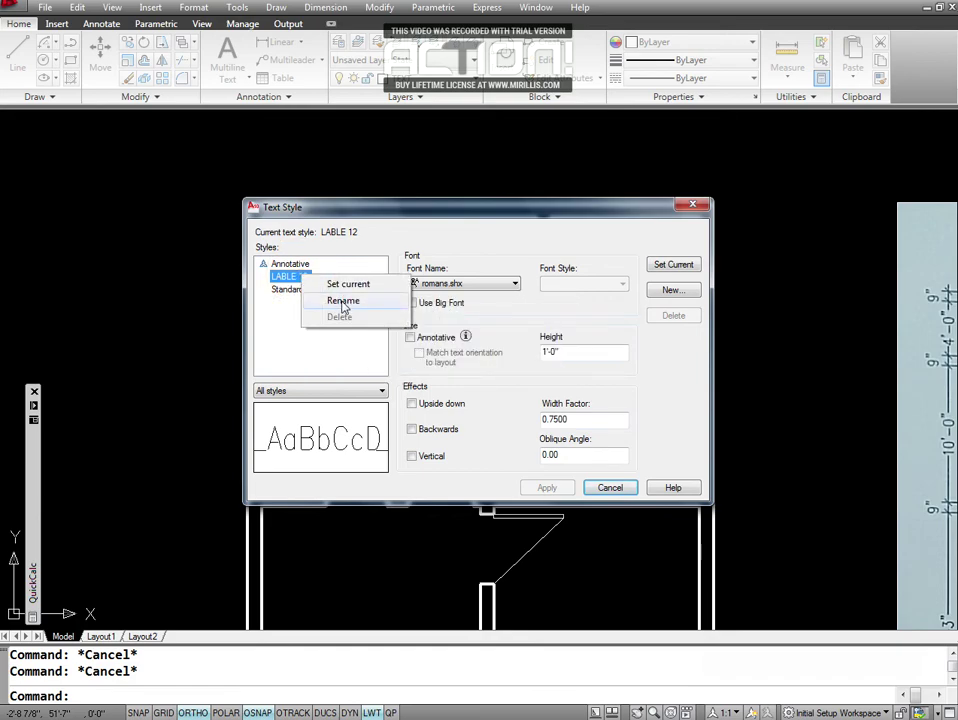
left_click(343, 301)
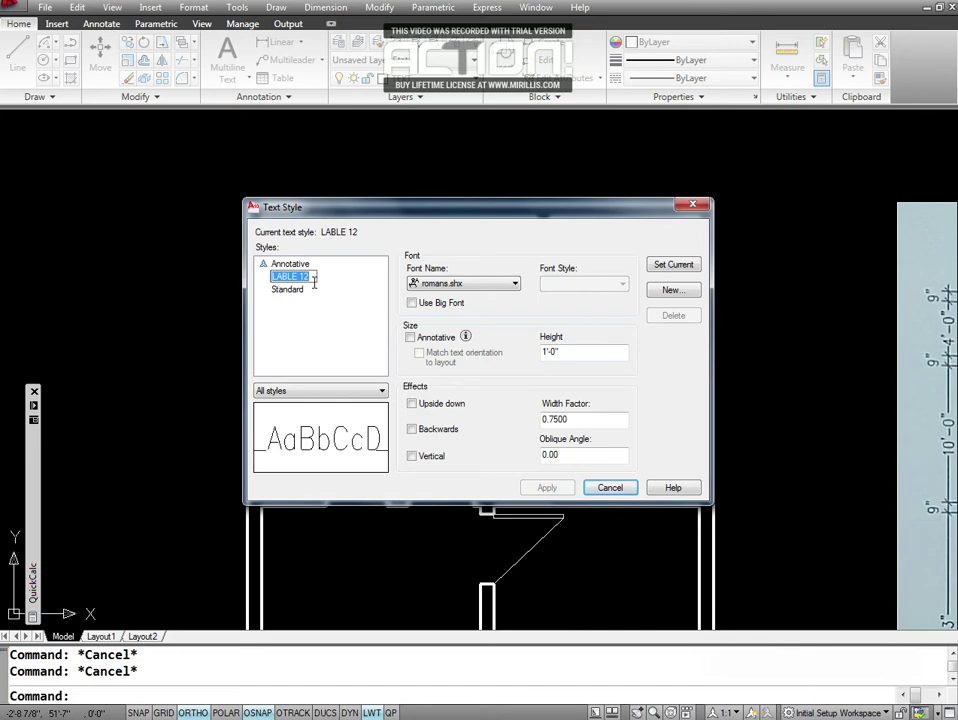
key("BackSpace")
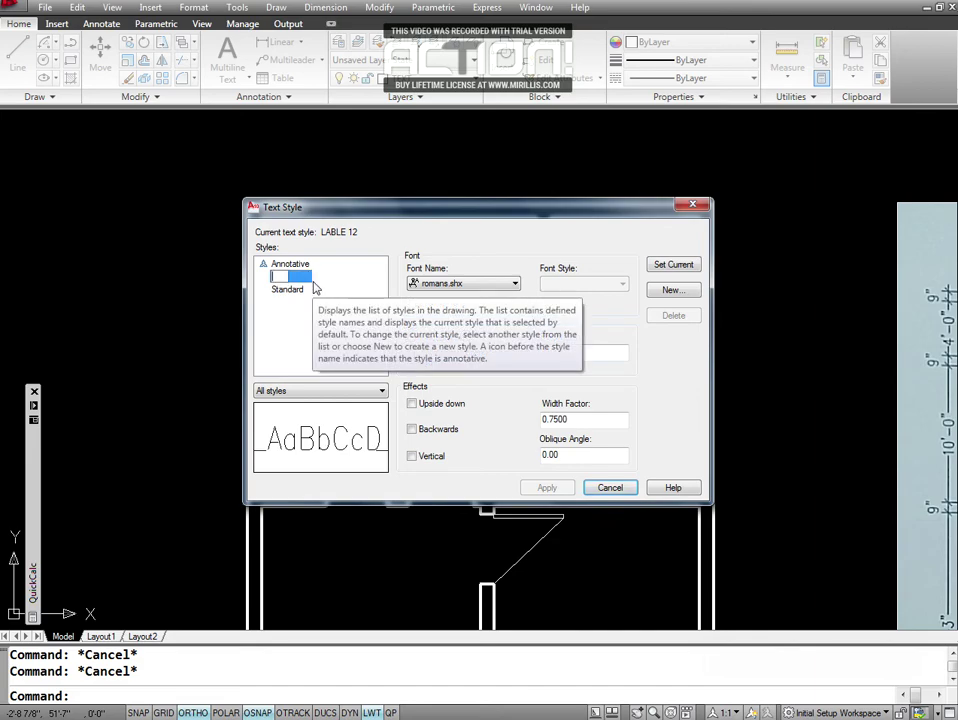
type("LABLE")
type("10.5")
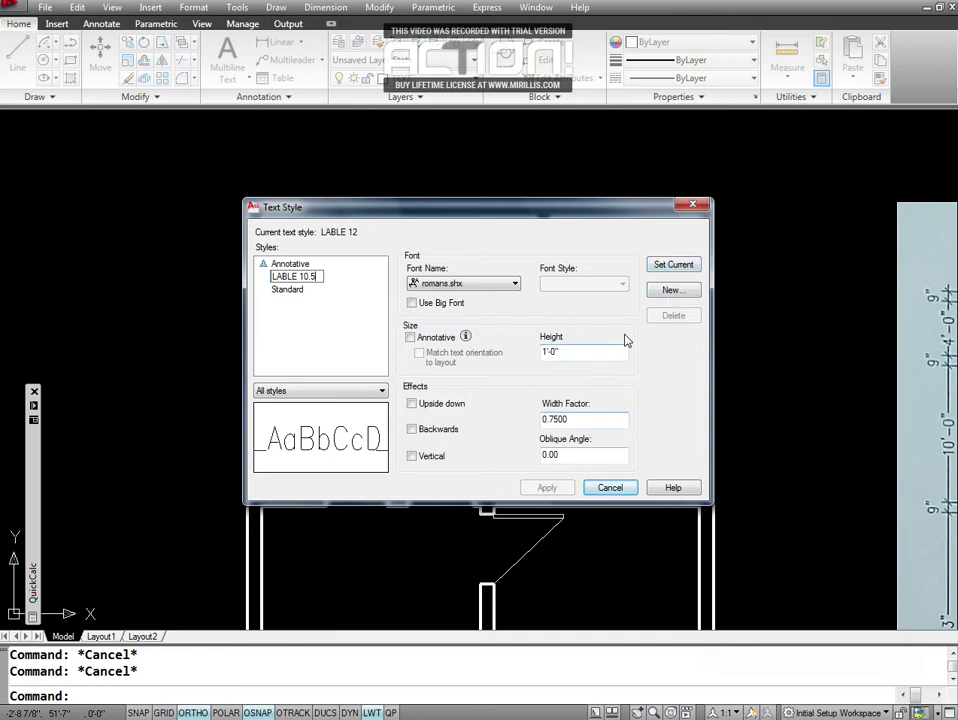
left_click(570, 352)
Set the style's height to 10.5, apply it, and select the REAR OPEN/LAUNDRY label.
double_click(570, 352)
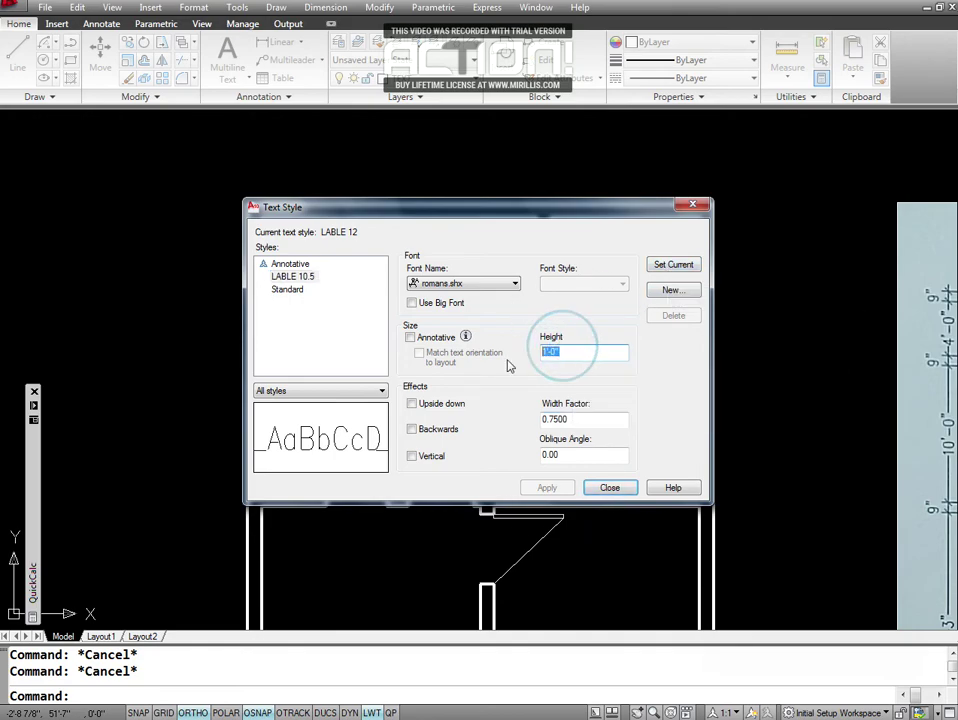
type("10.5")
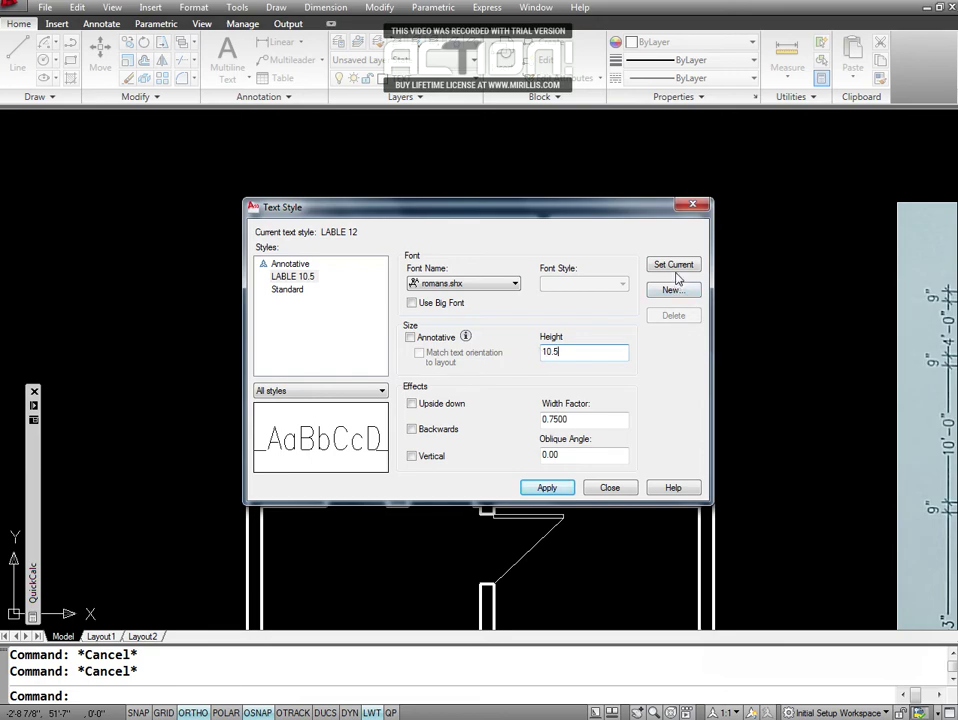
left_click(547, 487)
left_click(609, 487)
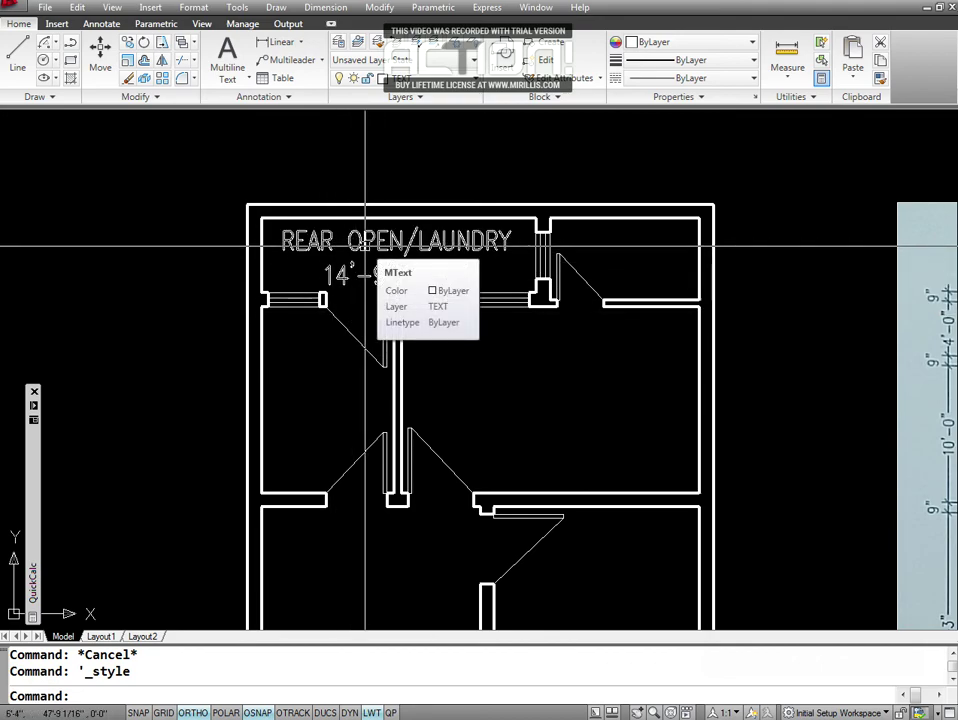
key("Escape")
key("Escape")
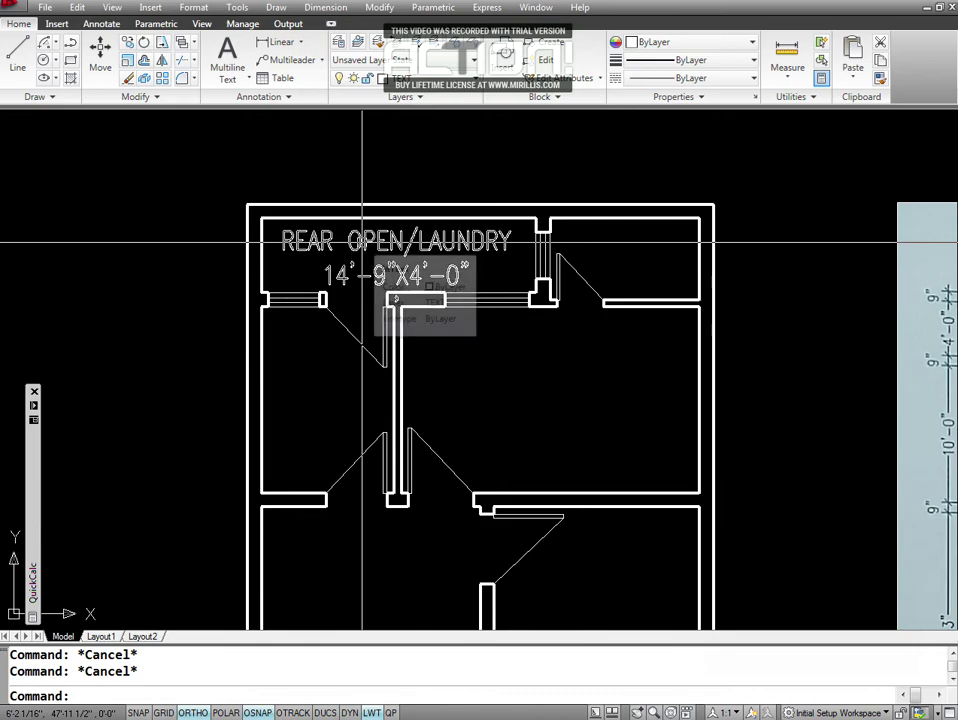
left_click(363, 242)
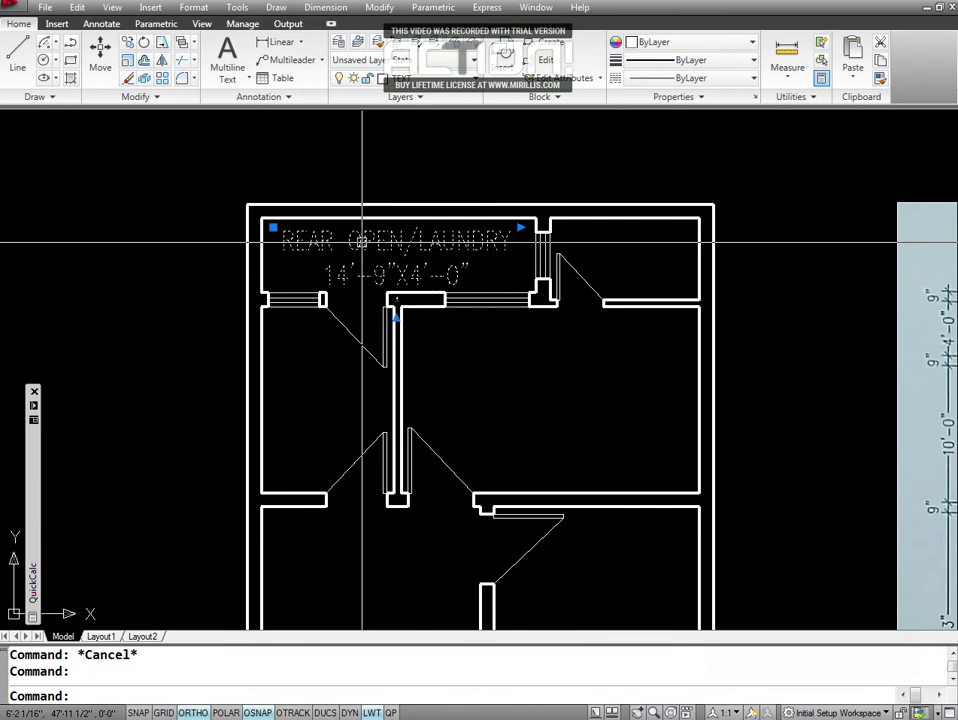
key("Escape")
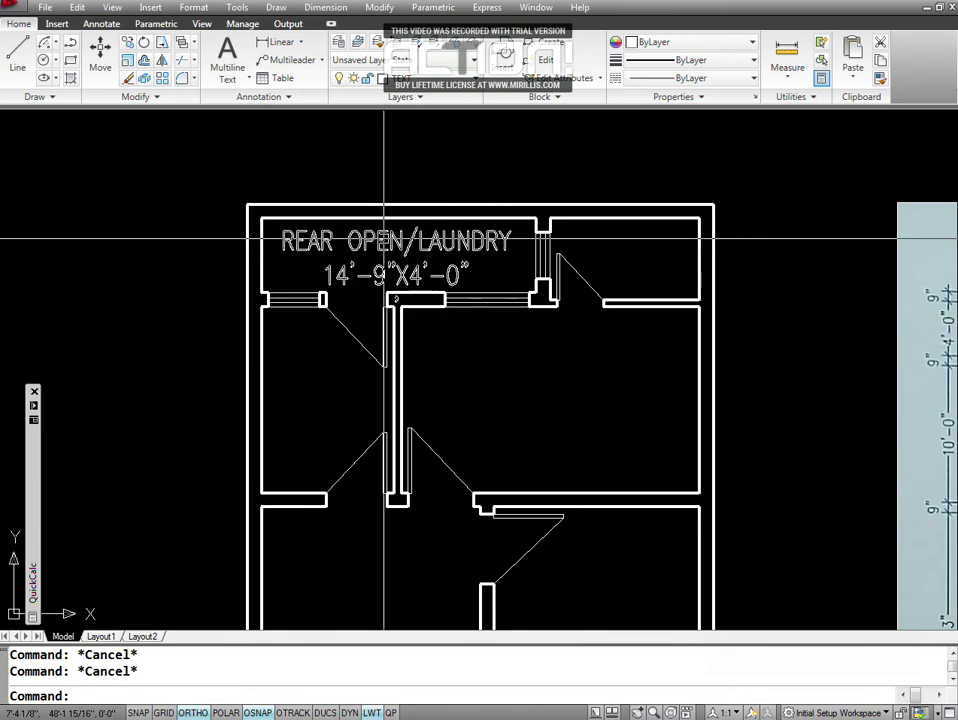
double_click(391, 245)
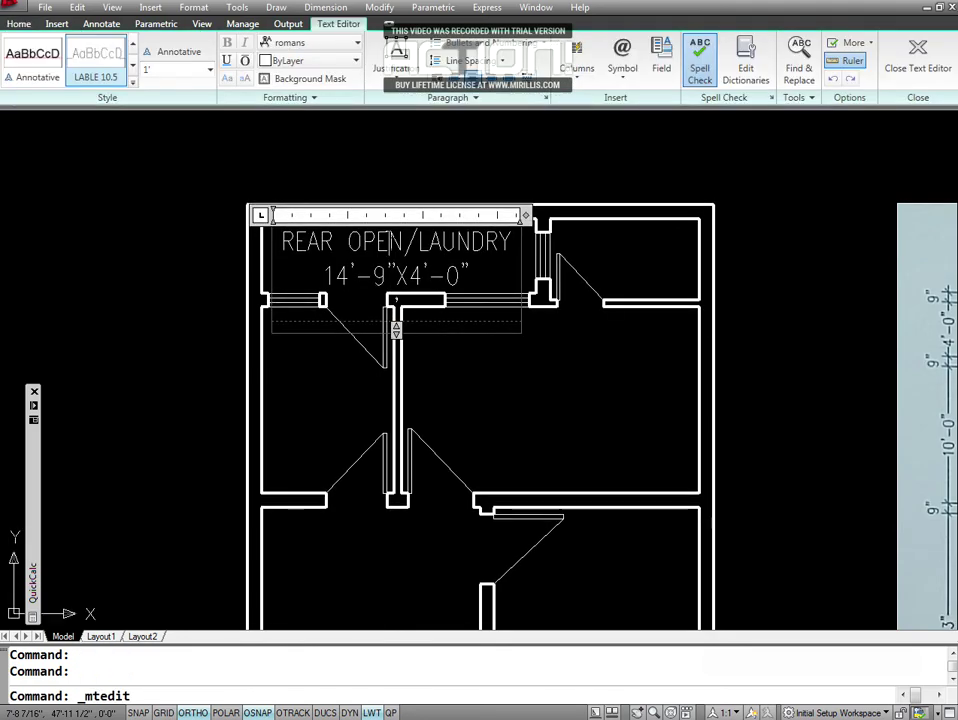
left_click(515, 383)
key("Escape")
type("ed")
key("Return")
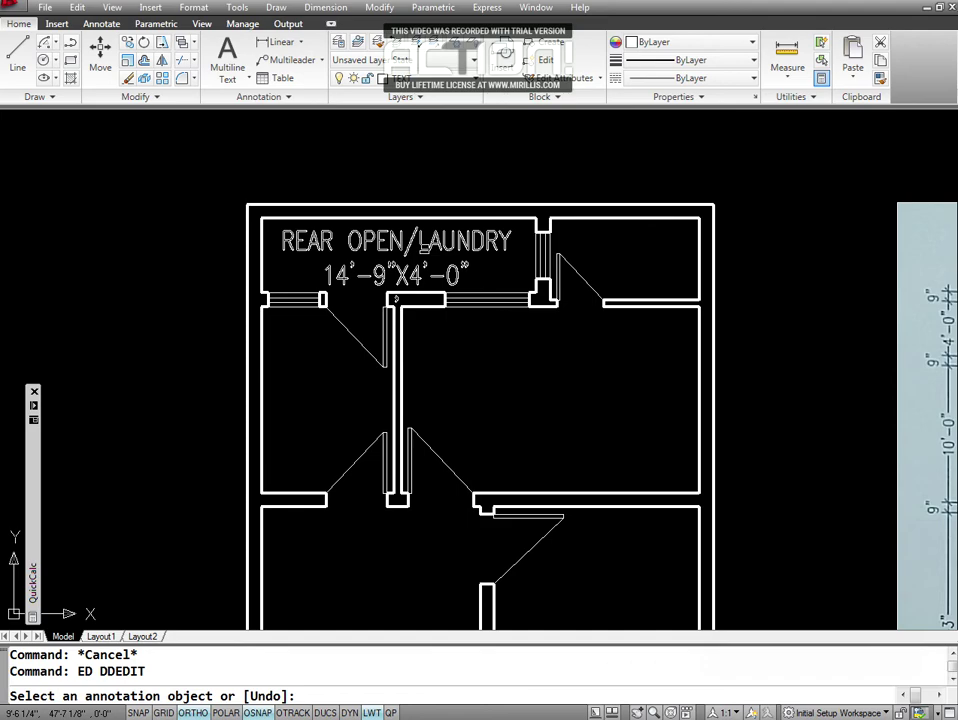
left_click(424, 245)
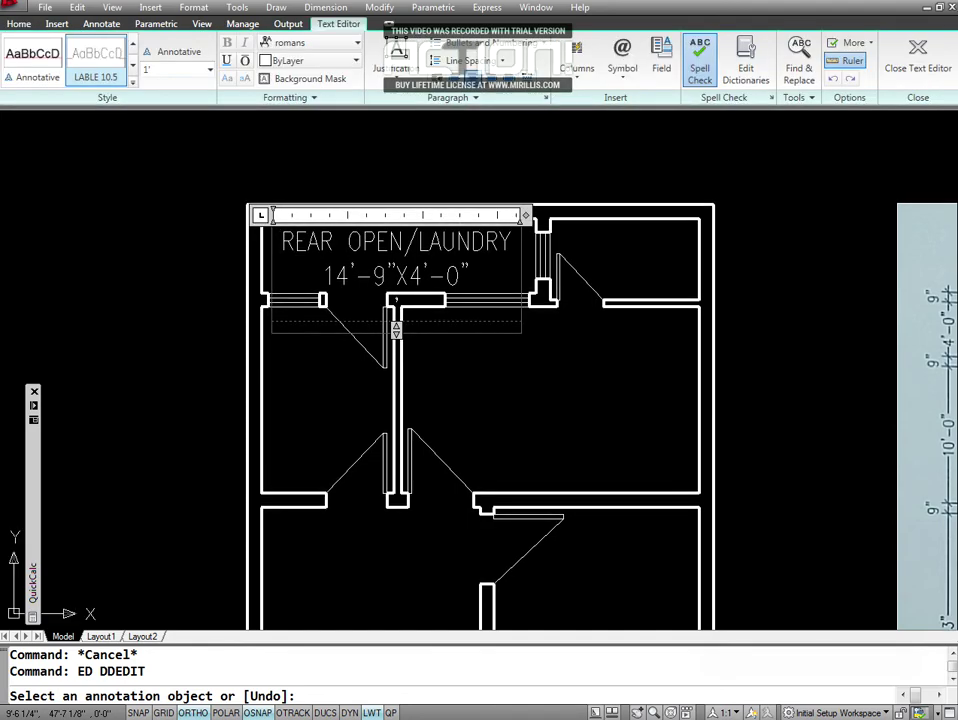
key("ctrl+a")
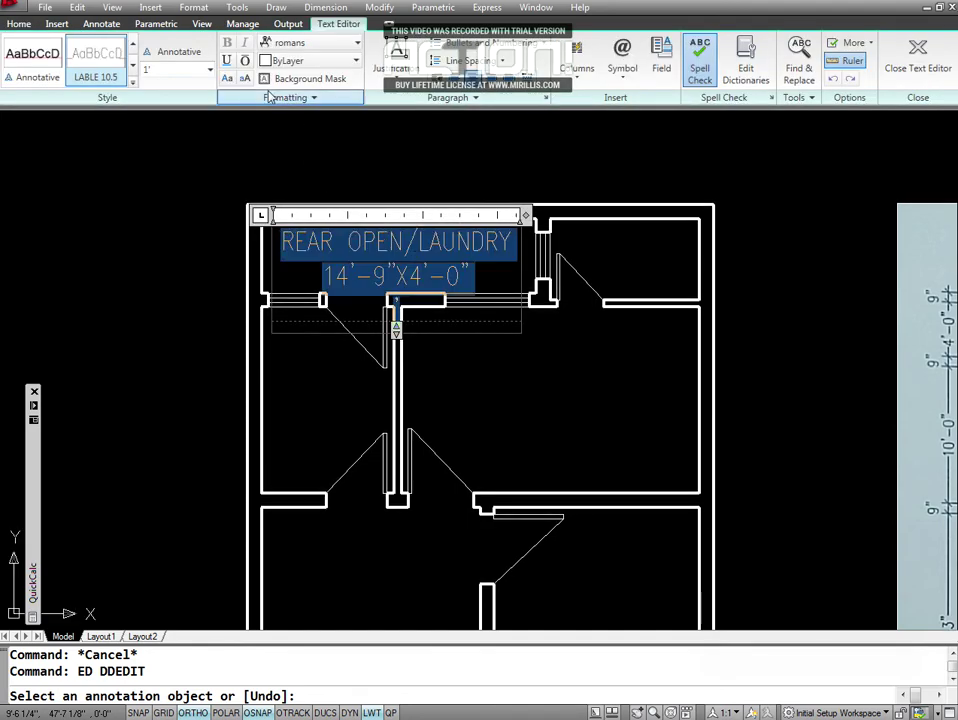
left_click(210, 70)
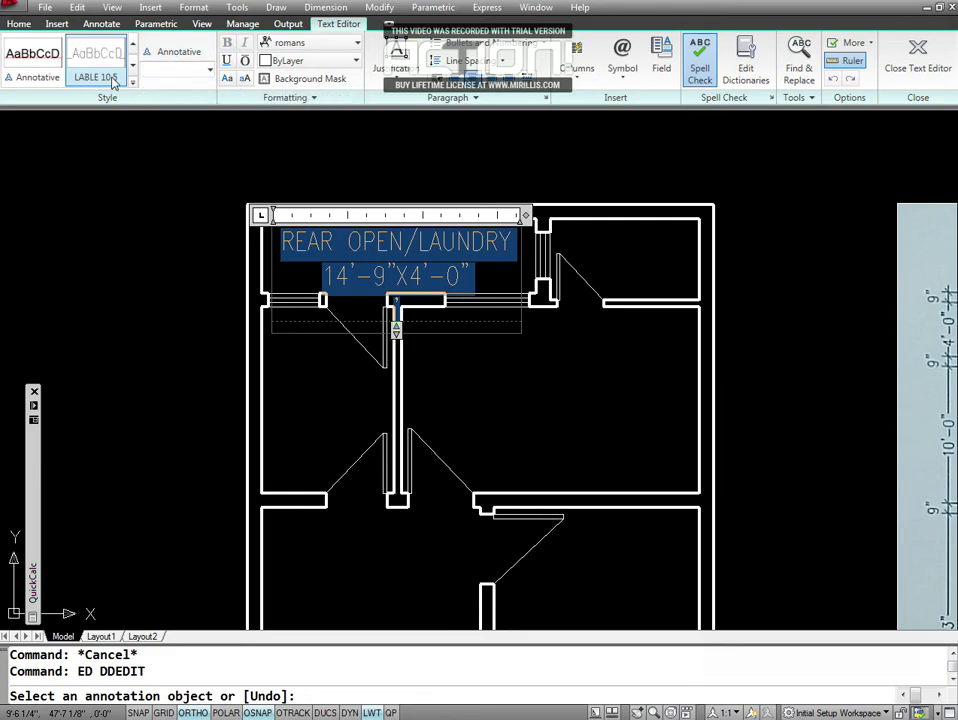
left_click(83, 60)
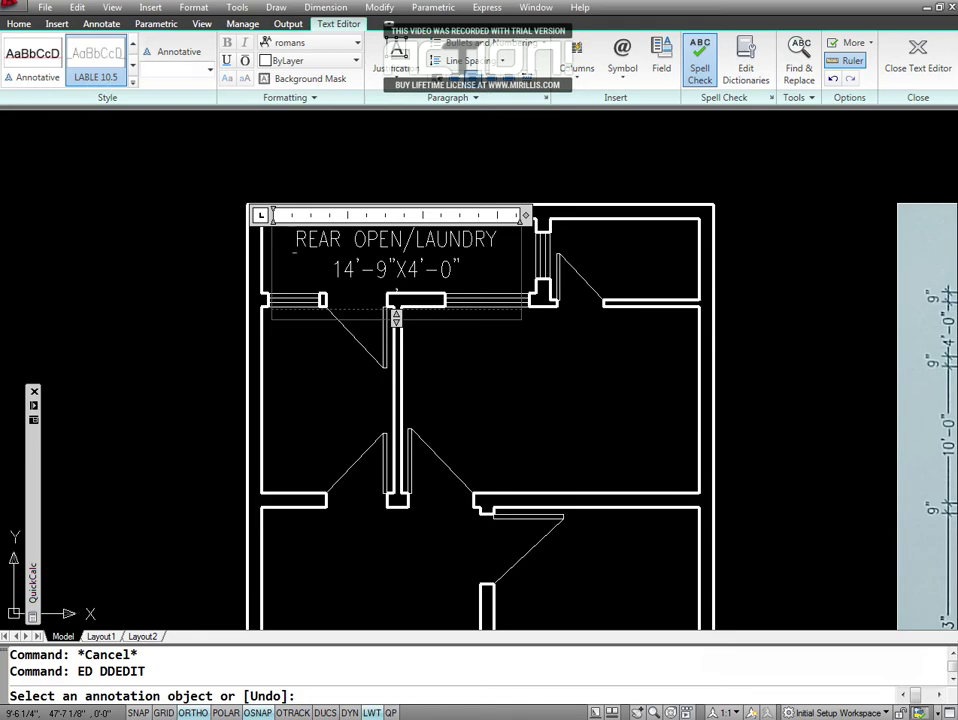
left_click(466, 349)
key("Return")
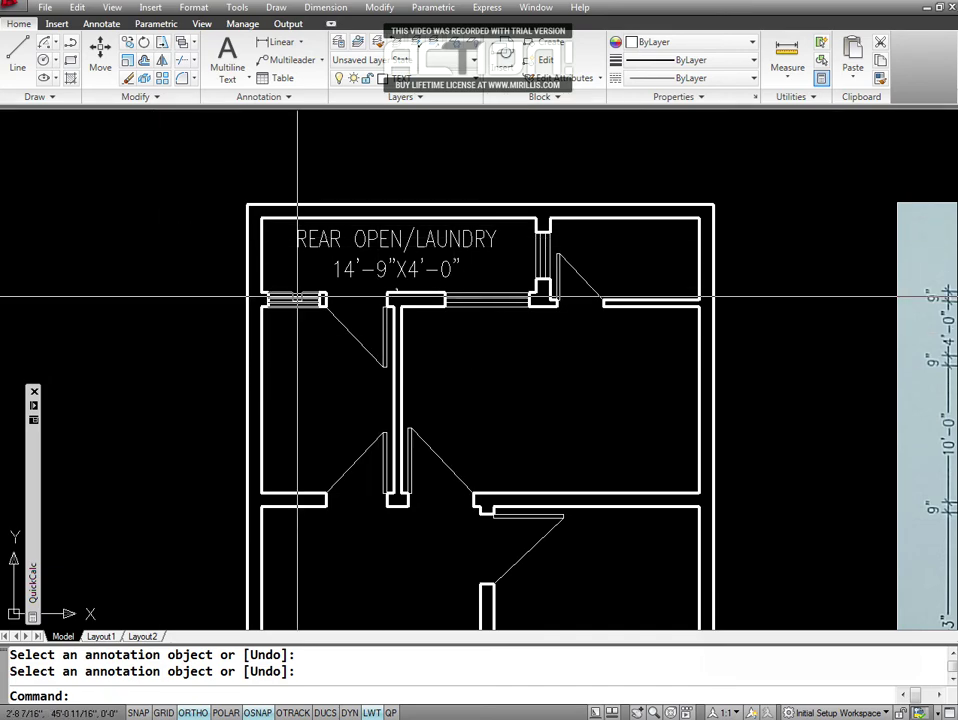
key("ctrl+z")
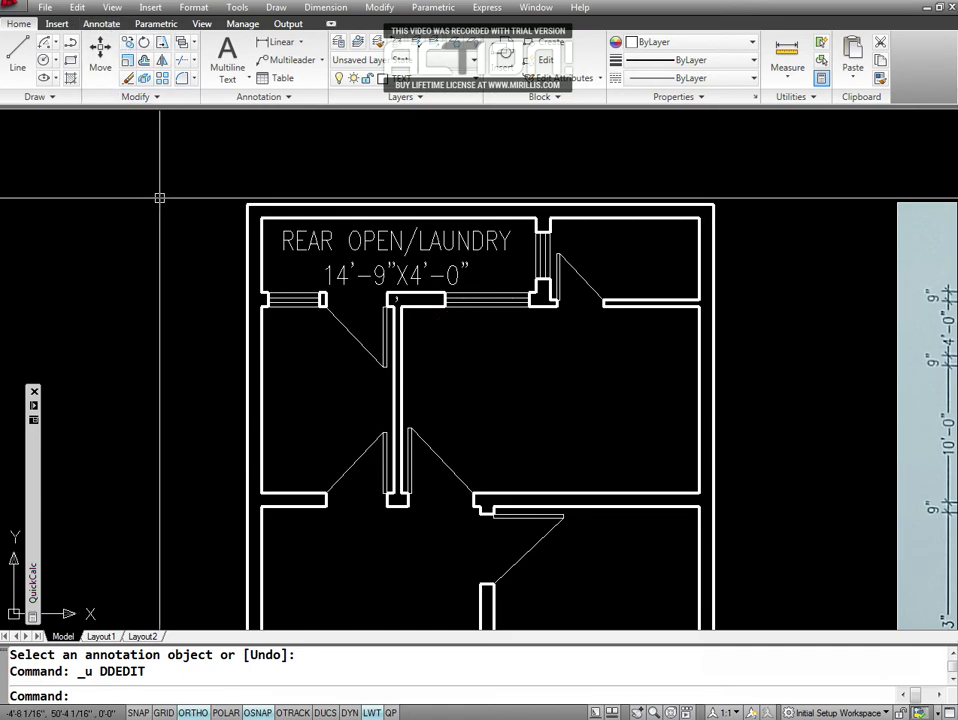
type("ST")
Dismiss the LABLE 10.5 style's options and cancel the Text Style dialog unchanged.
key("Return")
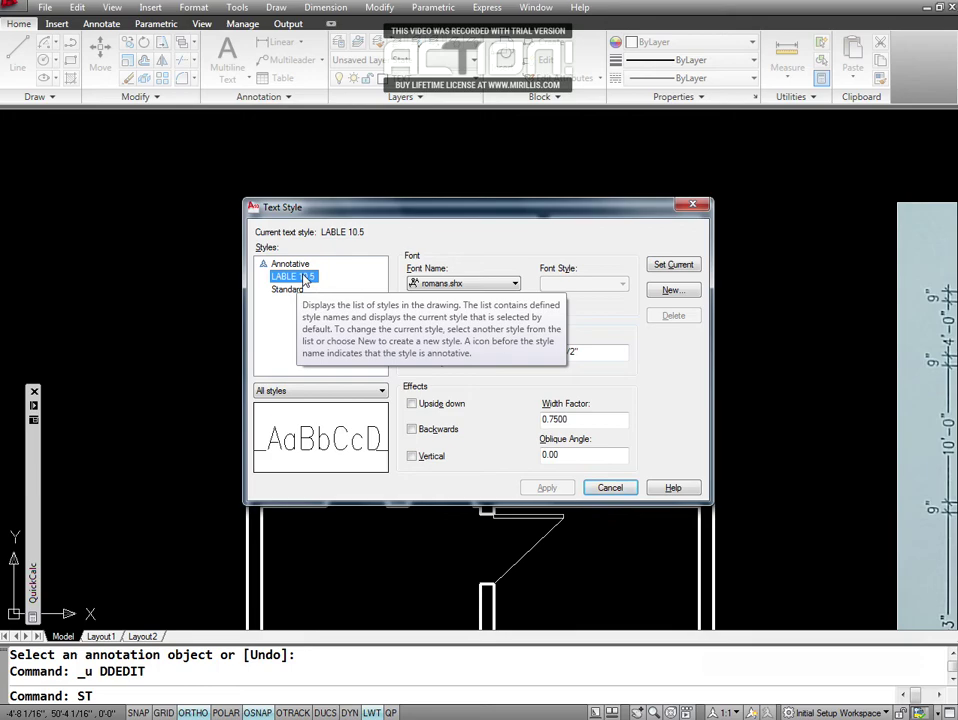
right_click(312, 283)
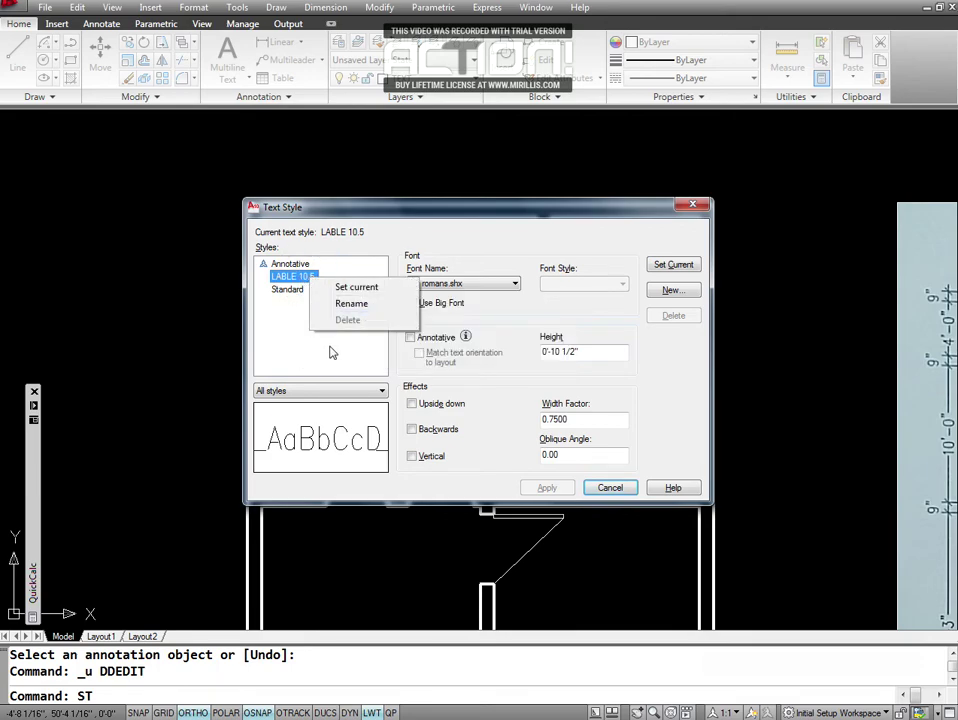
left_click(325, 344)
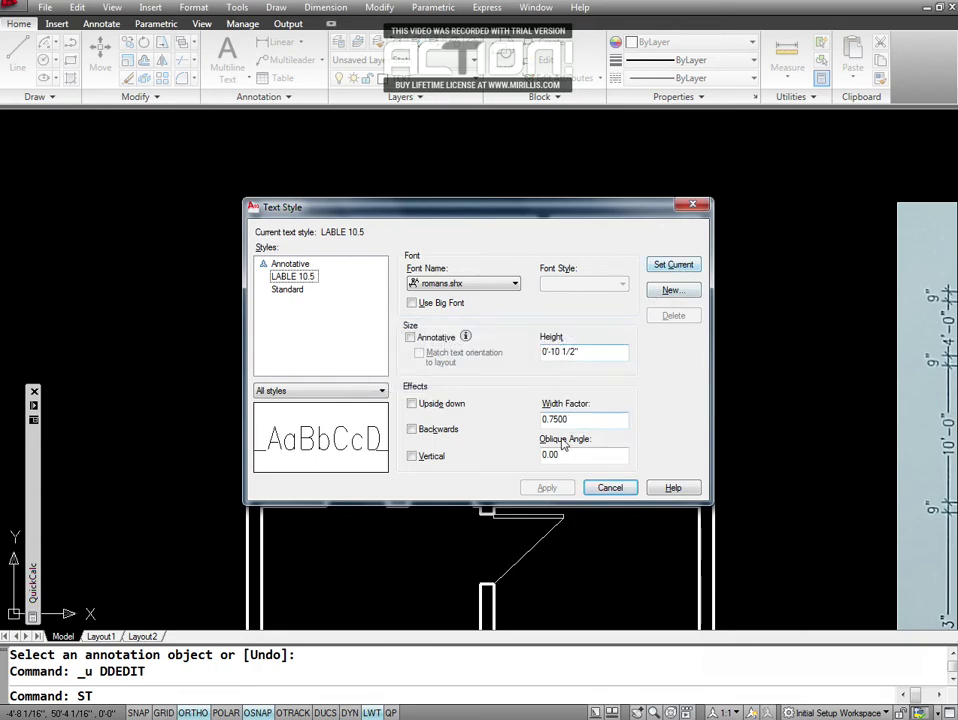
left_click(609, 489)
key("Escape")
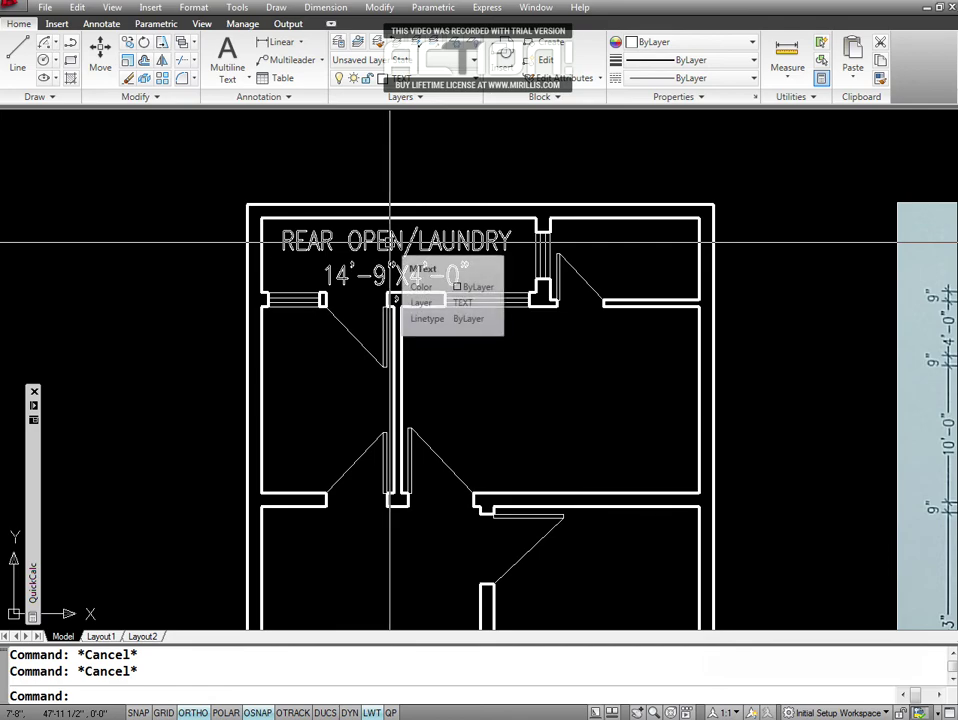
mouse_move(390, 242)
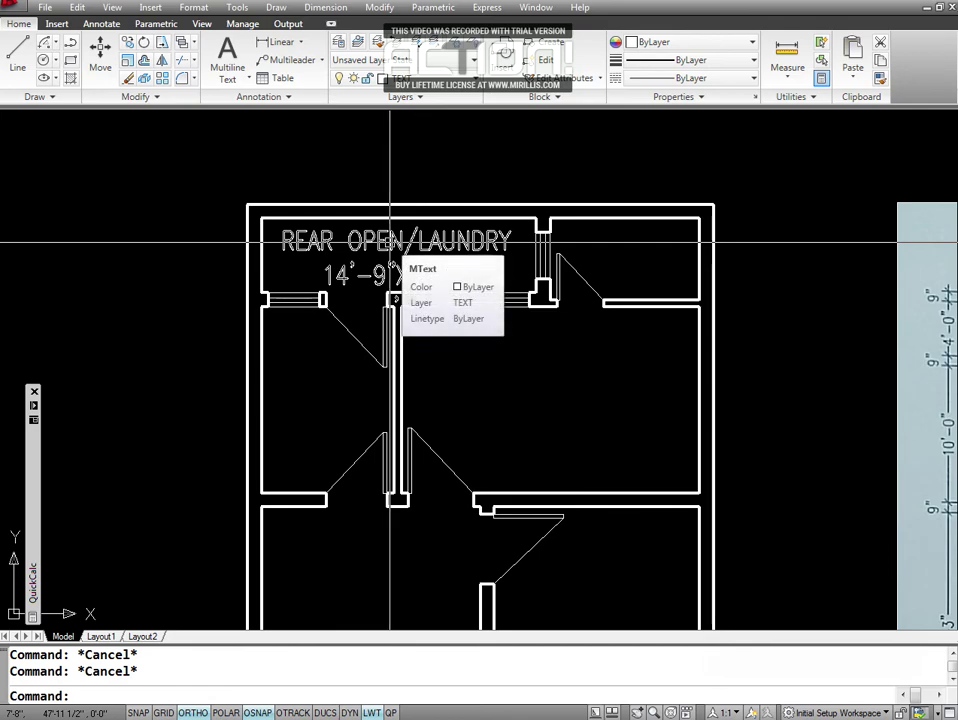
Apply the LABLE 10.5 style to all text of the REAR OPEN/LAUNDRY label.
type("ED")
key("Escape")
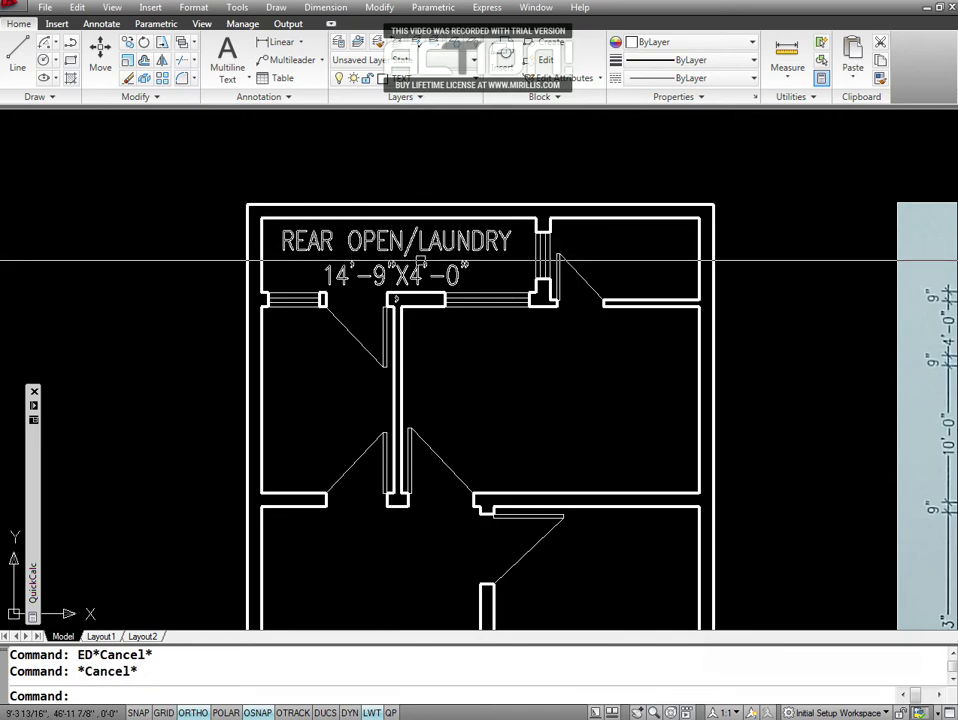
left_click(391, 260)
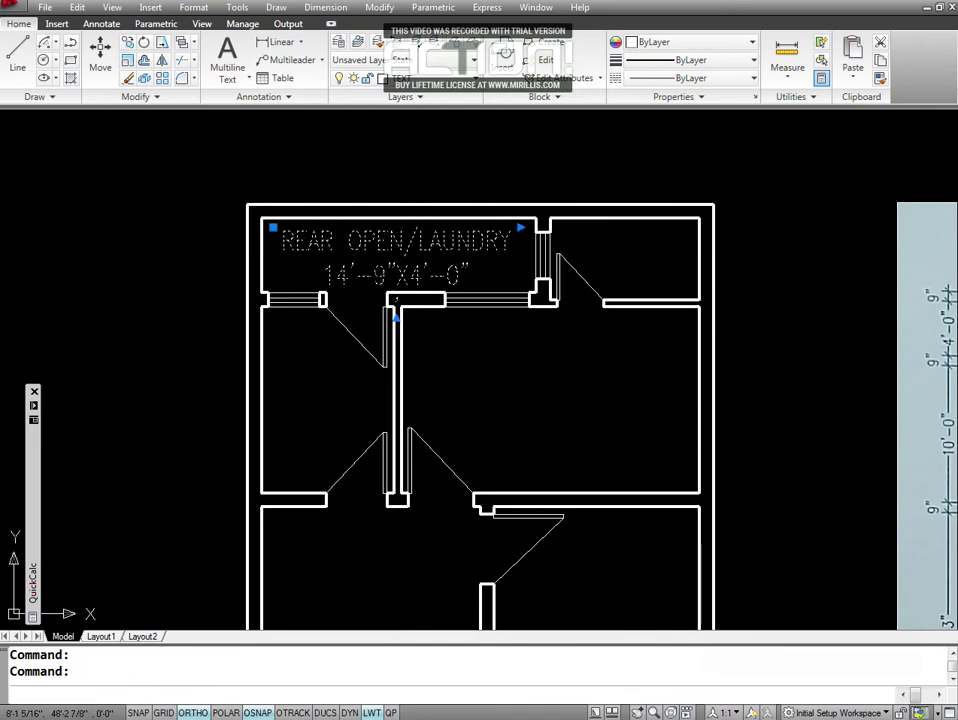
double_click(395, 316)
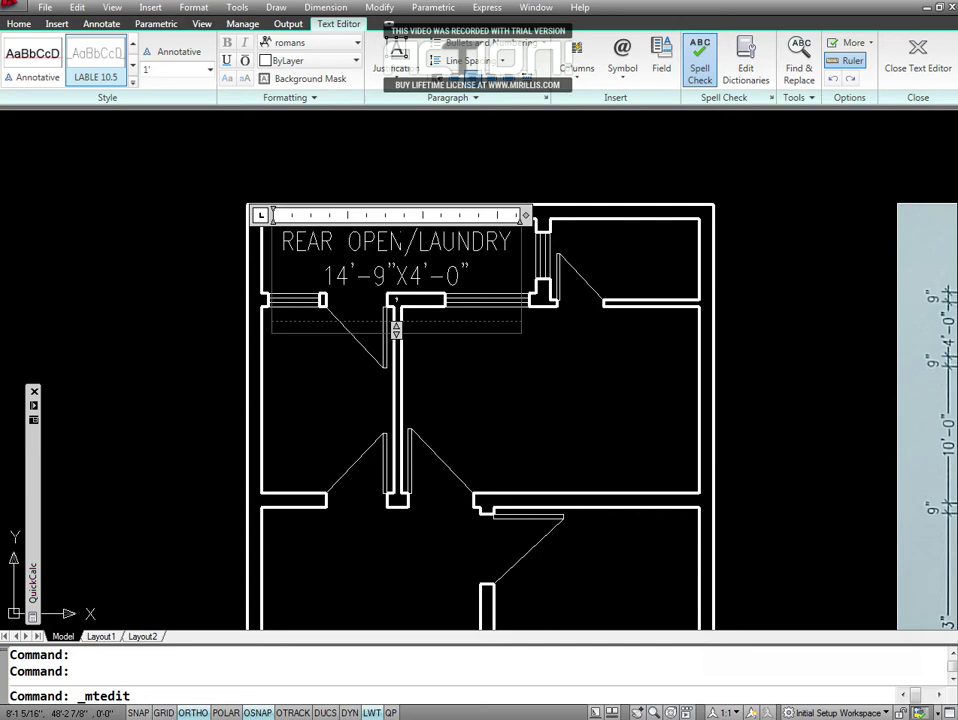
left_click_drag(396, 300, 275, 230)
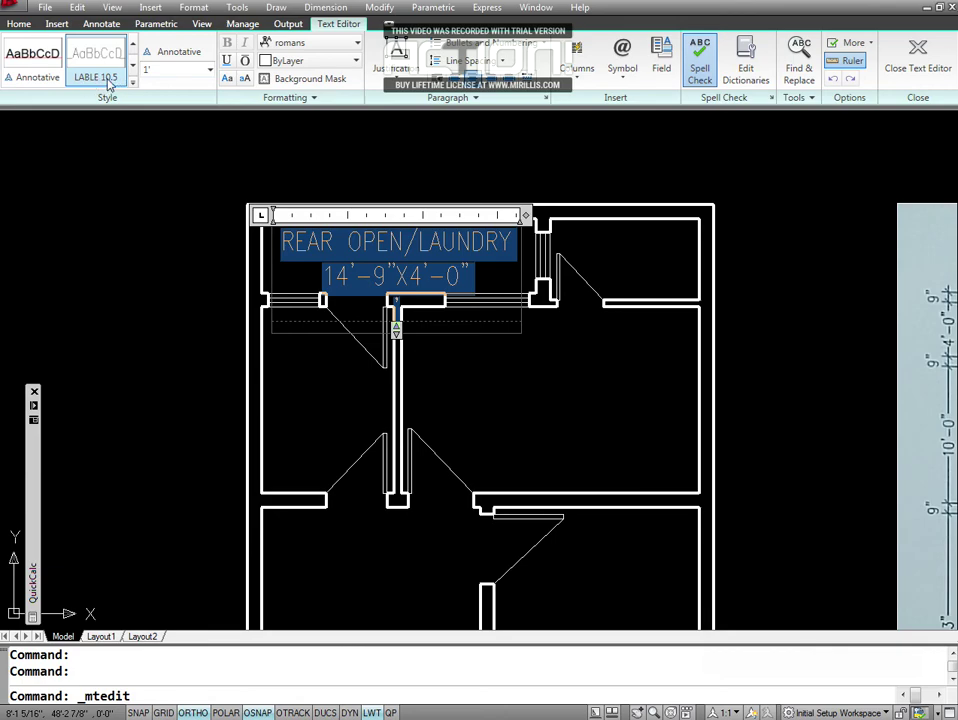
left_click(104, 80)
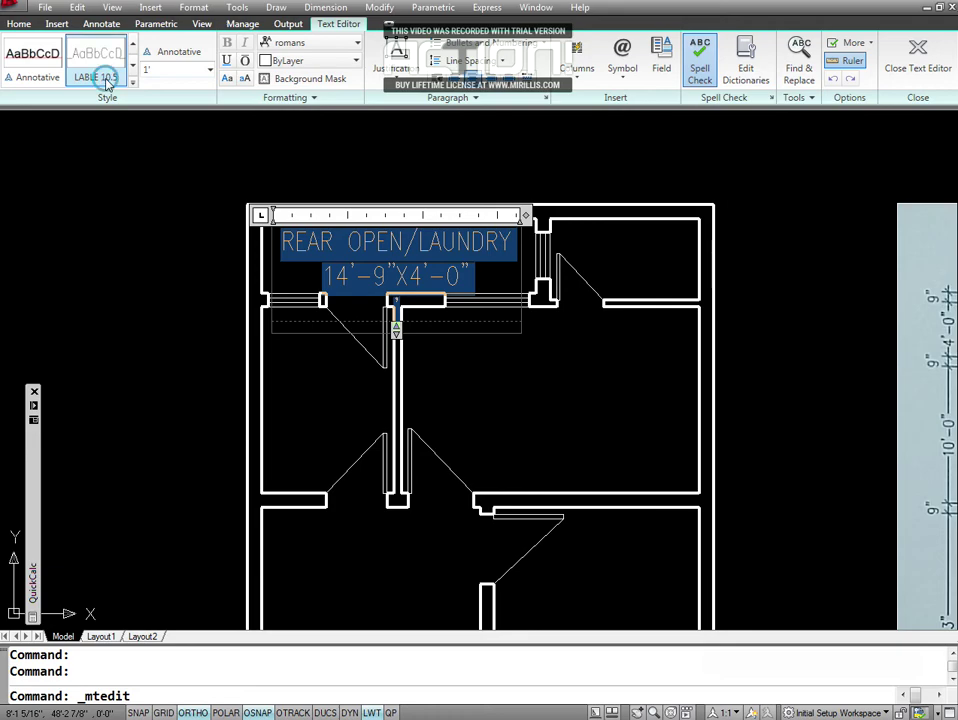
left_click(190, 392)
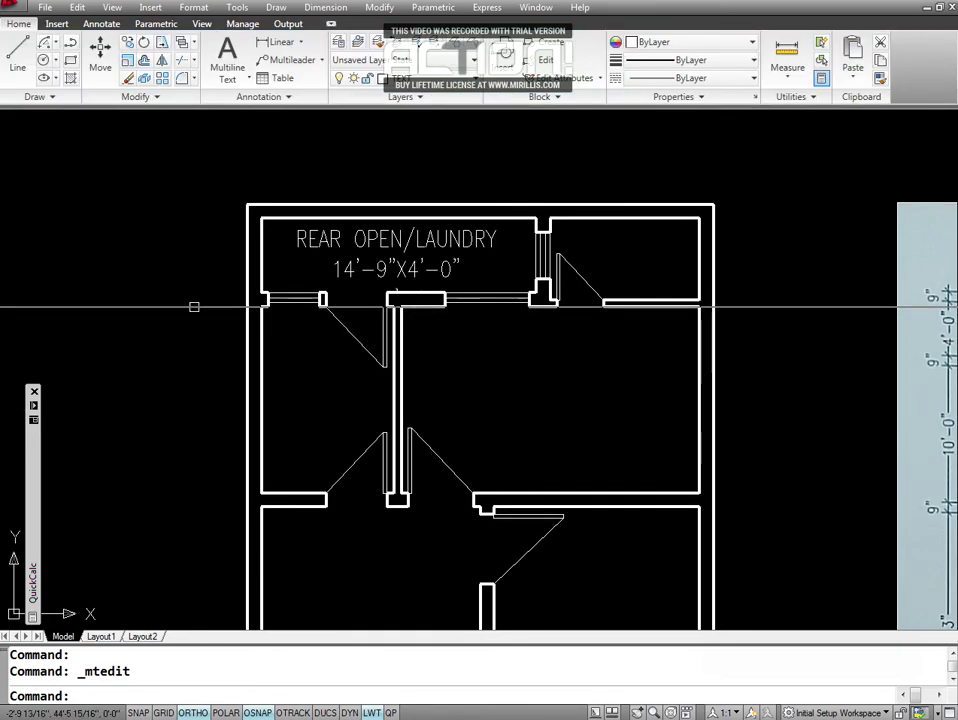
Reopen the laundry label with ED to check it, then close the editor unchanged.
type("ED")
key("Return")
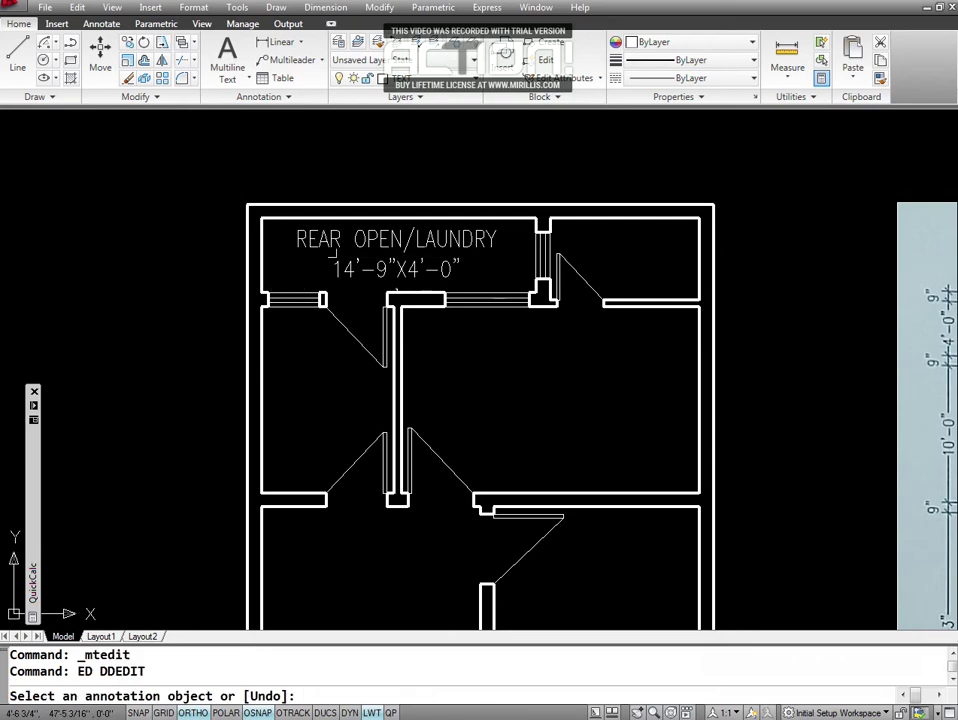
left_click(294, 242)
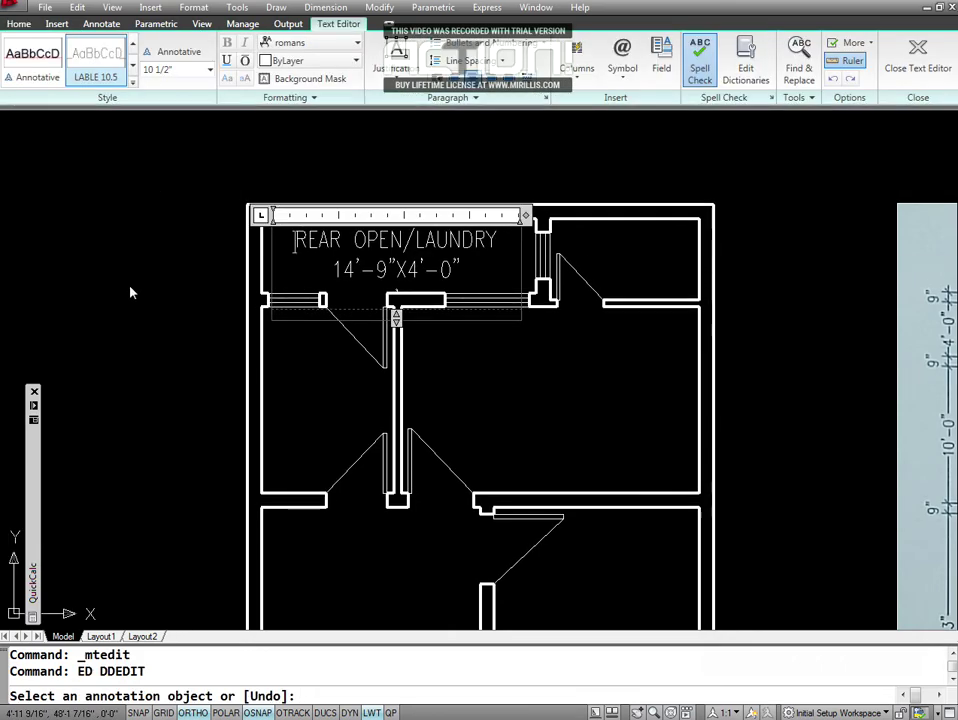
left_click(140, 302)
key("Escape")
key("Escape")
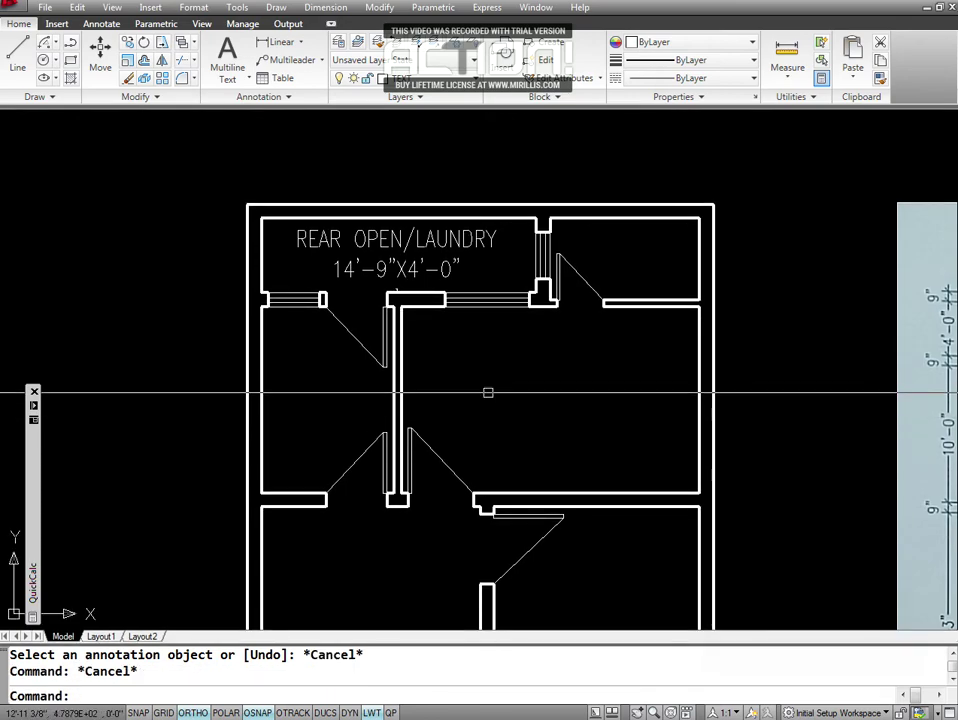
Pan so the traced plan sits left of the reference floor plan image.
type("P")
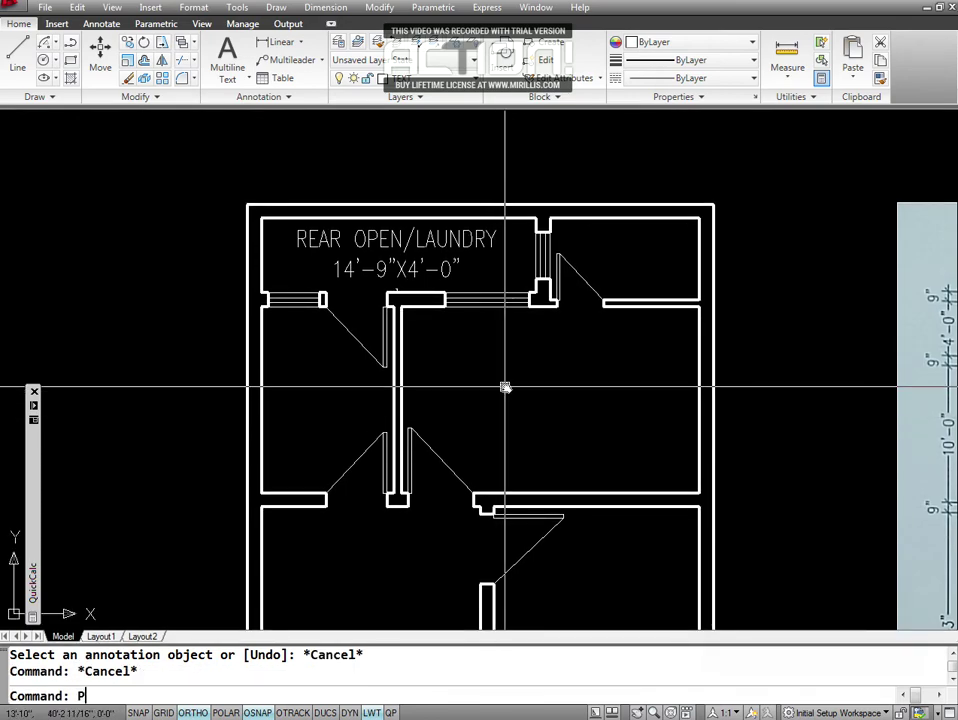
key("Return")
mouse_move(745, 388)
left_mouse_down()
mouse_move(175, 391)
mouse_move(255, 379)
left_mouse_up()
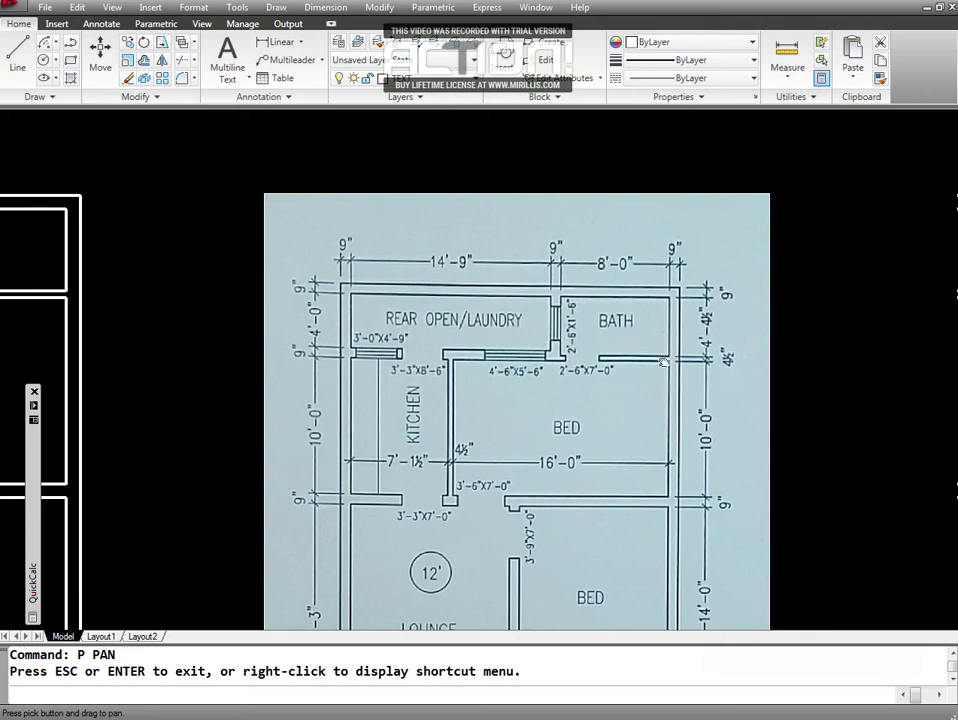
left_click_drag(282, 363, 615, 330)
left_click_drag(350, 300, 608, 283)
left_click_drag(569, 333, 454, 479)
key("Escape")
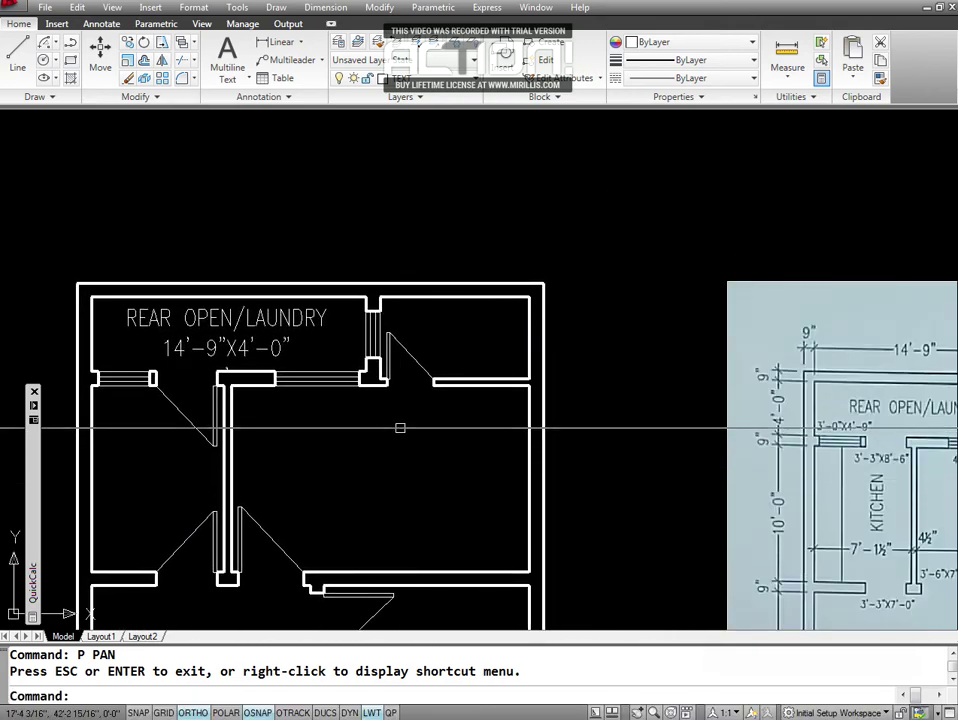
key("Escape")
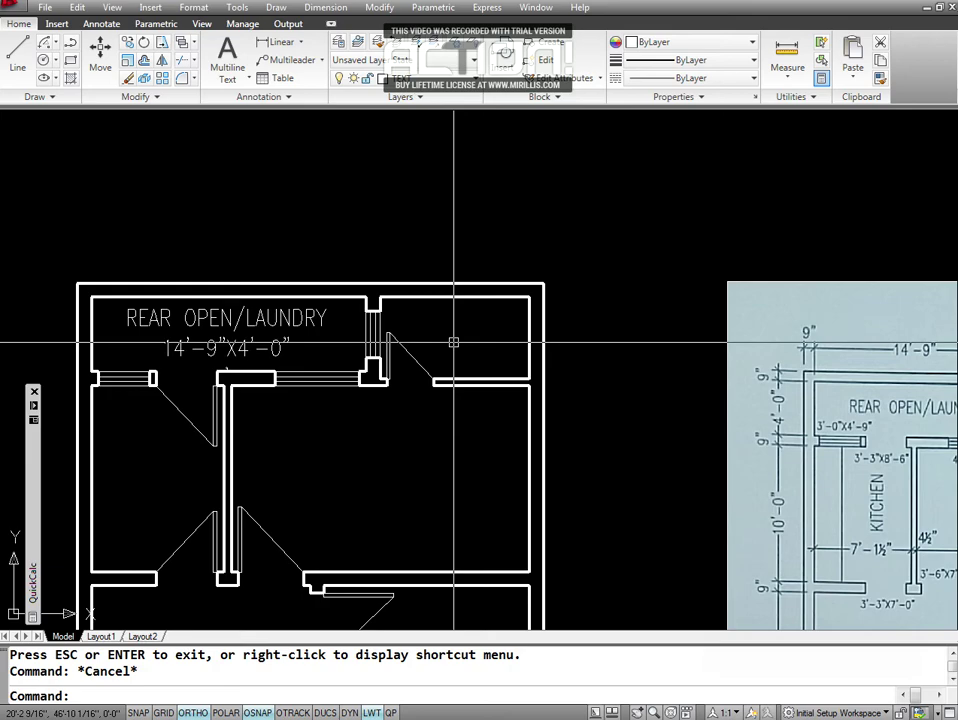
Open and dismiss the drawing commands list, then clear a stray window selection.
left_click(275, 8)
mouse_move(320, 458)
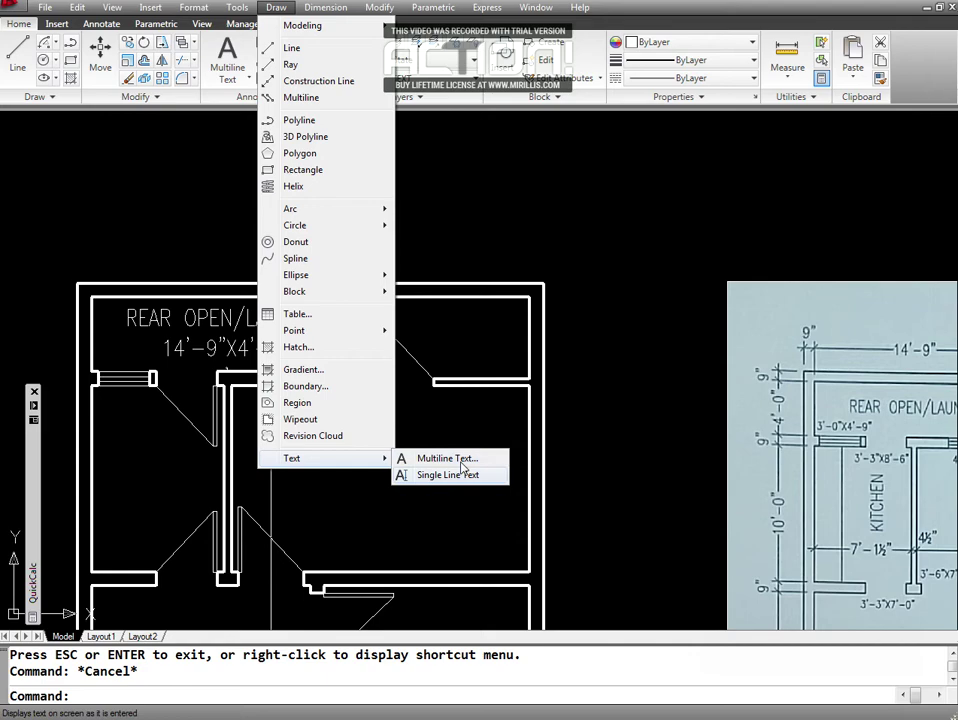
left_click(585, 475)
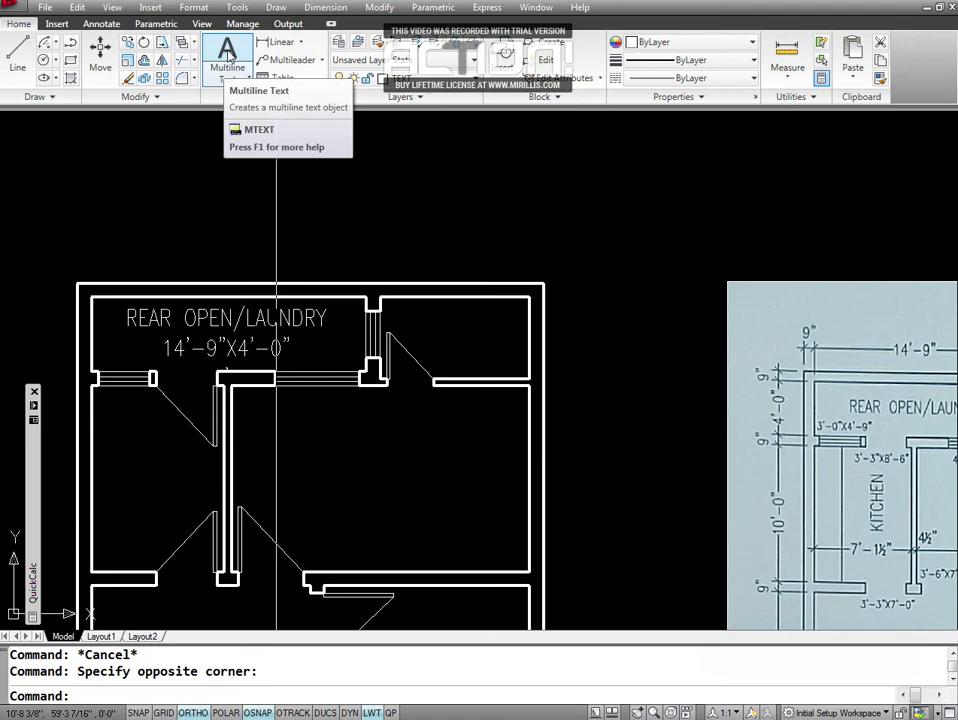
key("Escape")
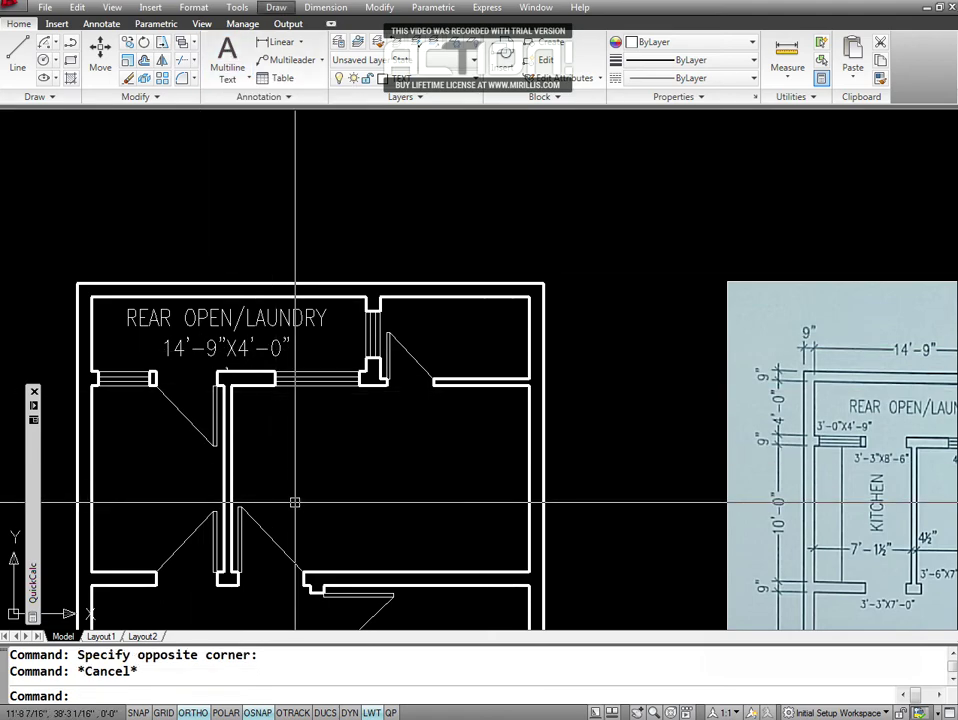
left_click(235, 297)
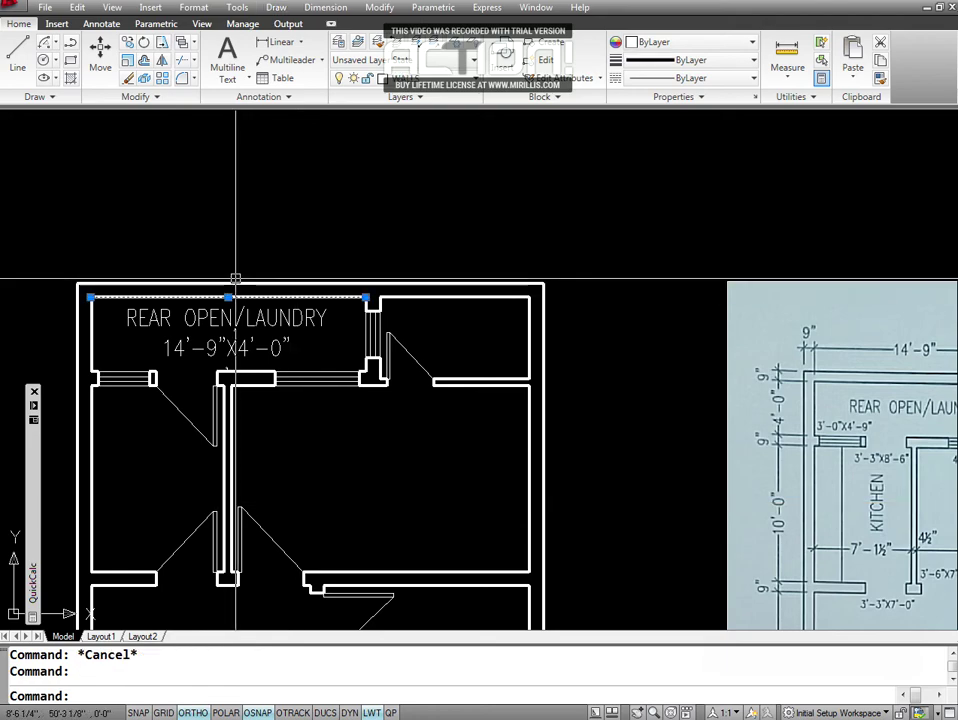
Create a multiline text box in the top-right room reading BATH over 8'-0"X4'-4 1/2.
key("Escape")
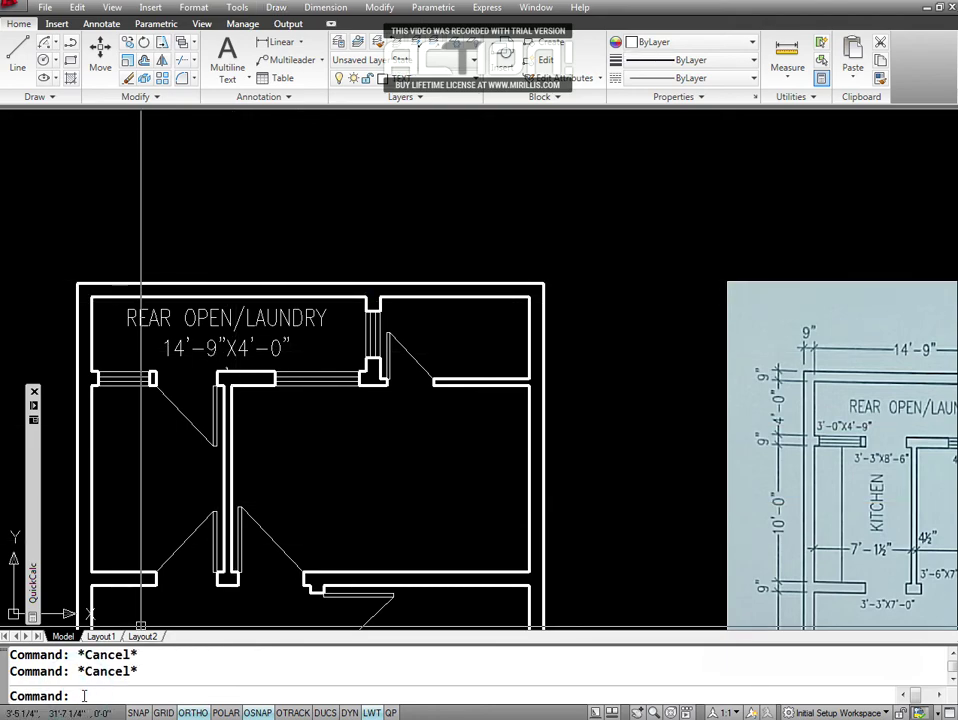
type("t")
key("Return")
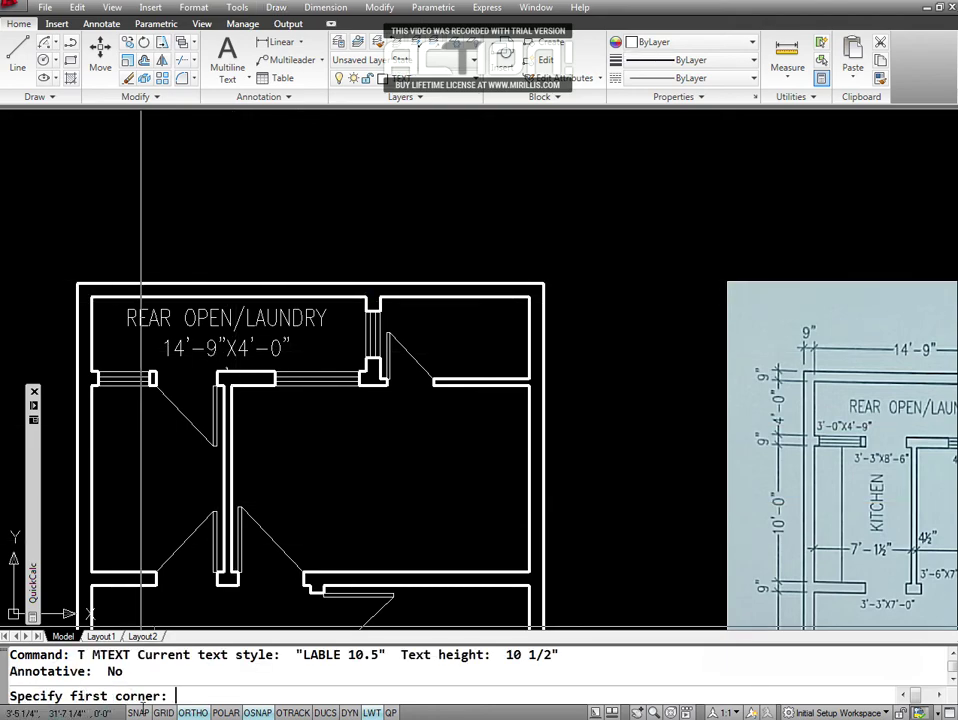
left_click(405, 306)
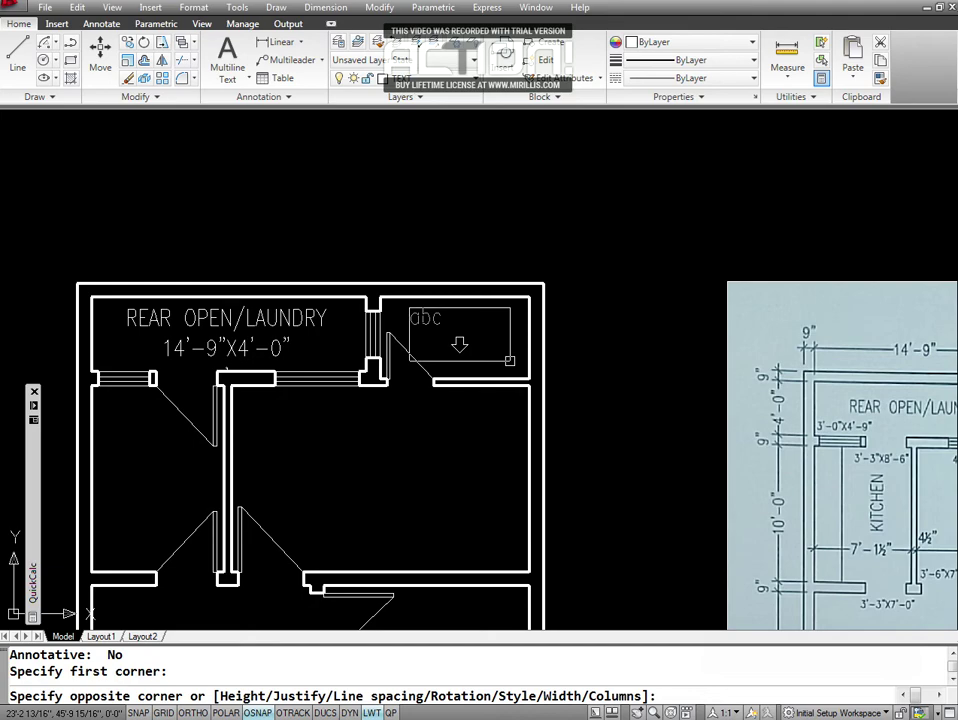
left_click(510, 360)
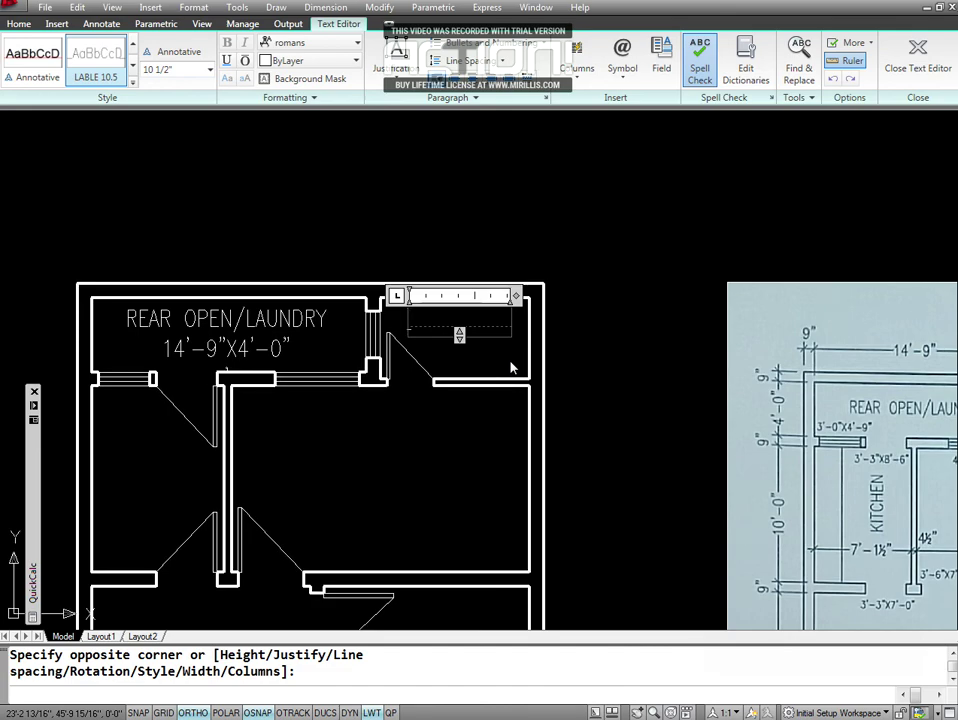
type("BATH")
key("Return")
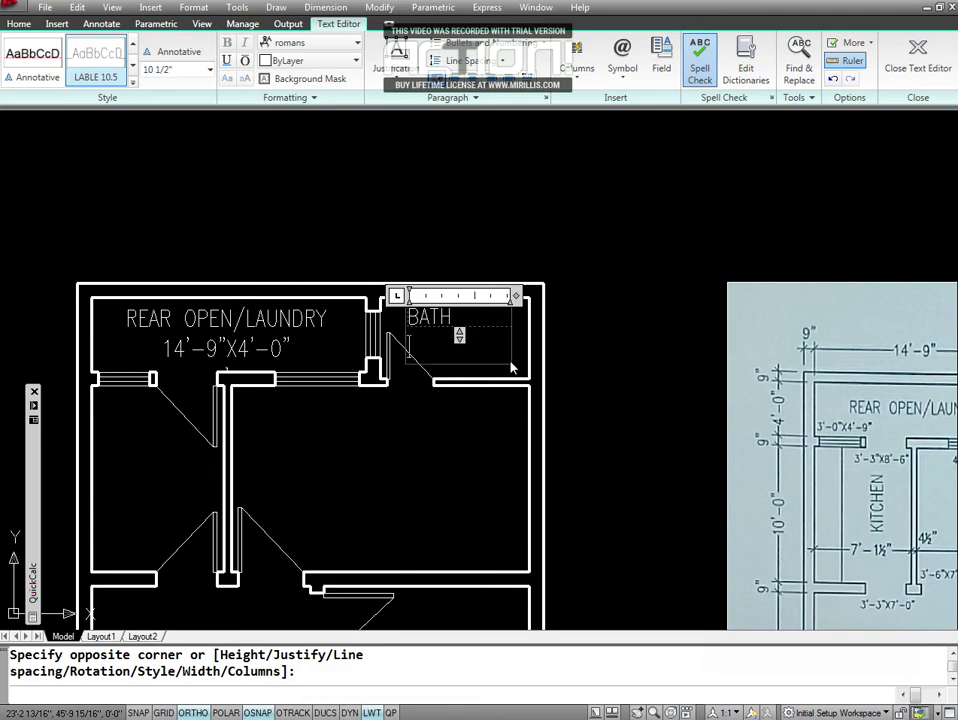
type("8'-0\"X")
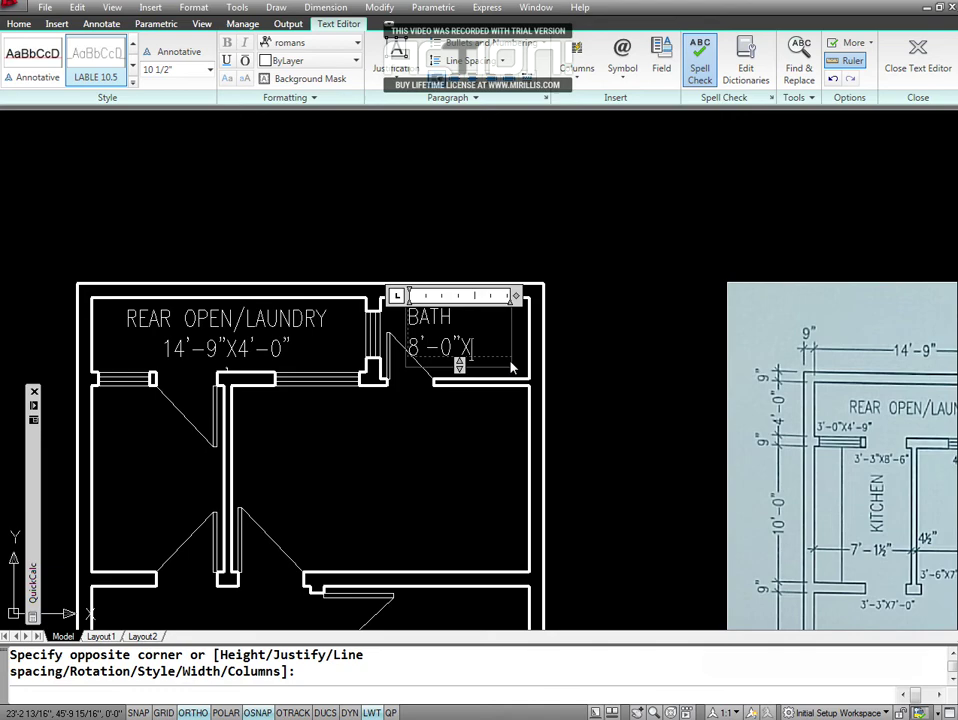
type("4'-")
type("4")
key("Return")
type("1/")
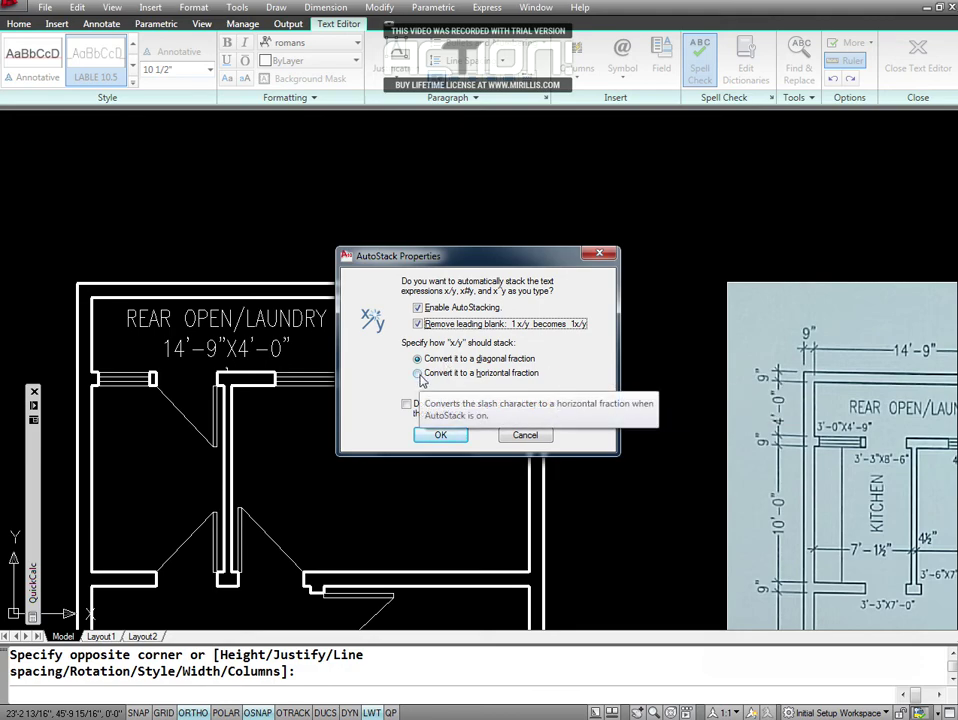
Accept diagonal stacking for the ½ fraction, check it, and commit the BATH label.
left_click(440, 436)
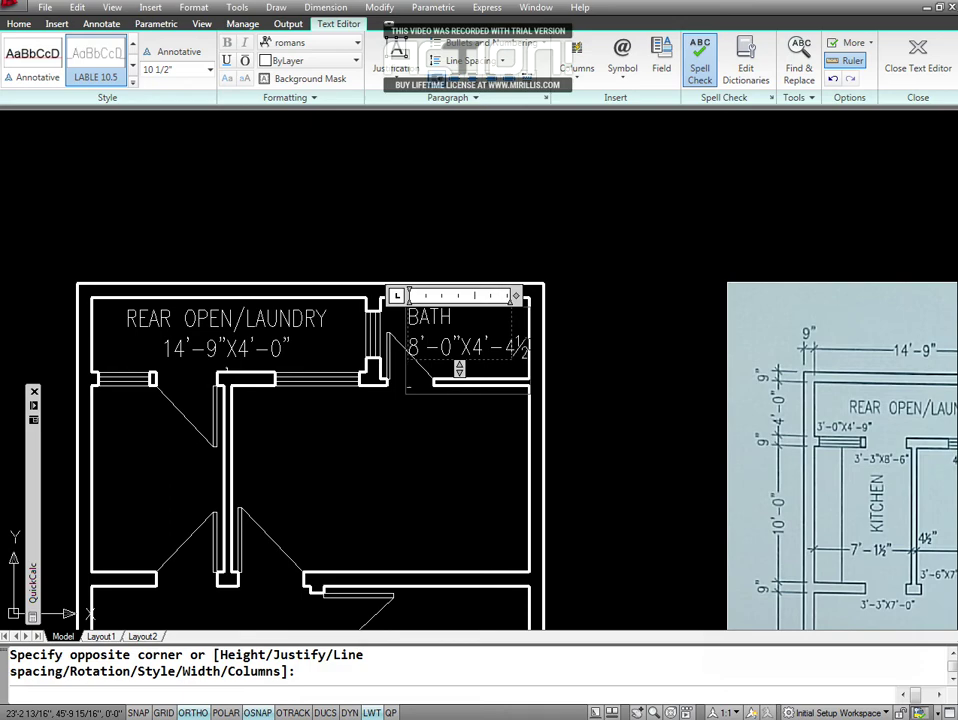
left_click(520, 347)
key("Right")
left_click(515, 344)
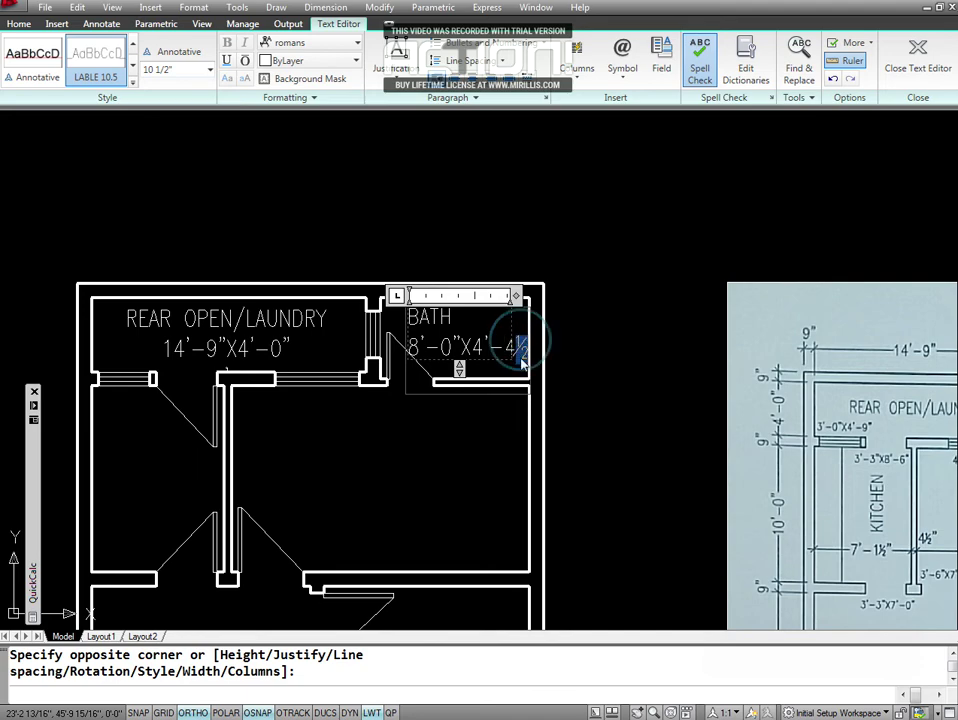
left_click(515, 345)
key("Right")
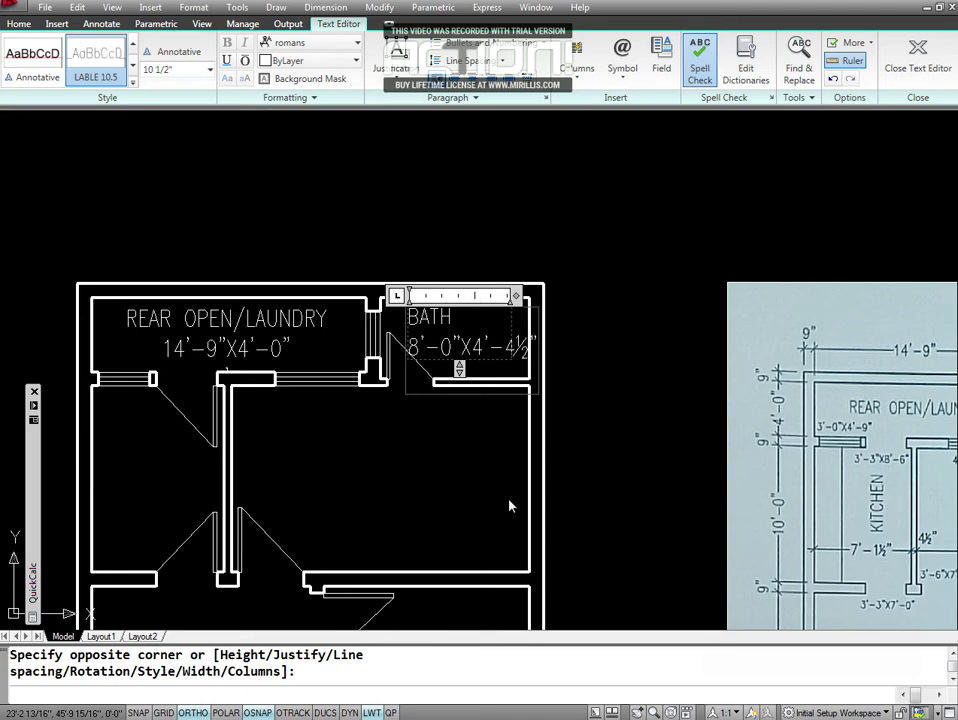
left_click(463, 451)
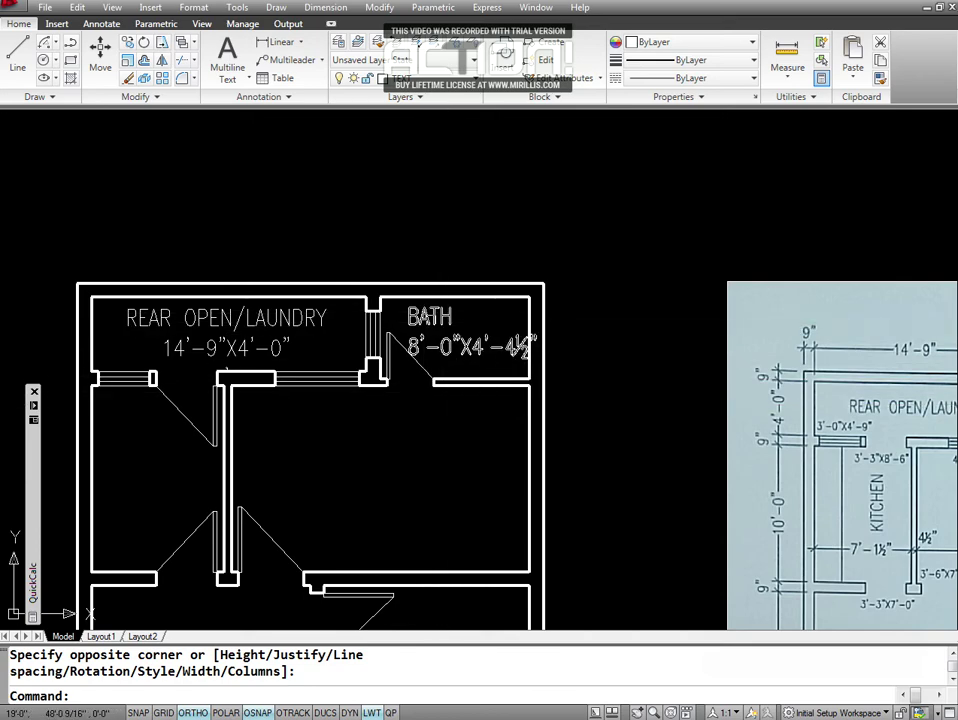
type("E")
key("Escape")
key("Escape")
Try editing the BATH label through the ED text-edit command, then exit it.
type("E")
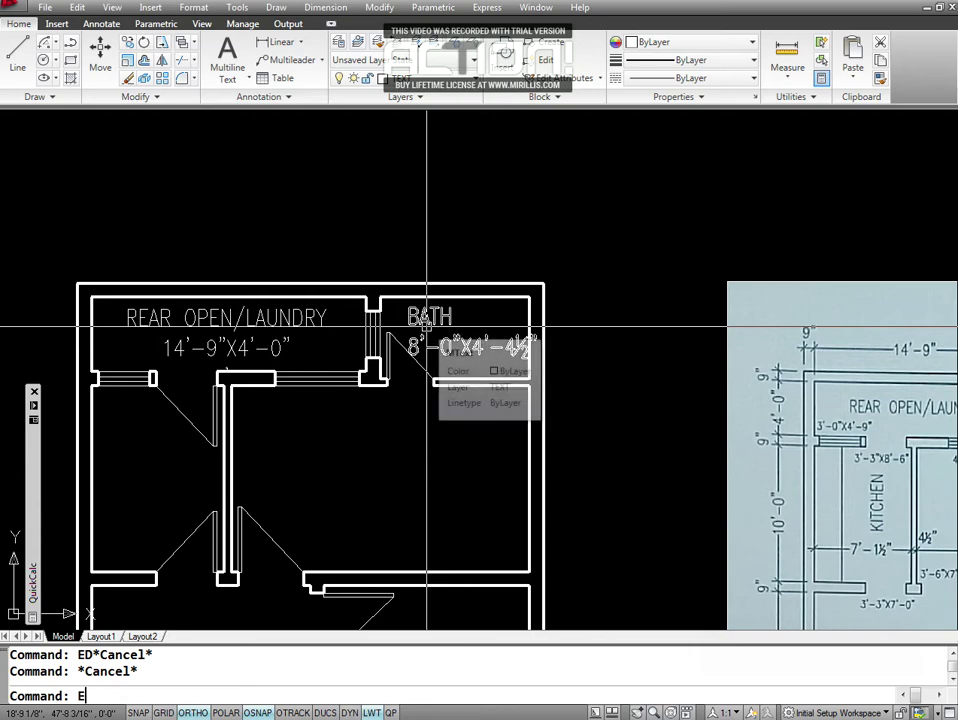
type("D")
key("Return")
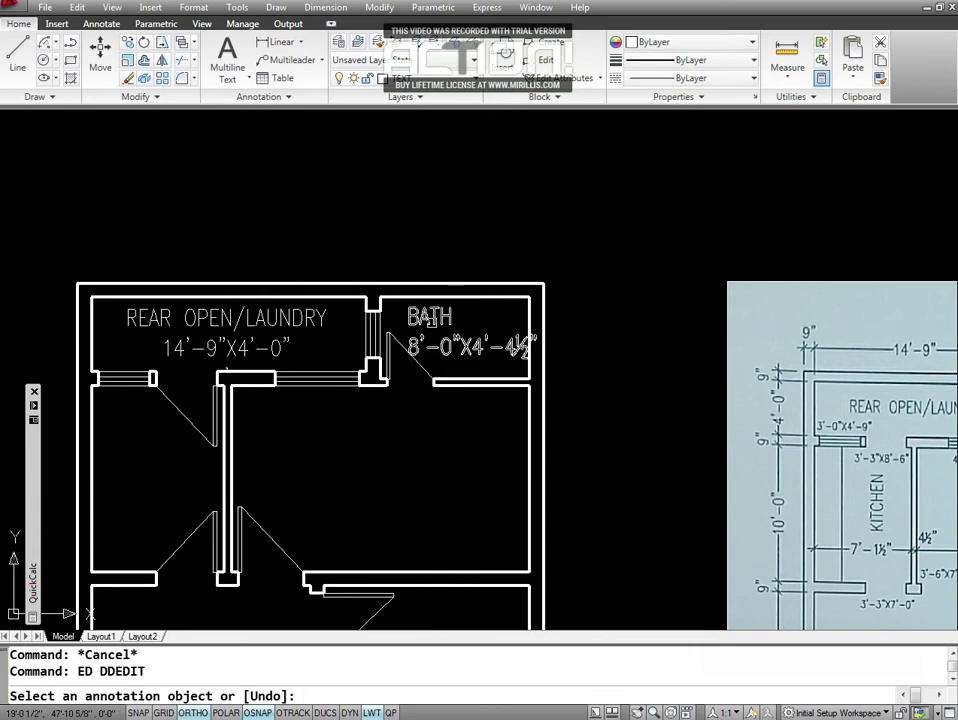
key("Escape")
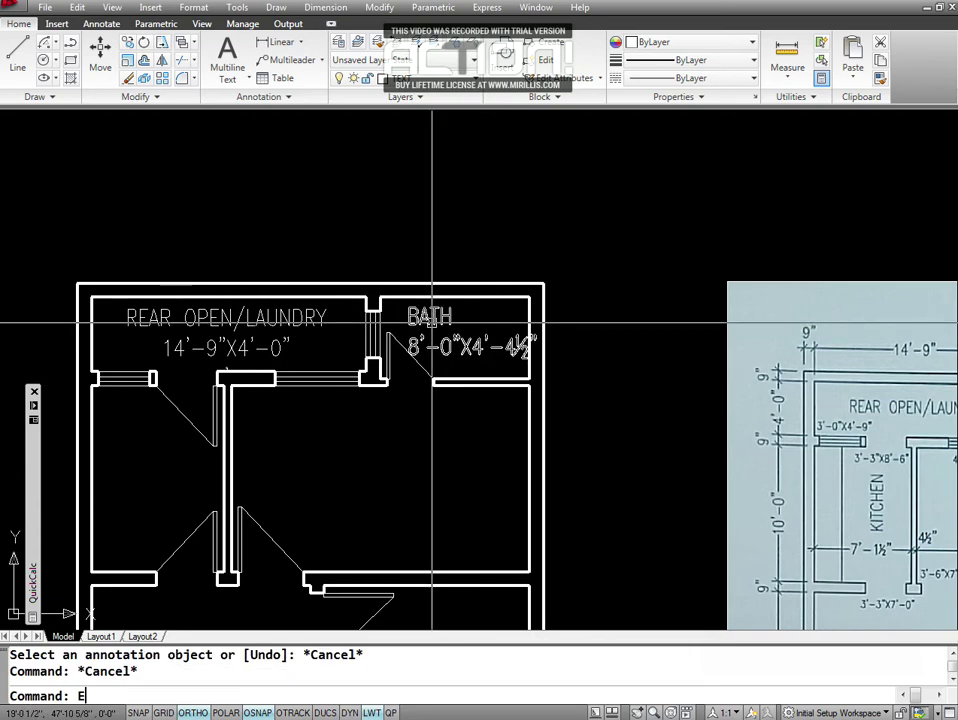
type("D")
key("Return")
left_click(430, 318)
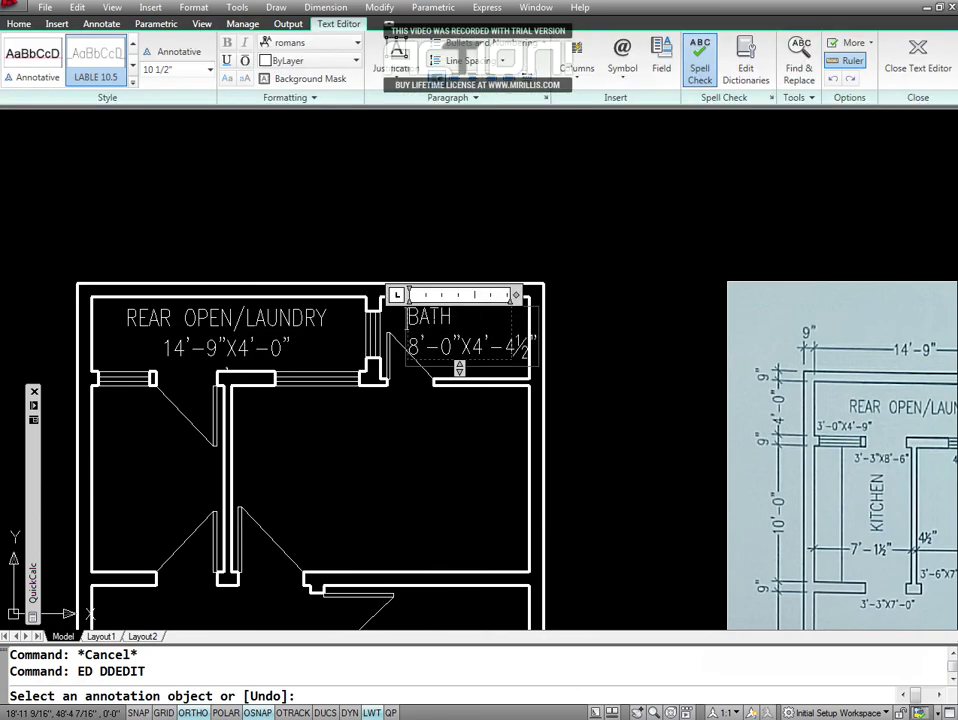
key("Escape")
key("Escape")
Select all of the BATH label's text, apply Center justification, and close the editor.
left_click(438, 318)
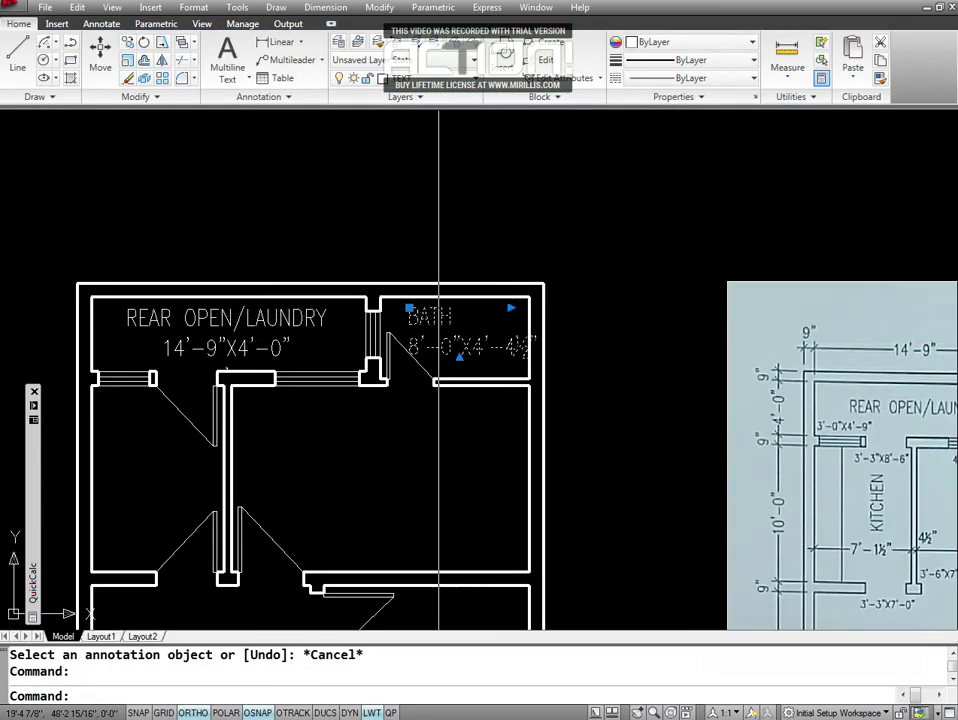
double_click(438, 318)
key("ctrl+a")
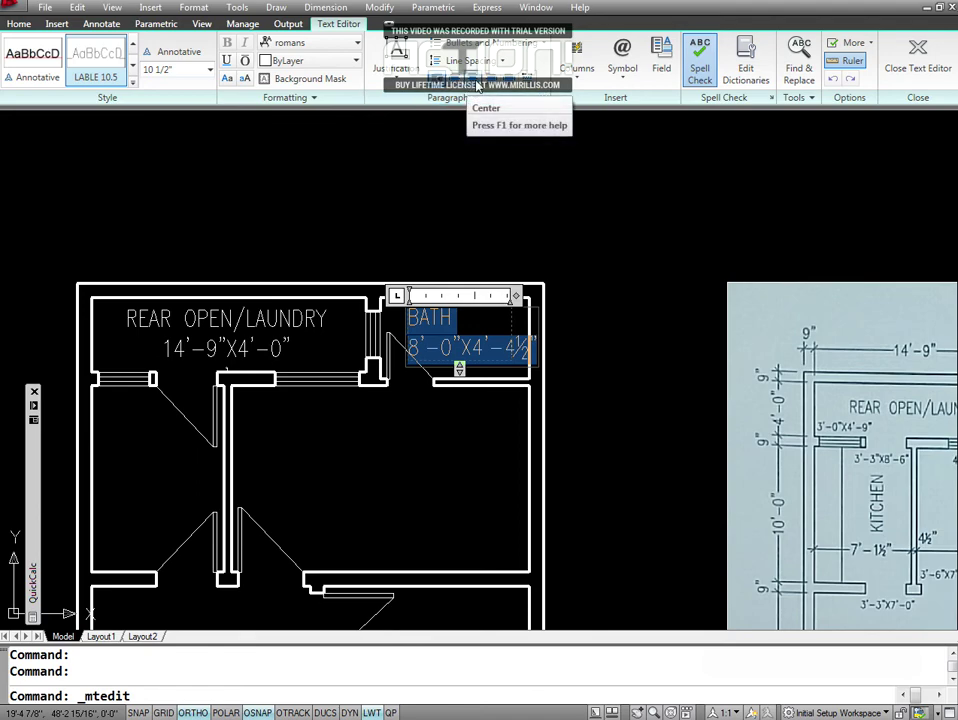
left_click(478, 86)
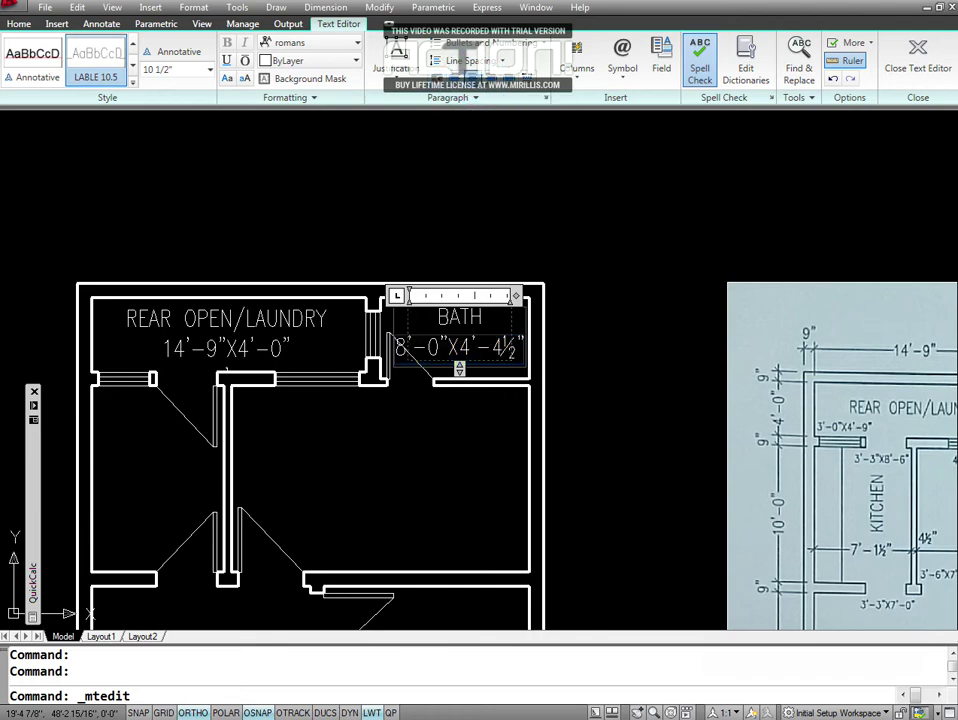
left_click(419, 444)
key("Escape")
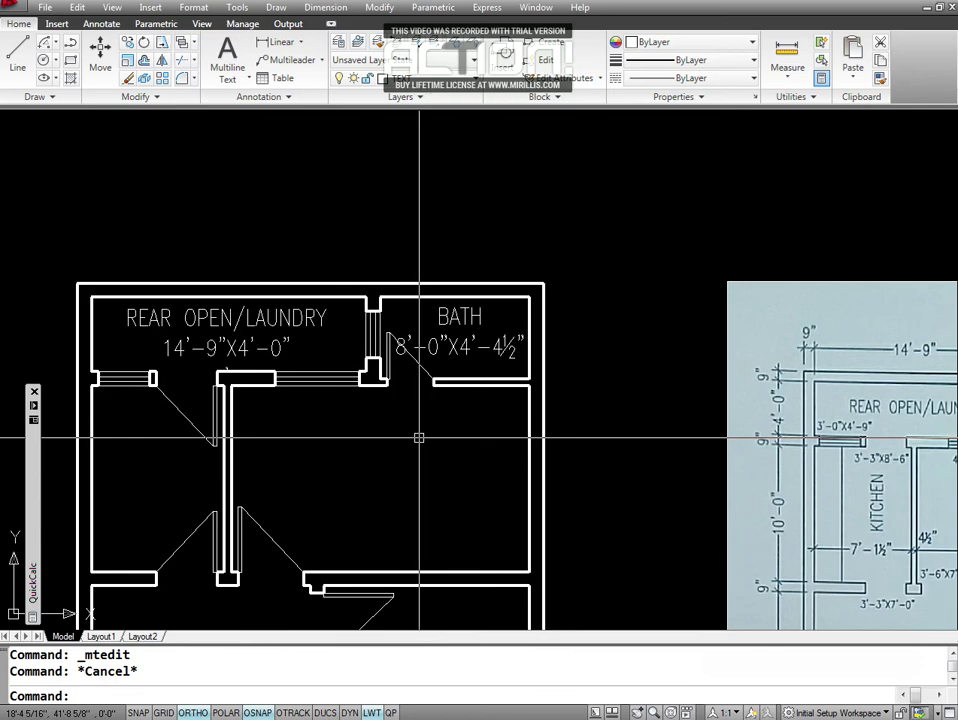
Zoom window in on the bath door area.
type("z")
key("Return")
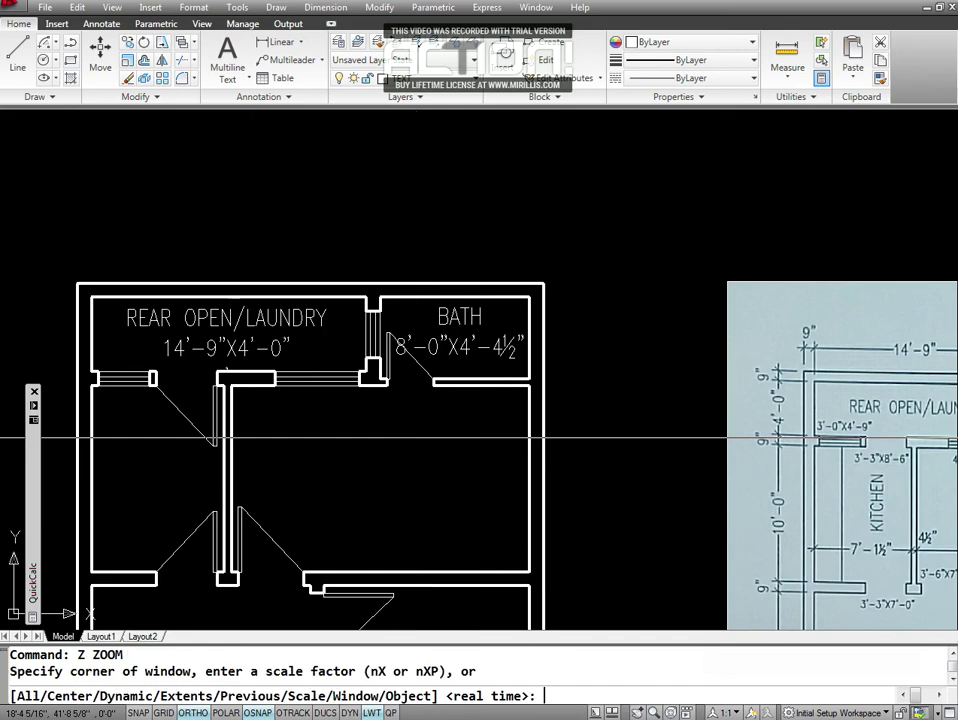
type("w")
key("Return")
left_click(365, 313)
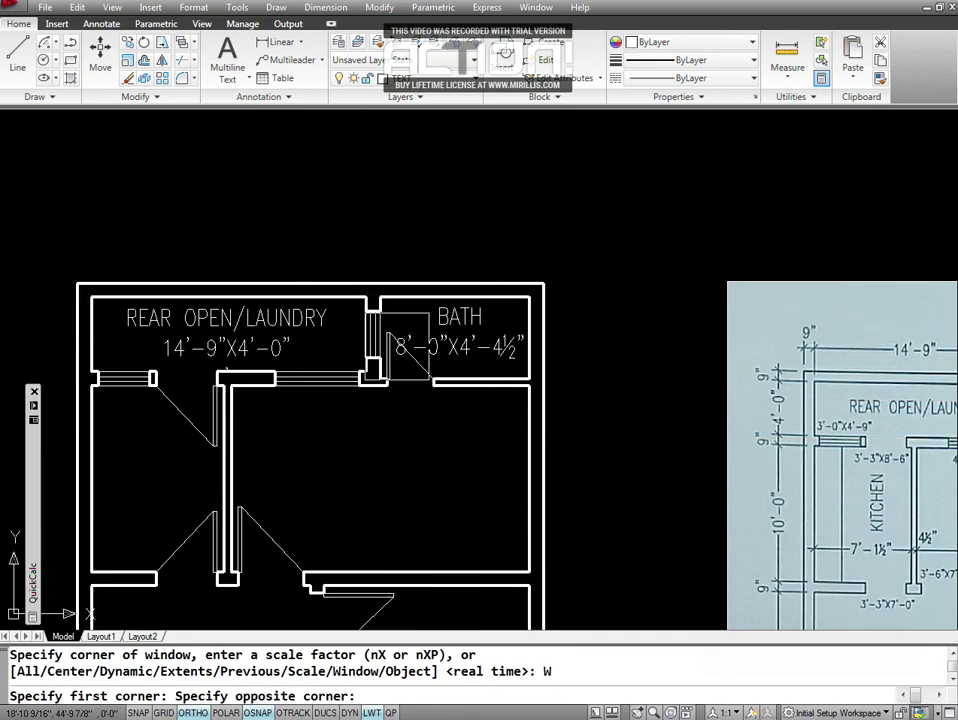
left_click(431, 383)
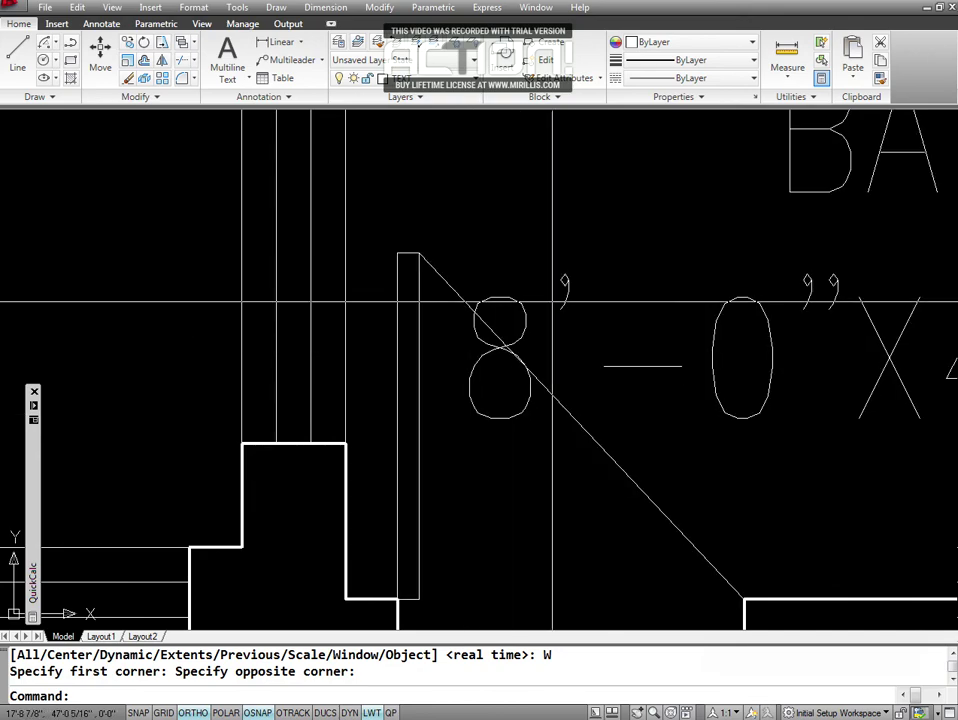
key("Escape")
Real-time zoom back out to show the BATH and LAUNDRY rooms.
type("z")
key("Return")
key("Return")
left_click_drag(573, 314, 513, 487)
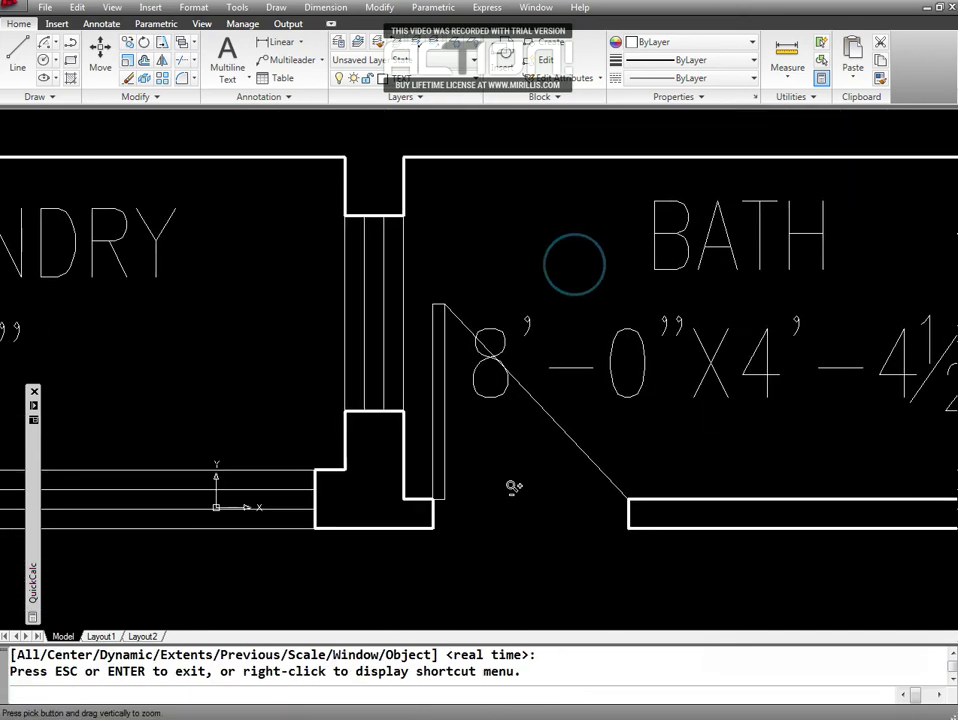
left_click_drag(520, 391, 500, 540)
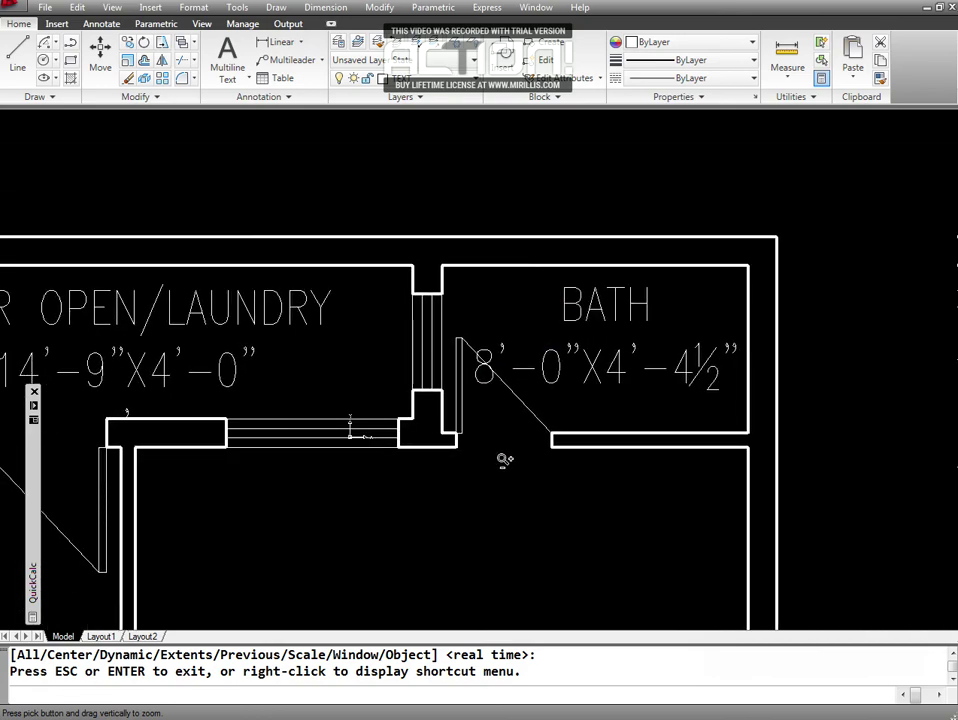
key("Escape")
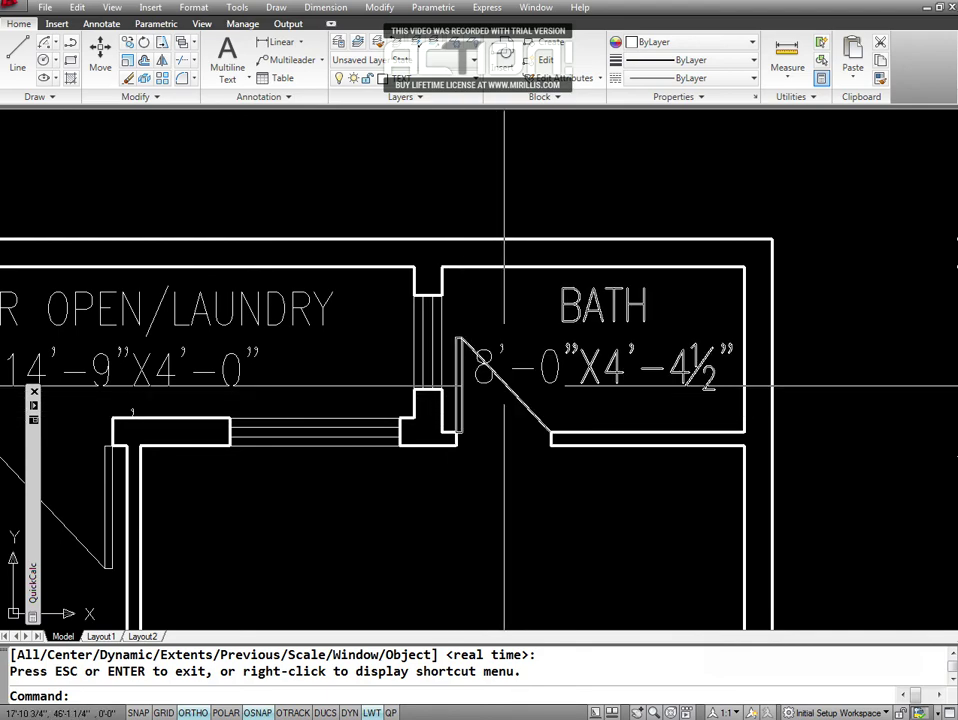
right_click(463, 345)
key("Escape")
key("Escape")
key("Return")
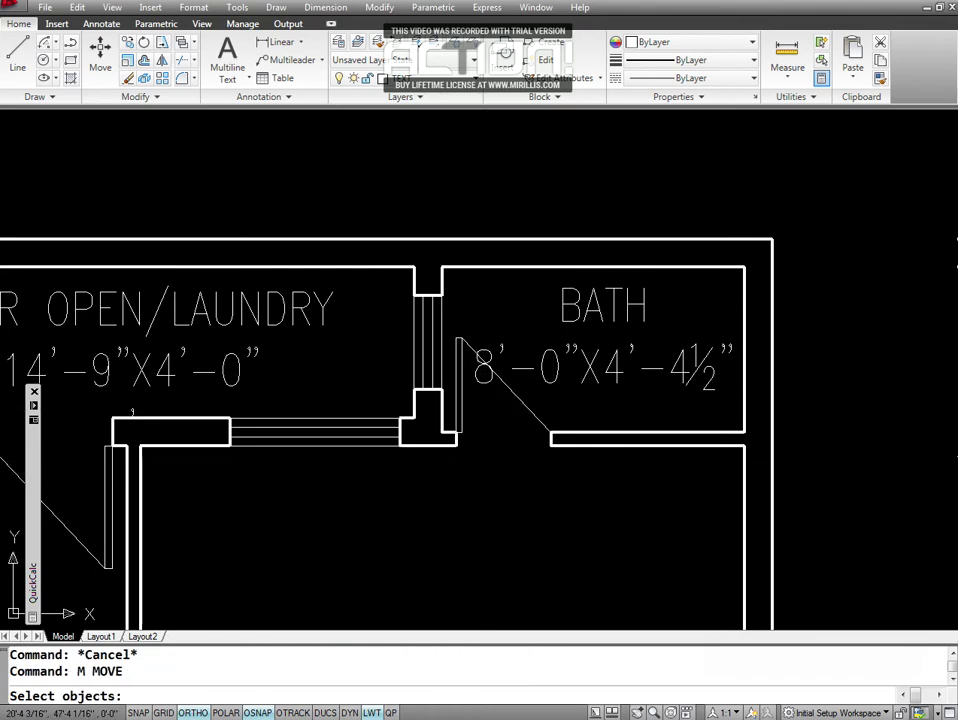
Move the BATH label twice: first slightly down, then slightly left.
left_click(603, 308)
key("Return")
left_click(605, 327)
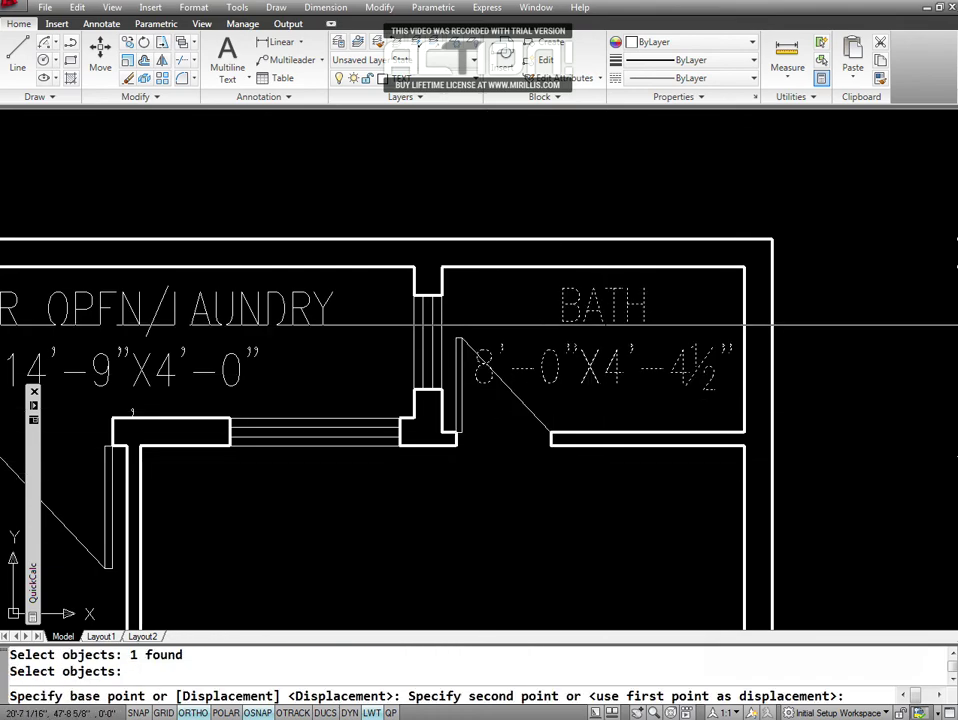
left_click(605, 337)
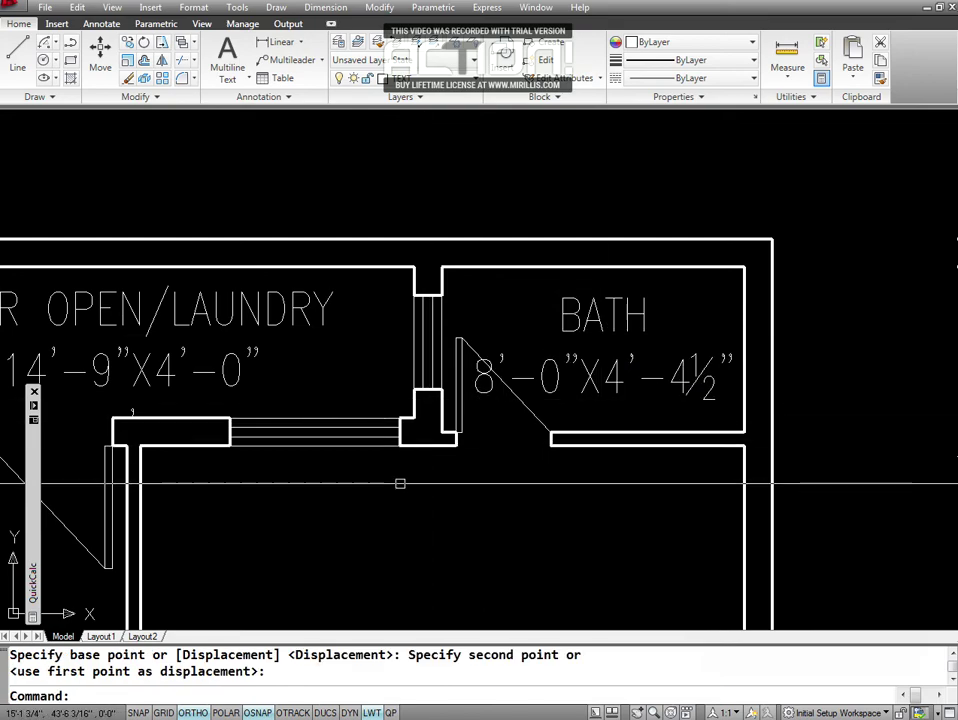
key("Return")
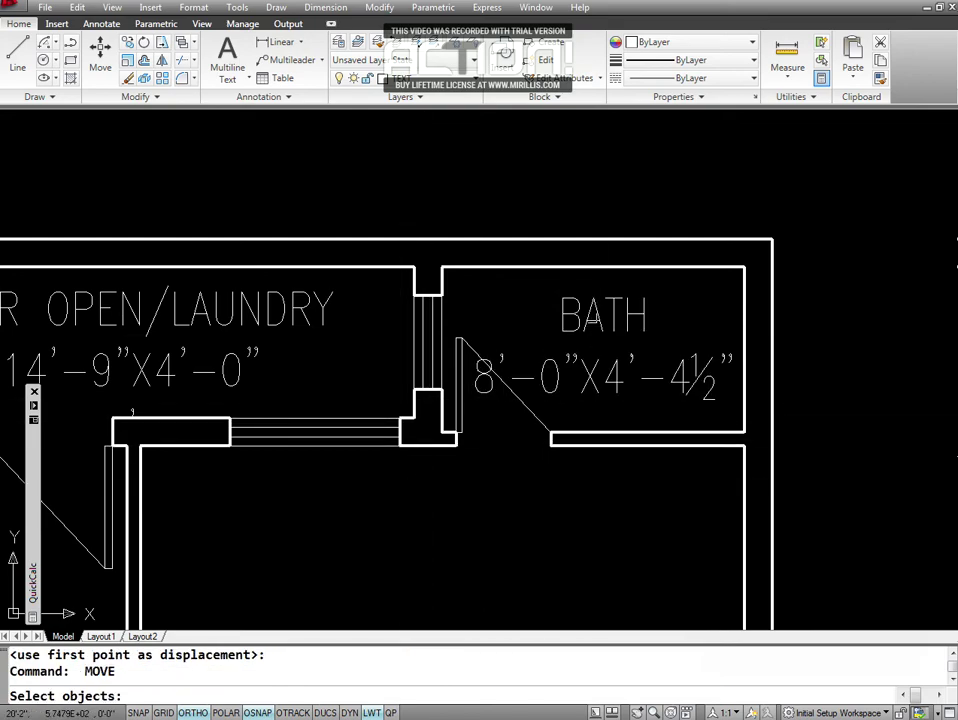
left_click(465, 378)
key("Return")
left_click(626, 500)
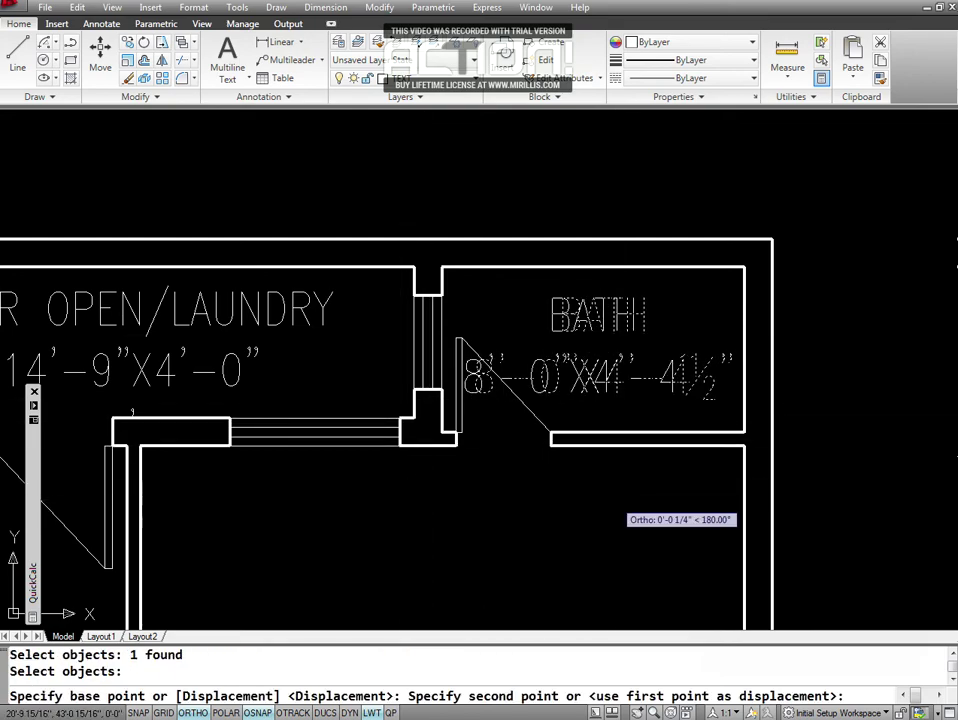
left_click(618, 503)
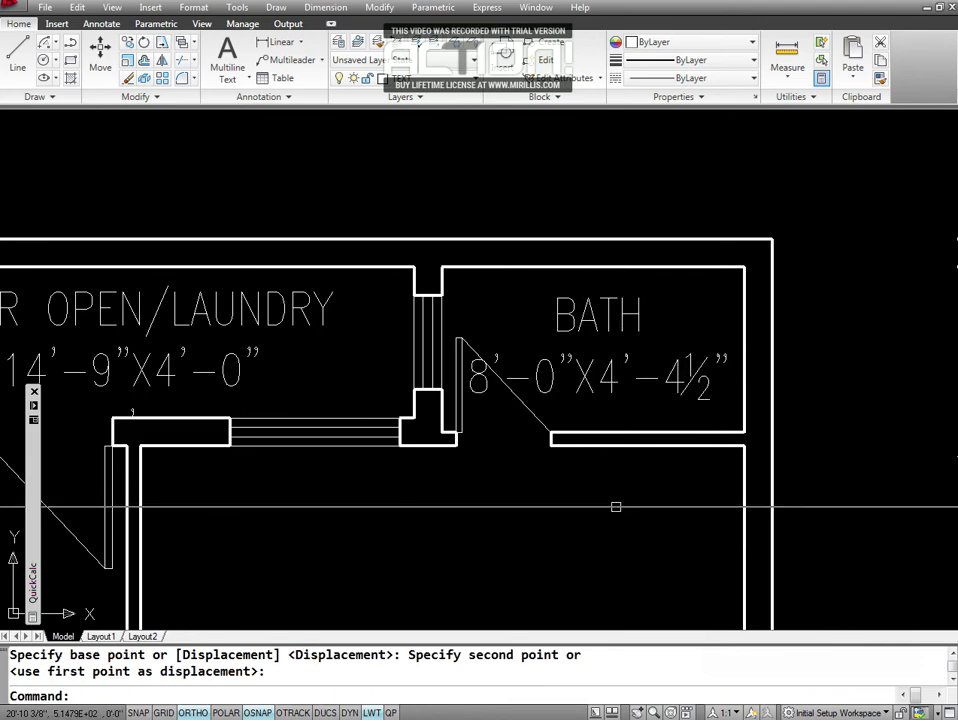
key("Escape")
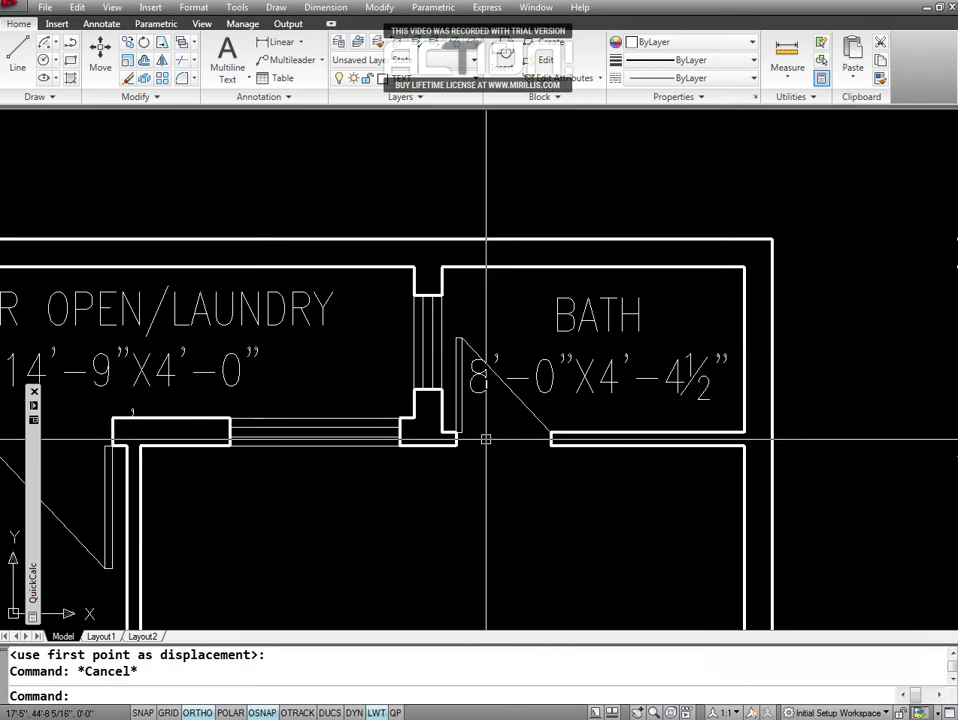
key("Escape")
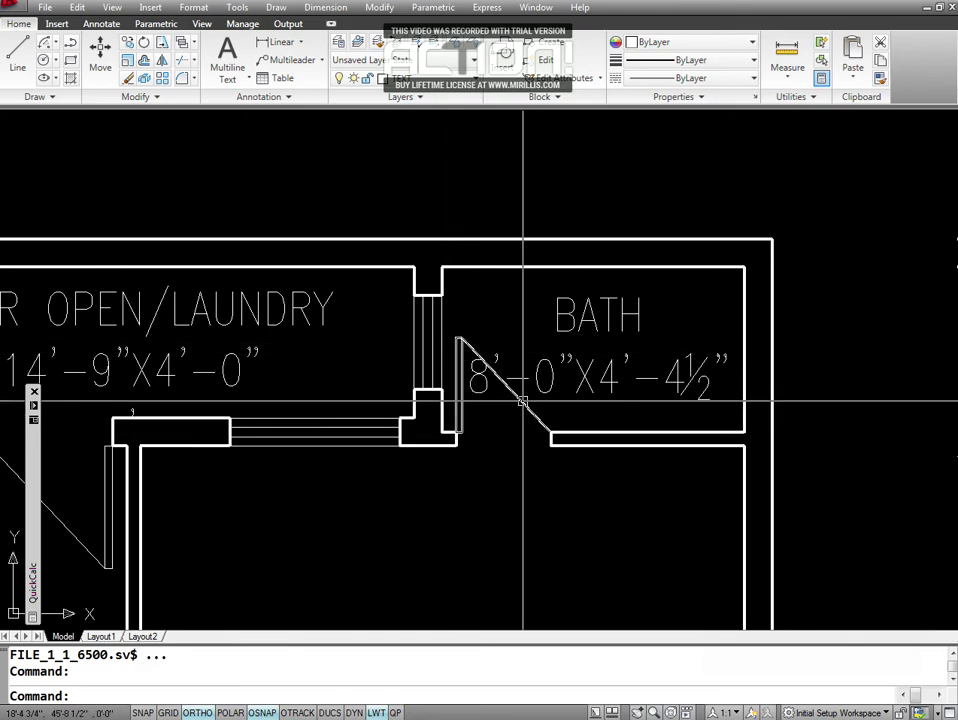
Clear the command prompt and open the Modify menu for the bath door edit.
key("Escape")
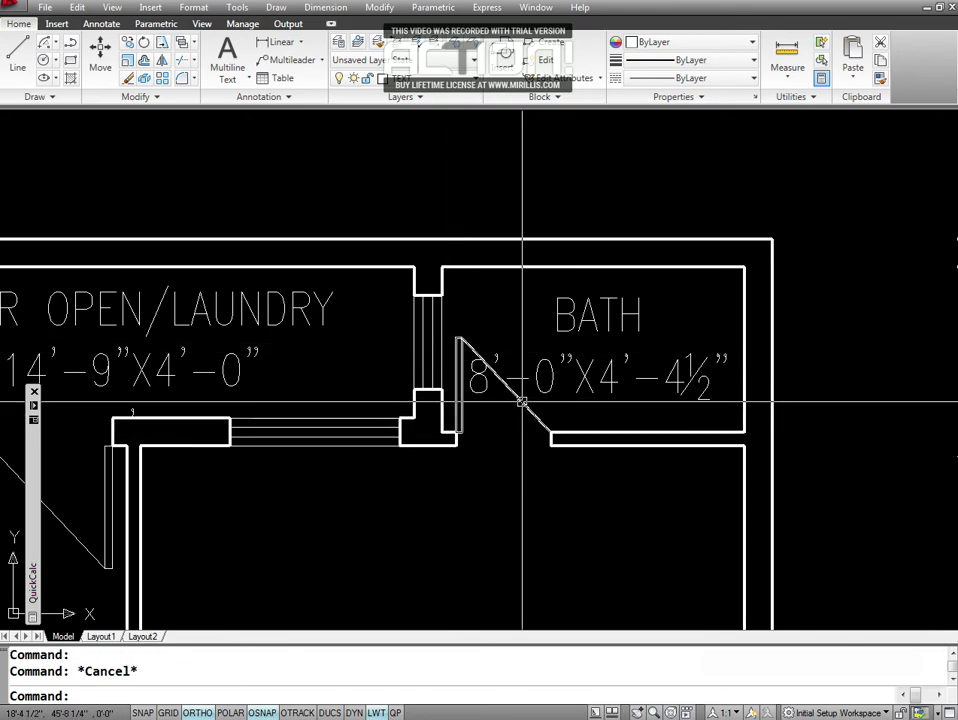
type("p")
key("Return")
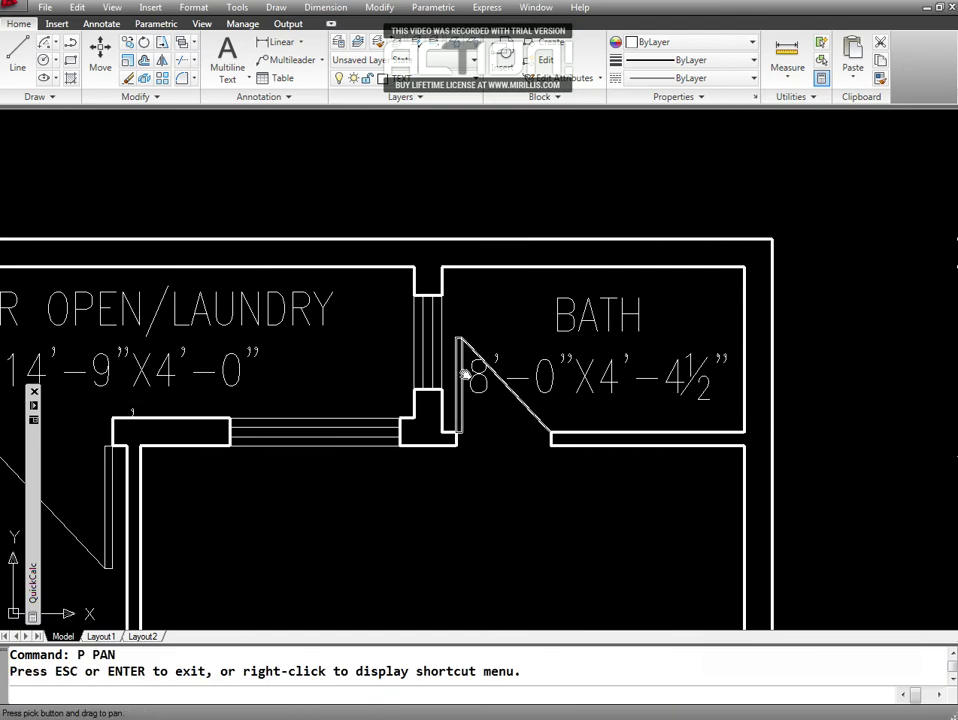
key("Escape")
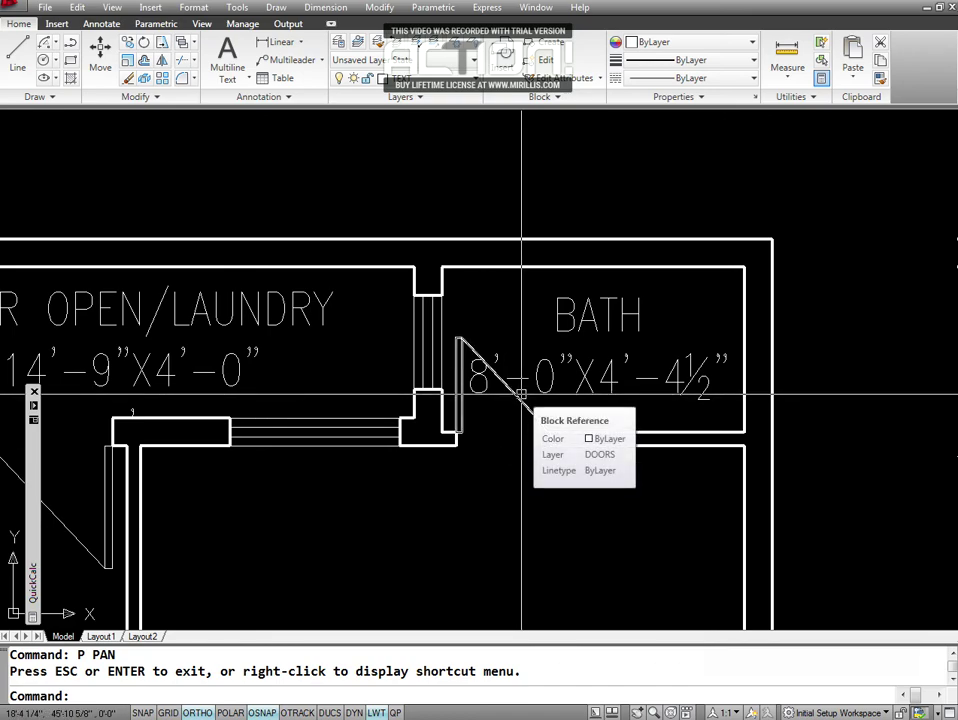
left_click(377, 8)
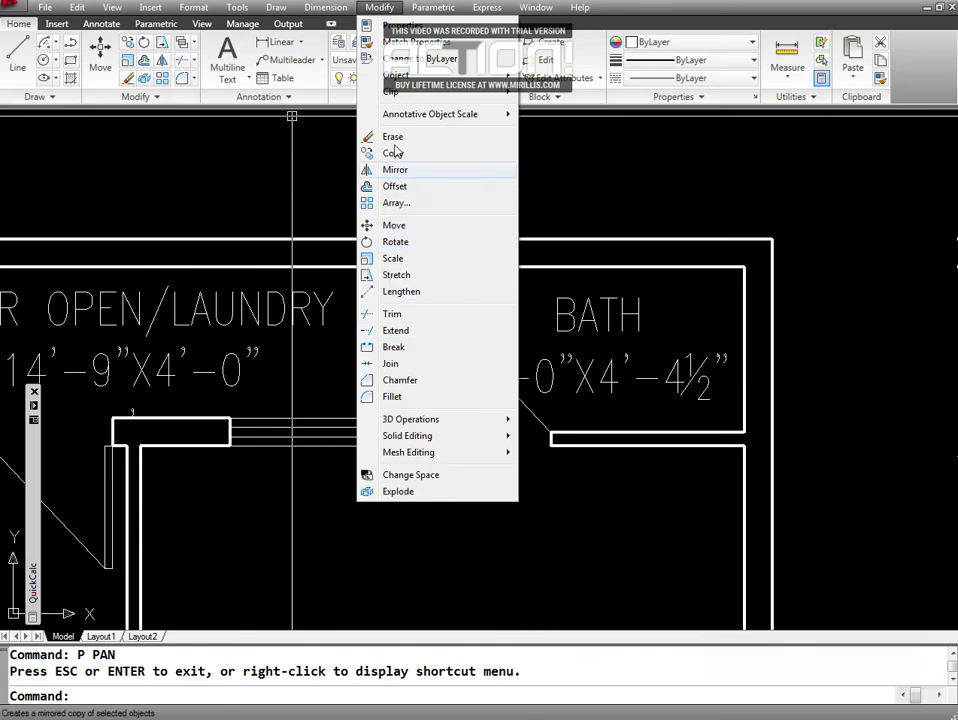
key("Escape")
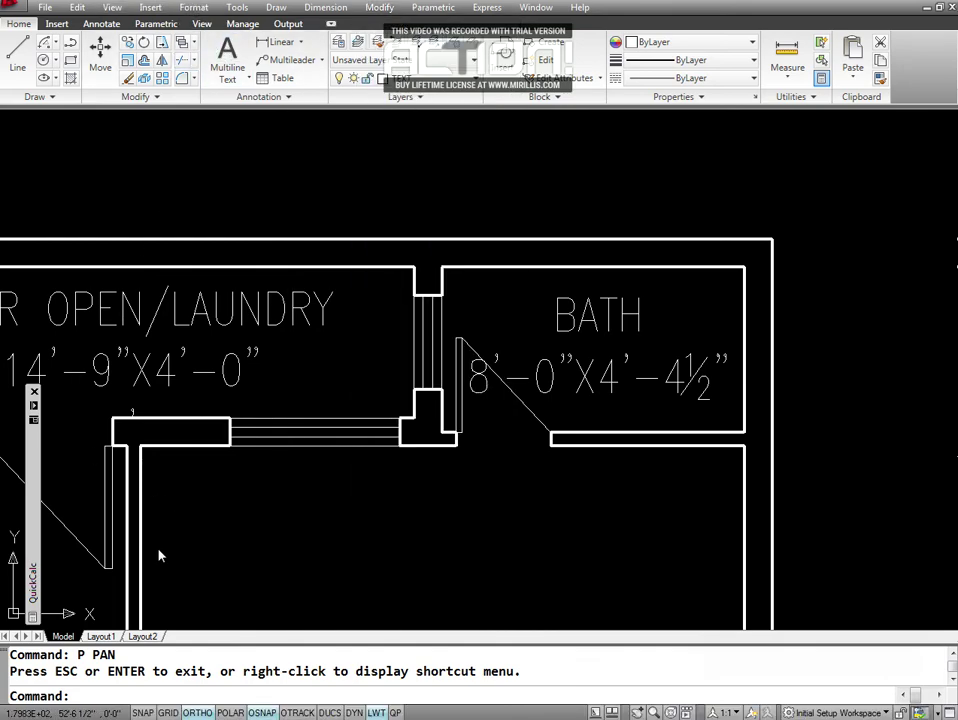
key("Escape")
left_click(150, 367)
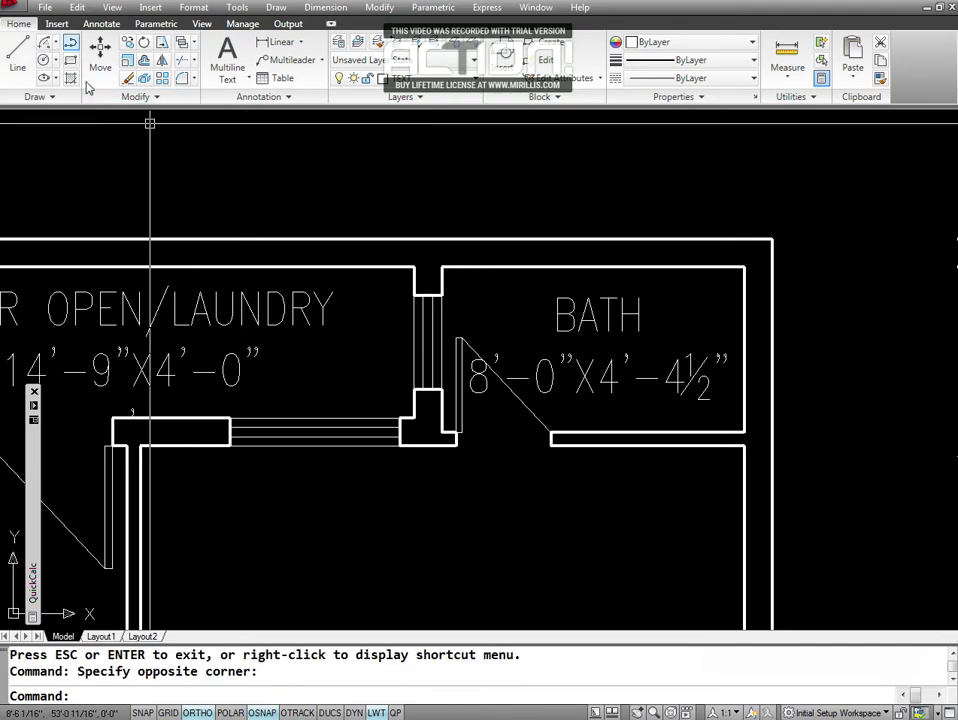
left_click(157, 98)
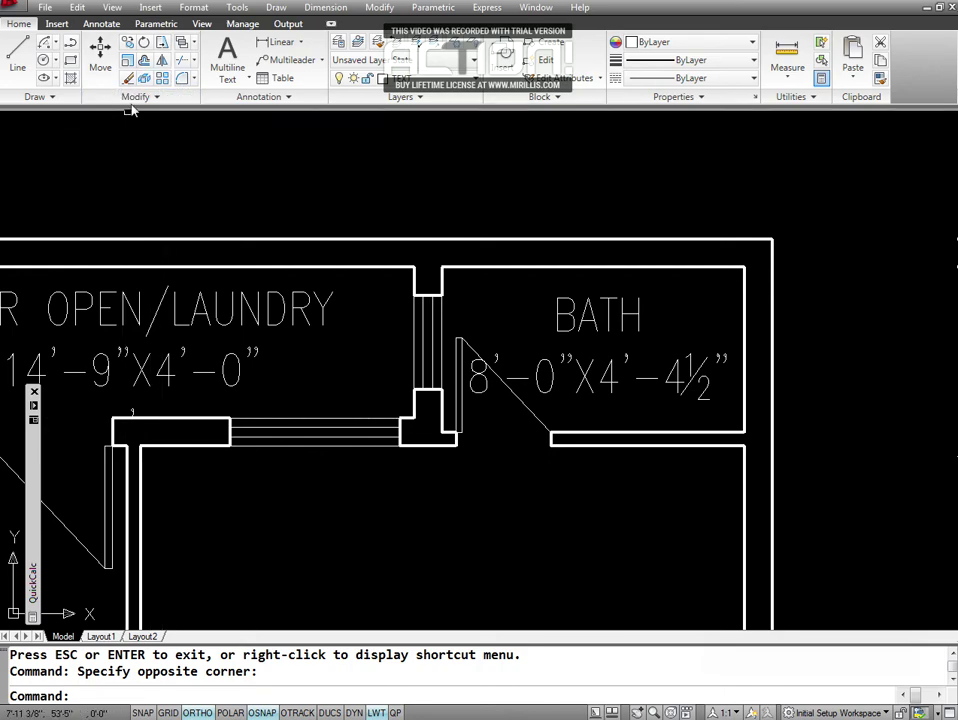
left_click(160, 98)
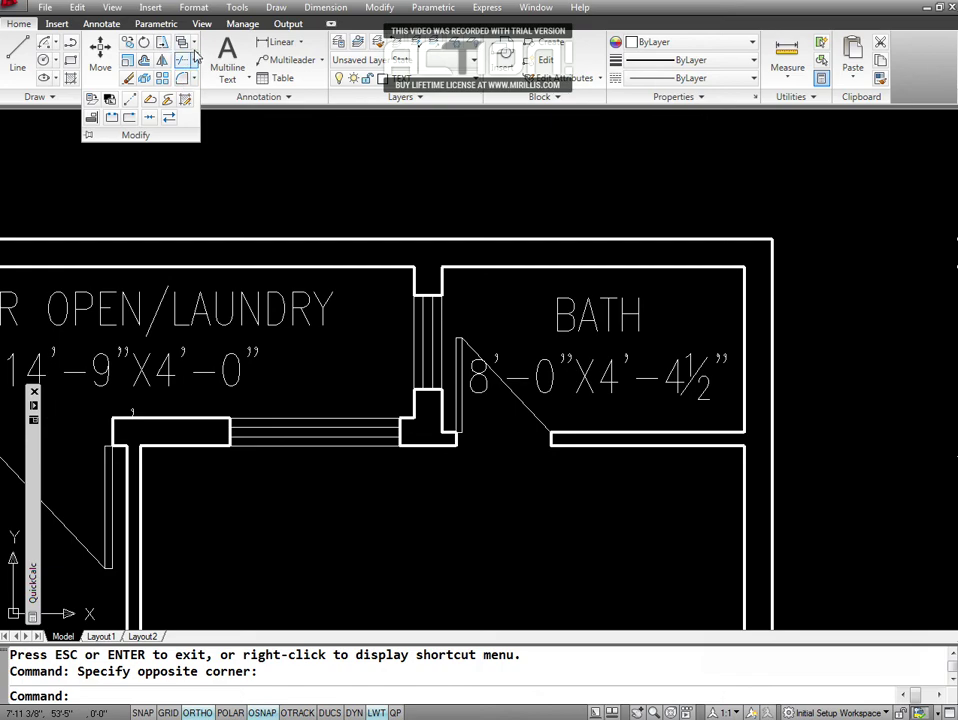
key("Escape")
key("Escape")
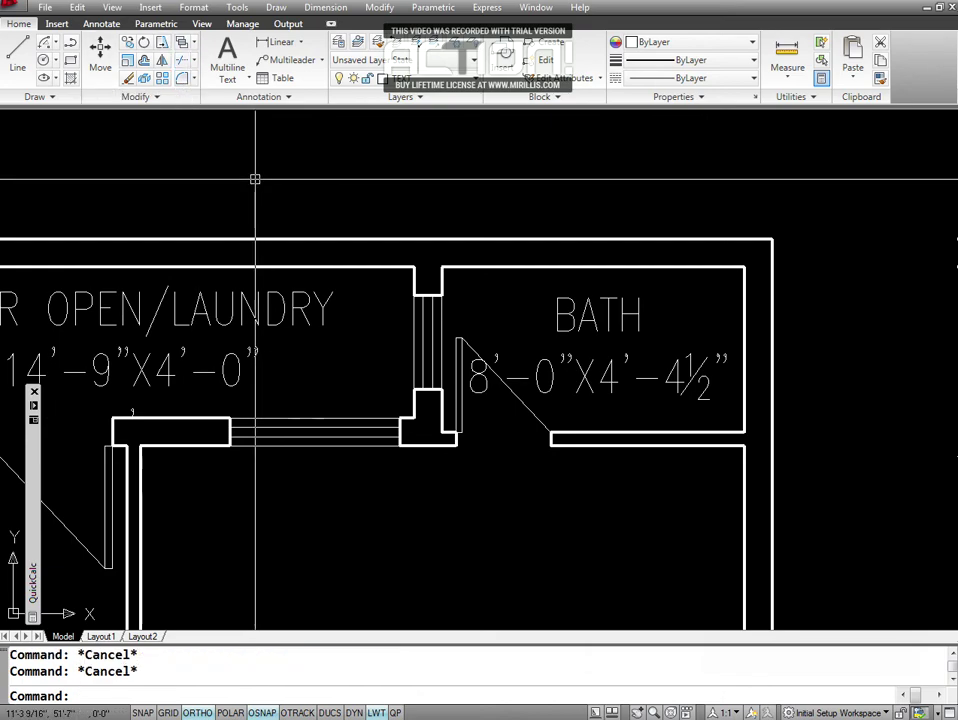
left_click(380, 8)
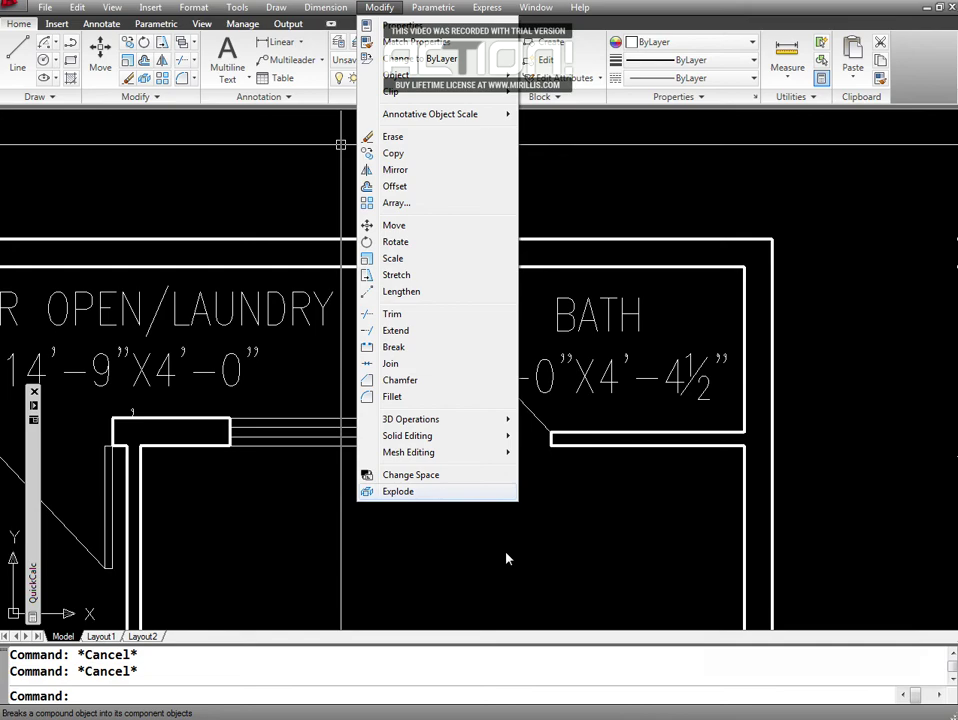
Explode the bath door block into its separate lines.
left_click(410, 491)
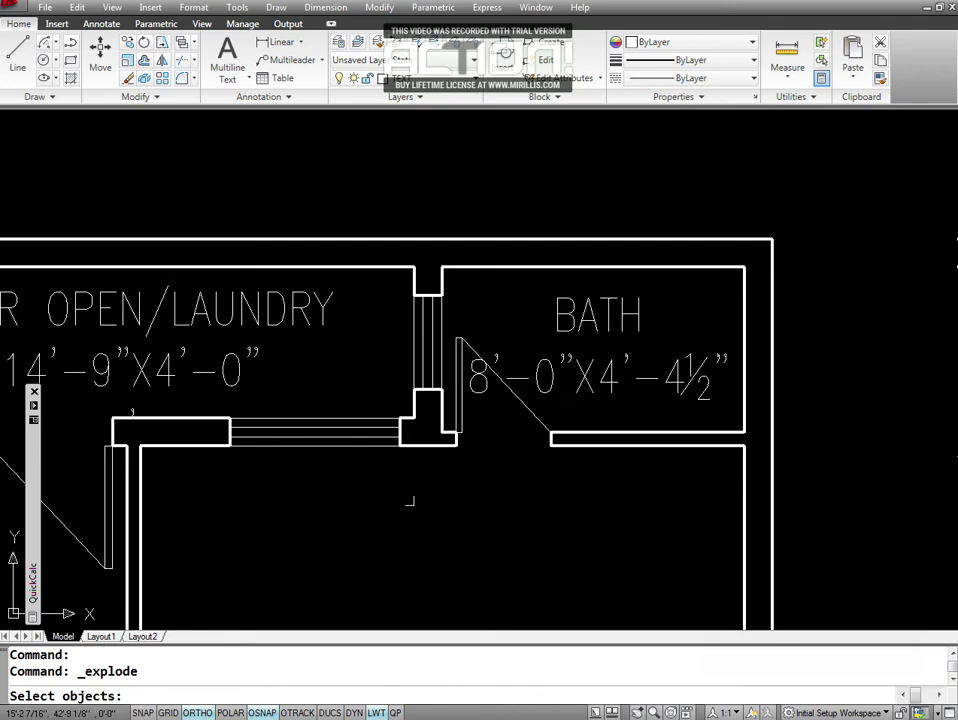
key("Escape")
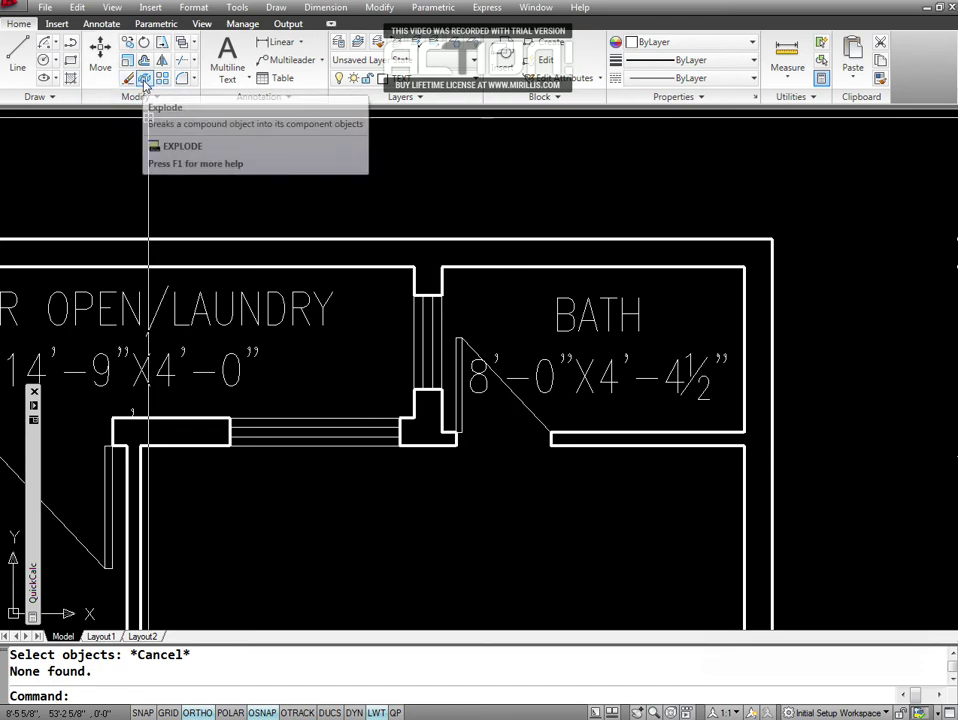
left_click(144, 79)
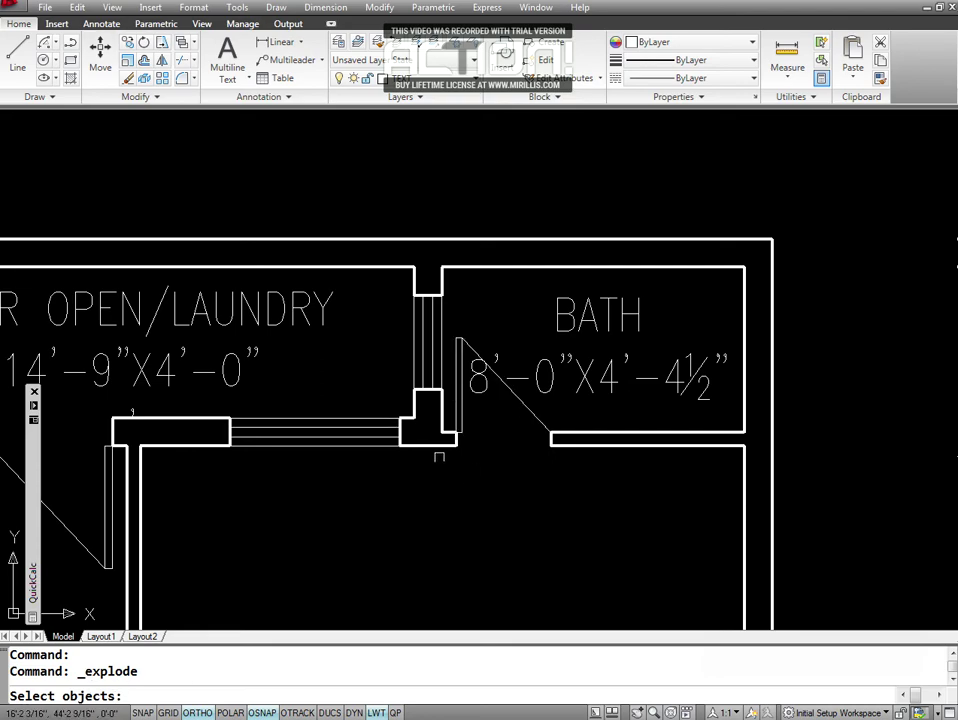
key("Escape")
key("Escape")
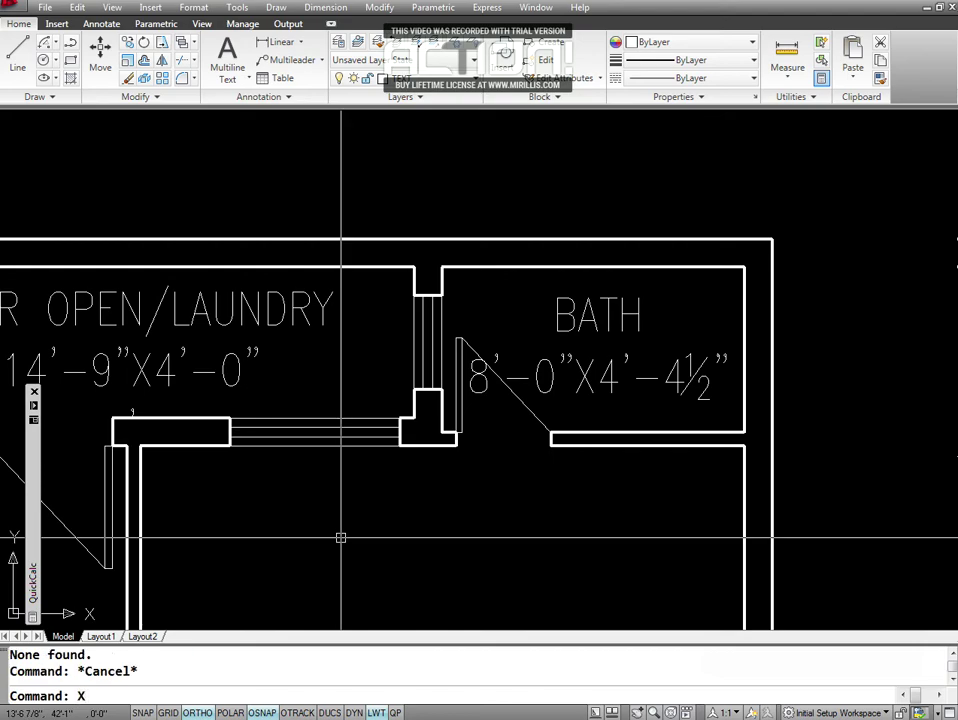
key("Return")
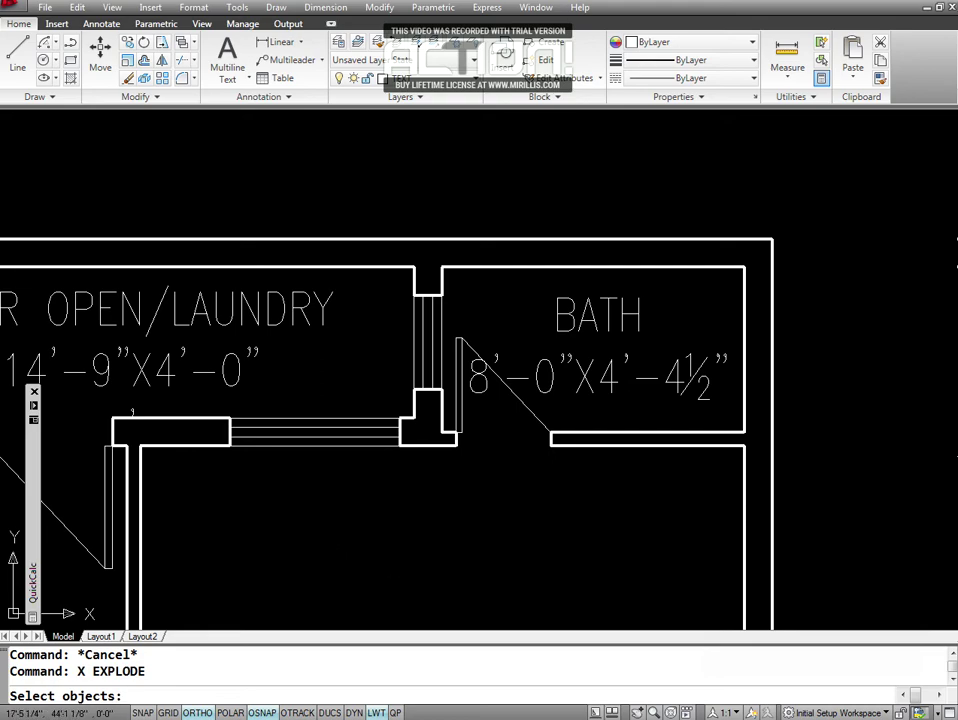
left_click(517, 397)
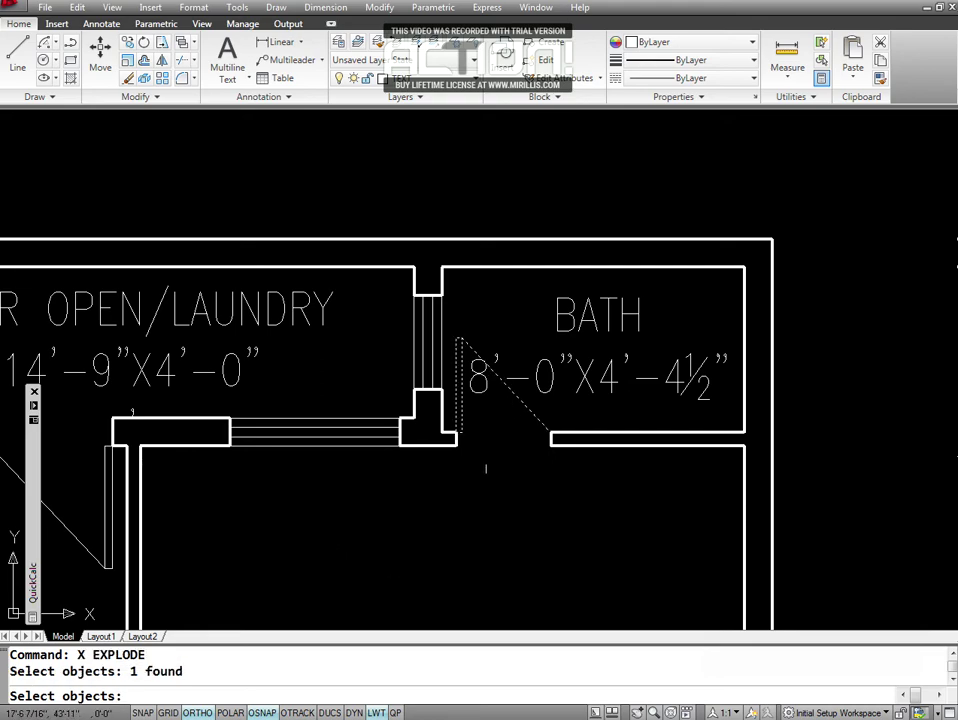
key("Return")
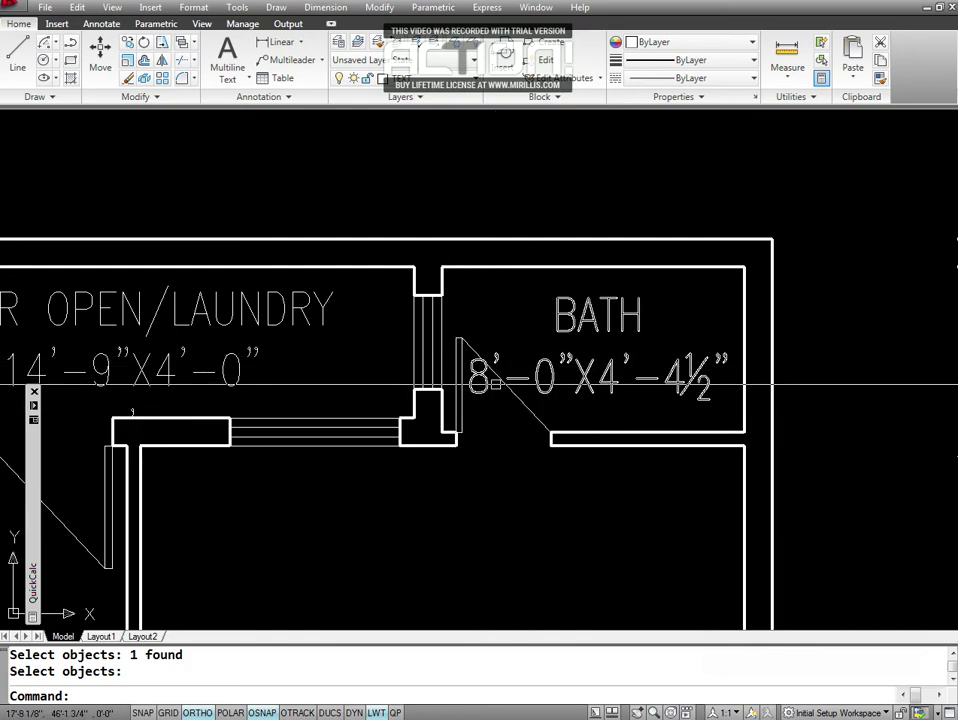
key("Escape")
key("Escape")
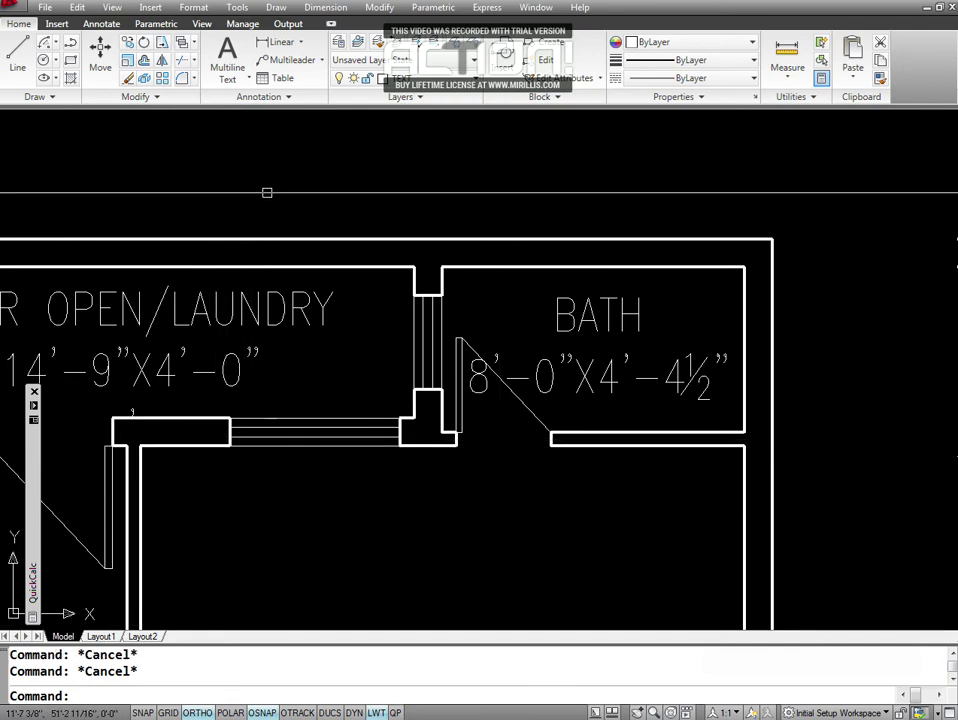
Zoom Window in close on the bath door swing.
left_click(378, 8)
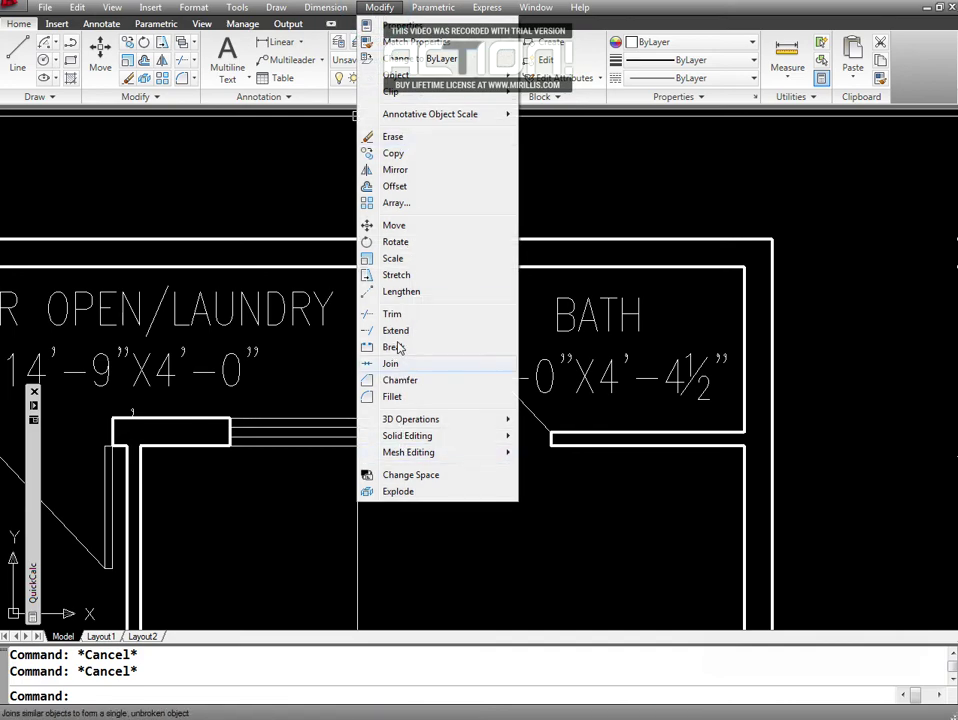
left_click(394, 347)
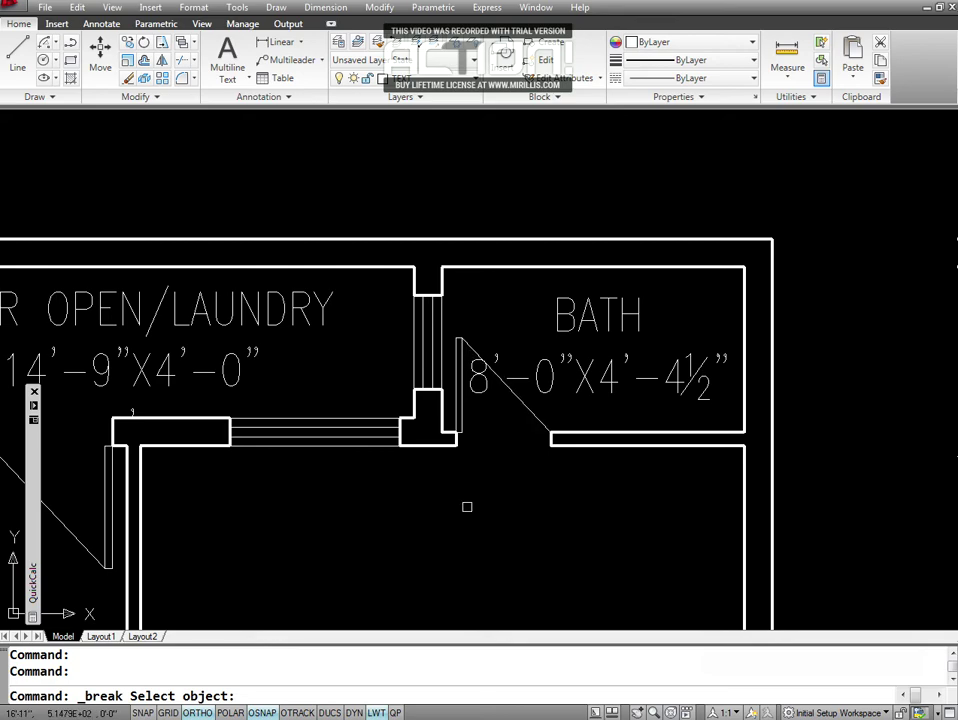
key("Escape")
key("Escape")
type("z")
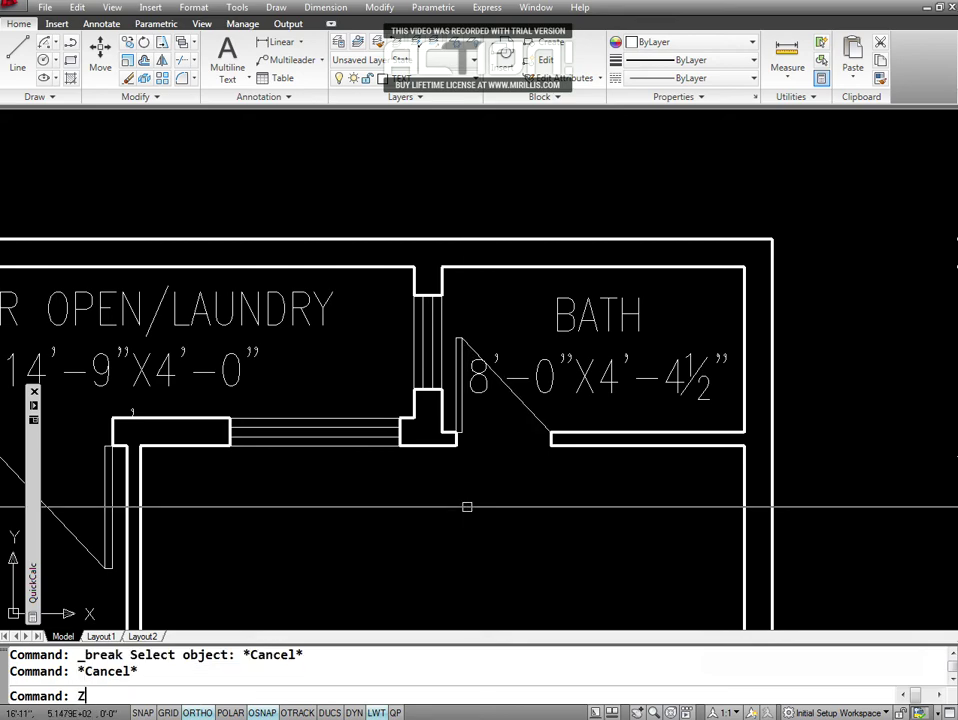
key("Return")
type("W")
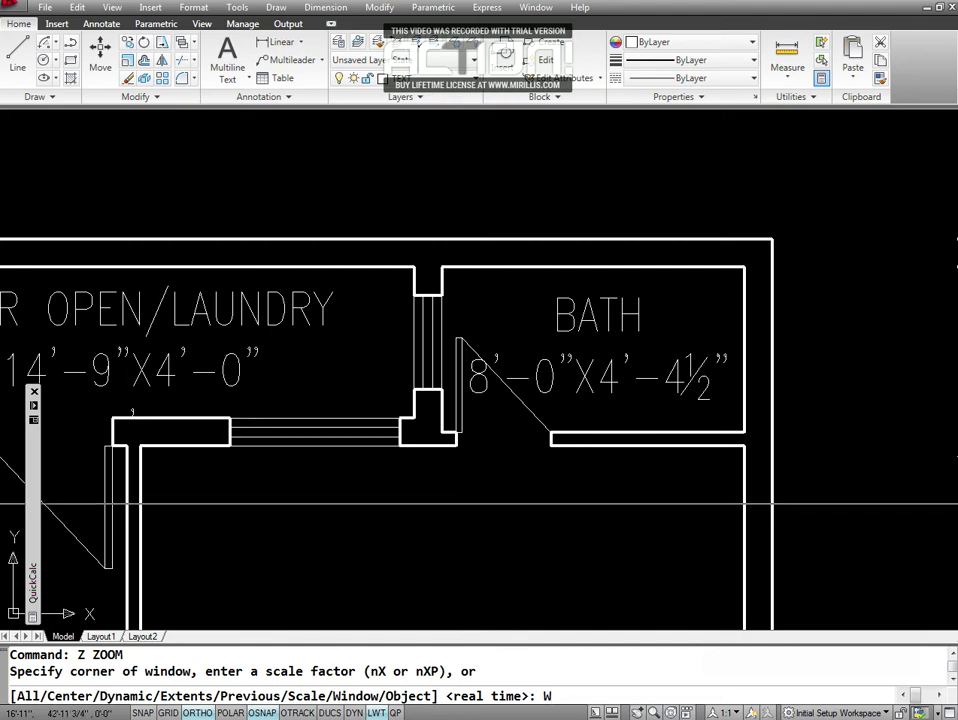
key("Return")
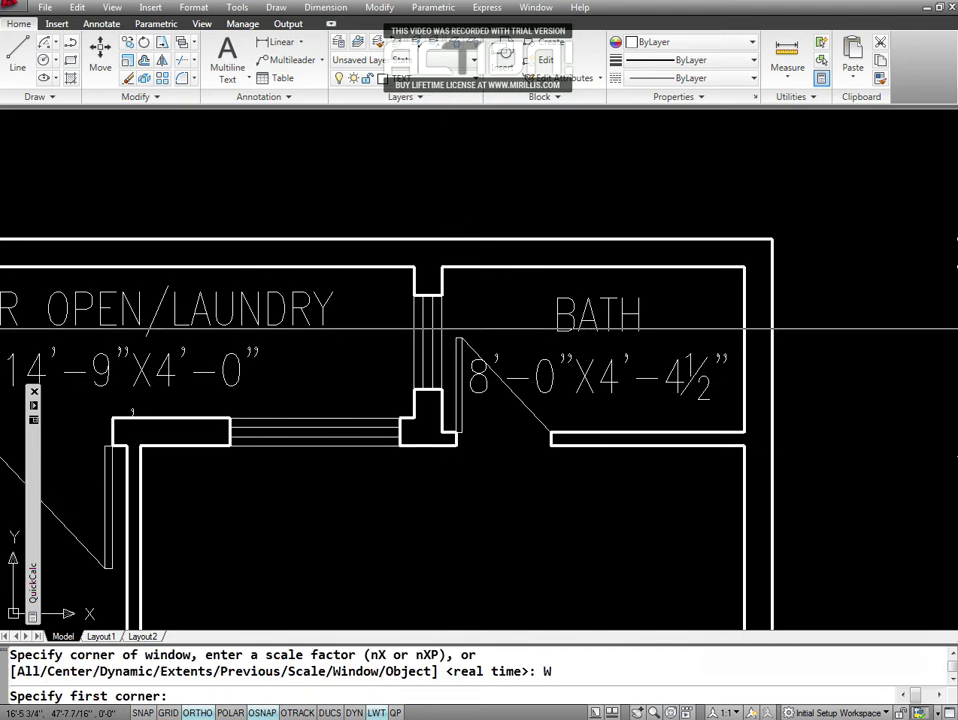
left_click(335, 245)
left_click(413, 342)
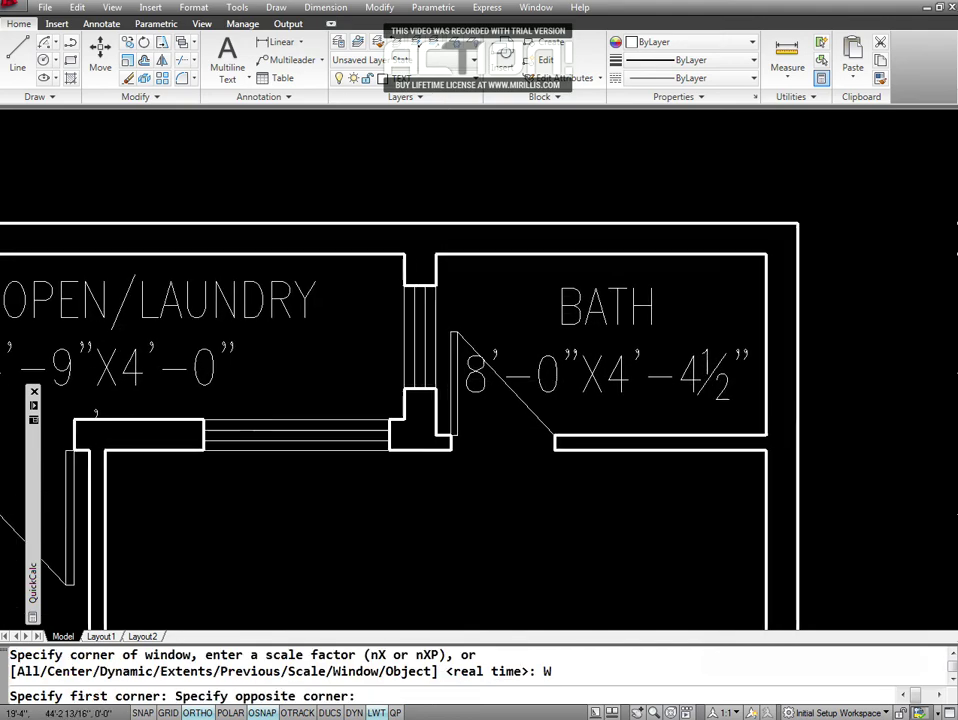
key("Escape")
key("Escape")
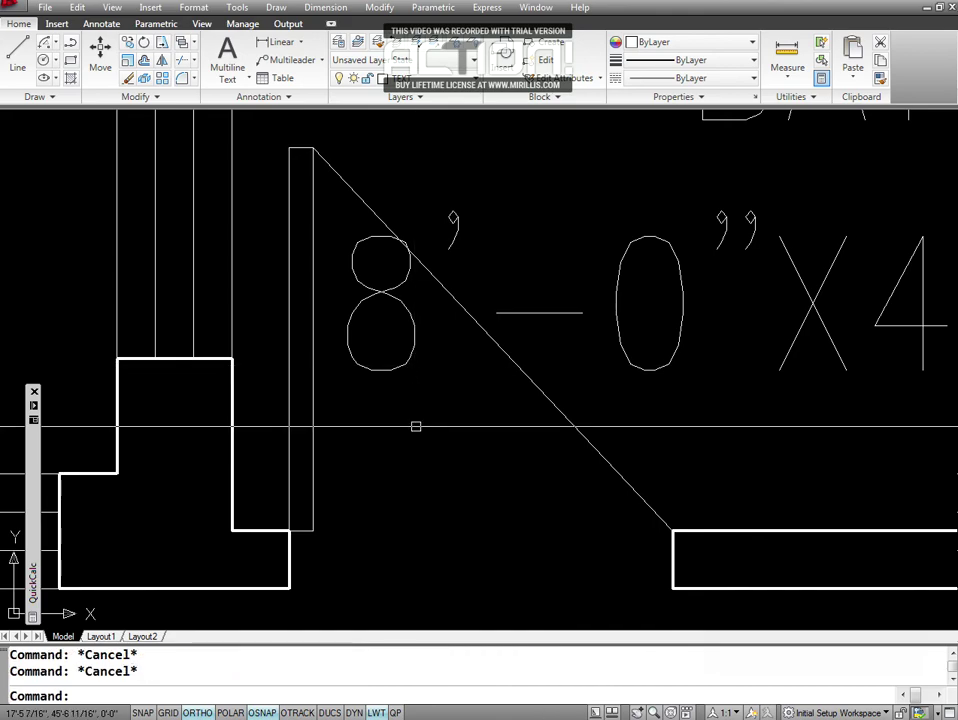
With OSNAP off, break the swing line around the 8 of the 8'-0"X4'-4½" text.
left_click(379, 7)
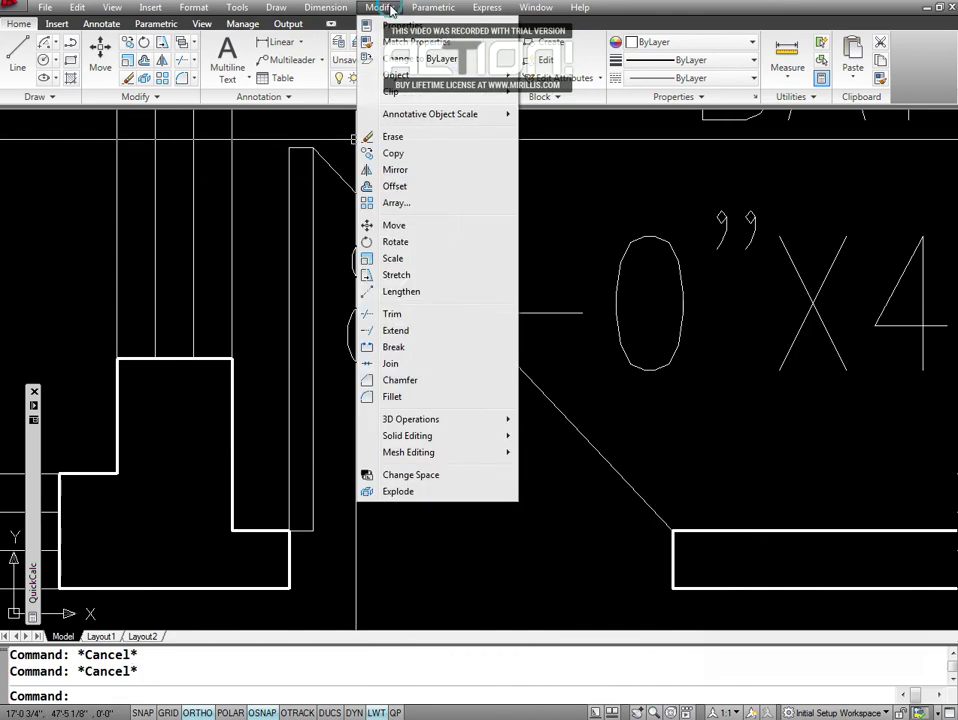
left_click(398, 350)
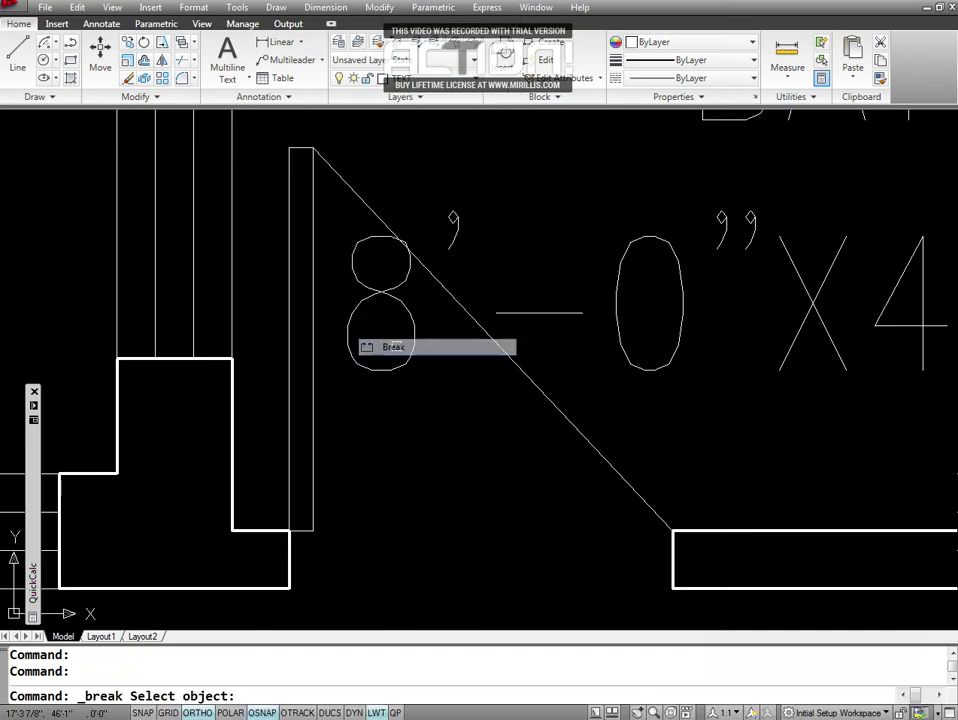
left_click(271, 713)
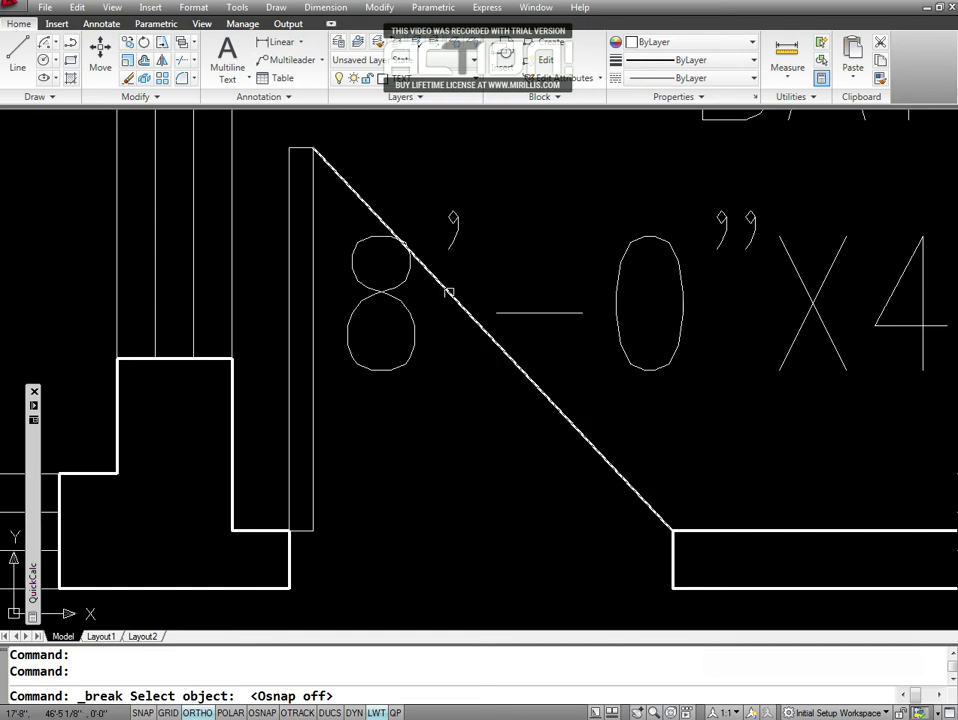
left_click(455, 297)
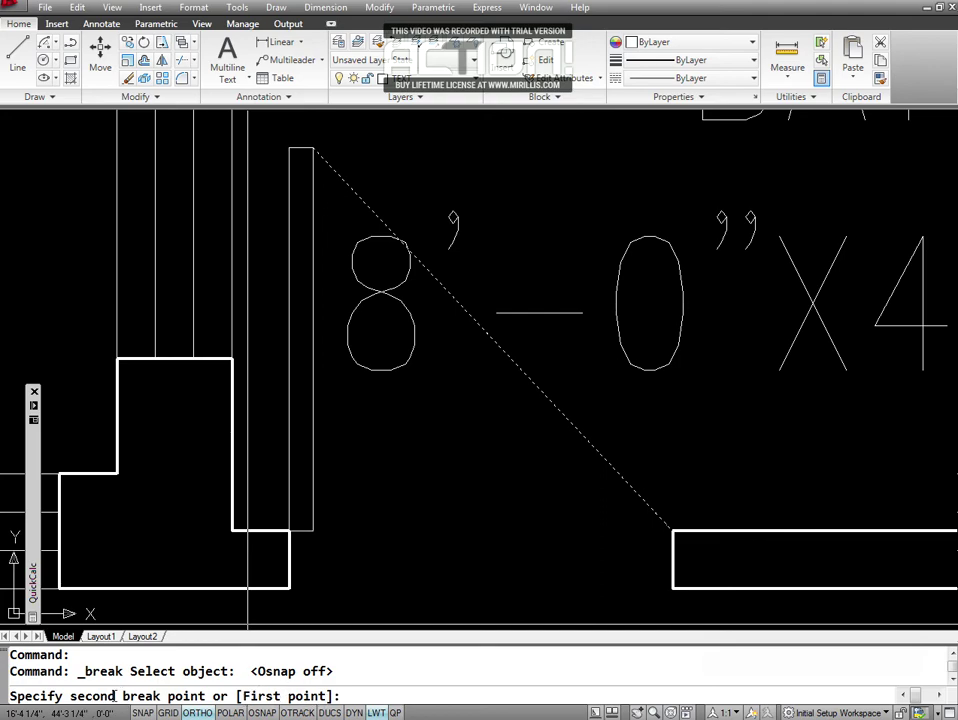
left_click(364, 201)
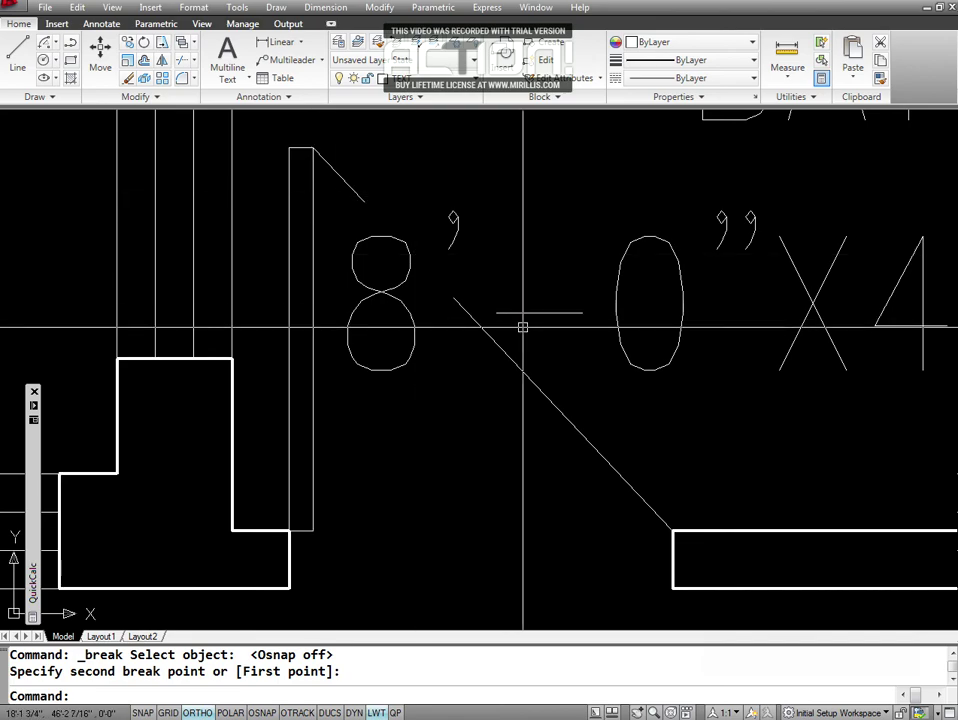
key("Escape")
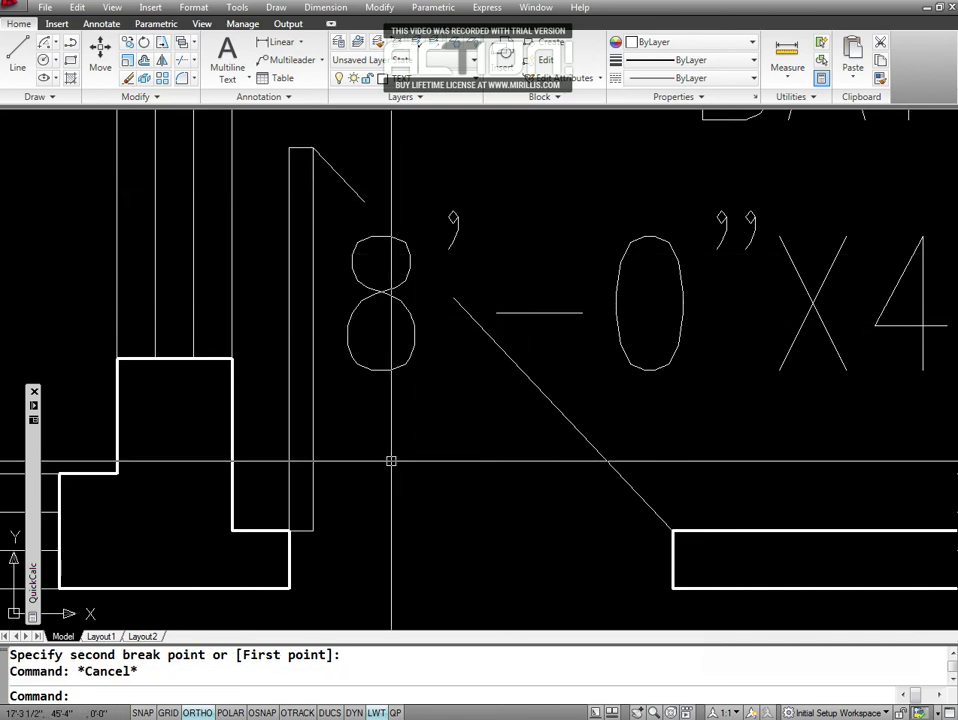
key("Escape")
type("z")
key("Escape")
key("Escape")
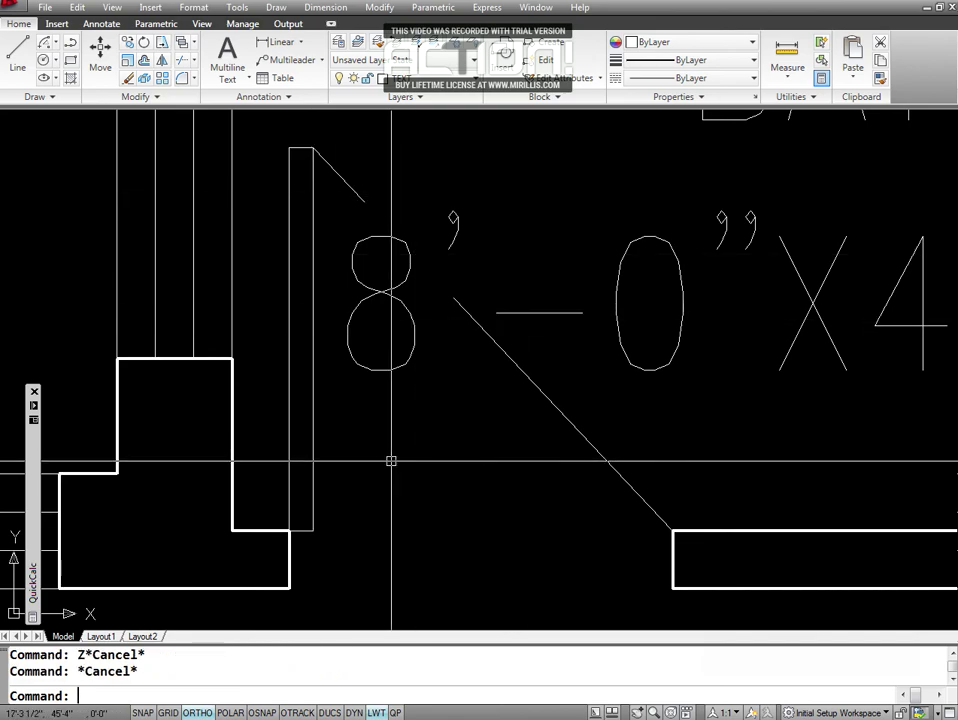
Zoom out and pan until the laundry and bath rooms are fully in view.
type("z")
key("Return")
left_click_drag(395, 465, 449, 475)
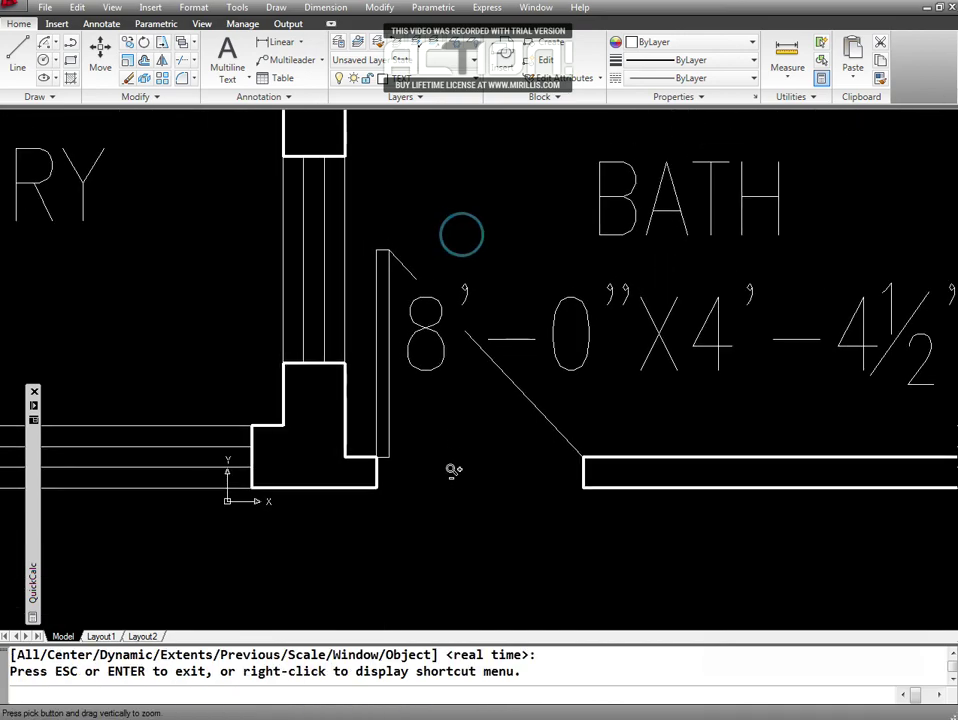
left_click_drag(447, 290, 449, 505)
left_click_drag(484, 235, 463, 426)
key("Escape")
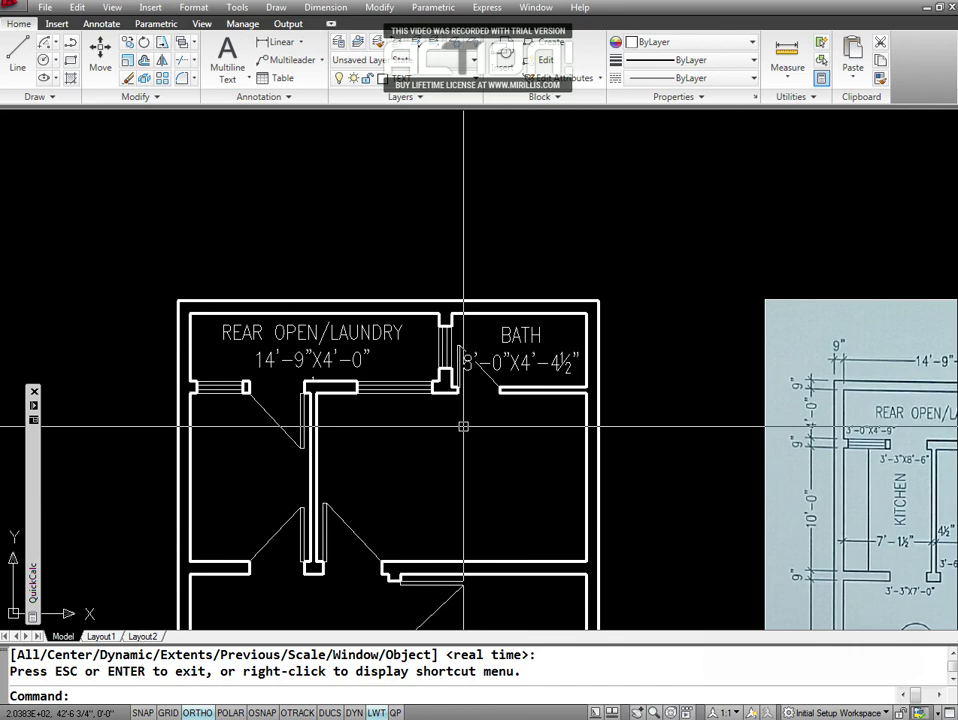
type("P")
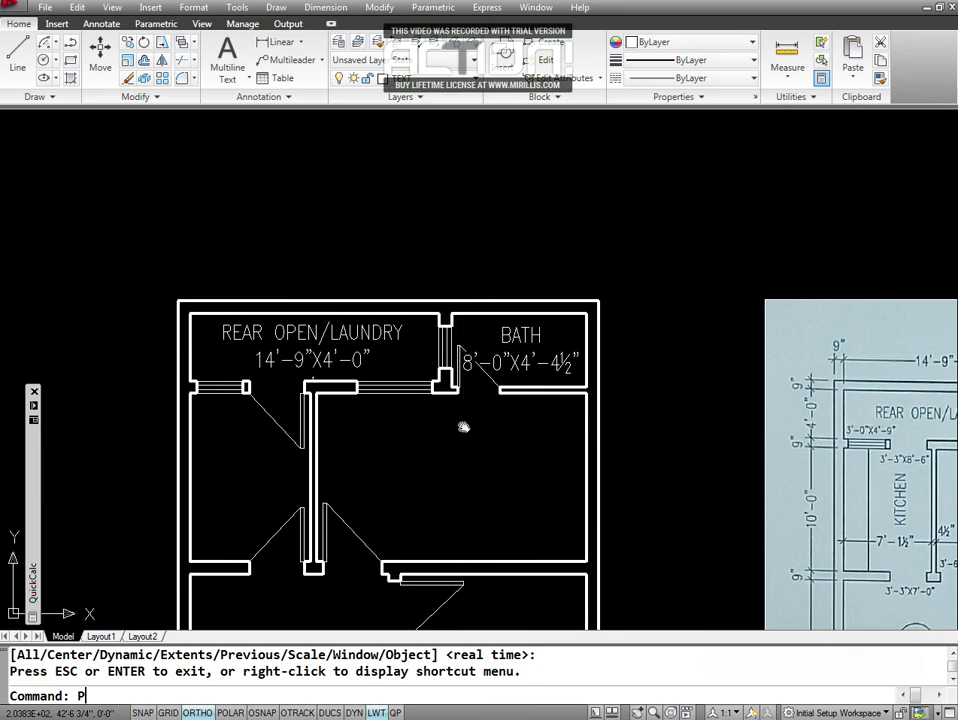
key("Return")
mouse_move(376, 502)
left_mouse_down()
mouse_move(611, 328)
mouse_move(609, 354)
left_mouse_up()
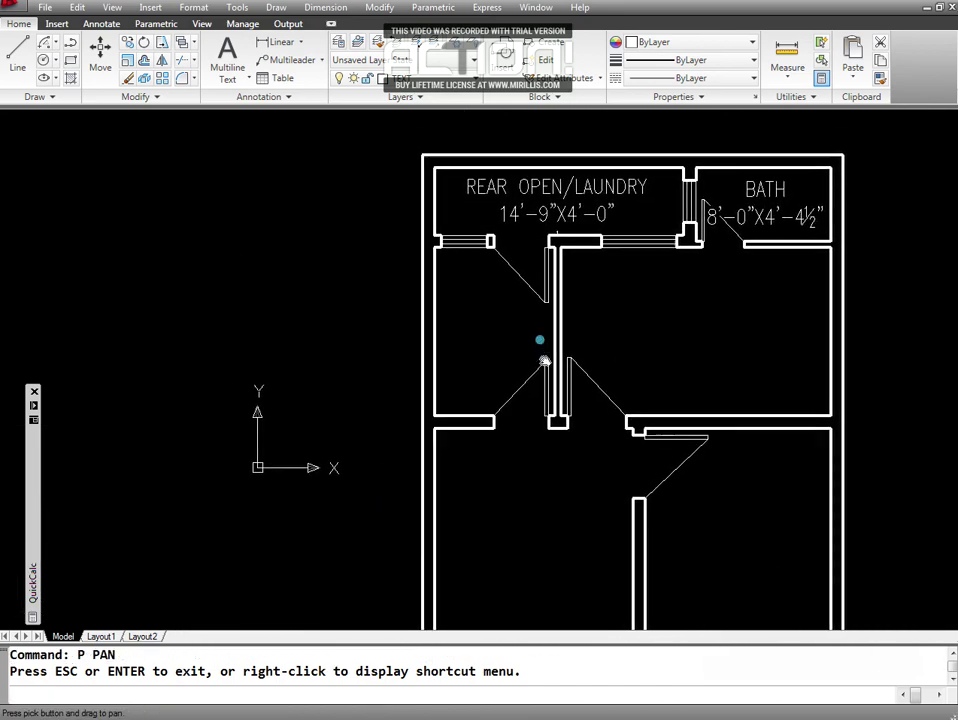
key("Escape")
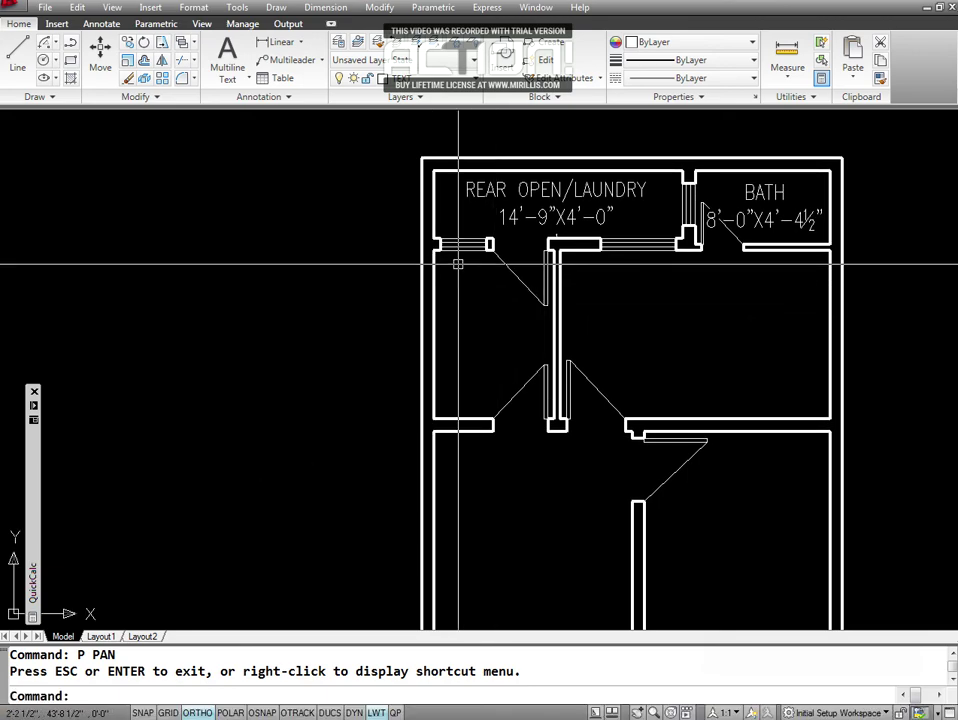
key("Escape")
key("Escape")
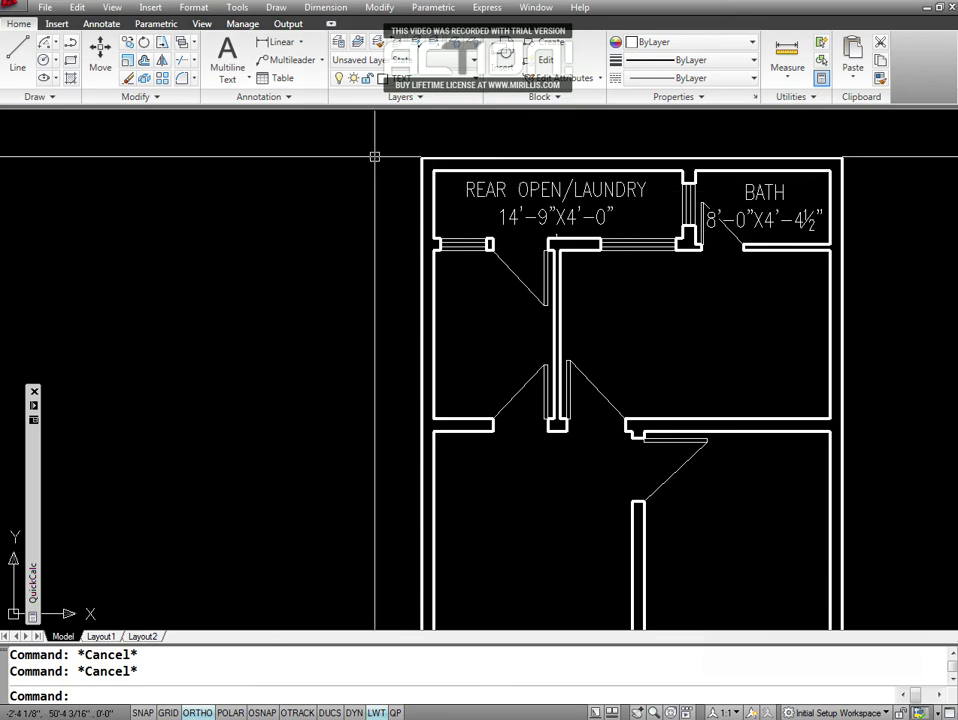
Create a new layer named COOKING SHELF in the Layer Properties Manager.
left_click(338, 47)
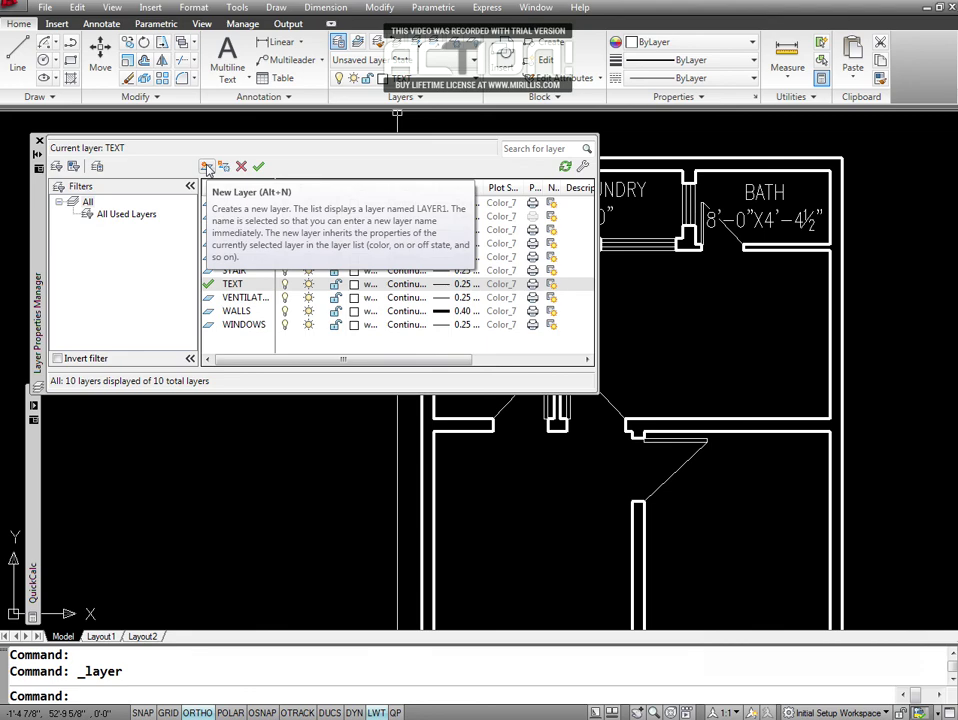
key("alt+n")
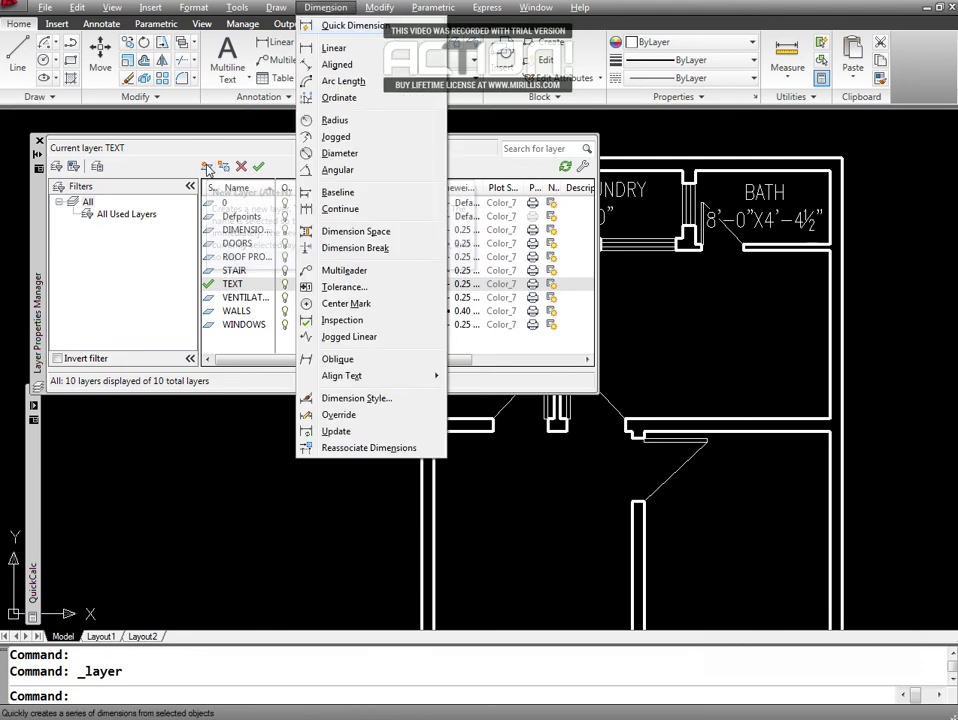
left_click(240, 285)
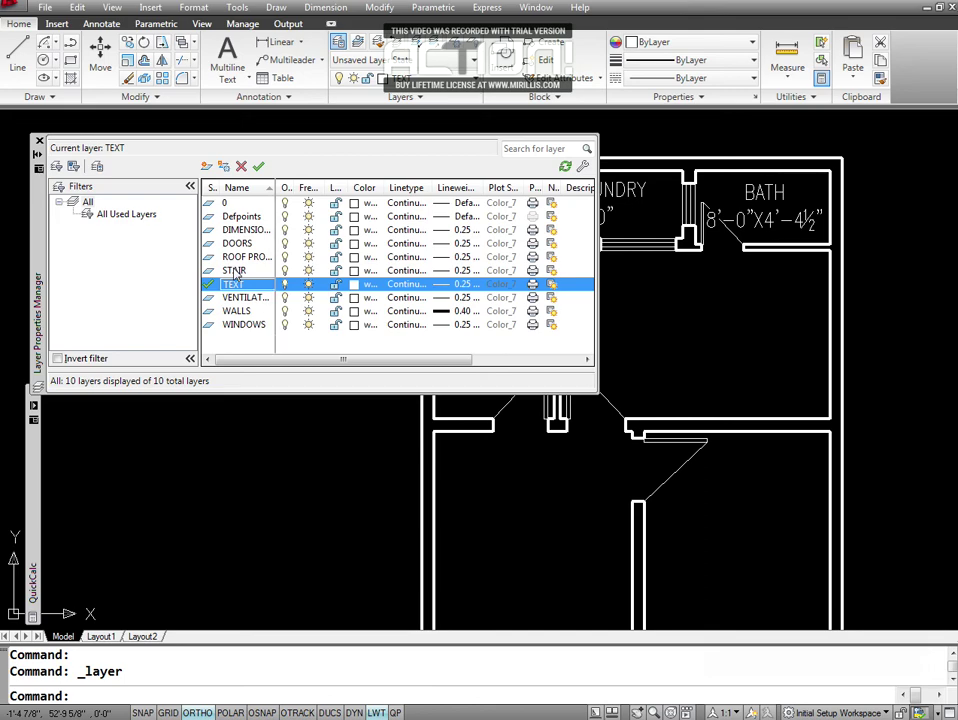
key("alt+n")
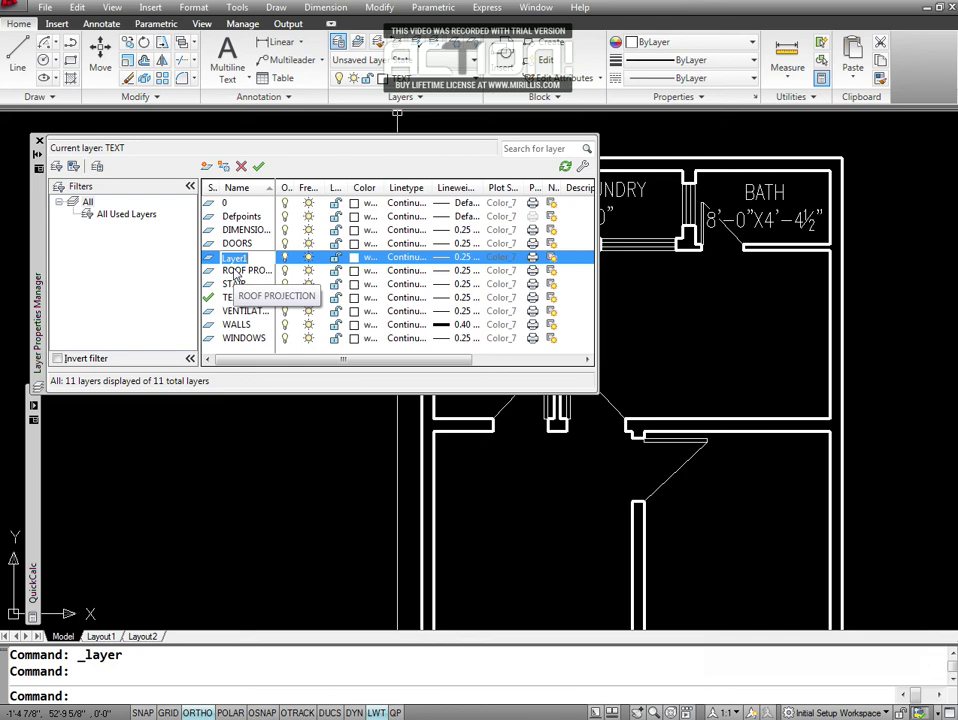
type("COO")
type("G SHELF")
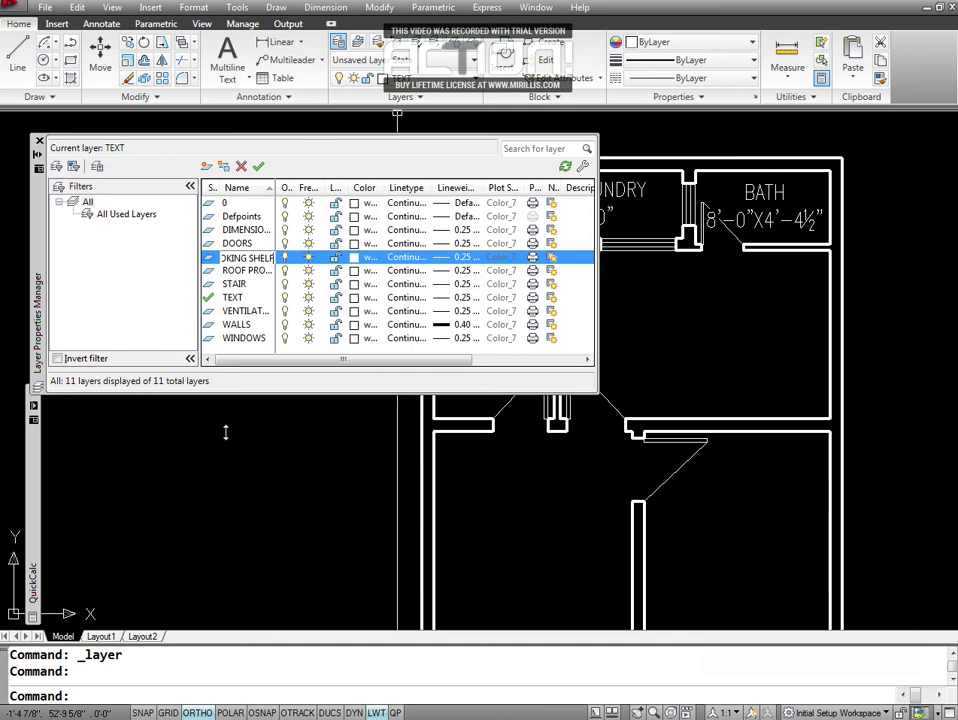
key("Return")
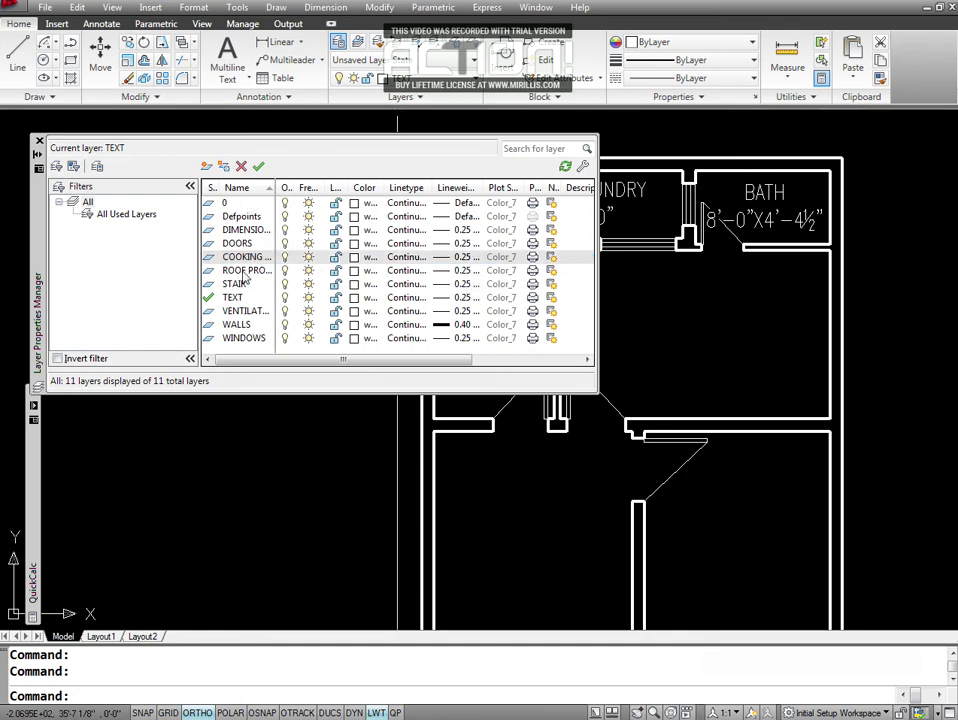
Make COOKING SHELF the current layer and close the layer palette.
left_click(245, 257)
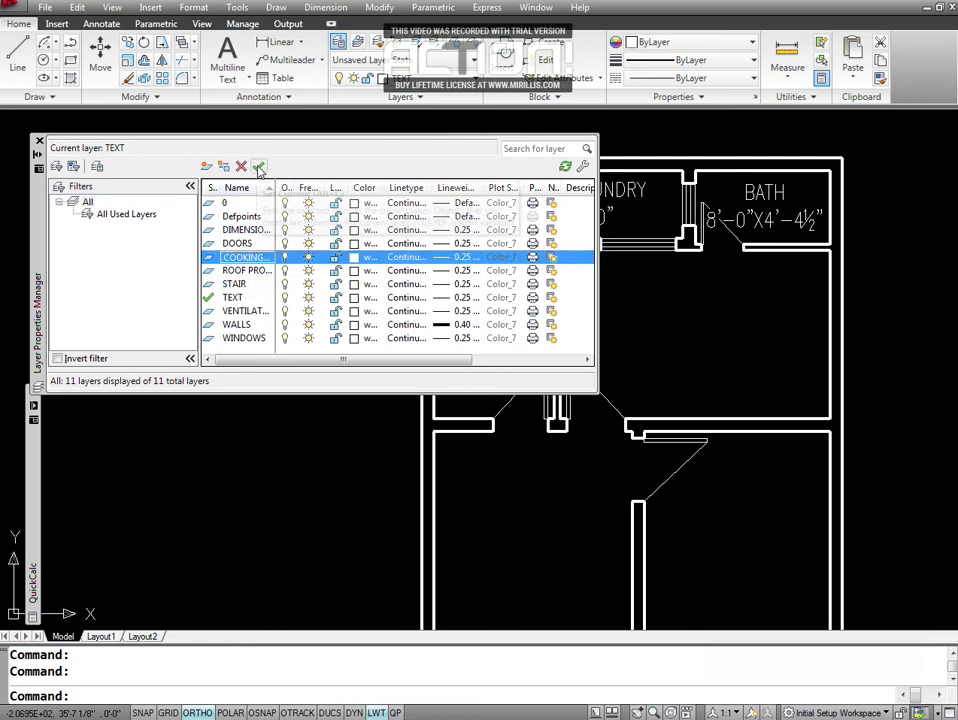
left_click(258, 167)
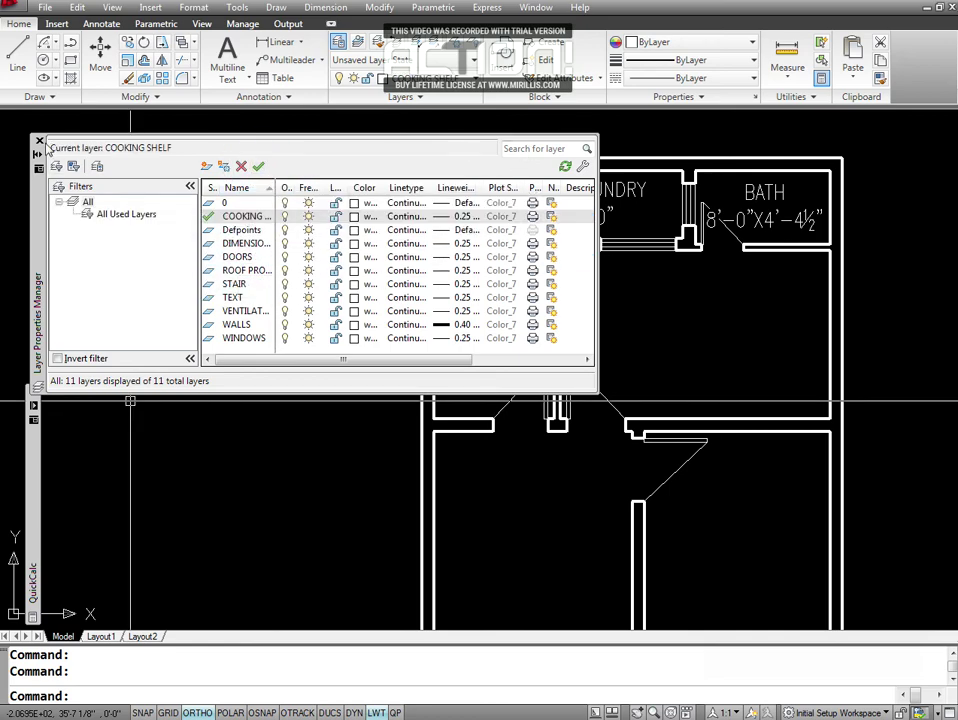
left_click(38, 141)
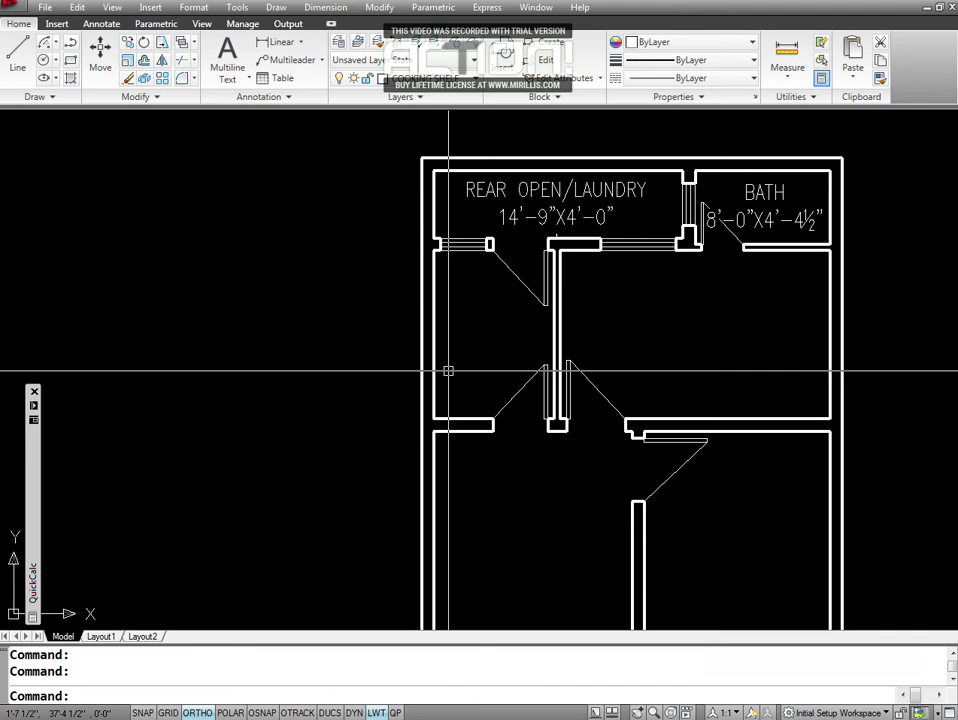
key("Escape")
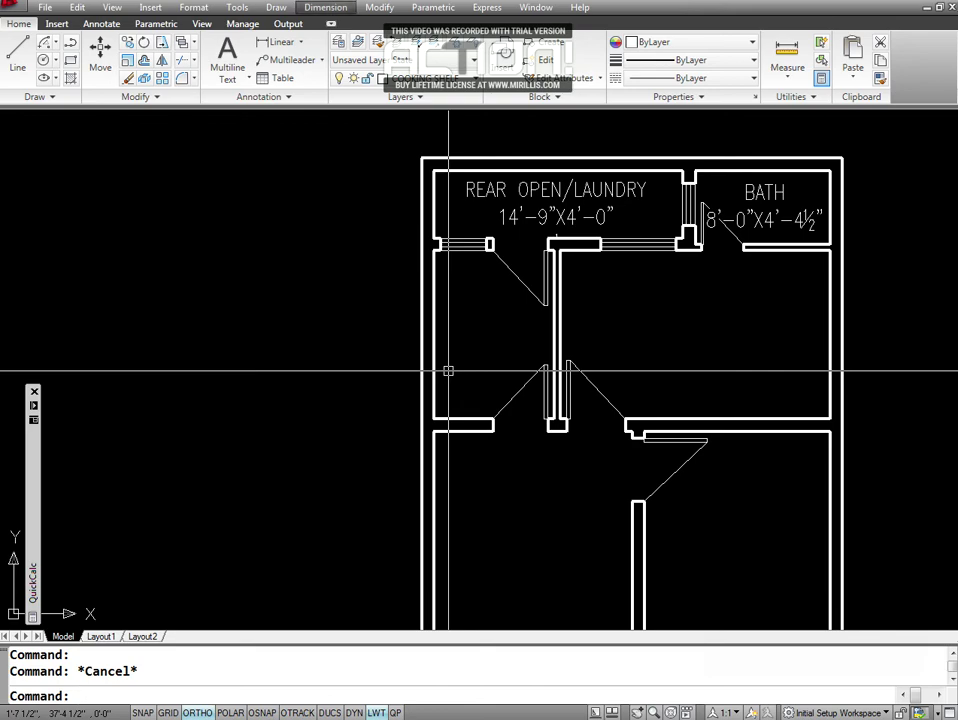
left_click(242, 505)
left_click(233, 545)
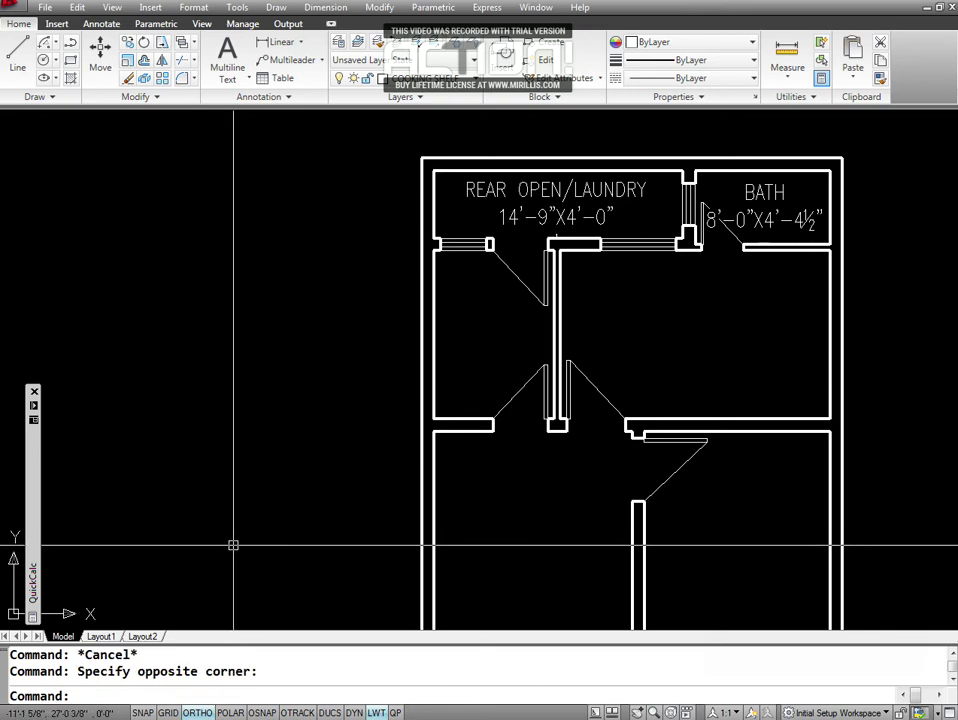
Offset the left wall 22 units to the right to create the shelf line.
type("O")
key("Return")
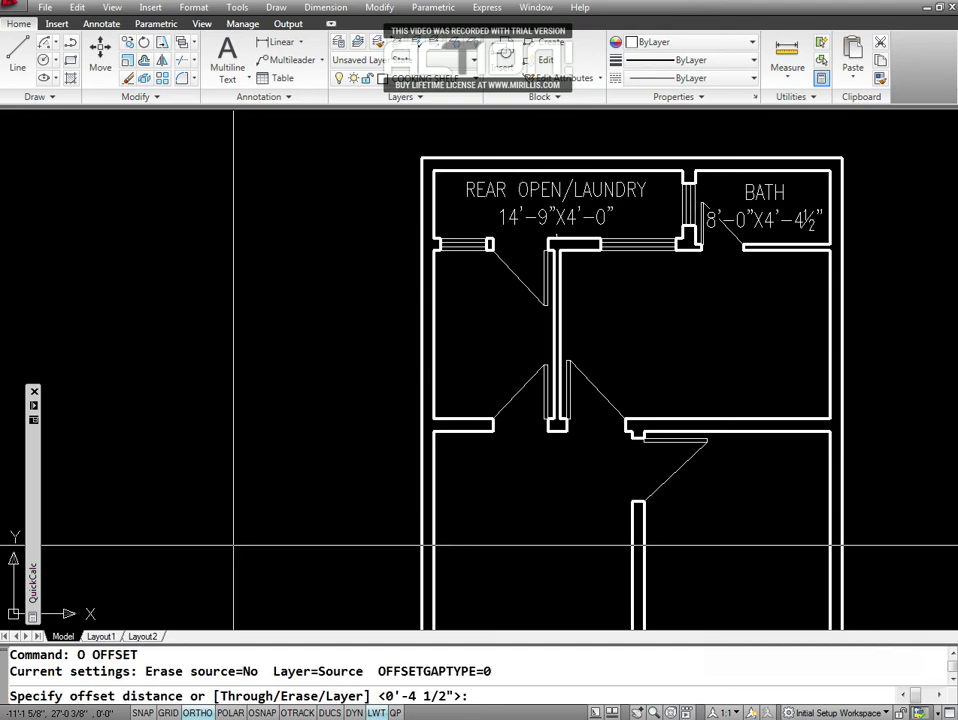
type("22")
key("Return")
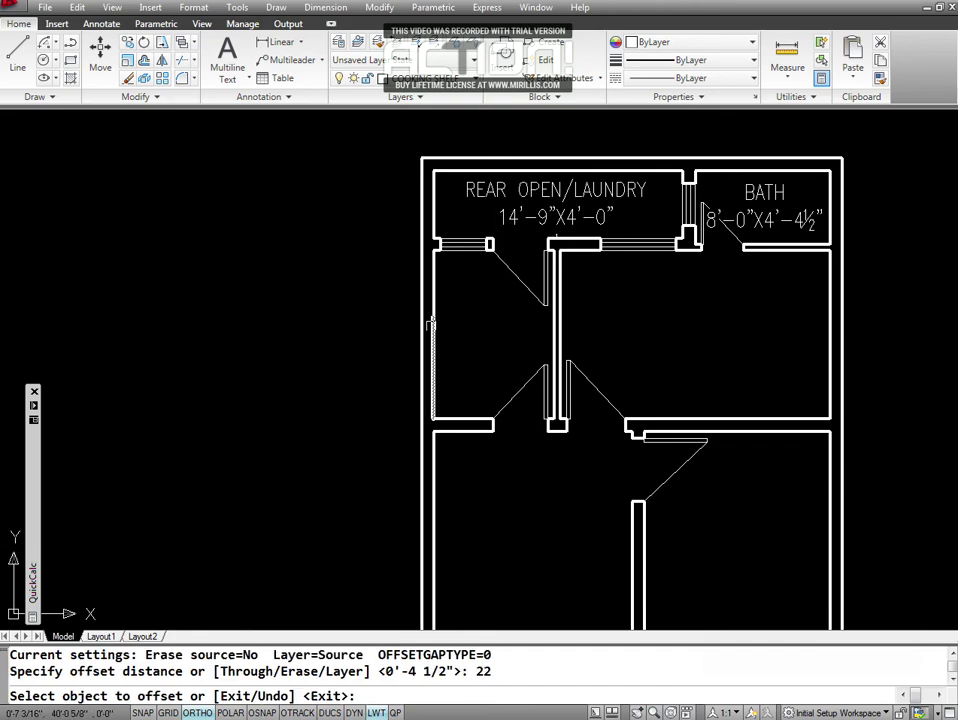
left_click(433, 322)
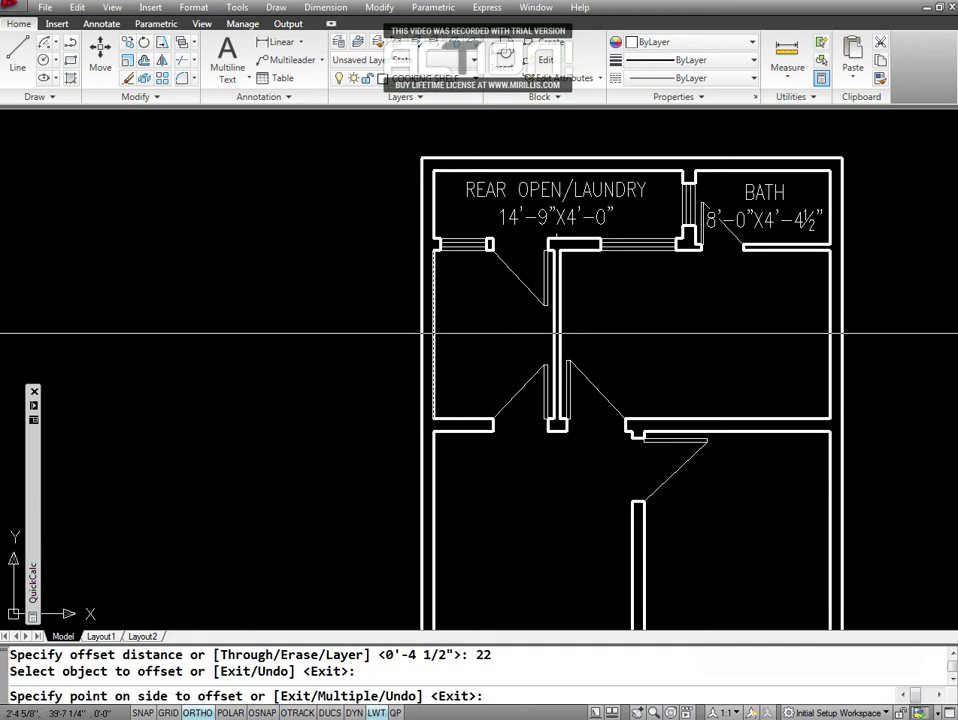
left_click(464, 330)
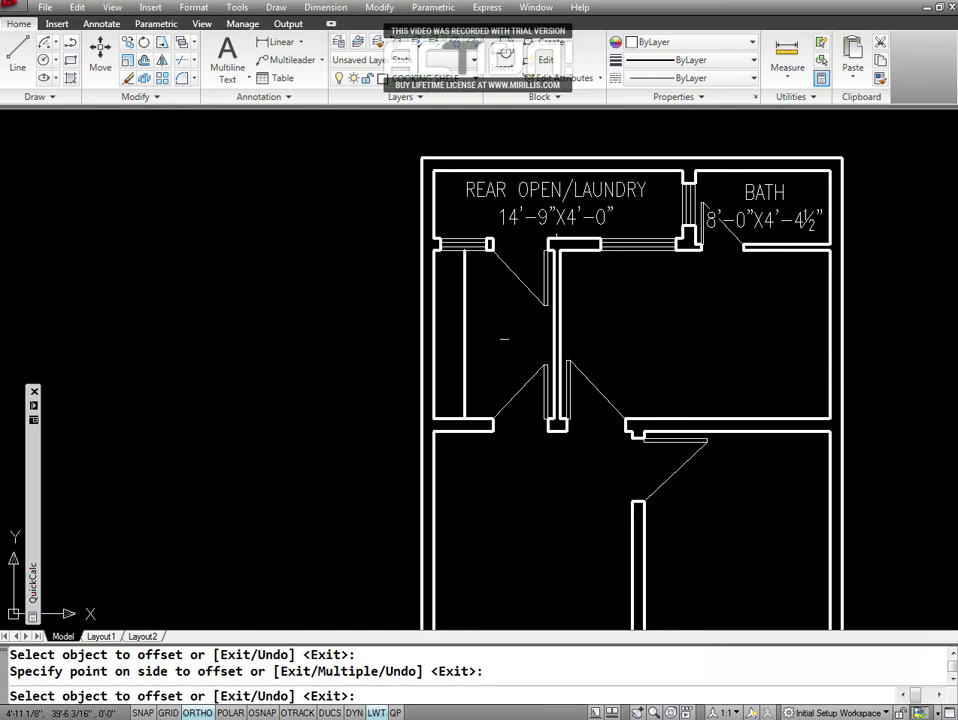
key("Escape")
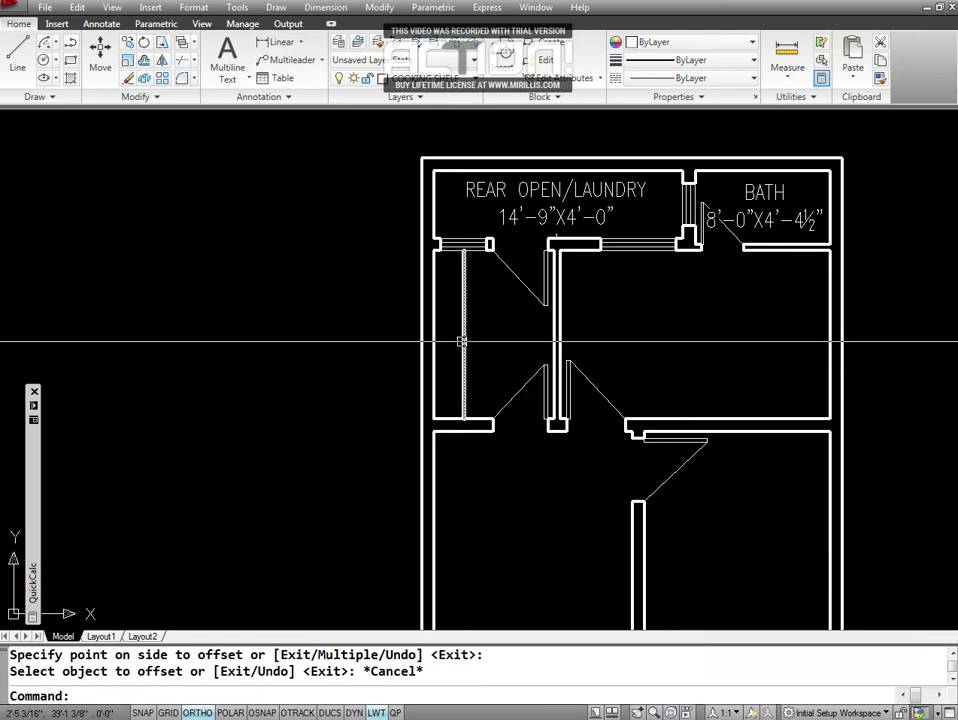
key("Escape")
left_click(464, 341)
key("Escape")
key("Escape")
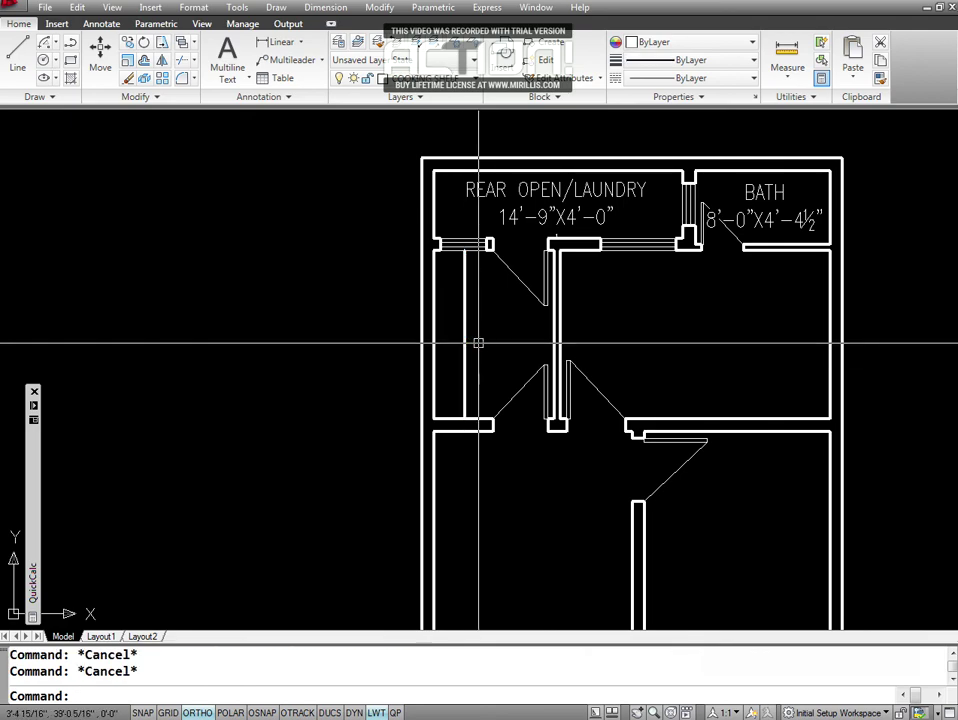
type("M")
type("A")
key("Return")
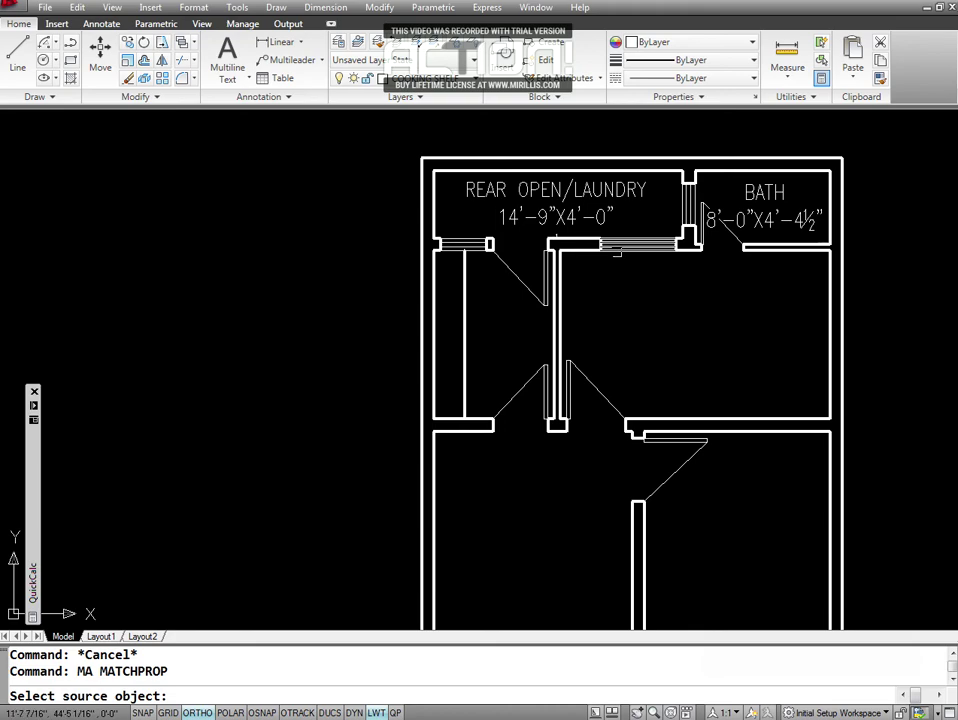
Move the new shelf line onto the COOKING SHELF layer.
key("Escape")
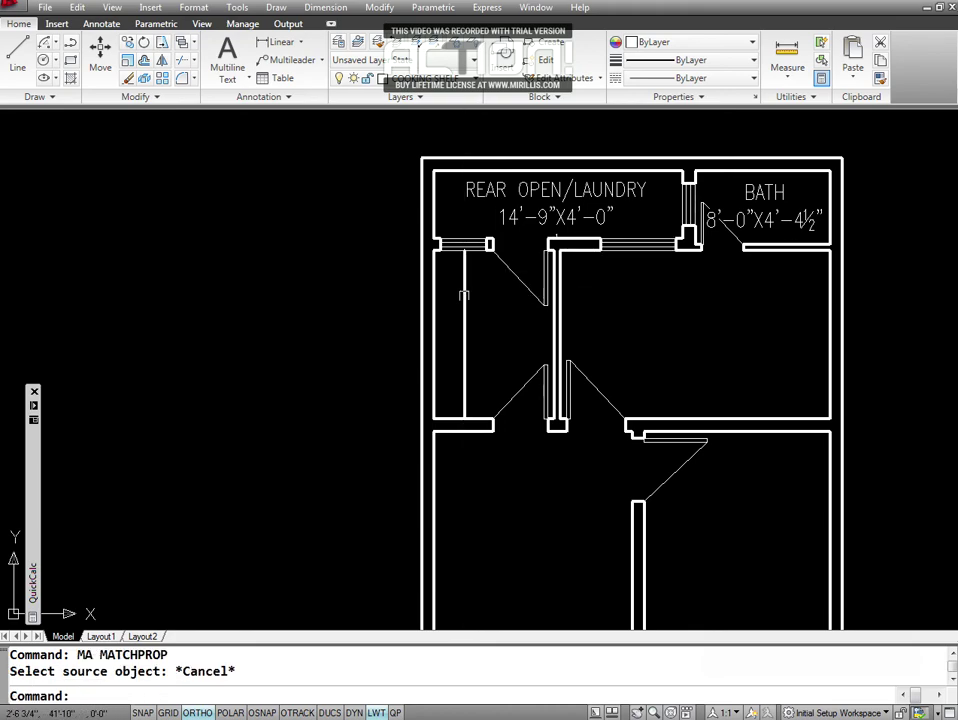
left_click(464, 294)
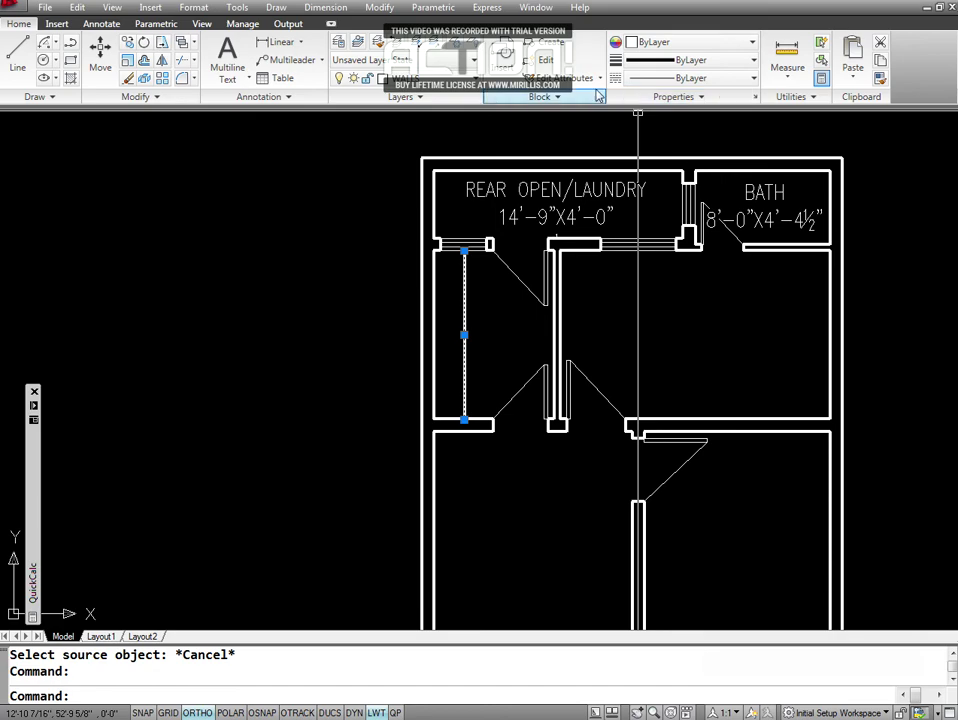
left_click(478, 79)
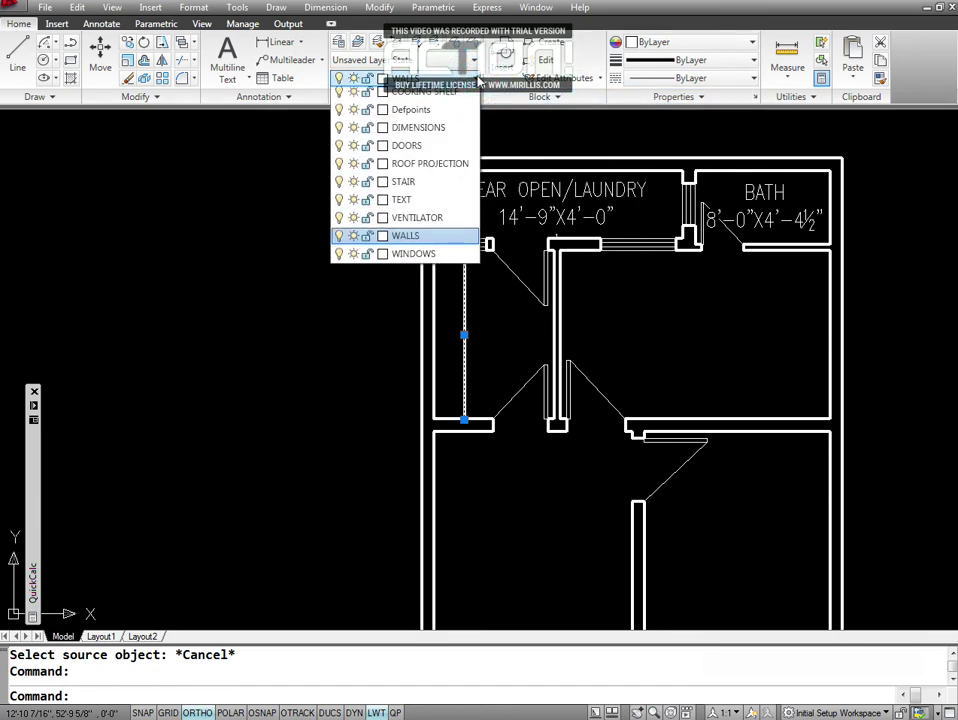
left_click(478, 79)
left_click(478, 79)
left_click(449, 117)
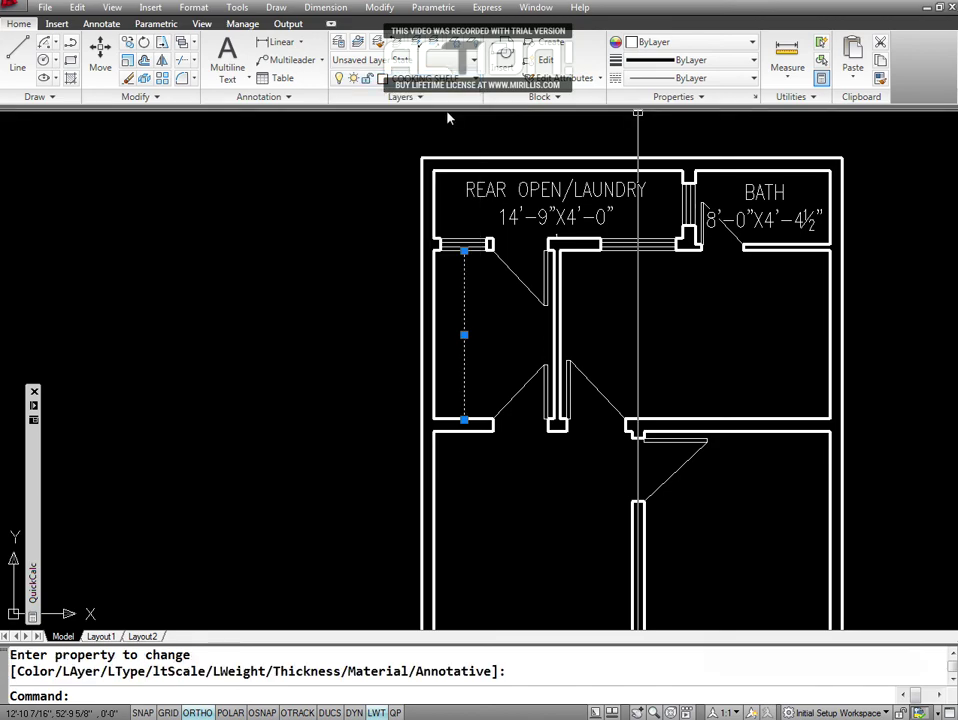
key("Escape")
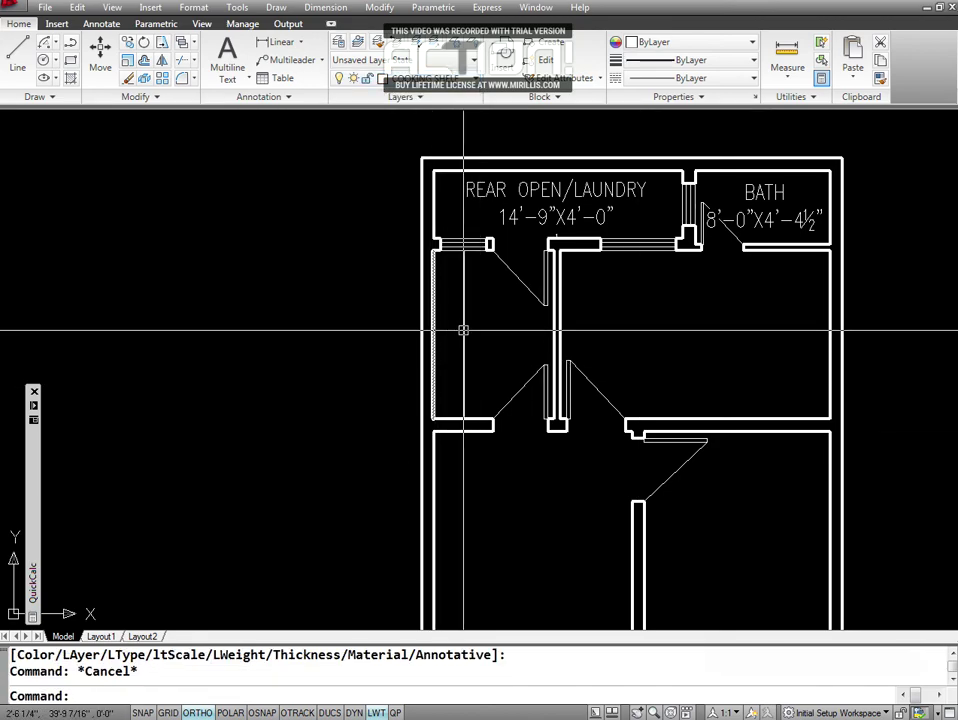
key("Escape")
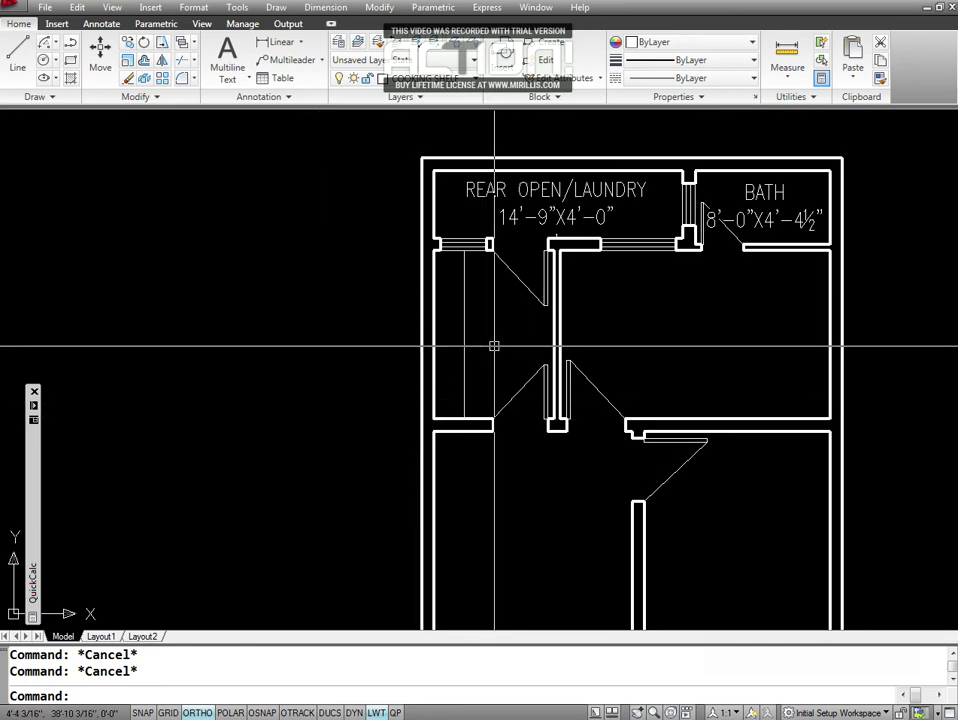
type("P")
key("Return")
left_click_drag(753, 391, 323, 407)
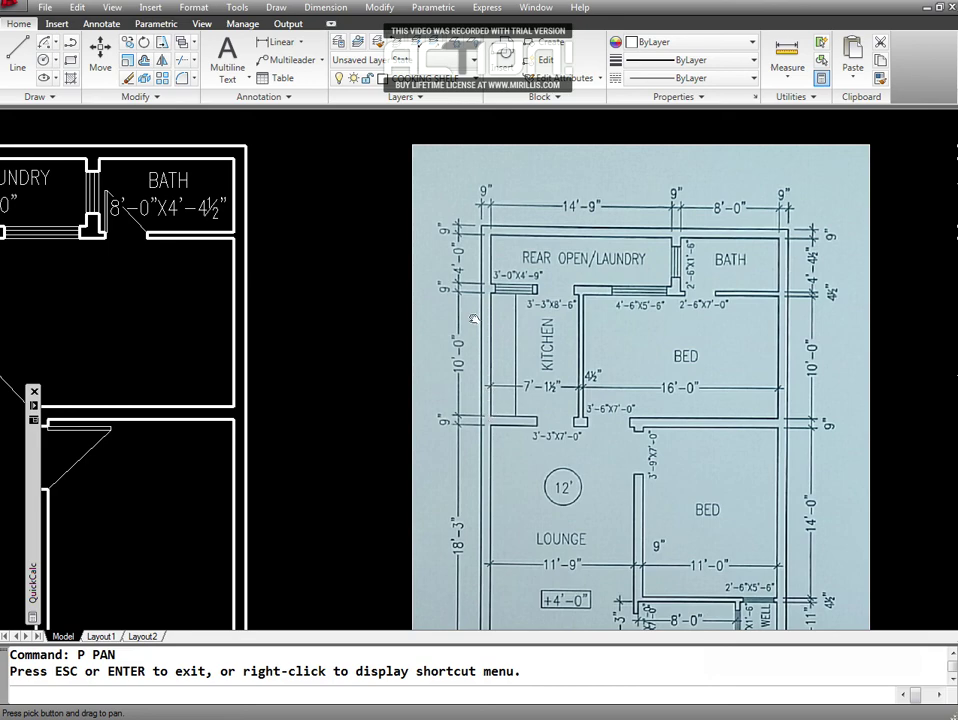
Start a multiline text box beside the shelf line with rotation set to 90 degrees.
mouse_move(478, 307)
left_mouse_down()
mouse_move(742, 363)
mouse_move(812, 325)
left_mouse_up()
key("Escape")
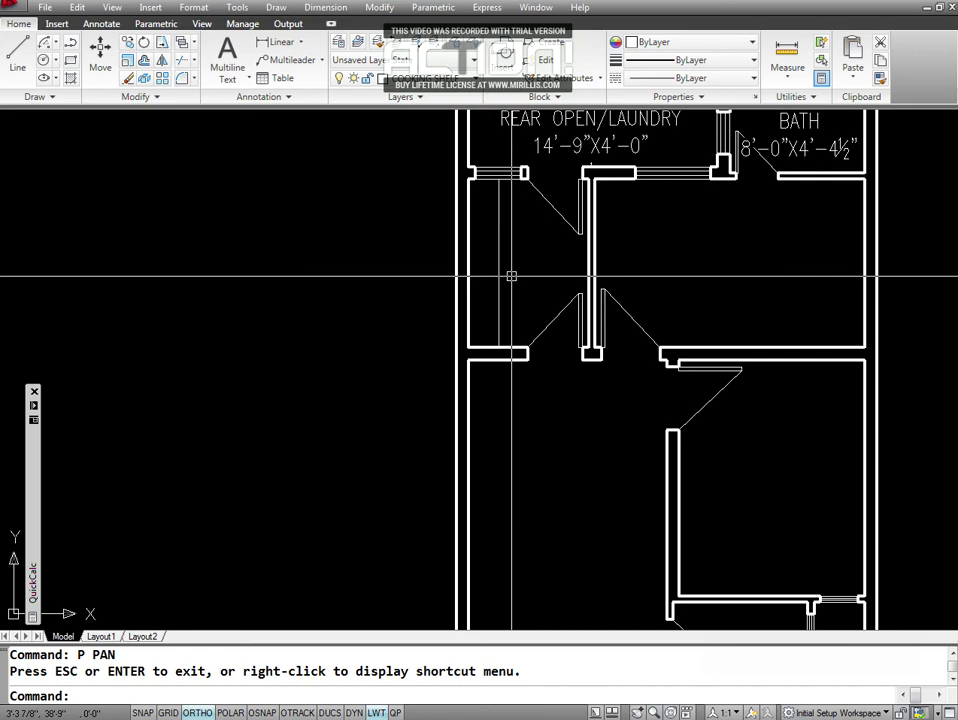
type("T")
key("Return")
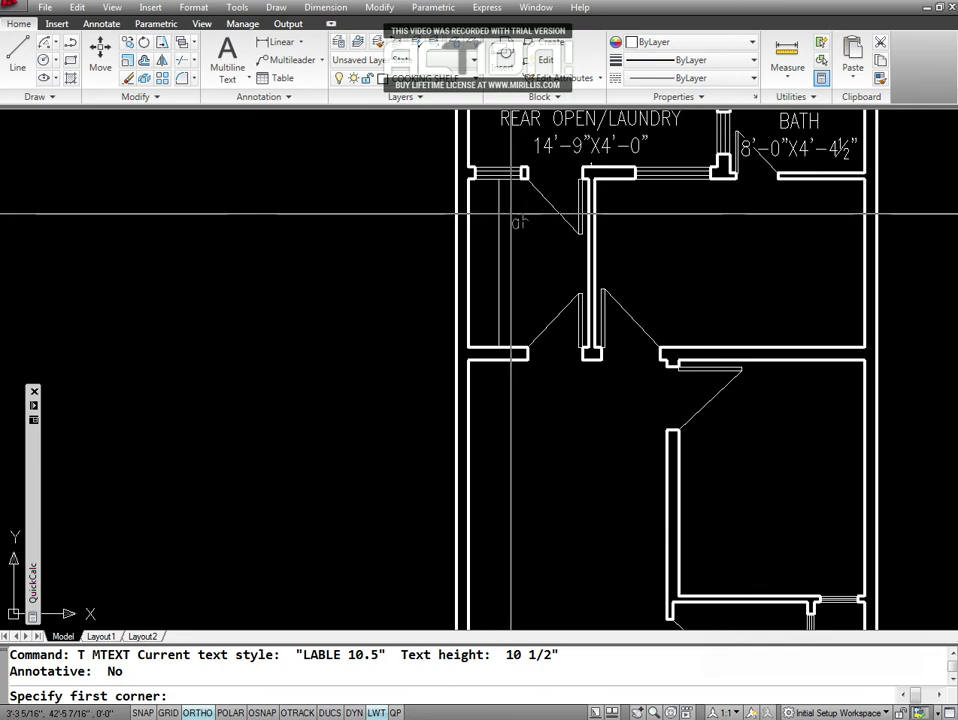
left_click(510, 216)
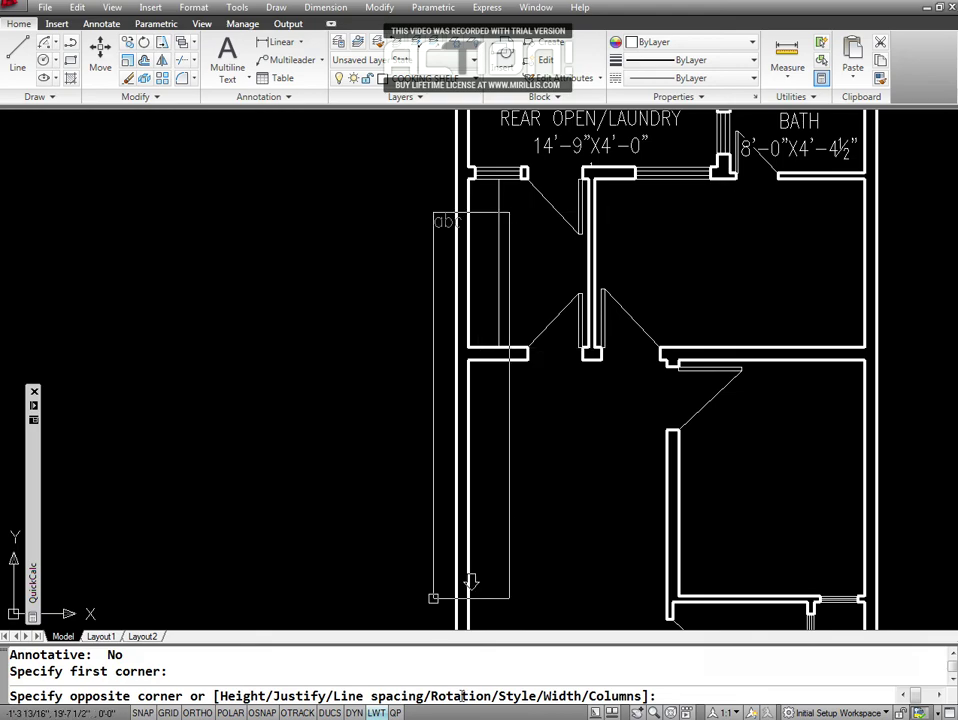
type("R")
key("Return")
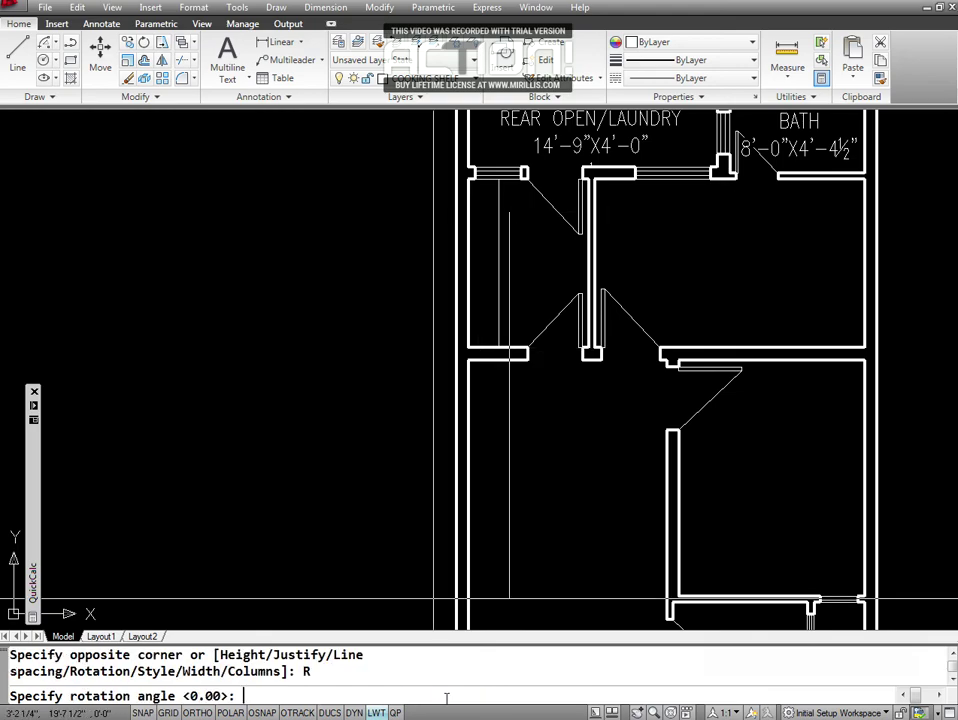
key("F8")
type("90")
key("Return")
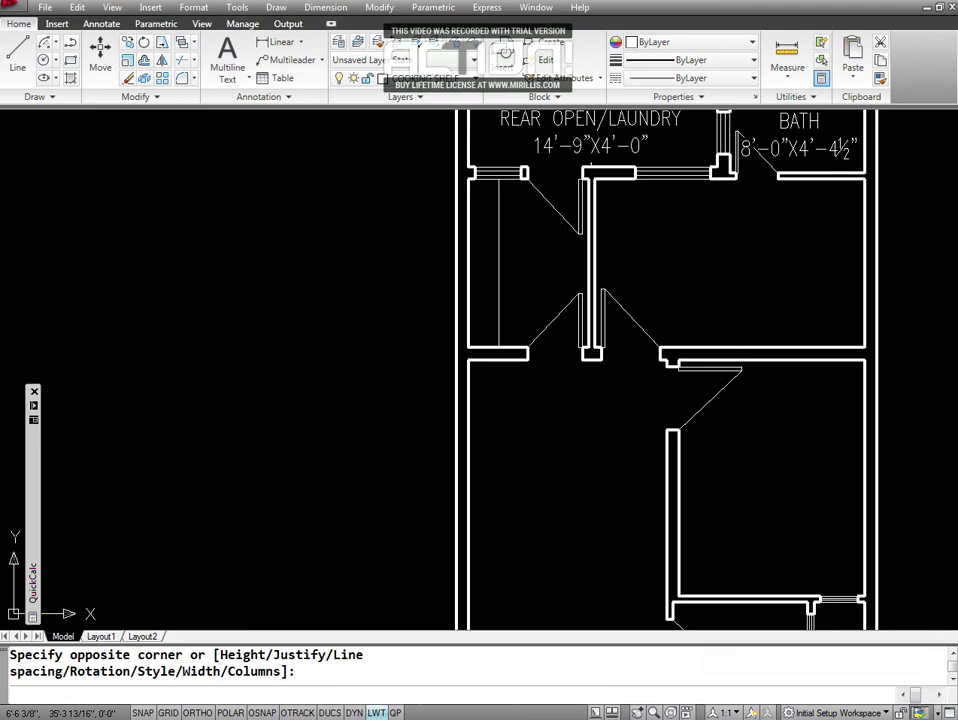
Enter KITCHEN over 10'-0"X7'-1/2, accepting the ½ as a stacked fraction.
left_click(632, 358)
type("KITCHEN")
key("Return")
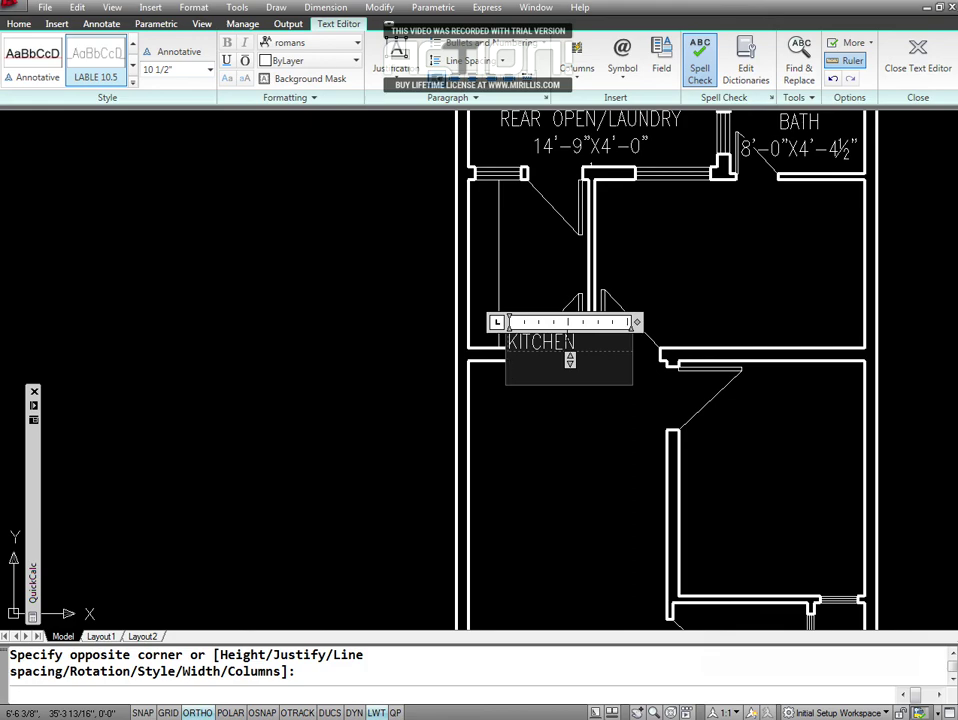
type("10")
type("'-0")
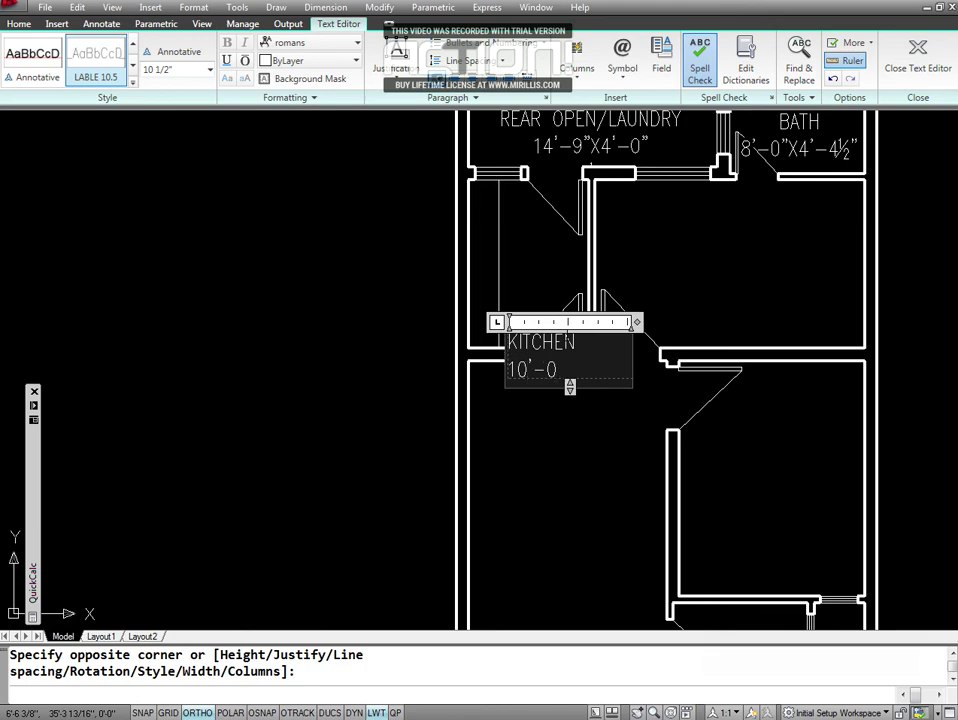
type("\"")
type("X")
type("7")
type("'")
type("-")
type("1")
type("1")
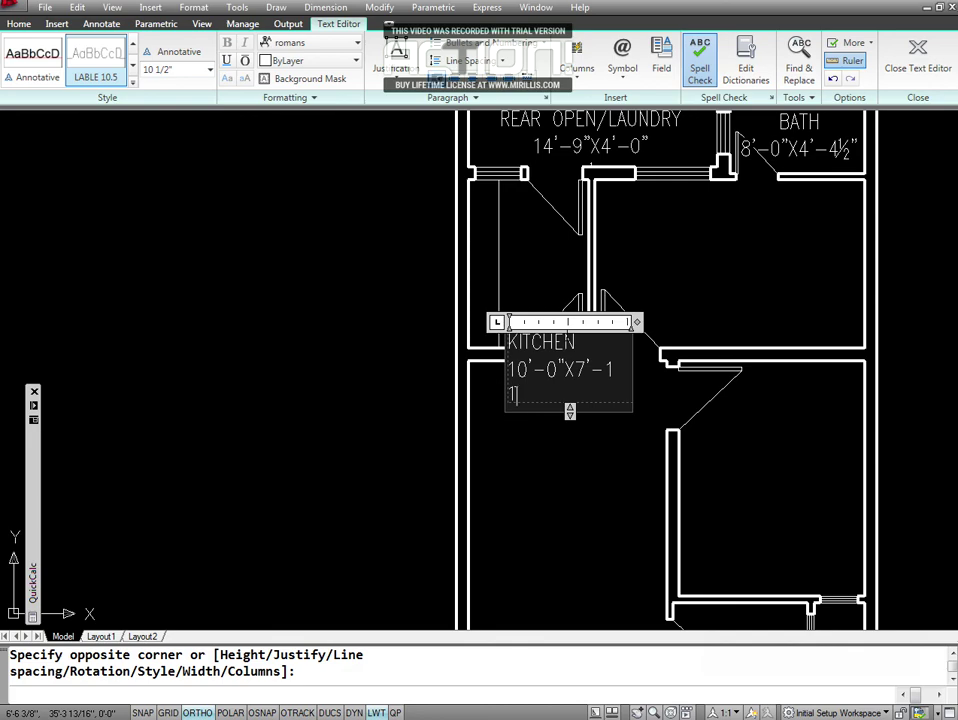
type("/")
type("2")
key("space")
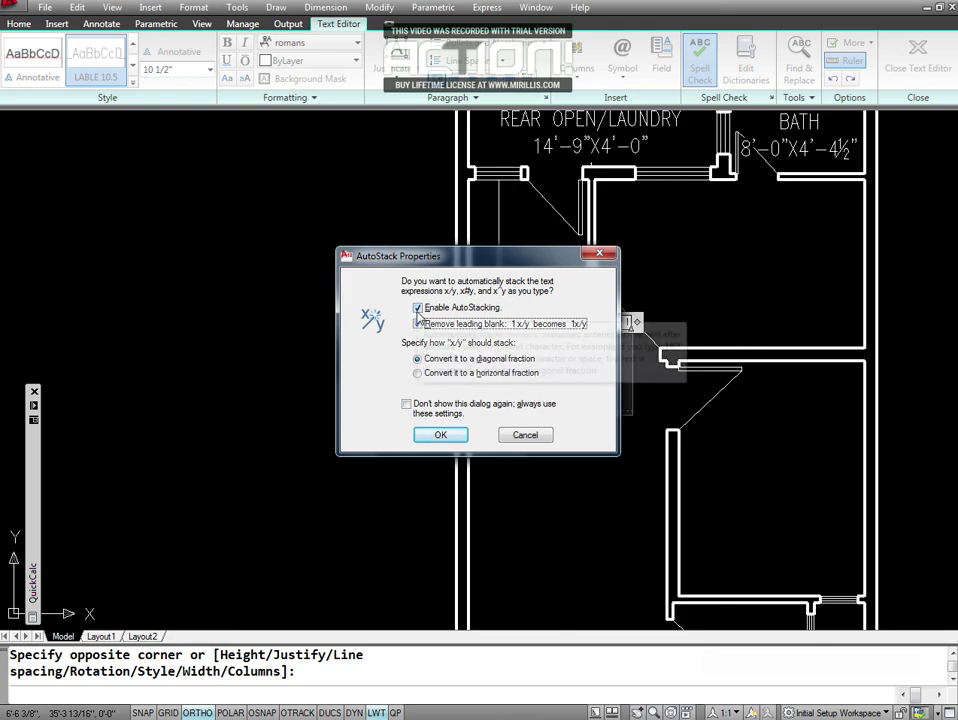
left_click(441, 436)
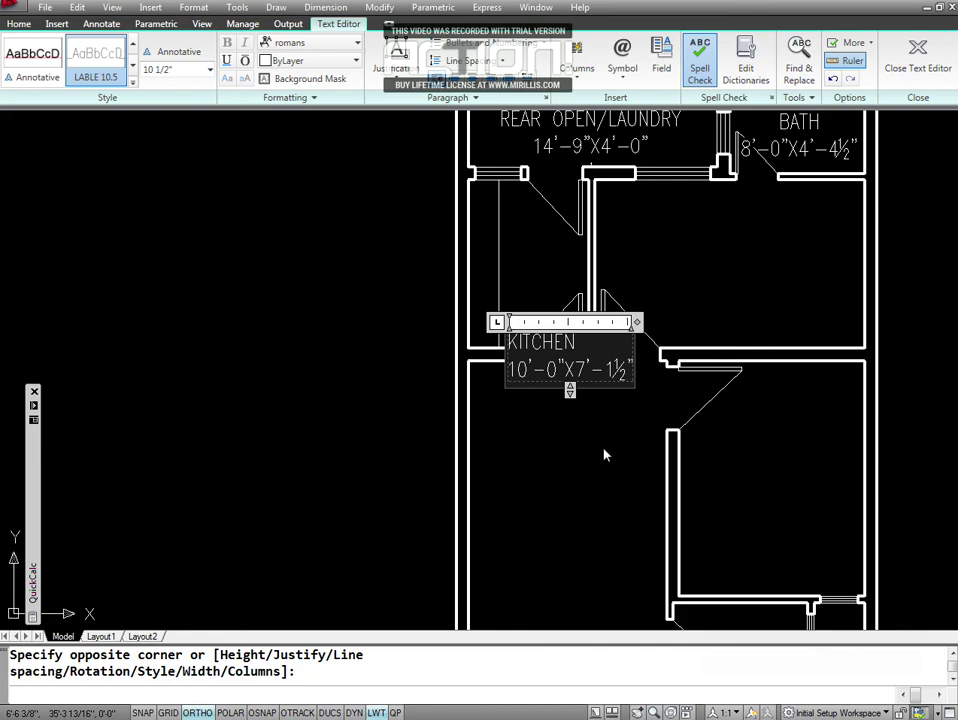
Finish the rotated KITCHEN label without blank lines and recheck it with DDEDIT.
key("Return")
key("Return")
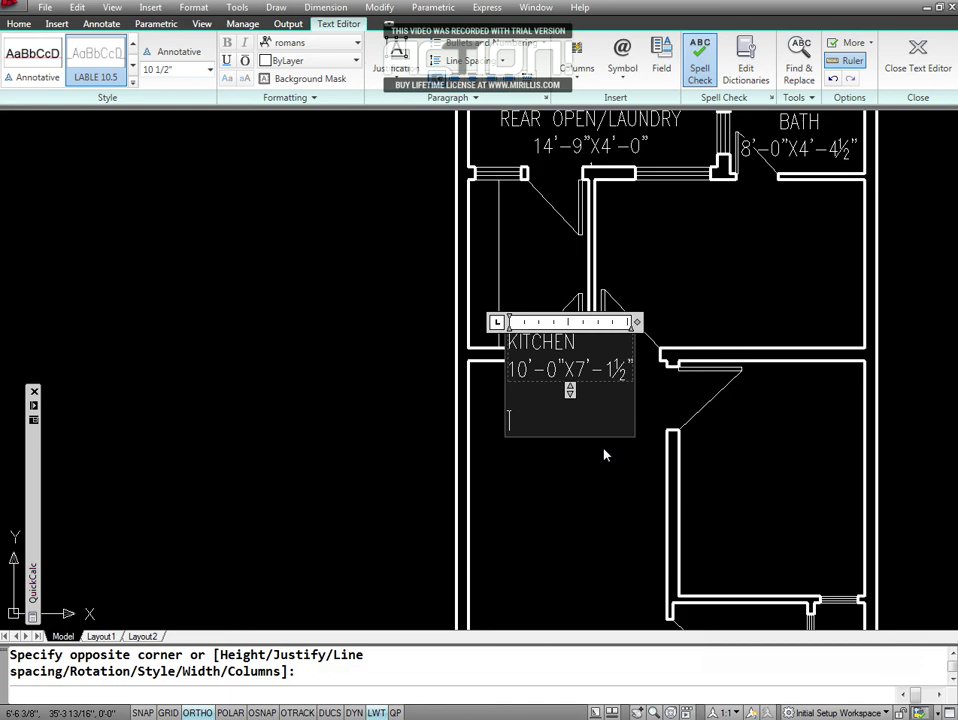
key("BackSpace")
key("BackSpace")
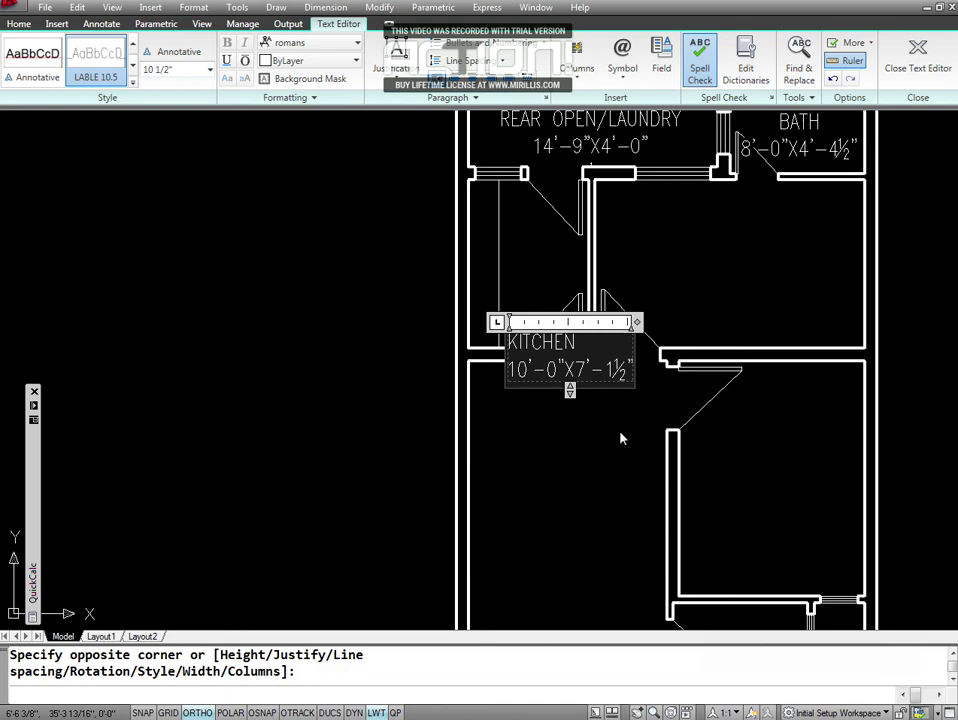
left_click(588, 444)
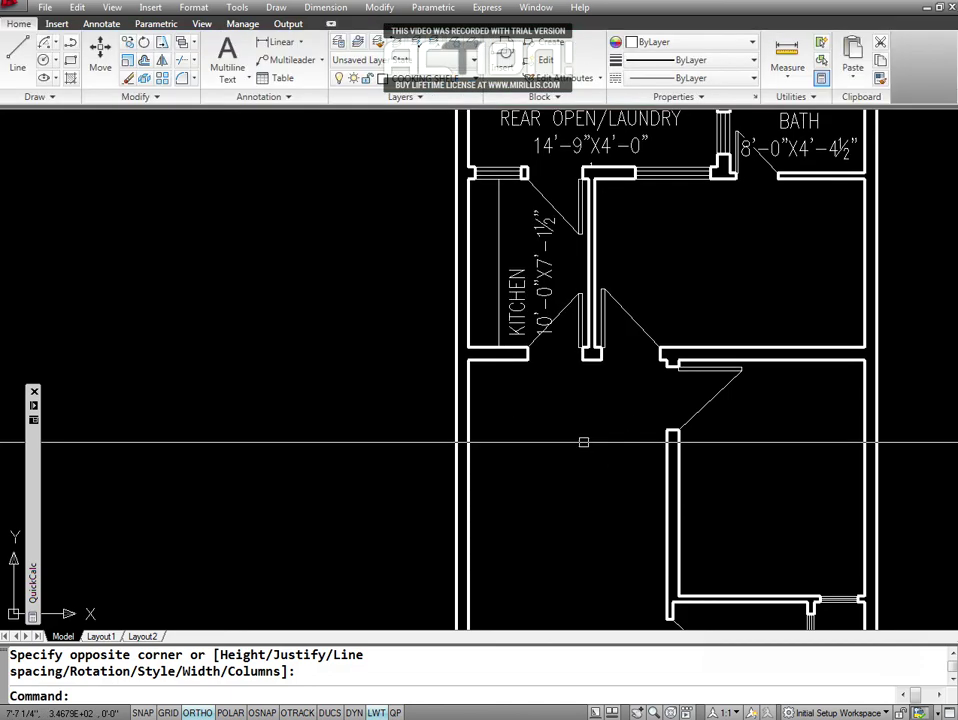
type("ED")
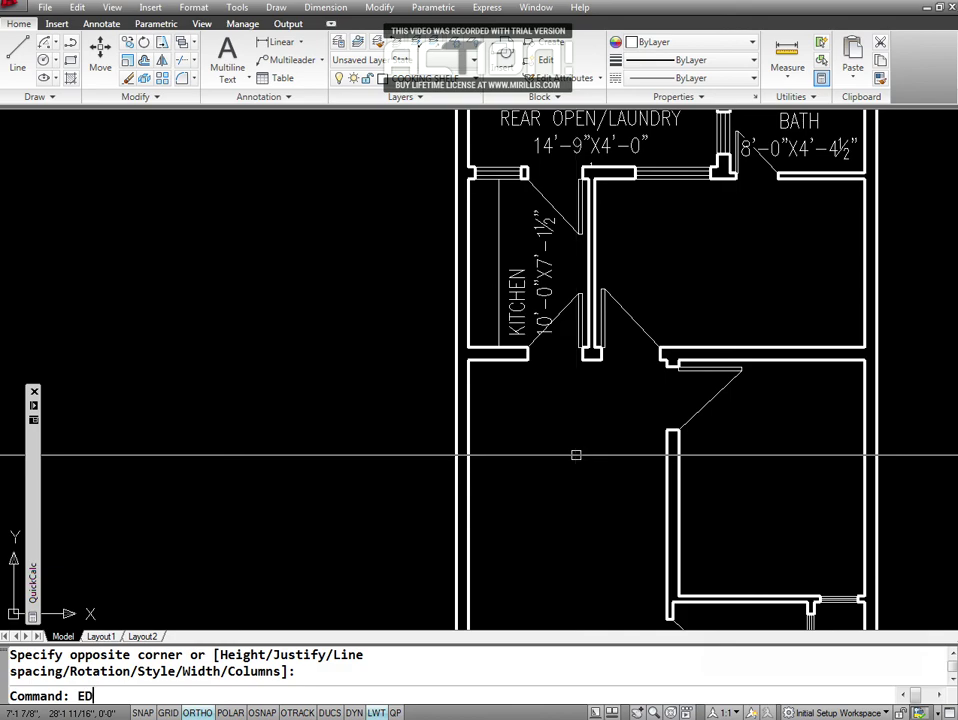
key("Return")
left_click(520, 305)
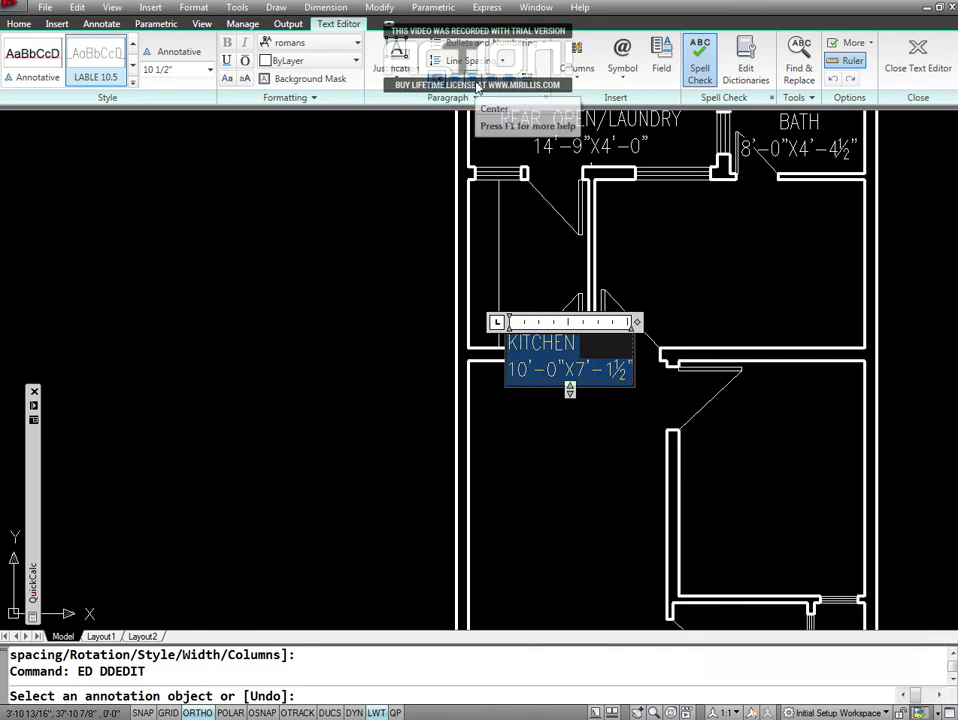
left_click(570, 456)
key("Return")
key("Escape")
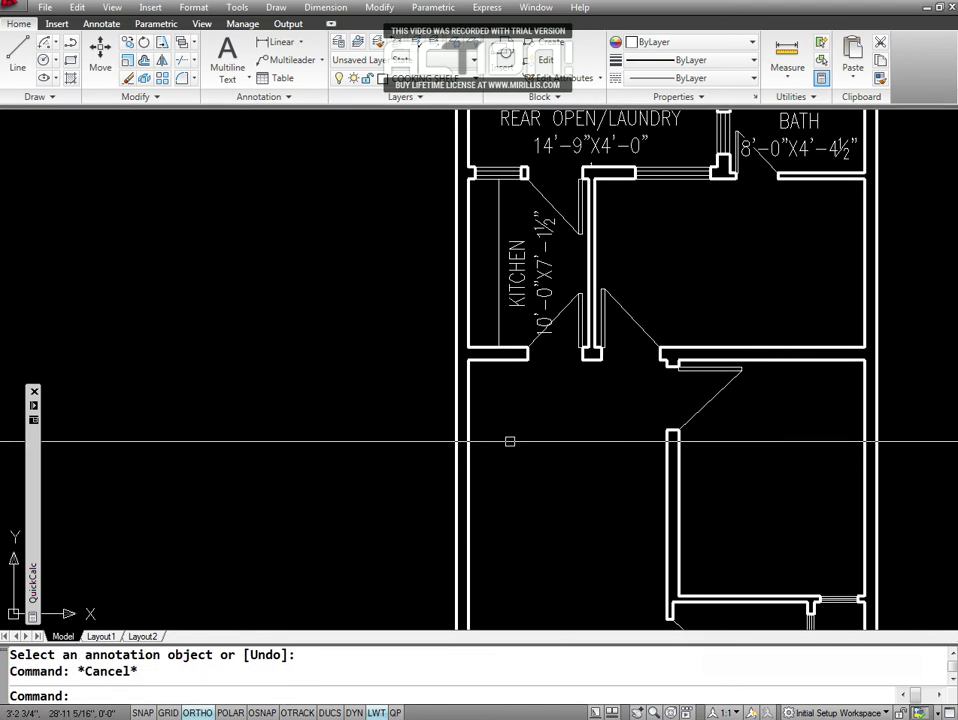
key("Escape")
Move the KITCHEN label slightly upward inside the kitchen.
type("m")
key("Return")
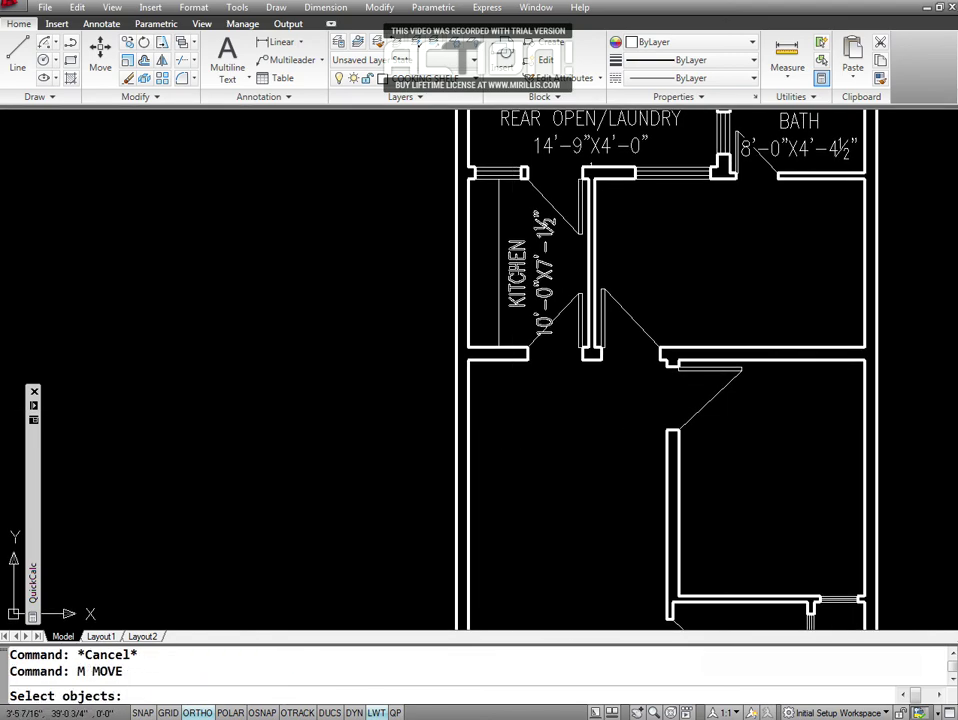
left_click(520, 271)
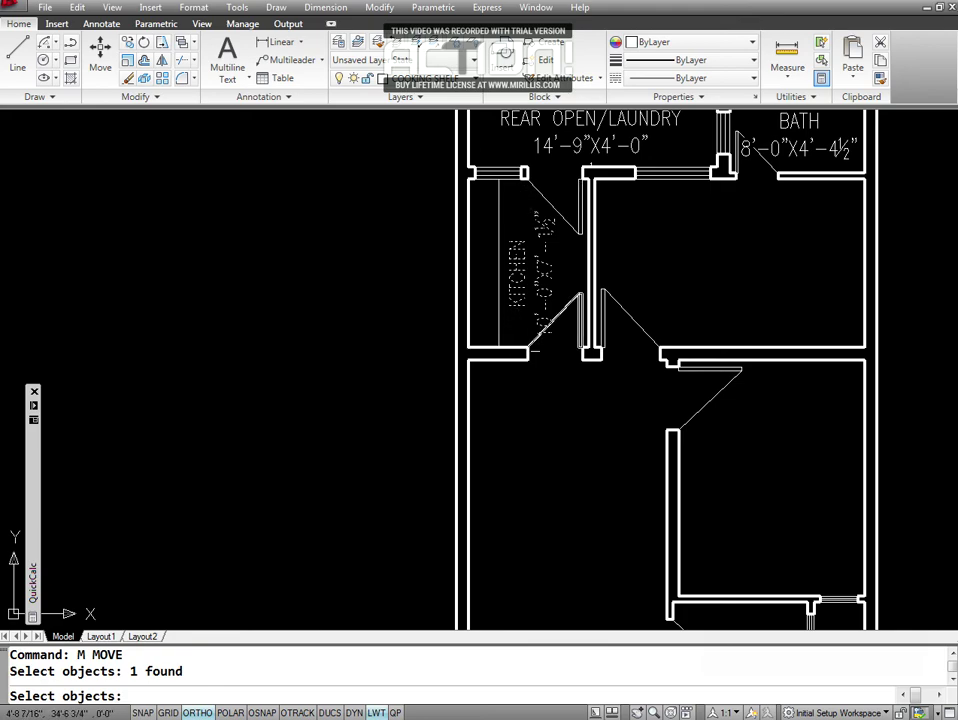
key("Return")
left_click(522, 299)
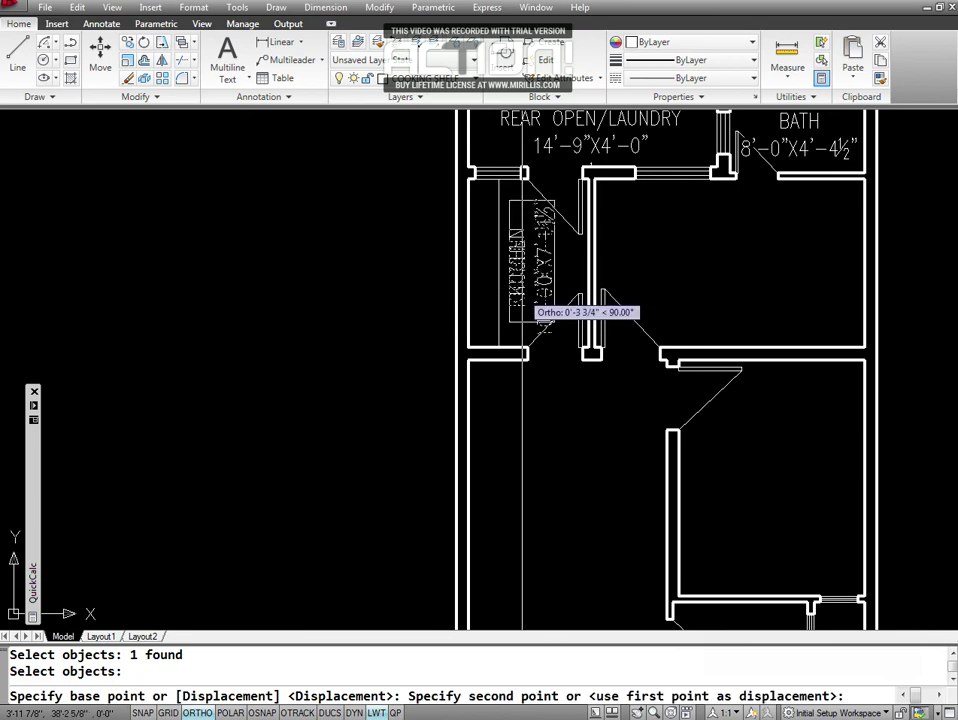
key("Escape")
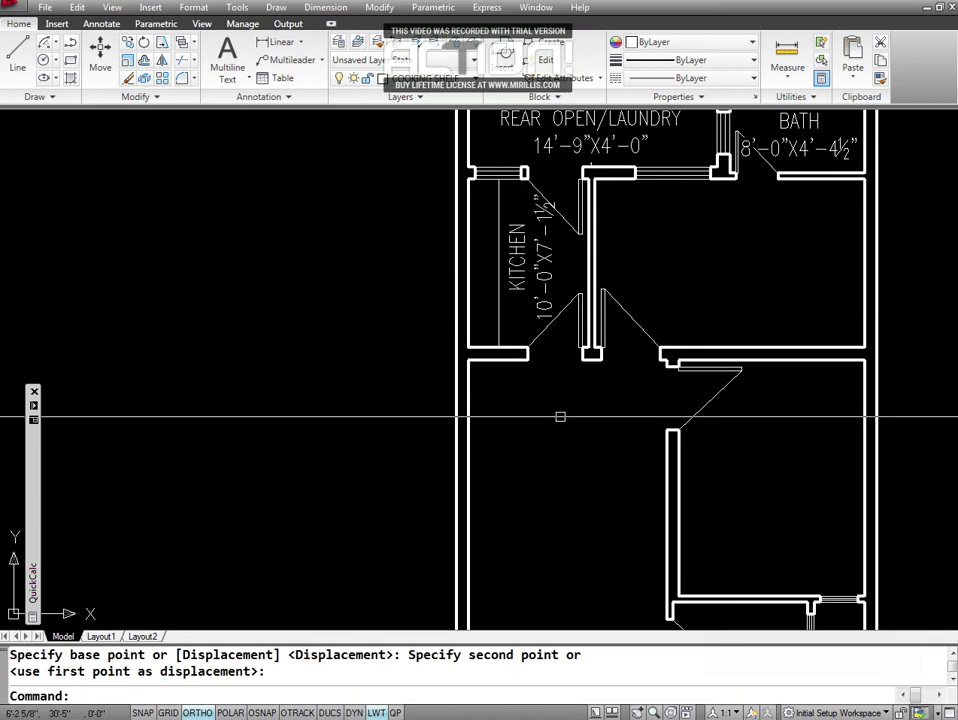
key("Escape")
key("Escape")
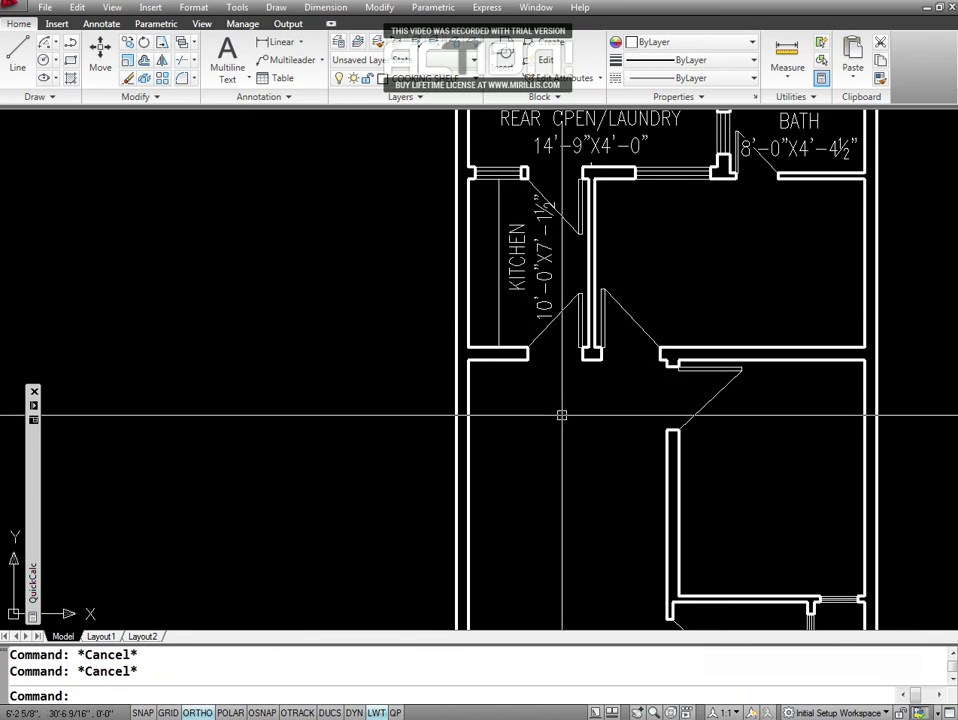
type("z")
key("Return")
type("w")
key("Return")
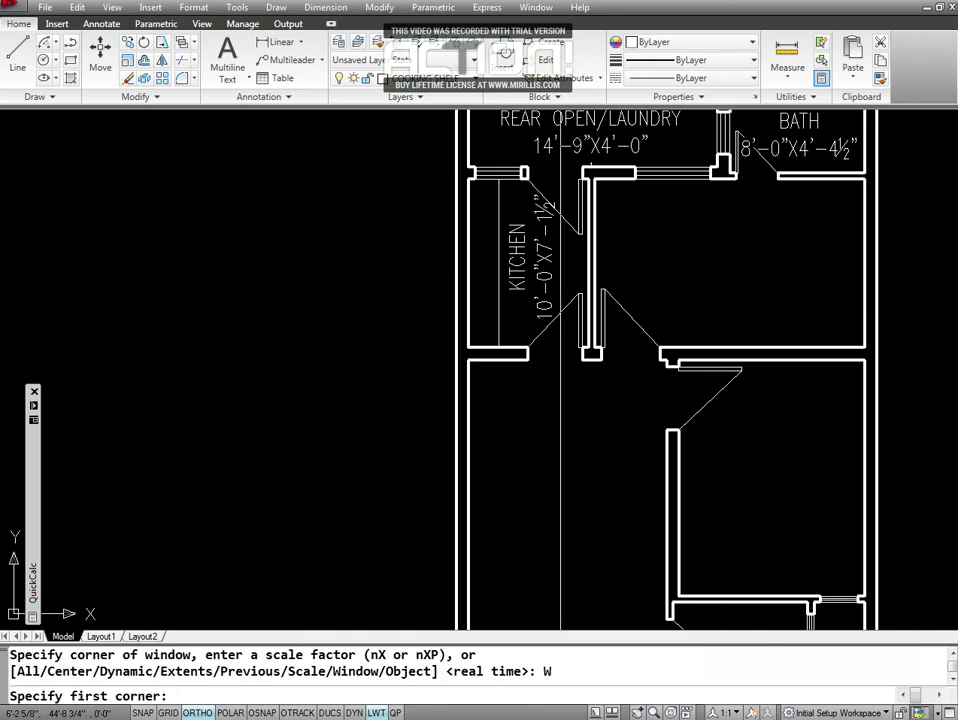
Zoom in on the kitchen door area with a zoom window.
left_click(588, 255)
left_click(545, 172)
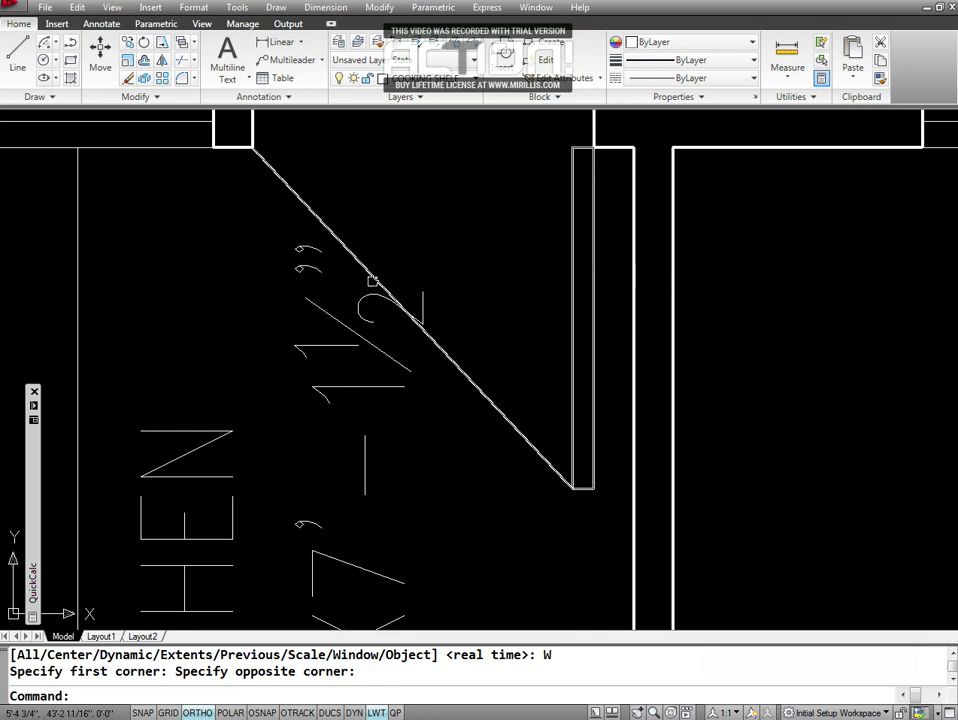
key("Escape")
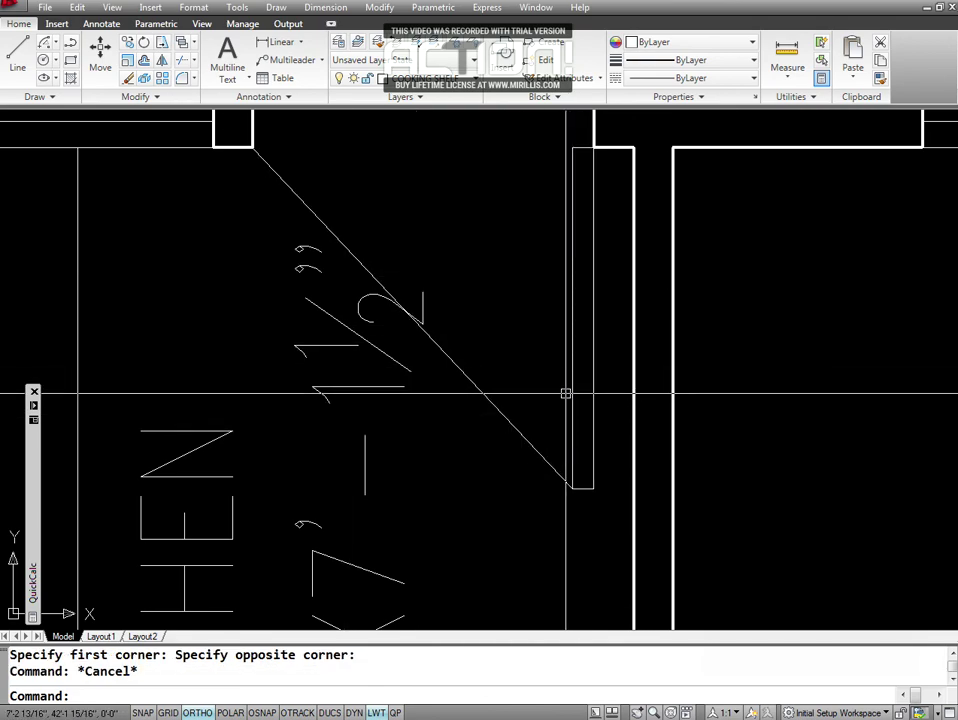
key("Escape")
left_click(381, 8)
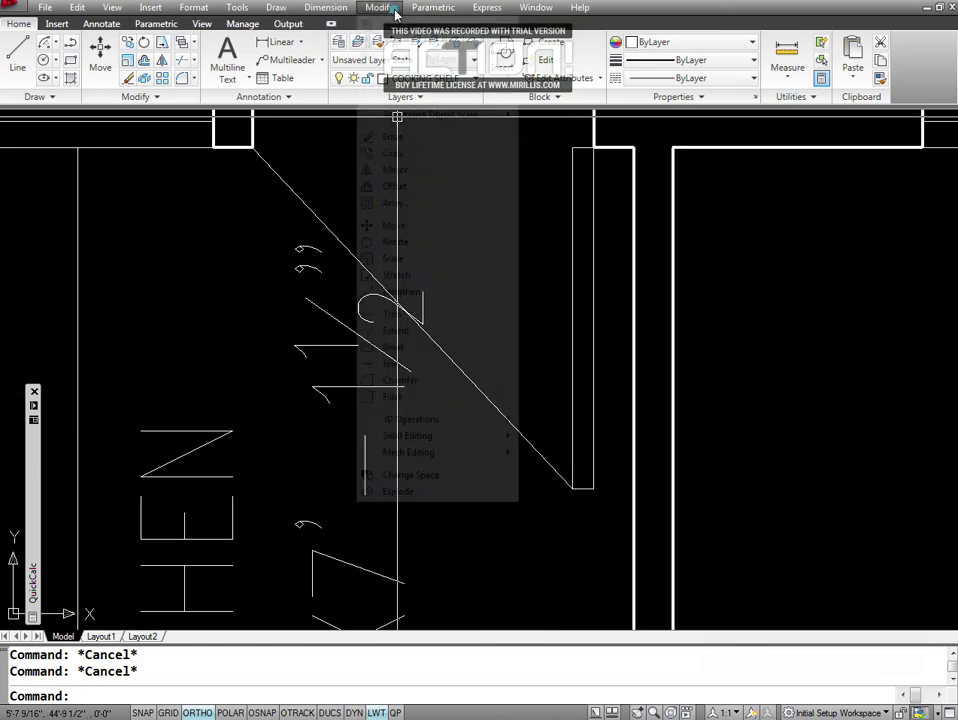
left_click(408, 493)
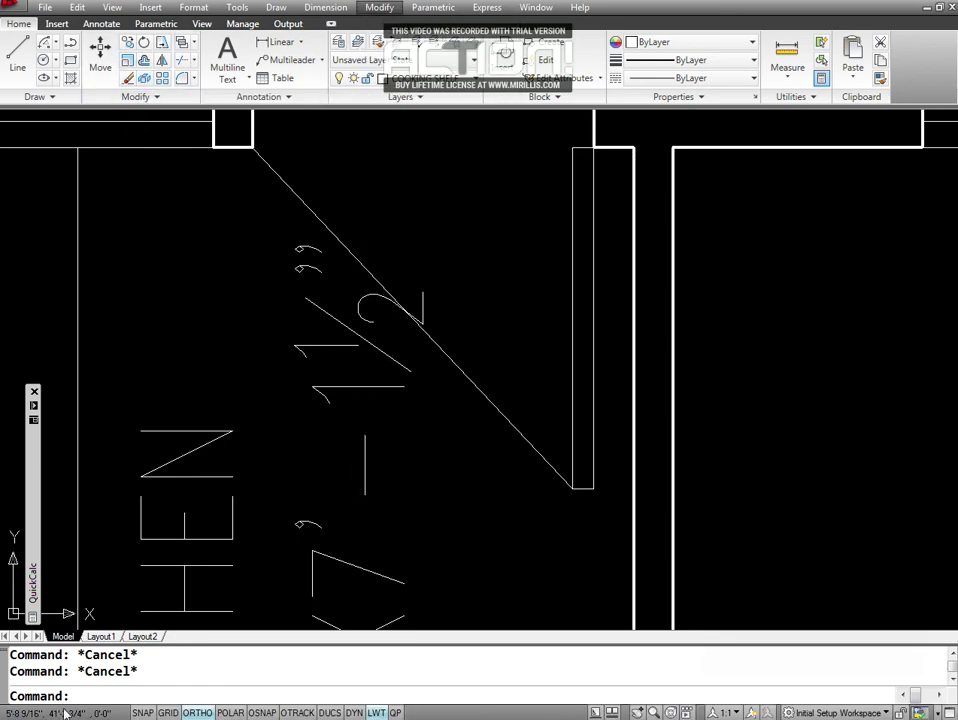
Explode the kitchen door into separate lines with X (EXPLODE).
type("x")
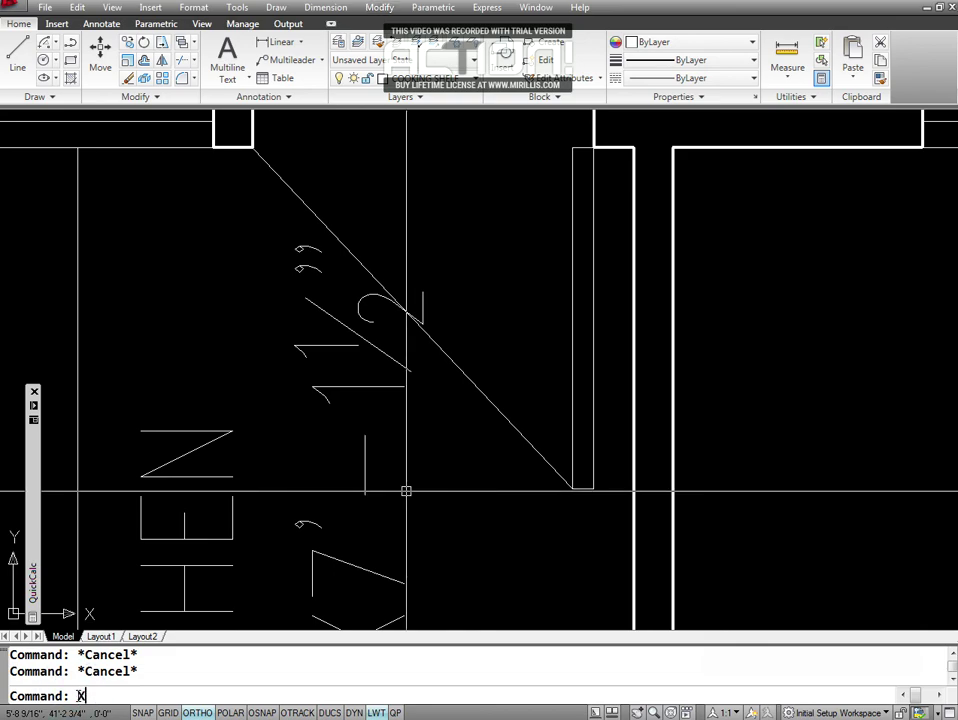
key("Return")
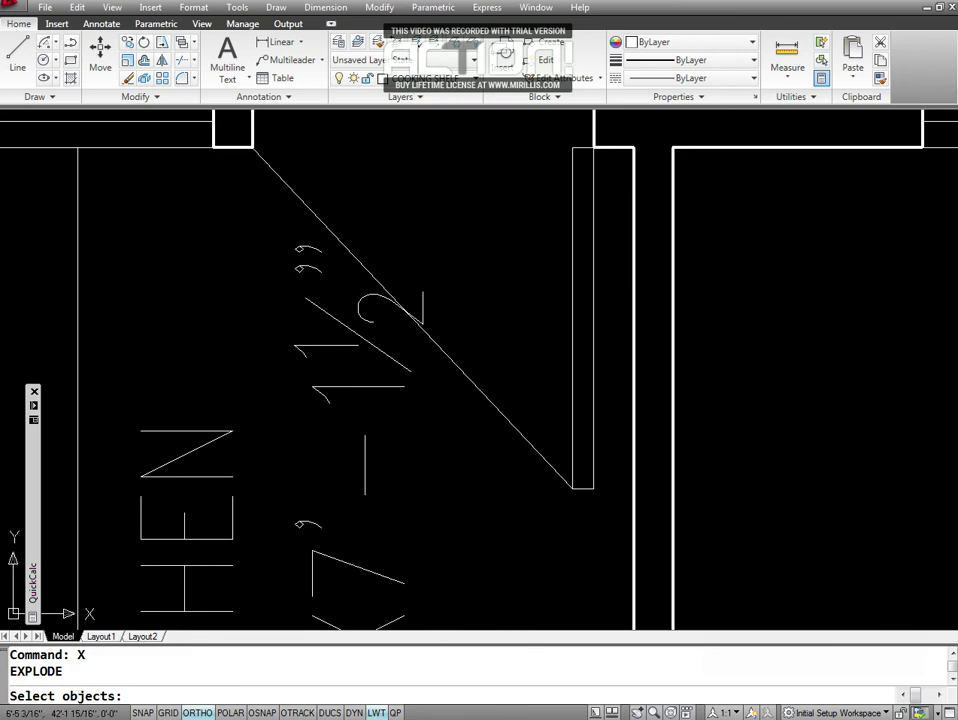
left_click(481, 393)
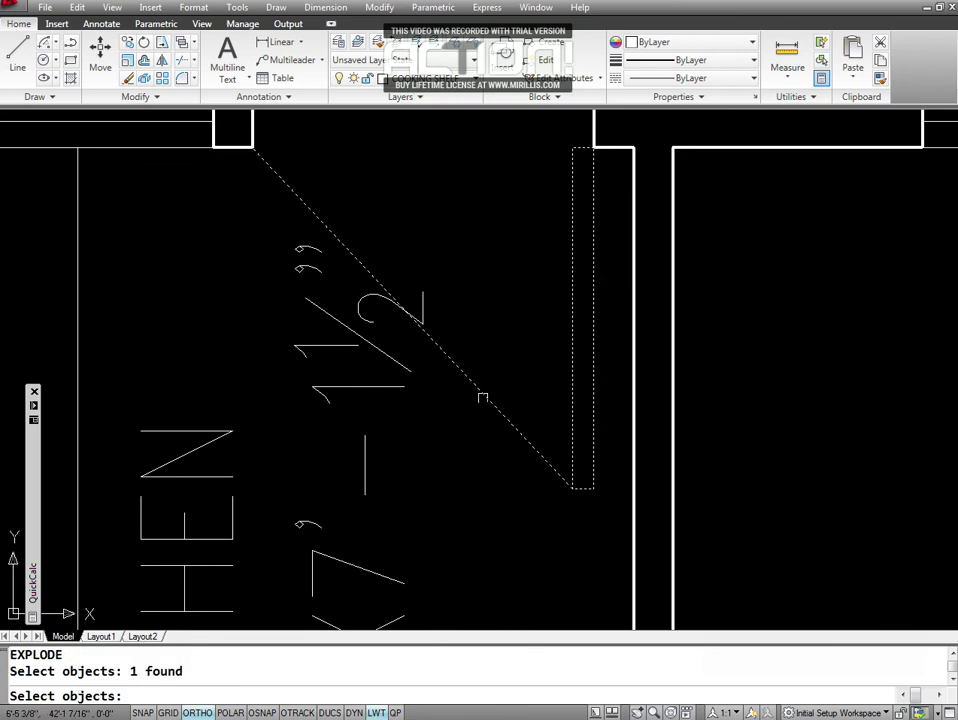
key("Return")
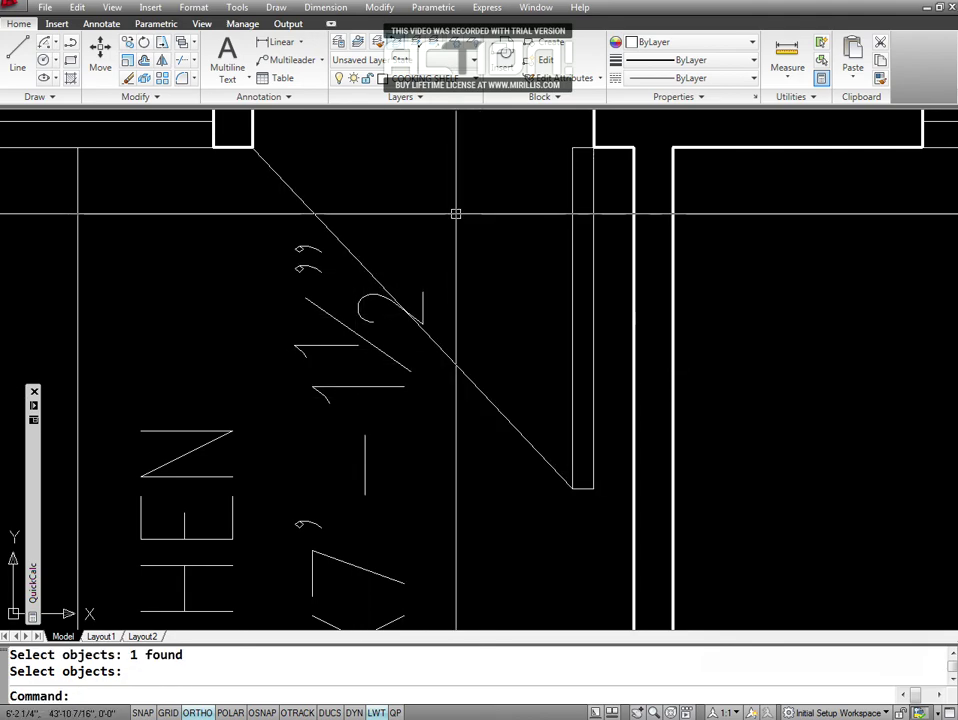
left_click(379, 7)
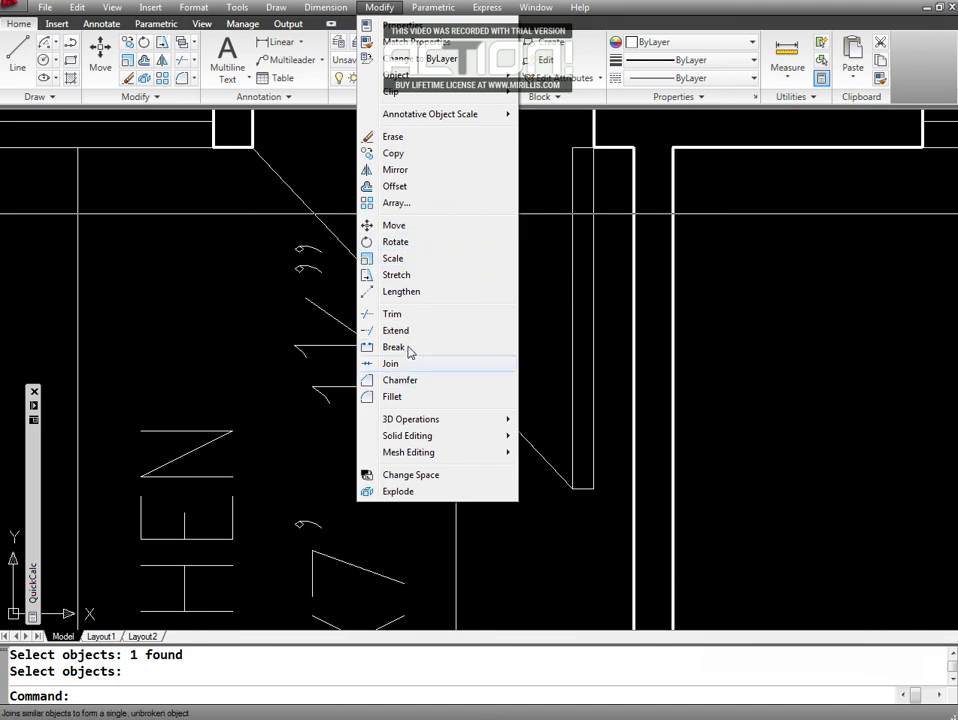
key("Escape")
left_click(449, 483)
key("Escape")
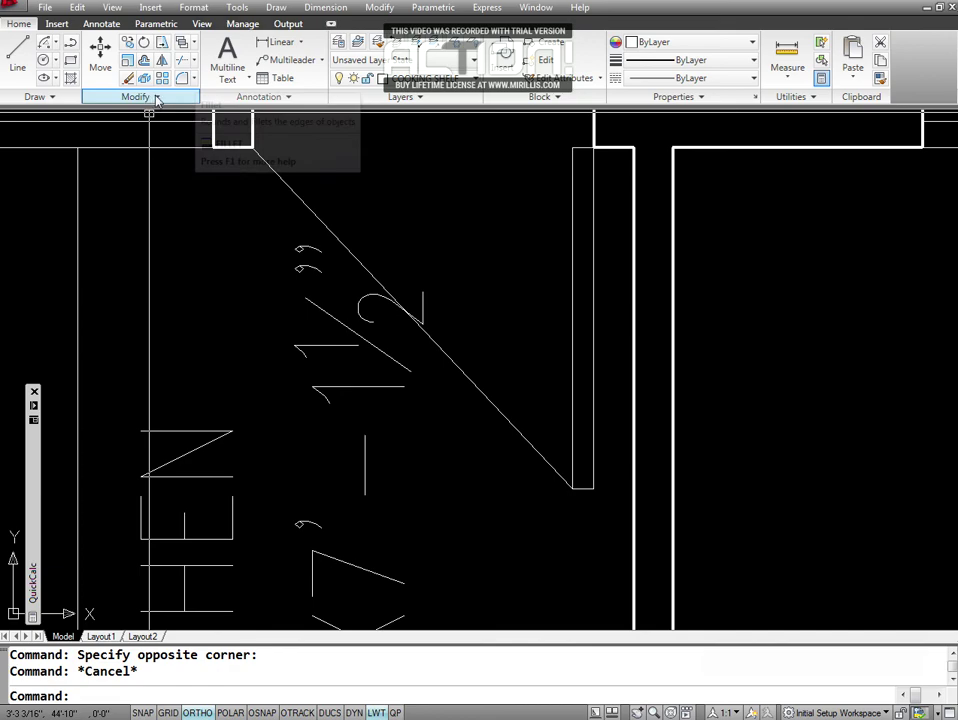
Break the diagonal door swing line where it crosses the 10'-0"X7'-1½" text, then save.
left_click(156, 98)
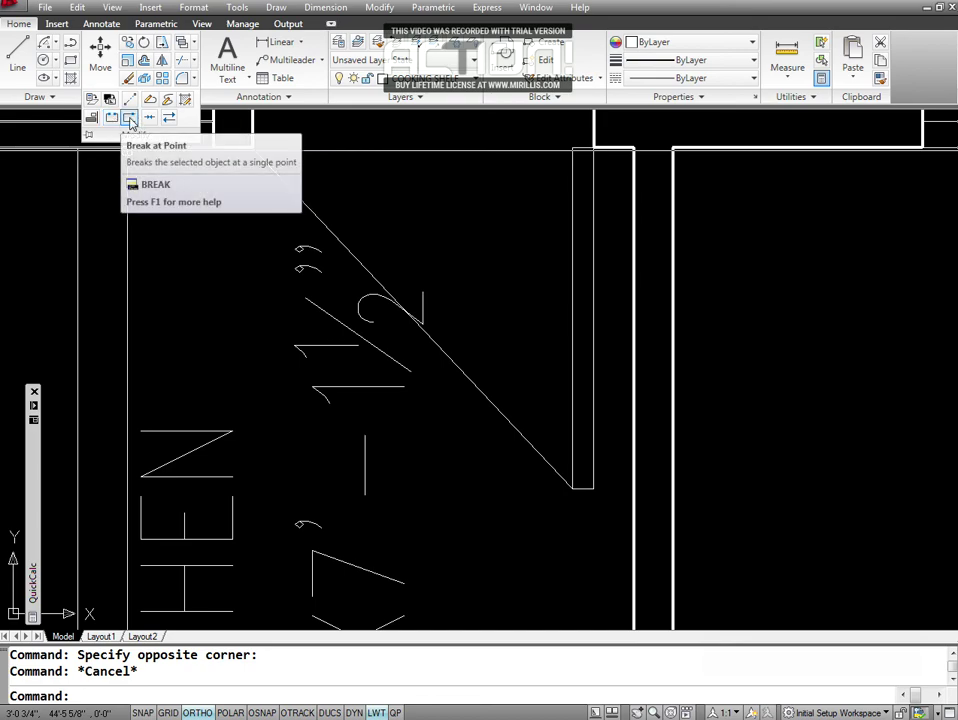
left_click(111, 117)
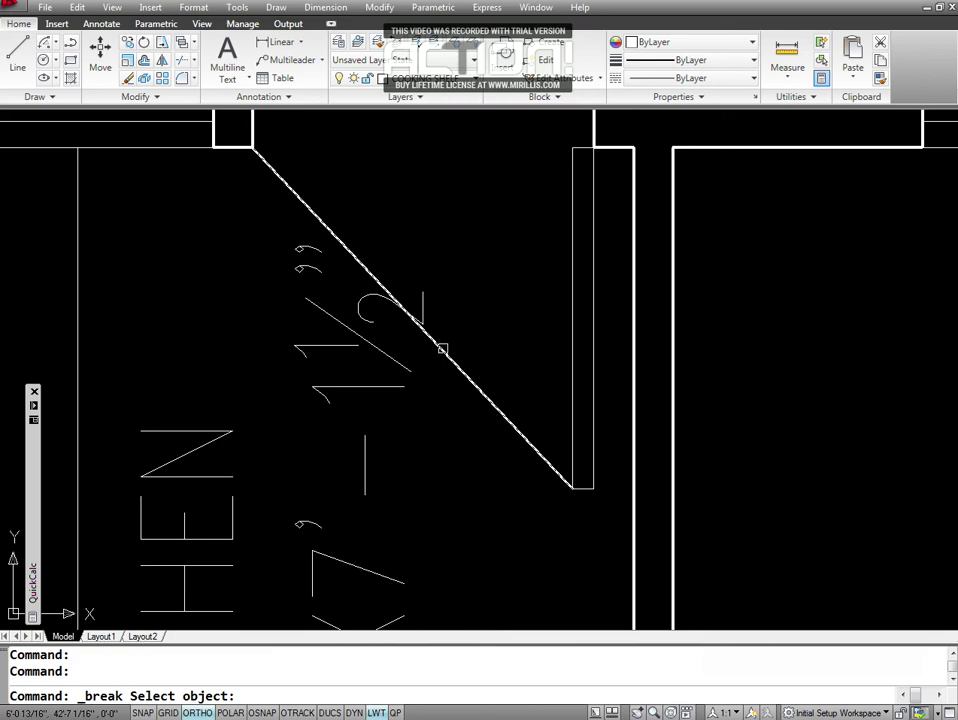
left_click(442, 349)
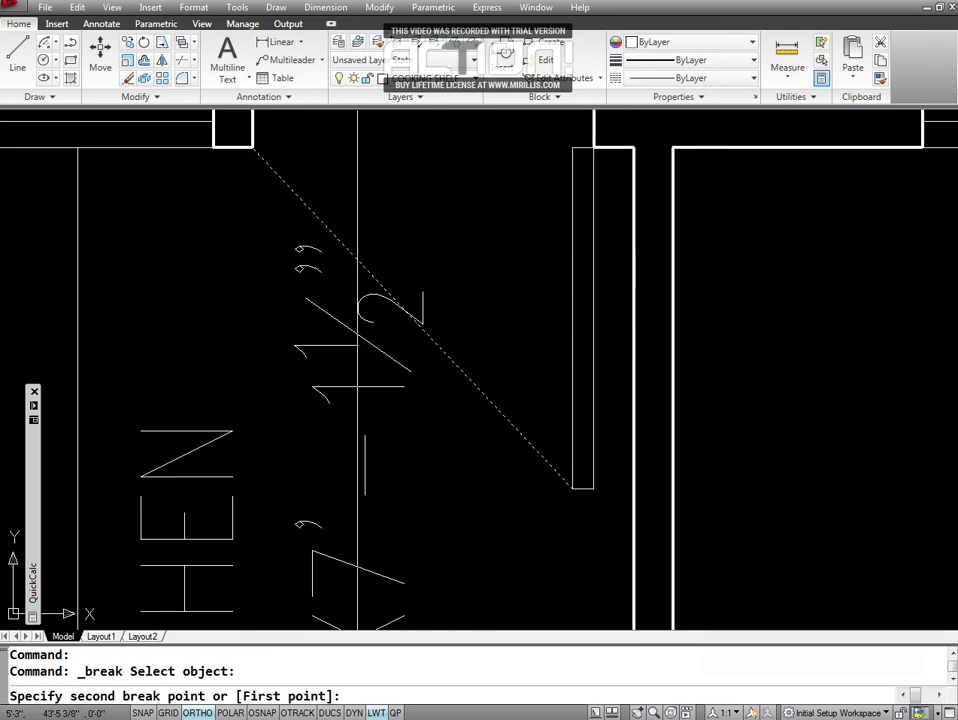
left_click(357, 259)
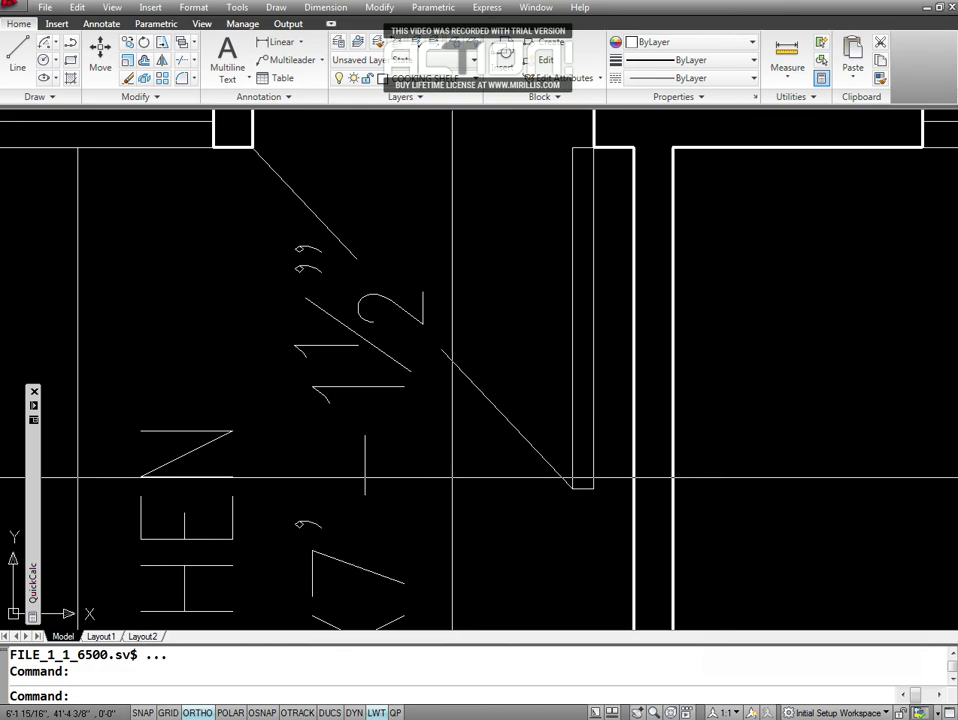
key("ctrl+s")
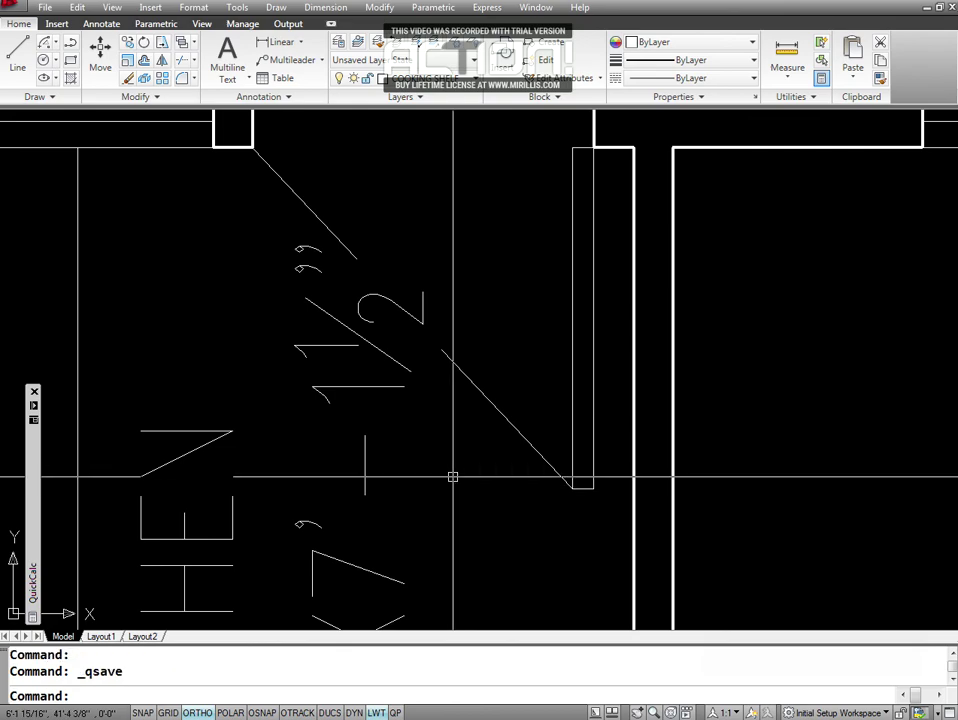
Zoom to extents to show the whole drawing.
type("Z")
key("Return")
type("E")
key("Return")
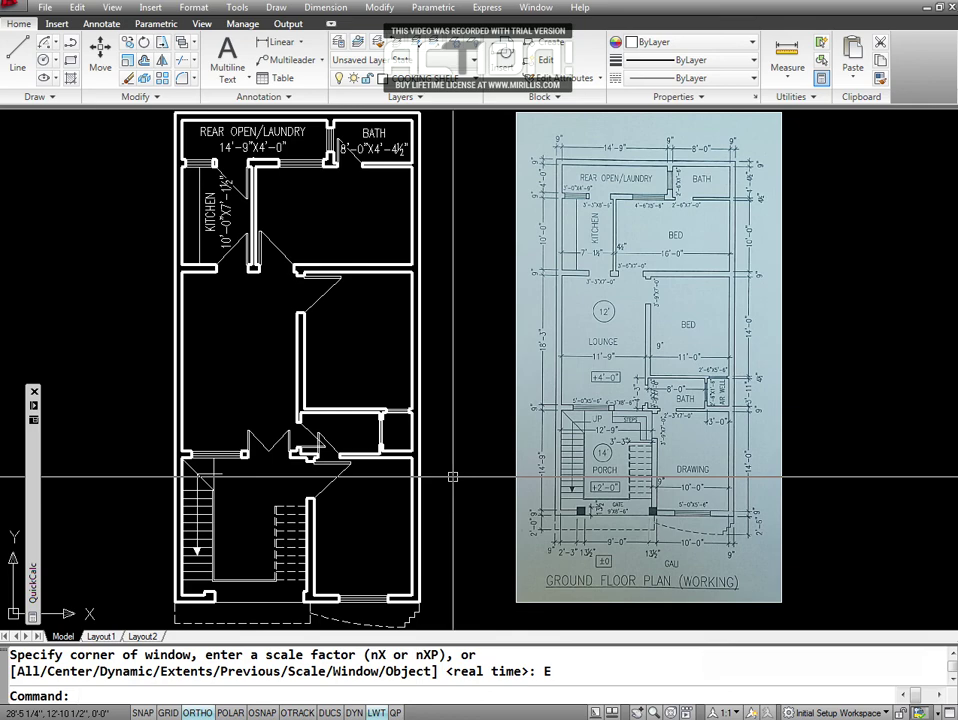
Save the drawing again with the full floor plan in view.
key("ctrl+s")
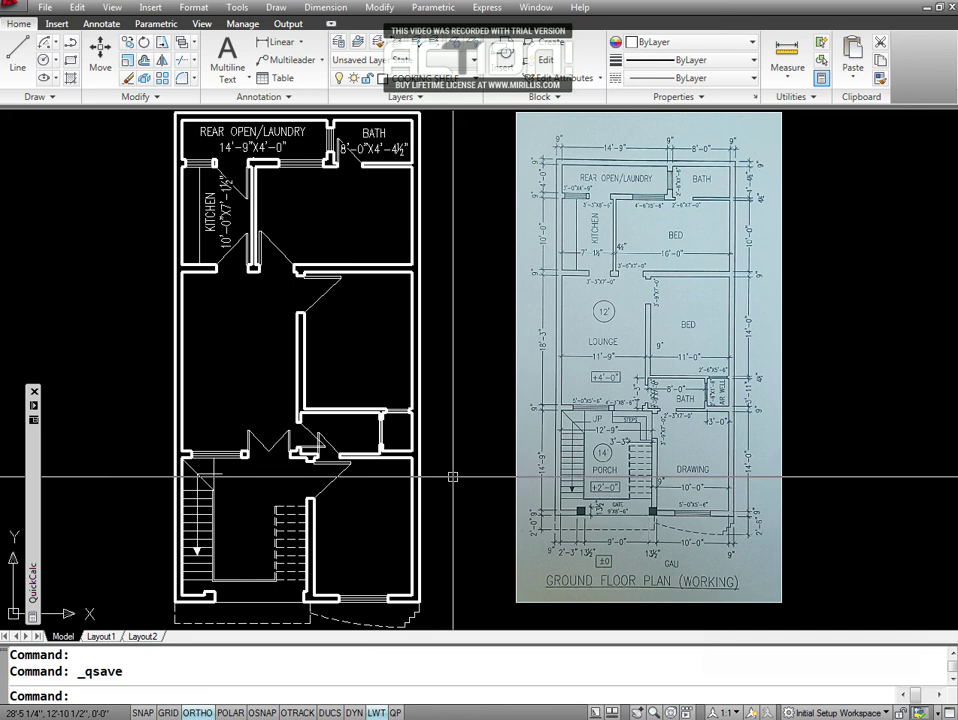